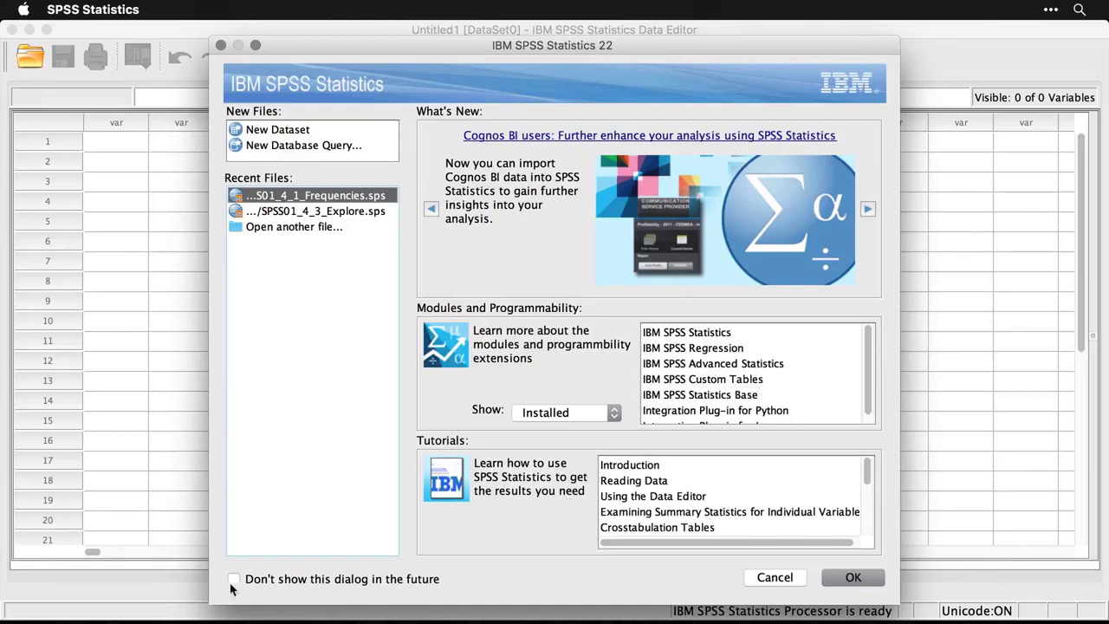
# Dismiss the welcome dialog and open the recently used data file demo.sav.
pyautogui.click(774, 578)
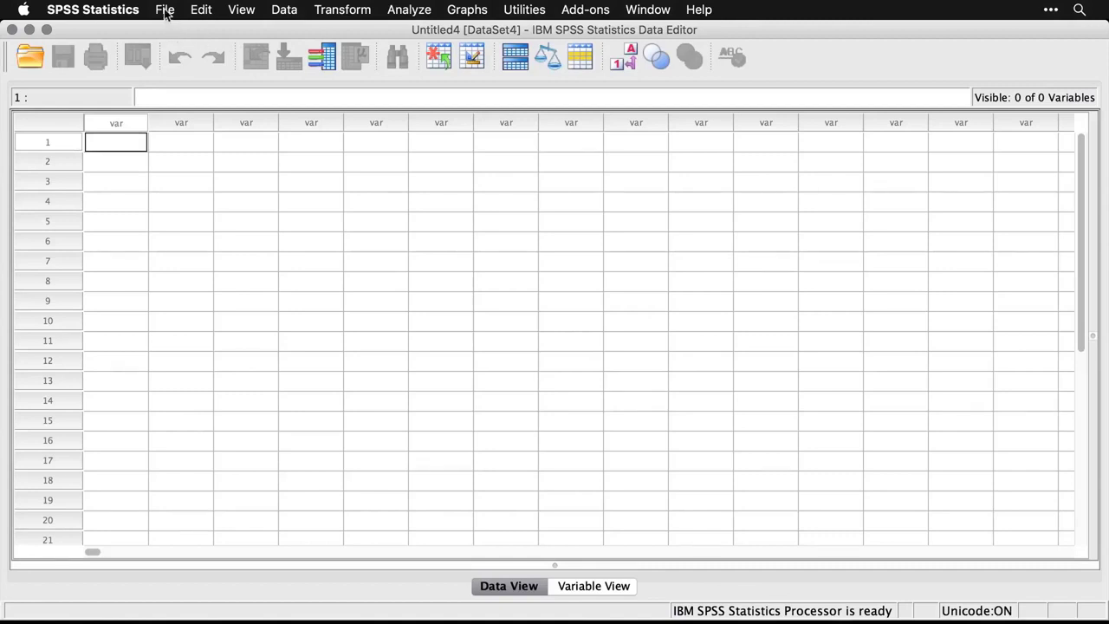
pyautogui.click(164, 10)
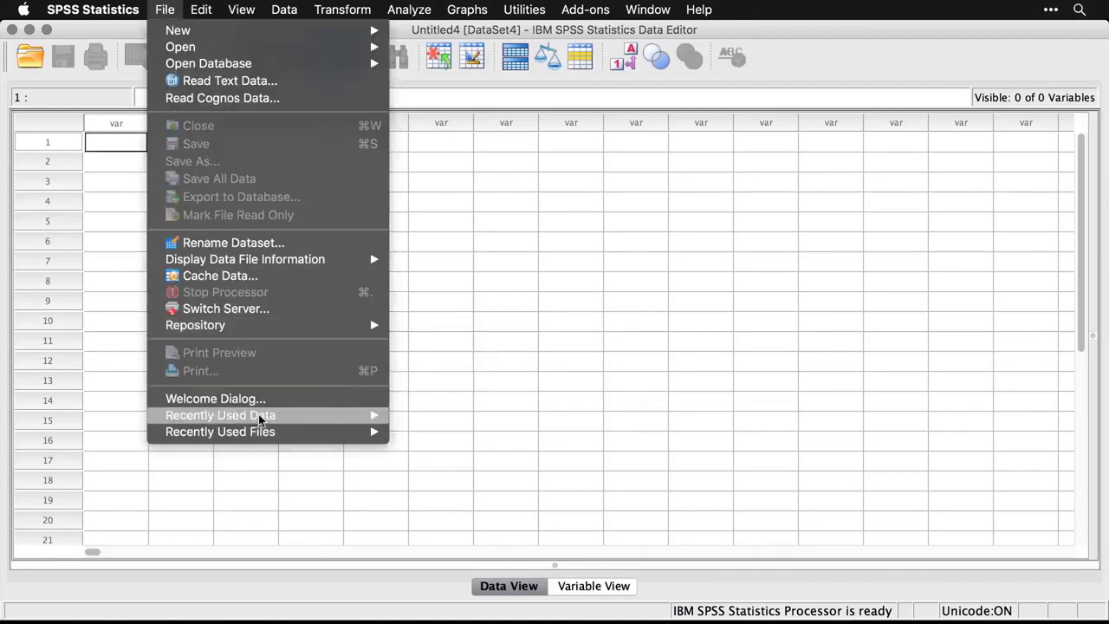
pyautogui.moveTo(364, 415)
pyautogui.click(454, 415)
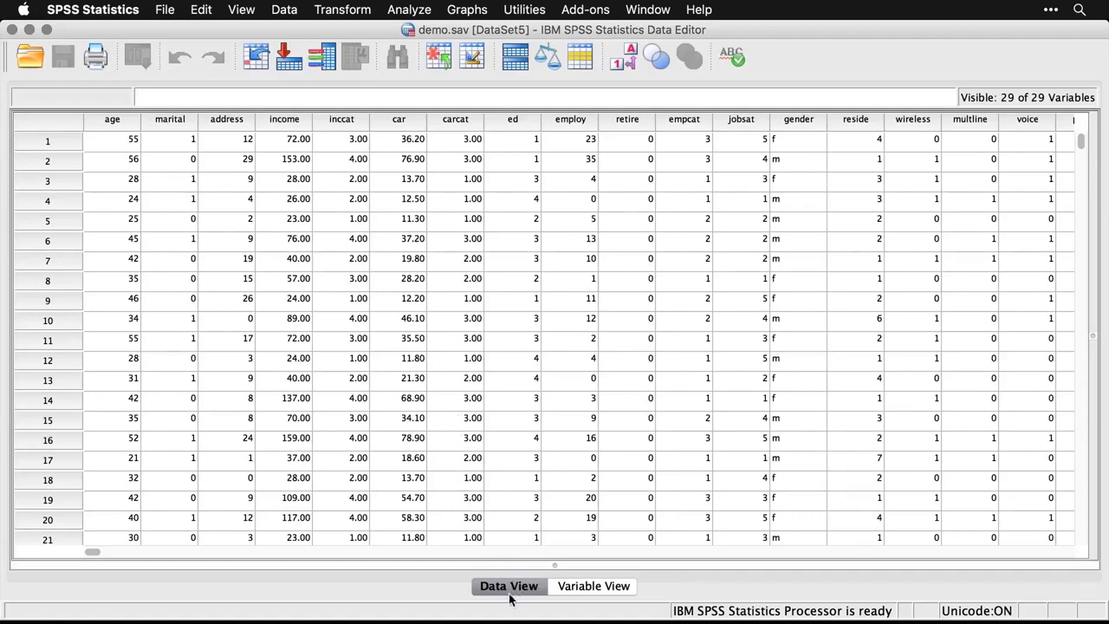
# Switch to Variable View and inspect the variable type options for age, leaving them unchanged.
pyautogui.click(584, 592)
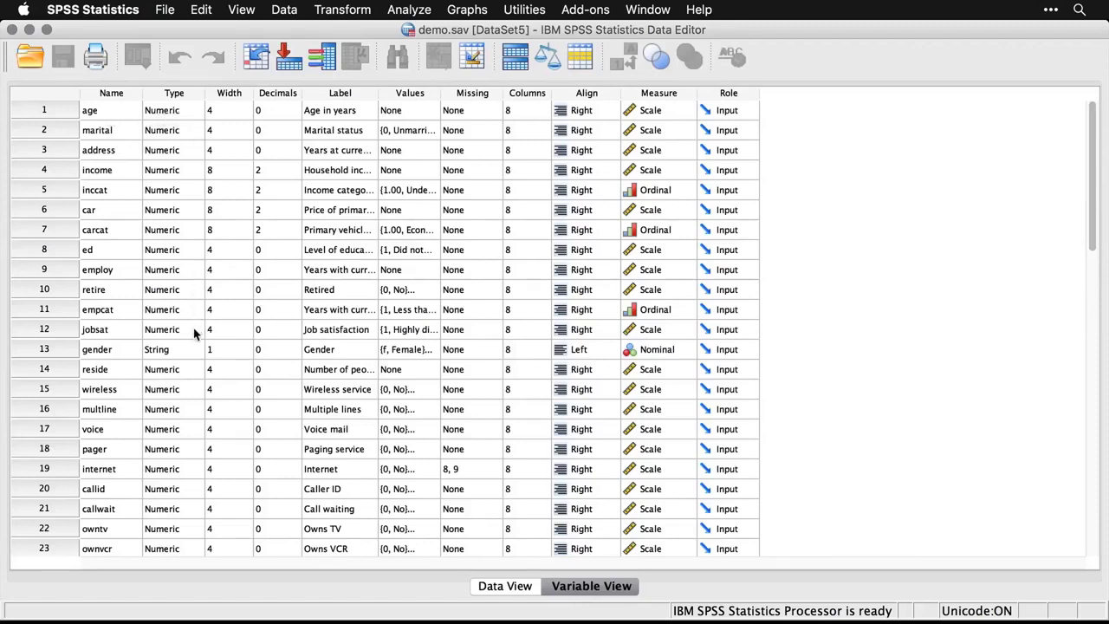
pyautogui.click(199, 112)
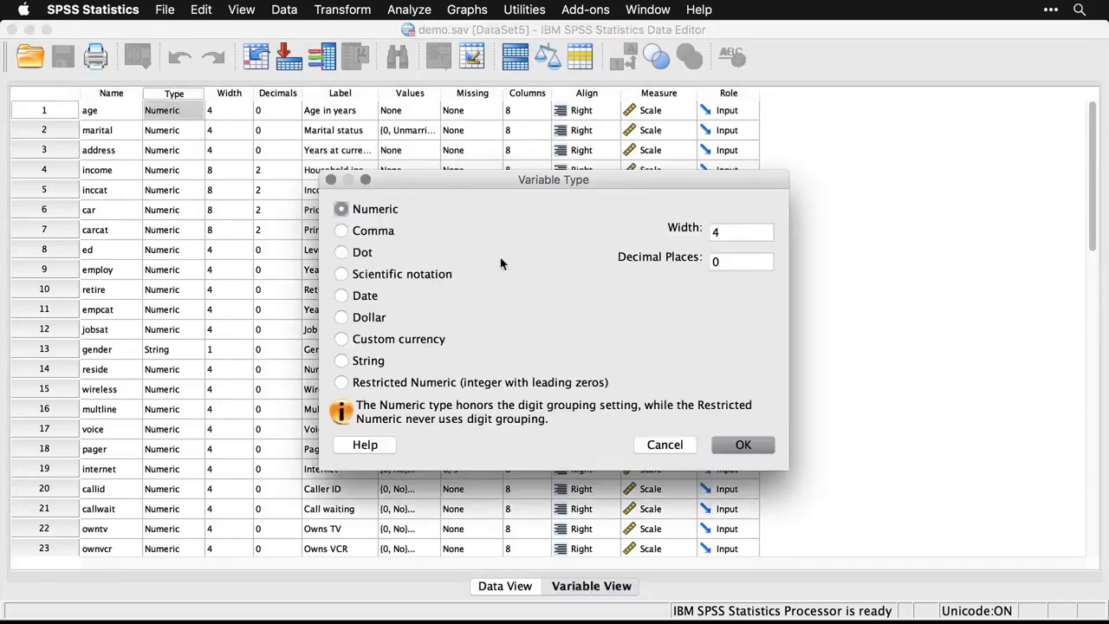
pyautogui.click(667, 449)
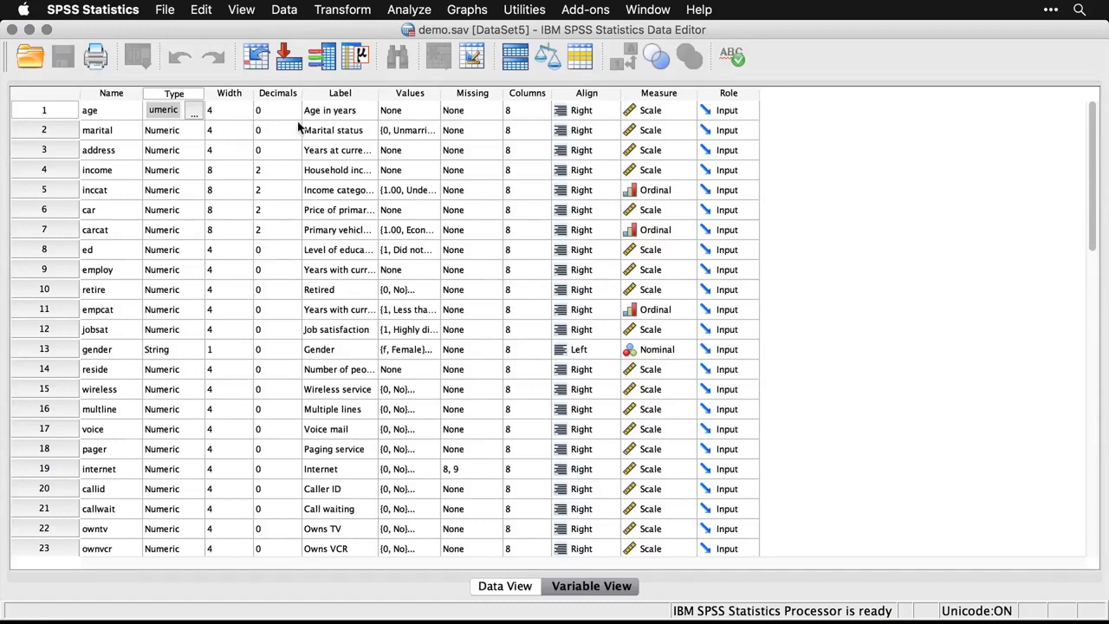
# Look over the variable labels, comparing the age variable's short name with its descriptive label.
pyautogui.click(343, 94)
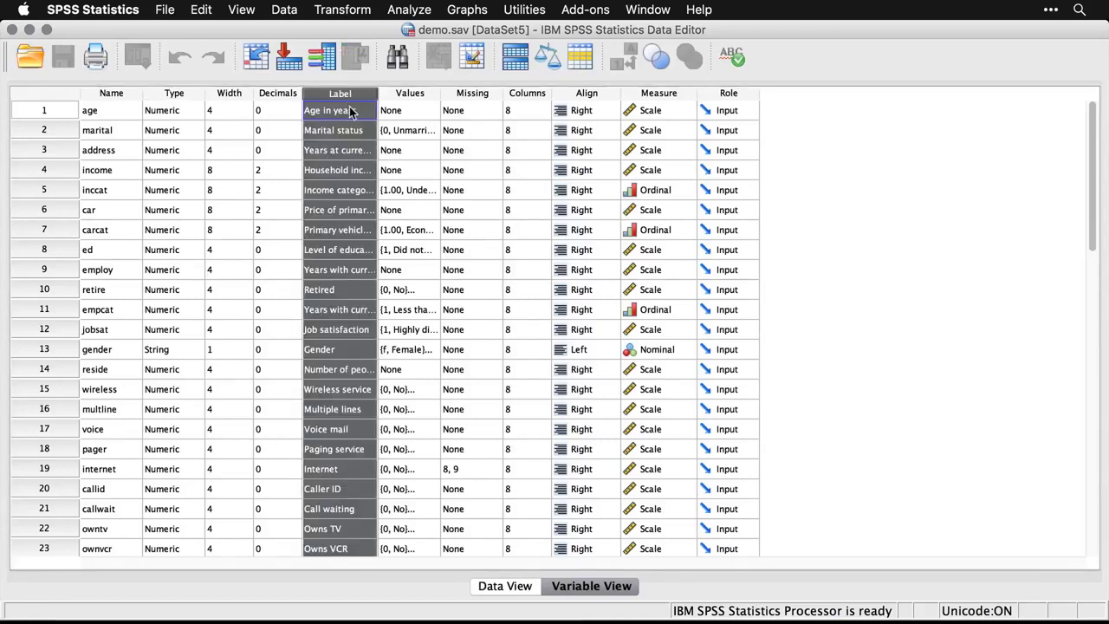
pyautogui.click(110, 114)
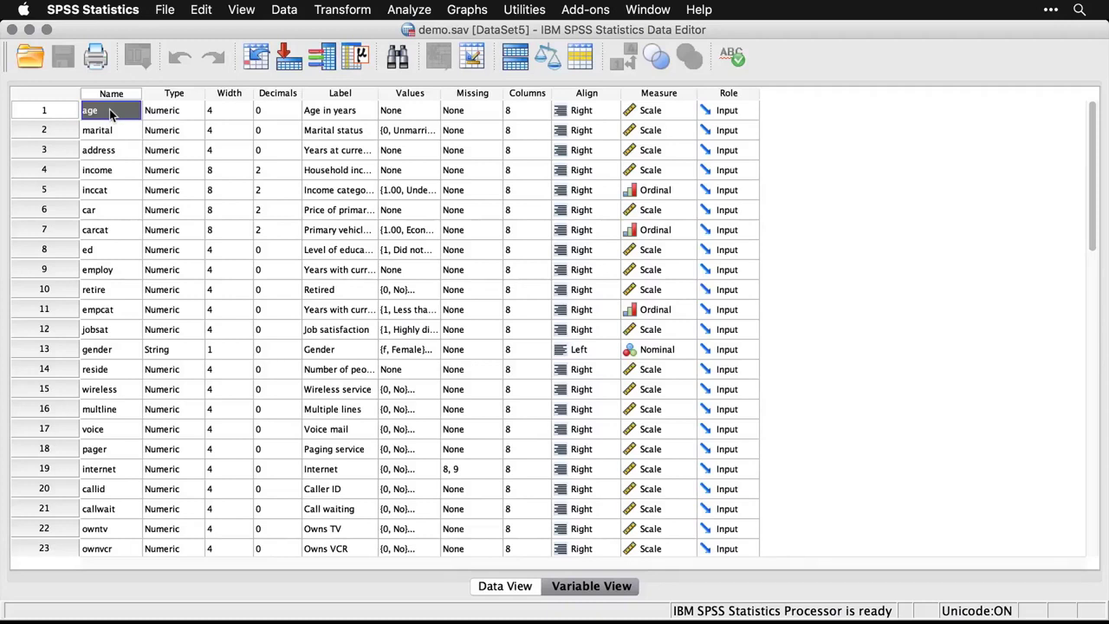
pyautogui.click(340, 118)
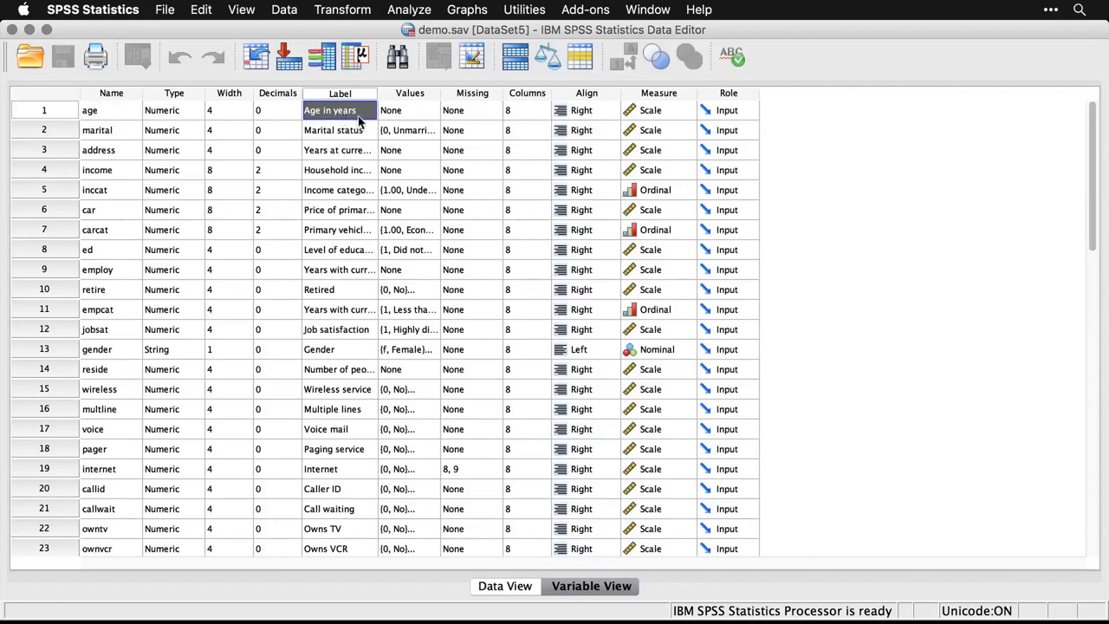
# Inspect the value labels defined for the marital variable and close the dialog without changes.
pyautogui.click(414, 138)
pyautogui.click(430, 134)
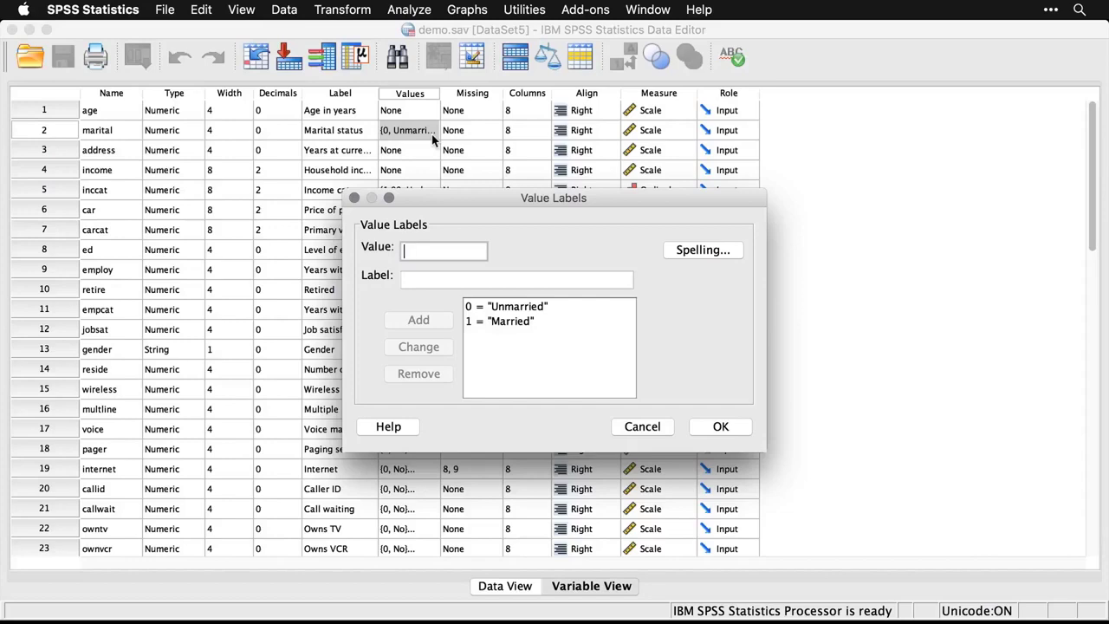
pyautogui.click(648, 429)
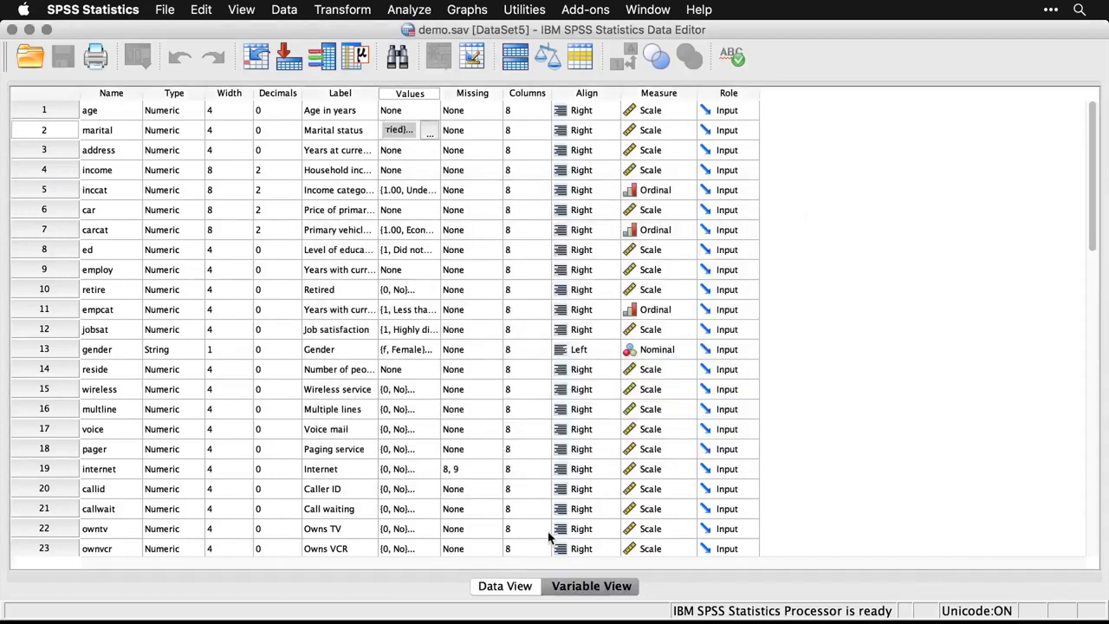
# Show value labels instead of codes in Data View, and switch back to the numeric codes.
pyautogui.click(514, 591)
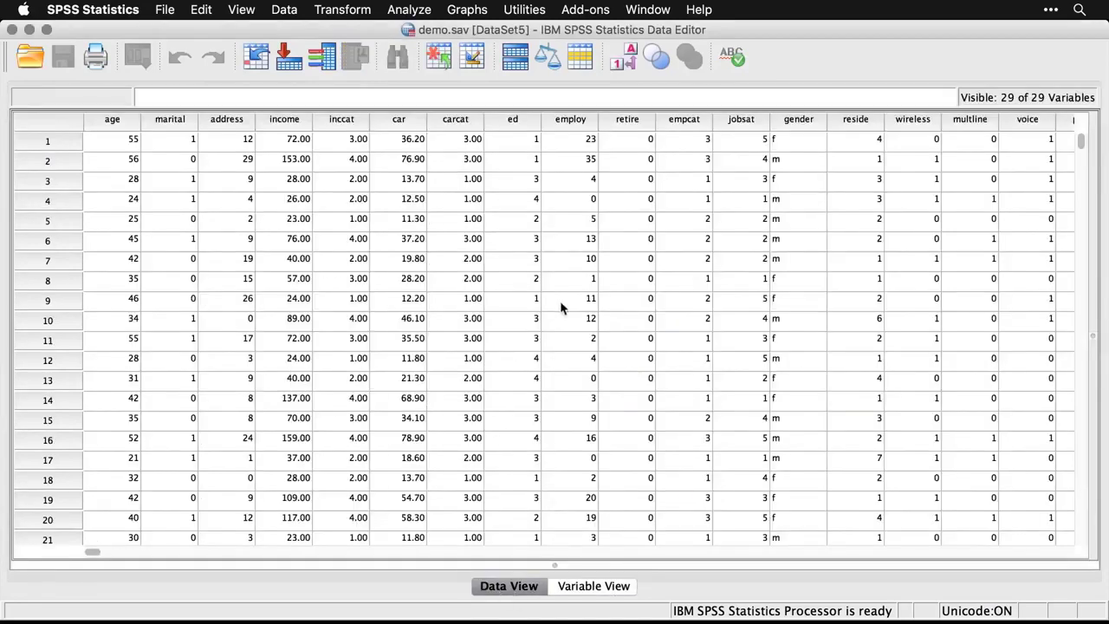
pyautogui.click(629, 62)
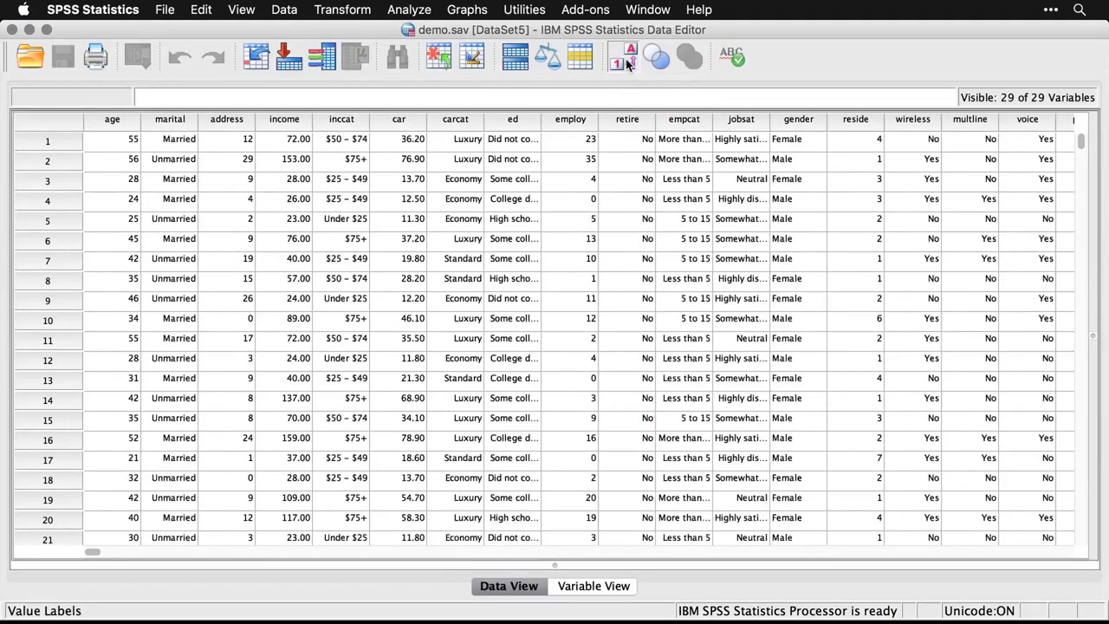
pyautogui.click(629, 63)
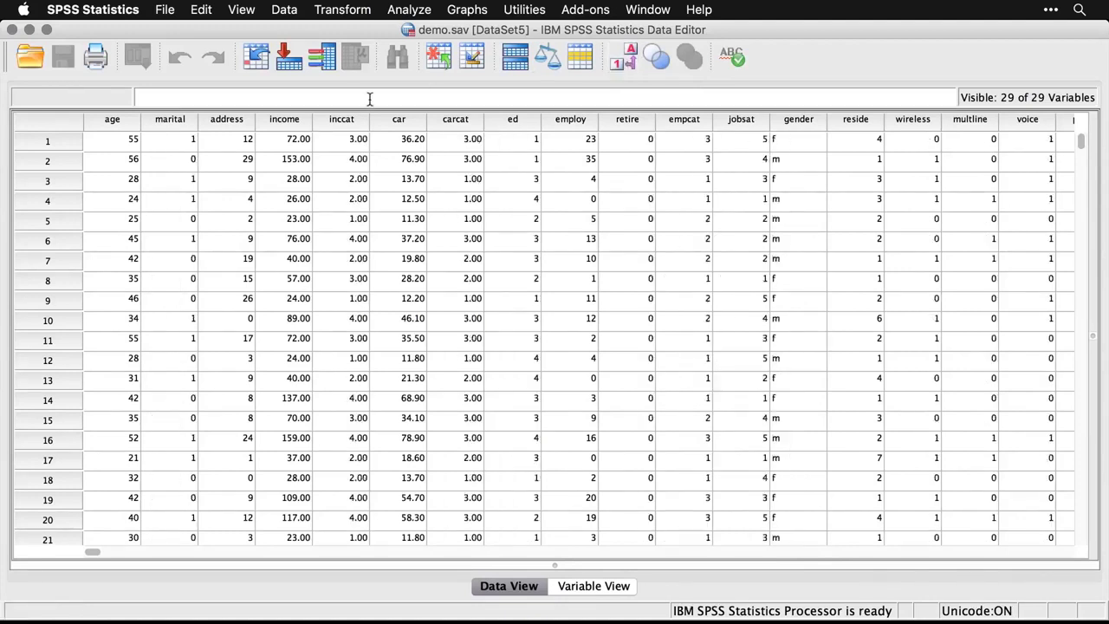
pyautogui.moveTo(177, 126)
pyautogui.moveTo(225, 125)
# Return to Variable View, review the measurement level and role choices for age, and look through the full variable list.
pyautogui.click(595, 587)
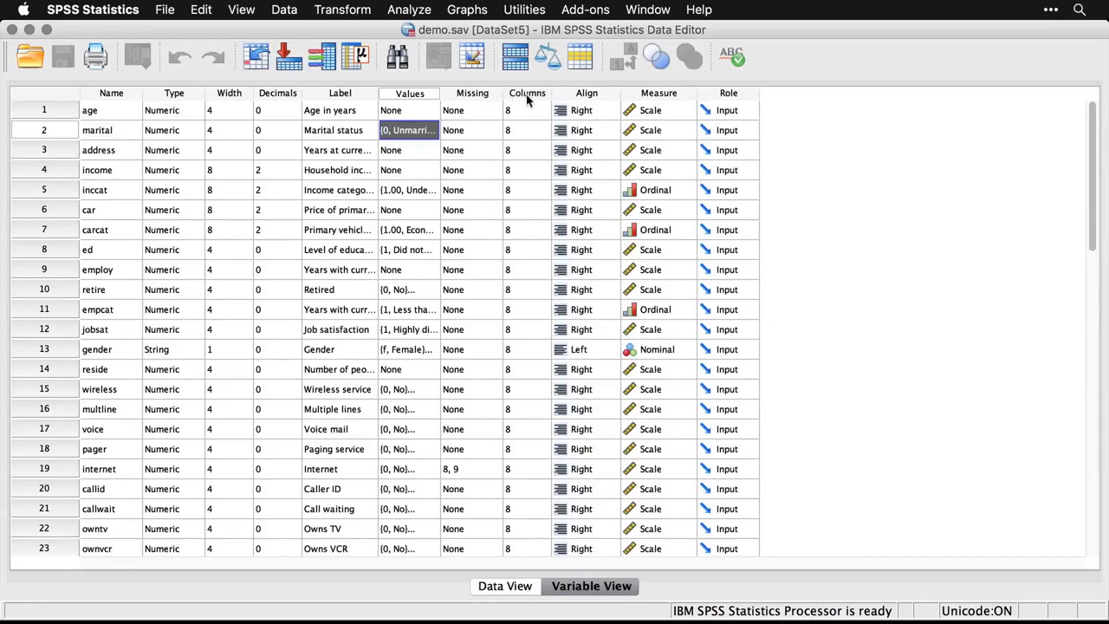
pyautogui.click(689, 111)
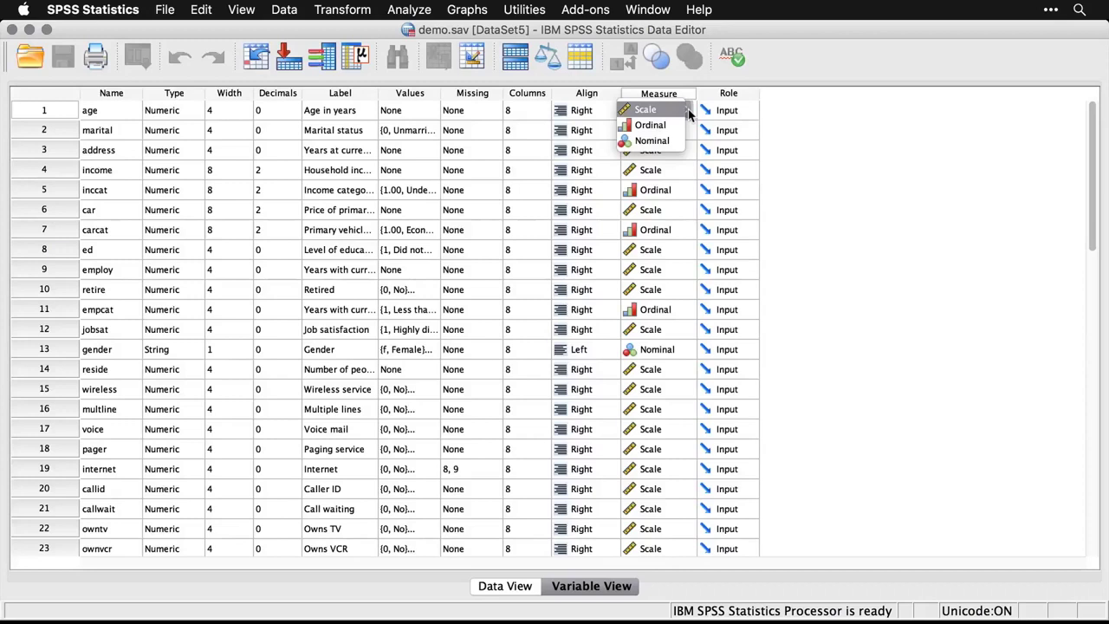
pyautogui.click(814, 105)
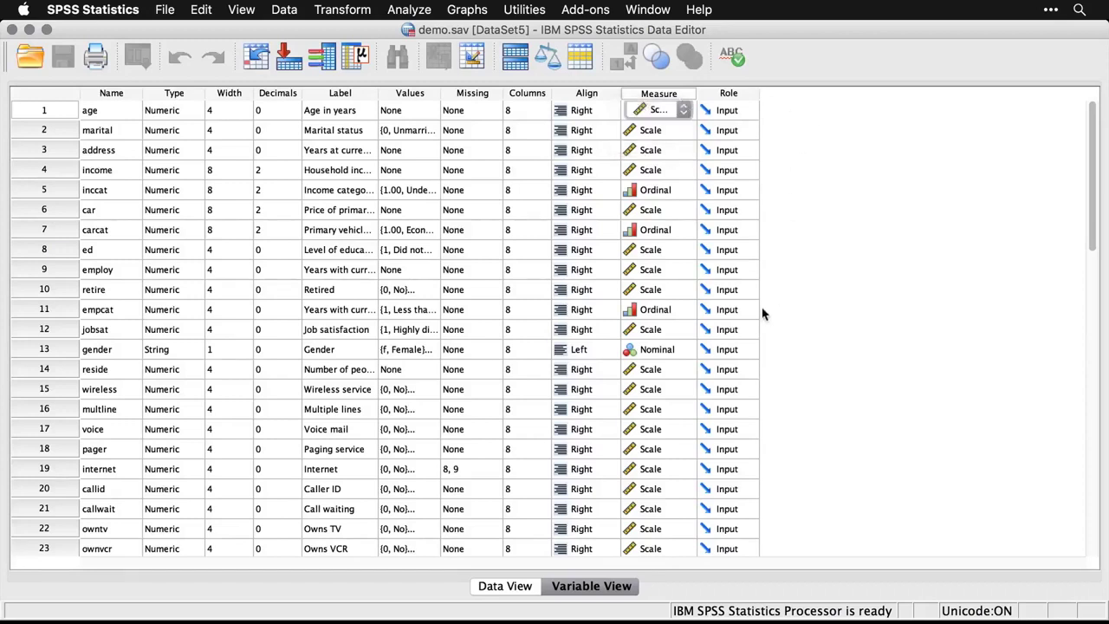
pyautogui.click(754, 114)
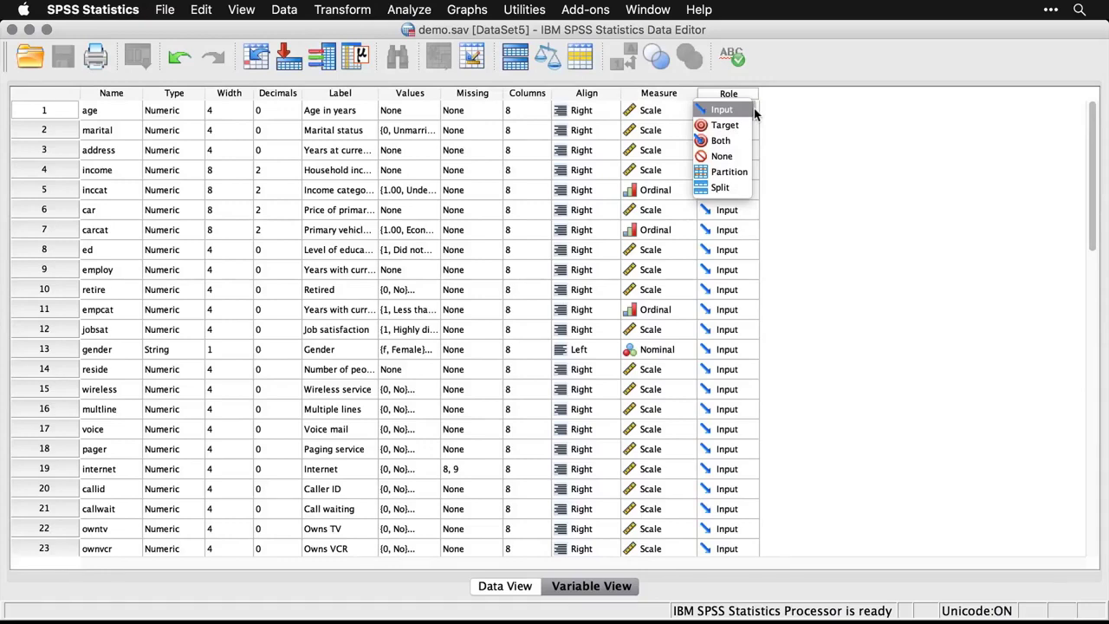
pyautogui.click(818, 144)
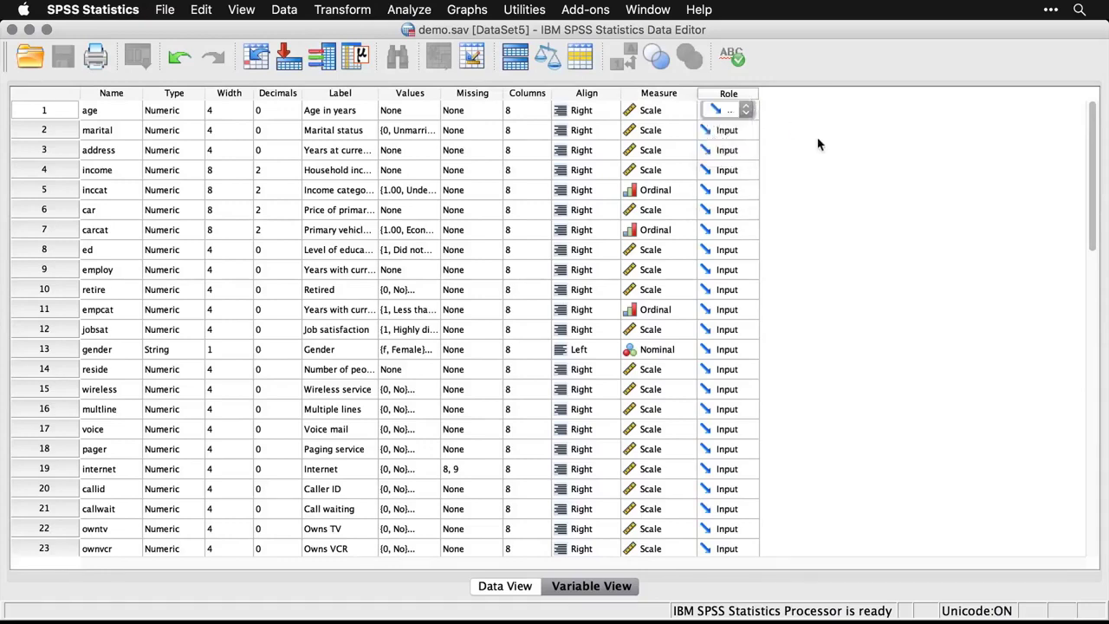
pyautogui.scroll(-6, 819, 145)
pyautogui.scroll(6, 819, 145)
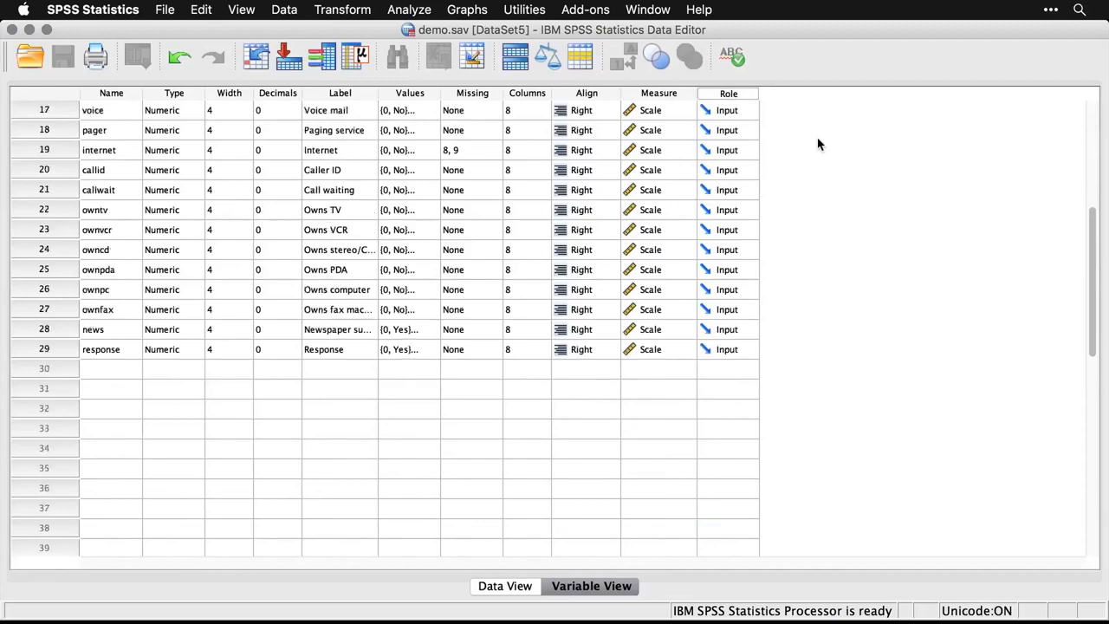
pyautogui.scroll(1, 818, 144)
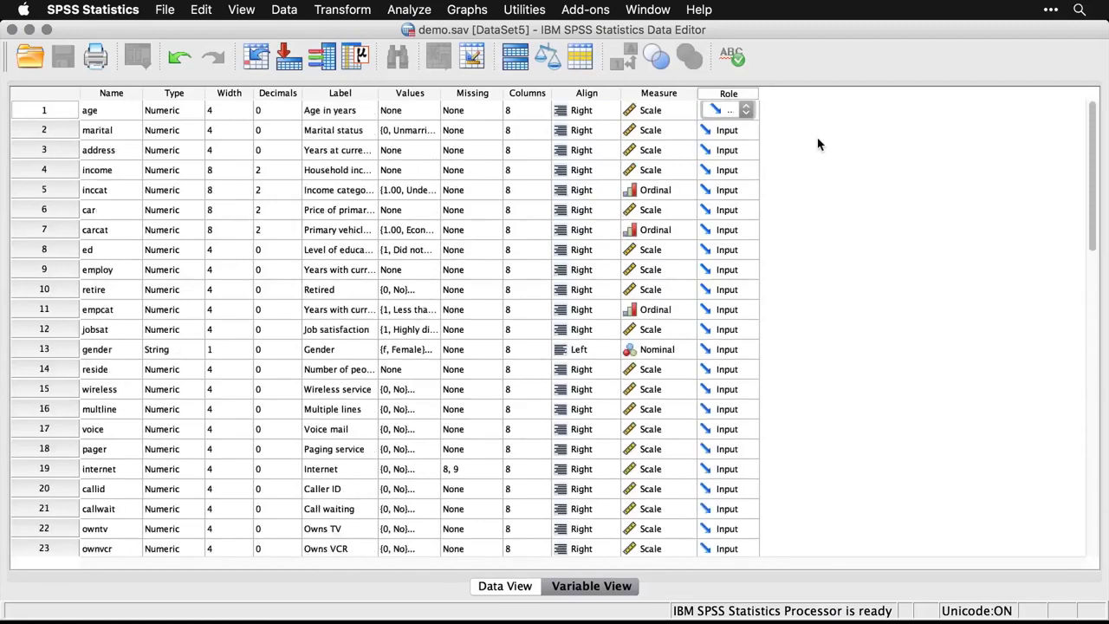
# Return to Data View and create a legacy histogram of Age in years [age].
pyautogui.click(504, 593)
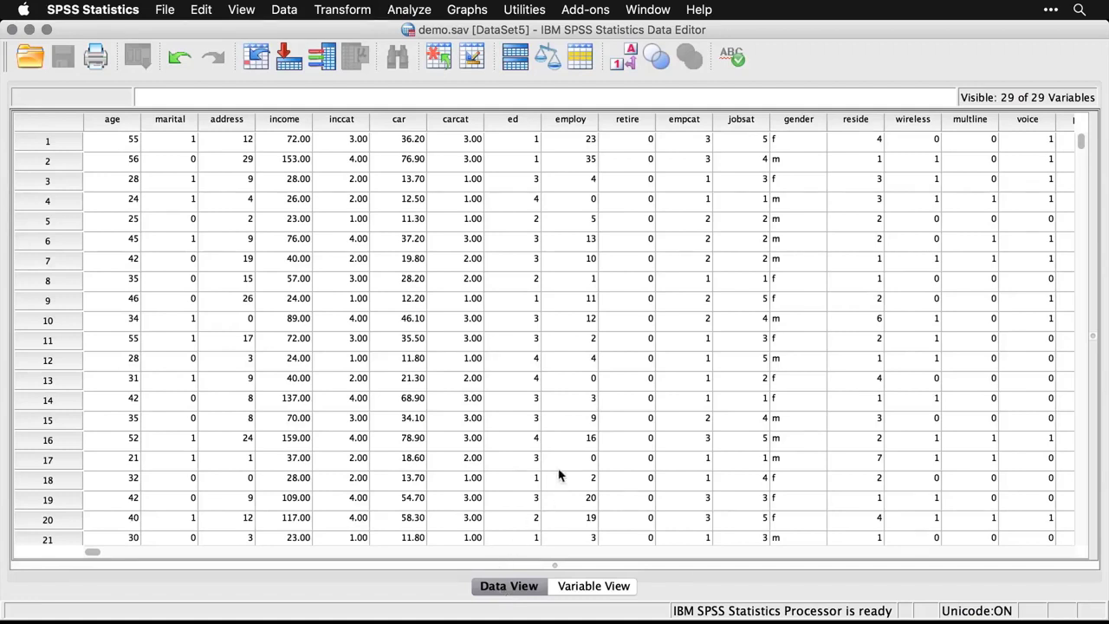
pyautogui.click(468, 9)
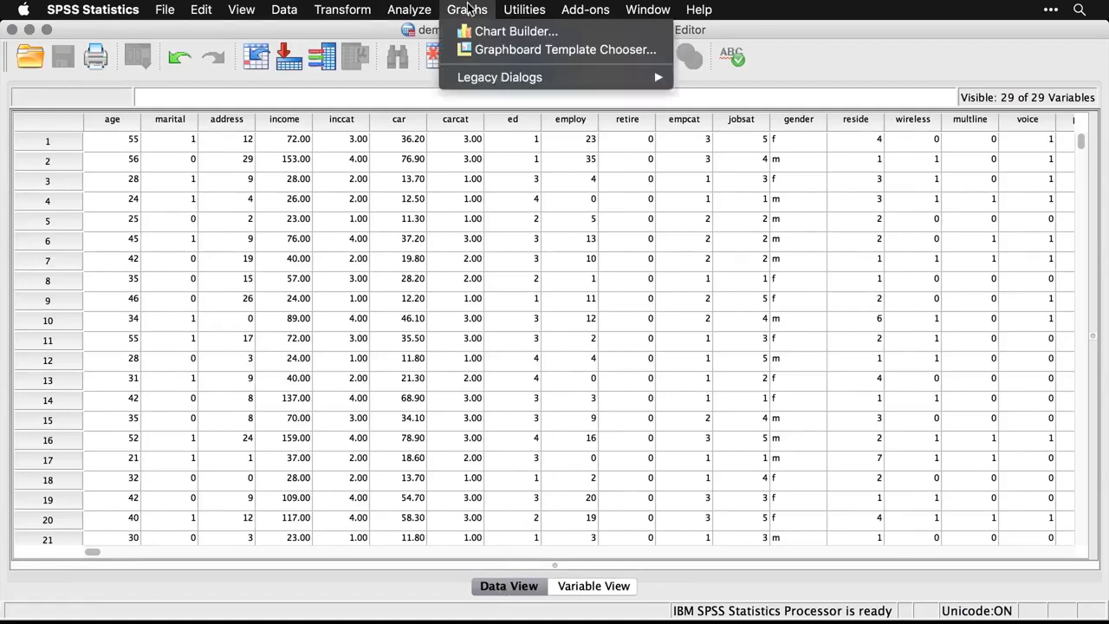
pyautogui.moveTo(483, 75)
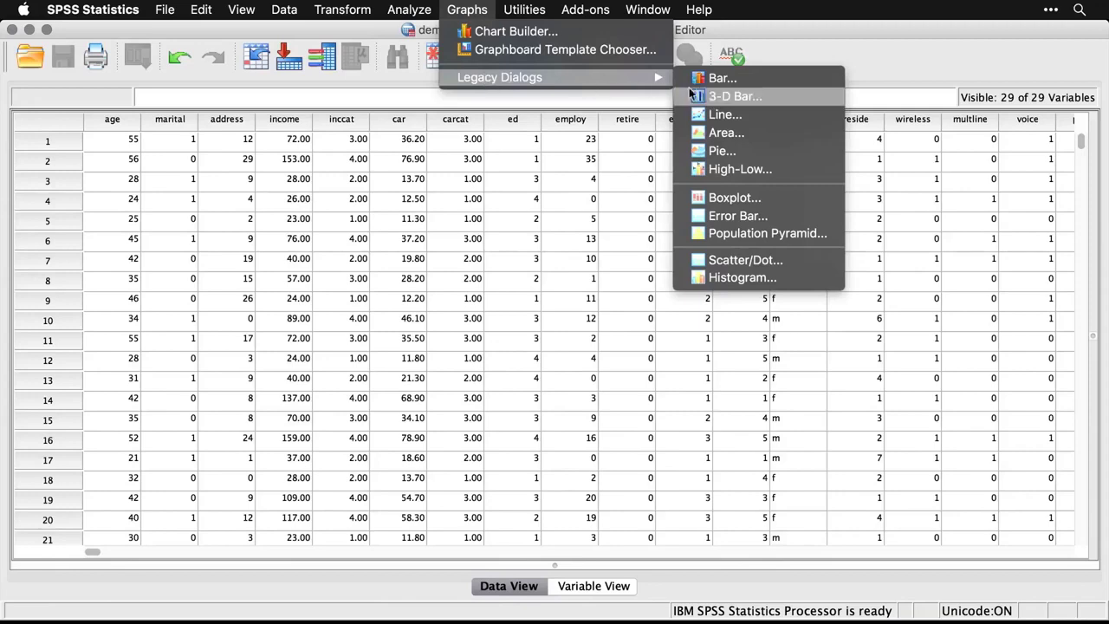
pyautogui.click(724, 272)
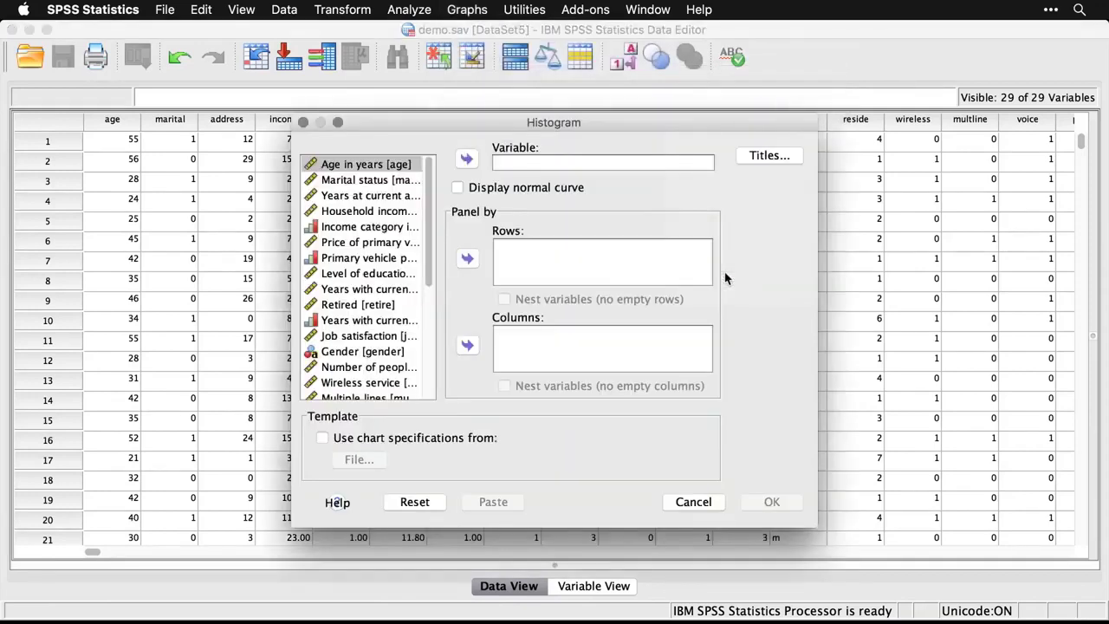
pyautogui.click(469, 160)
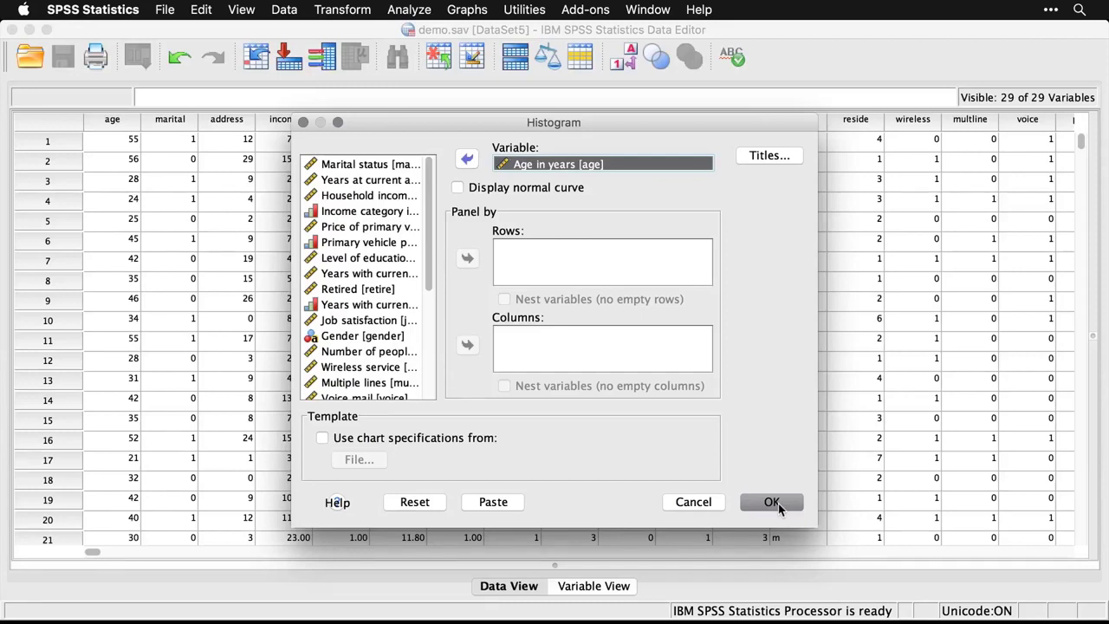
pyautogui.click(771, 502)
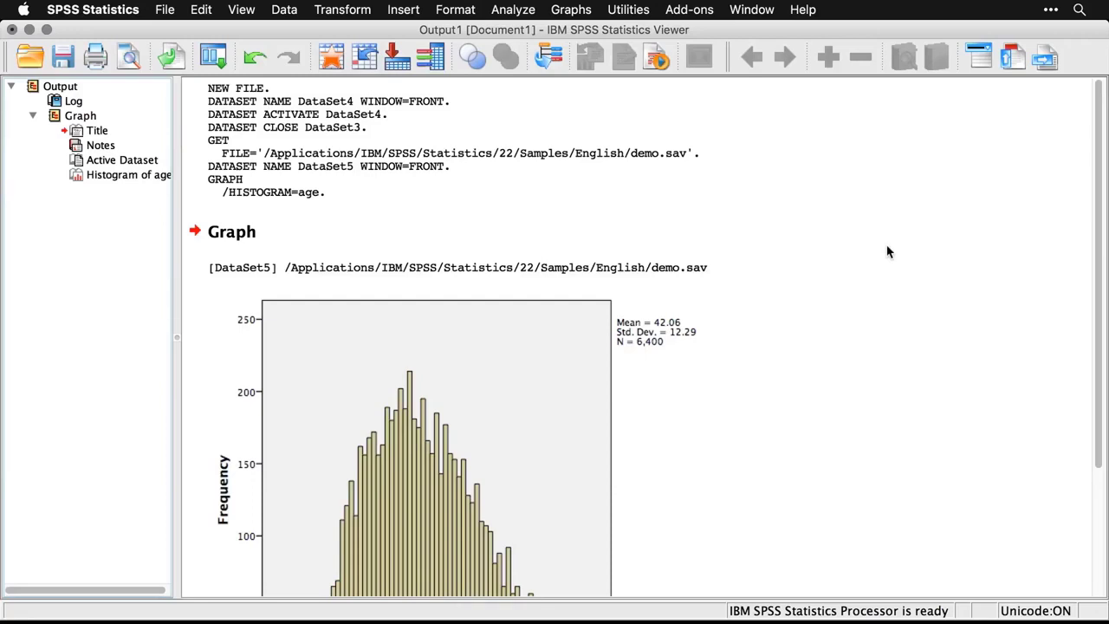
# Examine the age histogram in the output, and collapse and re-expand the Graph section of the outline.
pyautogui.scroll(-5, 886, 251)
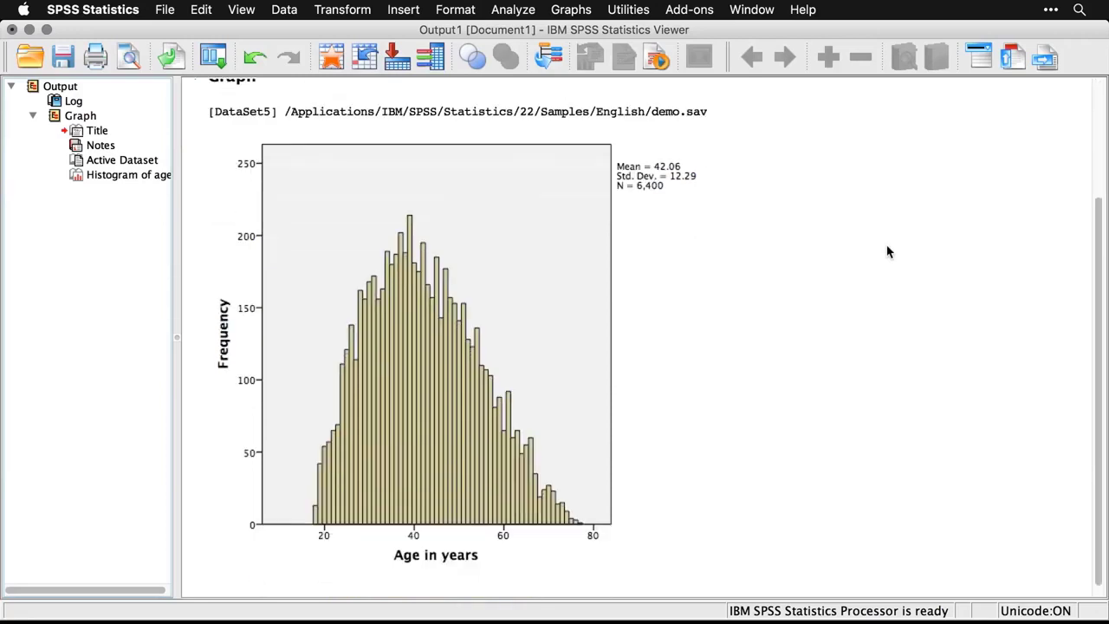
pyautogui.scroll(-1, 887, 251)
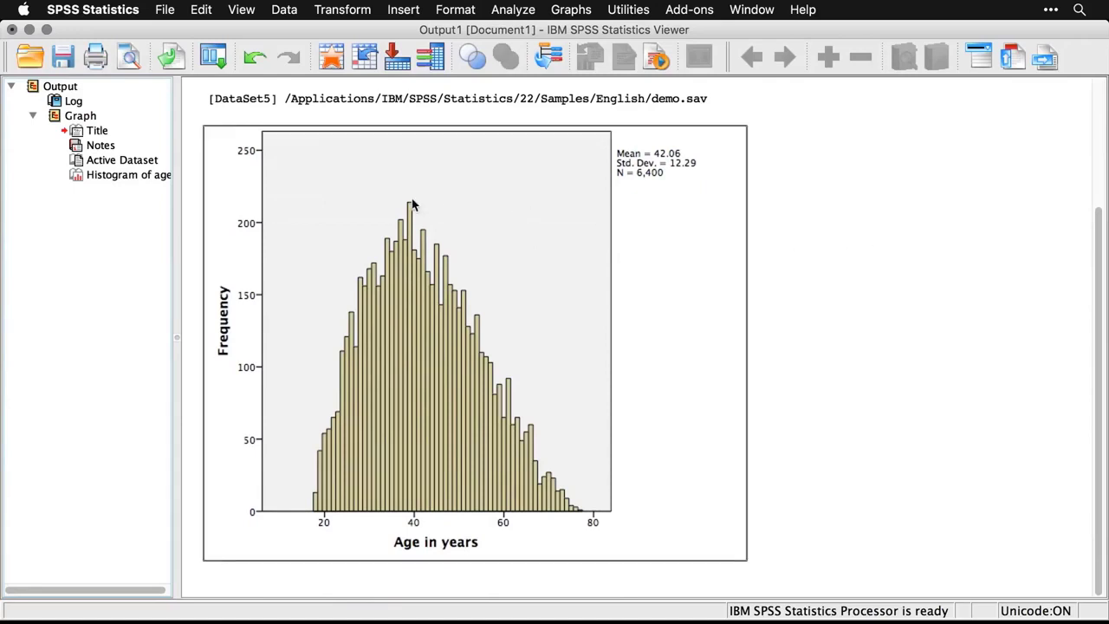
pyautogui.click(34, 117)
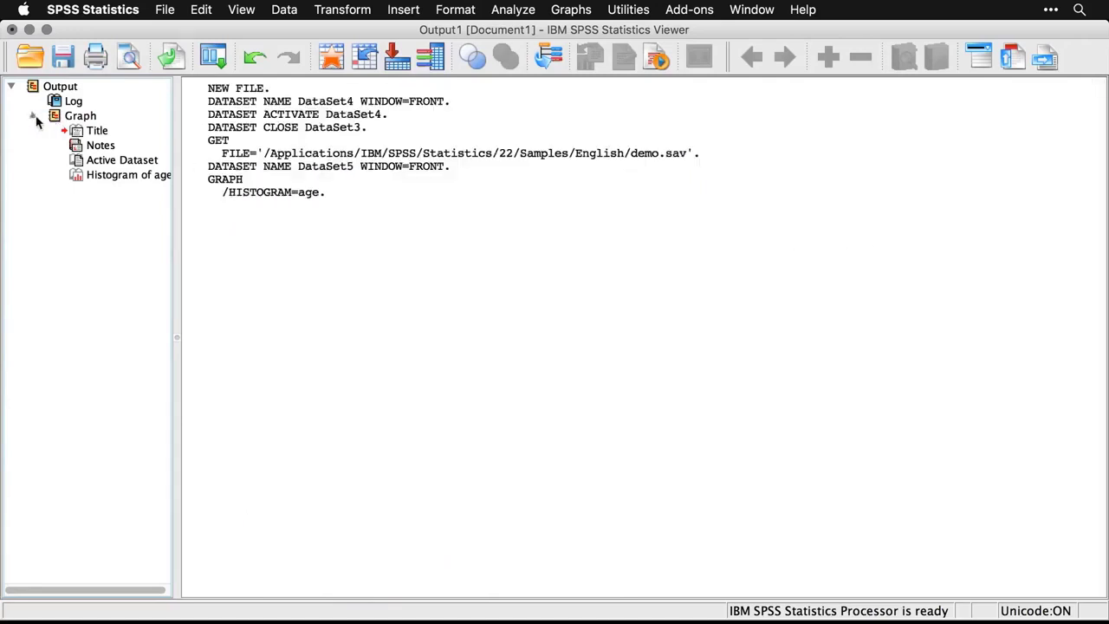
pyautogui.click(34, 117)
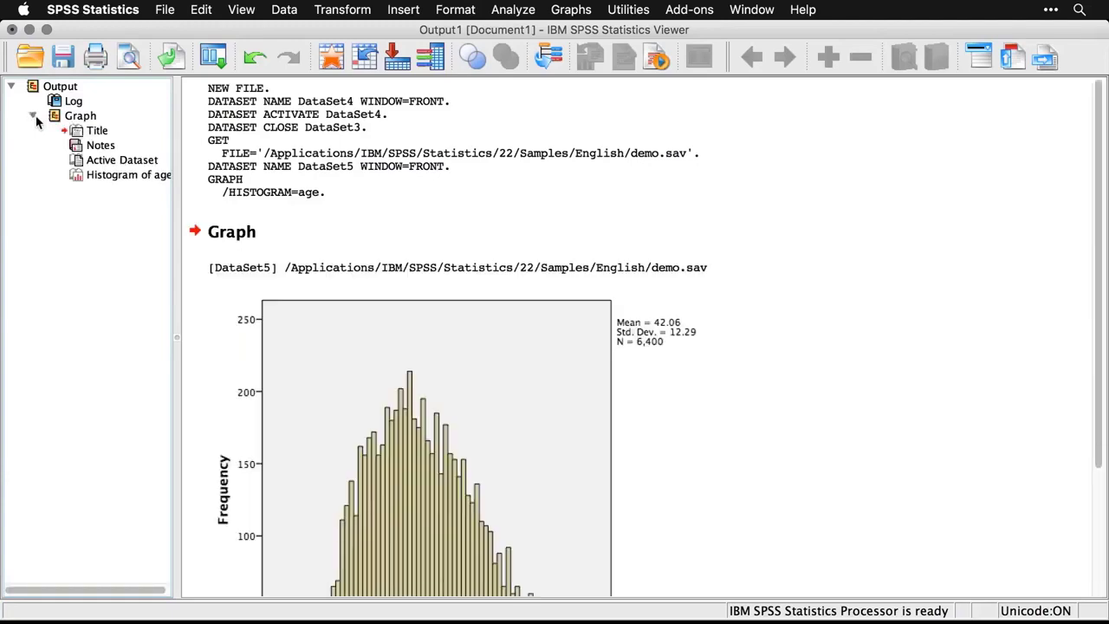
# Select the command log in the output and create a new syntax file.
pyautogui.click(222, 131)
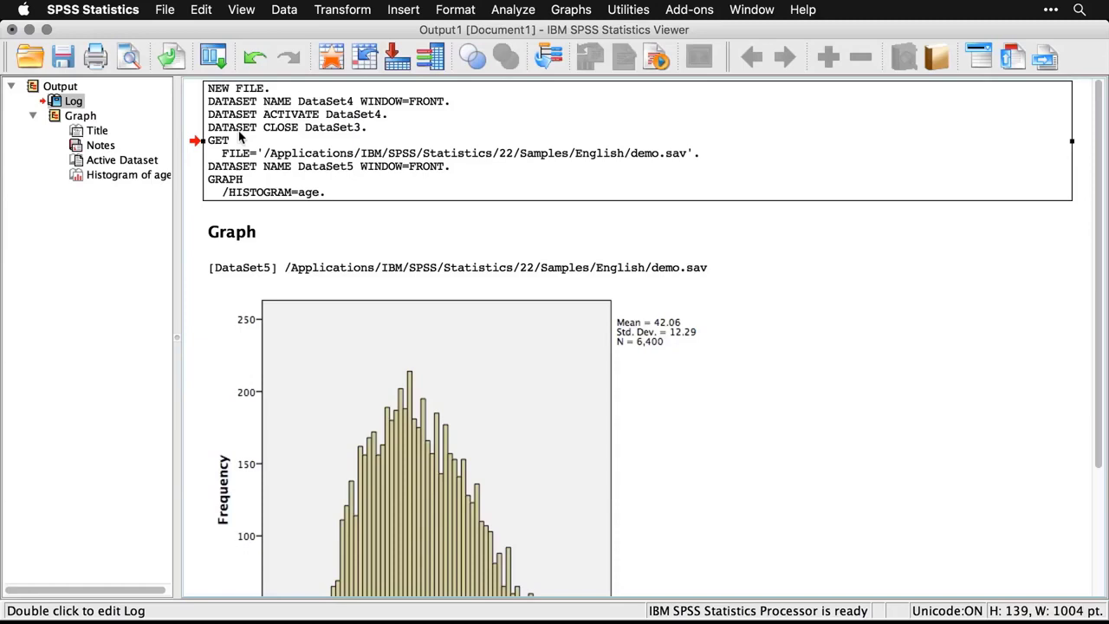
pyautogui.click(164, 10)
pyautogui.moveTo(169, 31)
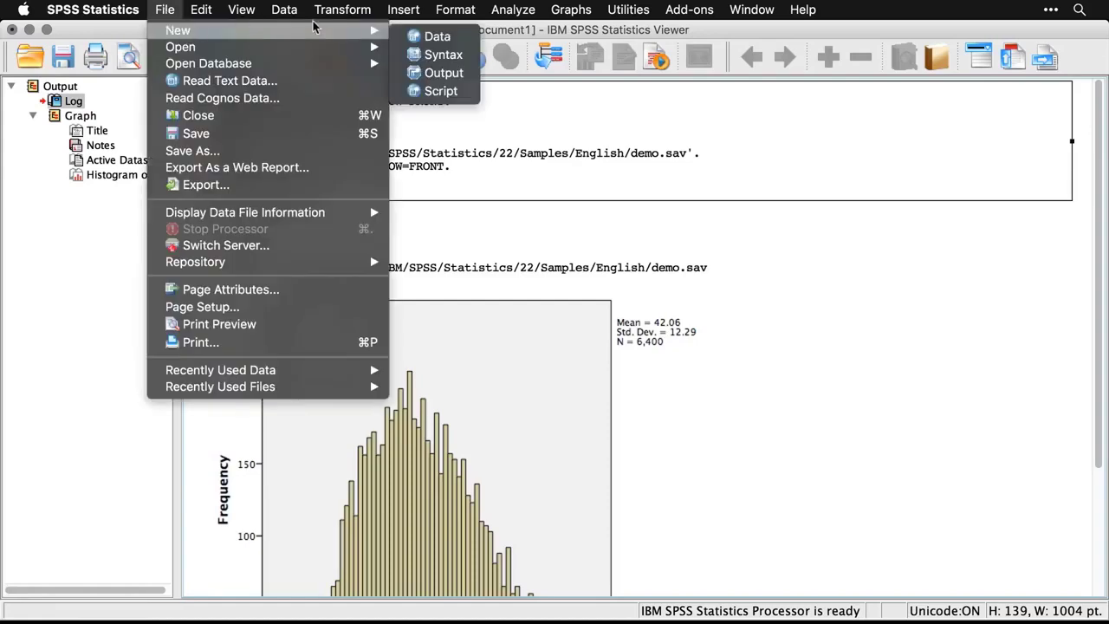
pyautogui.click(443, 55)
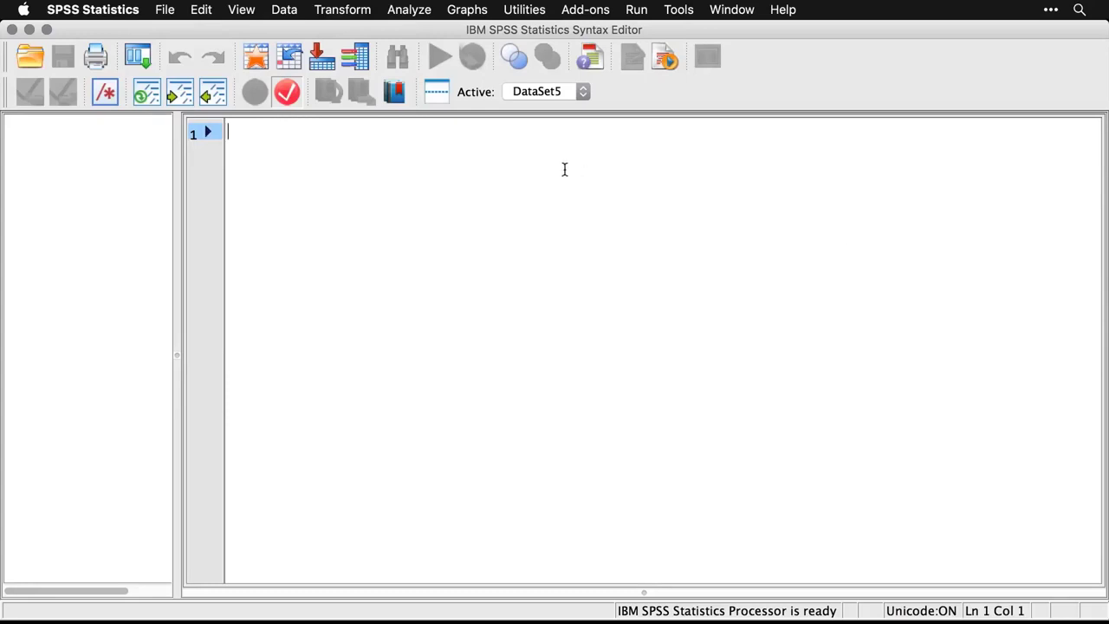
# Paste the Age in years [age] histogram command into the syntax file and run only its GRAPH command.
pyautogui.click(141, 57)
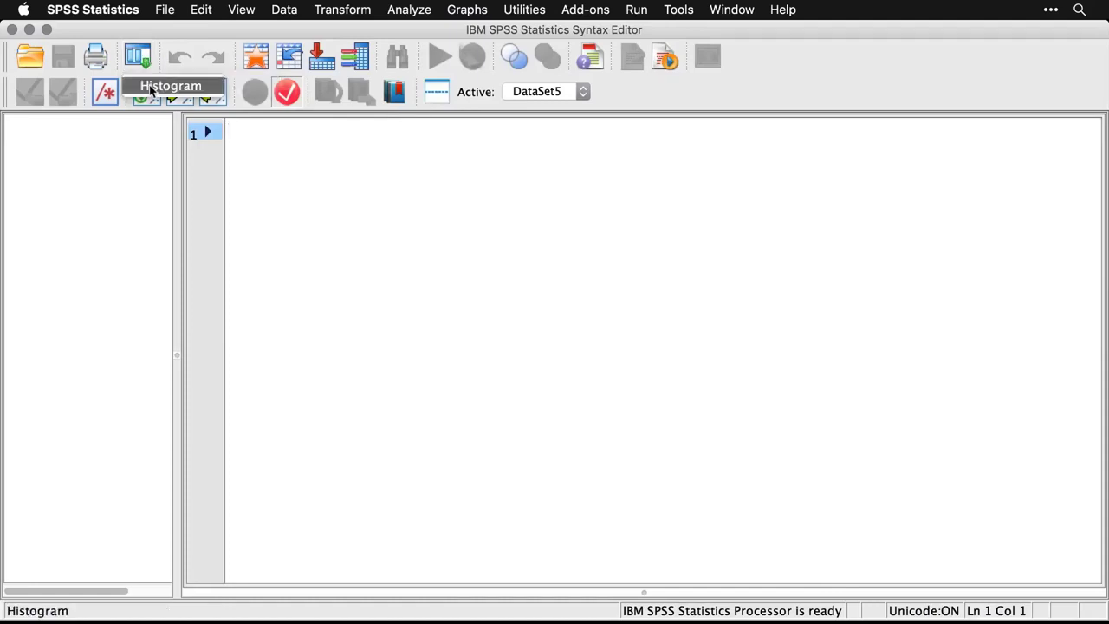
pyautogui.click(144, 87)
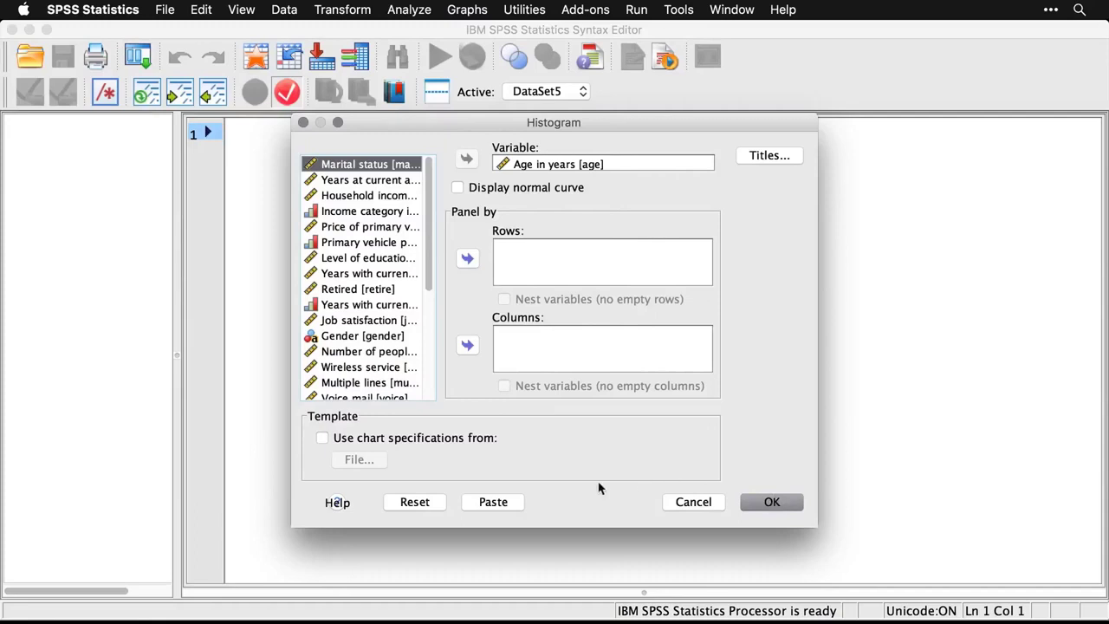
pyautogui.click(493, 502)
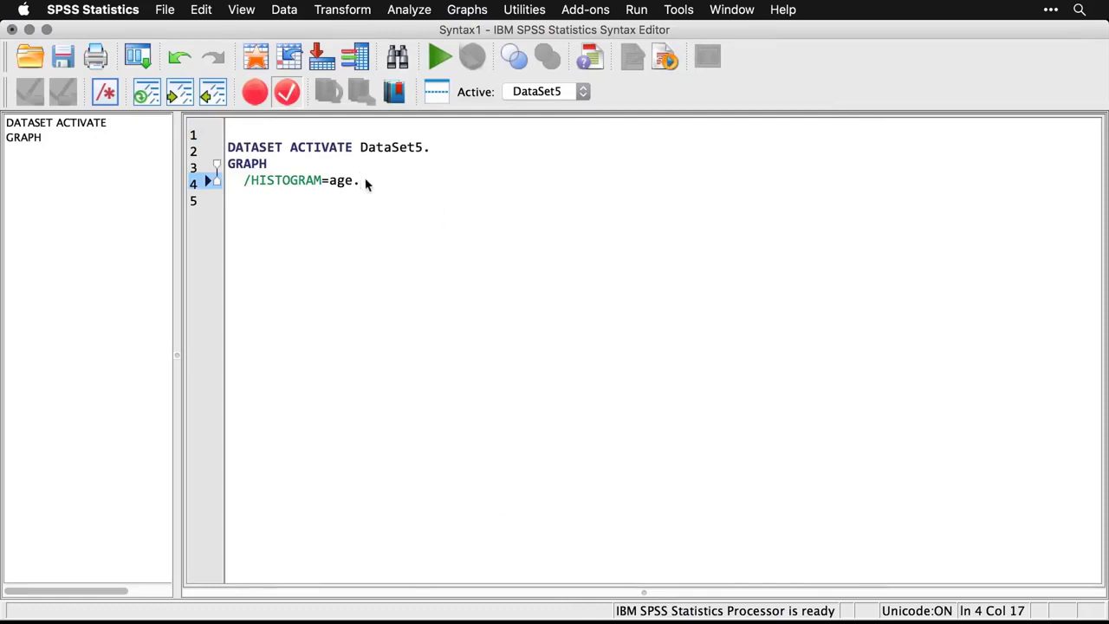
pyautogui.moveTo(366, 183); pyautogui.dragTo(217, 166)
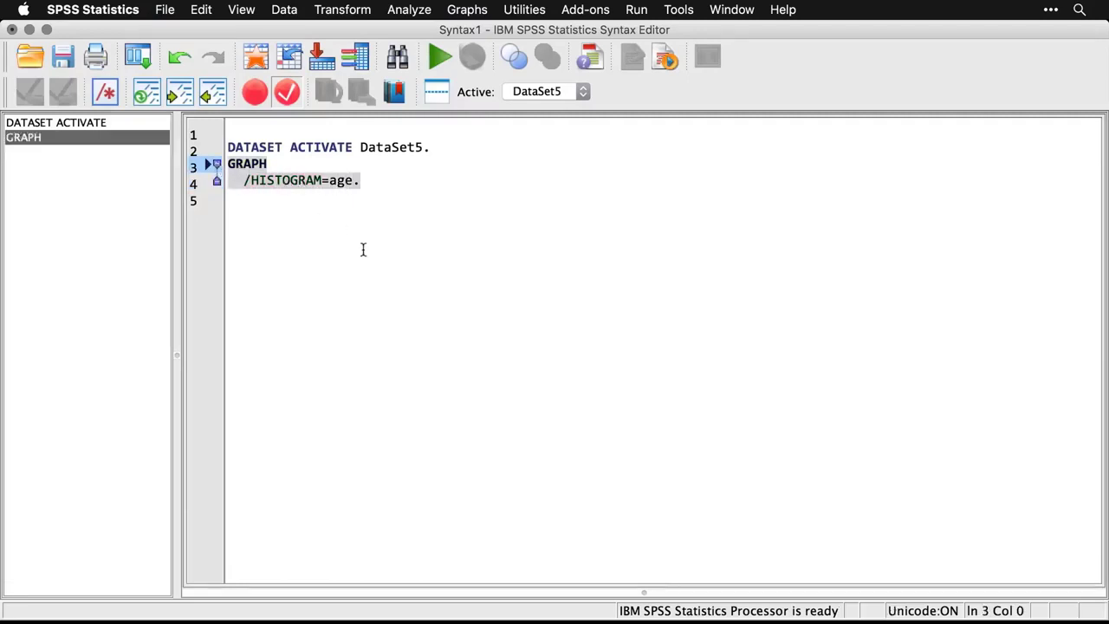
pyautogui.click(434, 58)
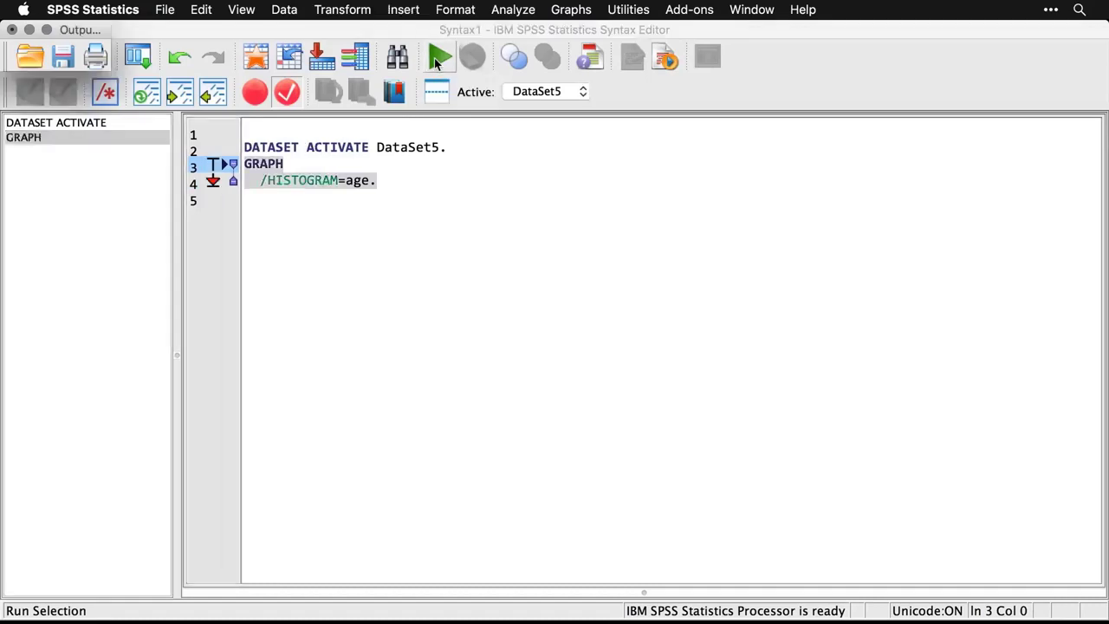
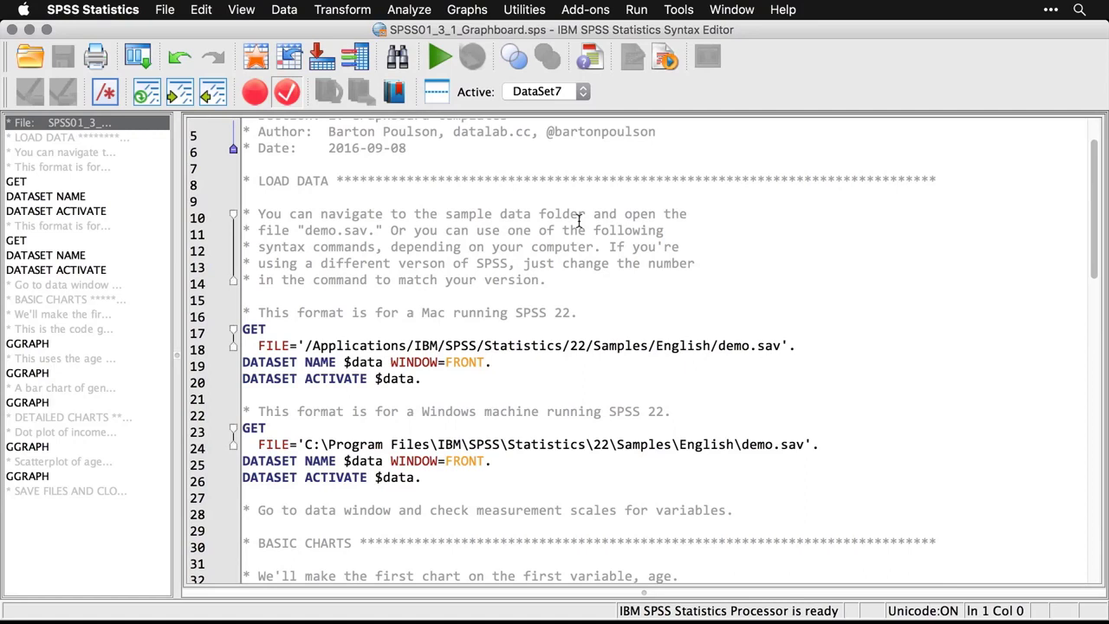
# In SPSS01_3_1_Graphboard.sps, run the Mac version of the commands that load and activate demo.sav.
pyautogui.doubleClick(577, 346)
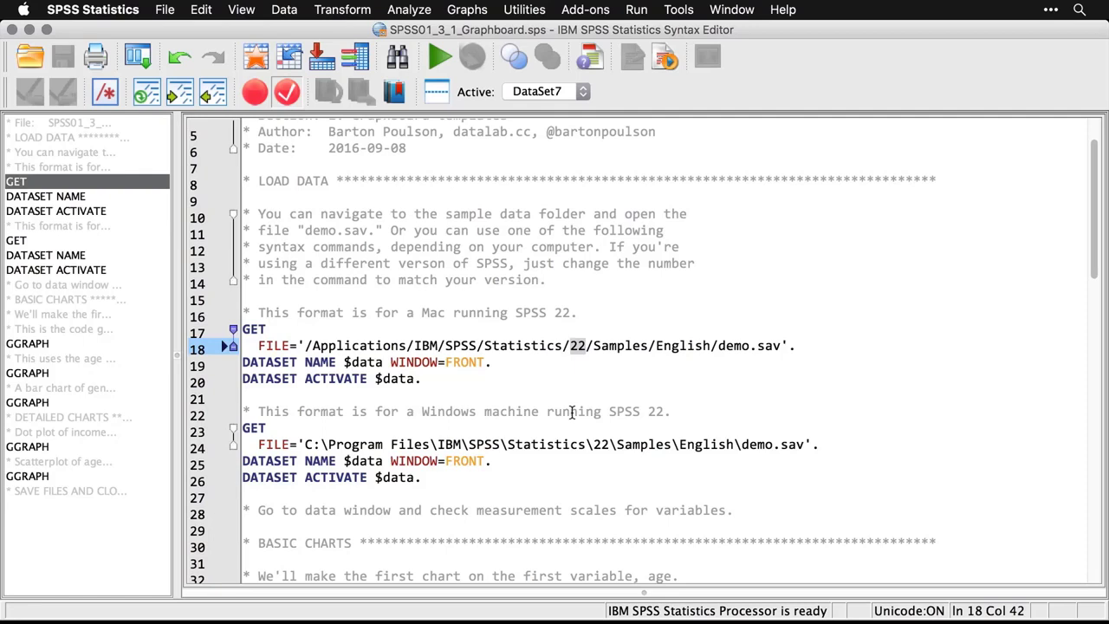
pyautogui.moveTo(435, 379); pyautogui.dragTo(258, 334)
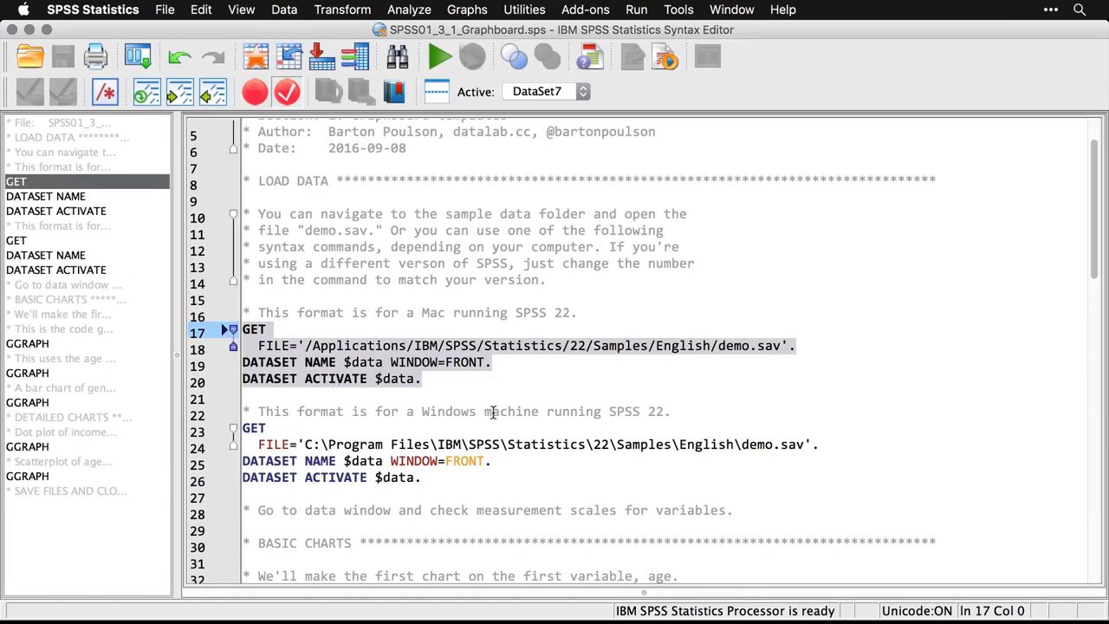
pyautogui.press('super+r')
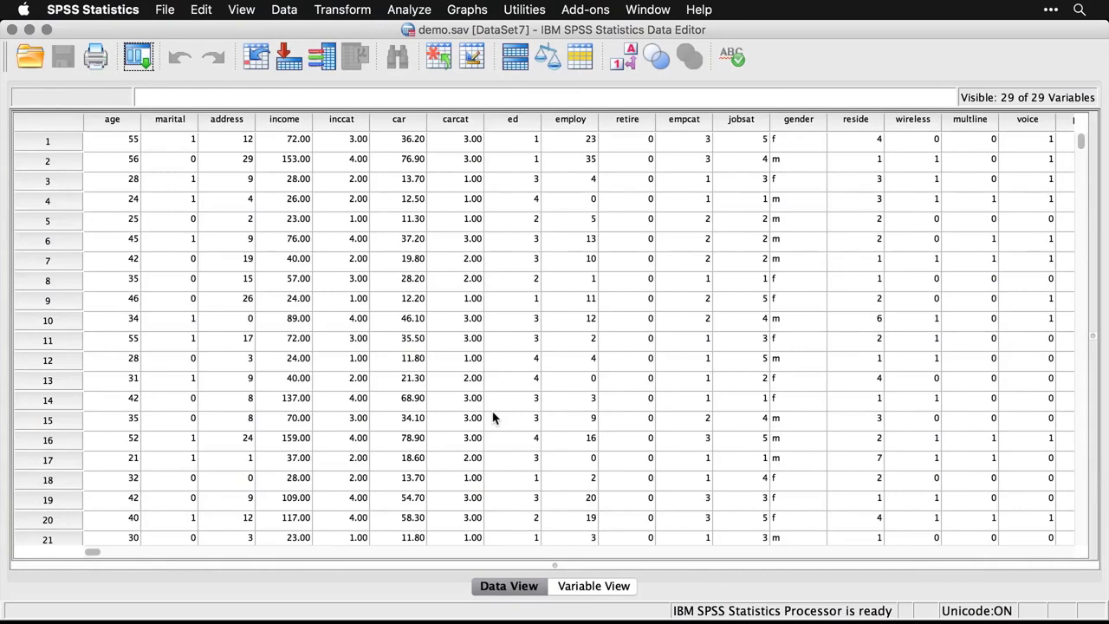
# Review the variables' measurement levels in Variable View, check the measure choices for gender, and return to Data View.
pyautogui.click(592, 587)
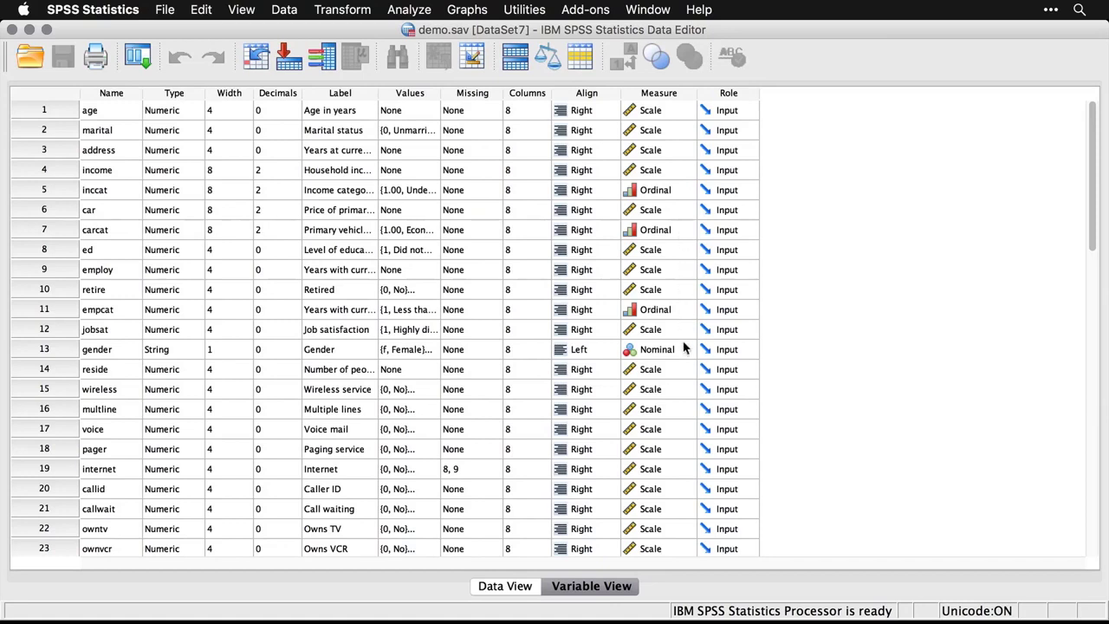
pyautogui.scroll(-3, 684, 351)
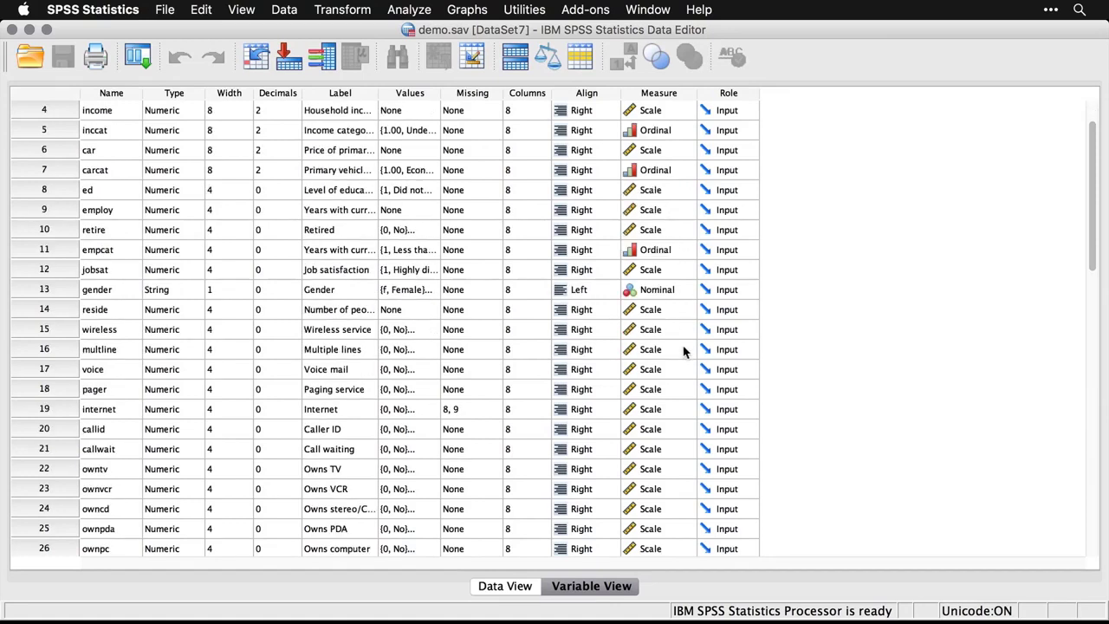
pyautogui.click(679, 289)
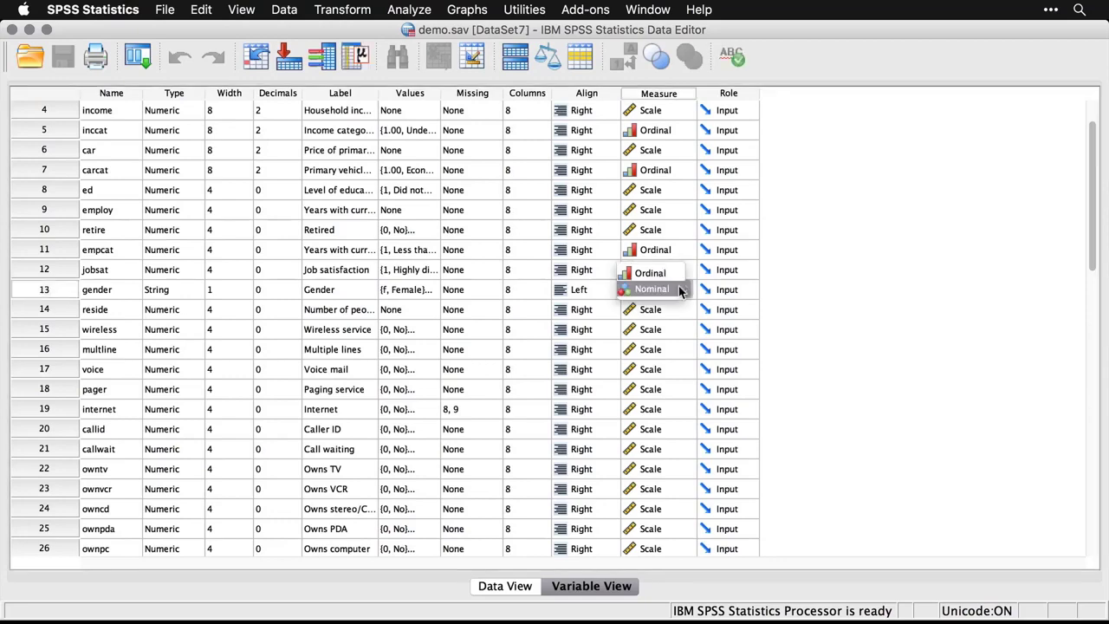
pyautogui.click(819, 290)
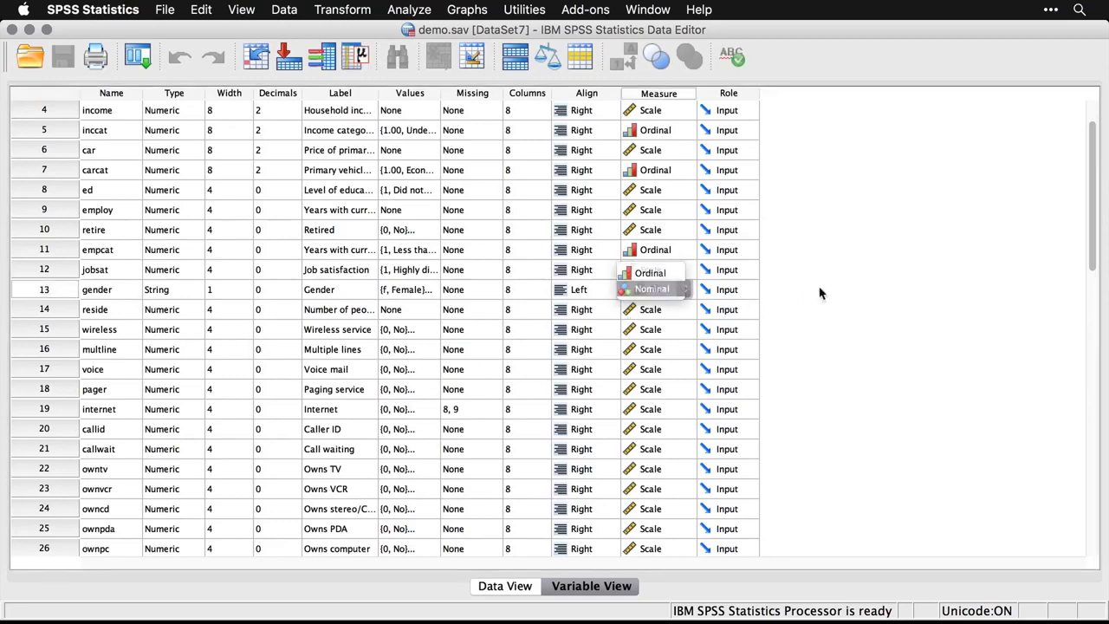
pyautogui.click(519, 591)
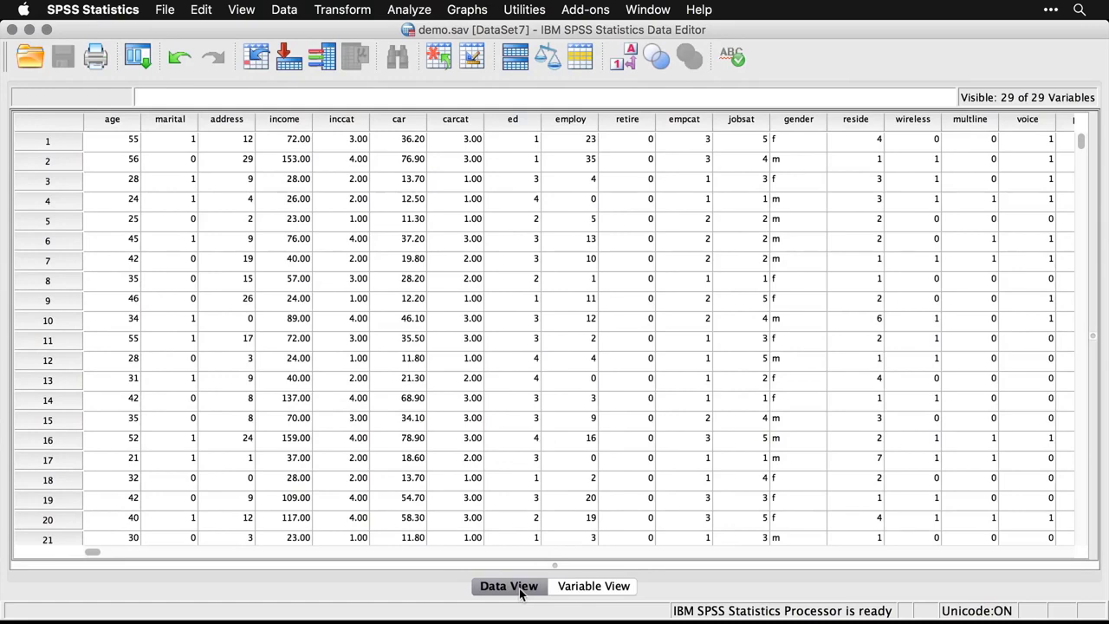
# Return to the Graphboard syntax file and create a Dot Plot of Age in years with the Graphboard Template Chooser.
pyautogui.press('super+grave')
pyautogui.press('super+grave')
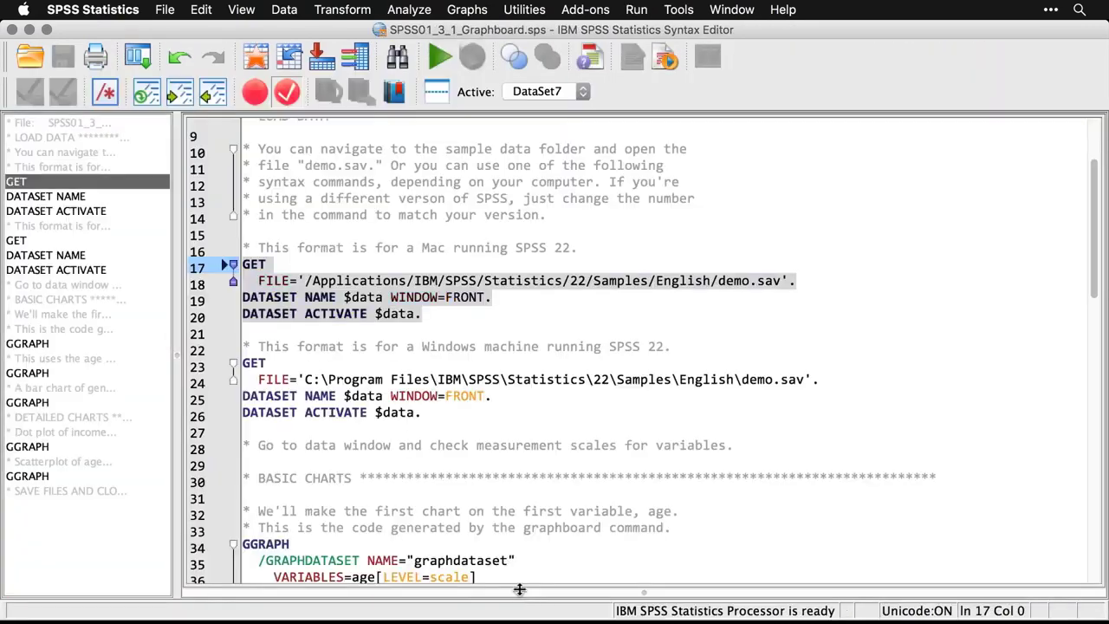
pyautogui.scroll(-5, 693, 483)
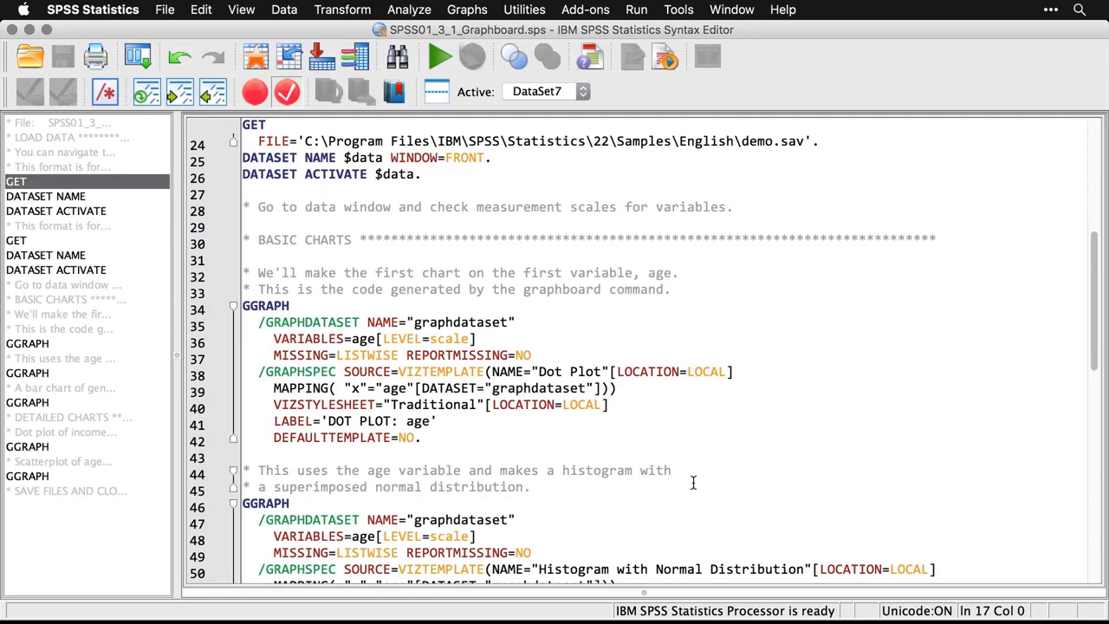
pyautogui.click(472, 10)
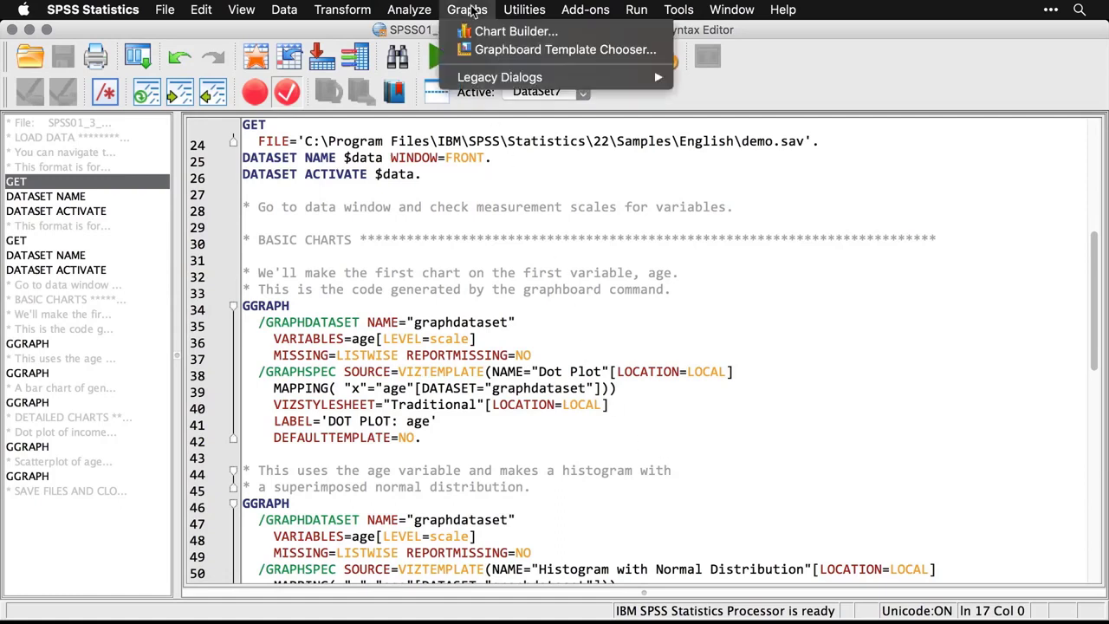
pyautogui.click(506, 50)
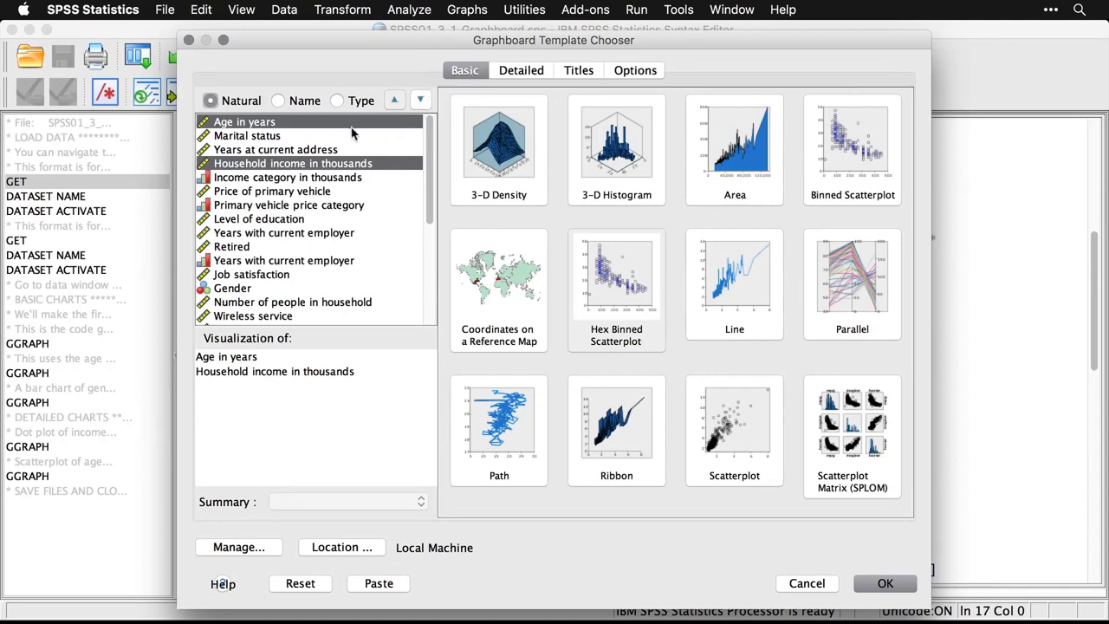
pyautogui.click(298, 127)
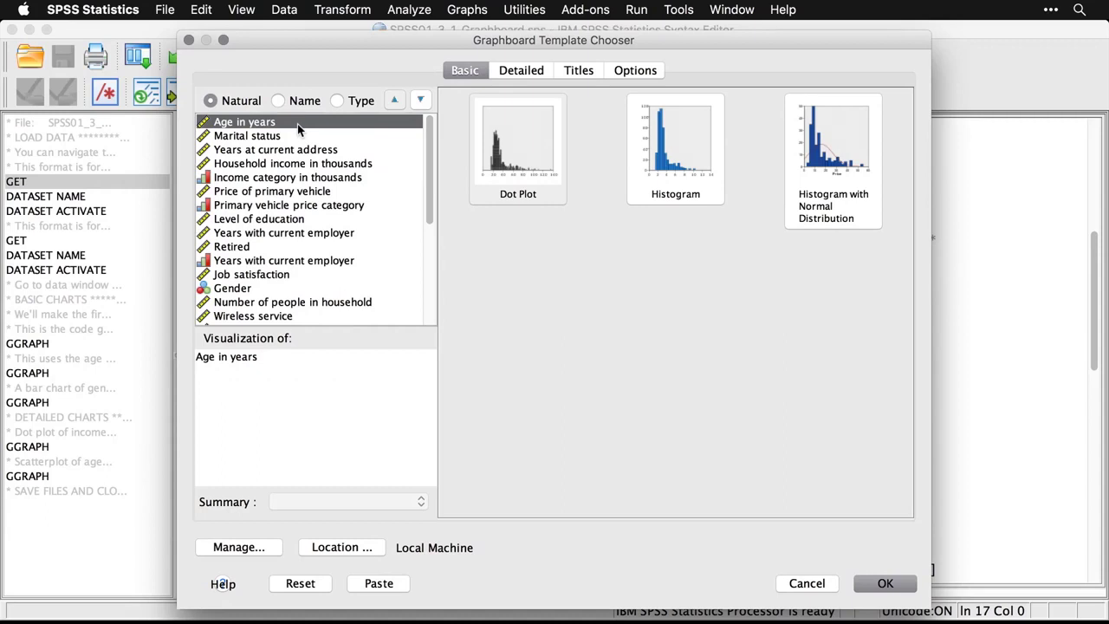
pyautogui.click(508, 156)
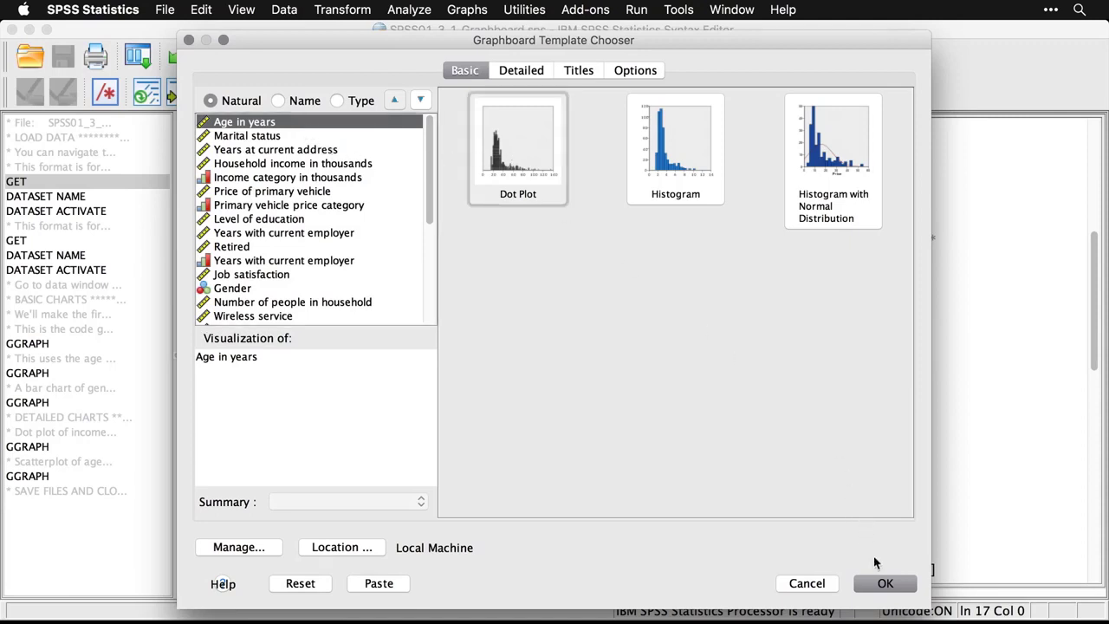
pyautogui.click(885, 586)
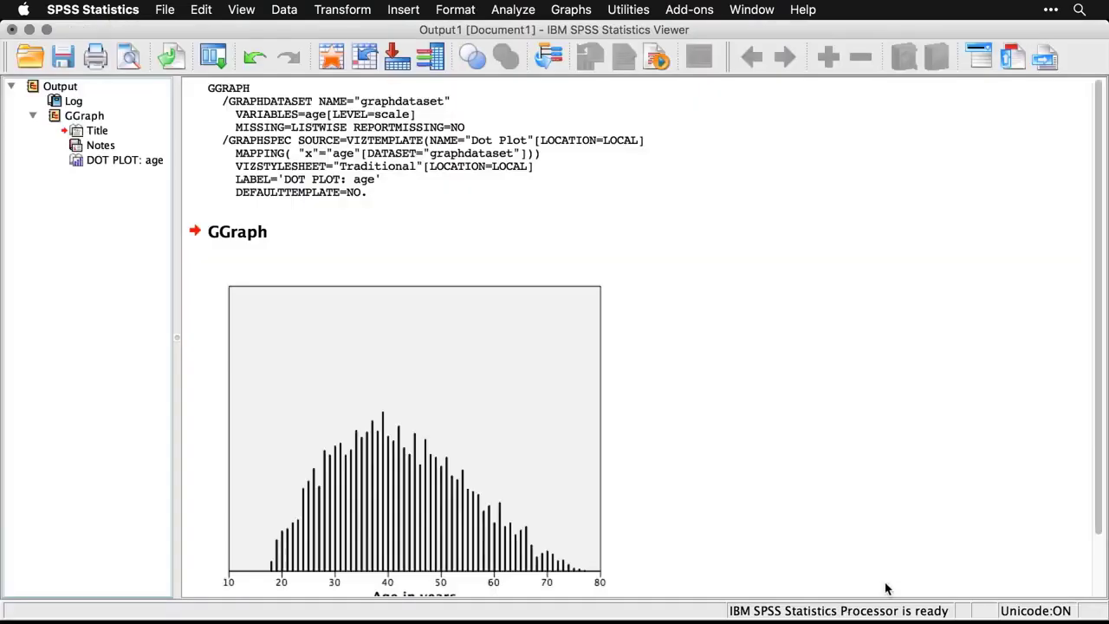
pyautogui.scroll(-2, 885, 588)
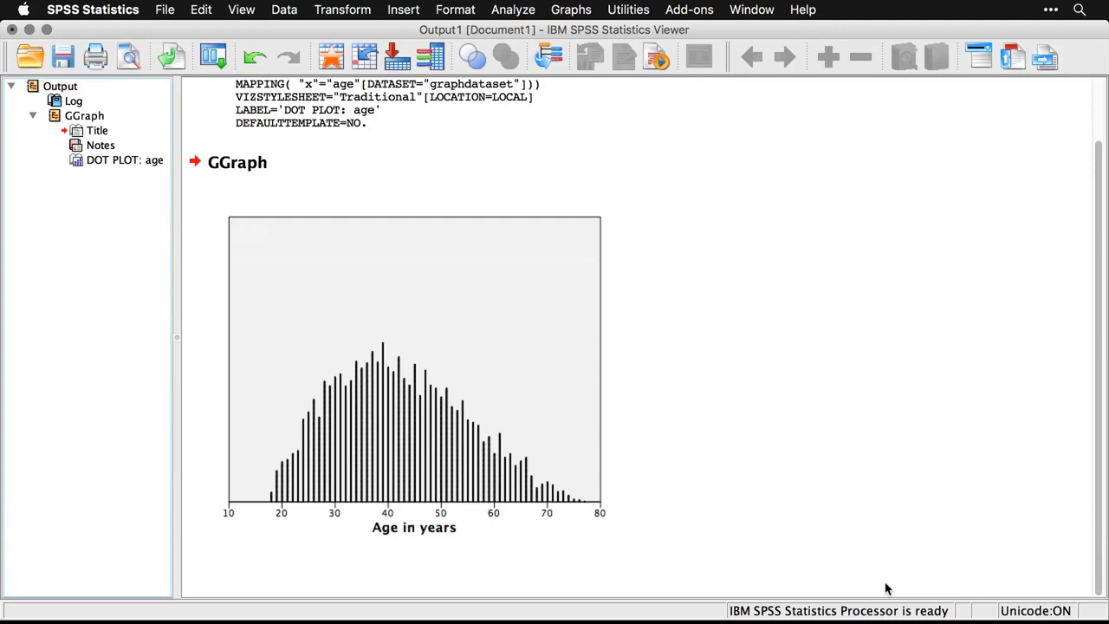
# Return to the syntax file and create a Graphboard Histogram with Normal Distribution of Age in years.
pyautogui.press('super+grave')
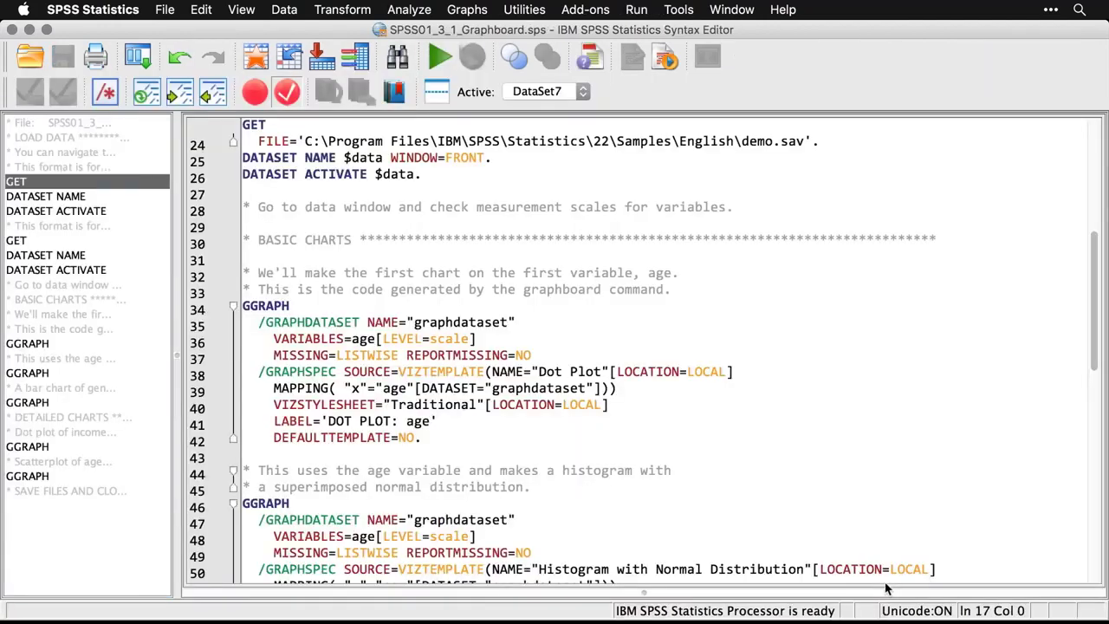
pyautogui.scroll(-2, 828, 454)
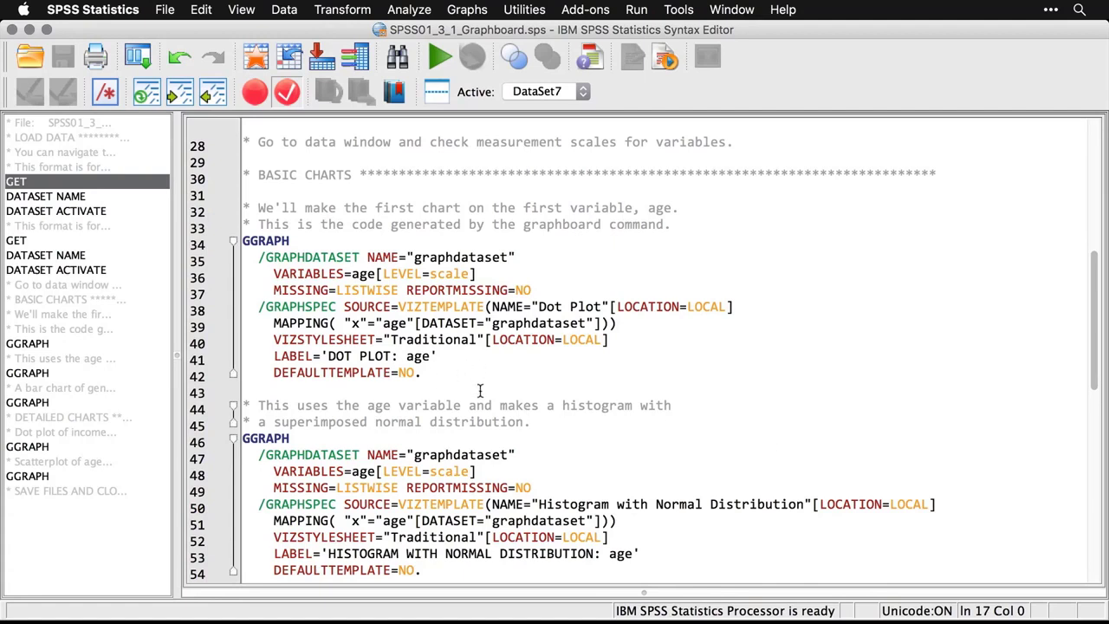
pyautogui.scroll(-2, 479, 390)
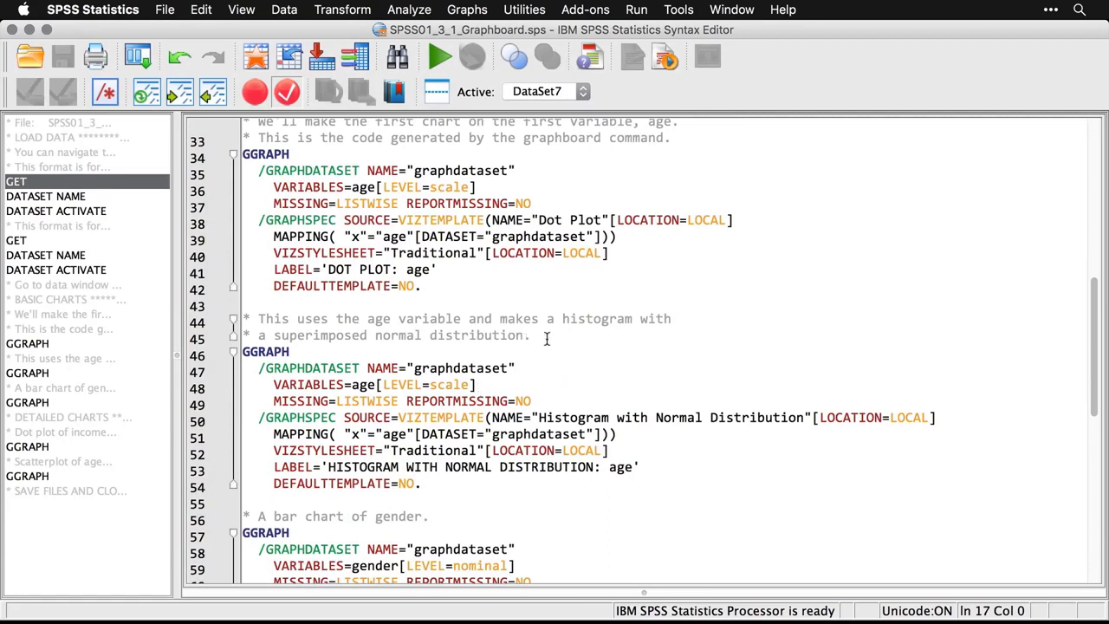
pyautogui.click(473, 11)
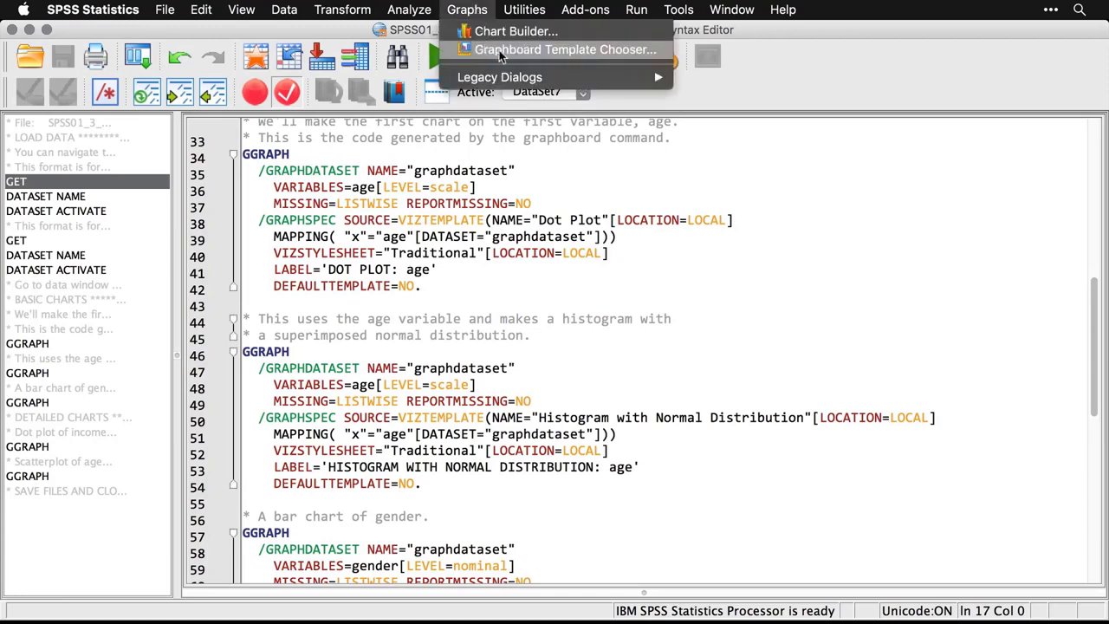
pyautogui.click(473, 49)
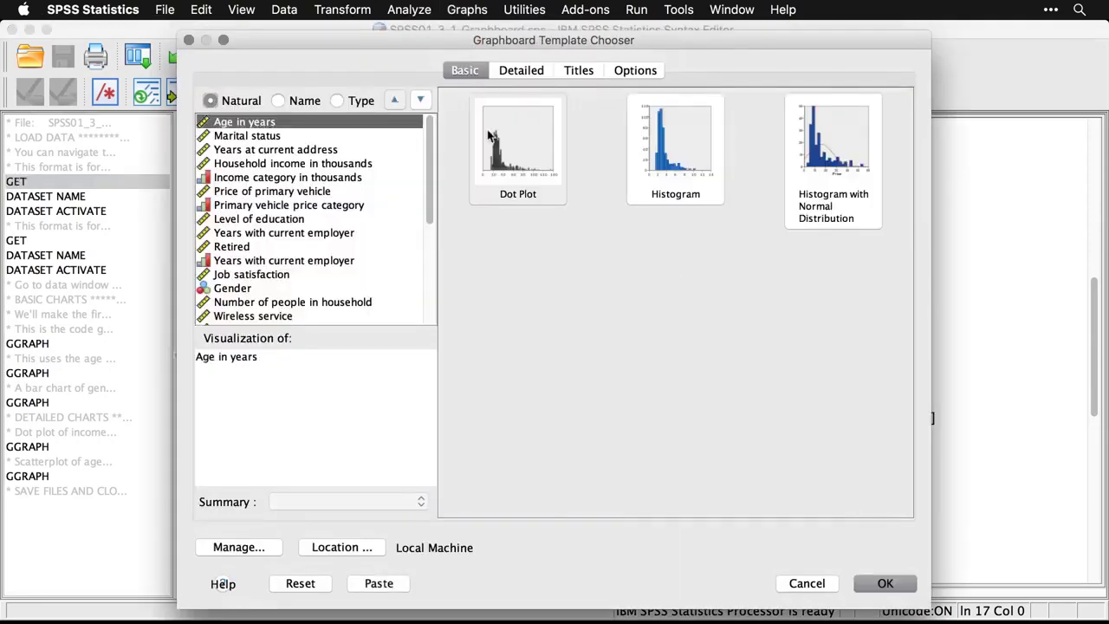
pyautogui.click(829, 169)
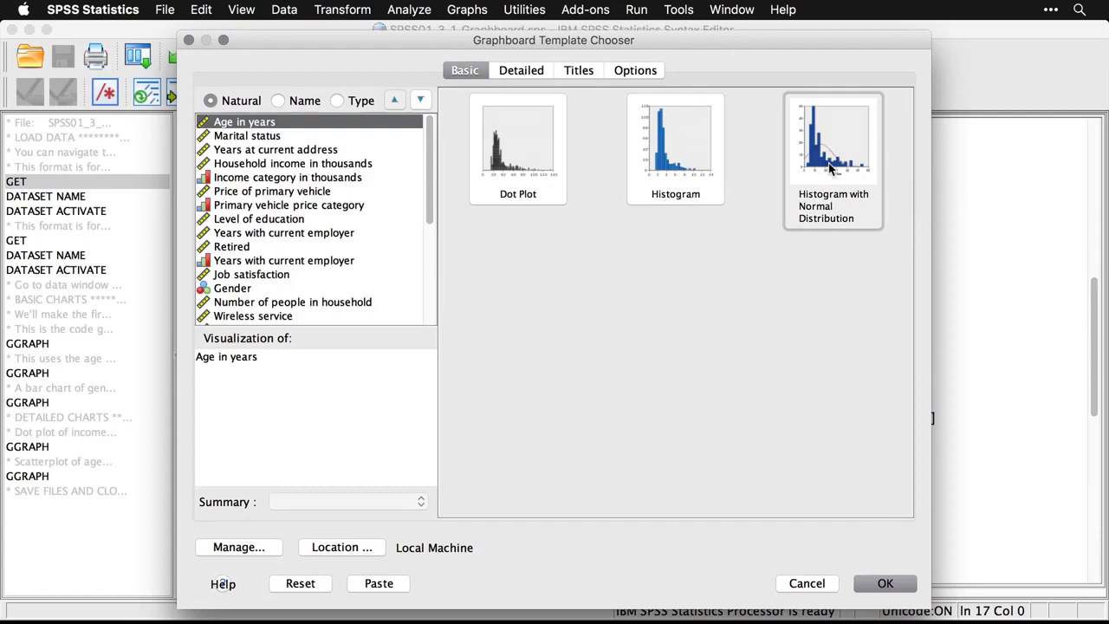
pyautogui.click(890, 583)
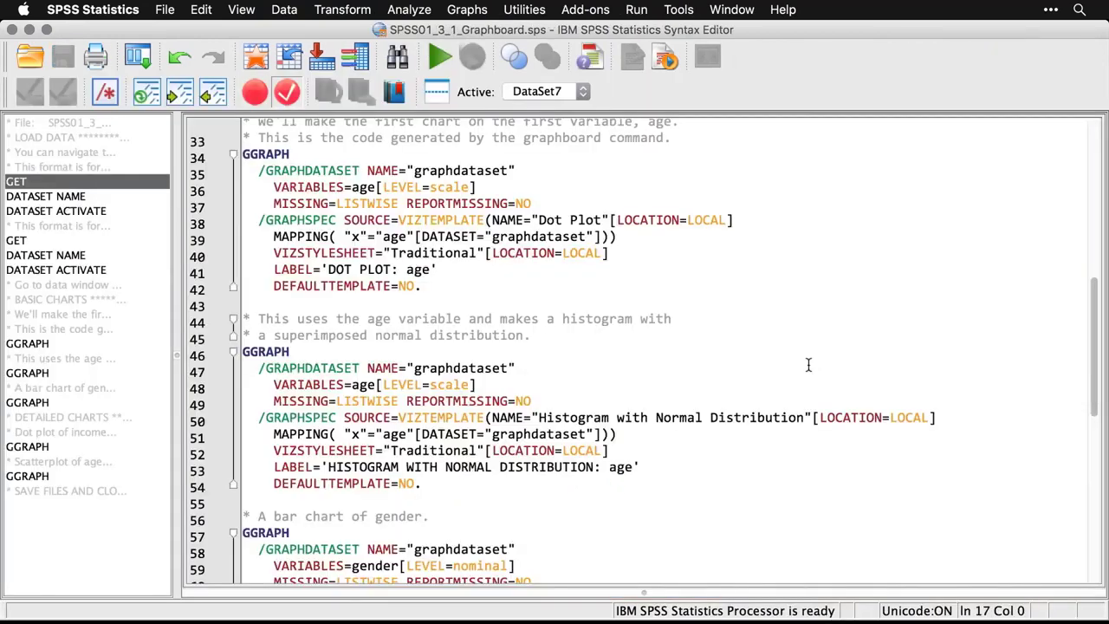
# Create a Graphboard Bar of Counts chart of Gender, using Count as the summary.
pyautogui.scroll(-3, 808, 364)
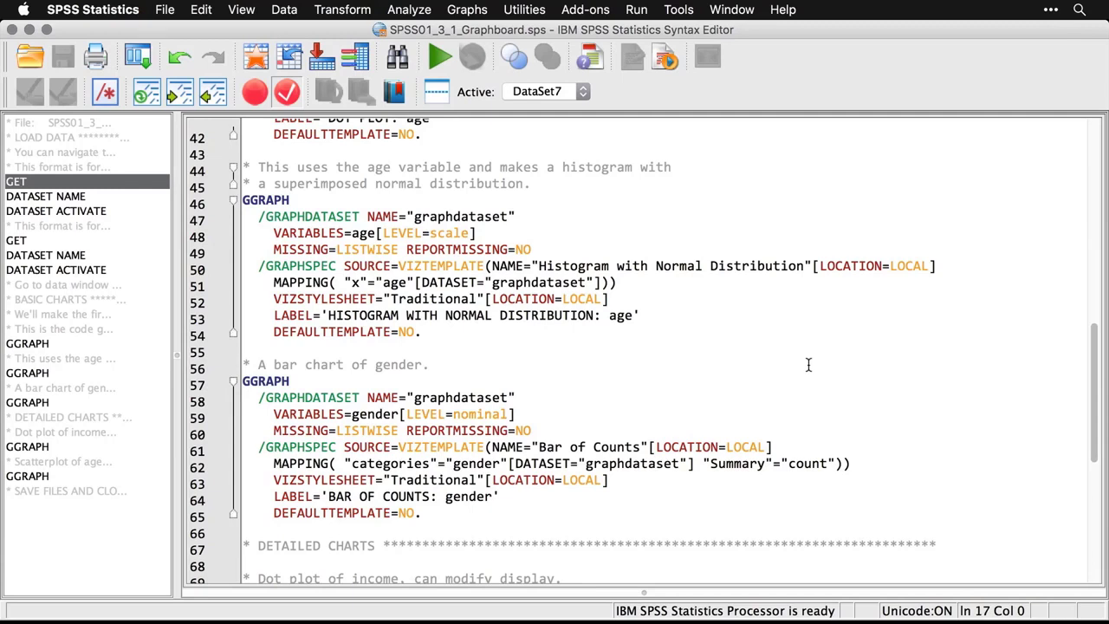
pyautogui.click(472, 11)
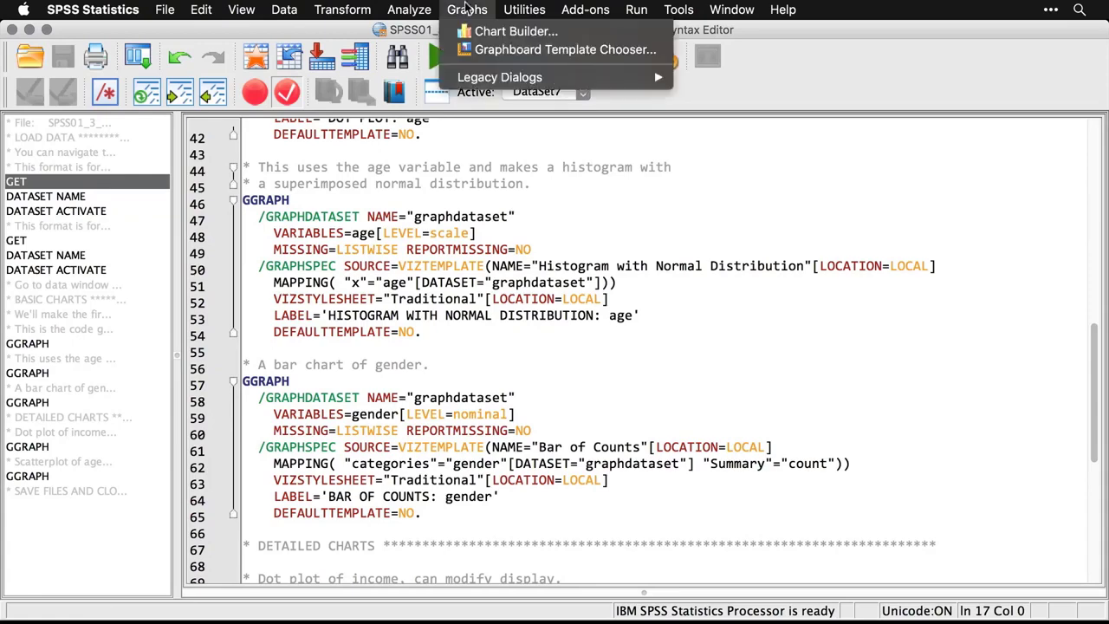
pyautogui.click(466, 52)
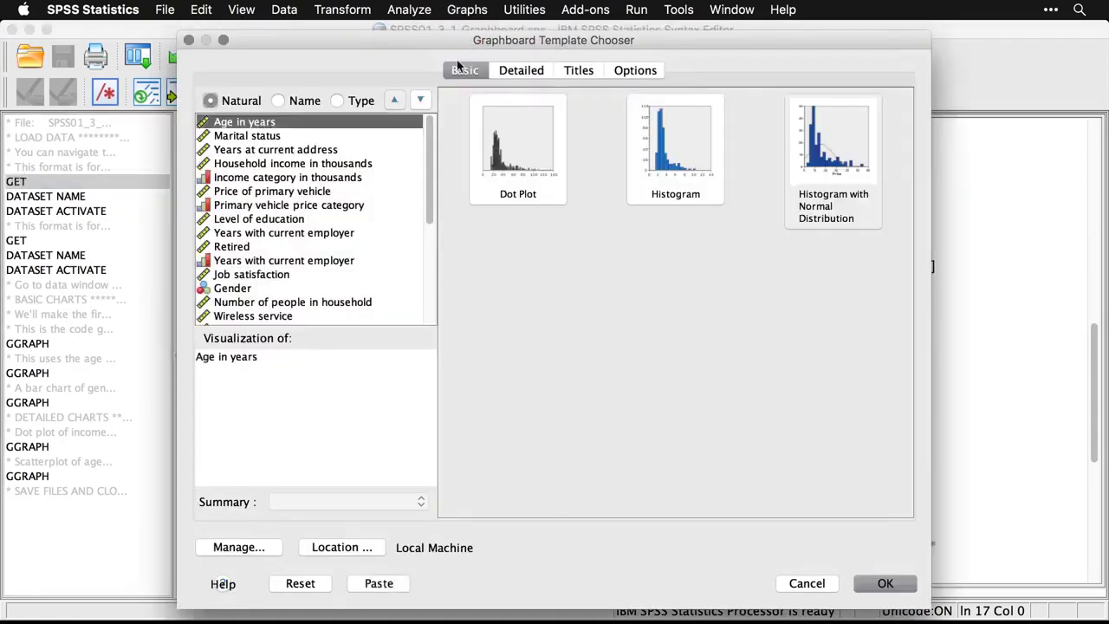
pyautogui.click(234, 291)
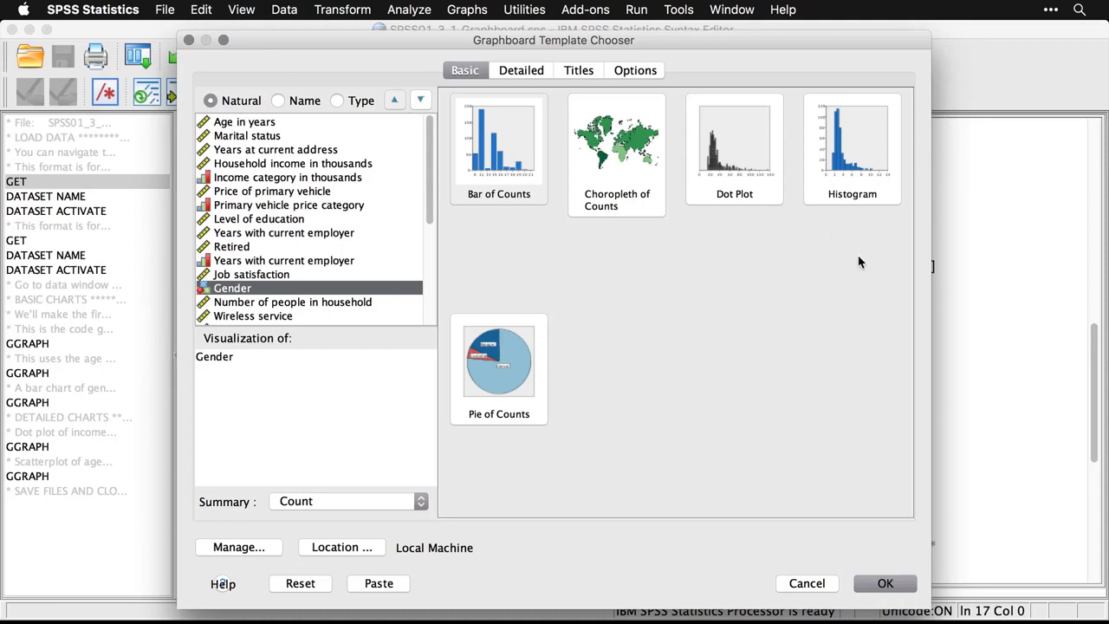
pyautogui.click(495, 161)
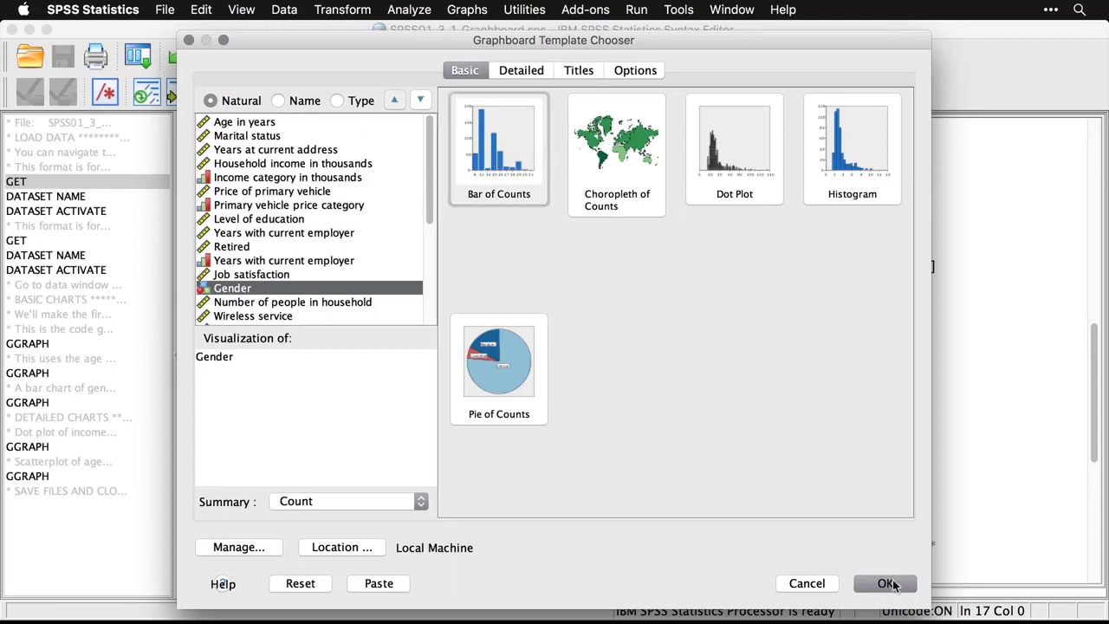
pyautogui.click(885, 583)
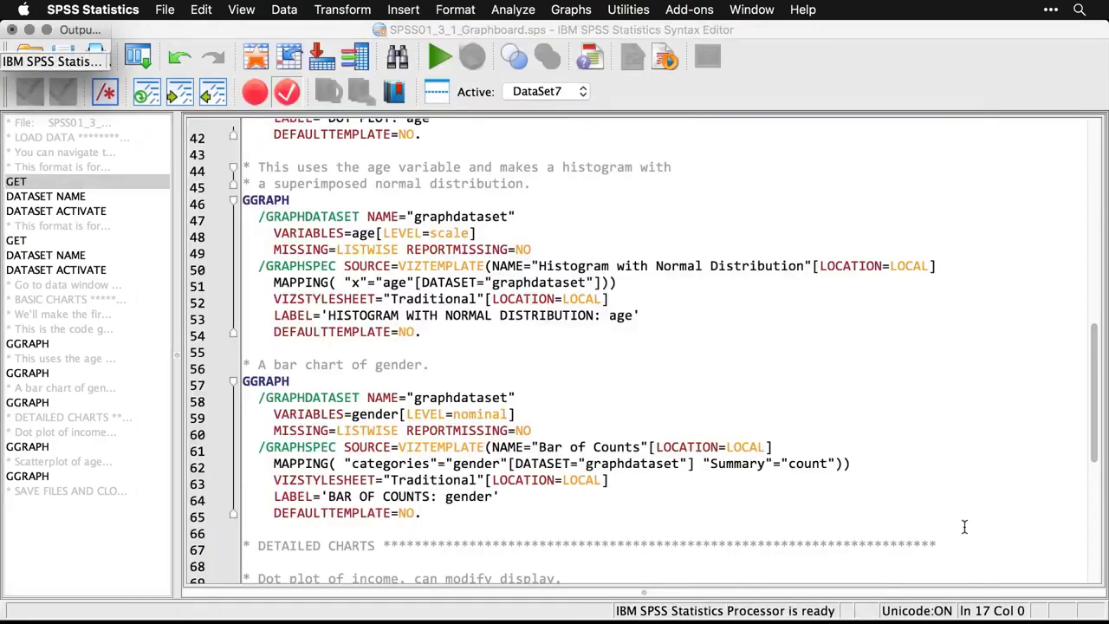
# Return to the Graphboard syntax file and choose Dot Plot as the visualization type in the Graphboard Template Chooser's detailed settings.
pyautogui.scroll(-5, 967, 532)
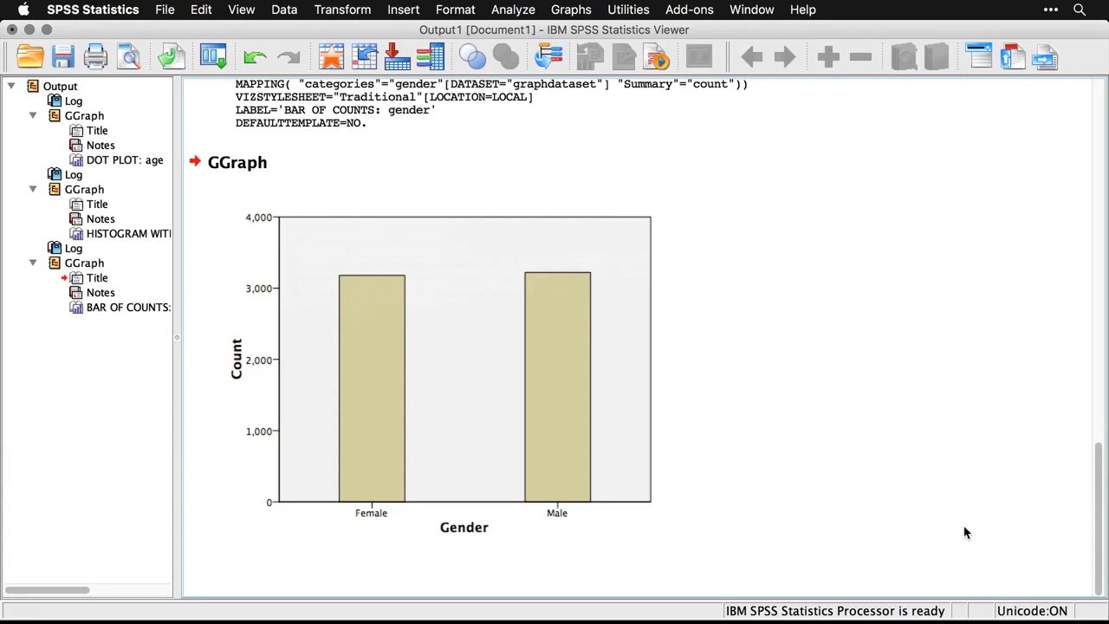
pyautogui.press('super+grave')
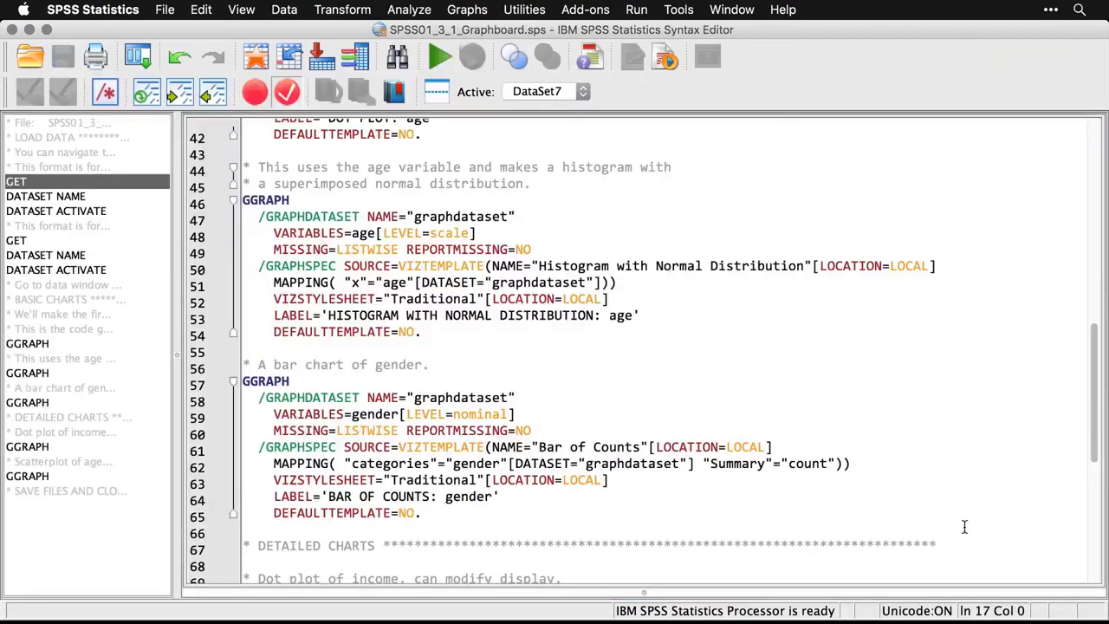
pyautogui.scroll(-3, 964, 527)
pyautogui.scroll(-3, 964, 527)
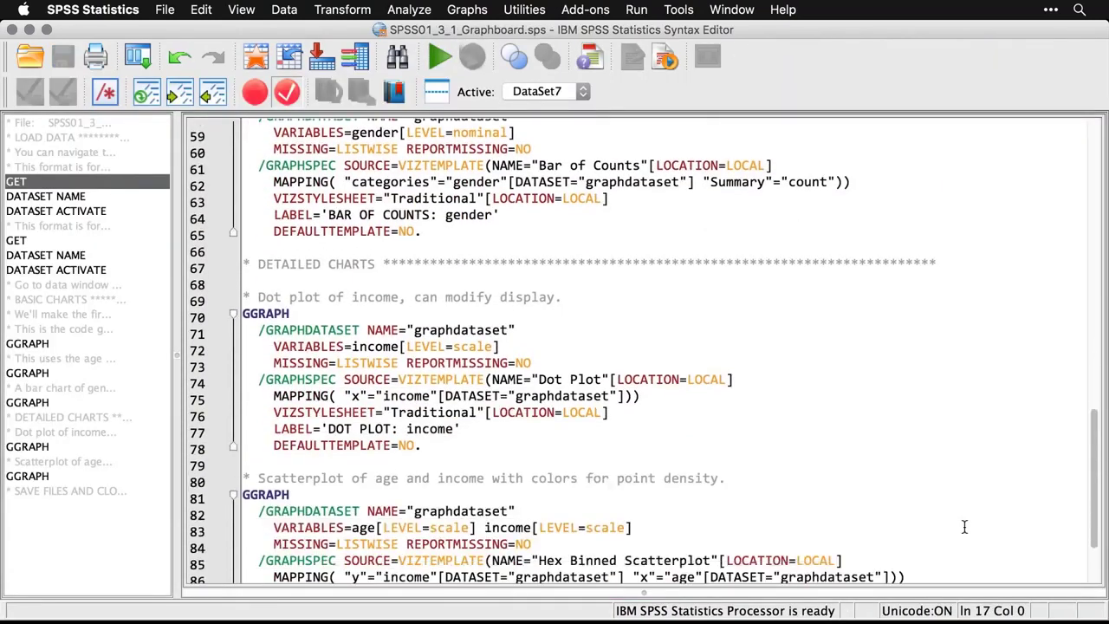
pyautogui.scroll(-1, 964, 527)
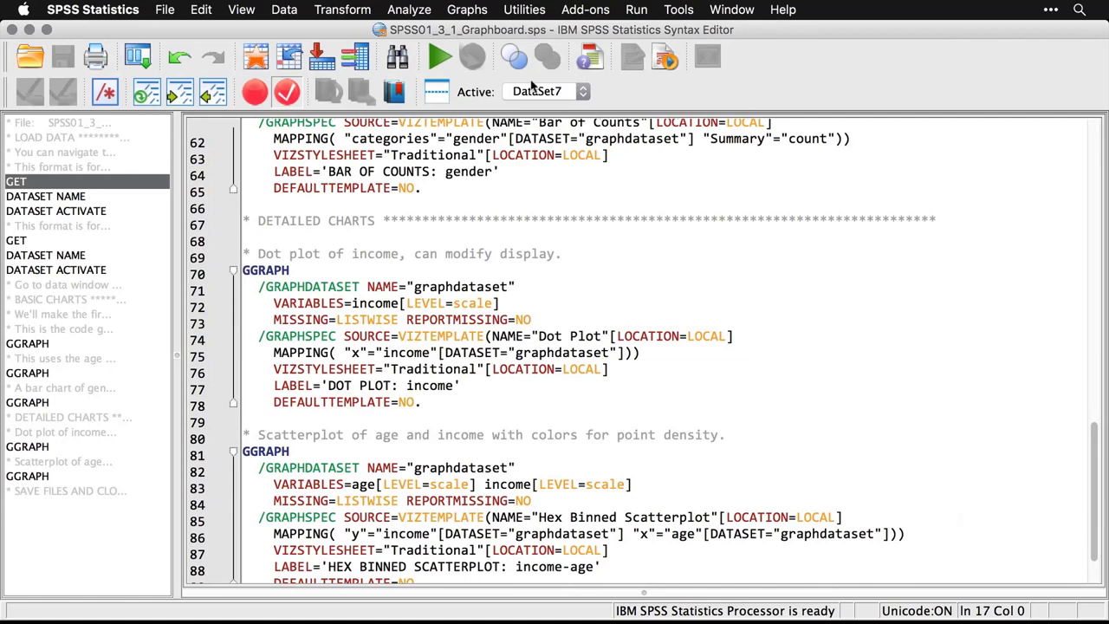
pyautogui.click(466, 10)
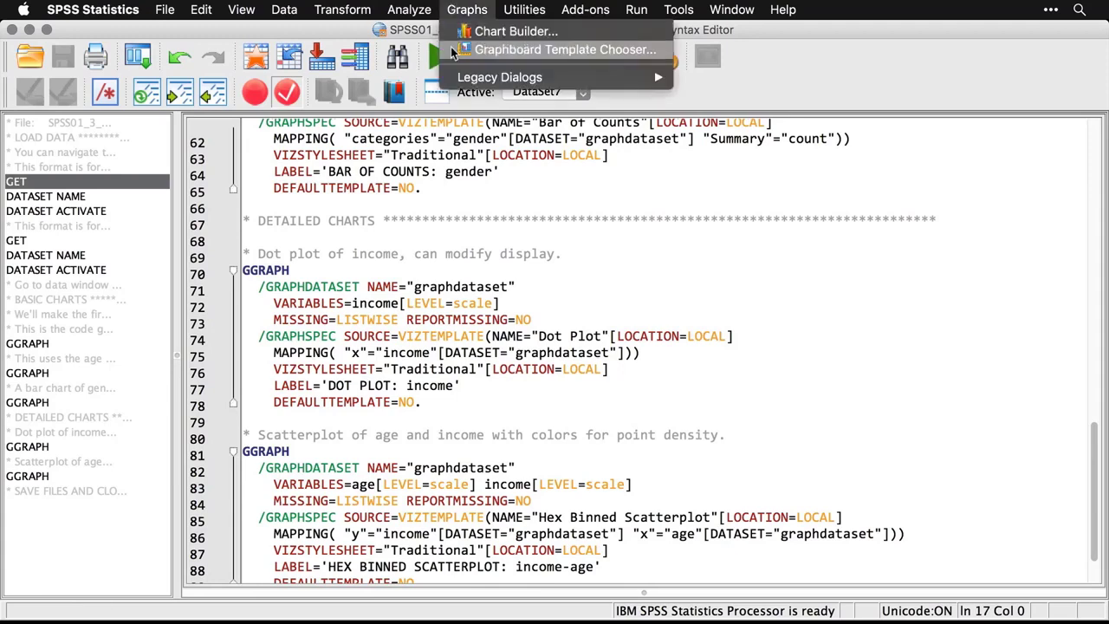
pyautogui.click(452, 53)
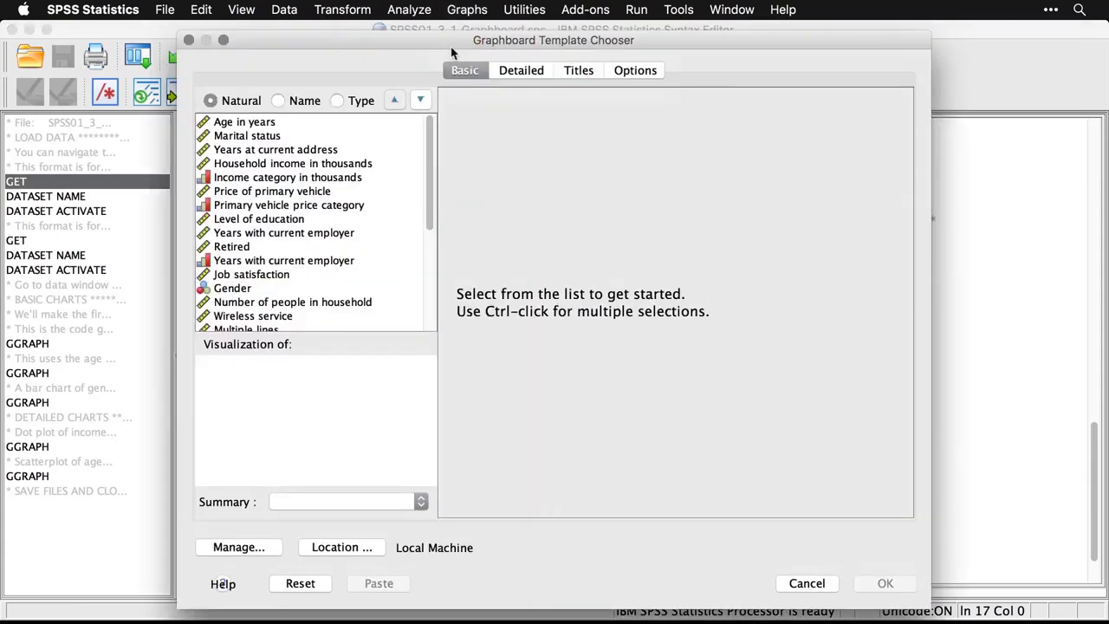
pyautogui.click(542, 75)
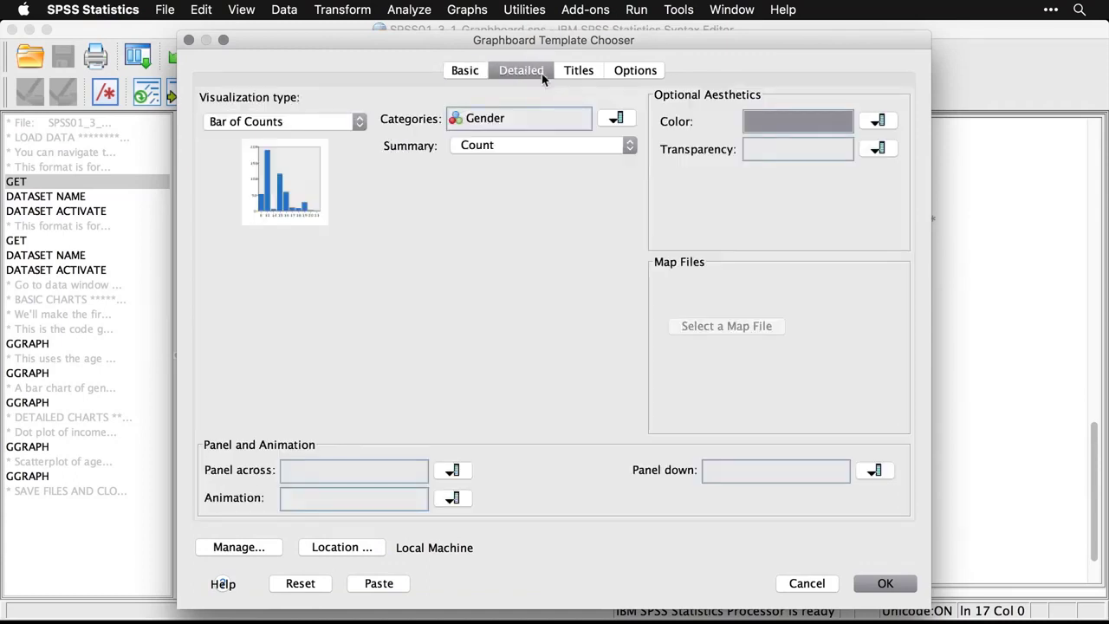
pyautogui.click(349, 129)
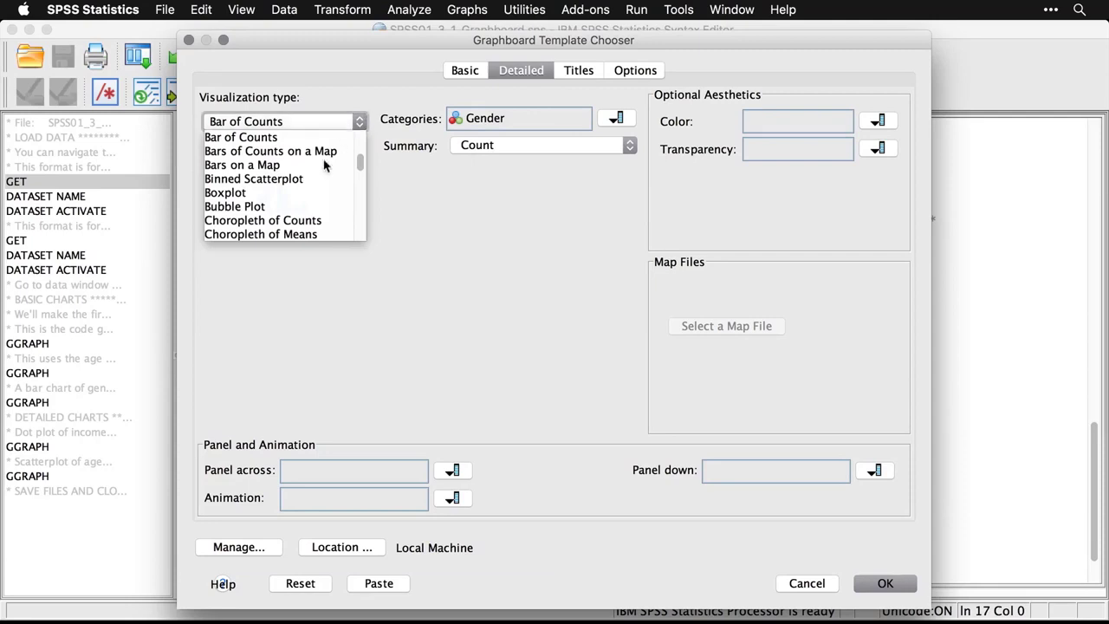
pyautogui.scroll(-5, 323, 165)
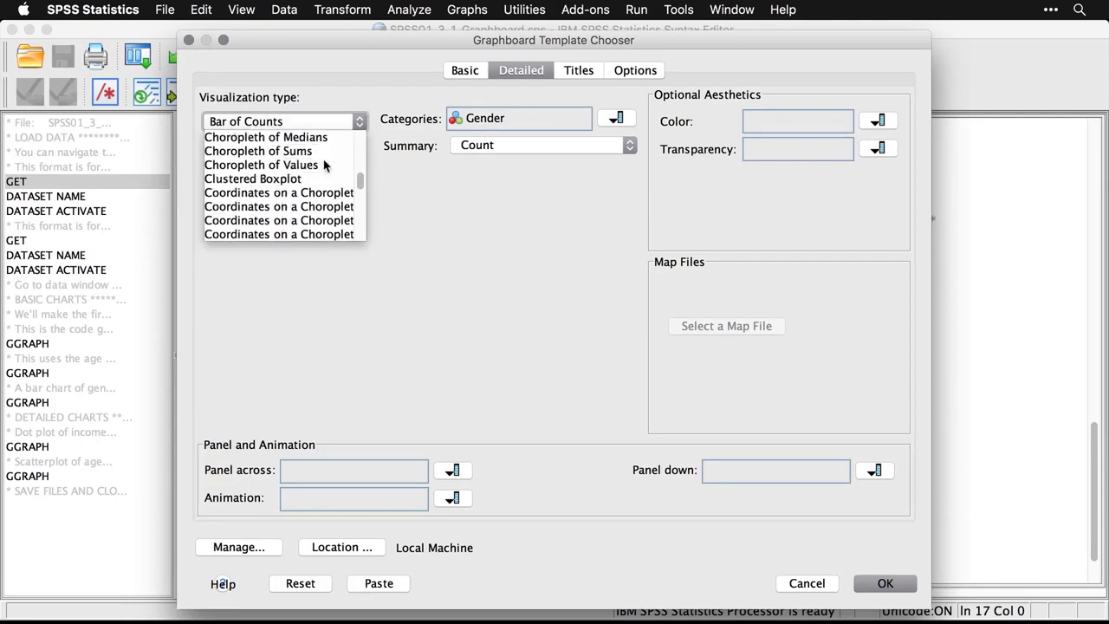
pyautogui.scroll(-3, 323, 164)
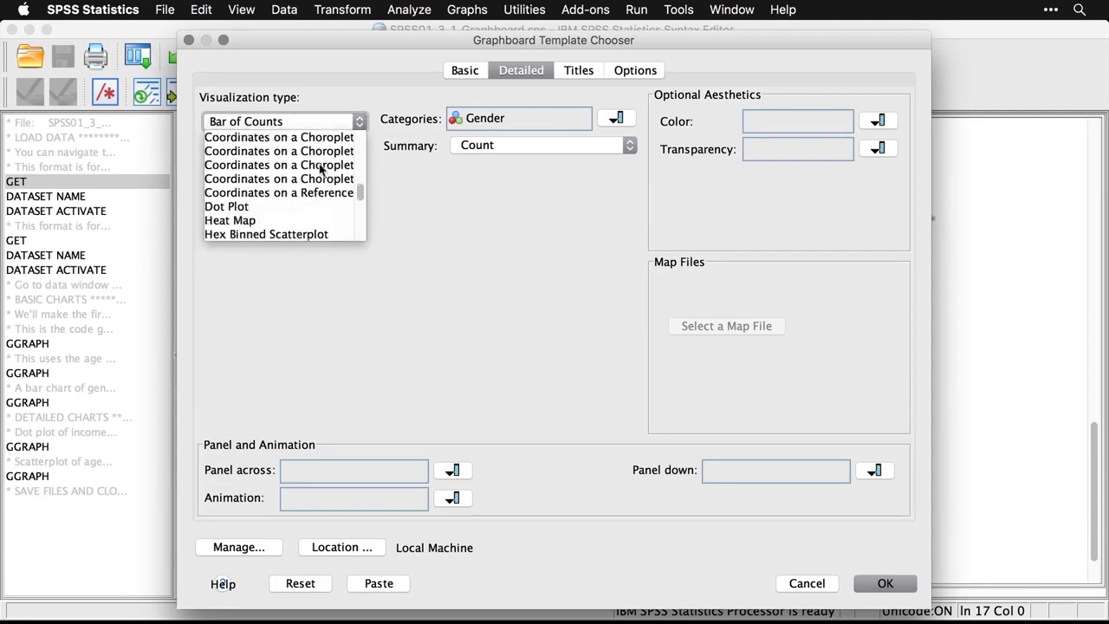
pyautogui.click(232, 208)
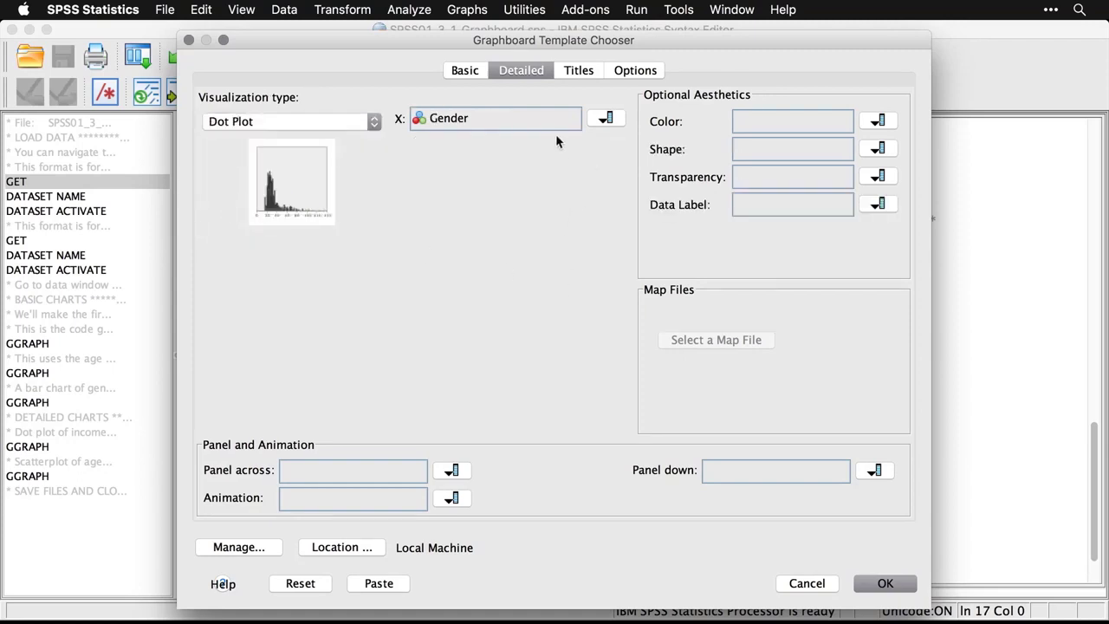
# Assign Household income in thousands to X and create the dot plot.
pyautogui.click(604, 121)
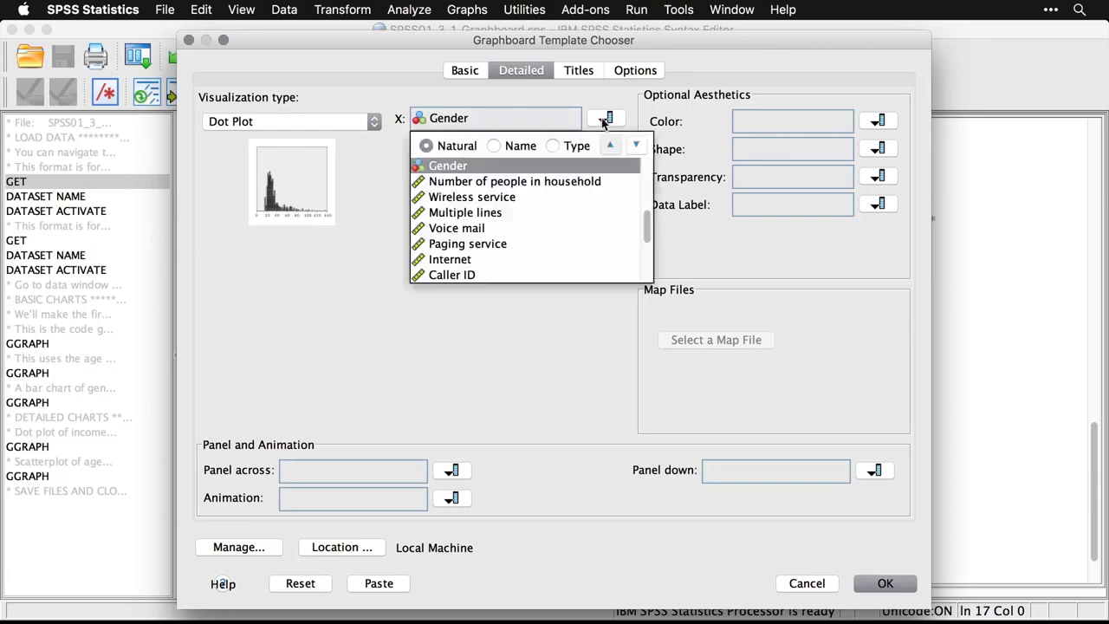
pyautogui.click(645, 189)
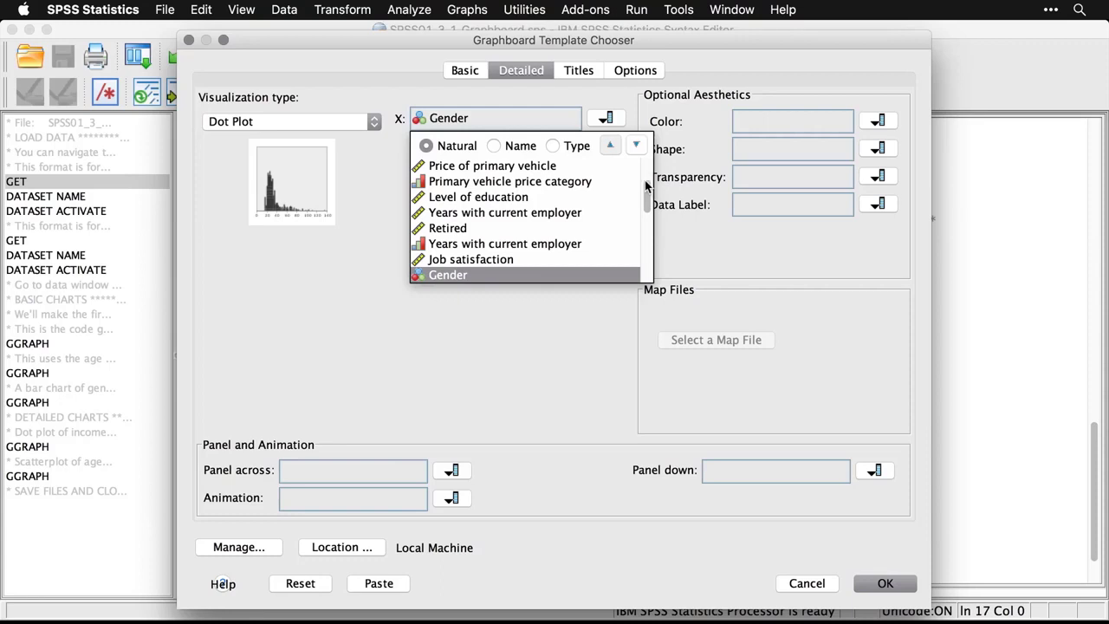
pyautogui.click(645, 173)
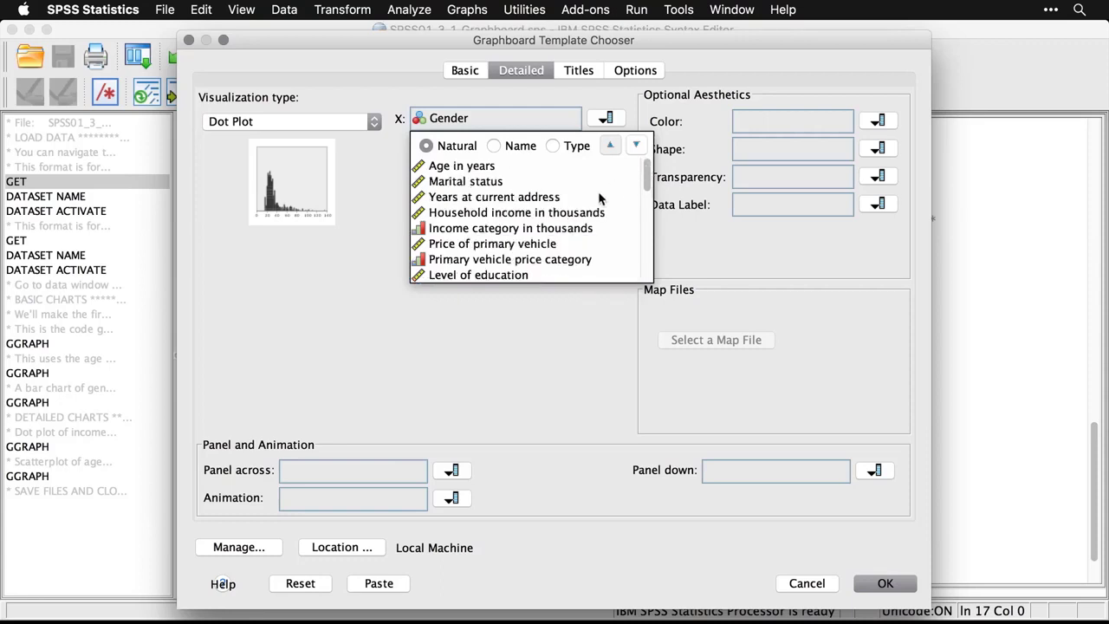
pyautogui.click(563, 215)
pyautogui.click(563, 214)
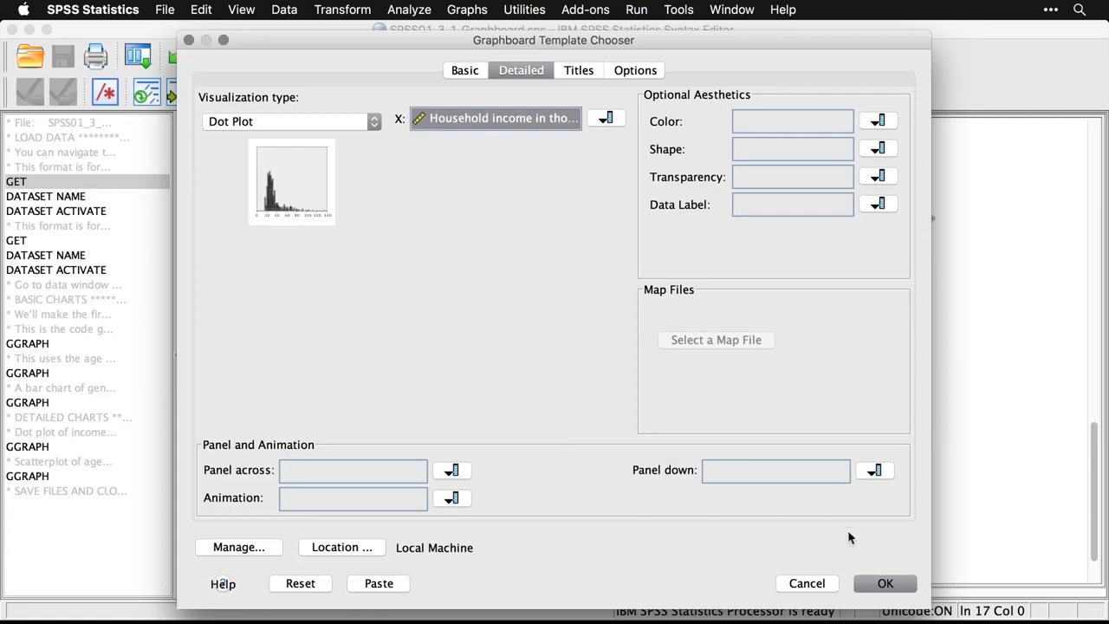
pyautogui.click(885, 585)
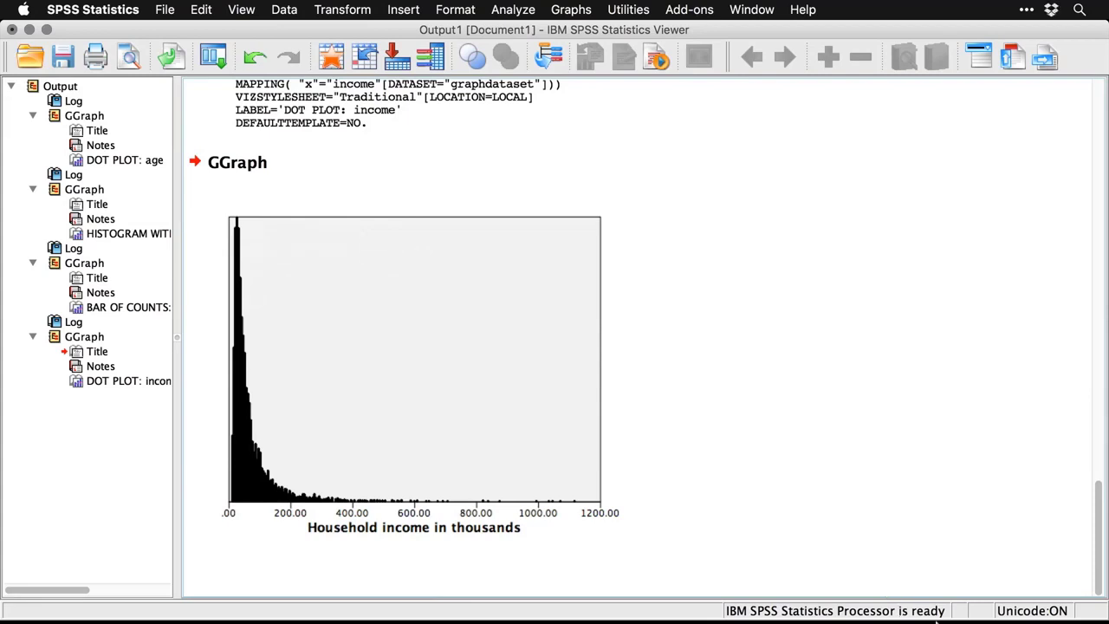
# Open the income dot plot in the Graphboard Editor and set the x-axis labels' minimum decimal digits to 0.
pyautogui.click(613, 518)
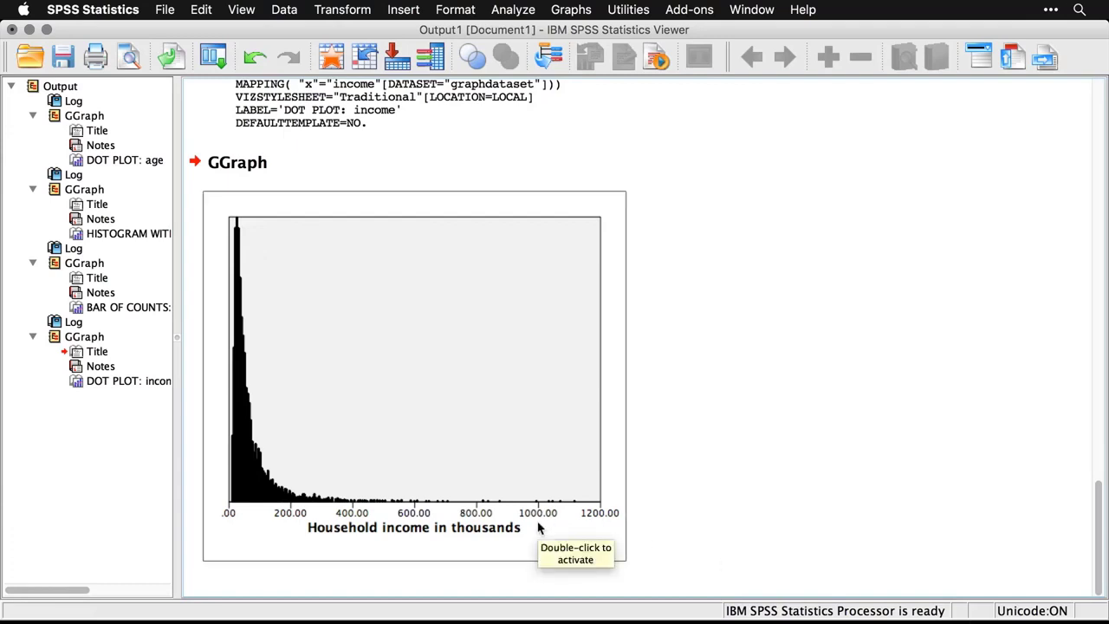
pyautogui.doubleClick(270, 477)
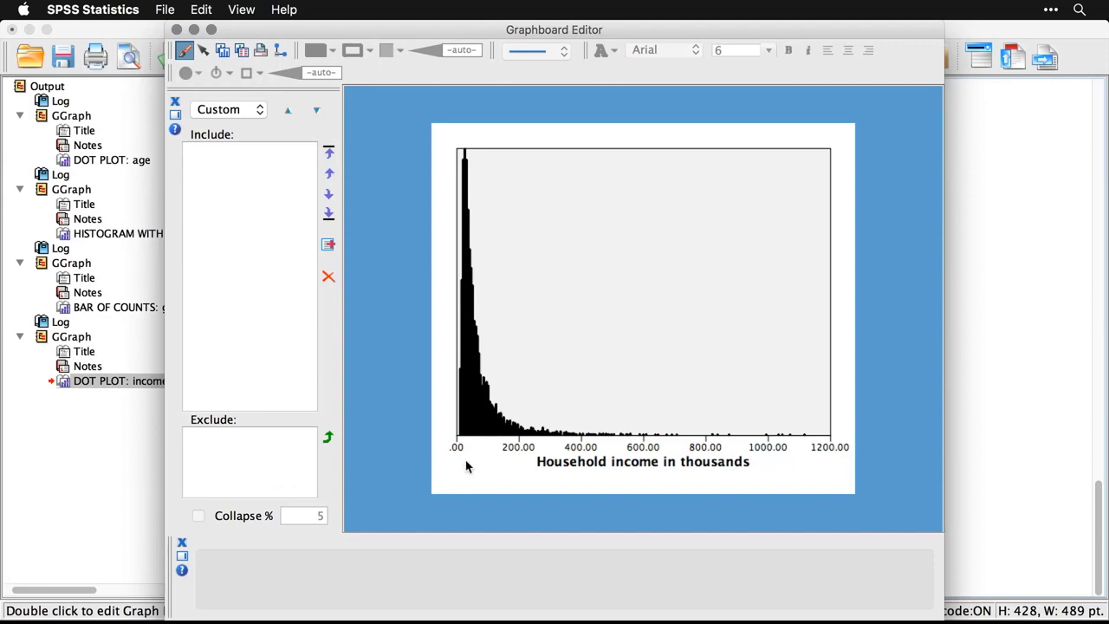
pyautogui.click(525, 452)
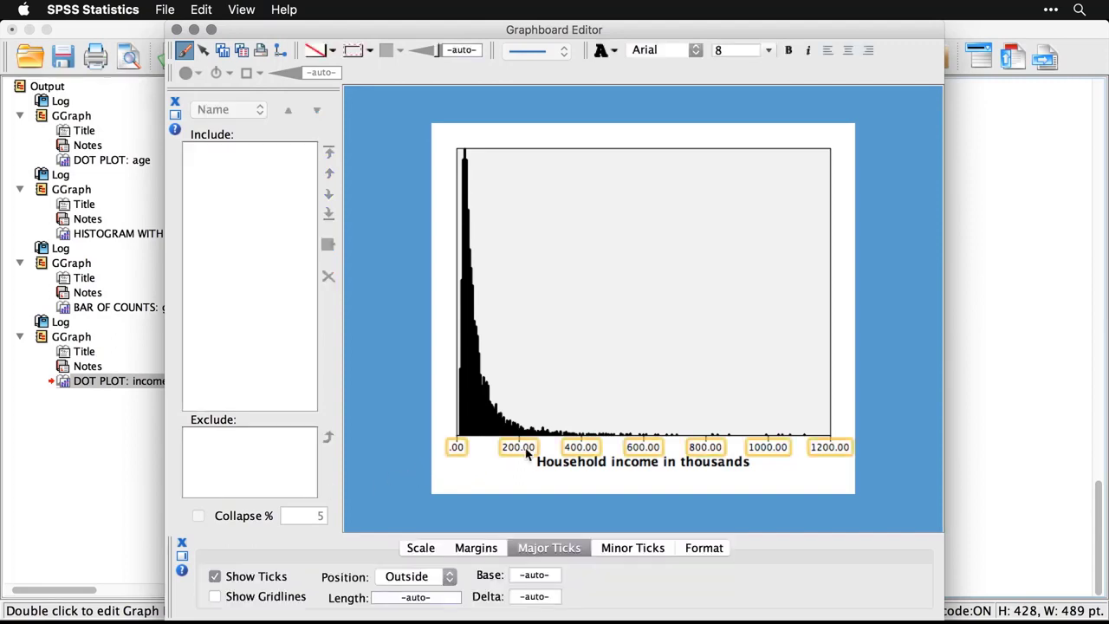
pyautogui.click(698, 550)
pyautogui.click(661, 574)
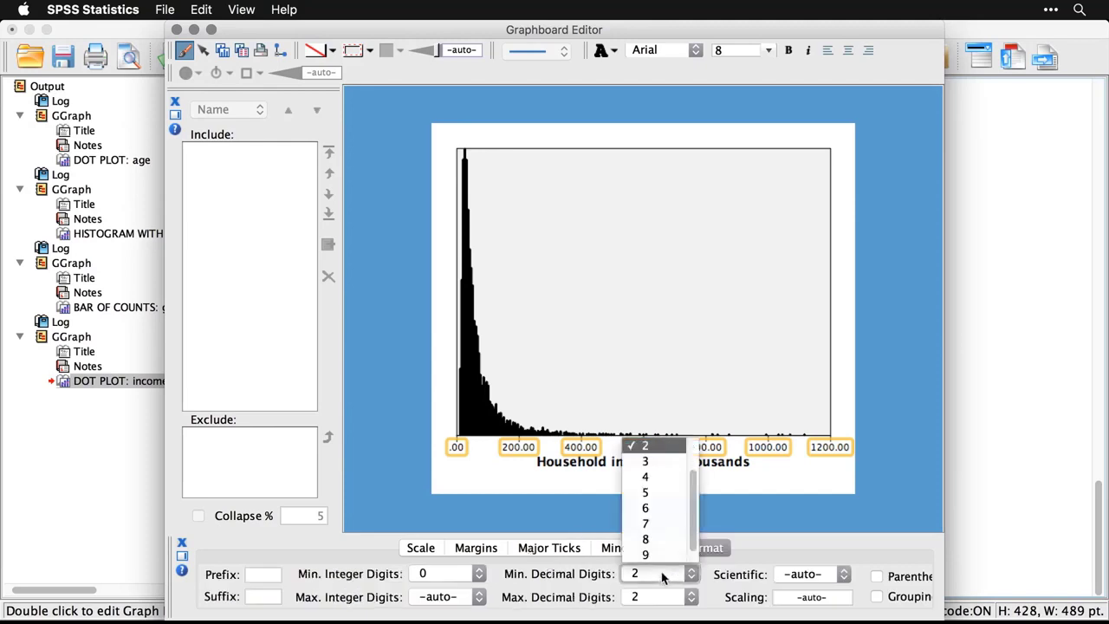
pyautogui.scroll(3, 692, 468)
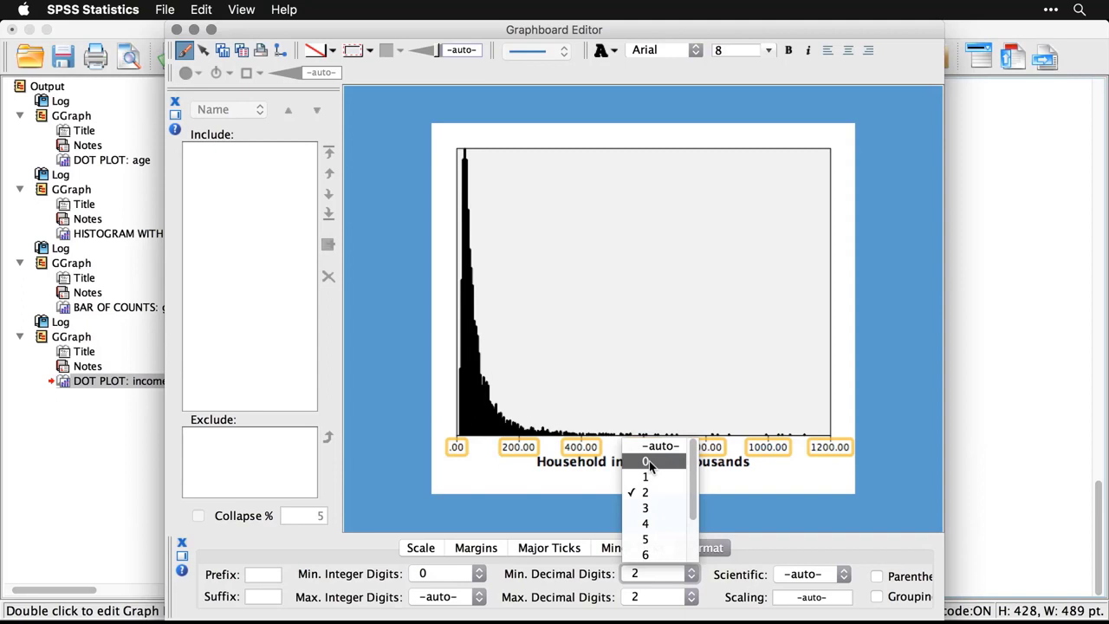
pyautogui.click(648, 461)
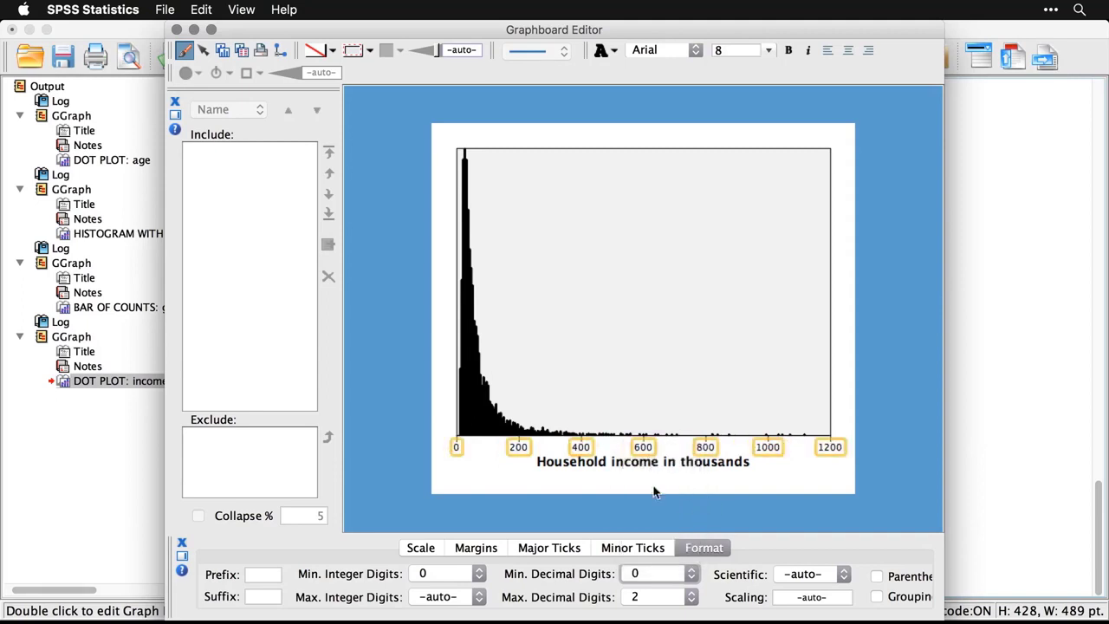
# Set the modifier of the income dot plot's points to Dodge and deselect them.
pyautogui.click(475, 409)
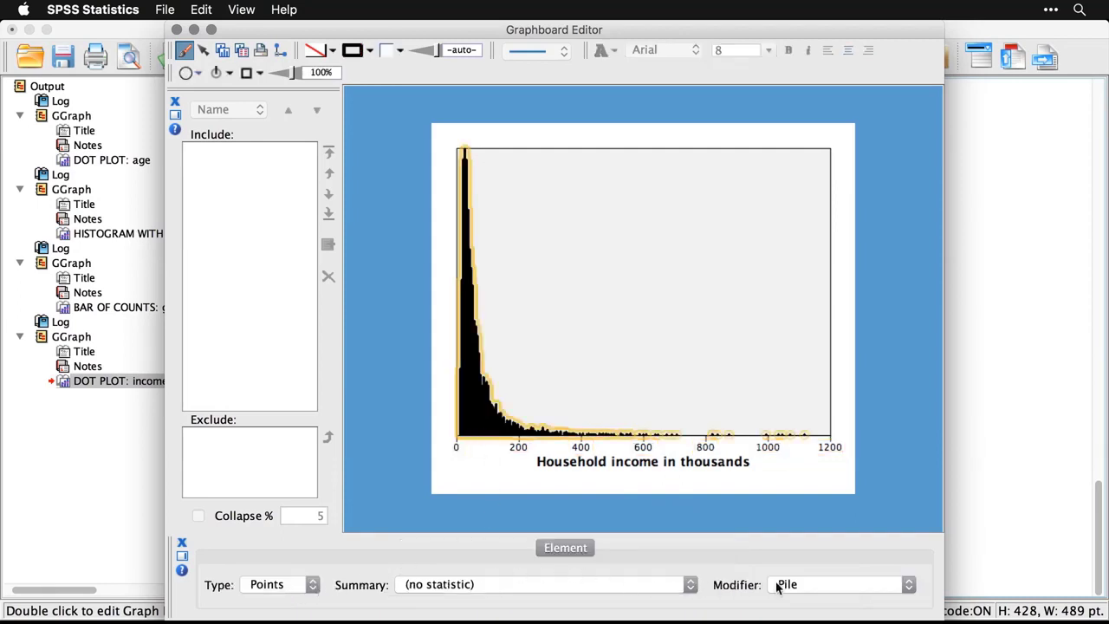
pyautogui.click(888, 592)
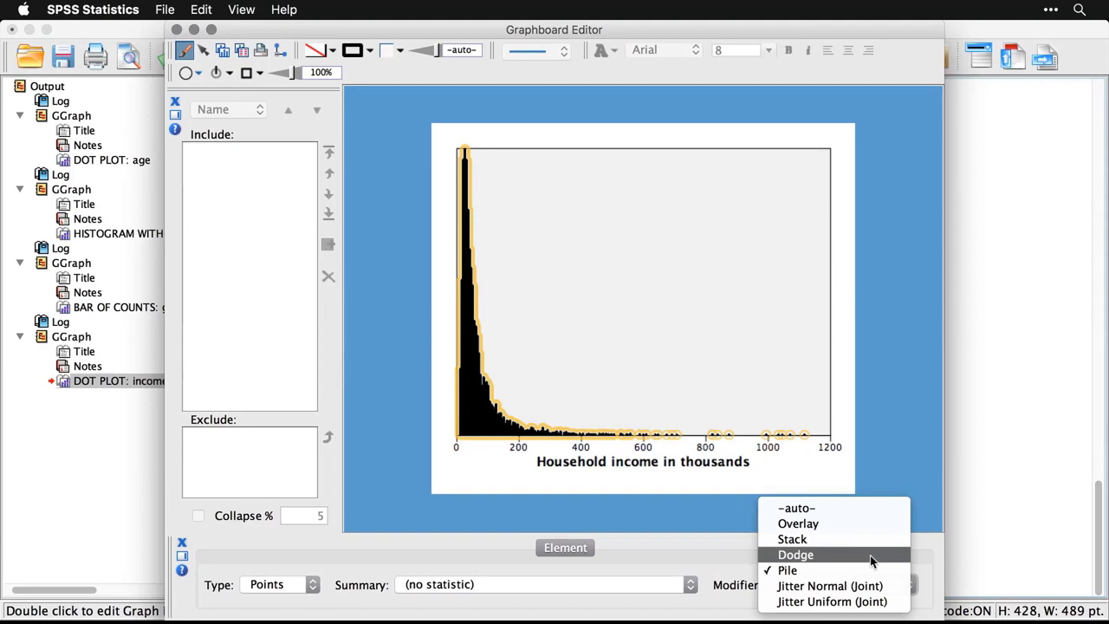
pyautogui.click(872, 554)
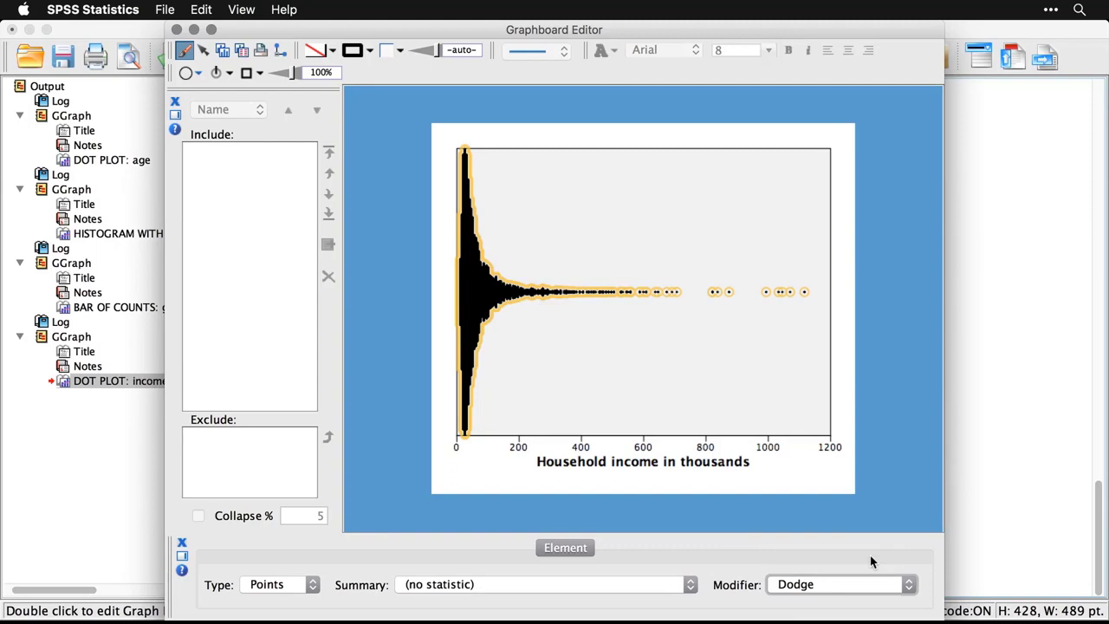
pyautogui.click(781, 348)
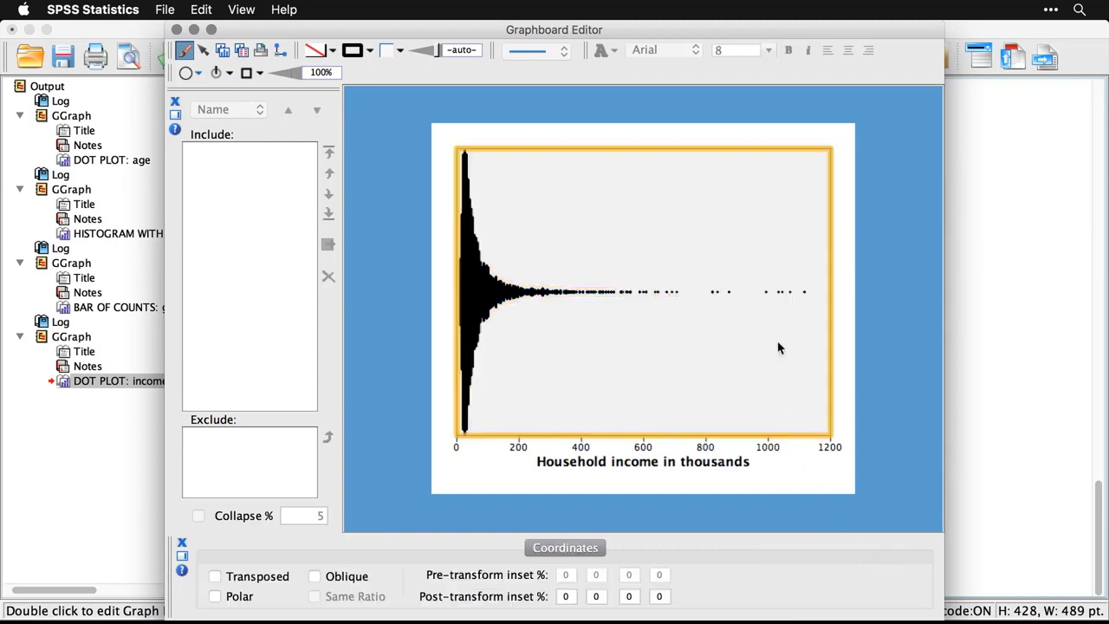
pyautogui.click(881, 351)
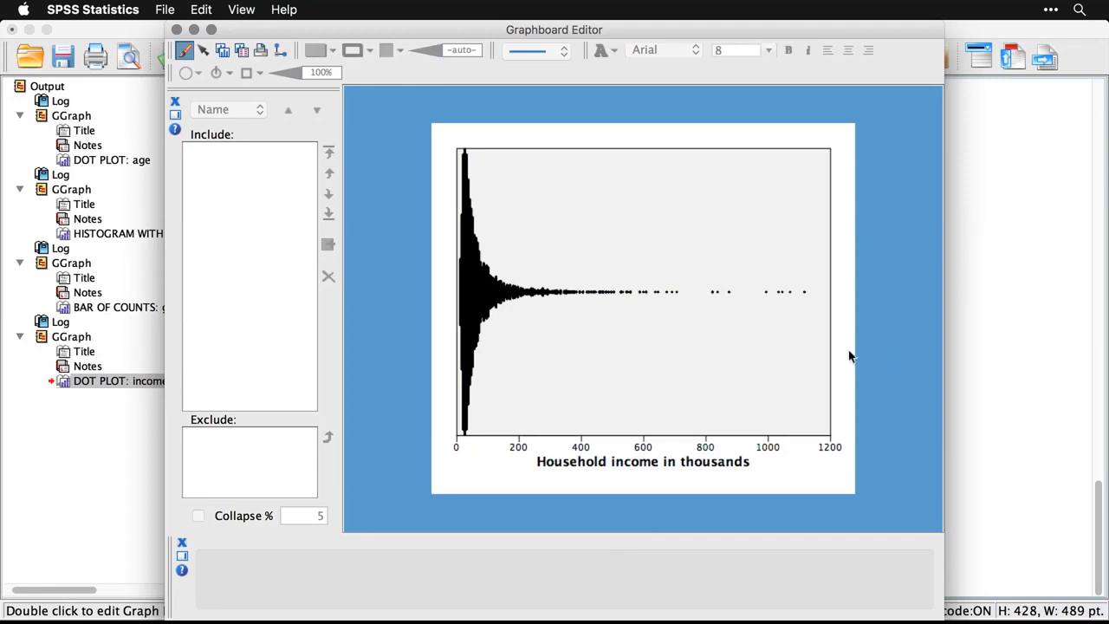
# Change the income points' modifier to Jitter Normal (Joint) and clear the selection.
pyautogui.click(480, 300)
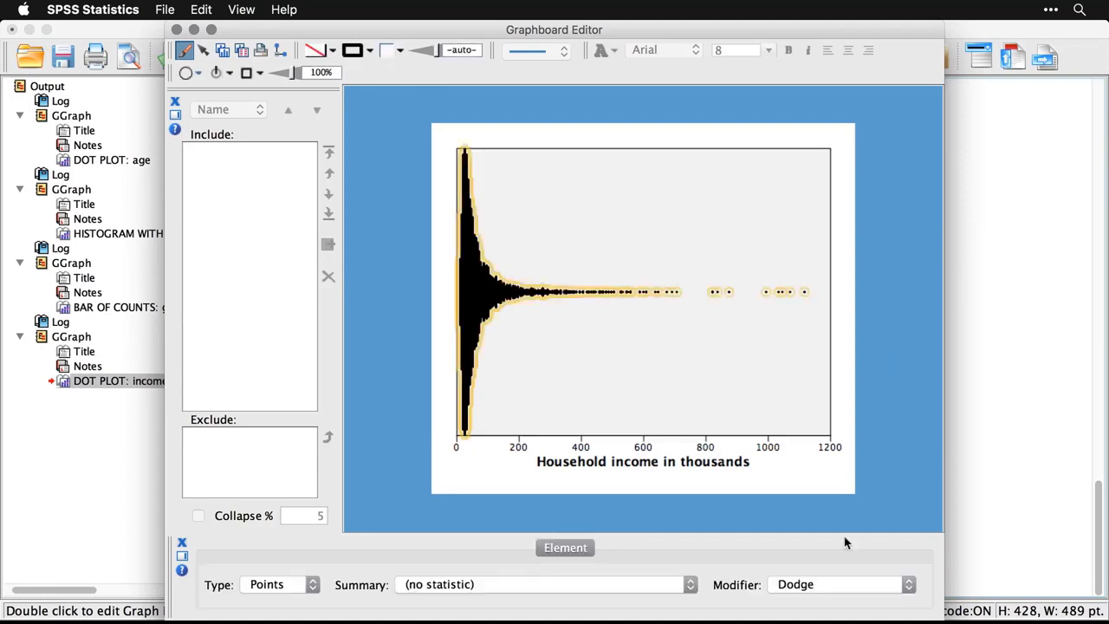
pyautogui.click(856, 584)
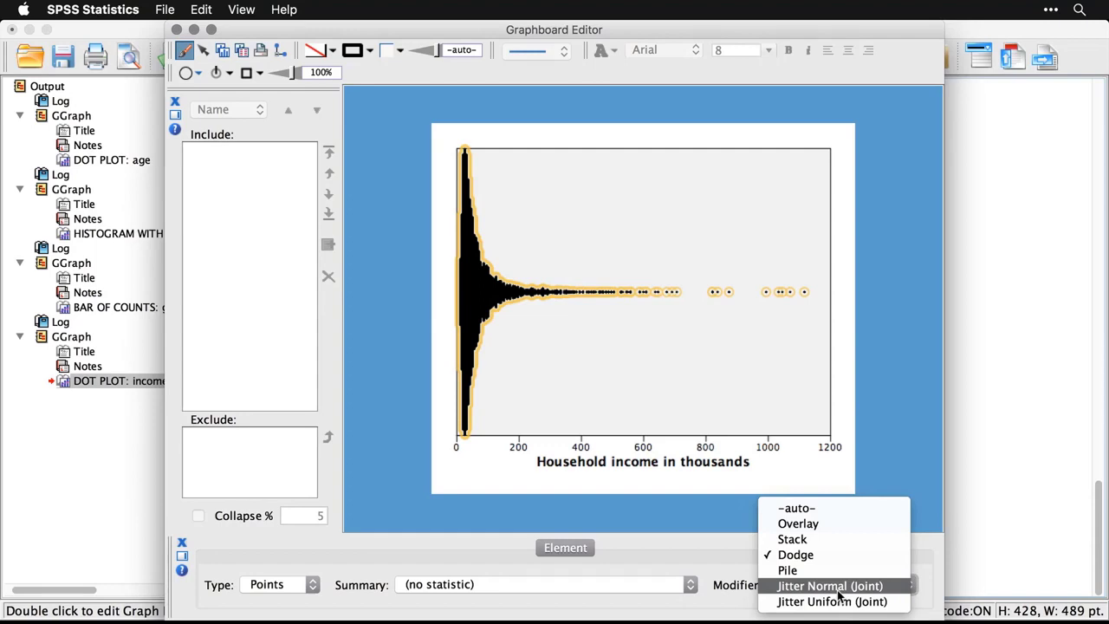
pyautogui.click(839, 587)
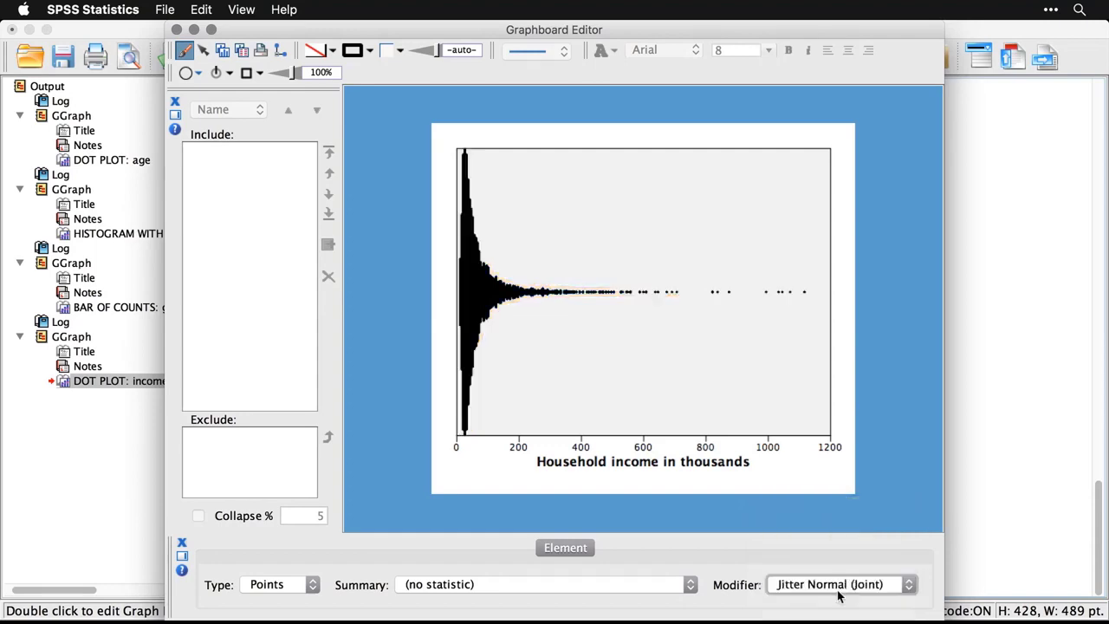
pyautogui.click(894, 363)
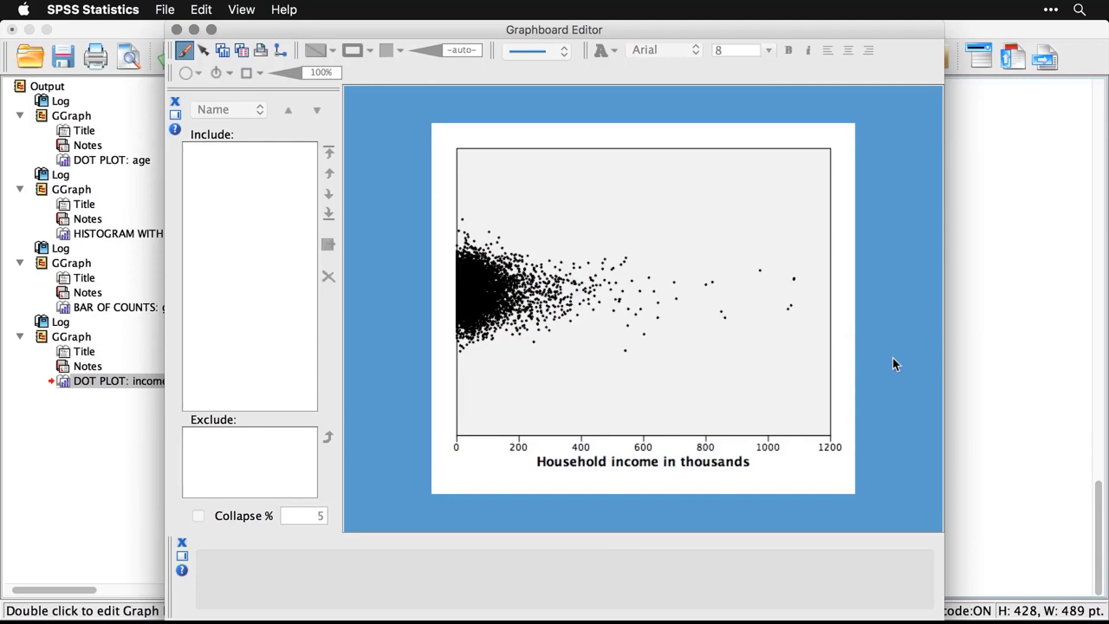
# Apply the Jitter Uniform (Joint) modifier to the income plot's points and deselect them.
pyautogui.click(472, 307)
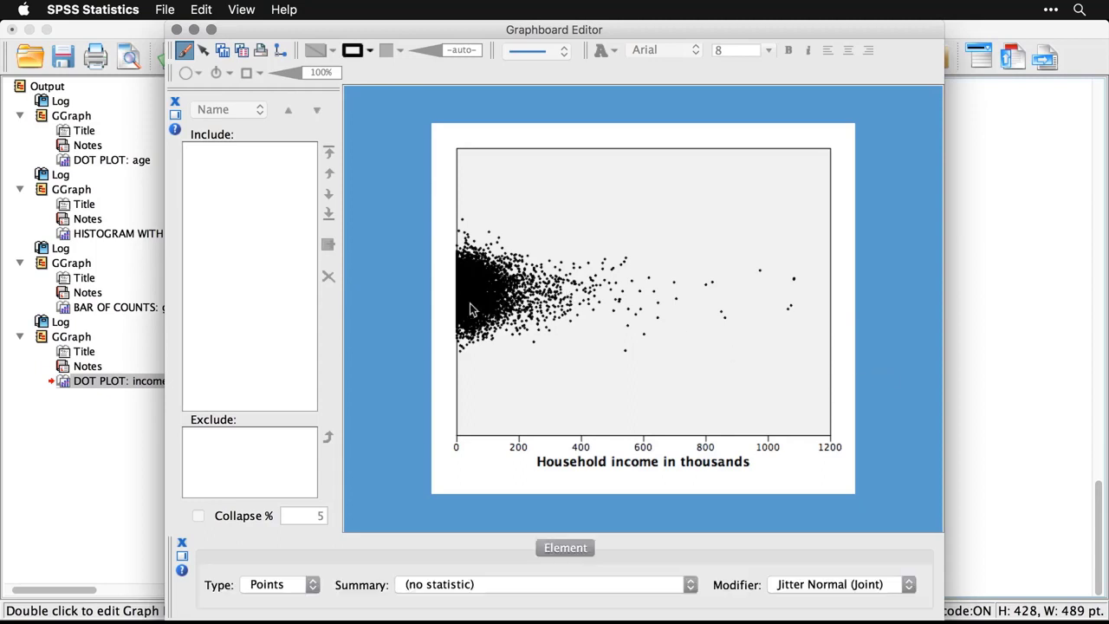
pyautogui.click(846, 585)
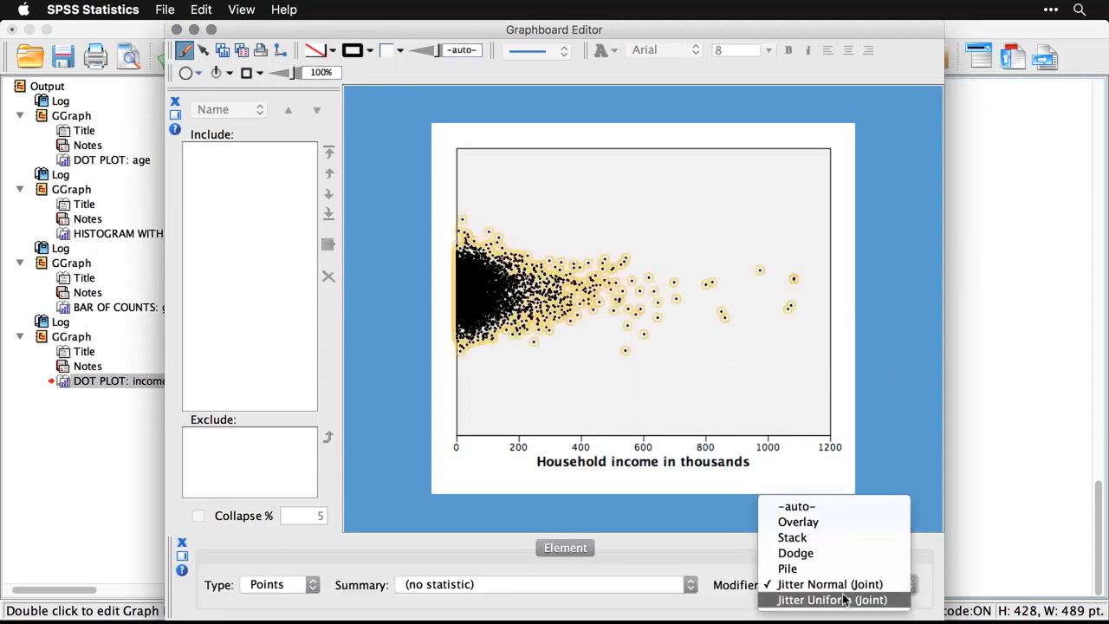
pyautogui.click(845, 599)
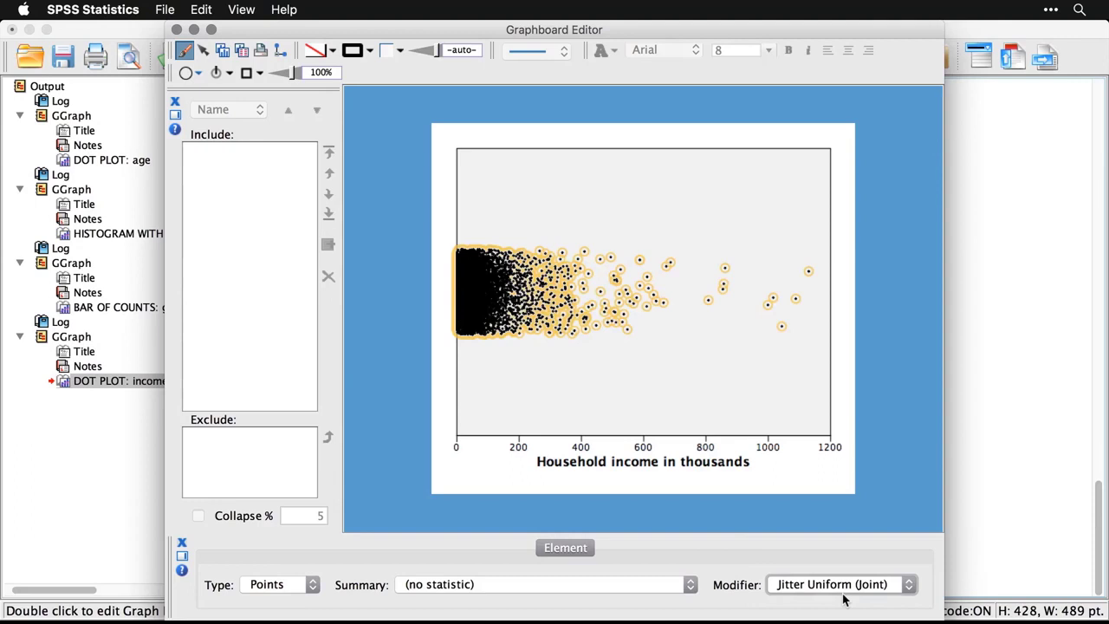
pyautogui.click(897, 416)
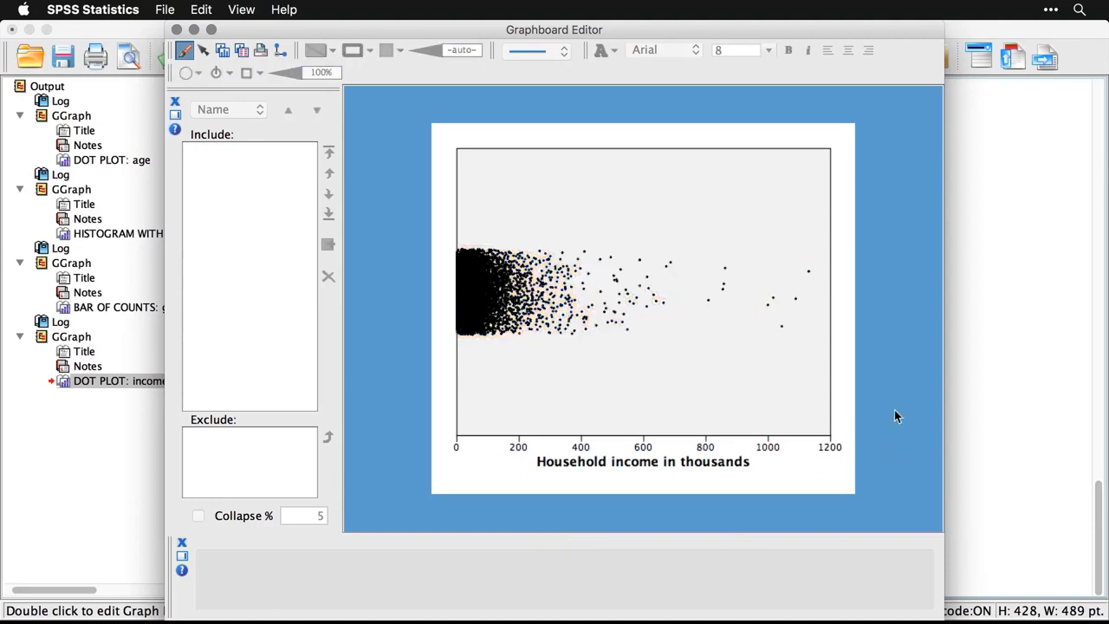
# Set the income dot plot's point modifier back to Dodge, deselect the points and close the Graphboard Editor.
pyautogui.click(467, 301)
pyautogui.click(841, 585)
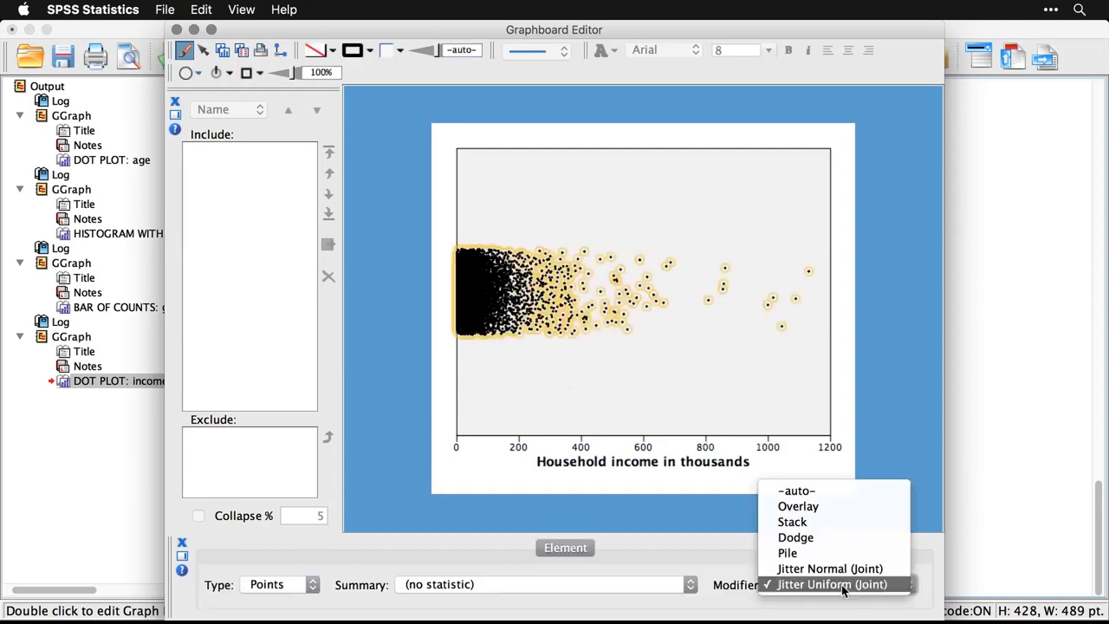
pyautogui.click(837, 537)
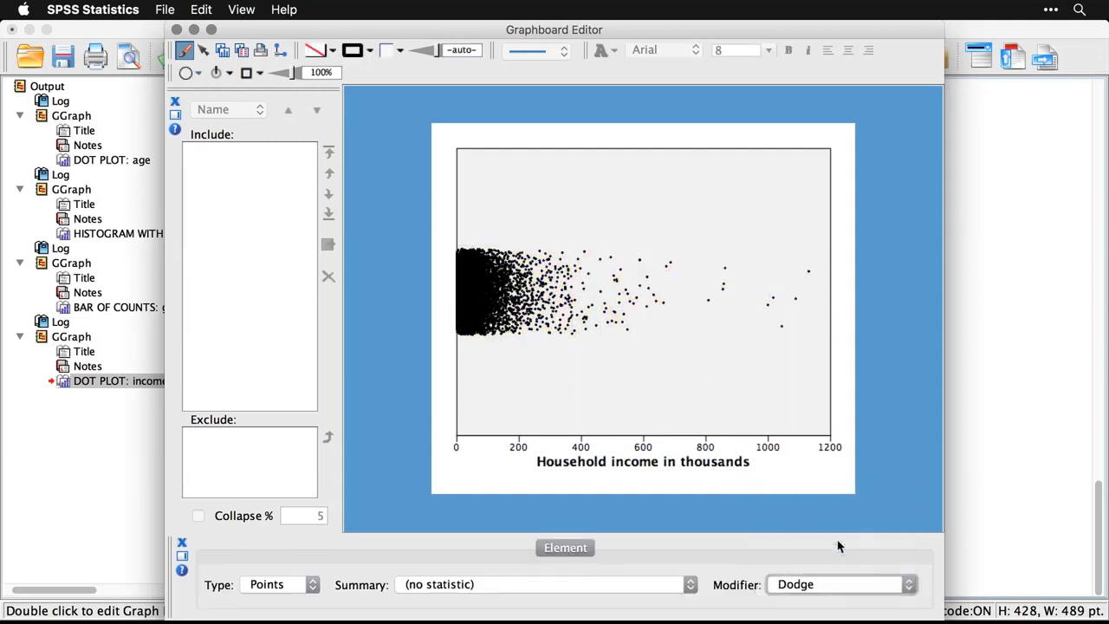
pyautogui.click(876, 465)
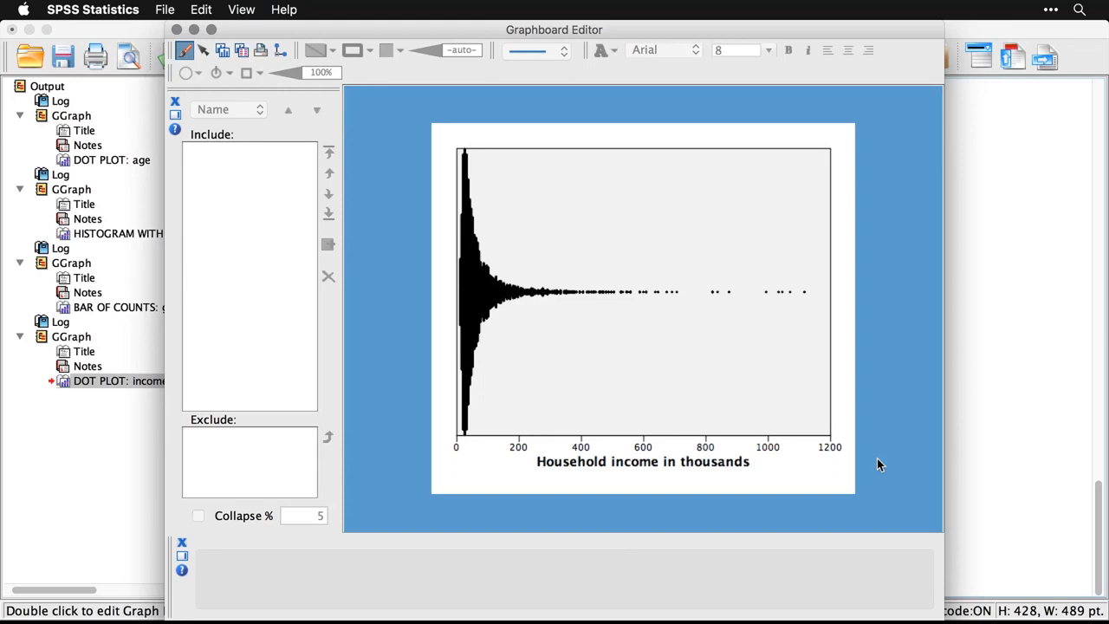
pyautogui.click(176, 31)
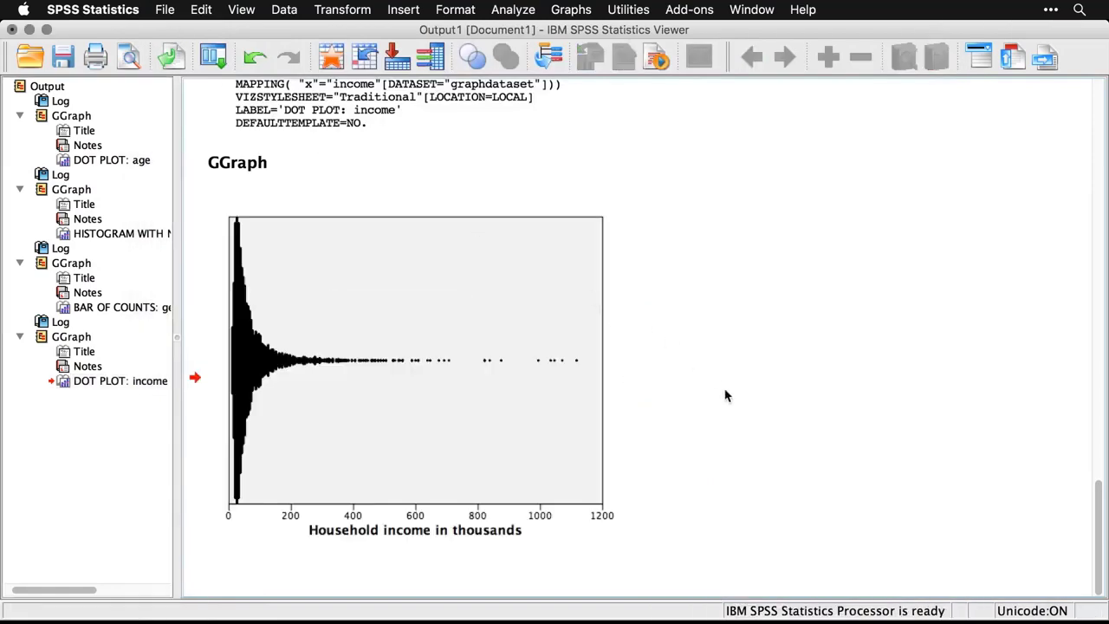
# Run the GGRAPH syntax block for the hex binned scatterplot of income by age, and deselect the resulting chart in the output.
pyautogui.press('super+grave')
pyautogui.scroll(-2, 725, 390)
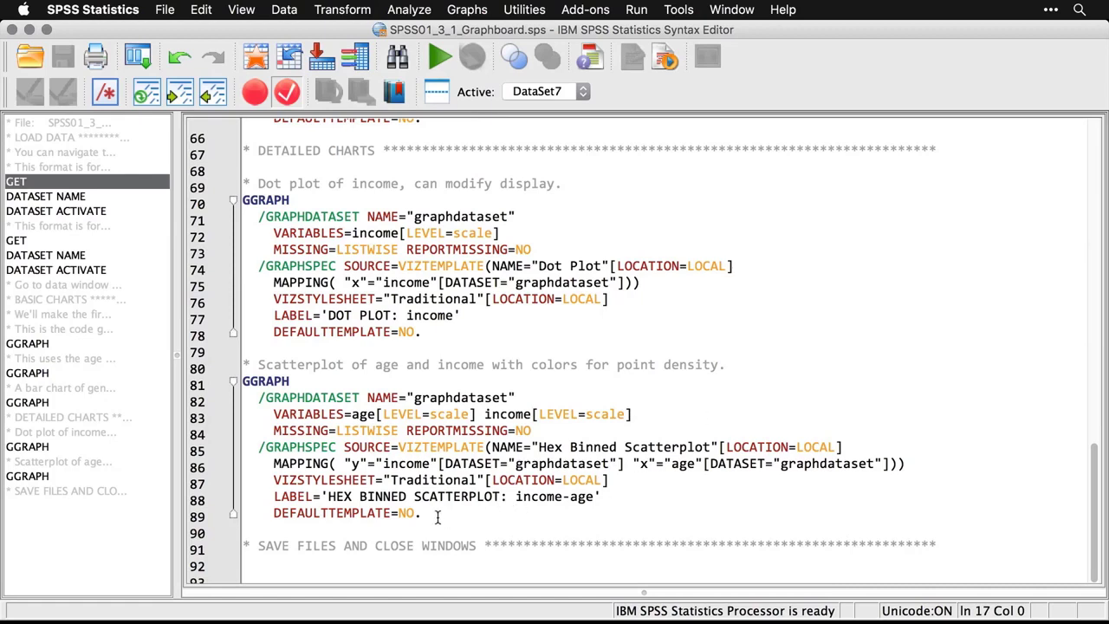
pyautogui.moveTo(437, 517); pyautogui.dragTo(234, 383)
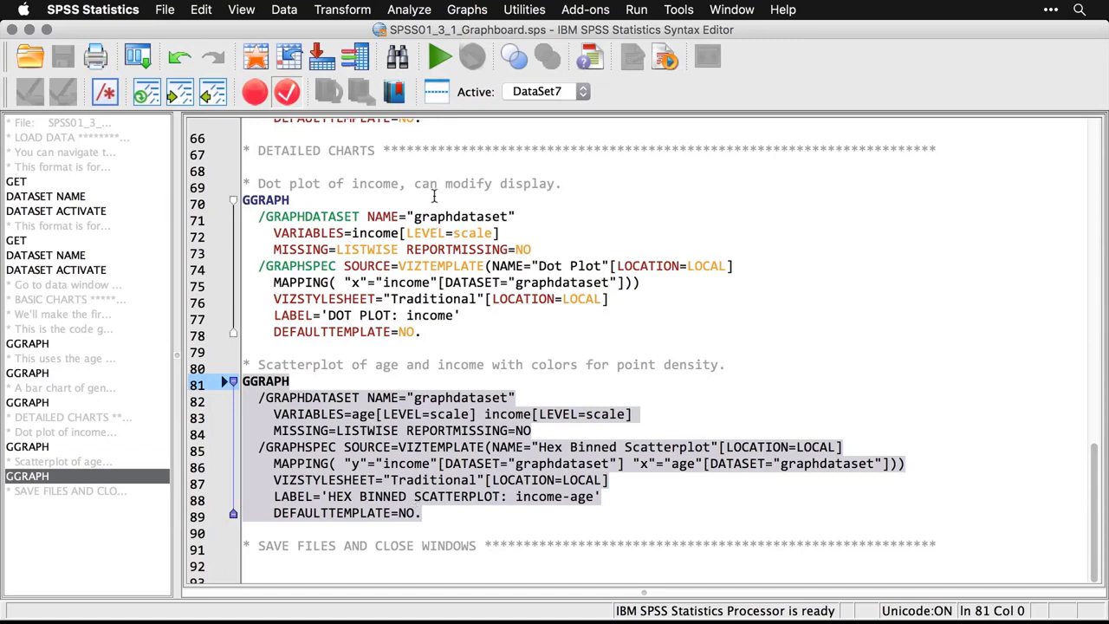
pyautogui.click(440, 65)
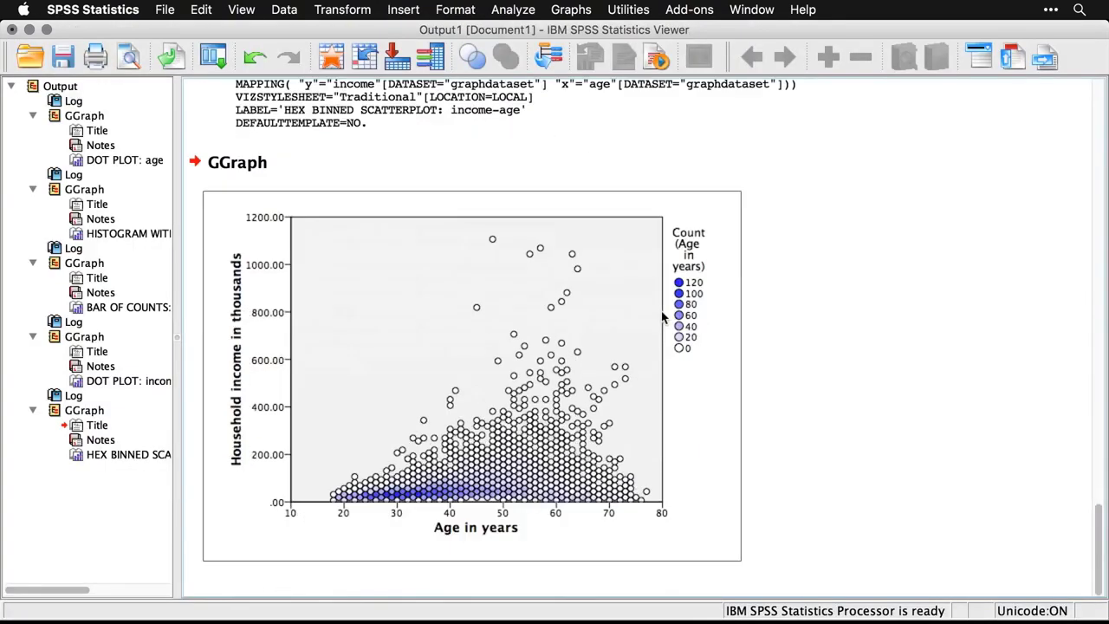
pyautogui.click(881, 429)
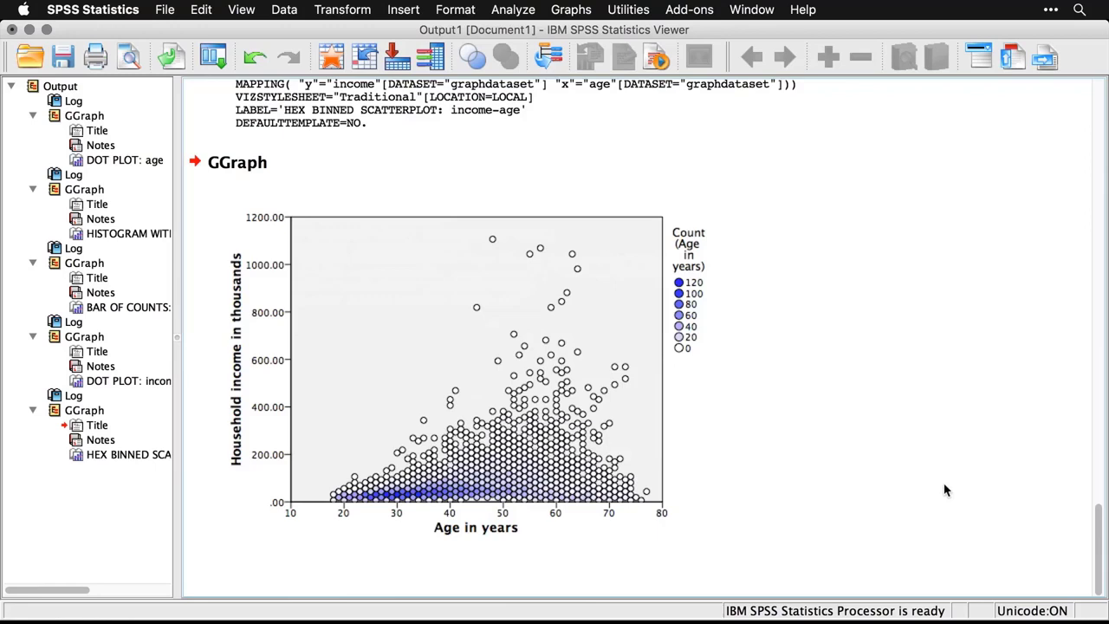
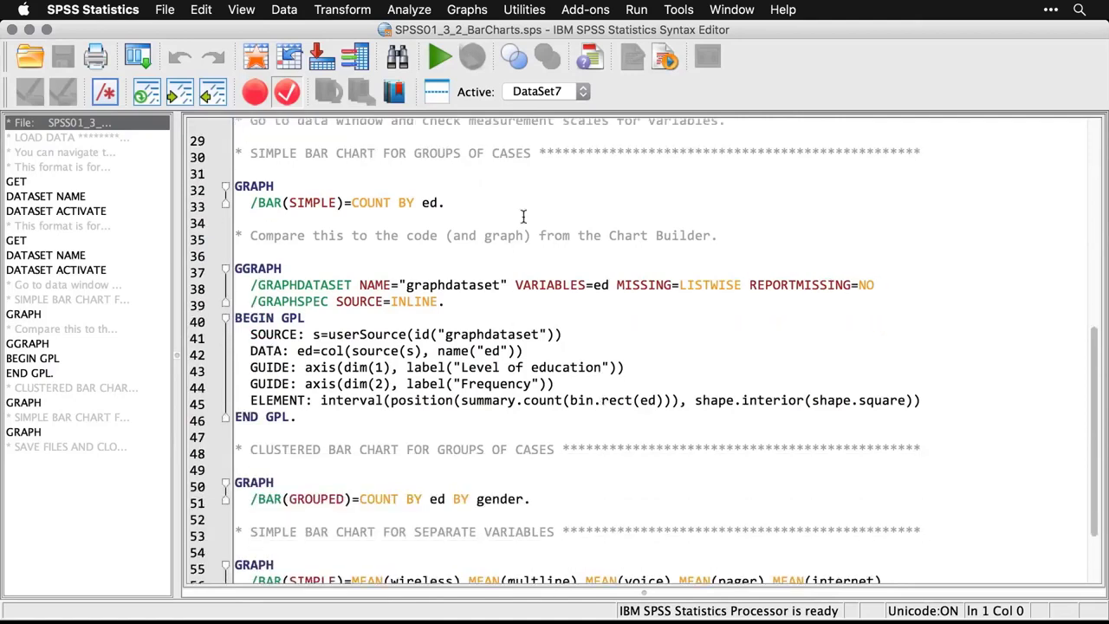
# Create a legacy simple bar chart from summaries for groups of cases, showing N of cases with Level of education on the category axis.
pyautogui.click(472, 12)
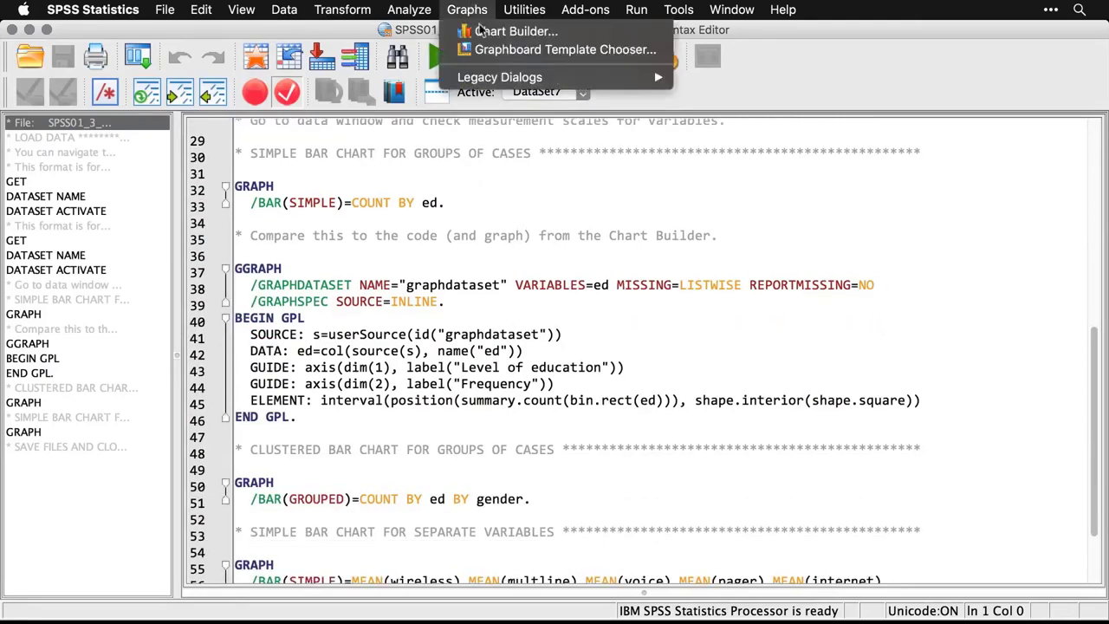
pyautogui.moveTo(498, 78)
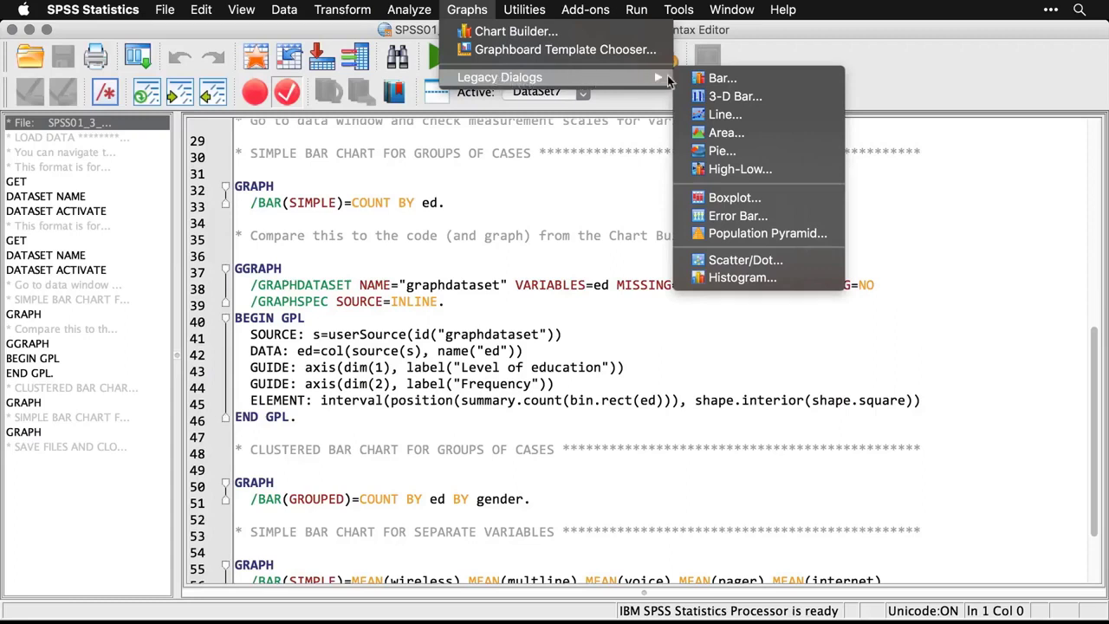
pyautogui.click(716, 79)
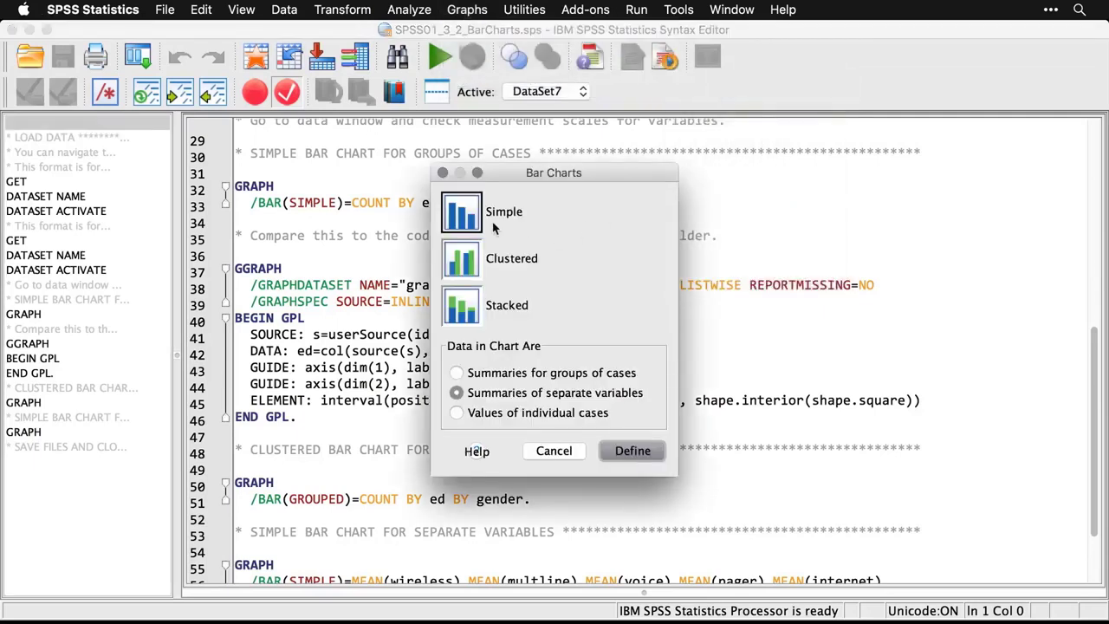
pyautogui.click(457, 374)
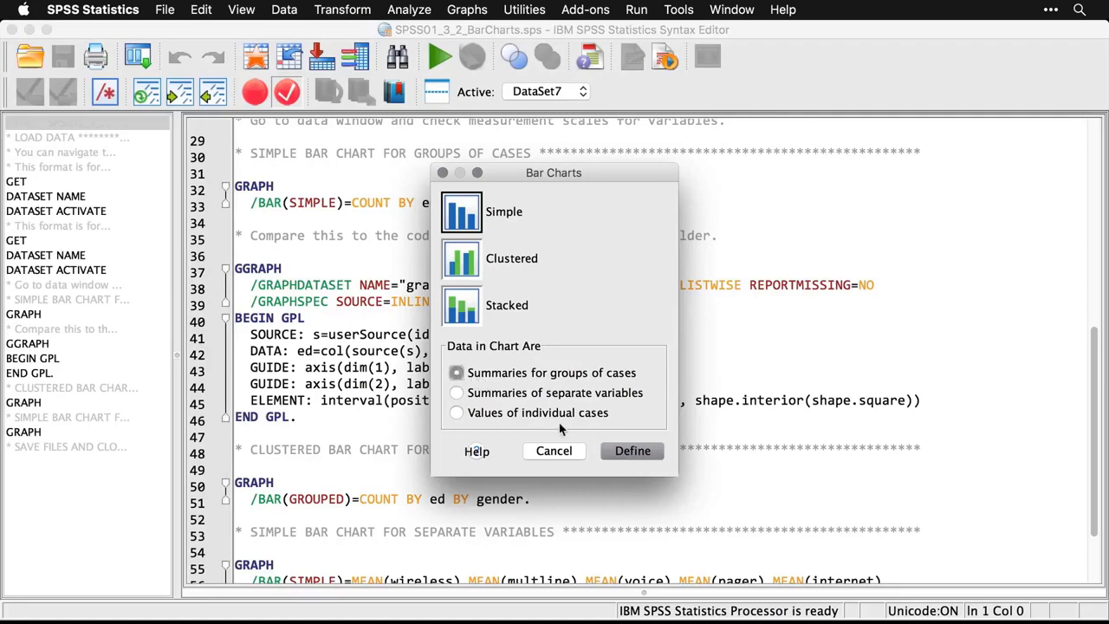
pyautogui.click(632, 451)
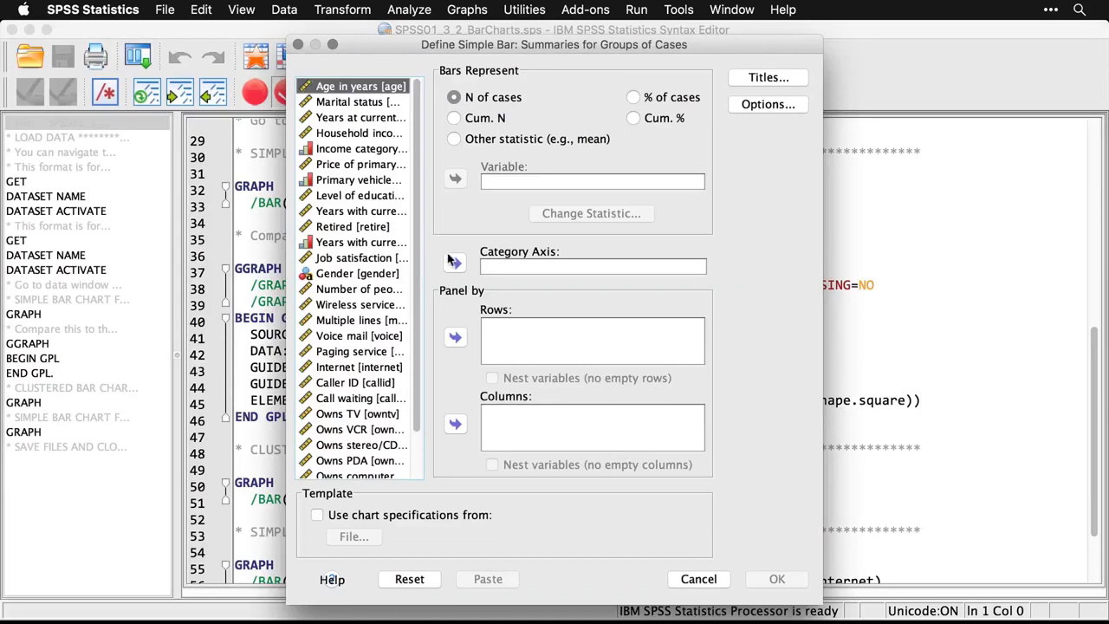
pyautogui.click(375, 197)
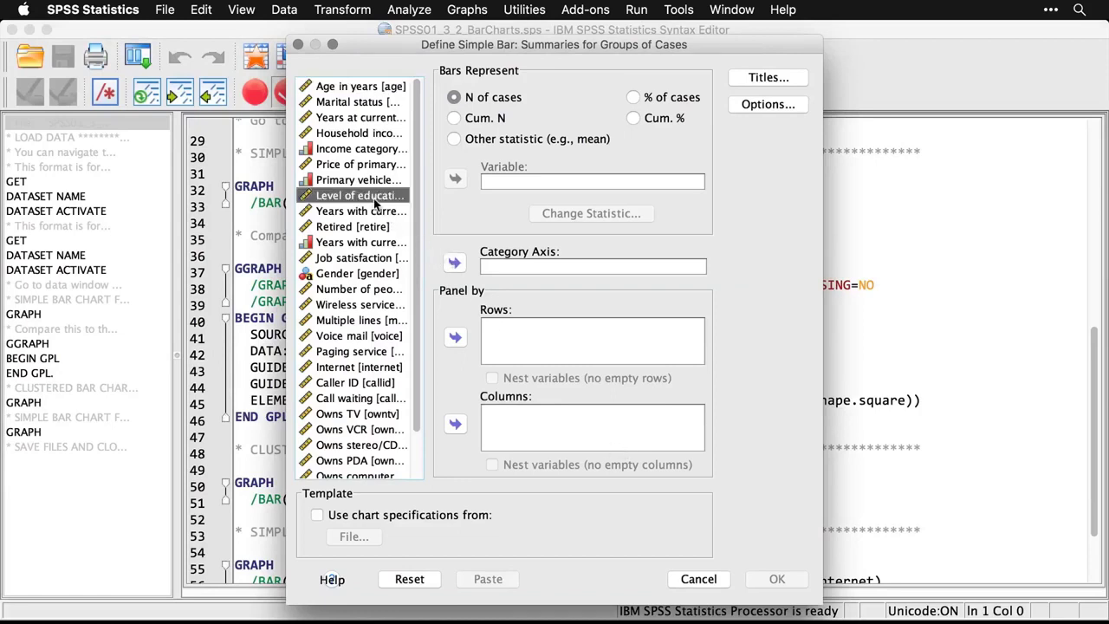
pyautogui.click(455, 264)
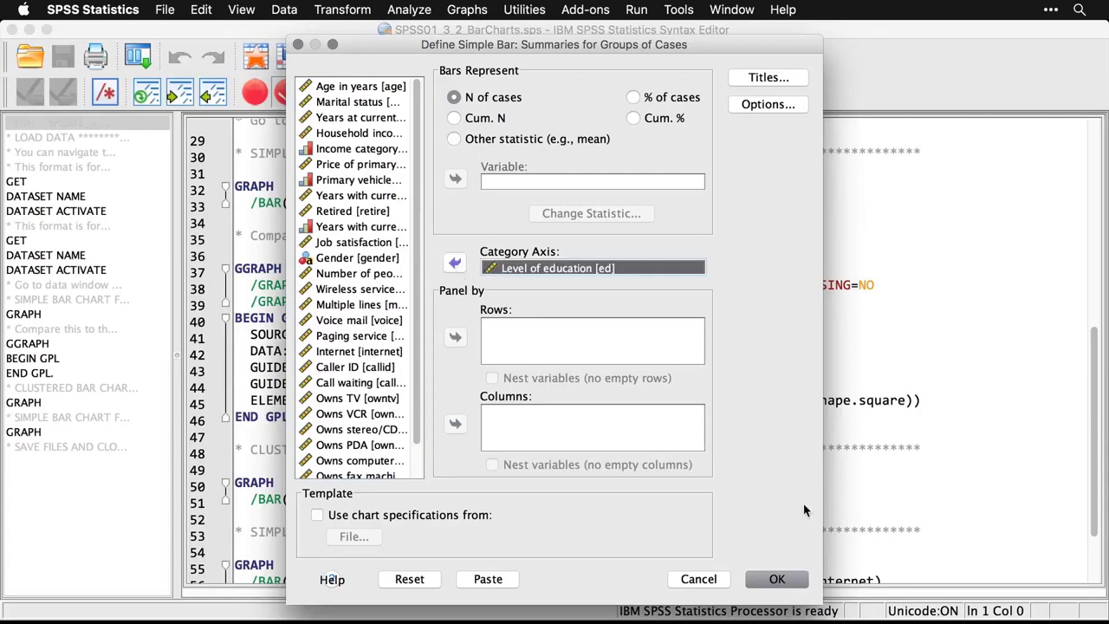
pyautogui.click(777, 584)
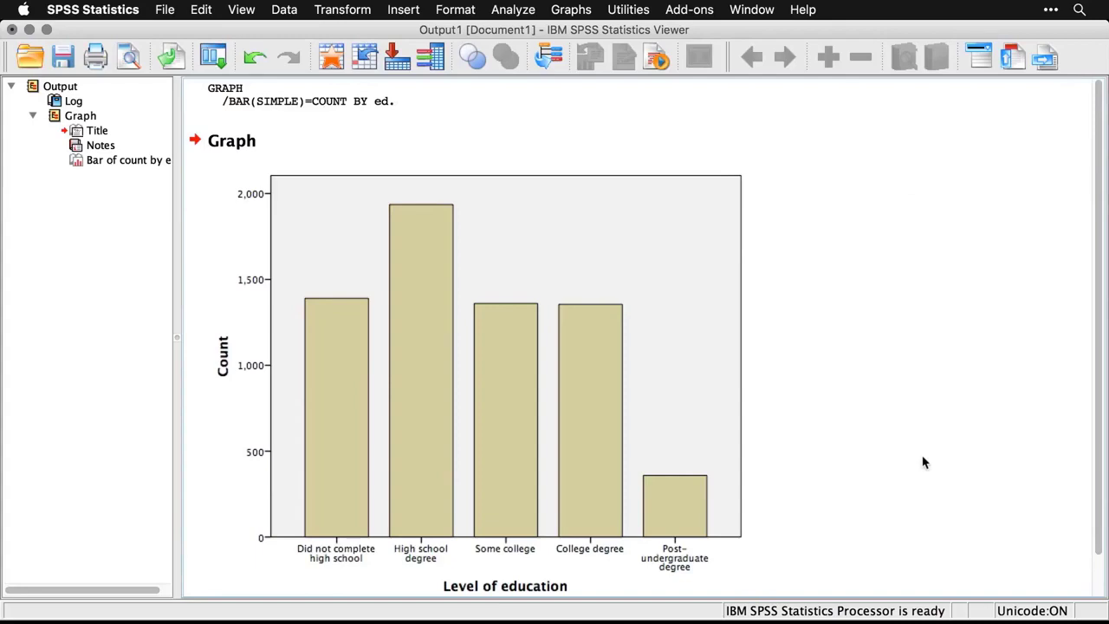
# Return to the bar chart syntax and compare the Chart Builder's GGRAPH code with the short GRAPH command for education.
pyautogui.press('super+grave')
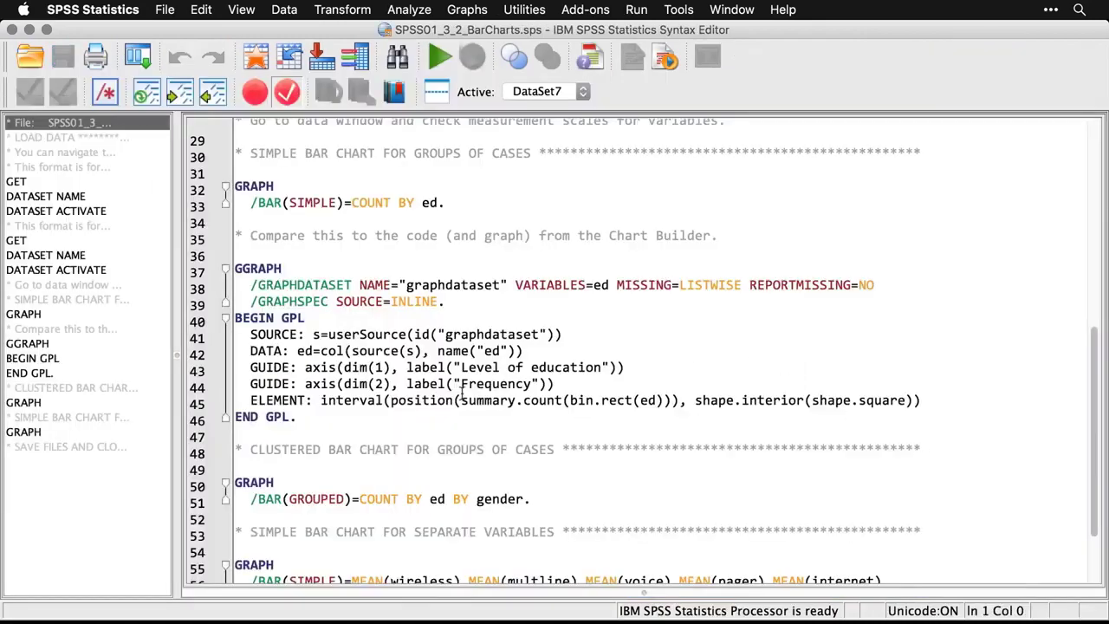
pyautogui.moveTo(301, 421); pyautogui.dragTo(236, 270)
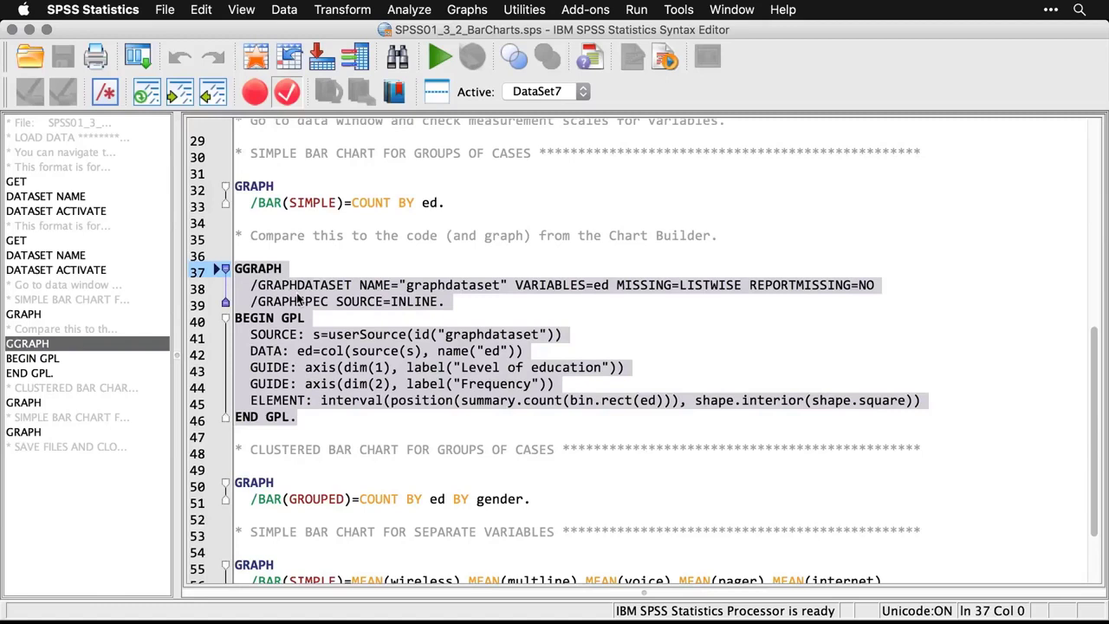
pyautogui.tripleClick(394, 203)
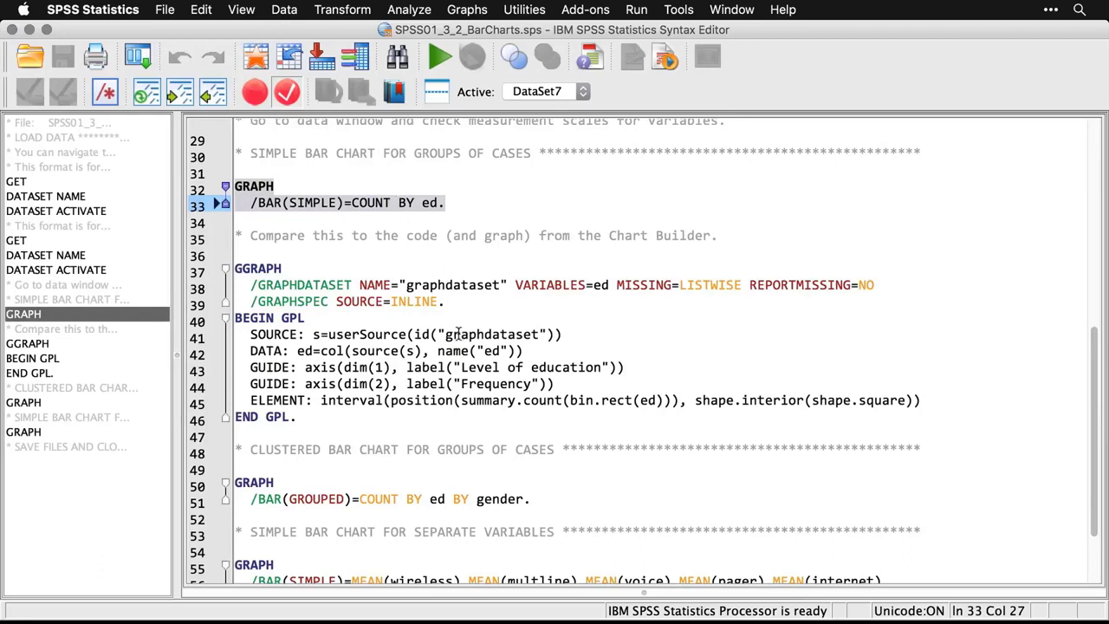
pyautogui.click(614, 379)
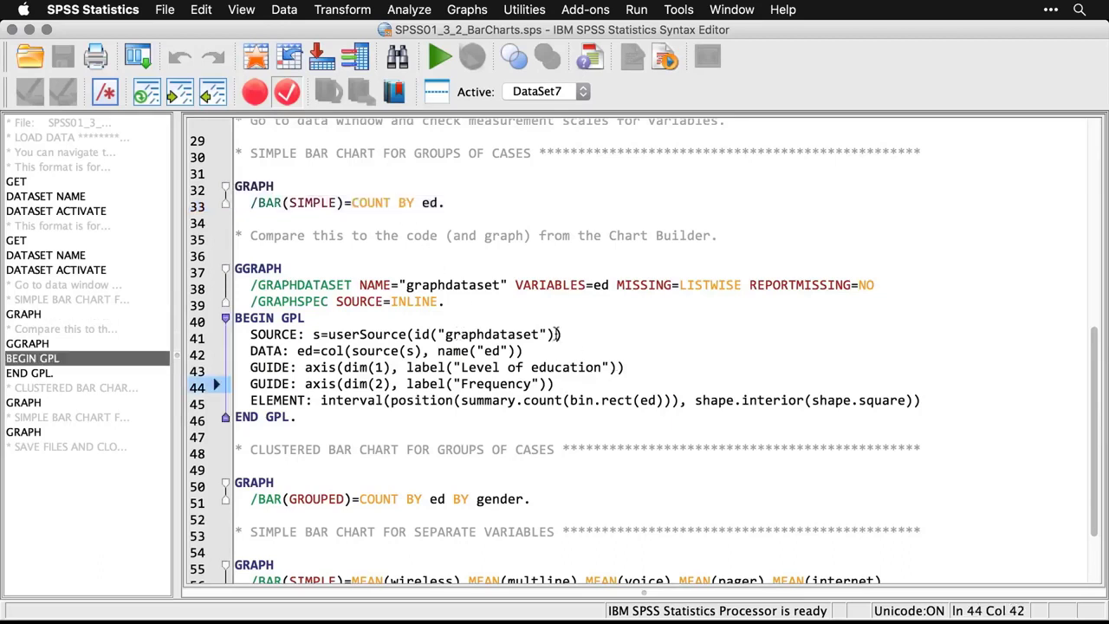
# Create a legacy clustered bar chart from summaries for groups of cases, with Level of education on the category axis and clusters defined by Gender.
pyautogui.click(472, 9)
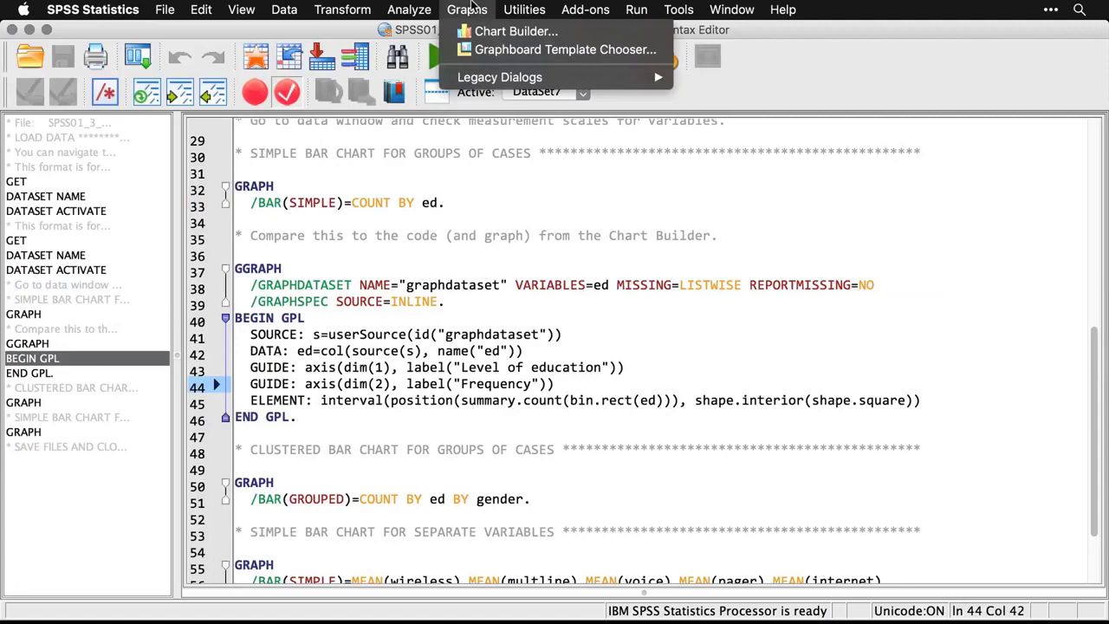
pyautogui.moveTo(494, 74)
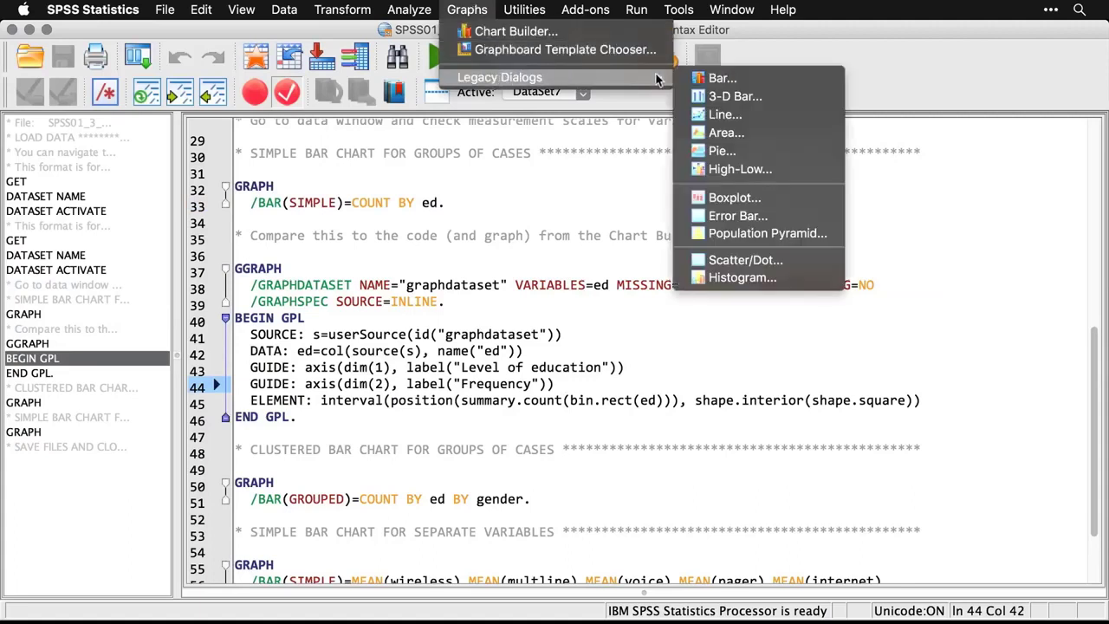
pyautogui.click(701, 75)
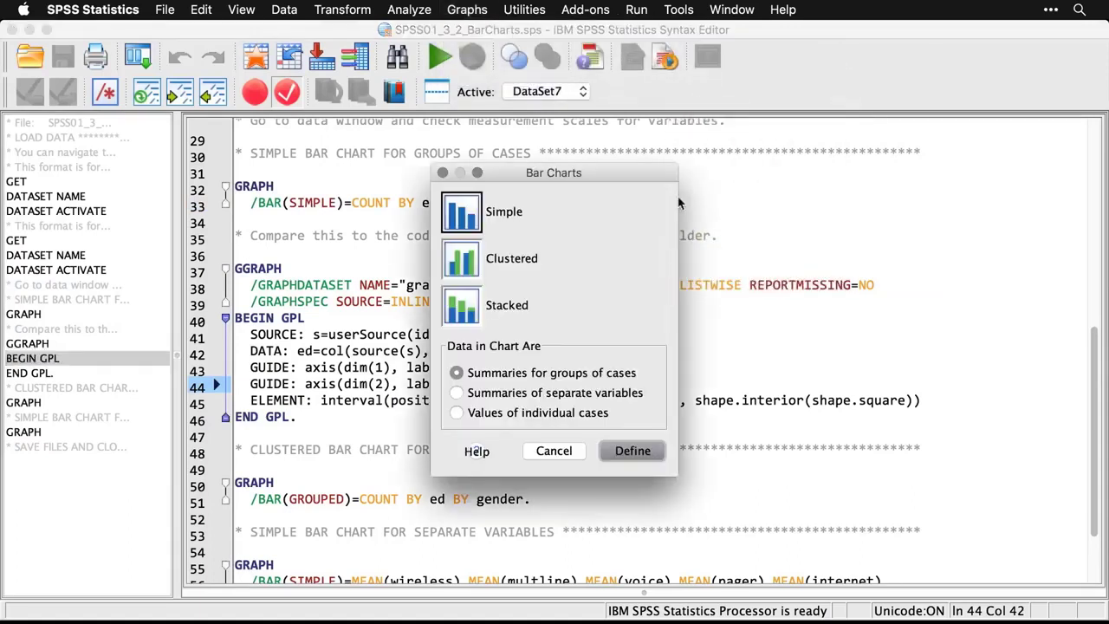
pyautogui.click(463, 270)
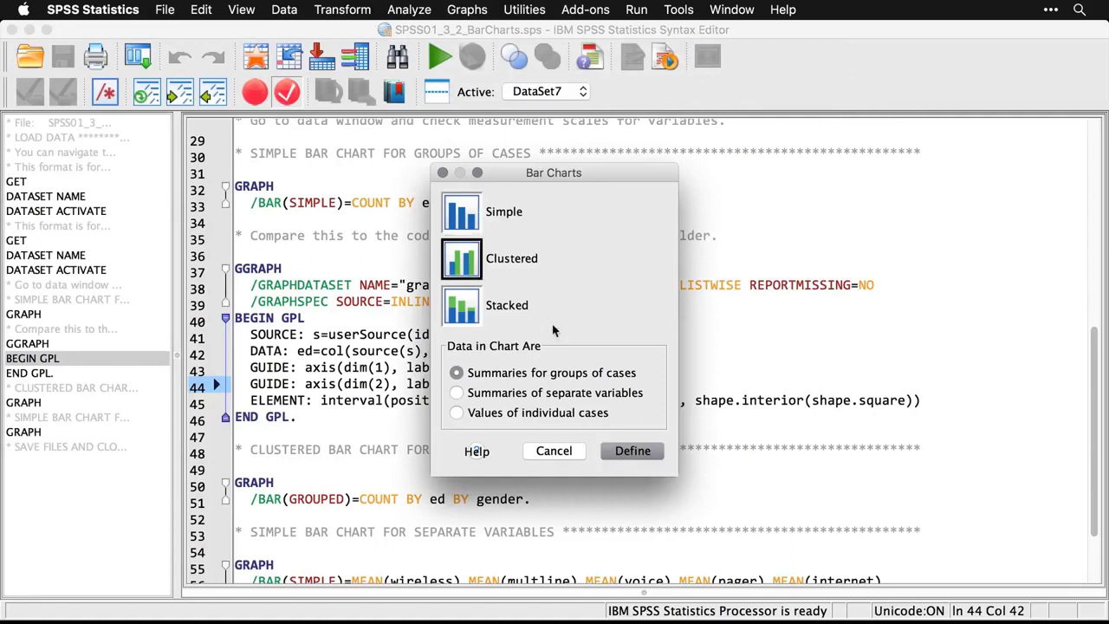
pyautogui.click(652, 451)
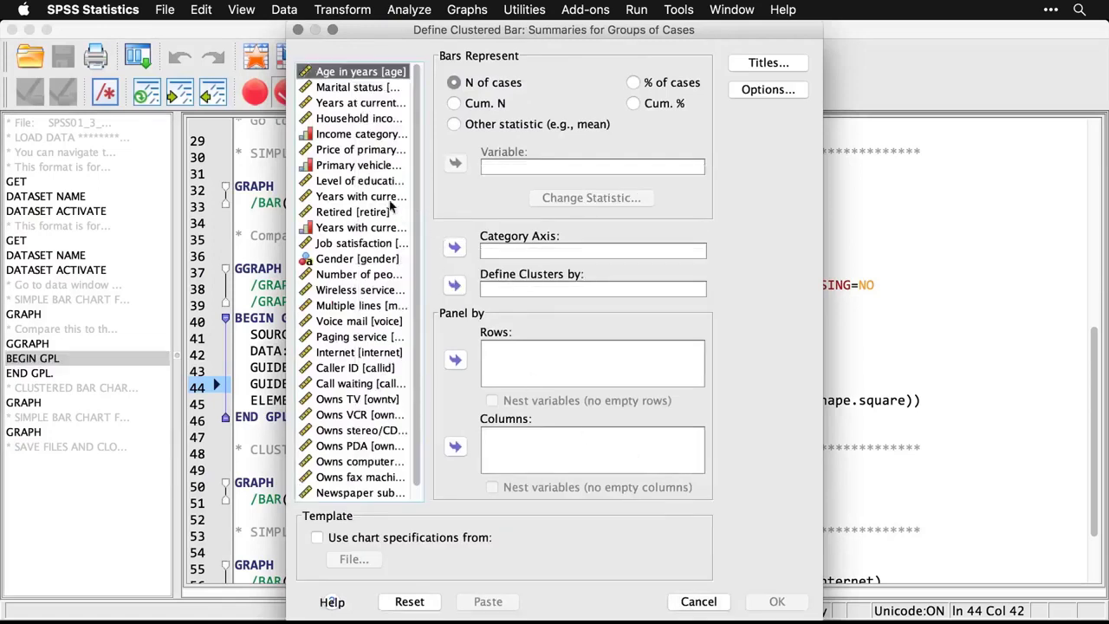
pyautogui.click(365, 182)
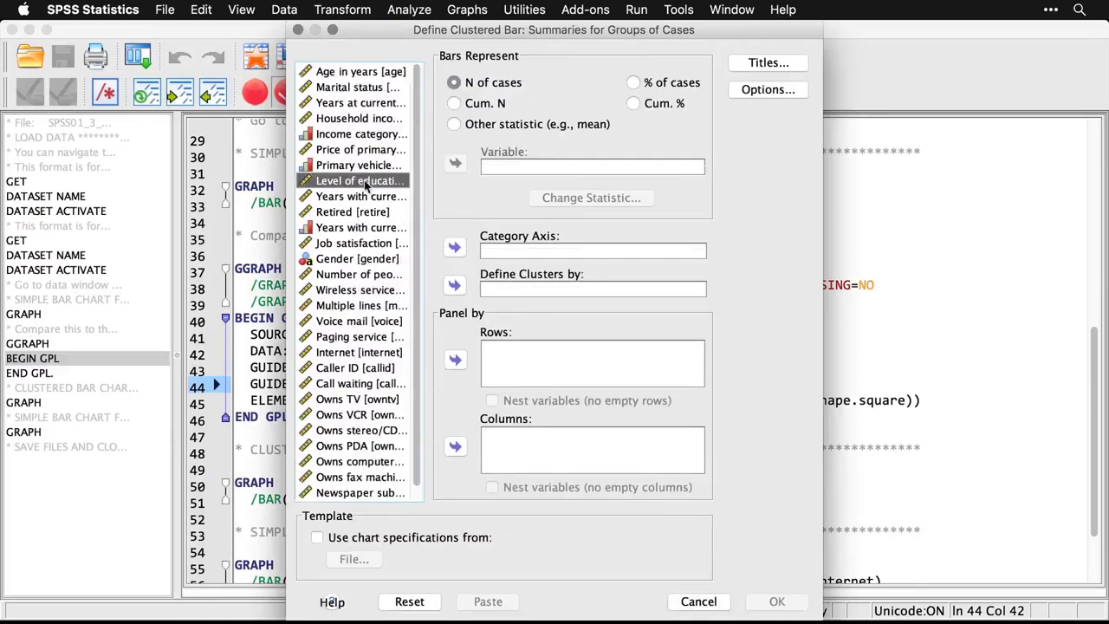
pyautogui.click(454, 249)
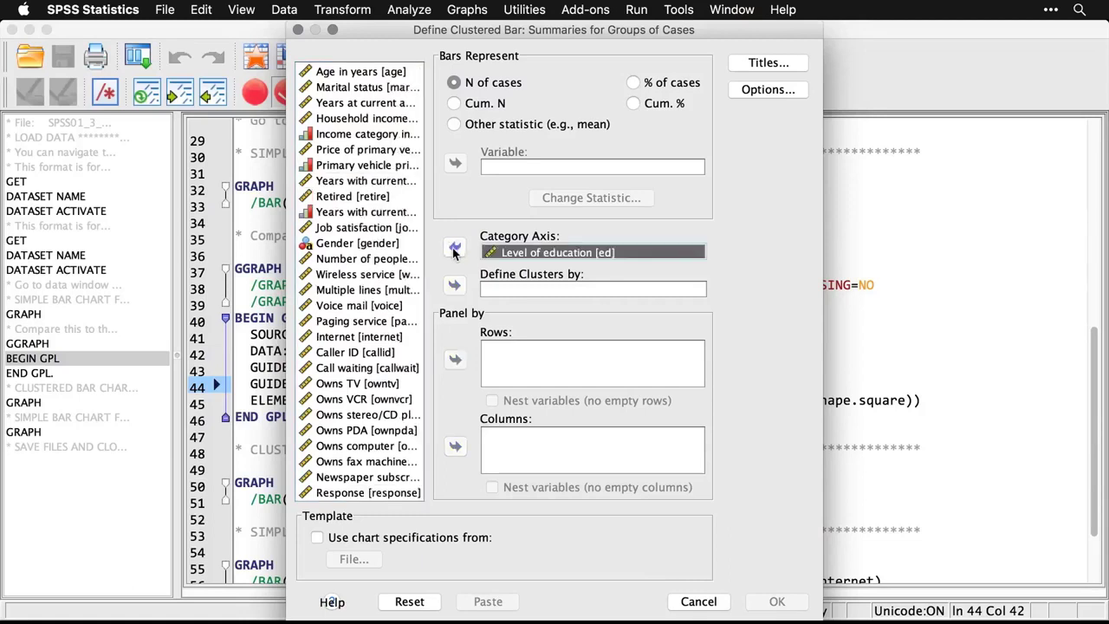
pyautogui.click(363, 244)
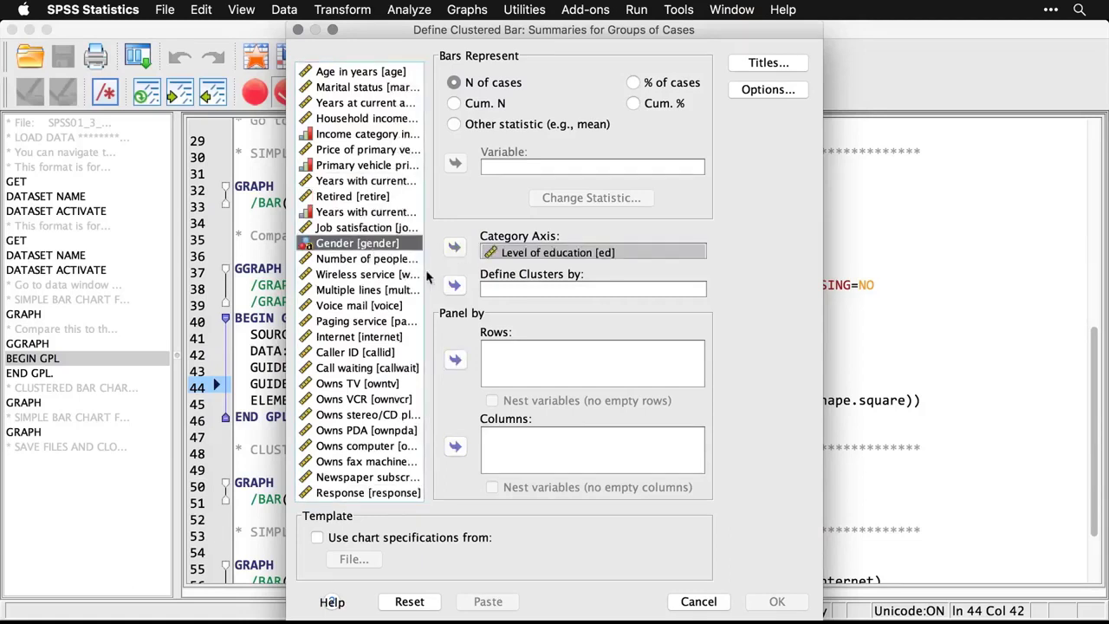
pyautogui.click(454, 287)
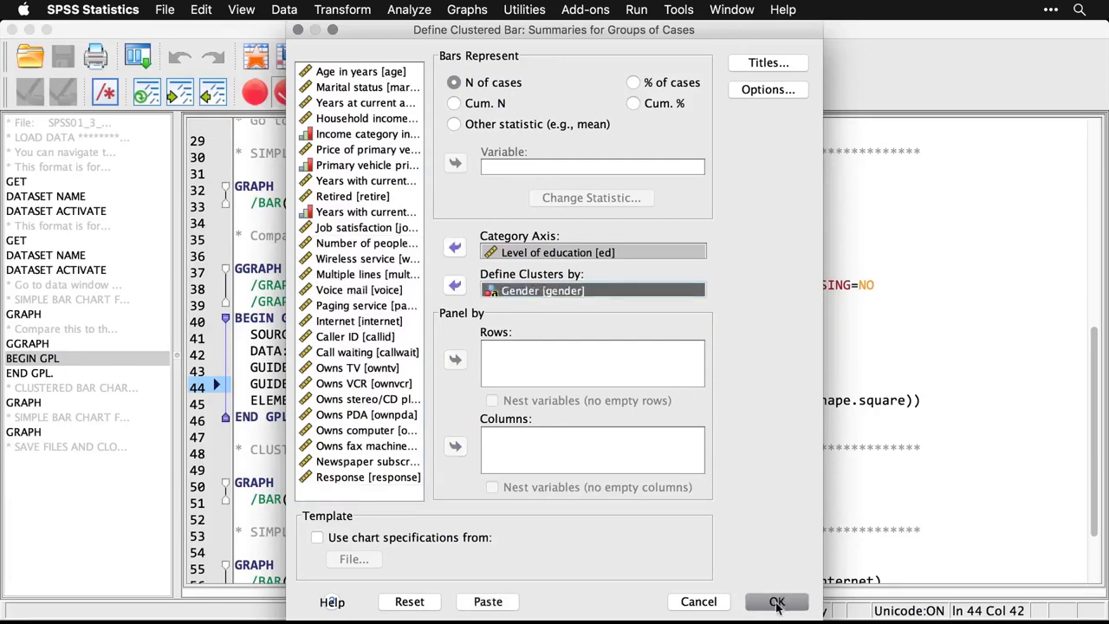
pyautogui.click(777, 602)
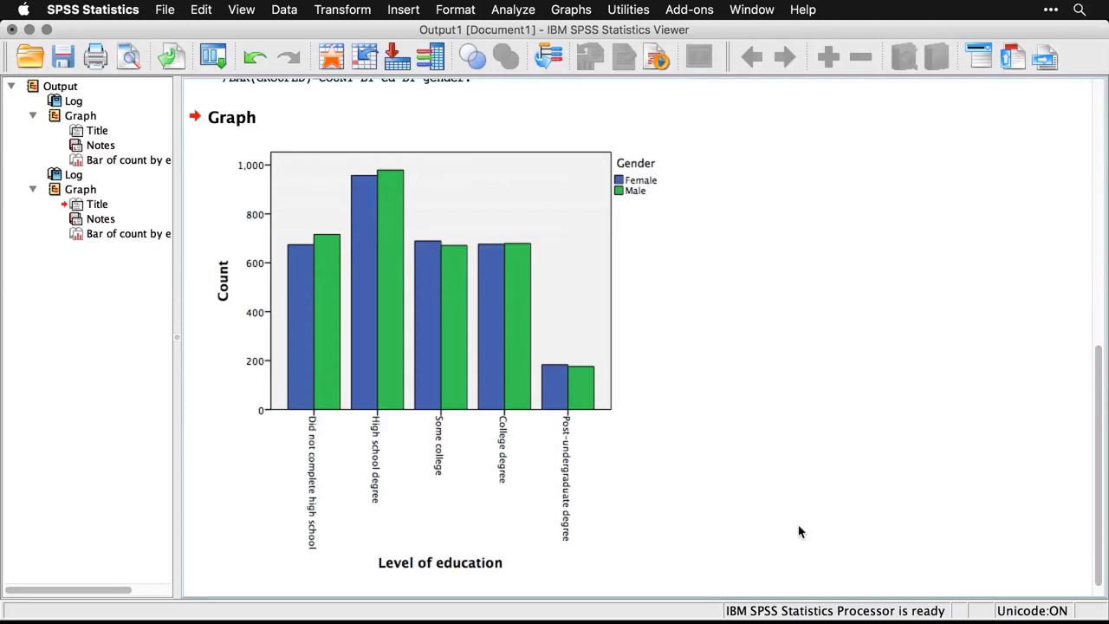
pyautogui.scroll(3, 800, 520)
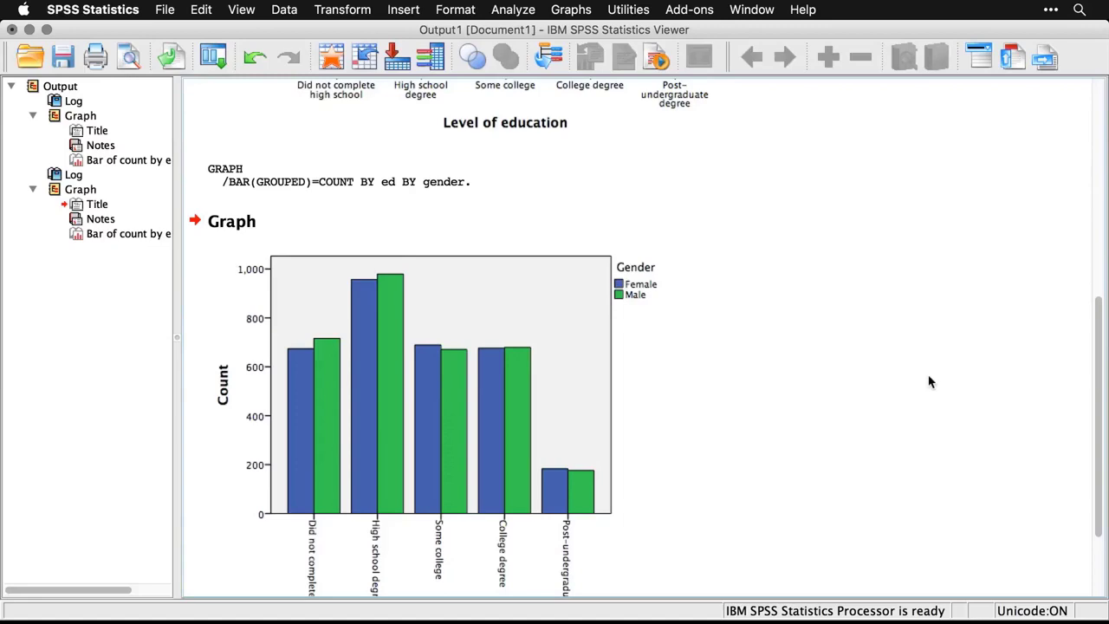
# Return to the bar chart syntax and begin defining a legacy simple bar chart based on summaries of separate variables.
pyautogui.press('super+grave')
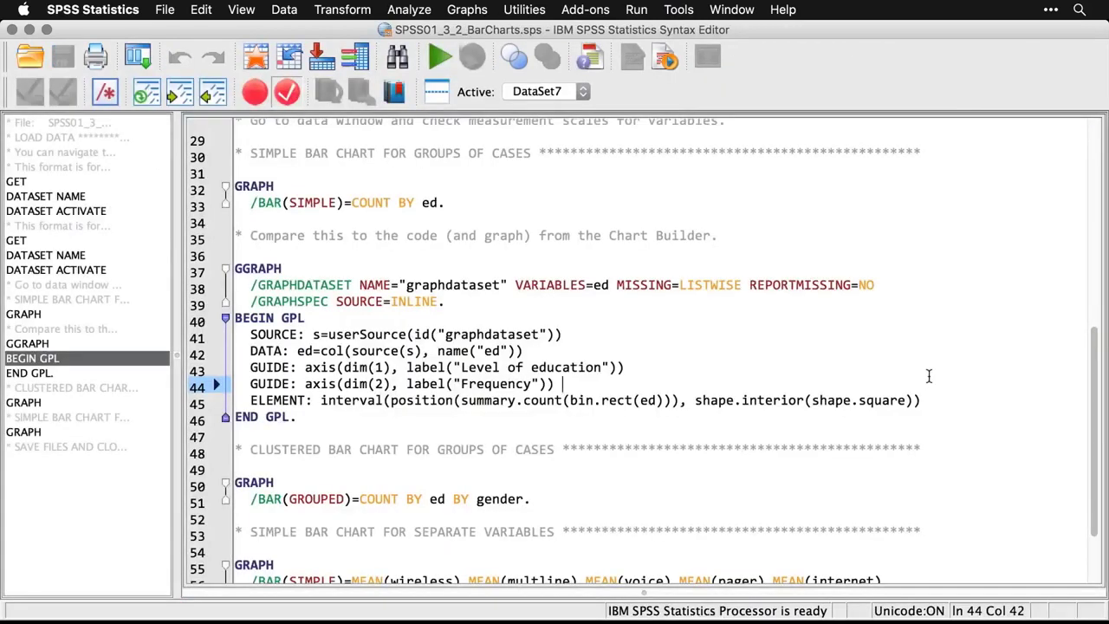
pyautogui.scroll(-3, 927, 375)
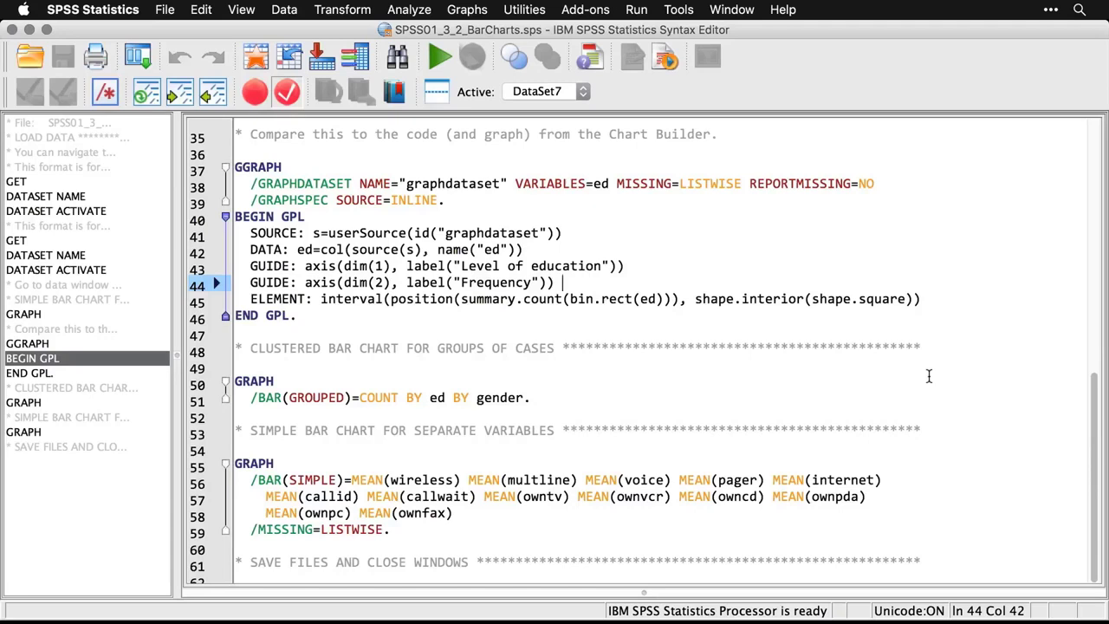
pyautogui.click(466, 10)
pyautogui.moveTo(489, 78)
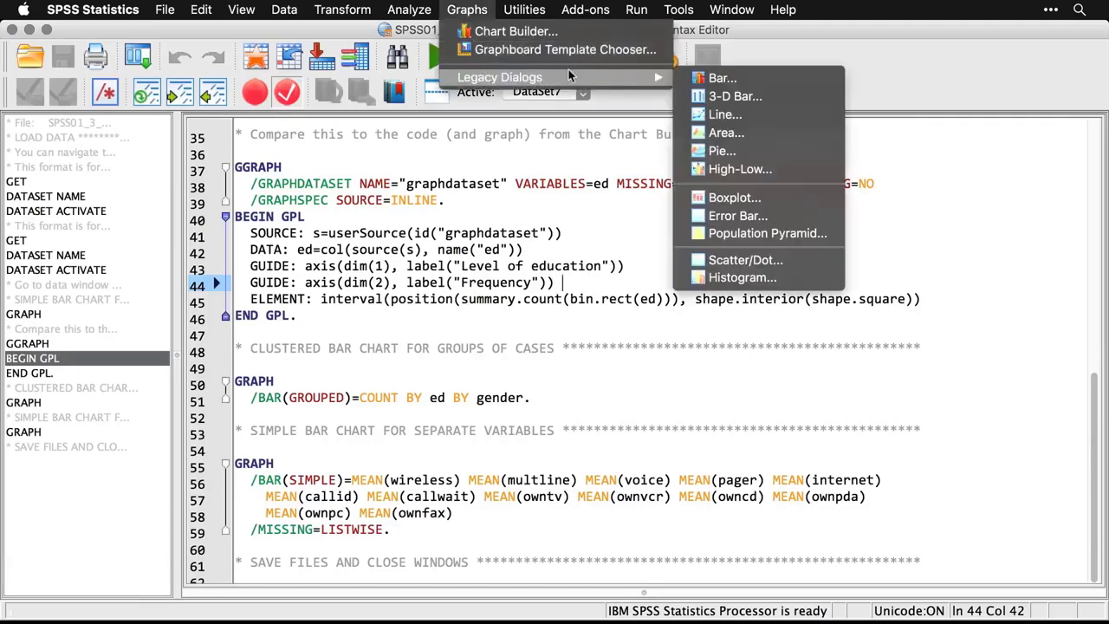
pyautogui.click(719, 77)
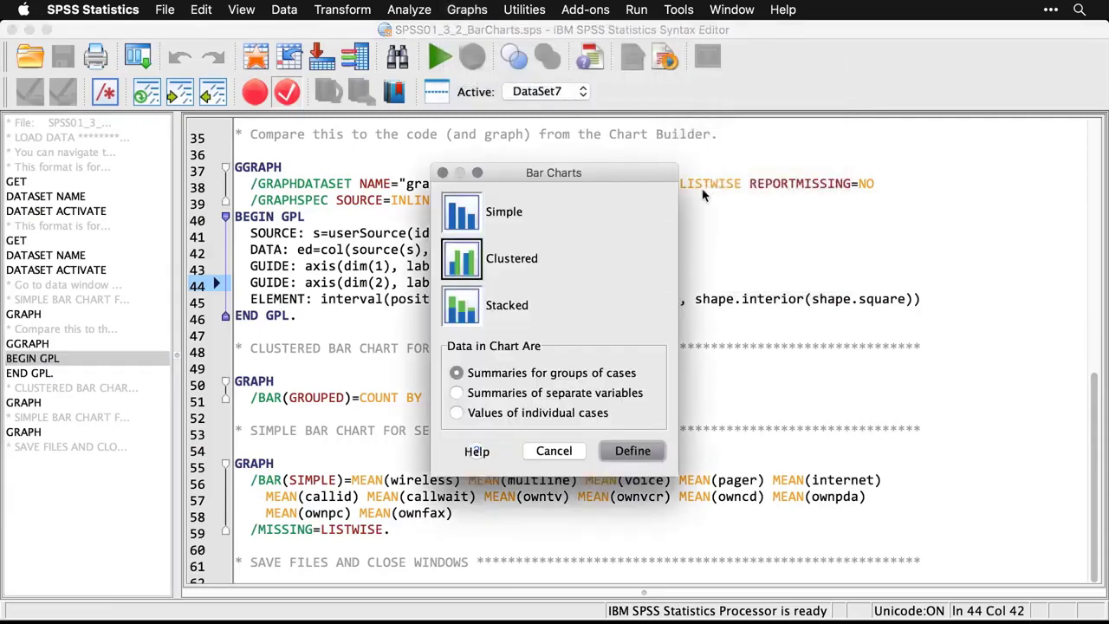
pyautogui.click(470, 212)
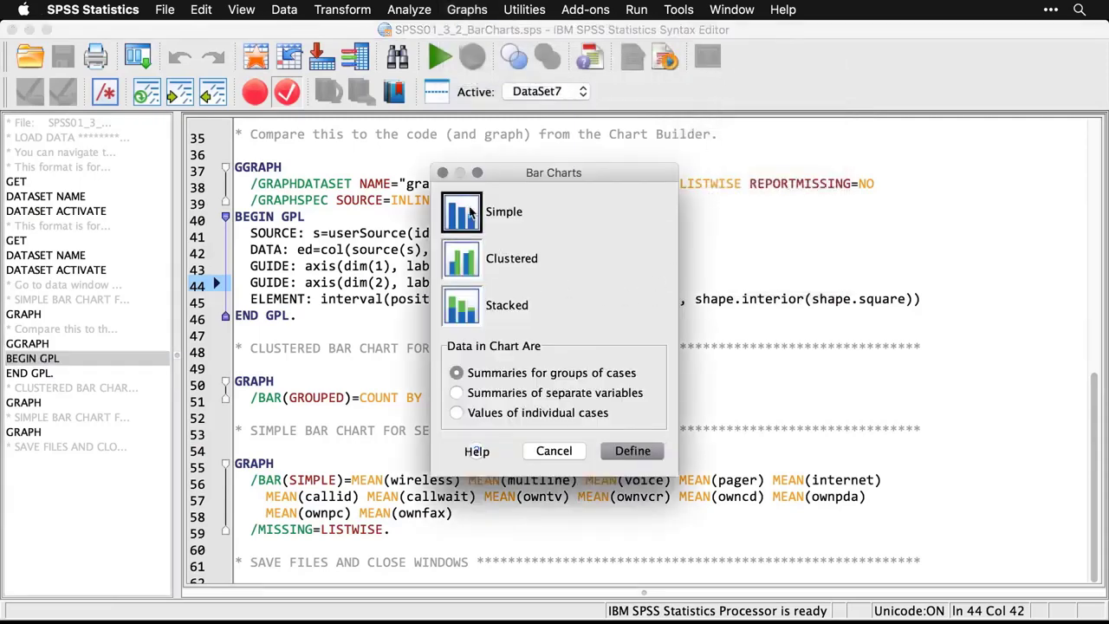
pyautogui.click(460, 394)
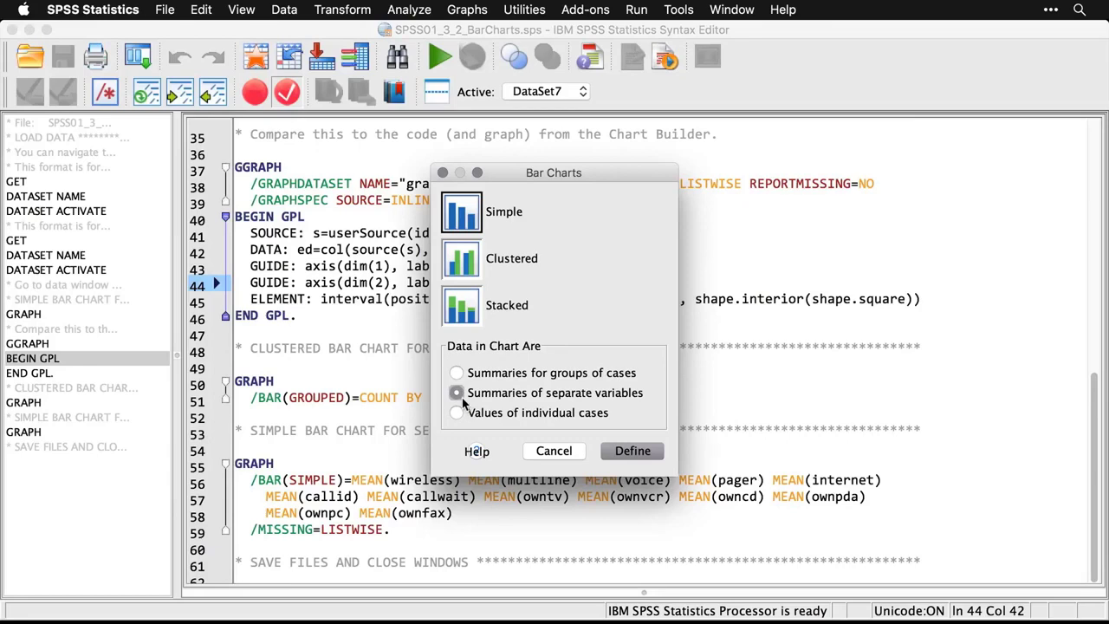
pyautogui.click(631, 451)
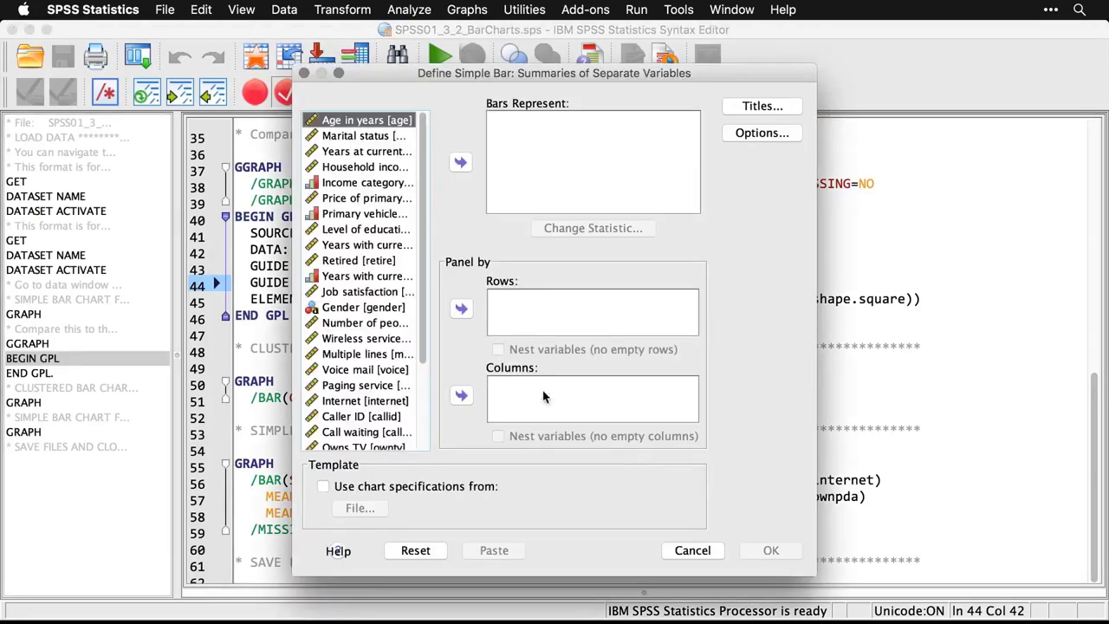
# Have the bars represent the means of all variables from Wireless service through Owns fax machine, and generate the bar chart.
pyautogui.moveTo(422, 336); pyautogui.dragTo(426, 451)
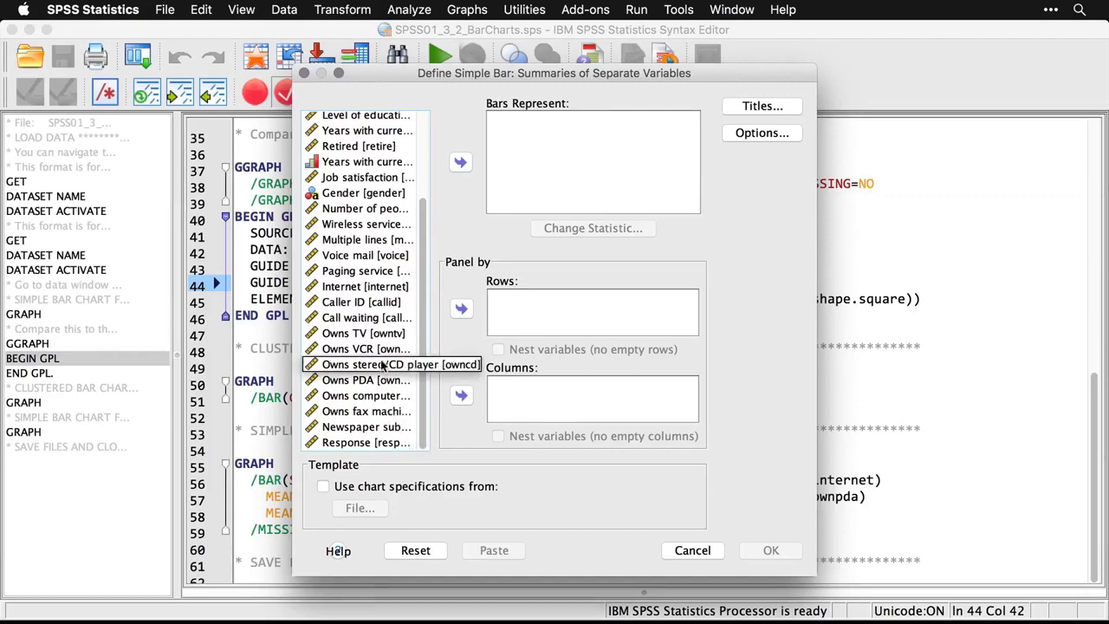
pyautogui.click(352, 229)
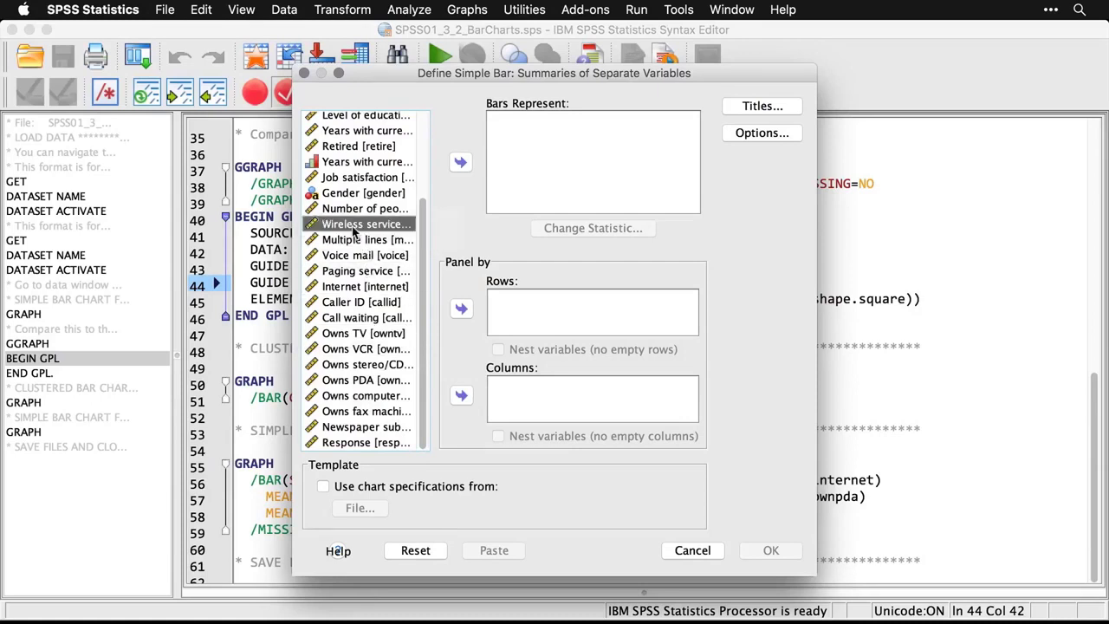
pyautogui.keyDown('shift'); pyautogui.click(364, 415); pyautogui.keyUp('shift')
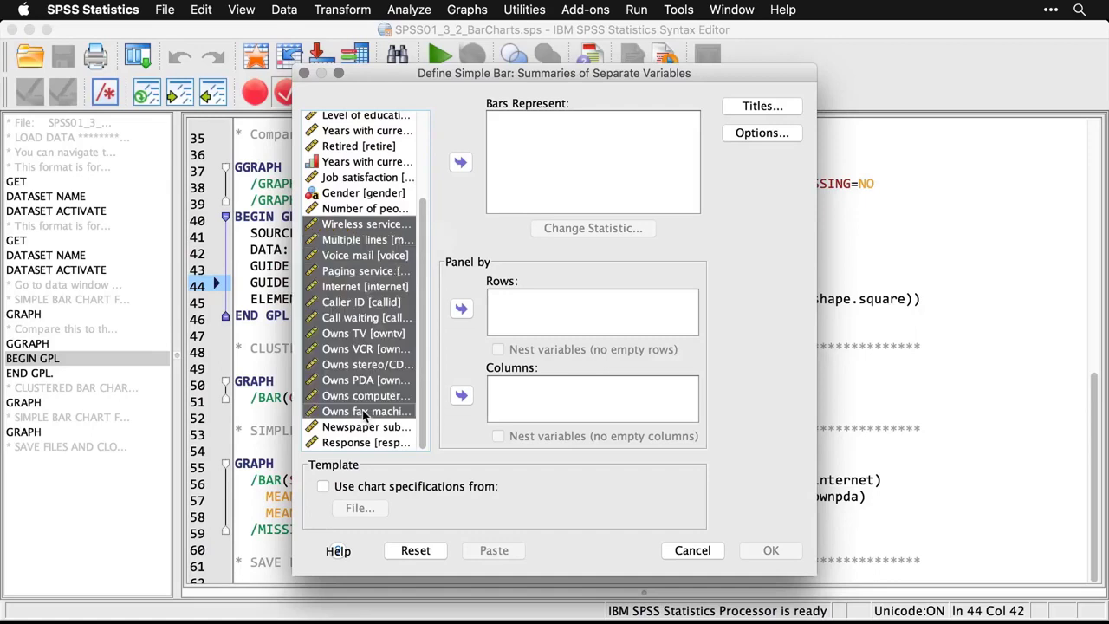
pyautogui.click(460, 164)
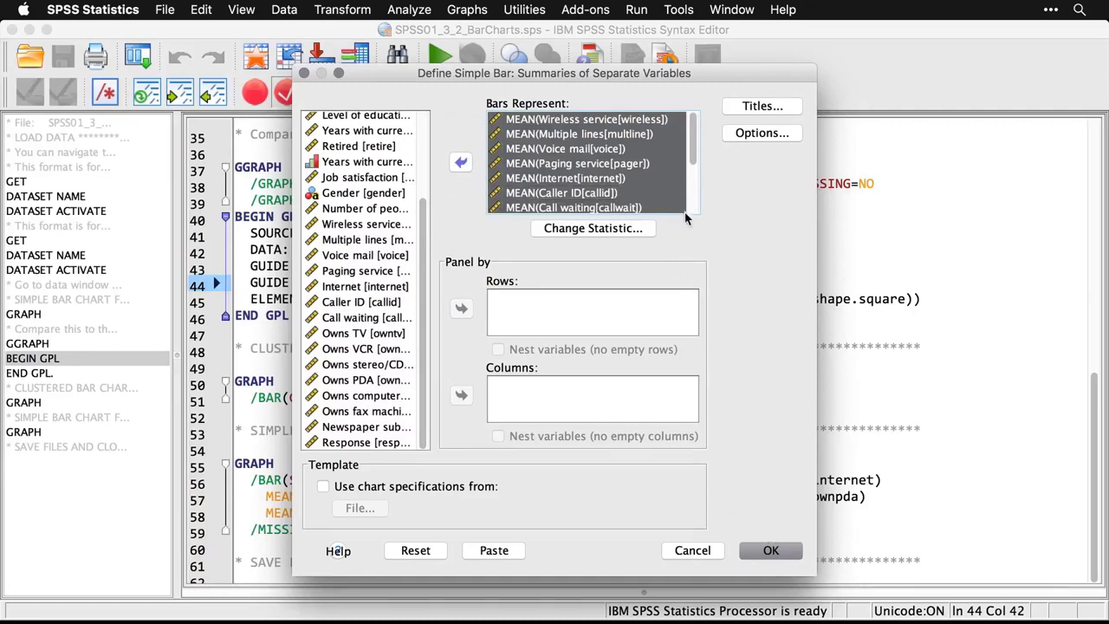
pyautogui.click(781, 550)
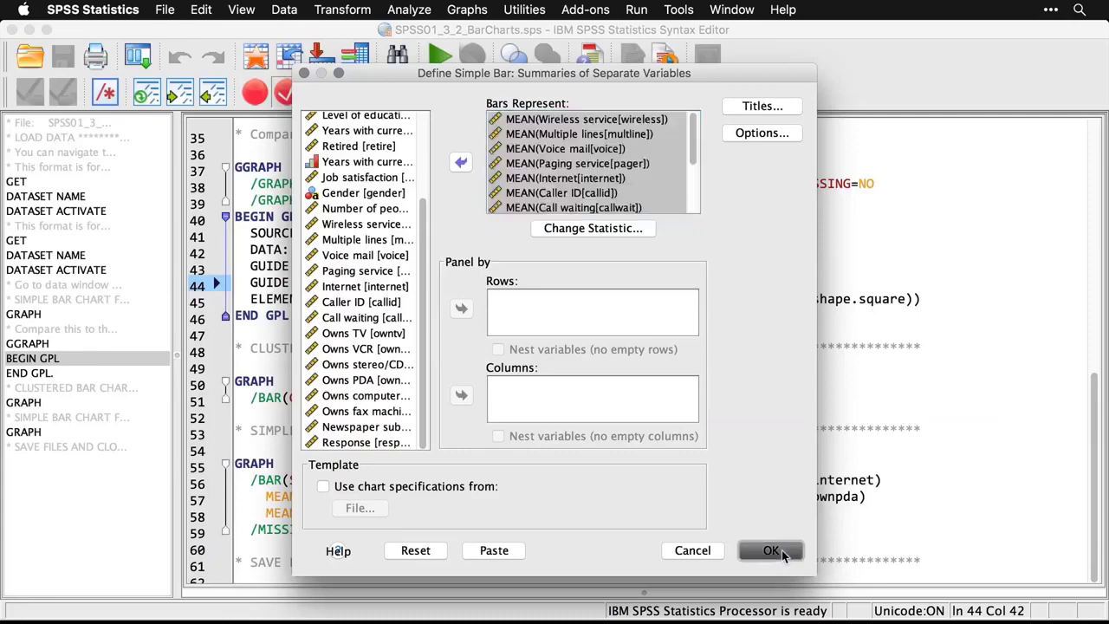
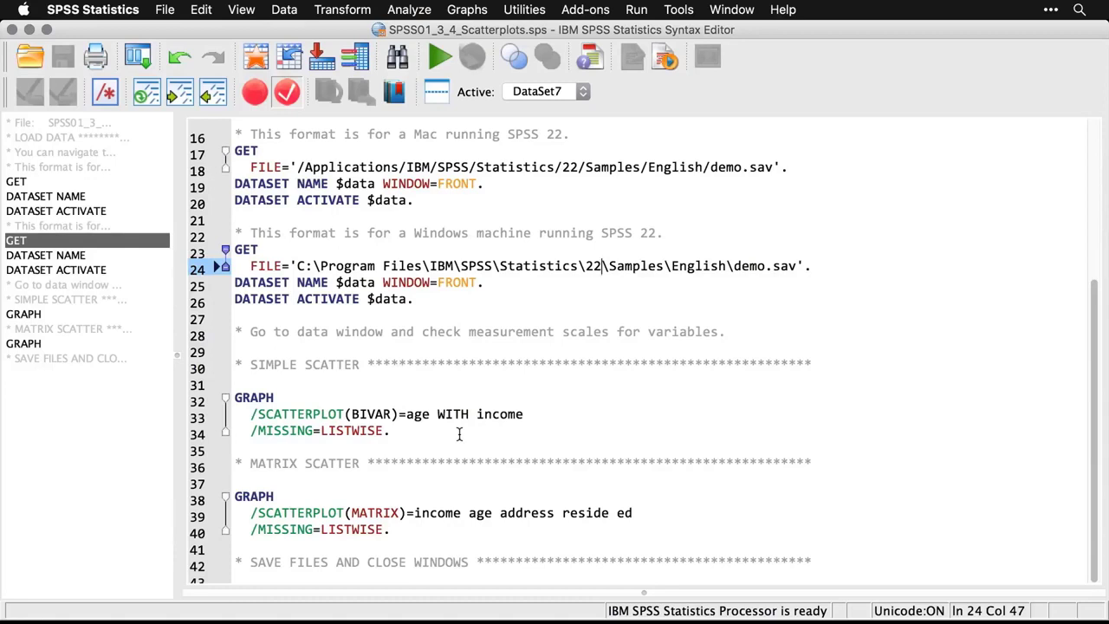
# Create a legacy simple scatterplot with Household income in thousands on the Y axis and Age in years on the X axis.
pyautogui.click(475, 10)
pyautogui.moveTo(485, 80)
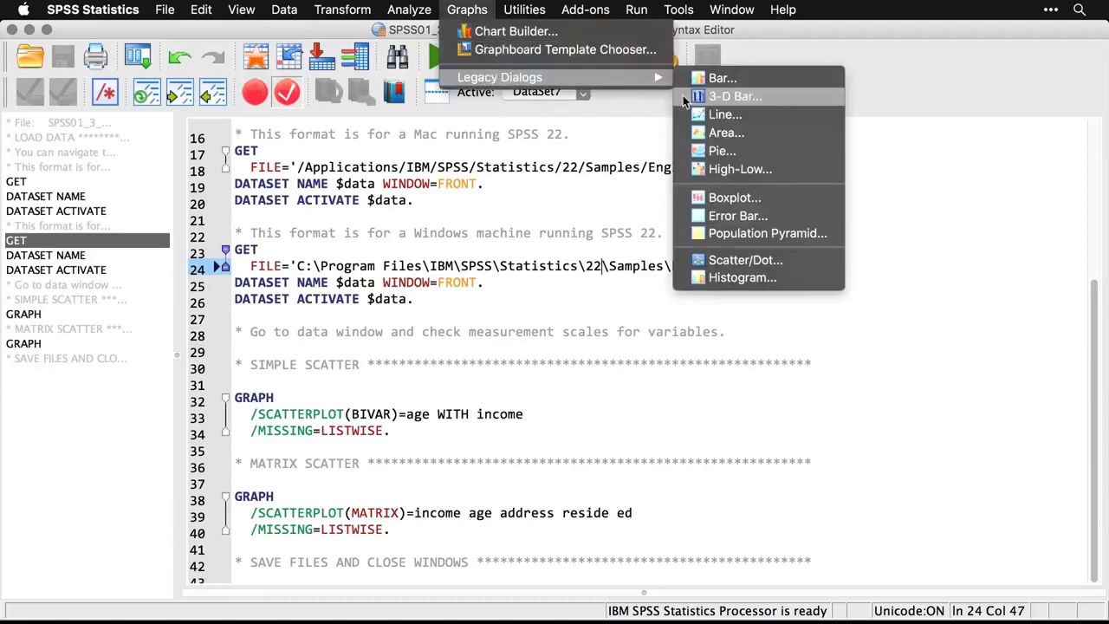
pyautogui.click(806, 266)
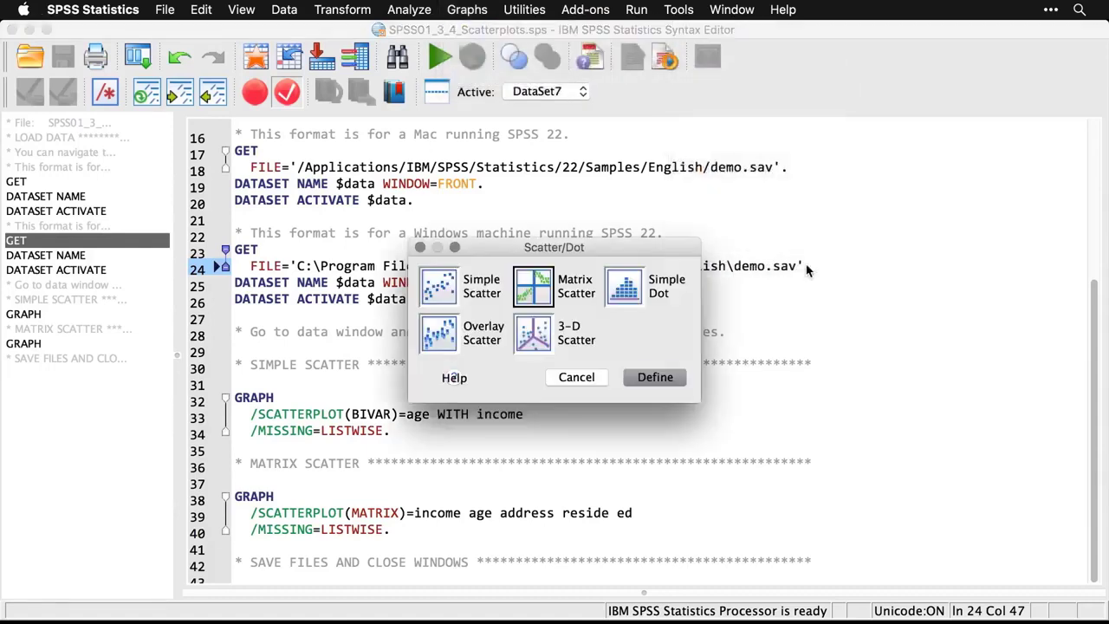
pyautogui.click(447, 293)
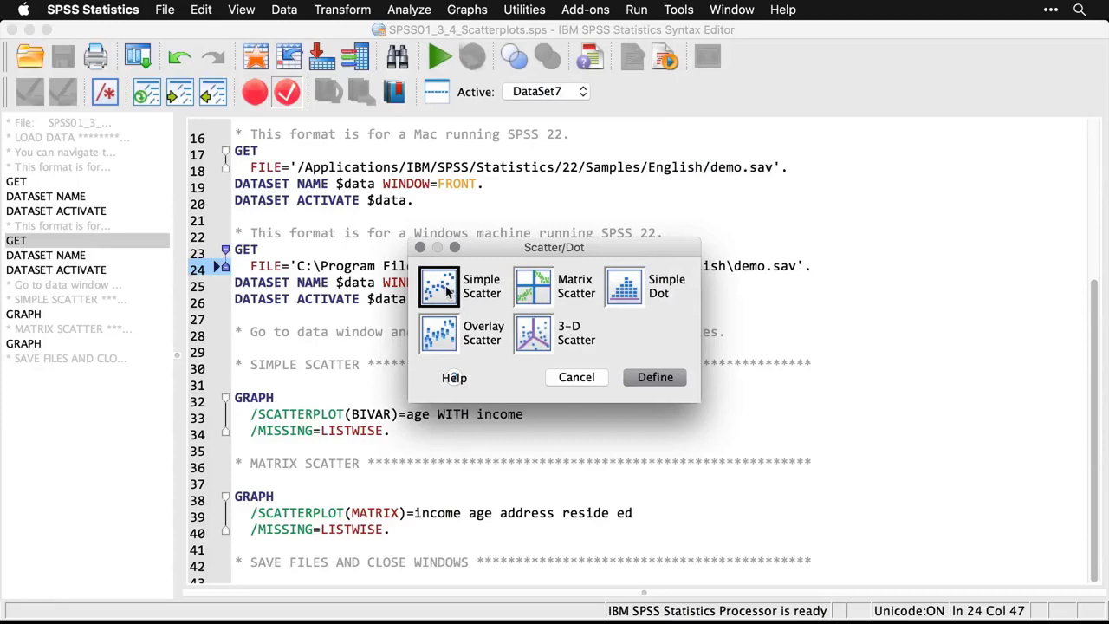
pyautogui.click(656, 377)
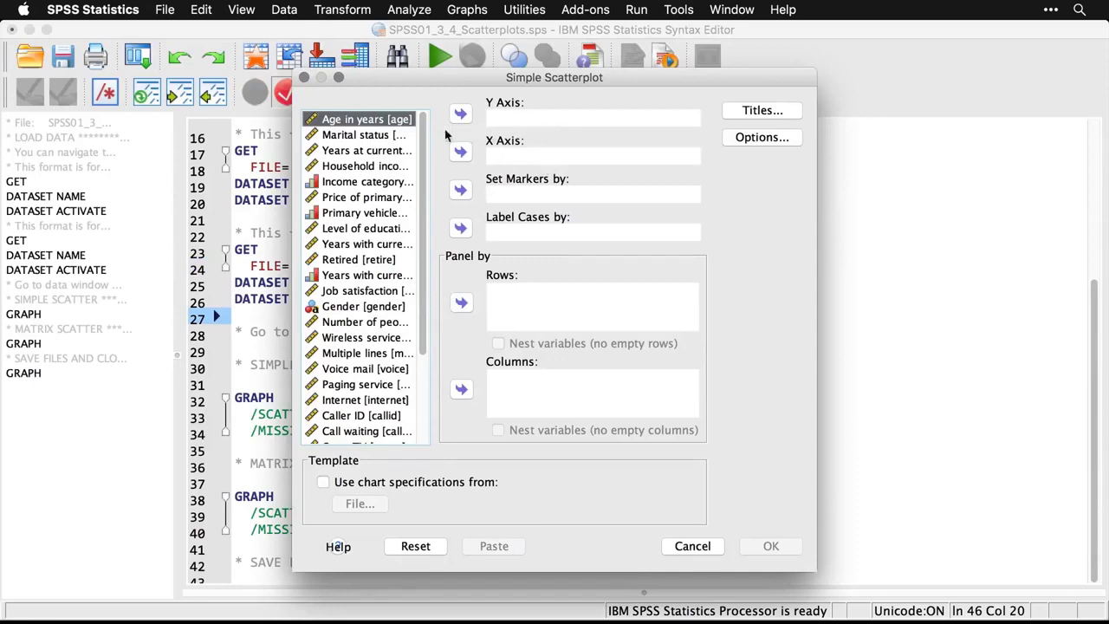
pyautogui.click(461, 152)
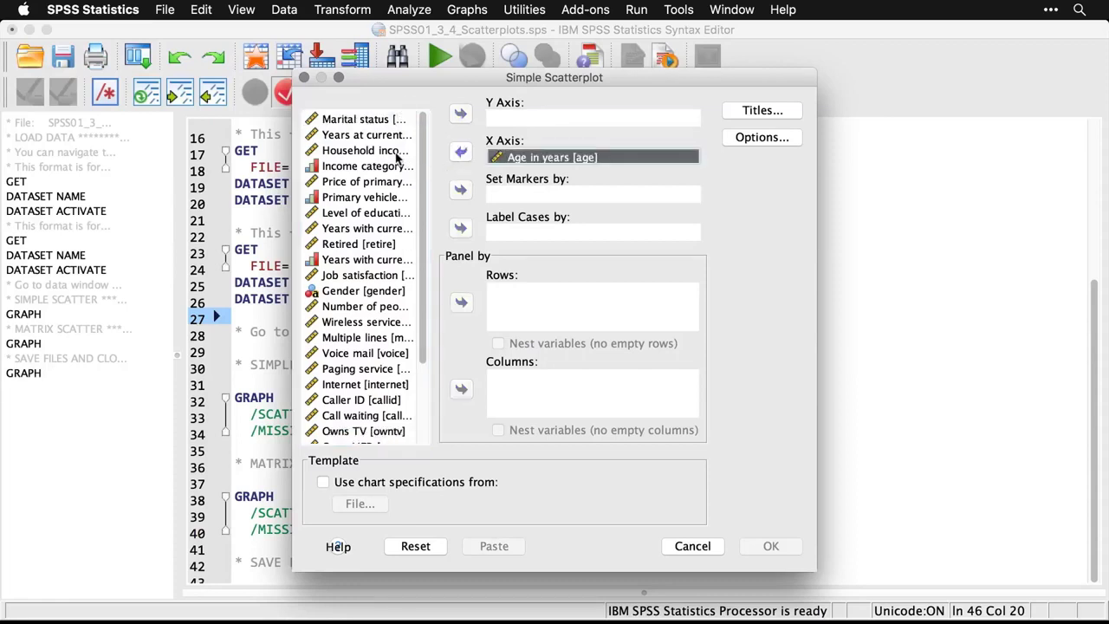
pyautogui.click(395, 152)
pyautogui.click(461, 114)
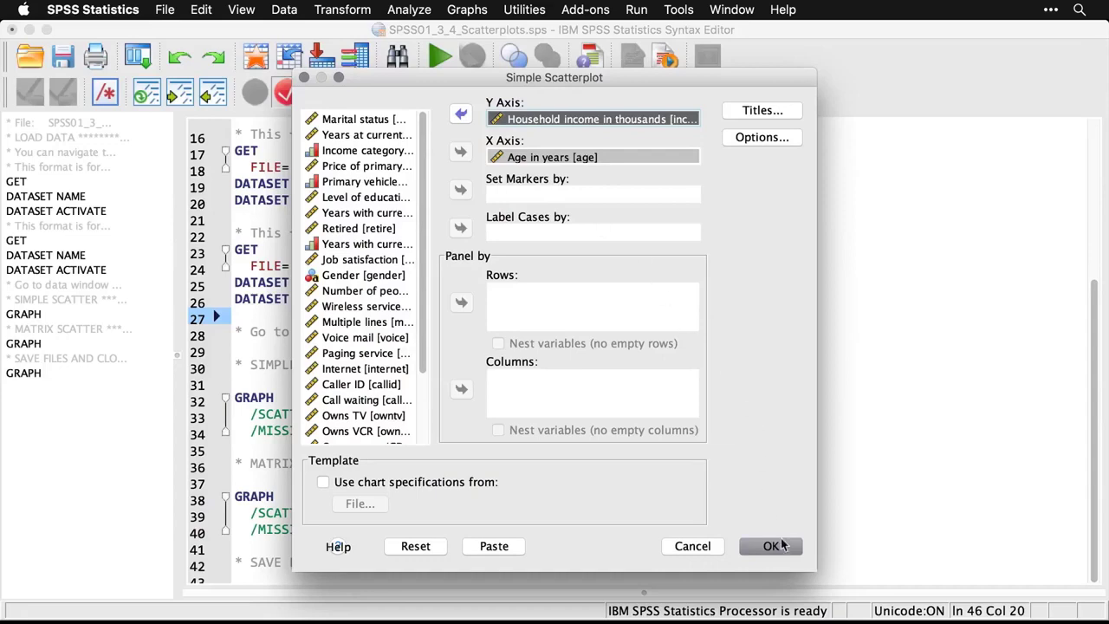
pyautogui.click(780, 547)
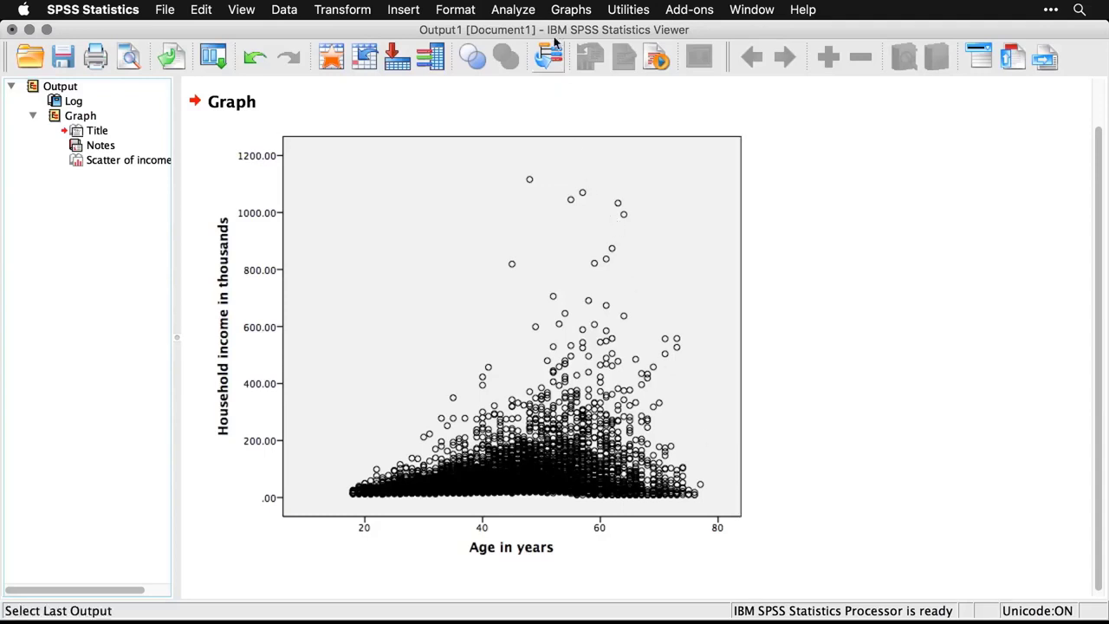
# Start a legacy matrix scatterplot with Household income in thousands, Age in years and Years at current address as matrix variables.
pyautogui.click(570, 9)
pyautogui.moveTo(615, 80)
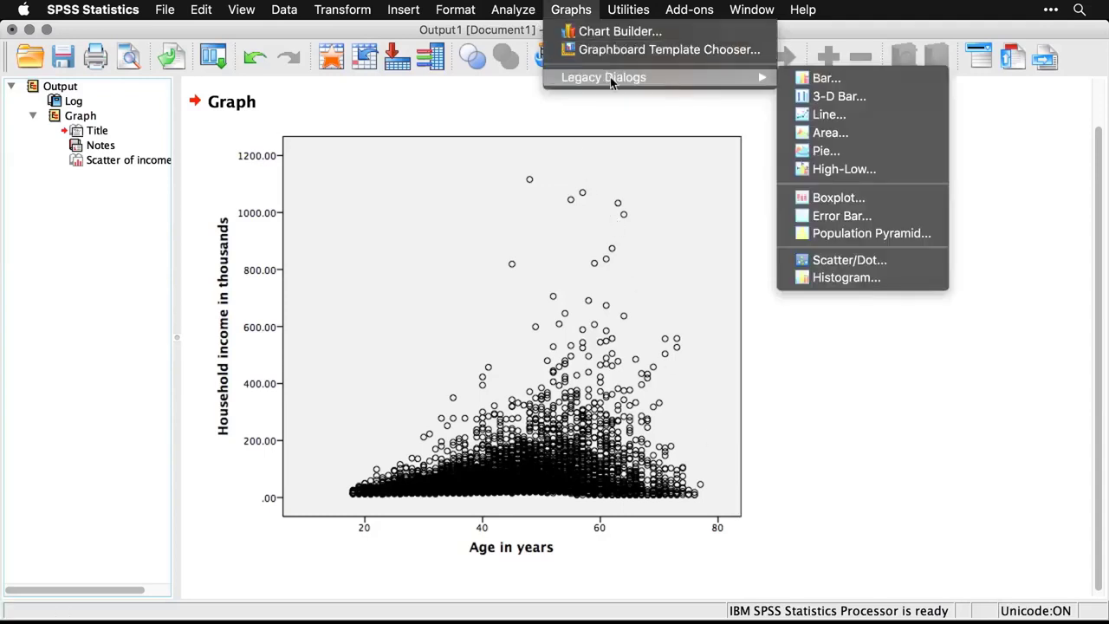
pyautogui.click(911, 263)
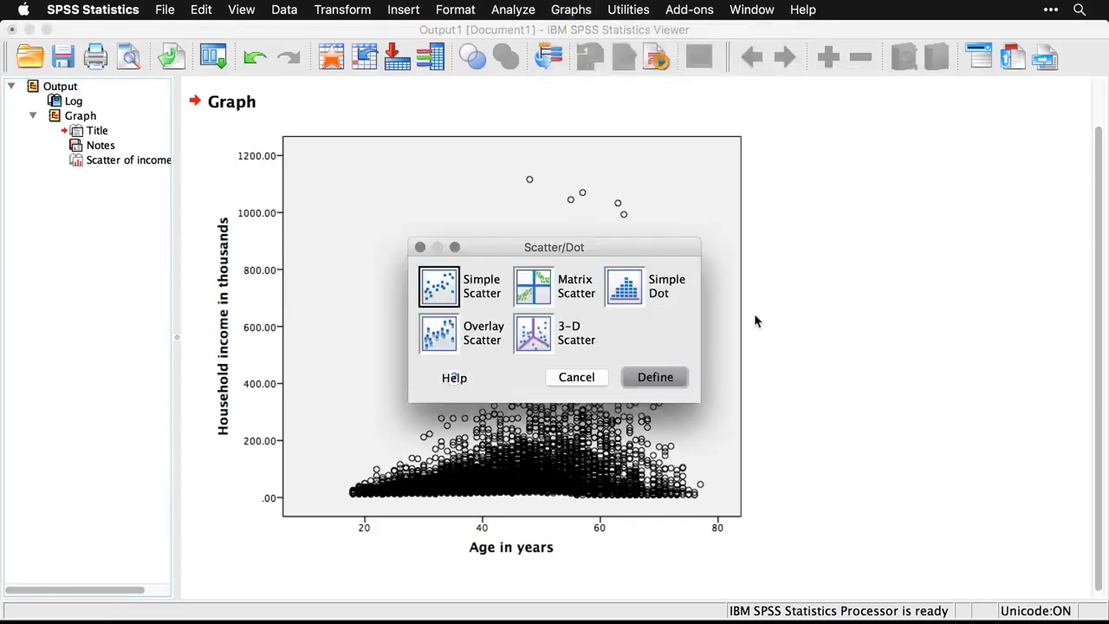
pyautogui.click(526, 299)
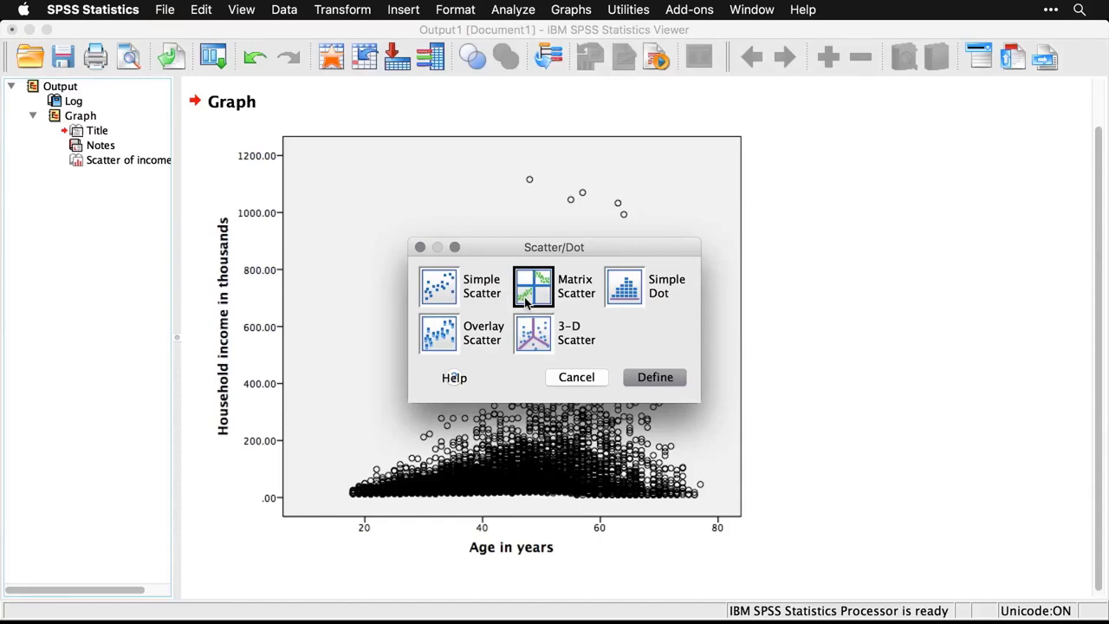
pyautogui.click(654, 377)
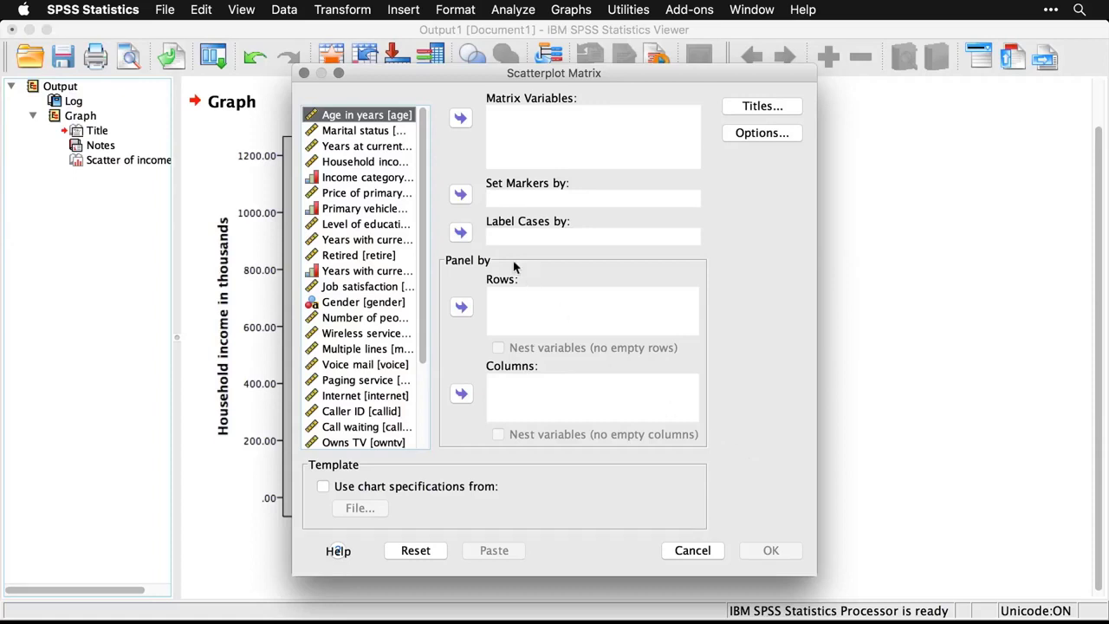
pyautogui.click(386, 161)
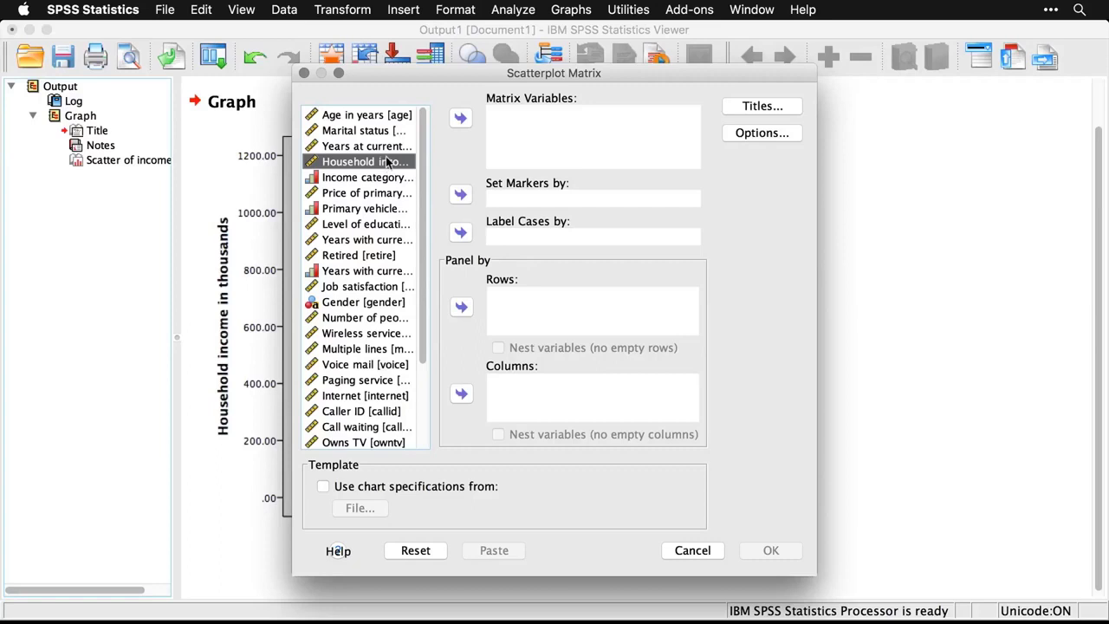
pyautogui.click(460, 118)
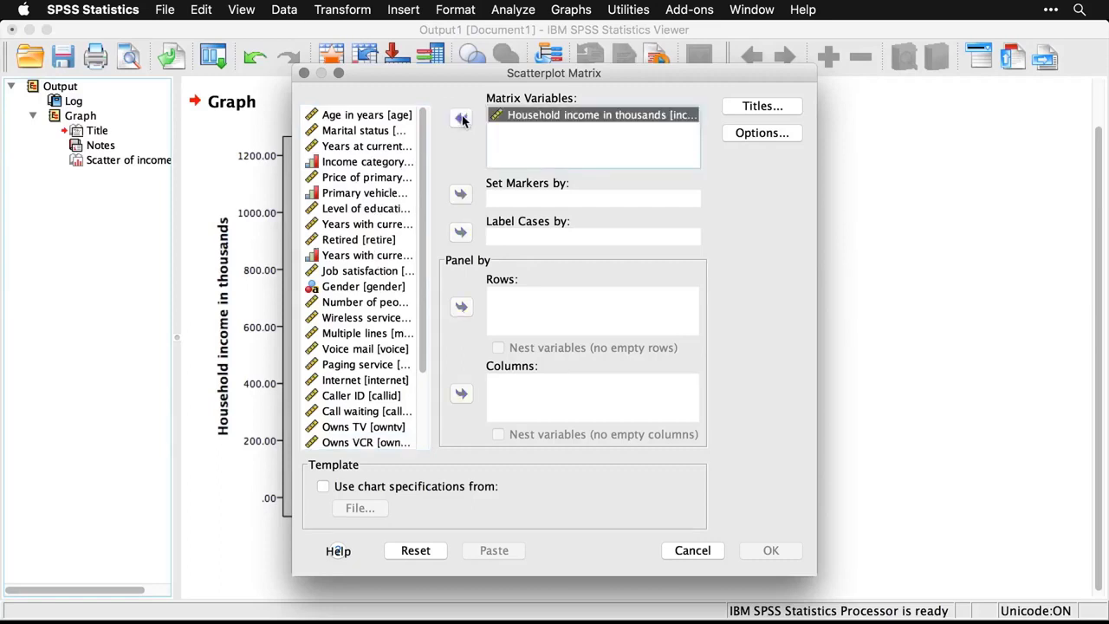
pyautogui.click(391, 118)
pyautogui.click(461, 123)
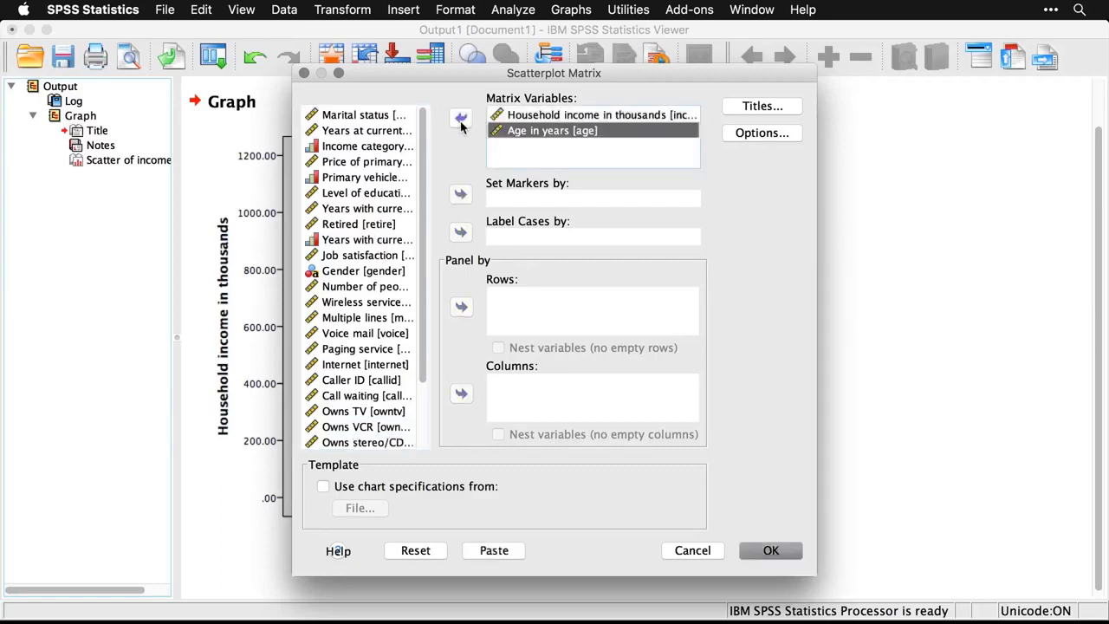
pyautogui.click(392, 131)
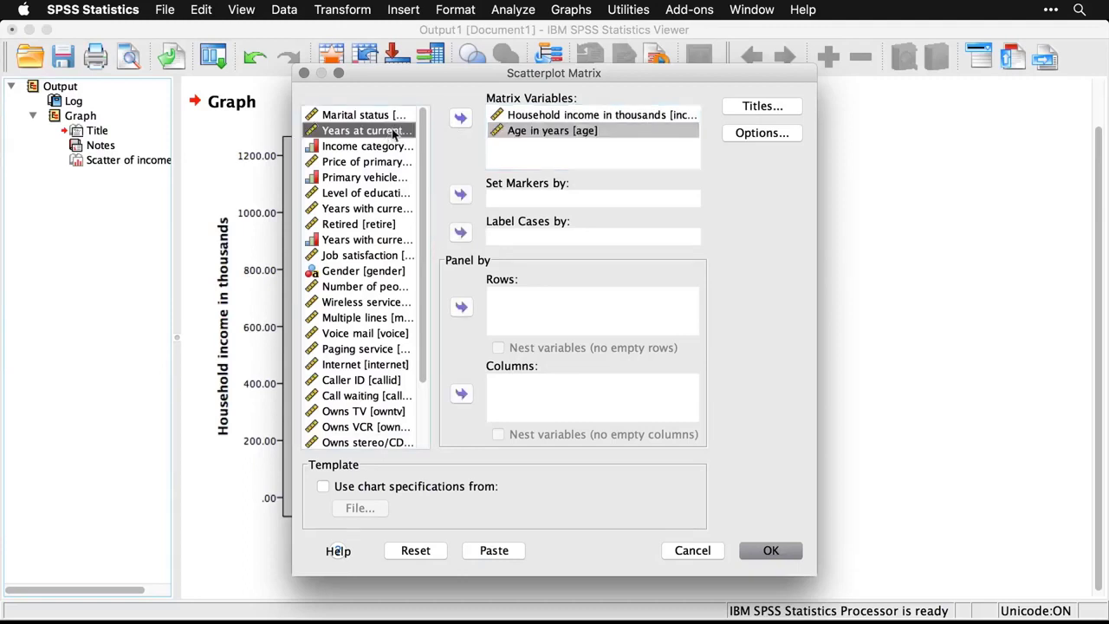
pyautogui.click(460, 119)
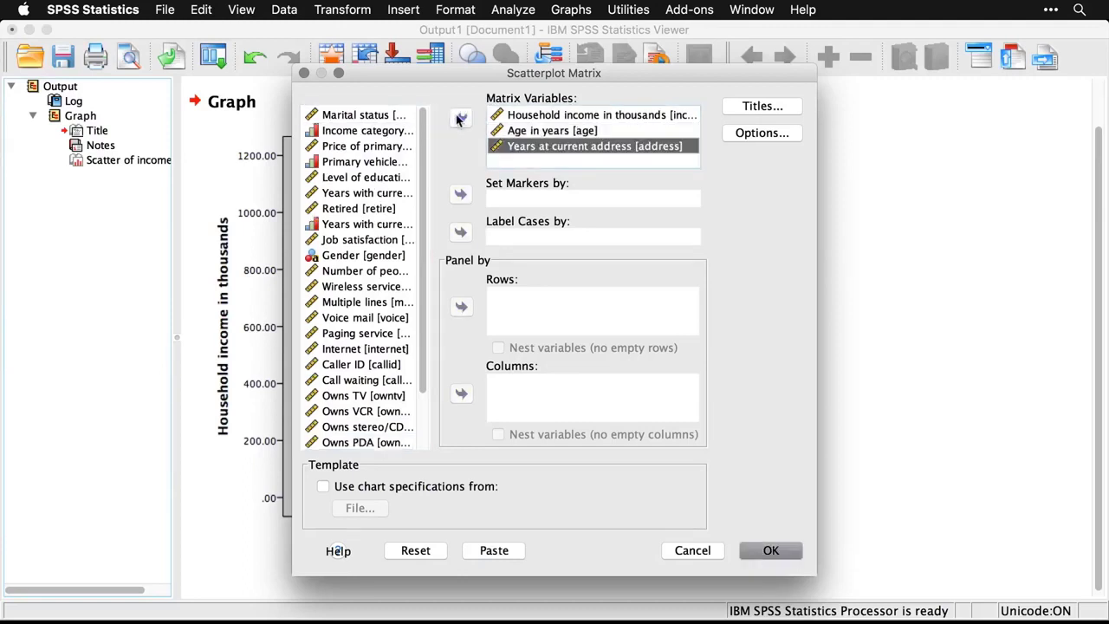
# Add Number of people in household and Level of education to the matrix variables, and generate the scatterplot matrix.
pyautogui.click(374, 271)
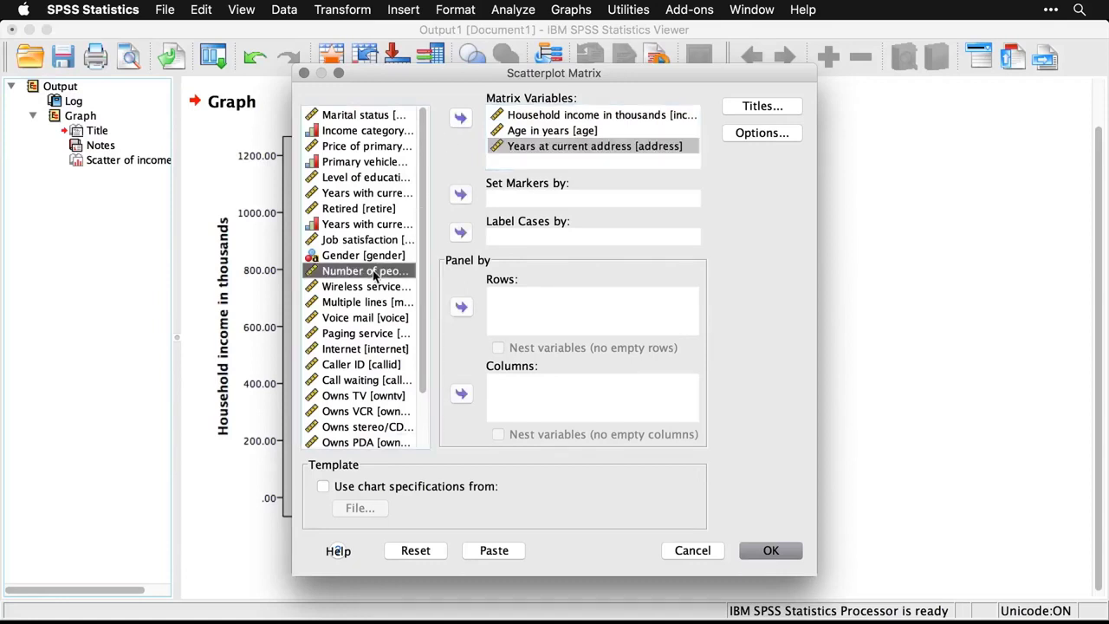
pyautogui.click(460, 118)
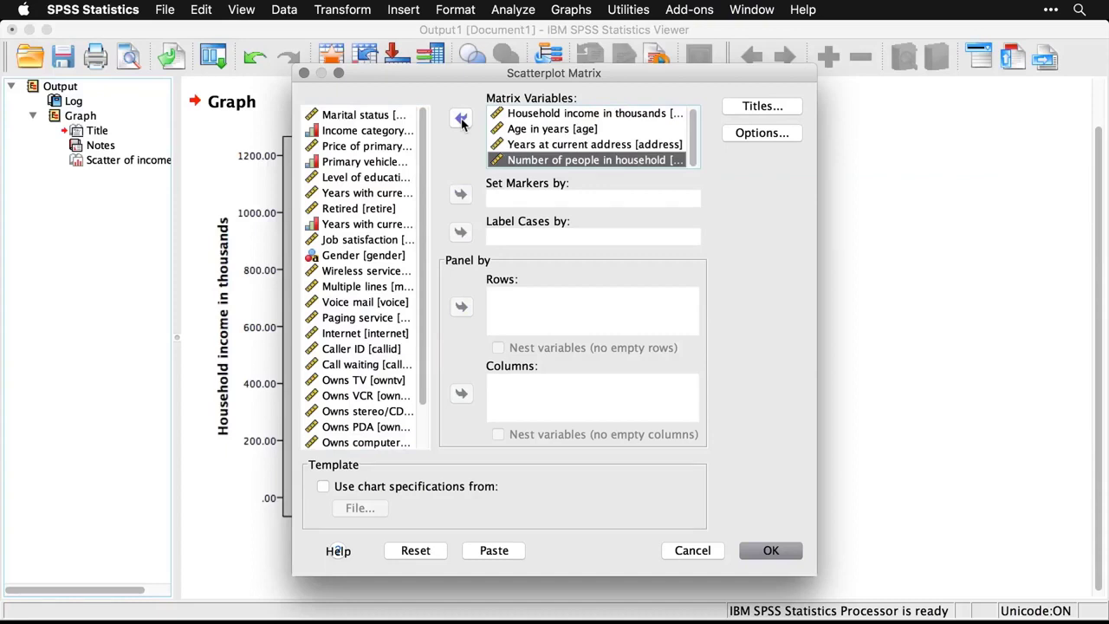
pyautogui.click(397, 179)
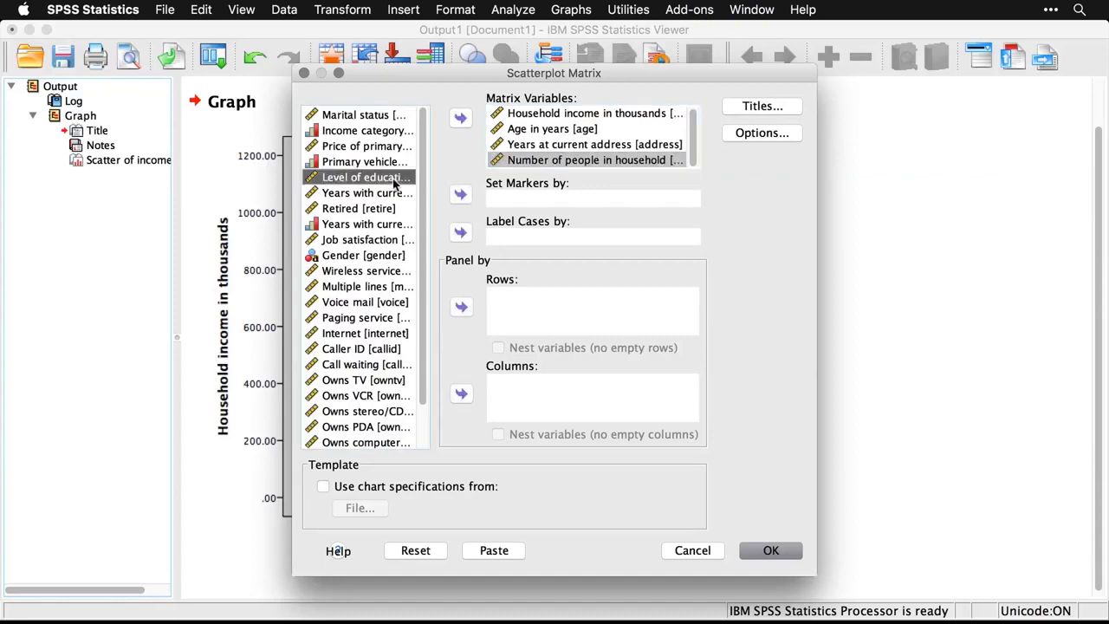
pyautogui.click(461, 121)
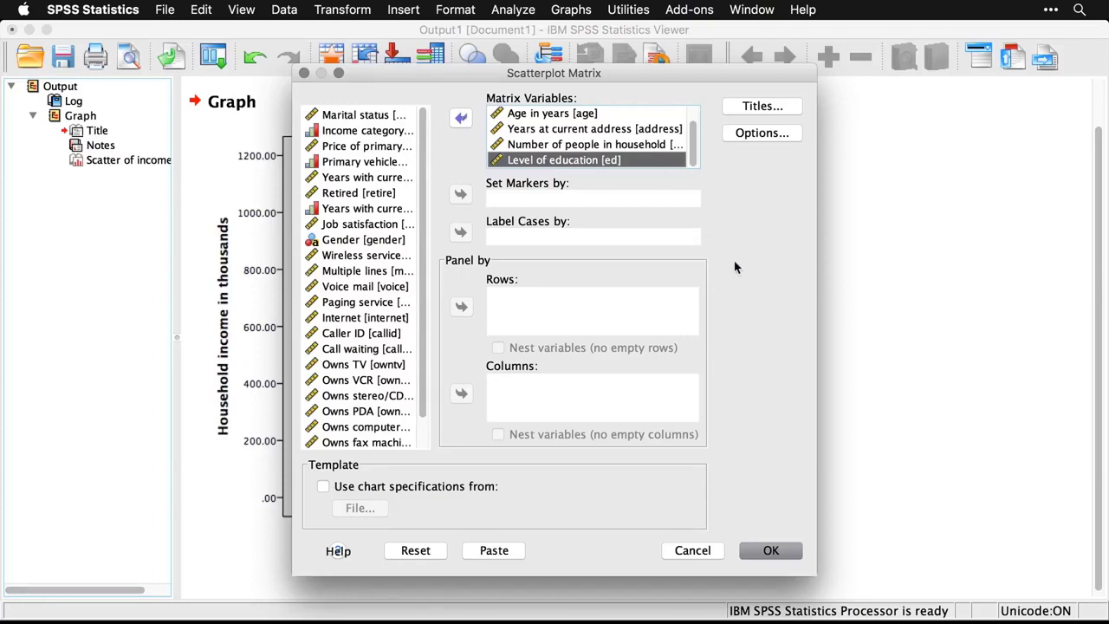
pyautogui.click(785, 553)
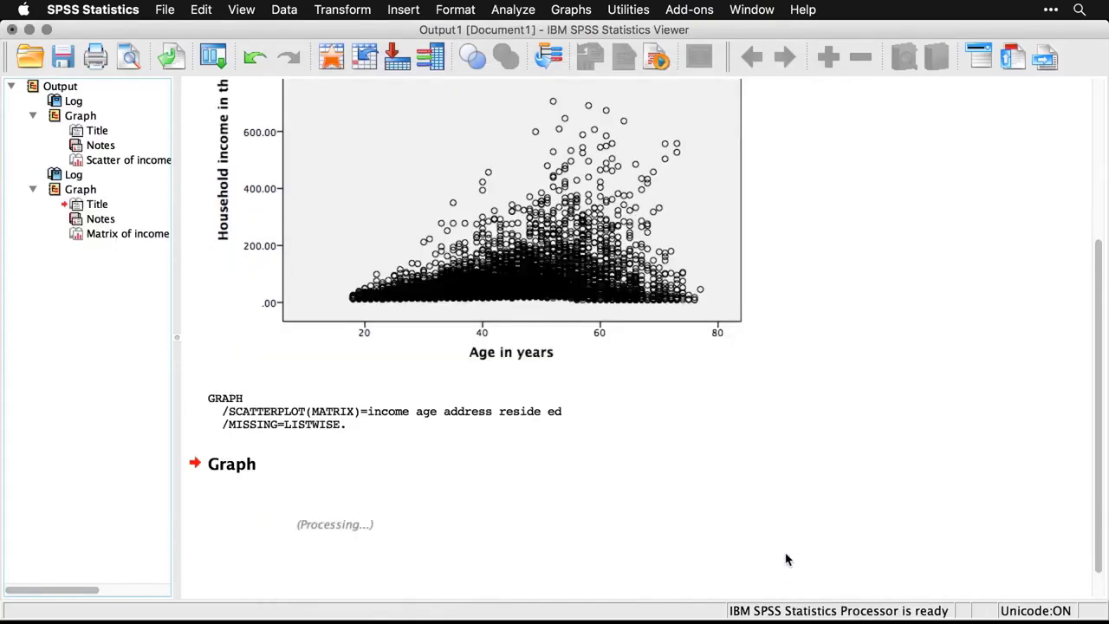
pyautogui.scroll(-4, 896, 479)
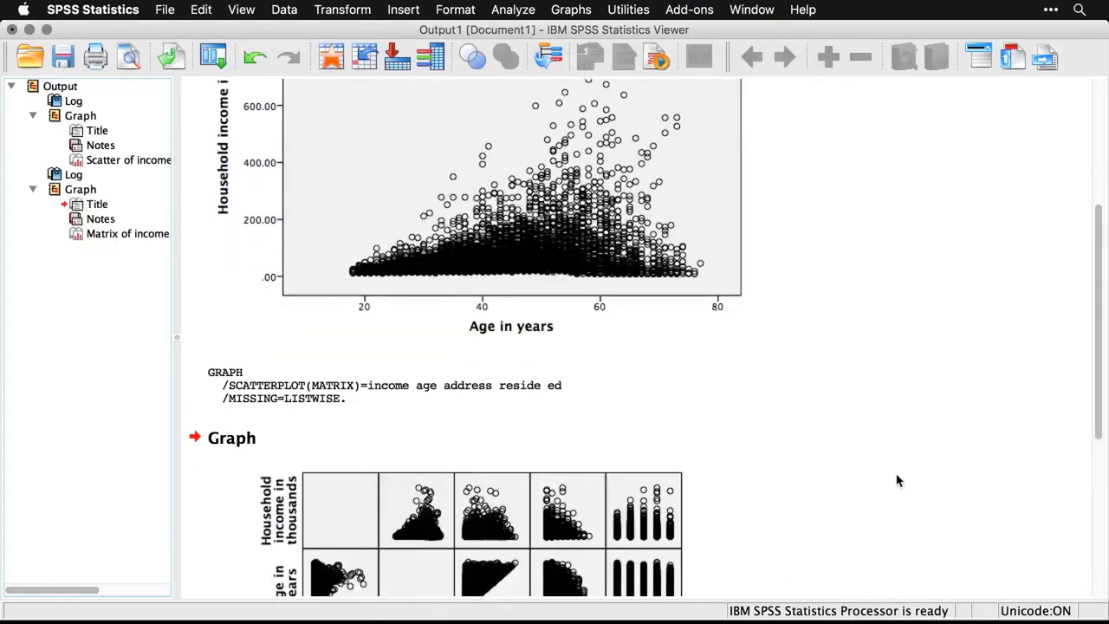
# Bring up the legacy Scatter/Dot chart types and select 3-D Scatter.
pyautogui.scroll(-3, 897, 479)
pyautogui.scroll(-2, 897, 479)
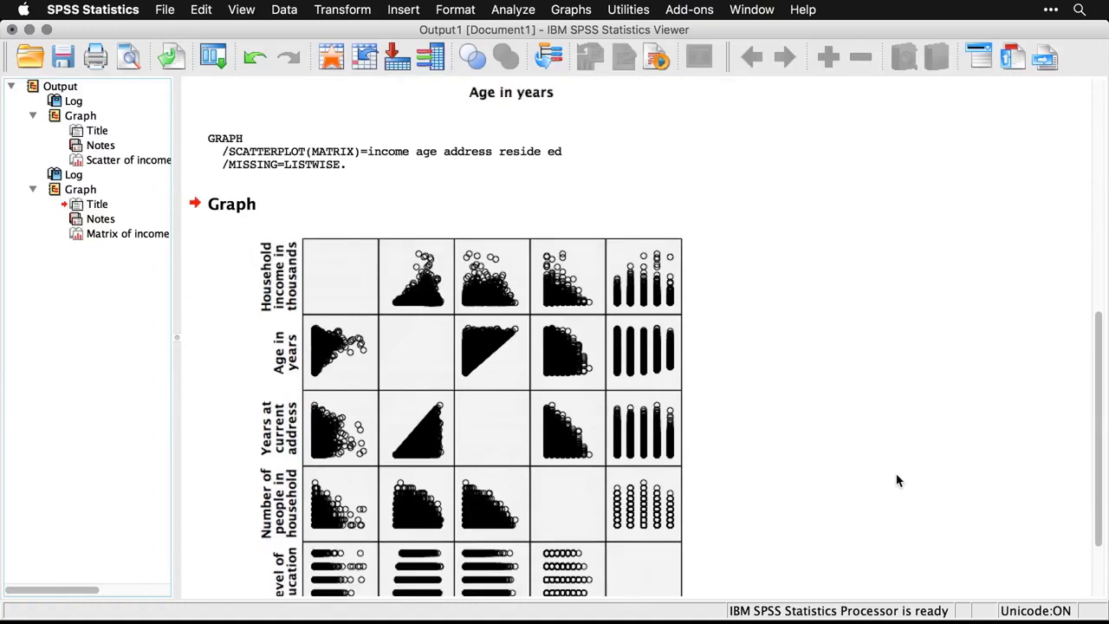
pyautogui.scroll(-3, 897, 480)
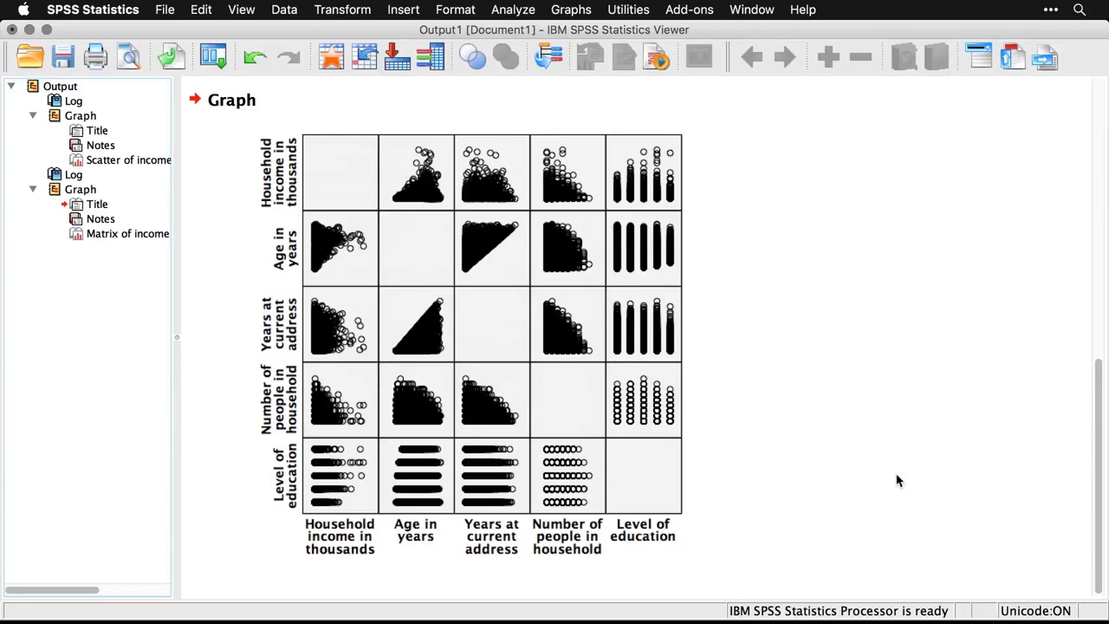
pyautogui.click(582, 452)
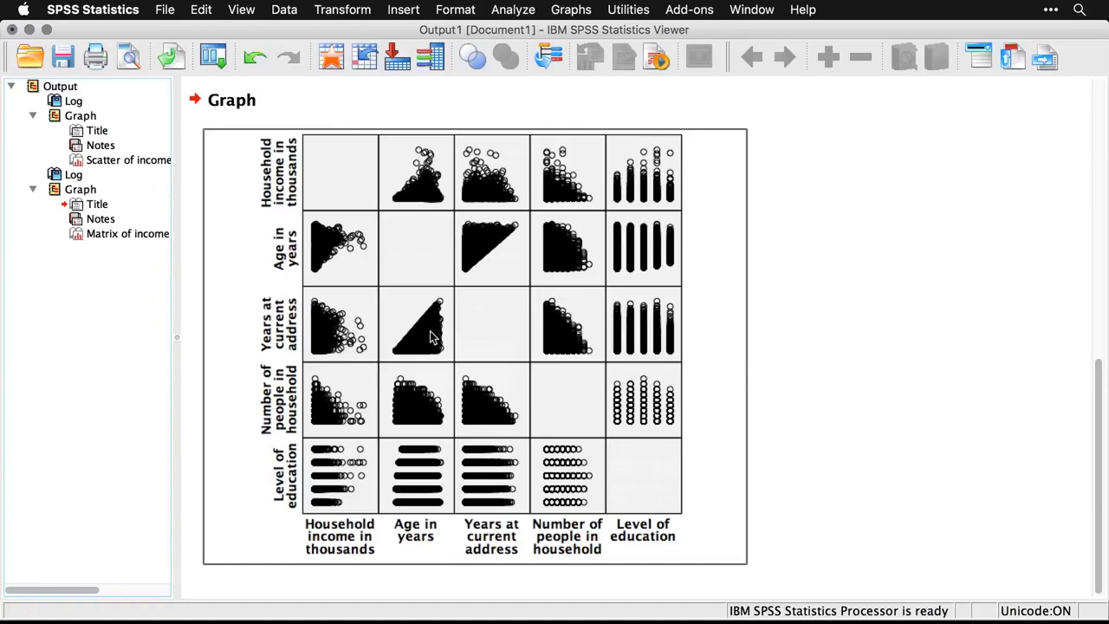
pyautogui.click(571, 9)
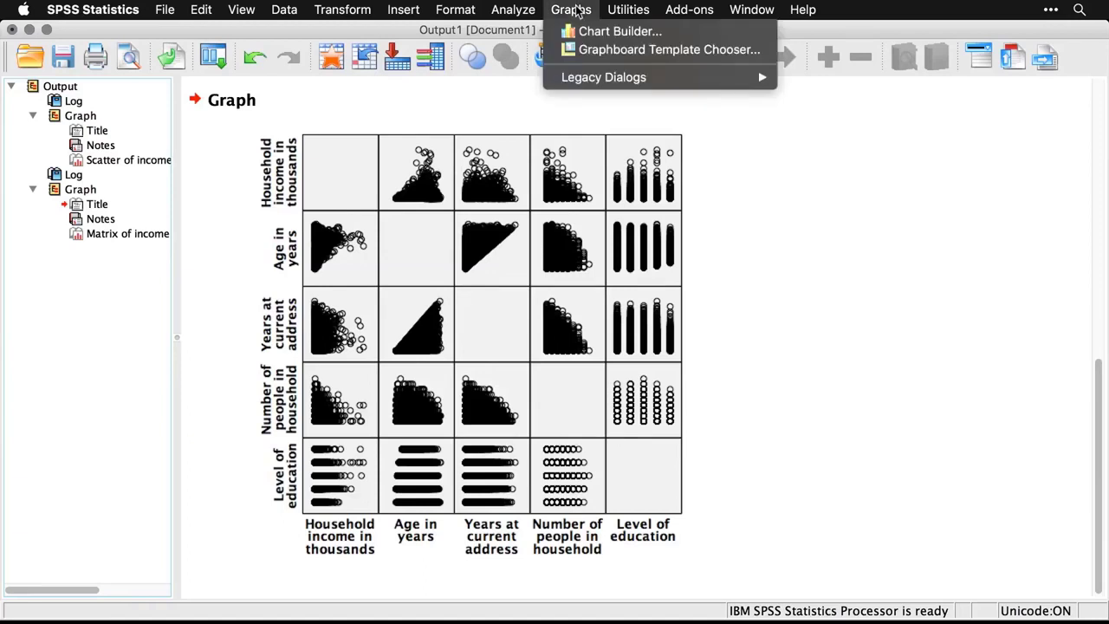
pyautogui.moveTo(597, 77)
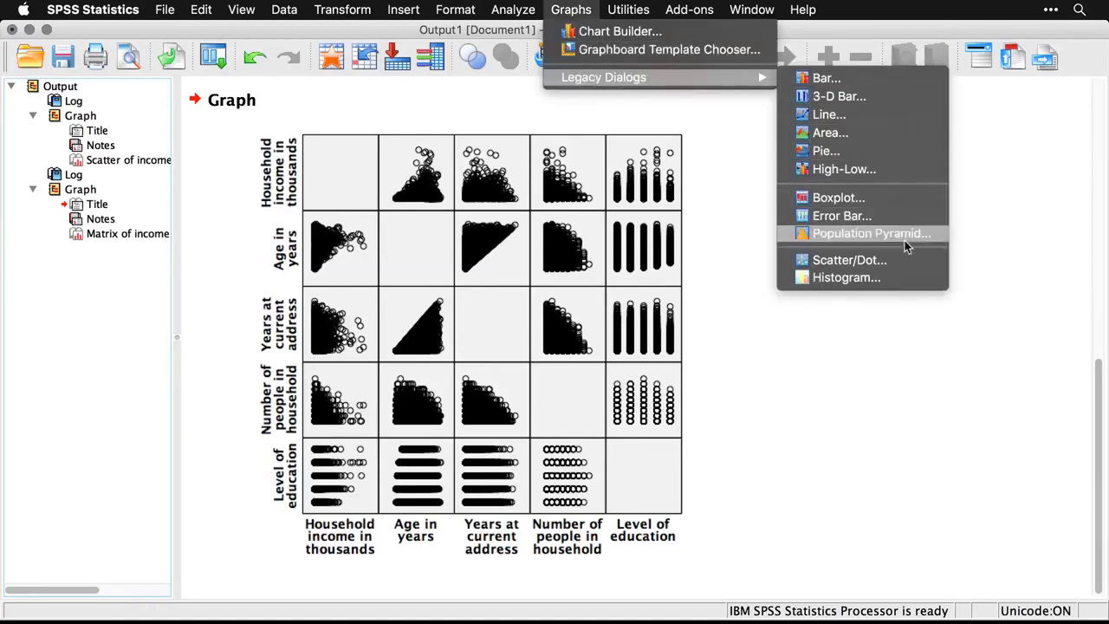
pyautogui.click(908, 264)
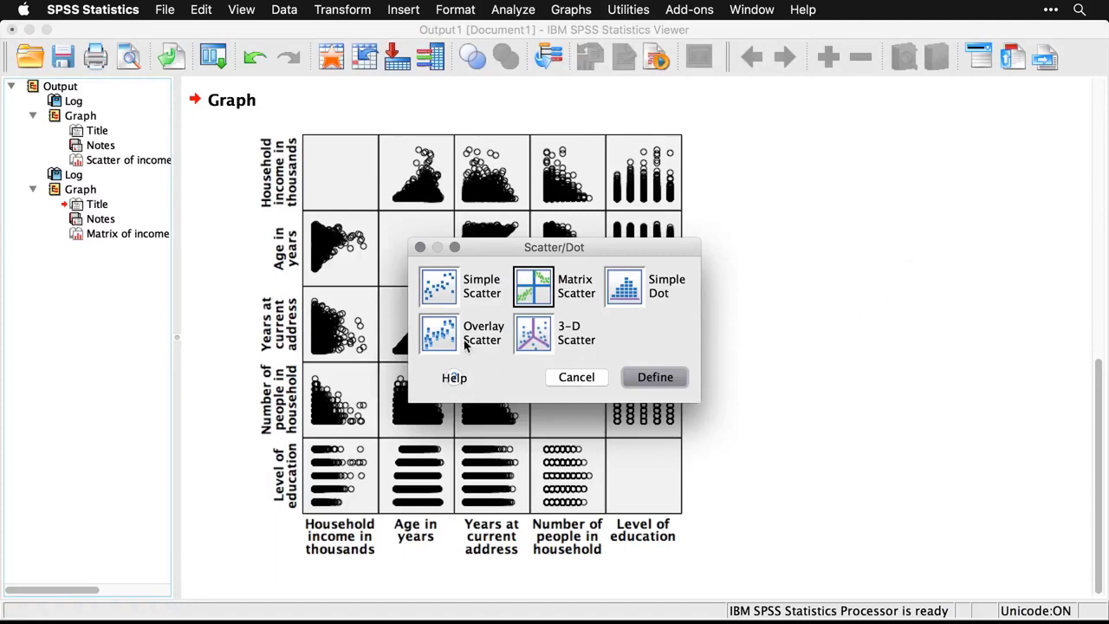
pyautogui.click(542, 343)
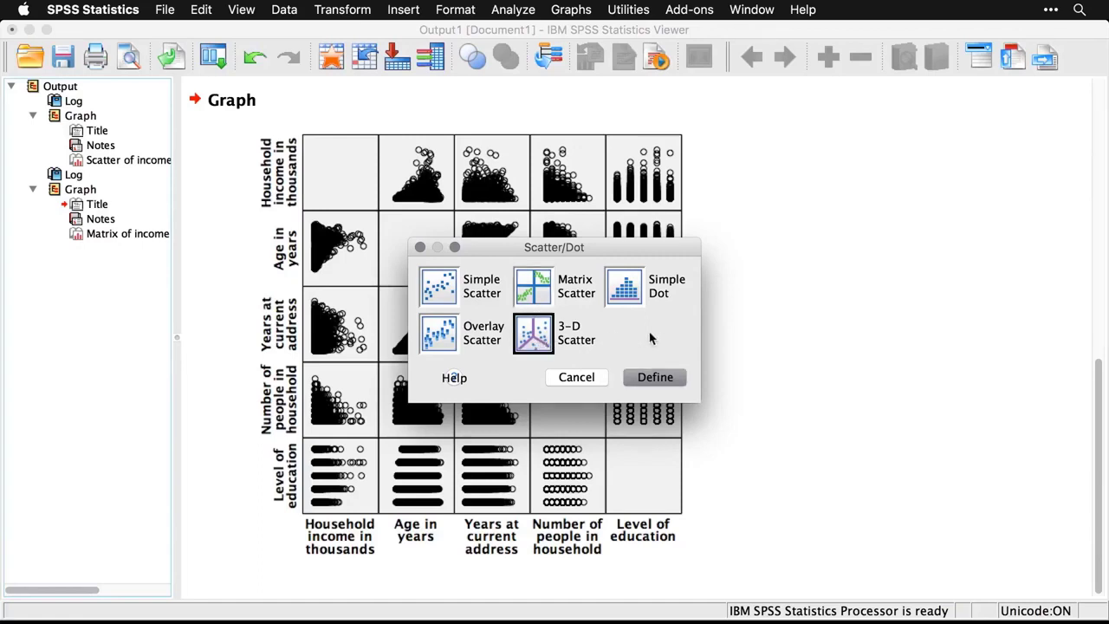
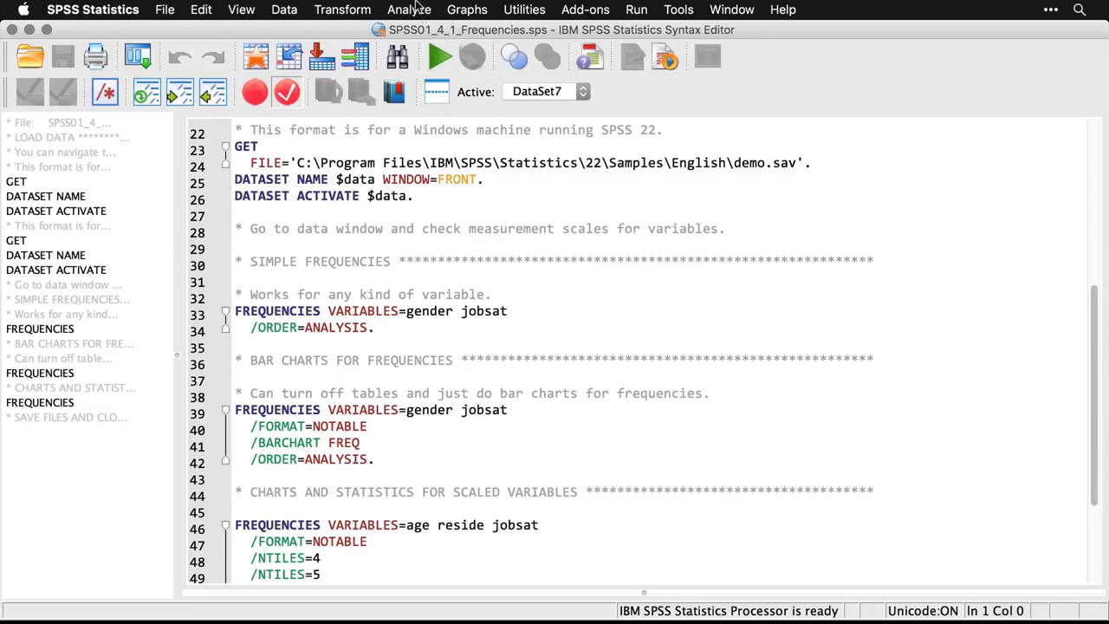
# Run a Frequencies analysis with frequency tables for Gender and Job satisfaction, and review the resulting tables.
pyautogui.click(416, 8)
pyautogui.moveTo(417, 53)
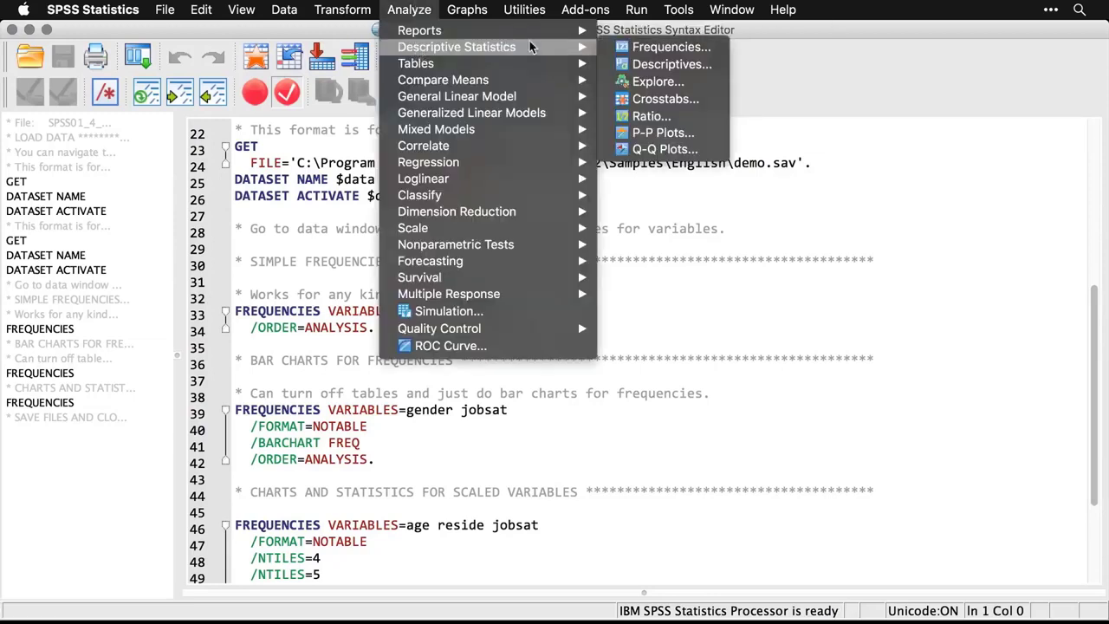
pyautogui.click(638, 48)
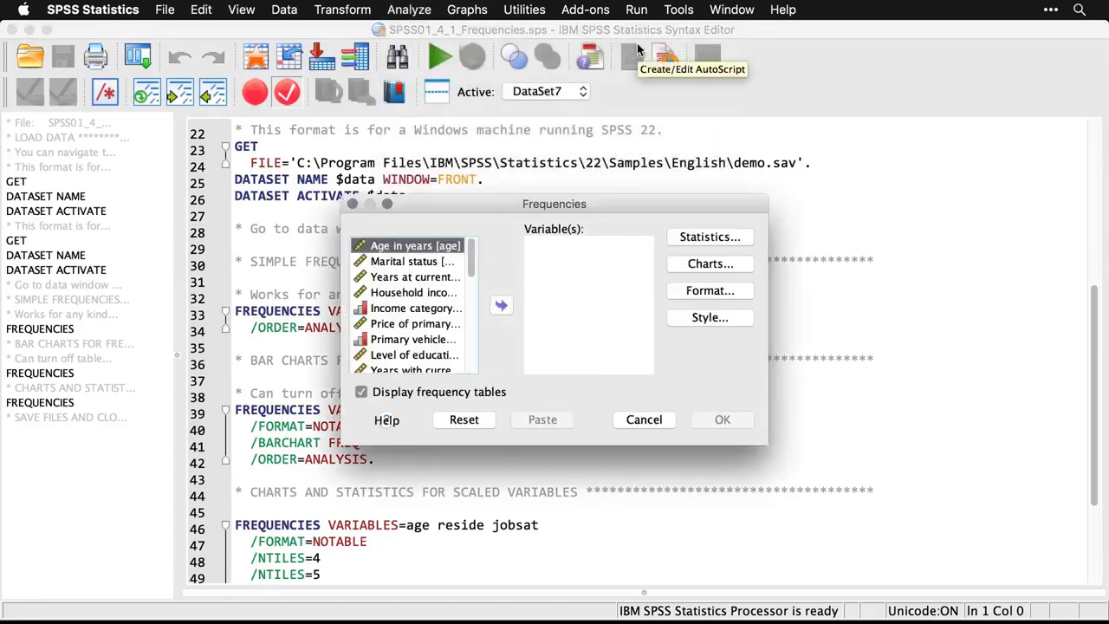
pyautogui.click(475, 349)
pyautogui.doubleClick(414, 308)
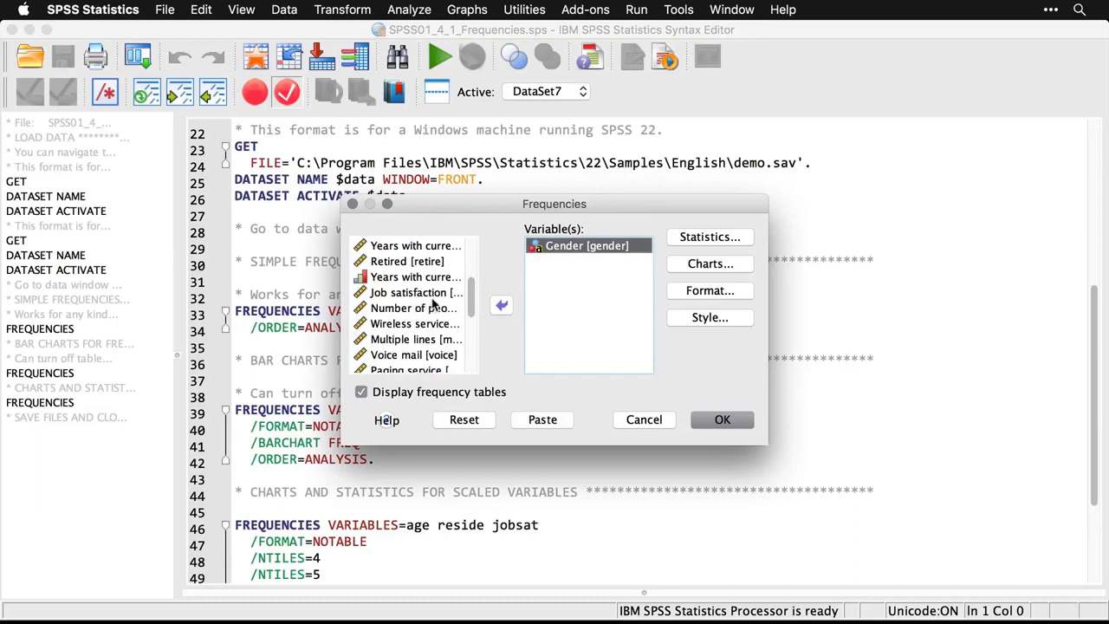
pyautogui.click(423, 294)
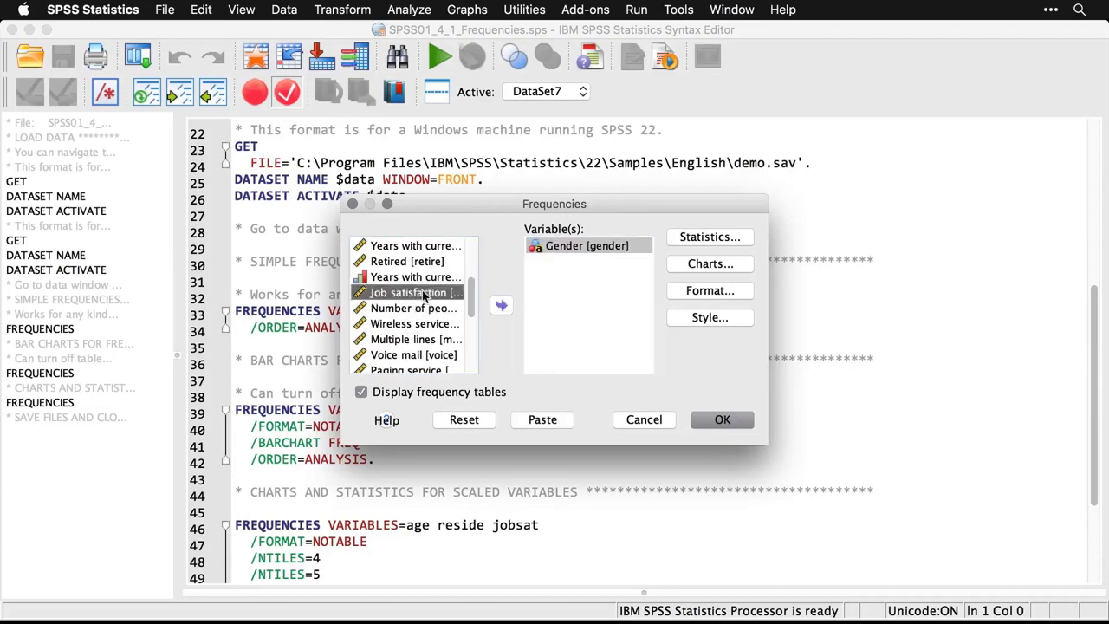
pyautogui.doubleClick(424, 295)
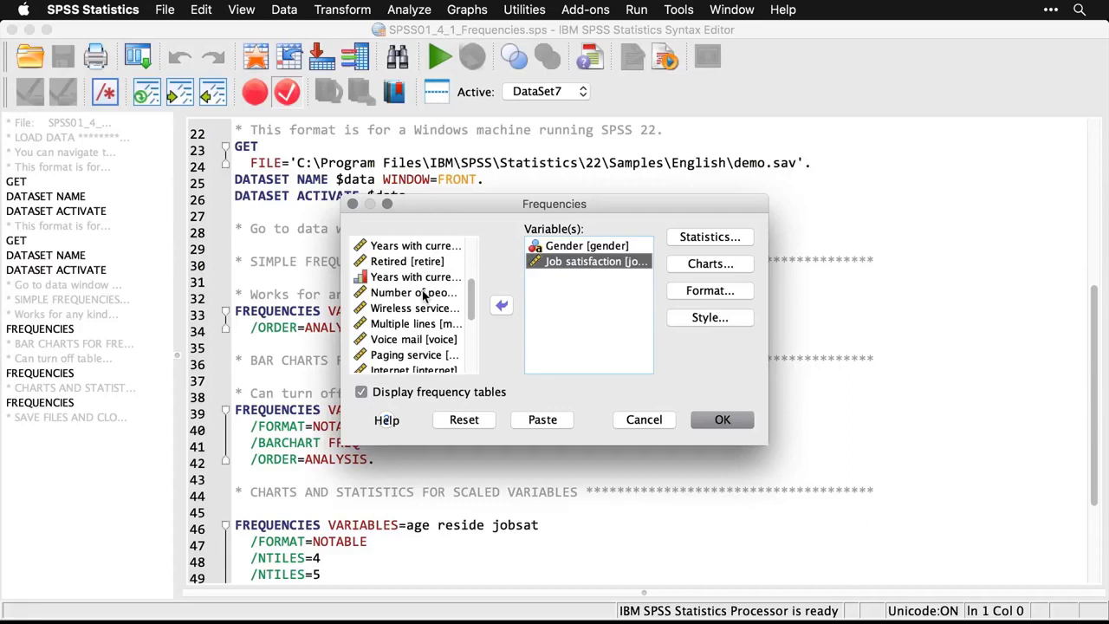
pyautogui.click(723, 420)
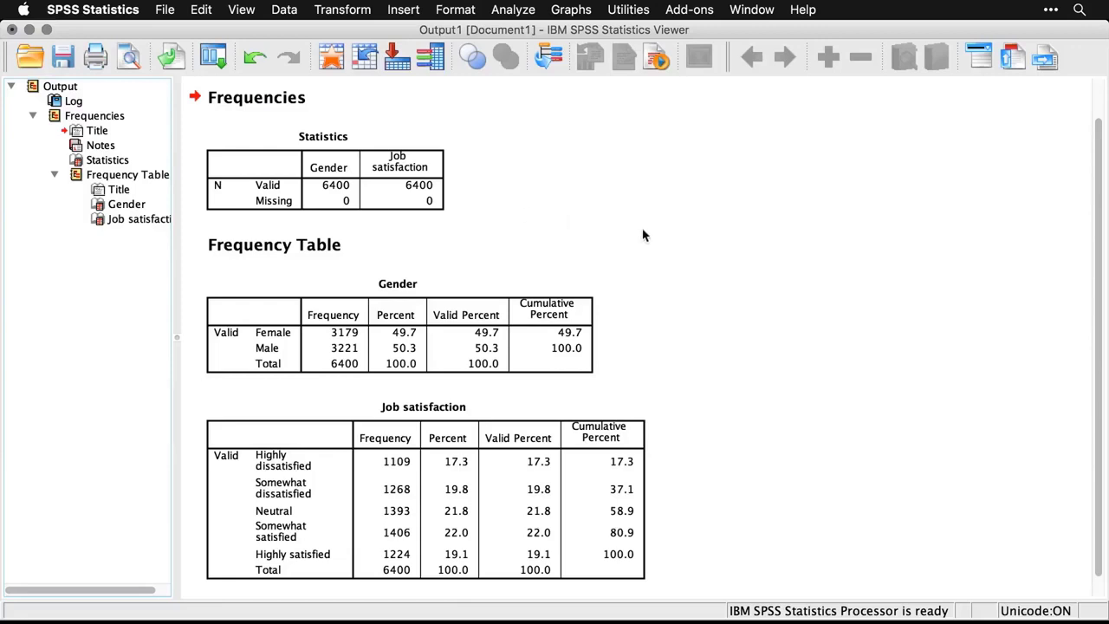
pyautogui.scroll(-1, 691, 340)
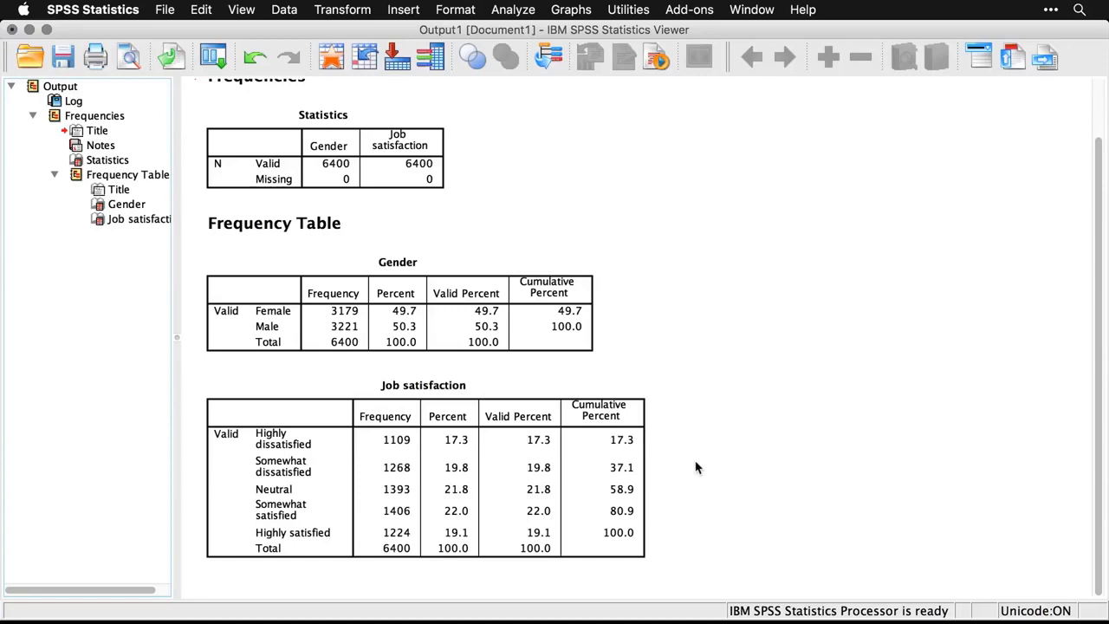
pyautogui.click(584, 468)
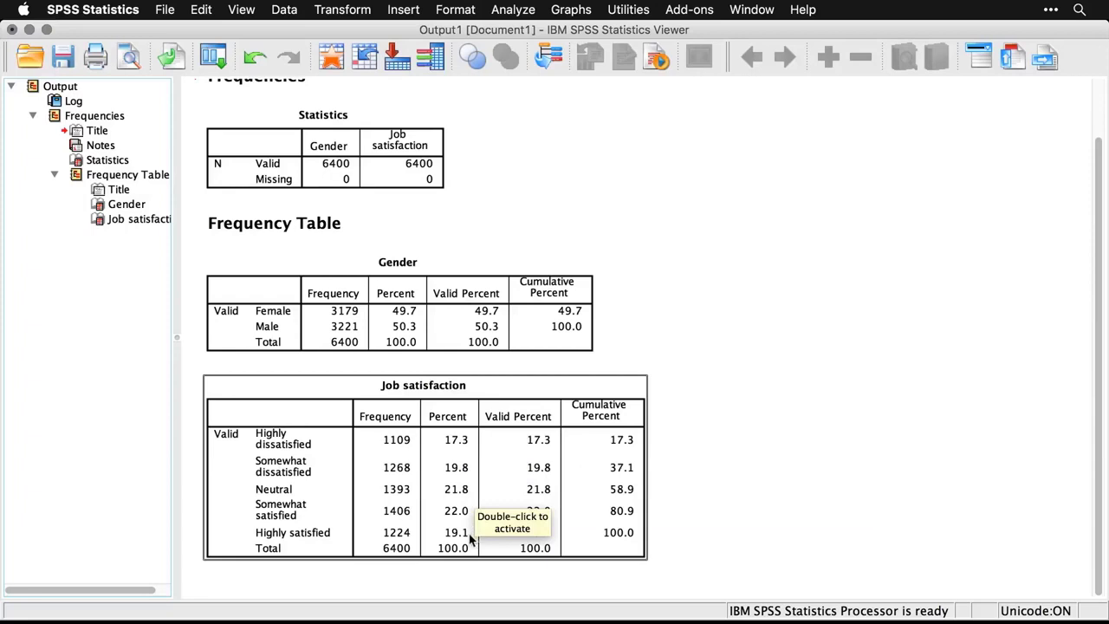
pyautogui.click(762, 499)
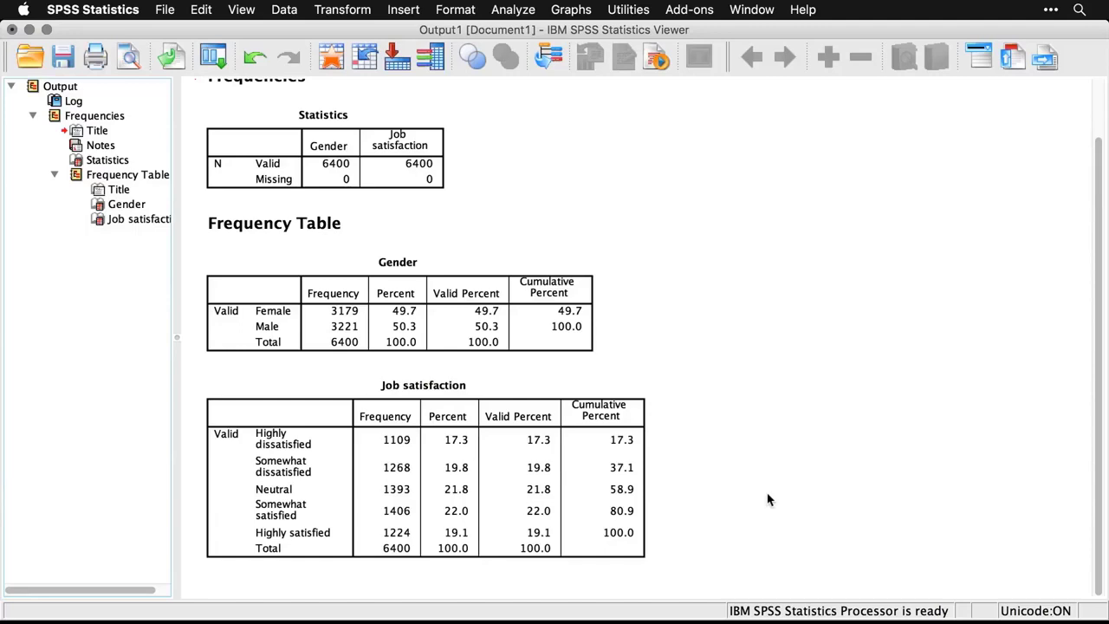
# Return to the syntax file, recall the Frequencies dialog for Gender and Job satisfaction, and turn off the frequency tables.
pyautogui.press('super+grave')
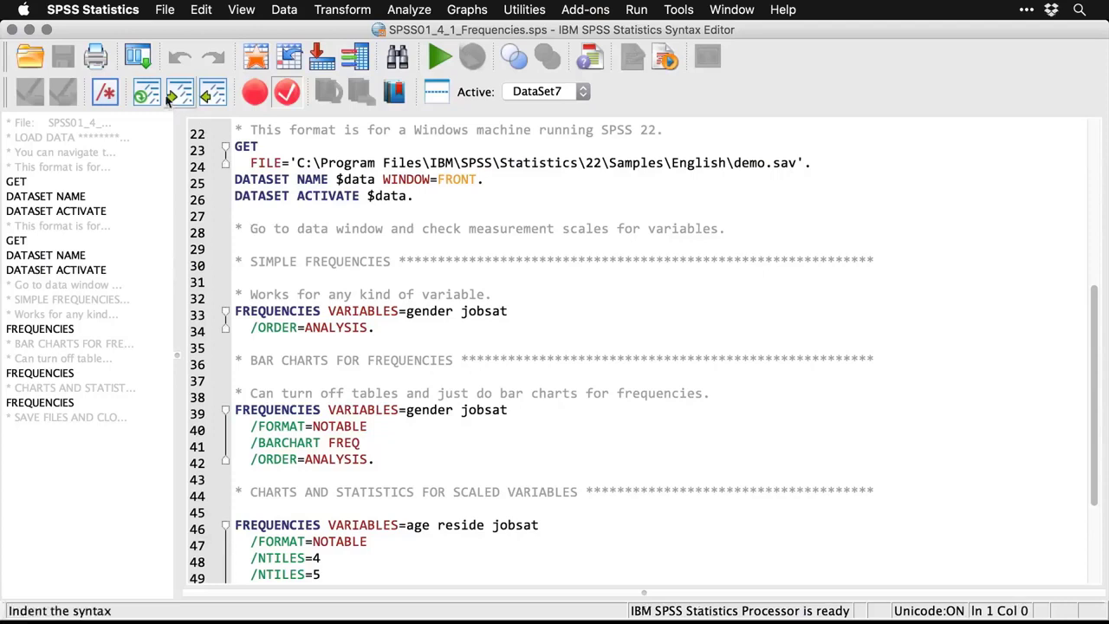
pyautogui.click(142, 58)
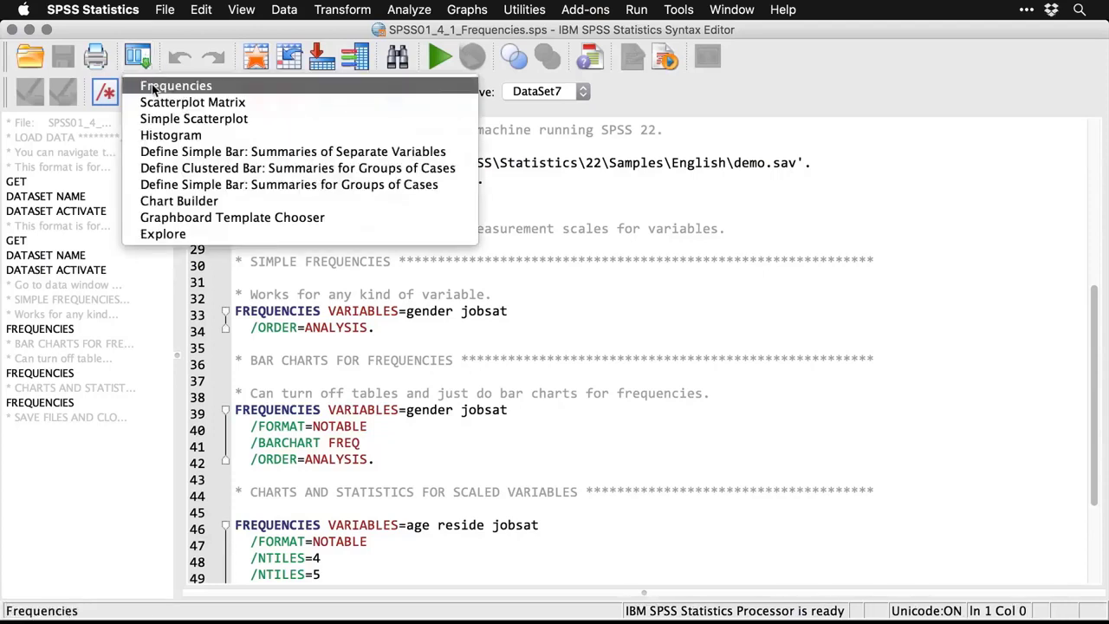
pyautogui.click(152, 85)
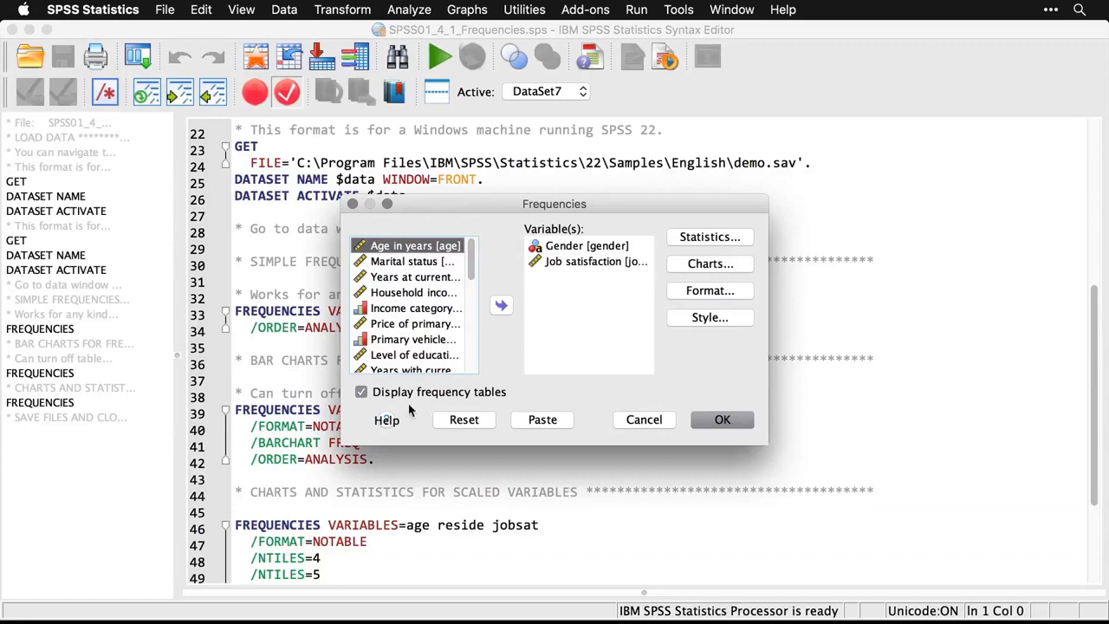
pyautogui.click(362, 391)
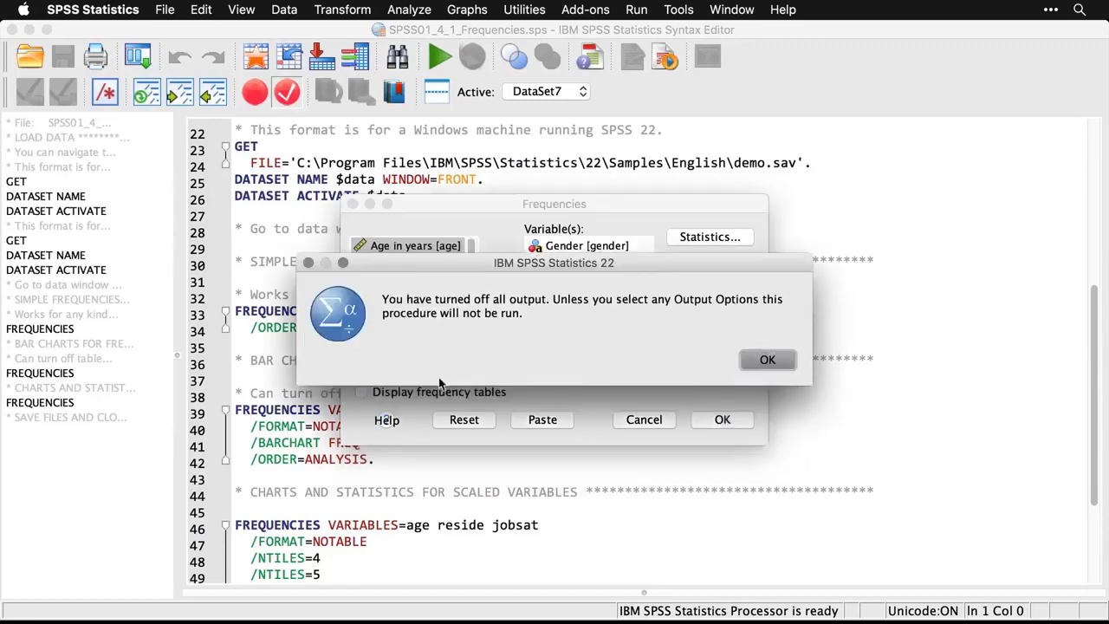
pyautogui.click(781, 357)
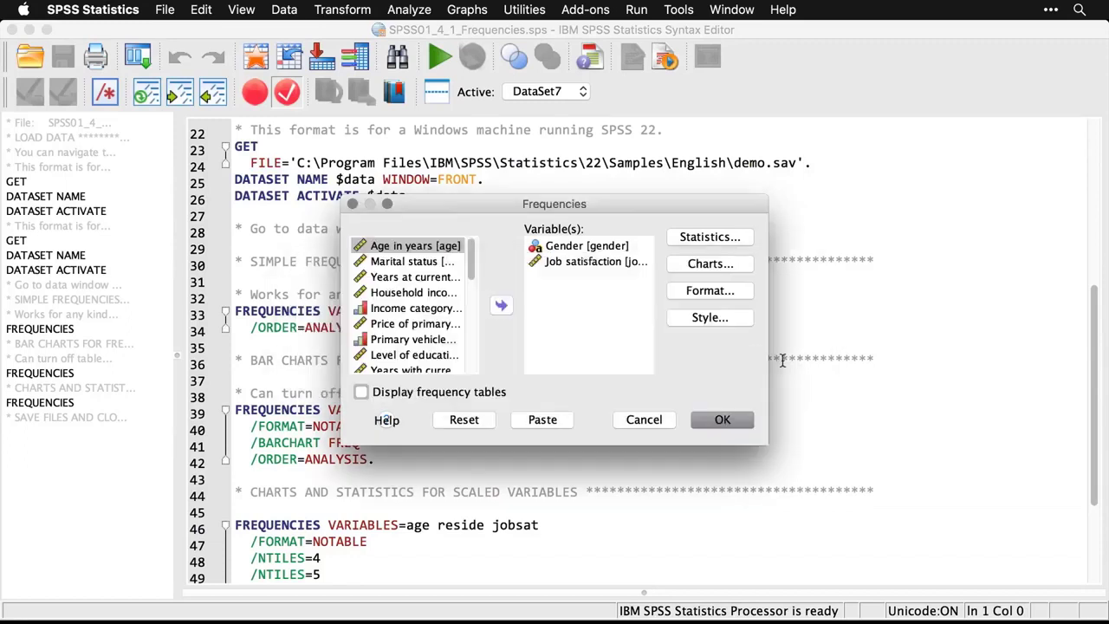
# Set the Frequencies charts to bar charts, run the analysis, and review the Gender and Job satisfaction charts.
pyautogui.click(723, 271)
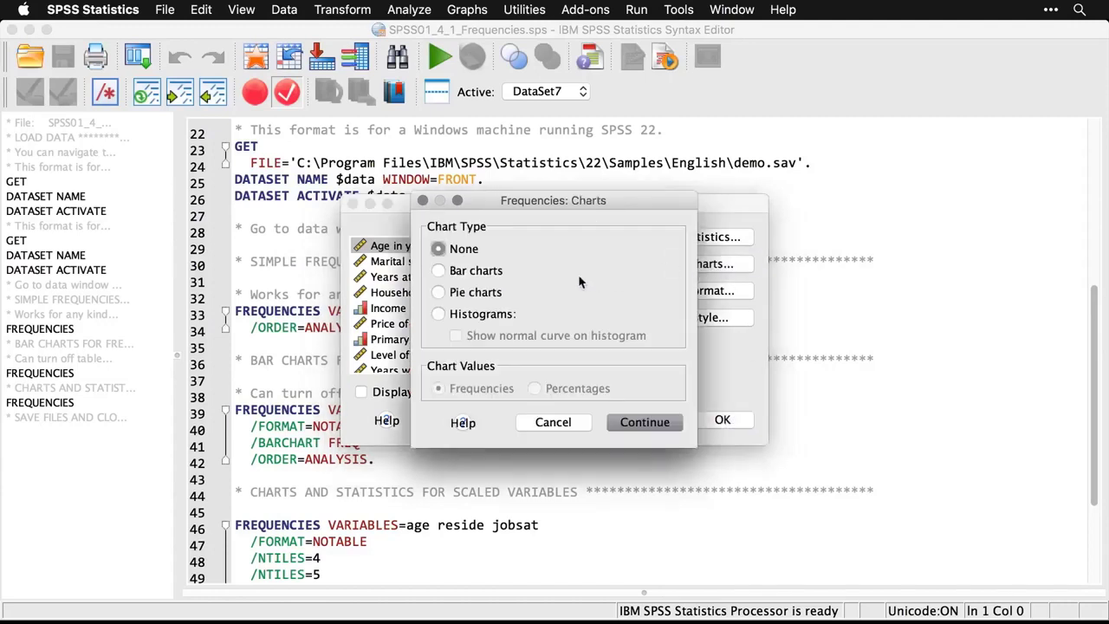
pyautogui.click(438, 271)
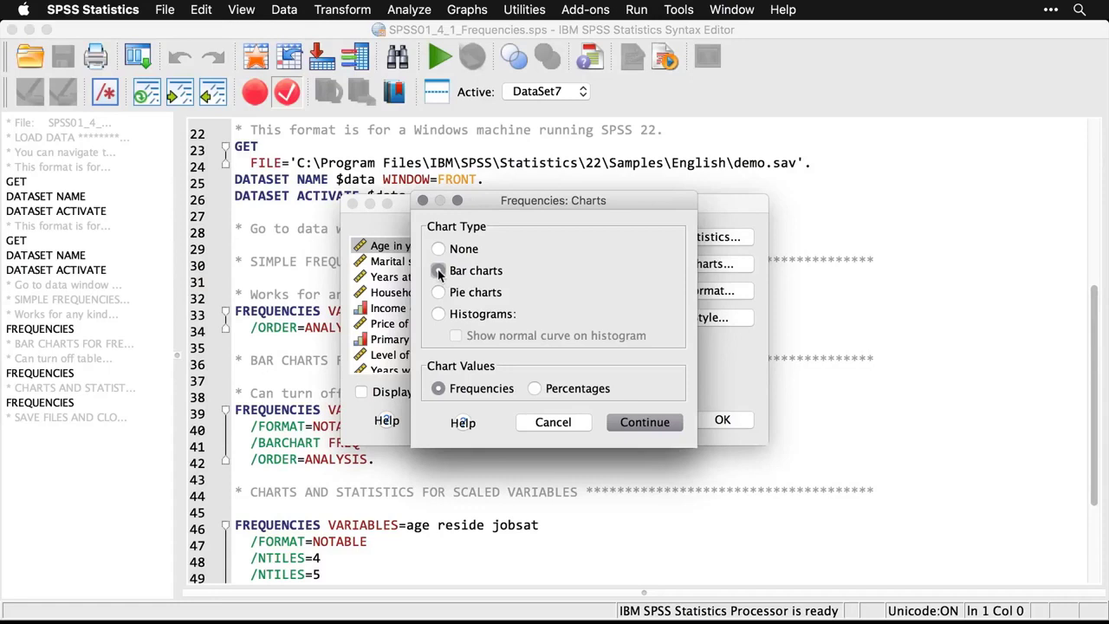
pyautogui.click(657, 422)
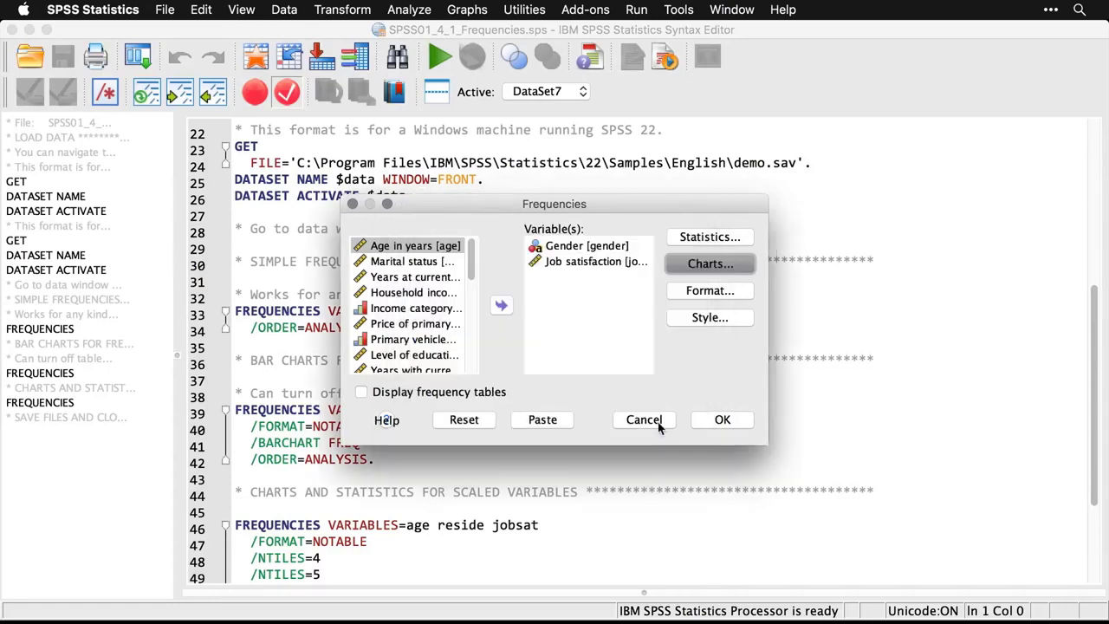
pyautogui.click(730, 421)
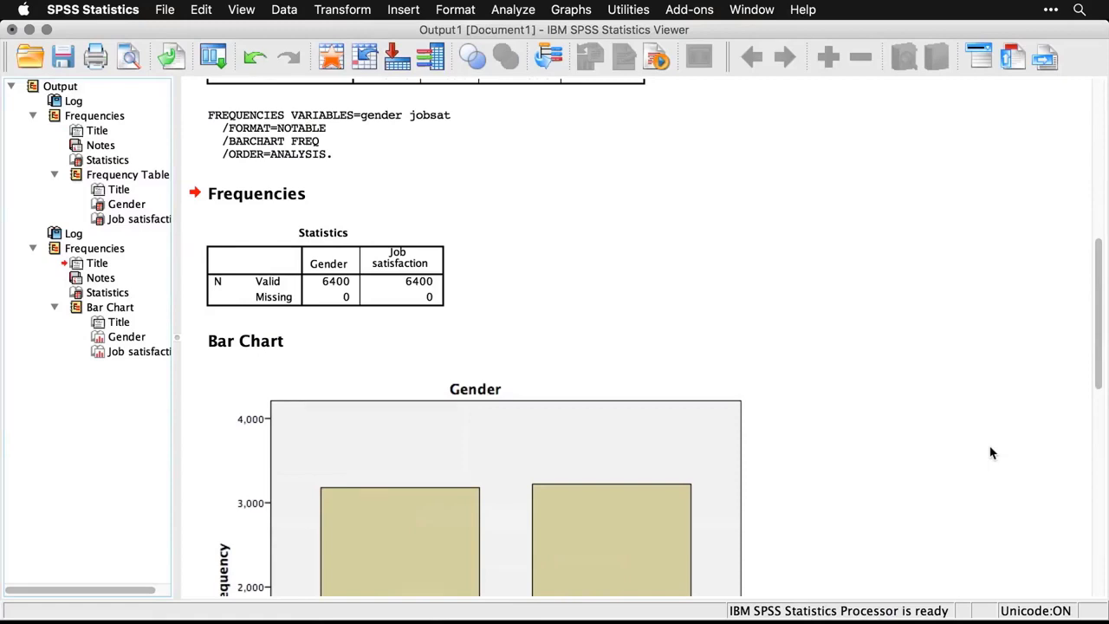
pyautogui.scroll(-5, 992, 452)
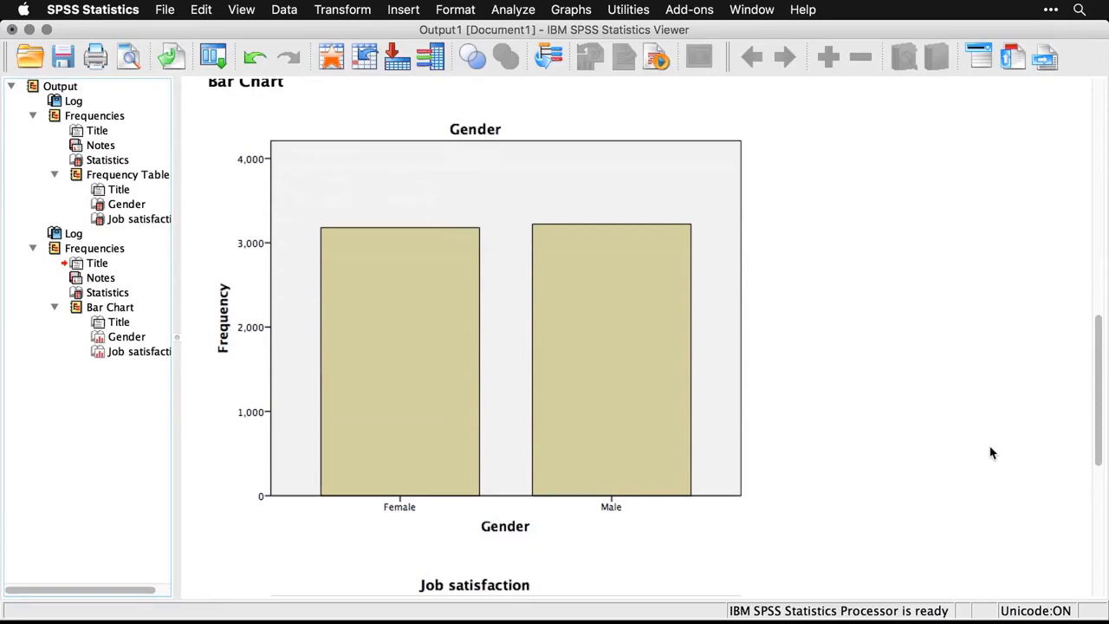
pyautogui.scroll(-6, 992, 452)
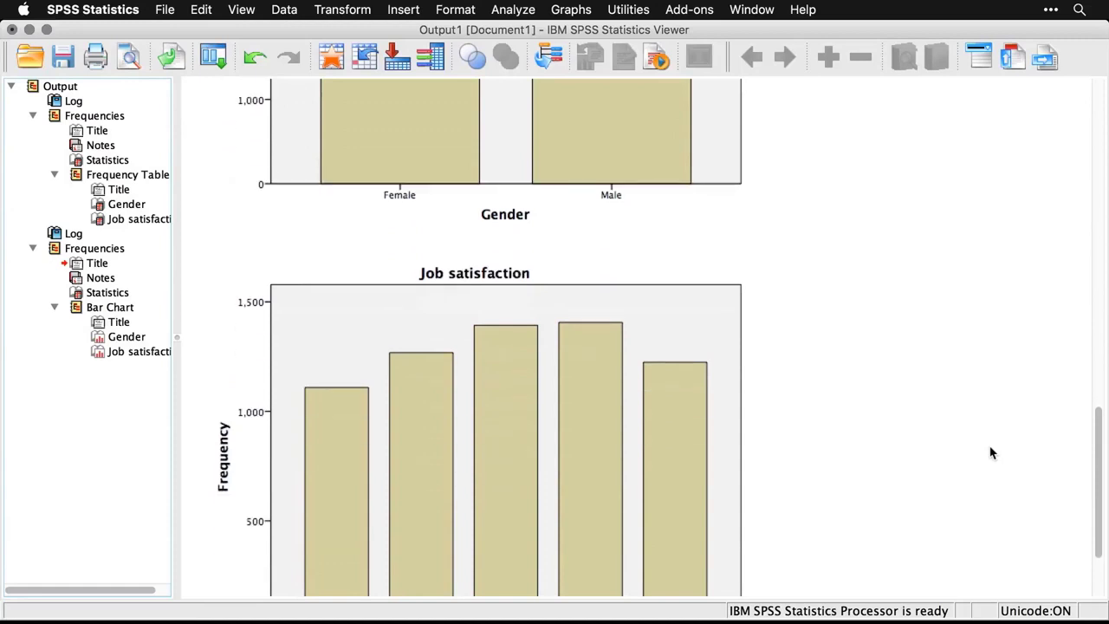
pyautogui.scroll(-3, 992, 452)
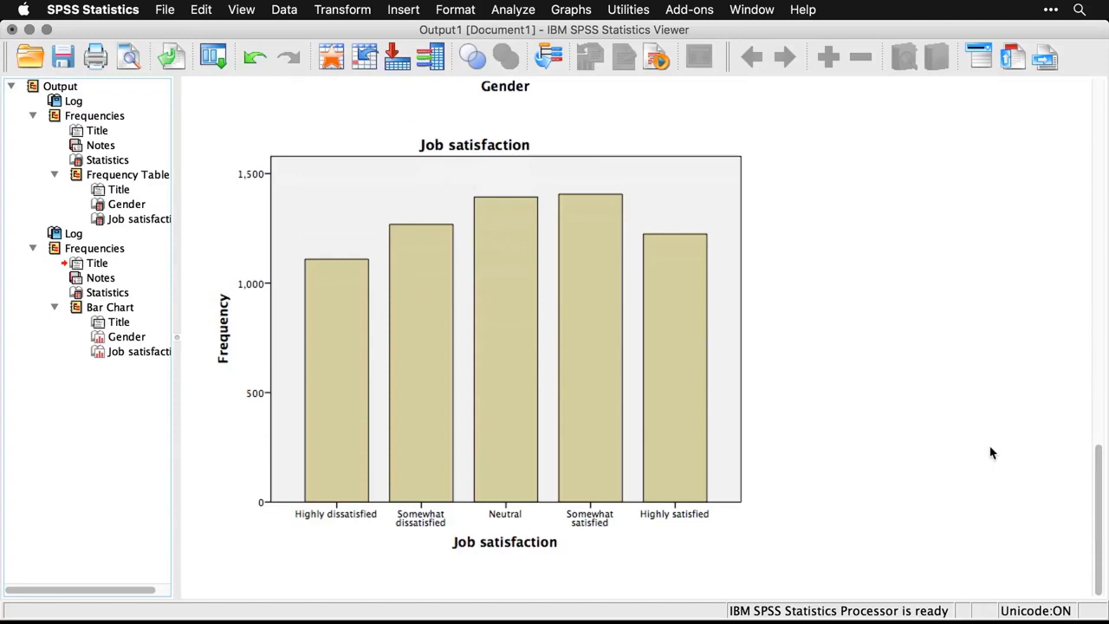
# Return to the syntax file, bring up the Frequencies dialog, and reset it to its default settings.
pyautogui.press('super+grave')
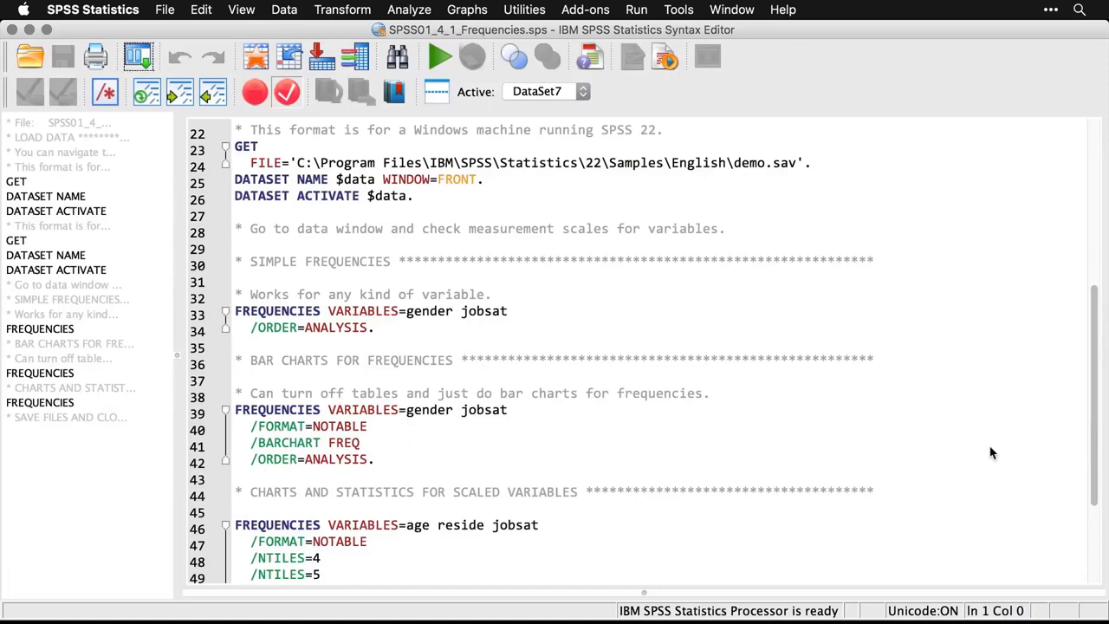
pyautogui.scroll(-5, 991, 450)
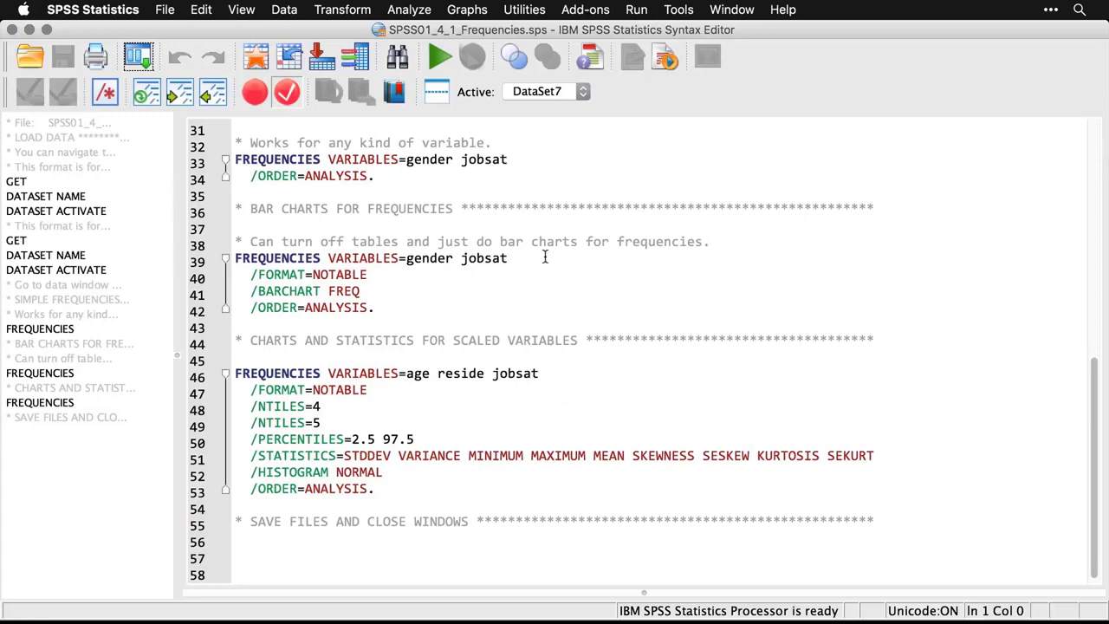
pyautogui.click(419, 9)
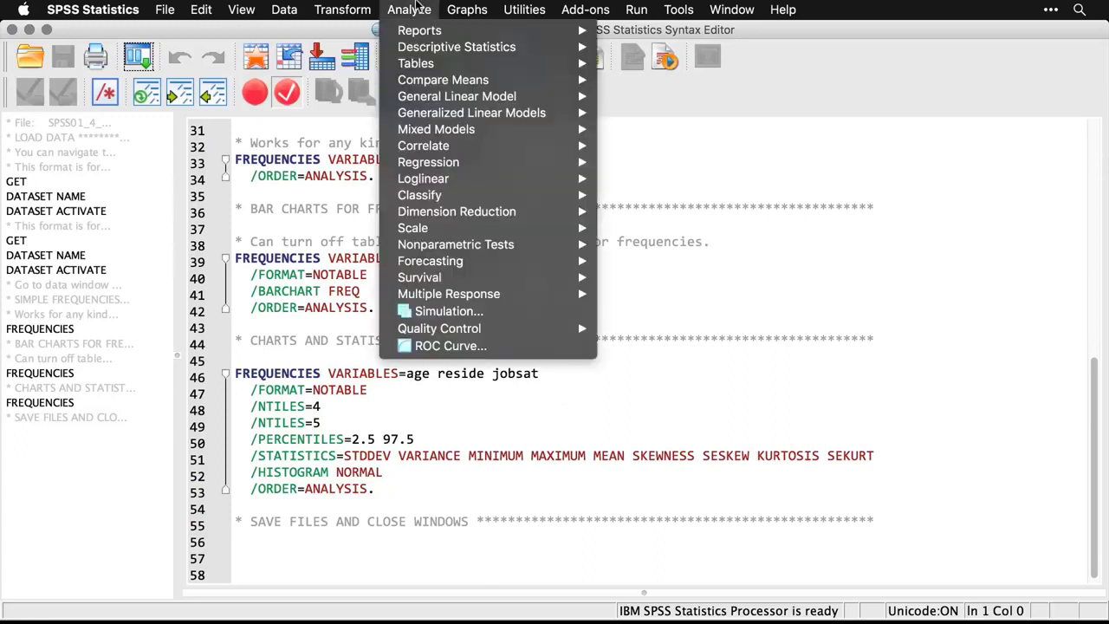
pyautogui.moveTo(424, 39)
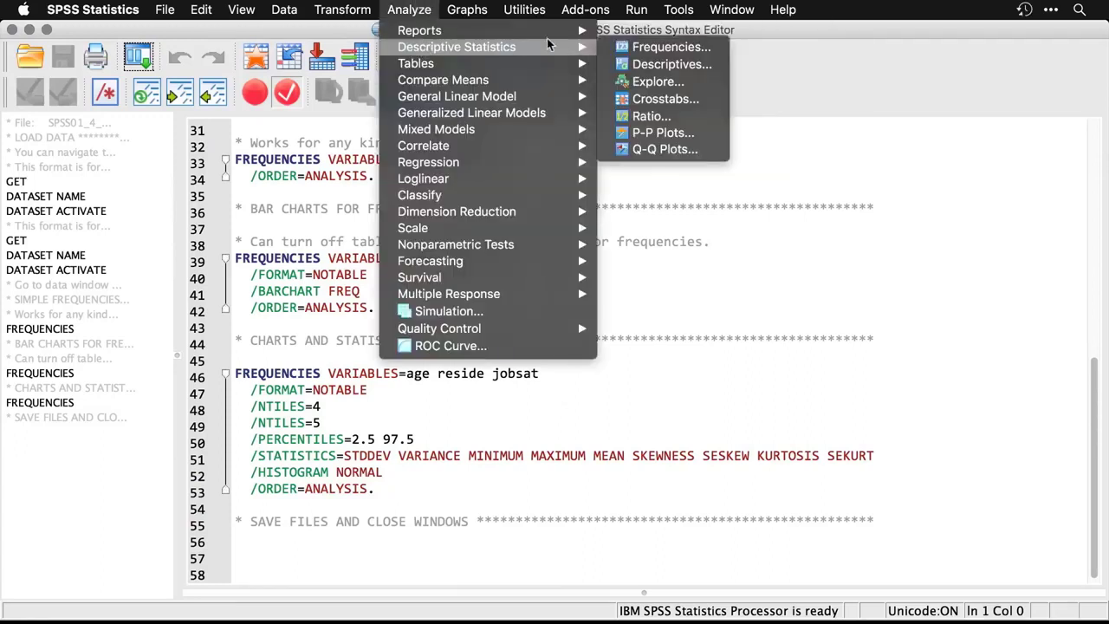
pyautogui.click(668, 50)
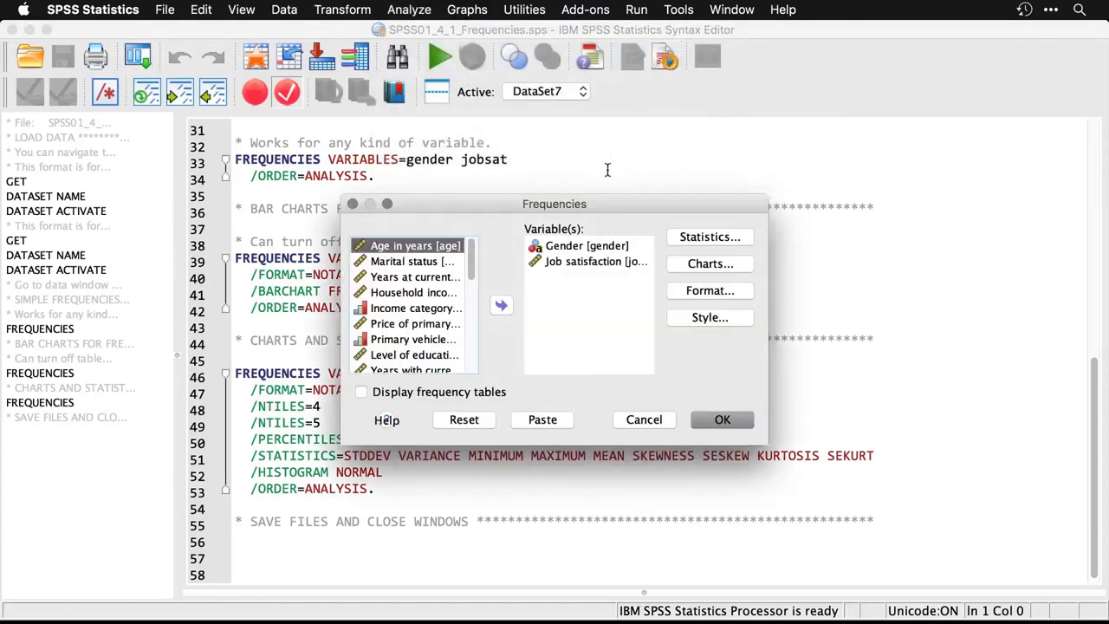
pyautogui.moveTo(584, 205)
pyautogui.mouseDown()
pyautogui.moveTo(899, 220)
pyautogui.moveTo(595, 212)
pyautogui.mouseUp()
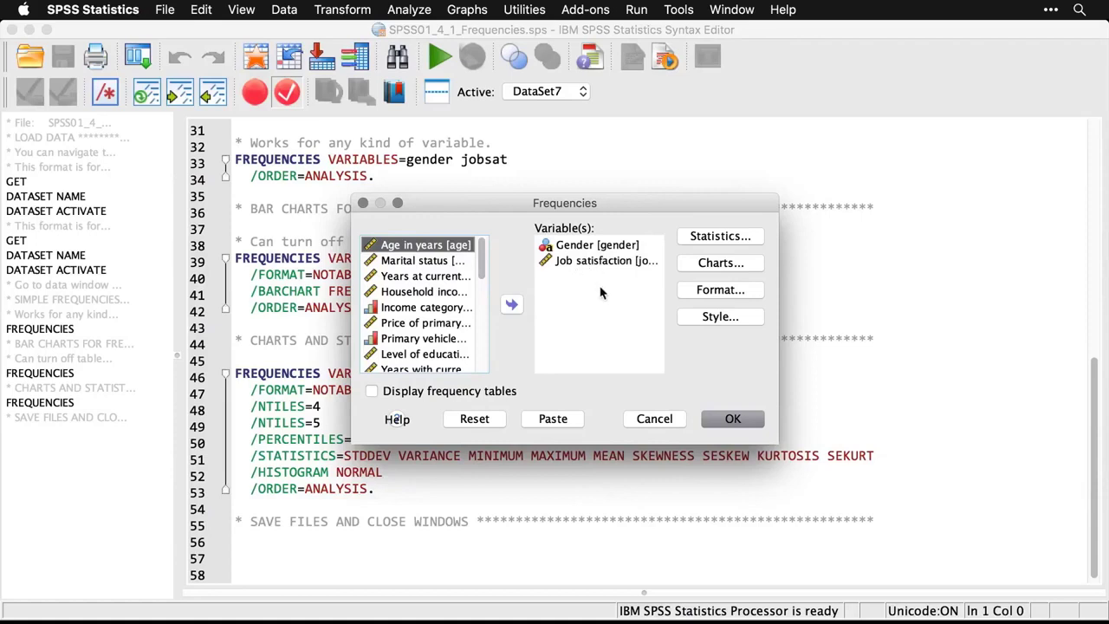
pyautogui.click(485, 422)
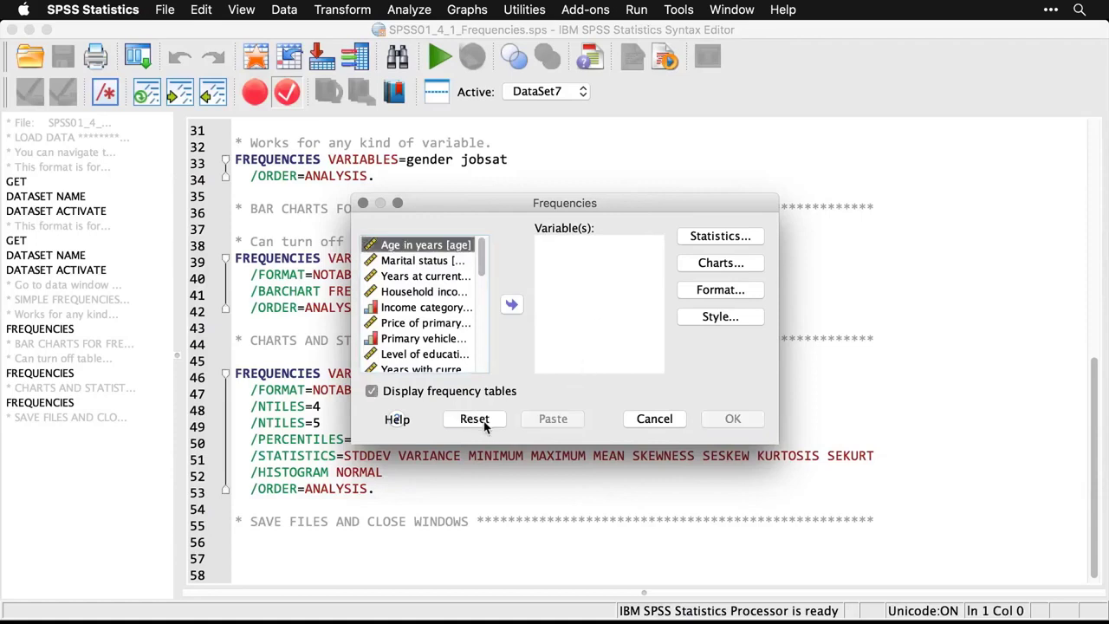
# Add Age in years, Years at current address, and Job satisfaction as the variables of the Frequencies analysis.
pyautogui.doubleClick(435, 246)
pyautogui.moveTo(484, 201); pyautogui.dragTo(513, 202)
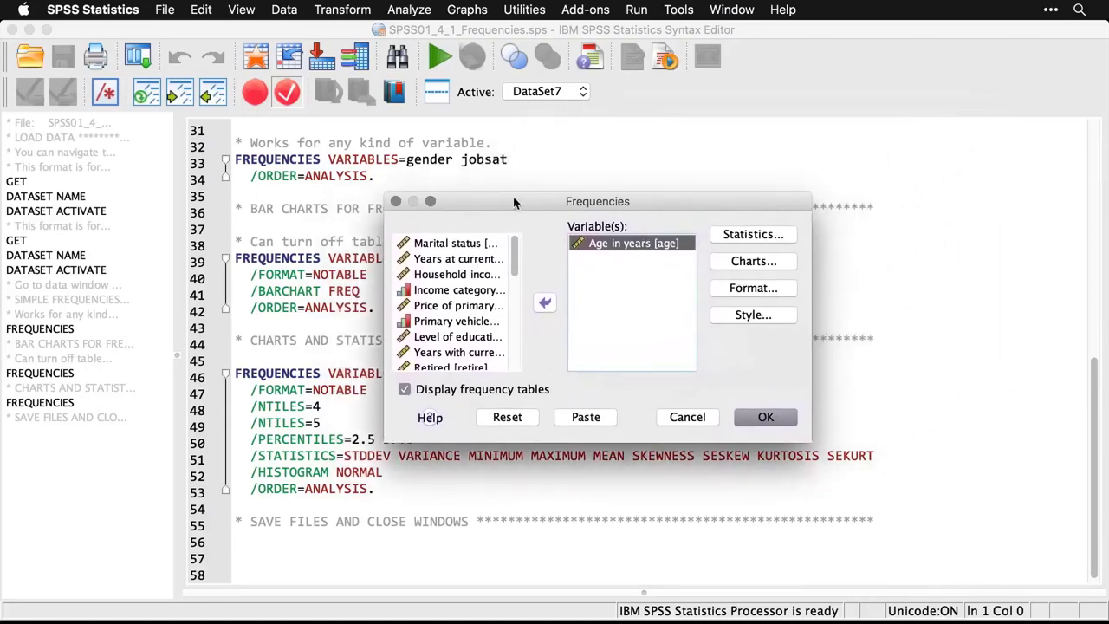
pyautogui.click(471, 262)
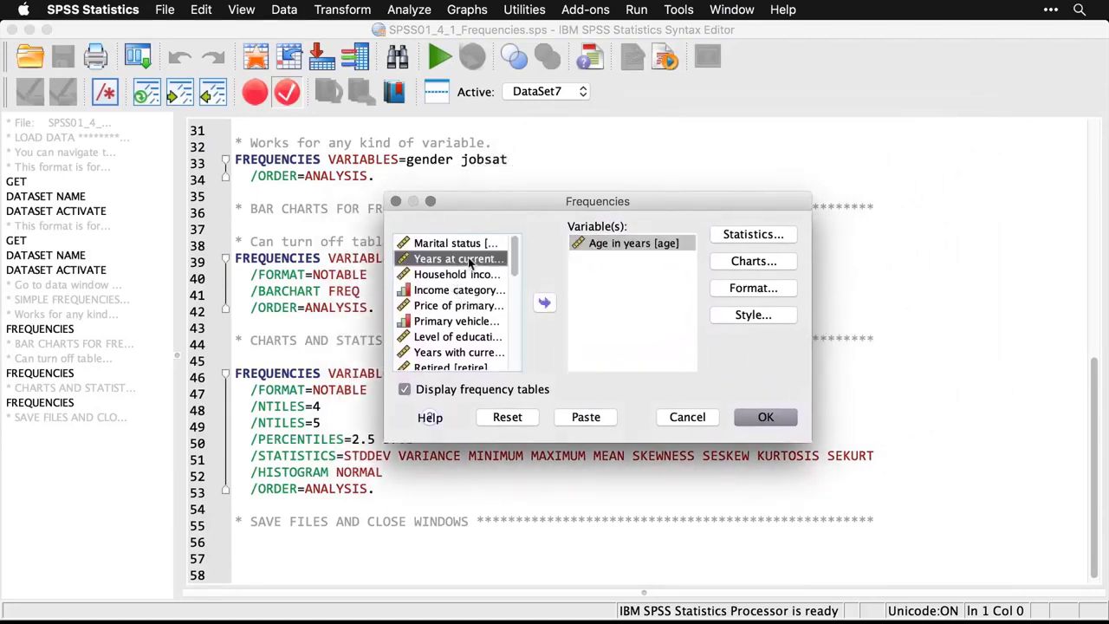
pyautogui.click(544, 301)
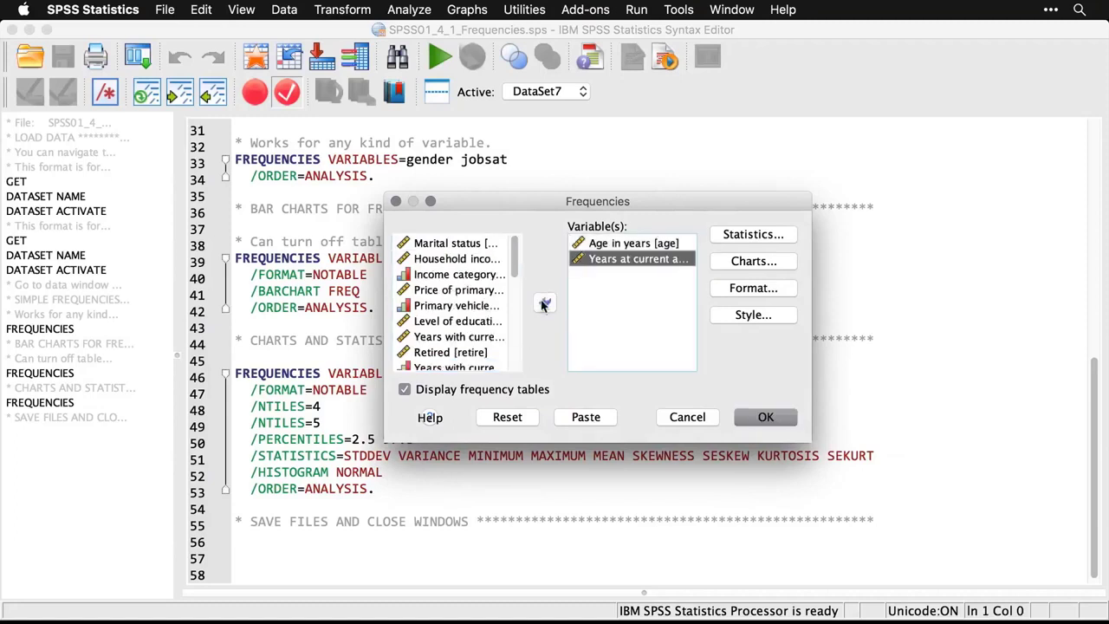
pyautogui.scroll(-4, 513, 277)
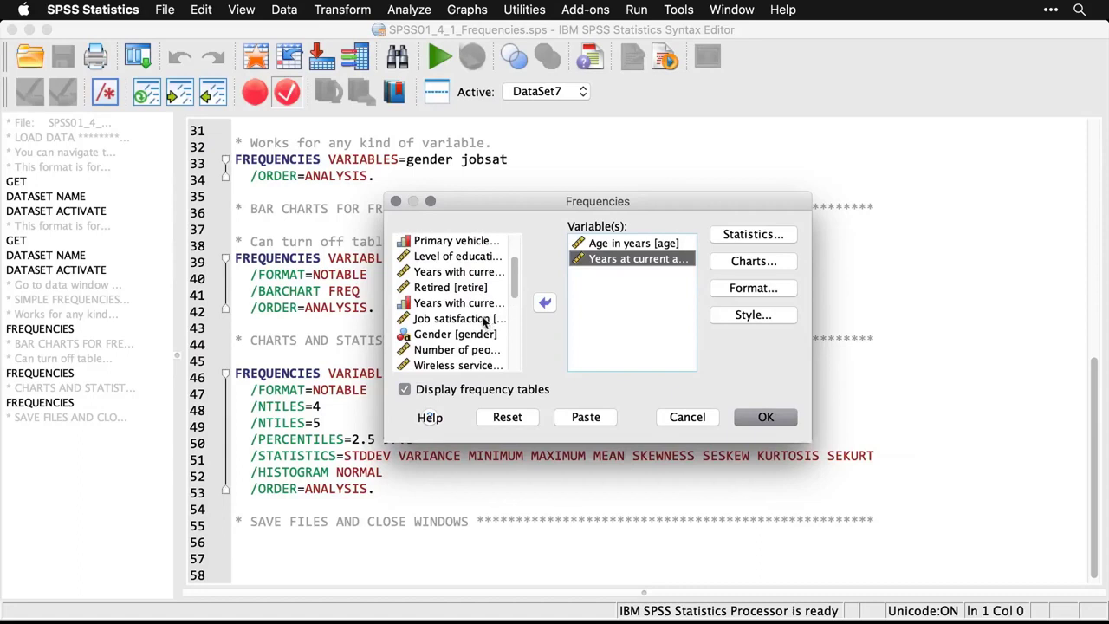
pyautogui.click(485, 319)
pyautogui.click(546, 304)
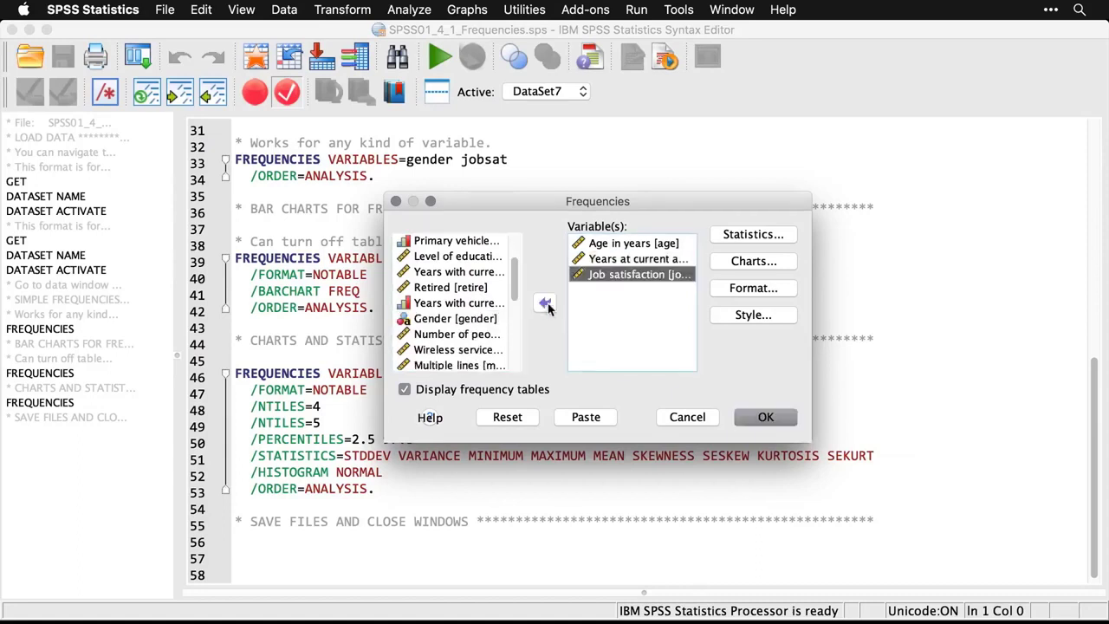
# In the Frequencies statistics, request the mean, quartiles, minimum, and maximum.
pyautogui.click(753, 235)
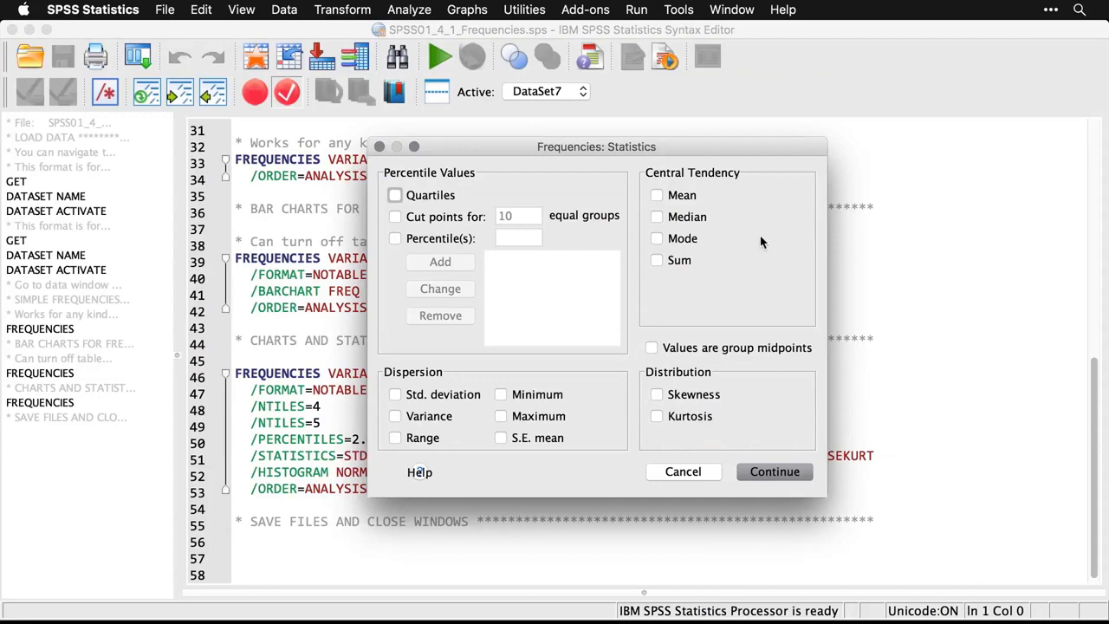
pyautogui.click(656, 195)
pyautogui.click(396, 196)
pyautogui.click(503, 395)
pyautogui.click(502, 417)
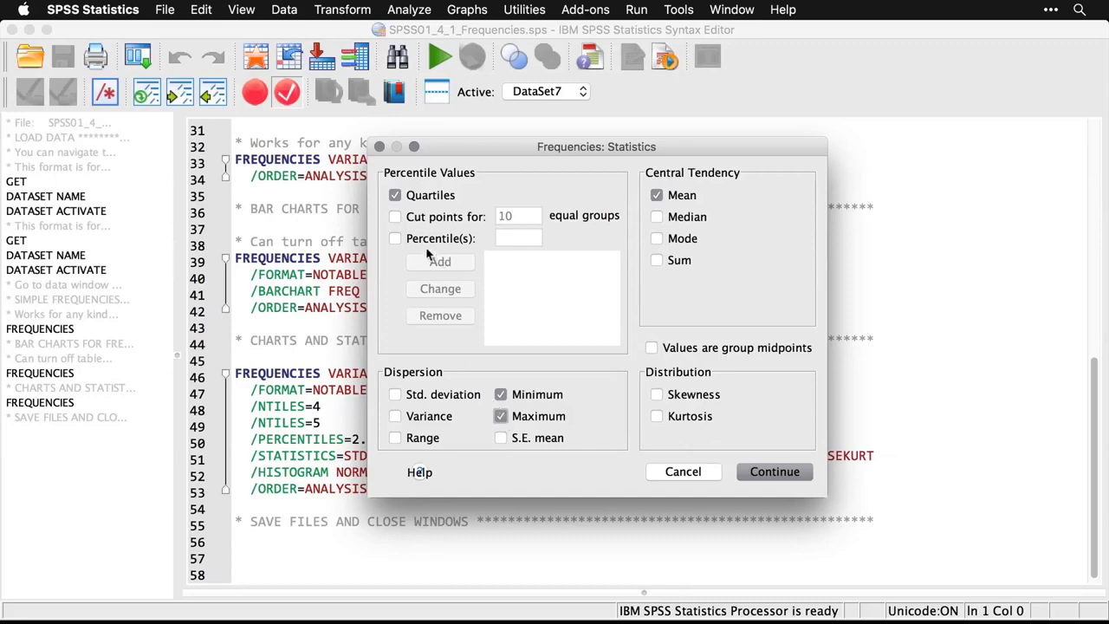
# Request percentile cut points for 5 equal groups.
pyautogui.click(395, 218)
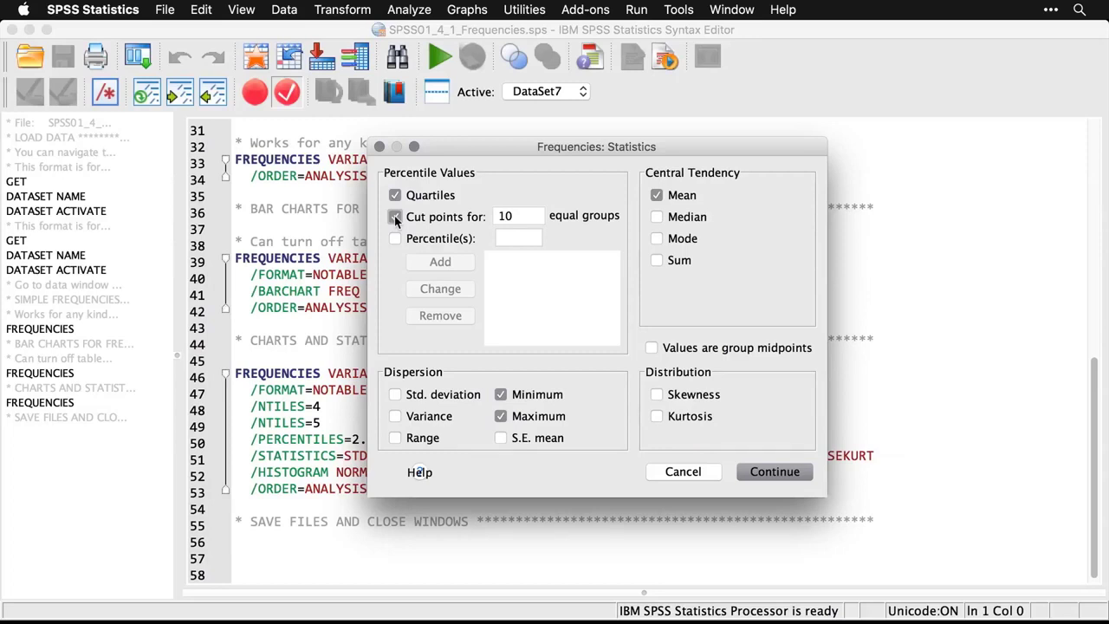
pyautogui.click(535, 218)
pyautogui.press('BackSpace')
pyautogui.press('BackSpace')
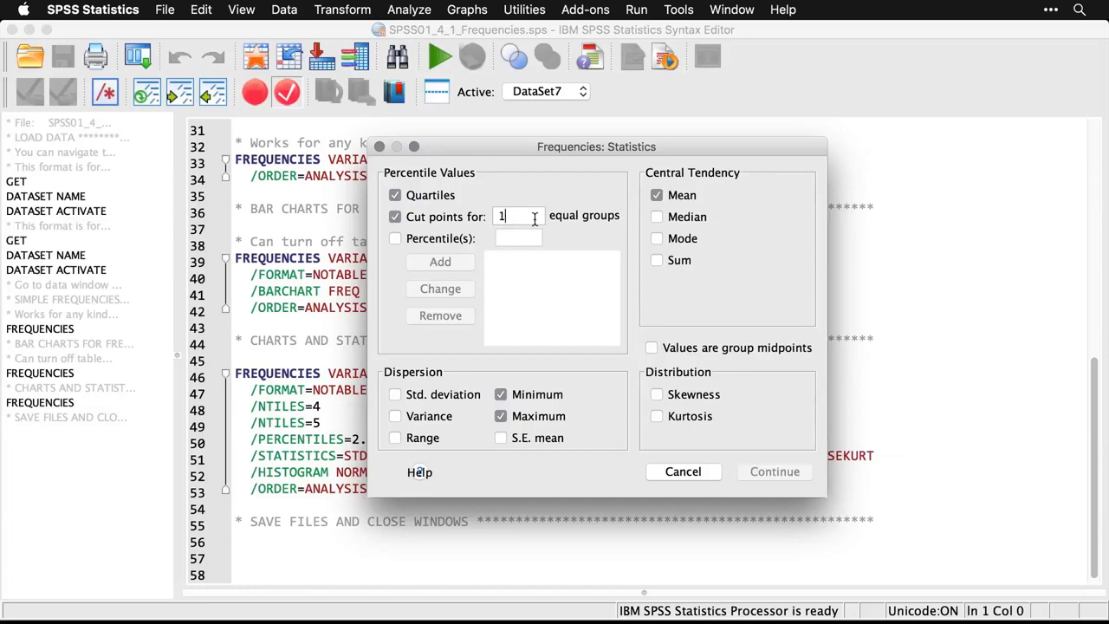
pyautogui.write('5')
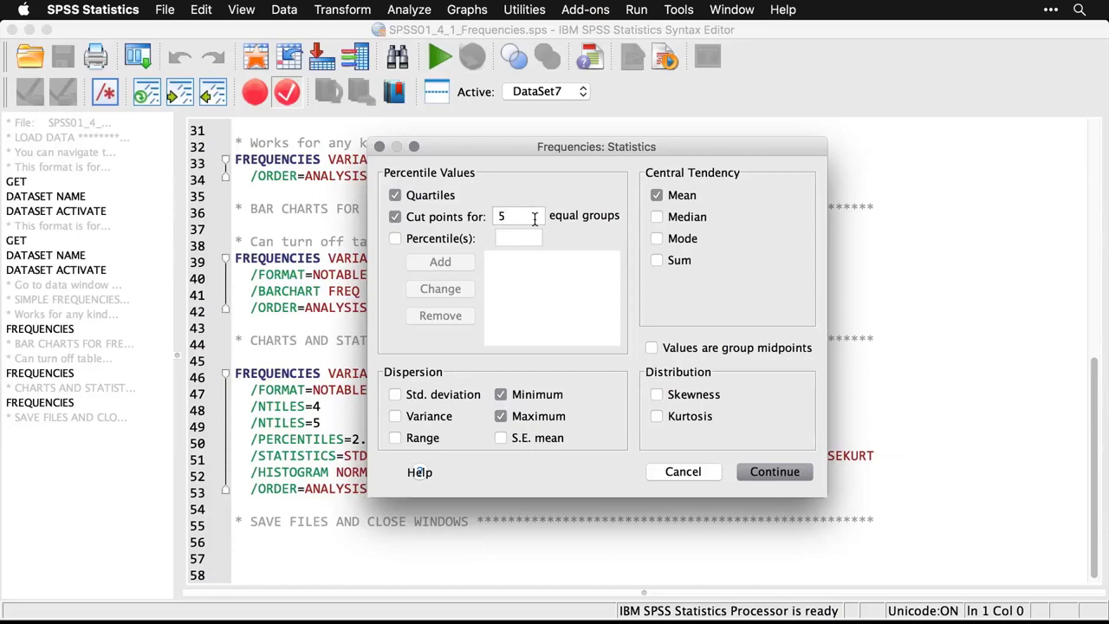
# Request custom percentiles and add 2.5 and 97.5 to the percentile list.
pyautogui.click(395, 239)
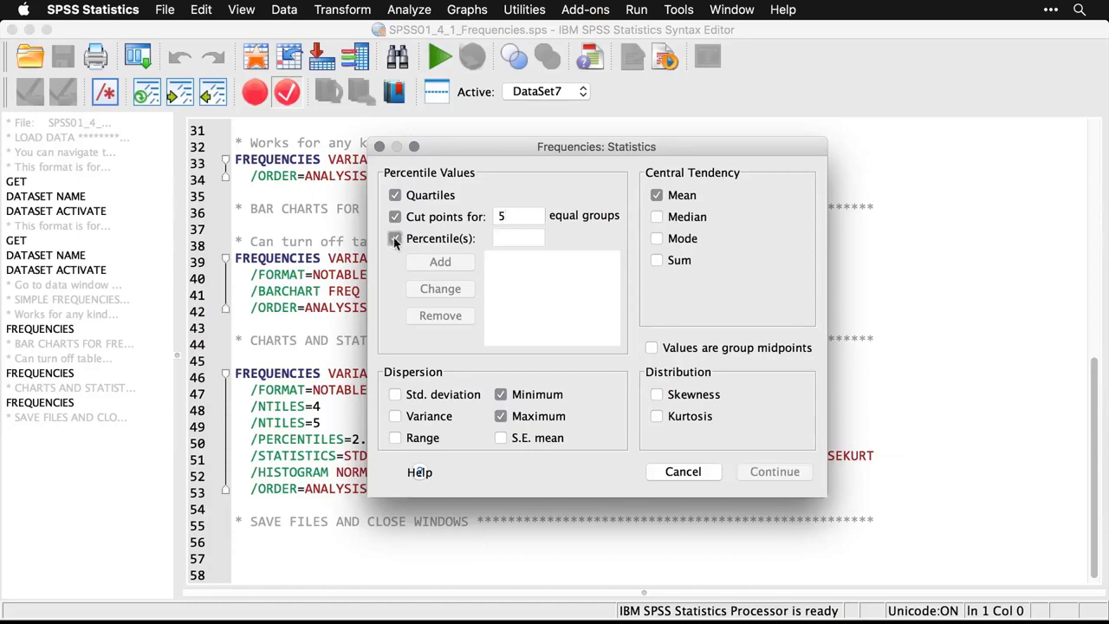
pyautogui.click(514, 236)
pyautogui.write('2.5')
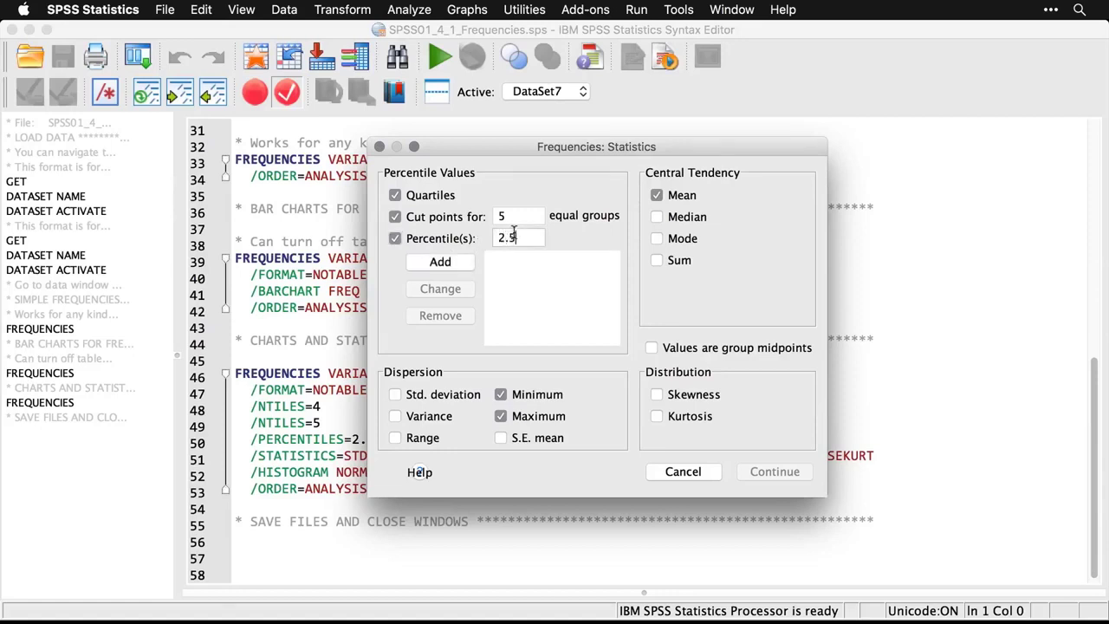
pyautogui.click(465, 260)
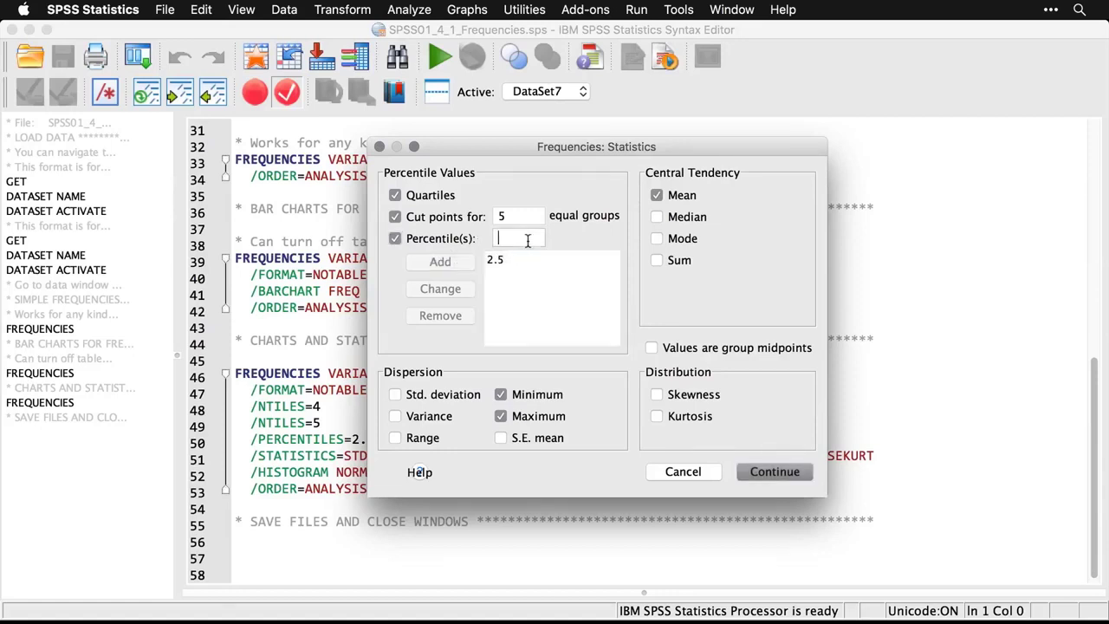
pyautogui.write('97.5')
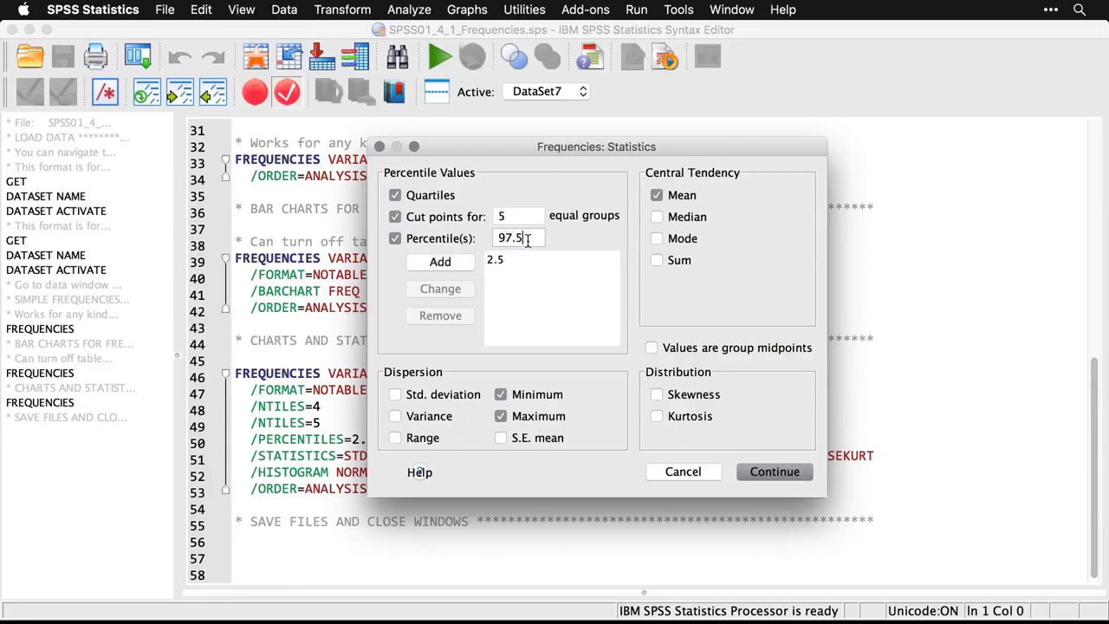
pyautogui.click(453, 262)
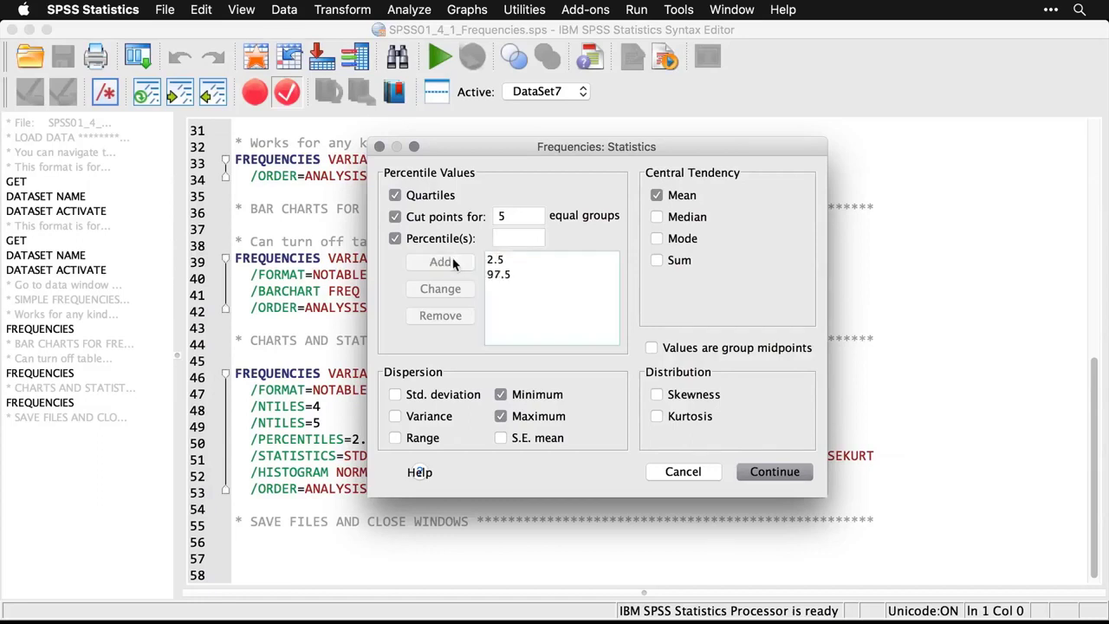
# Request the standard deviation, variance, skewness, and kurtosis, and accept the statistics settings.
pyautogui.click(395, 395)
pyautogui.click(394, 416)
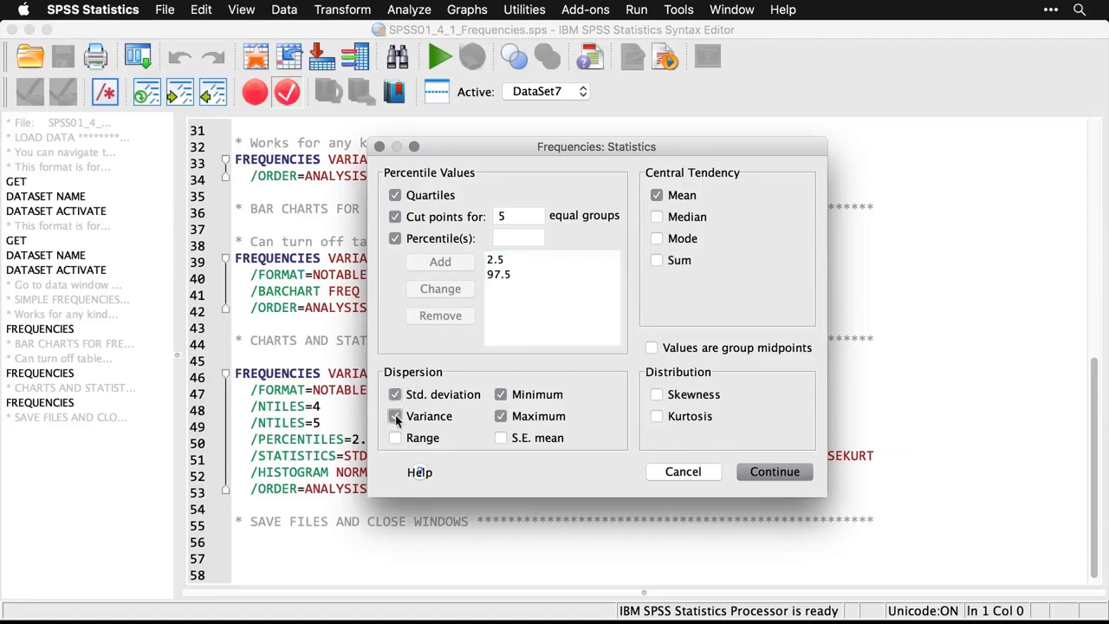
pyautogui.moveTo(531, 155); pyautogui.dragTo(550, 92)
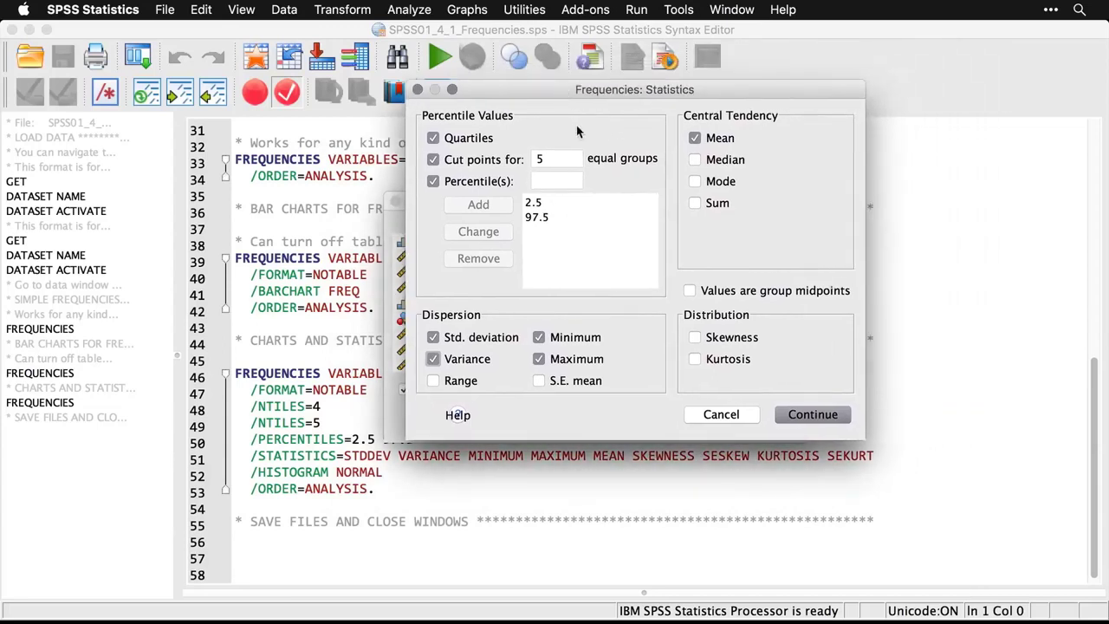
pyautogui.click(694, 337)
pyautogui.click(696, 361)
pyautogui.click(819, 416)
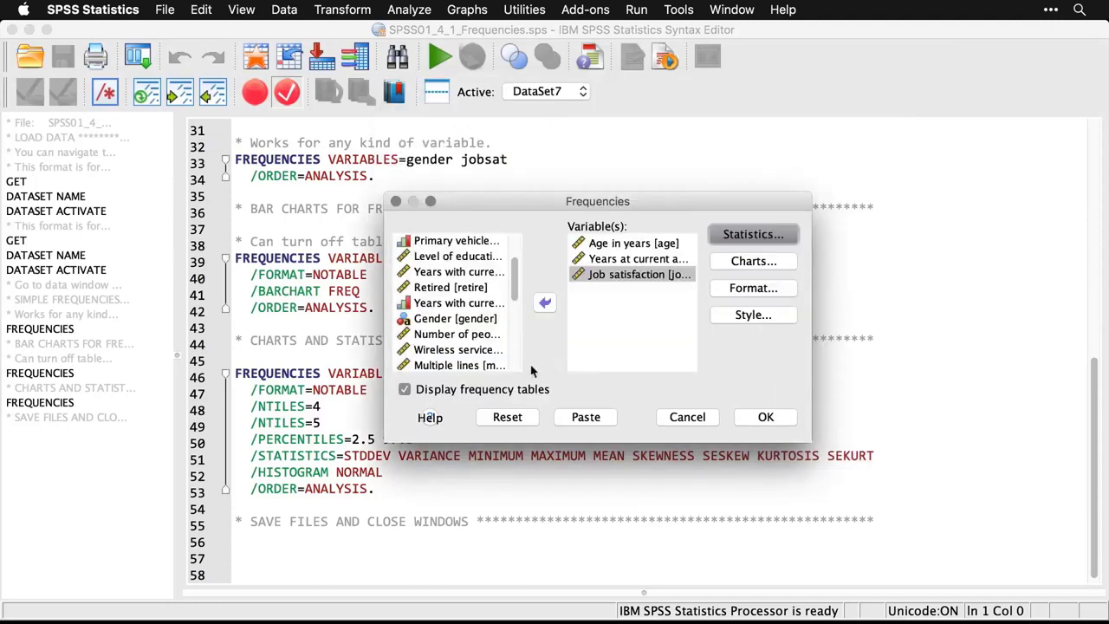
# Run the Frequencies analysis with frequency tables turned off and histograms with a normal curve turned on.
pyautogui.click(405, 390)
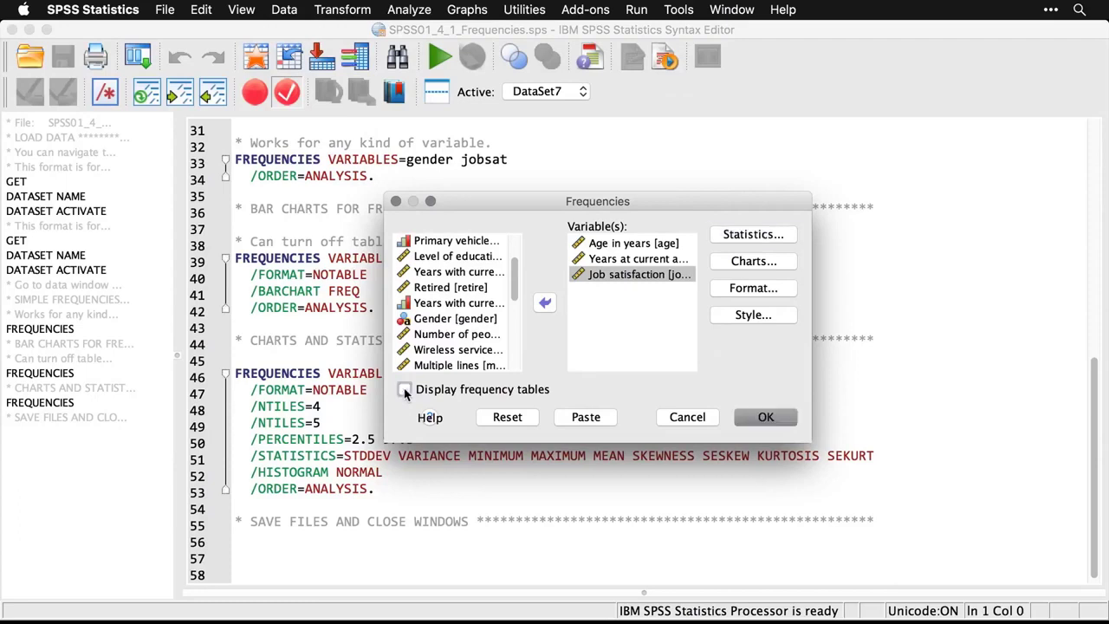
pyautogui.moveTo(641, 274); pyautogui.dragTo(660, 283)
pyautogui.click(750, 261)
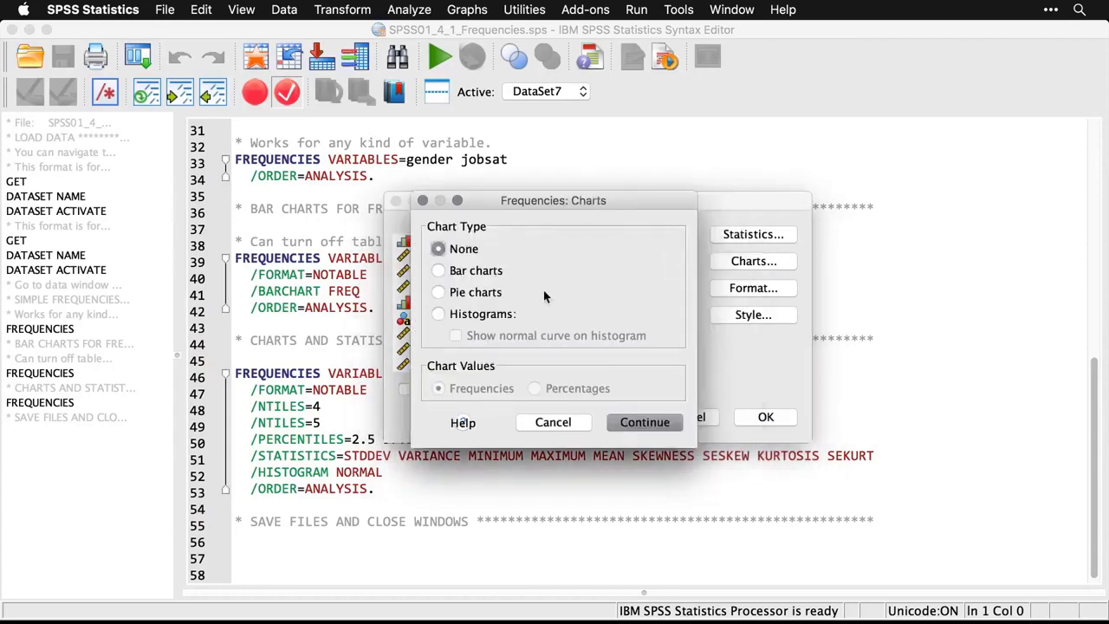
pyautogui.click(439, 315)
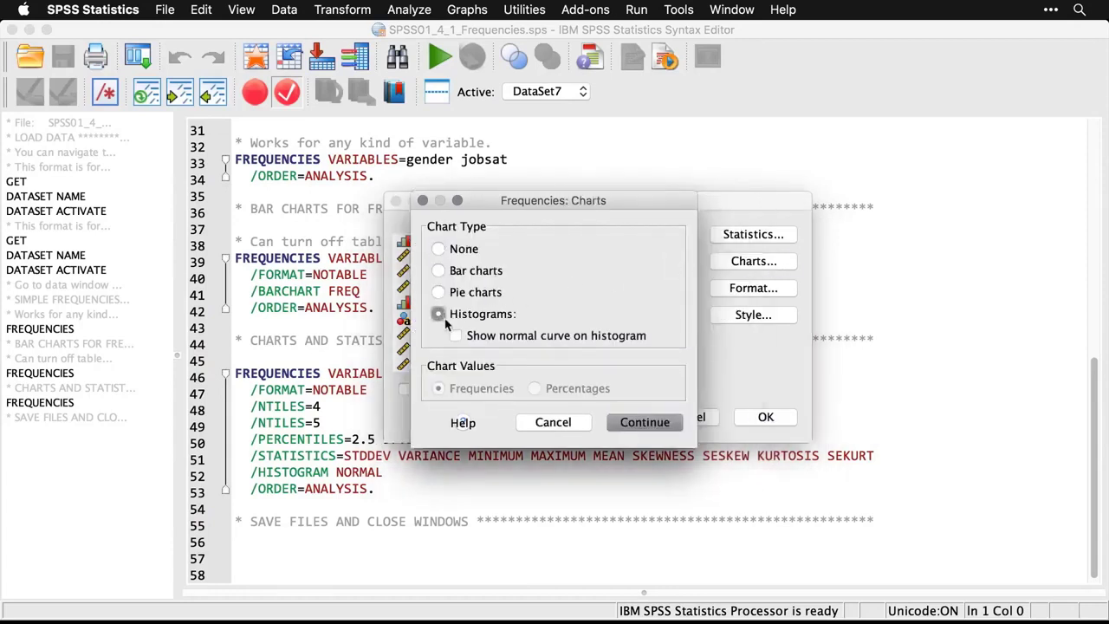
pyautogui.click(457, 336)
pyautogui.click(641, 423)
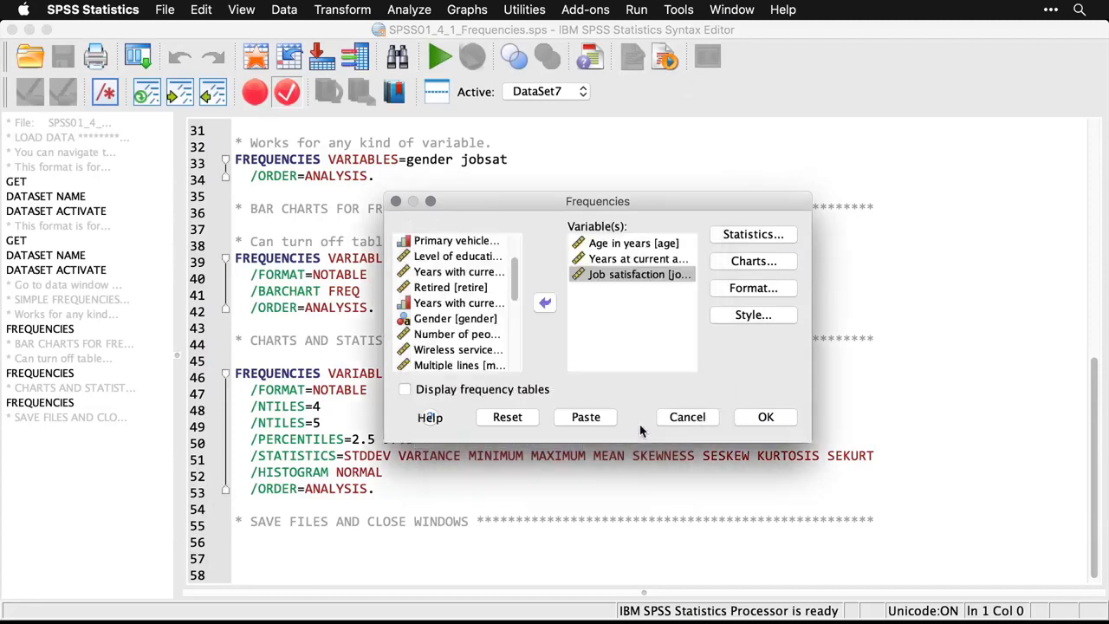
pyautogui.click(764, 419)
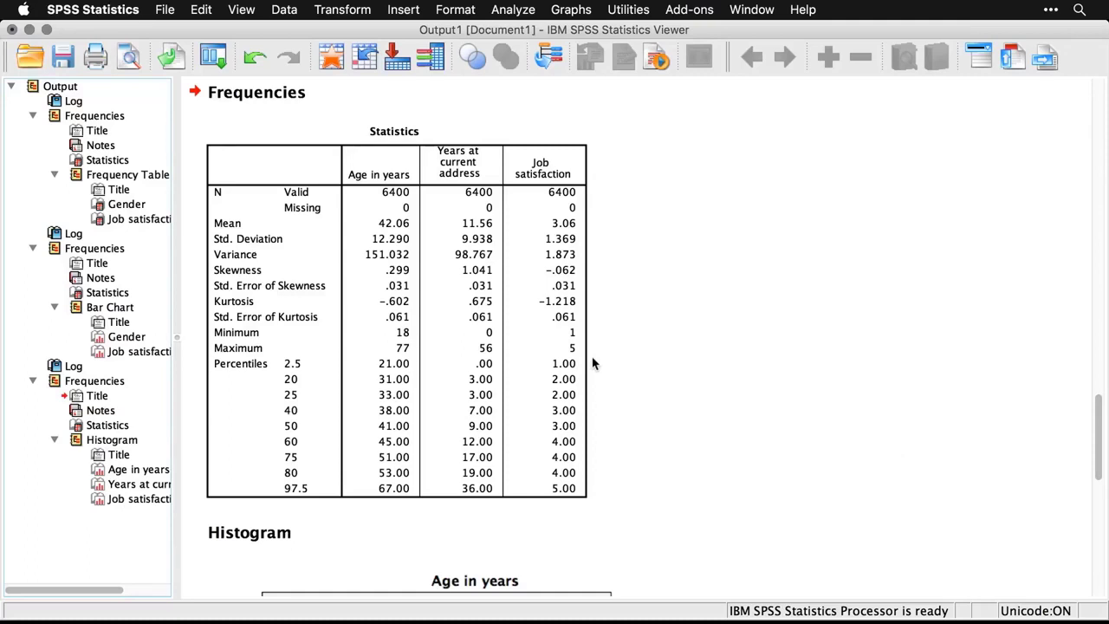
# Examine the Statistics table and the histograms for Age in years, Years at current address, and Job satisfaction.
pyautogui.click(511, 396)
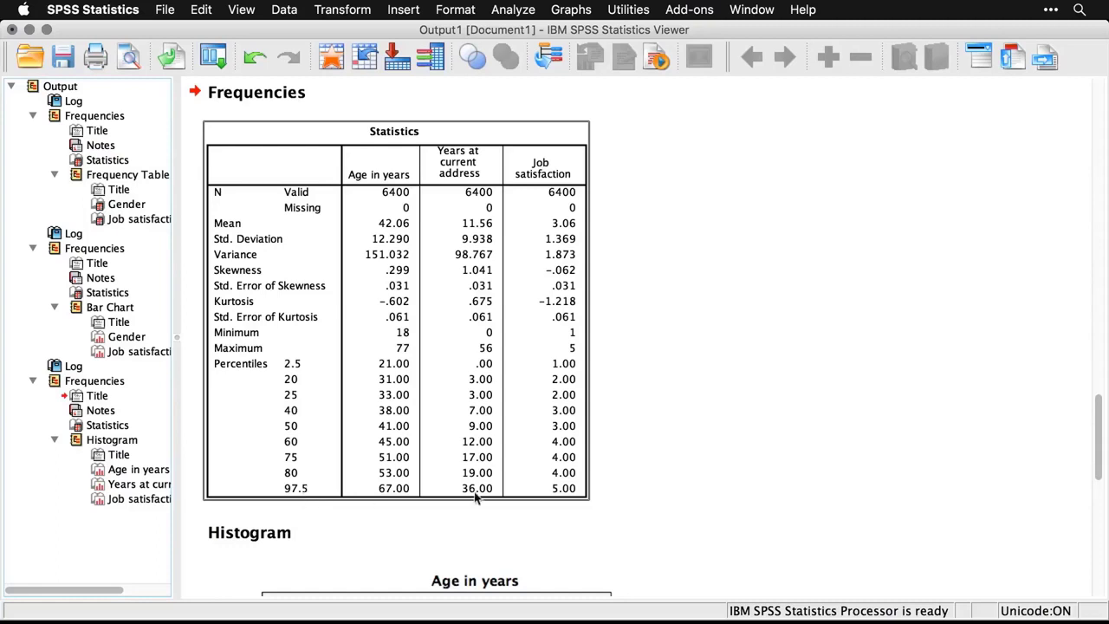
pyautogui.click(770, 520)
pyautogui.scroll(-3, 772, 520)
pyautogui.scroll(-15, 770, 520)
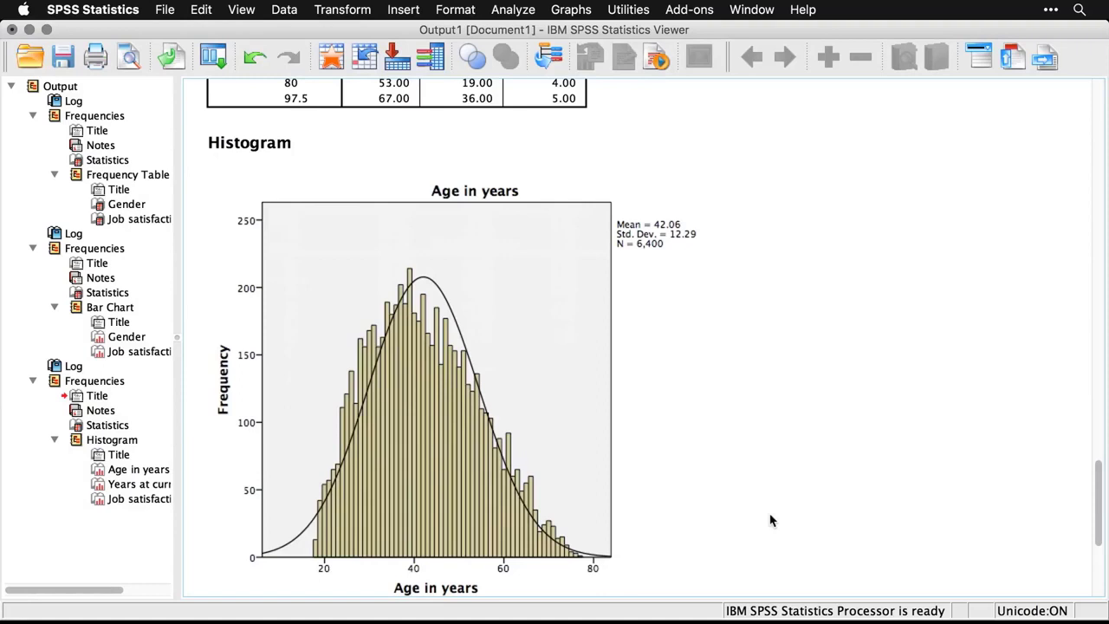
pyautogui.scroll(-10, 770, 520)
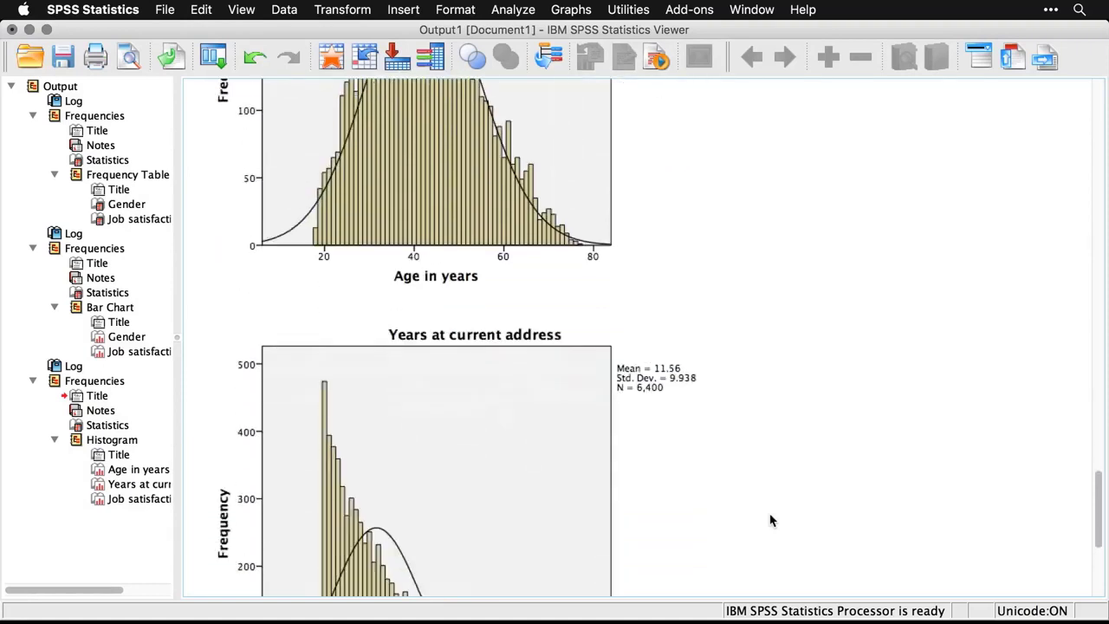
pyautogui.scroll(-1, 771, 520)
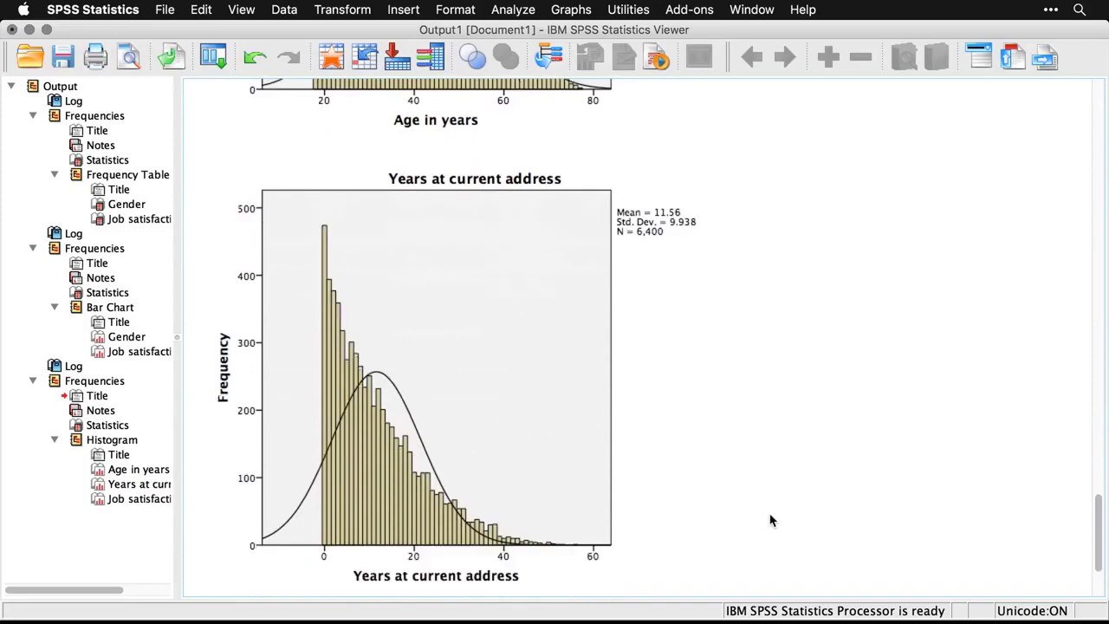
pyautogui.scroll(-9, 771, 520)
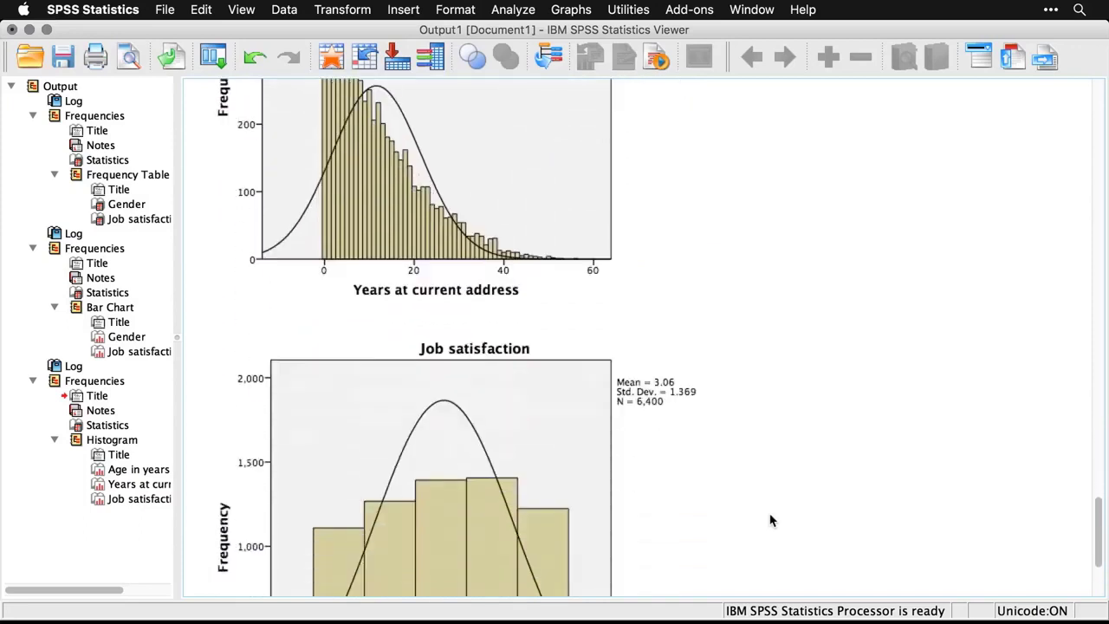
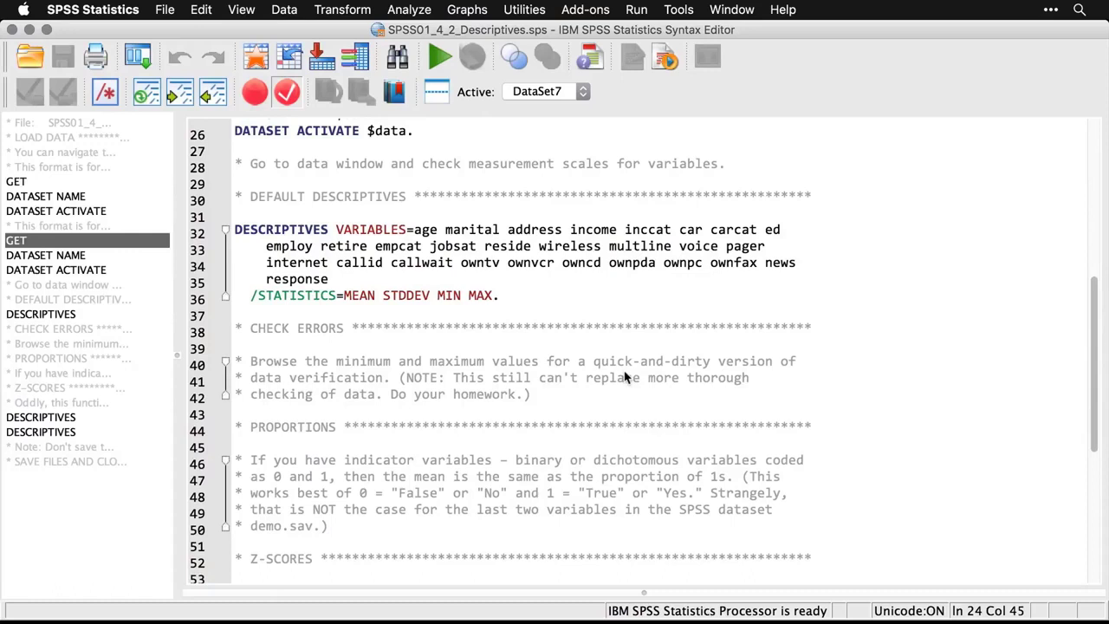
# Run a Descriptives analysis on all the available variables with the default statistics.
pyautogui.click(416, 8)
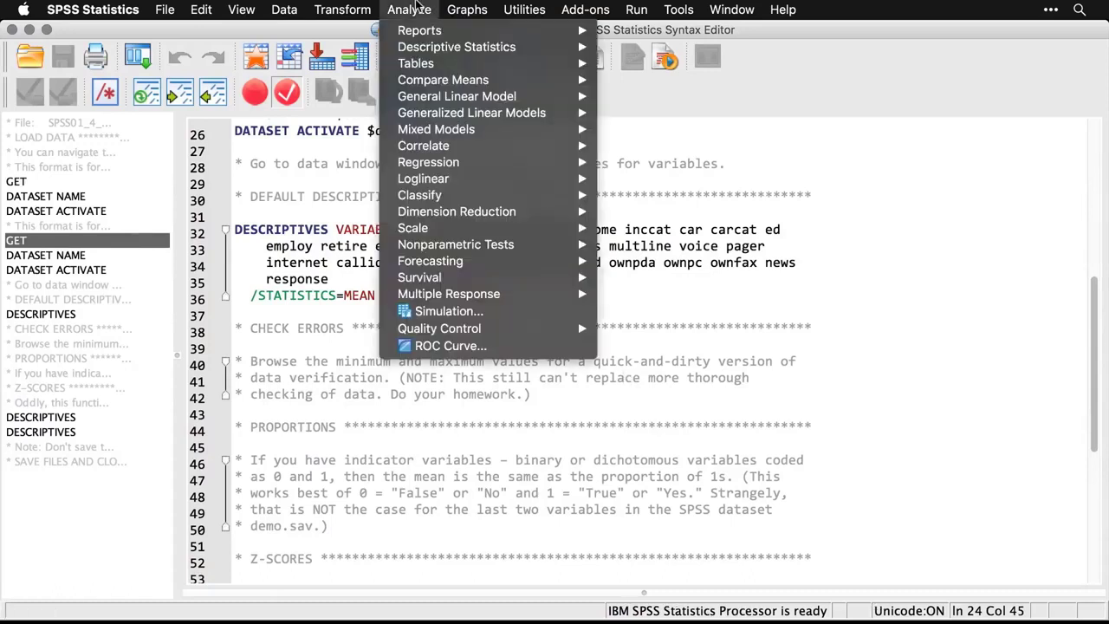
pyautogui.moveTo(424, 45)
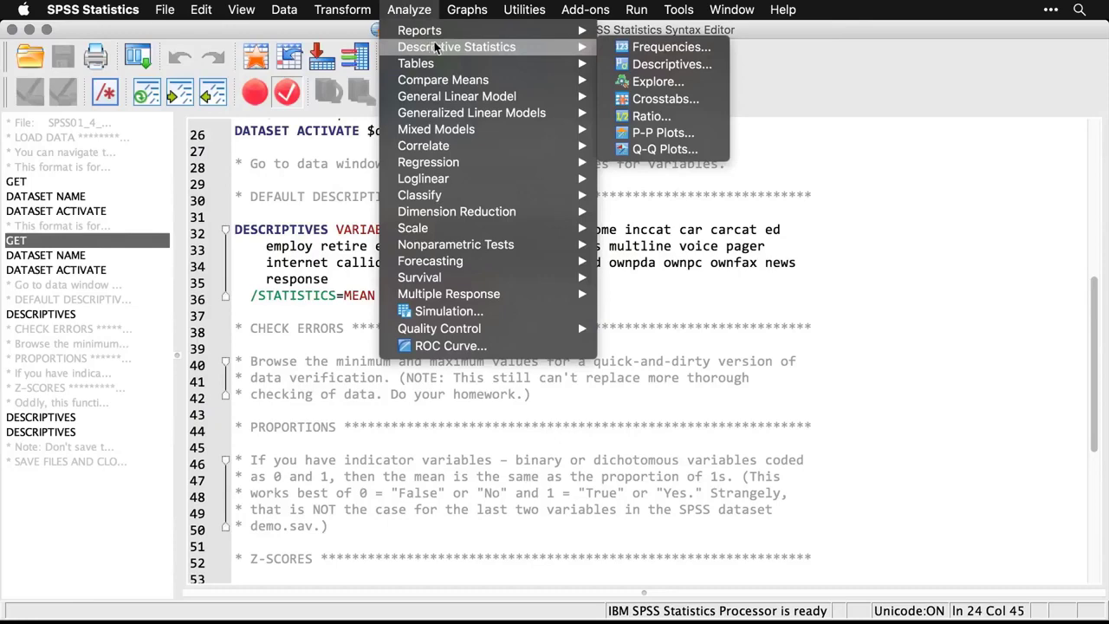
pyautogui.click(710, 68)
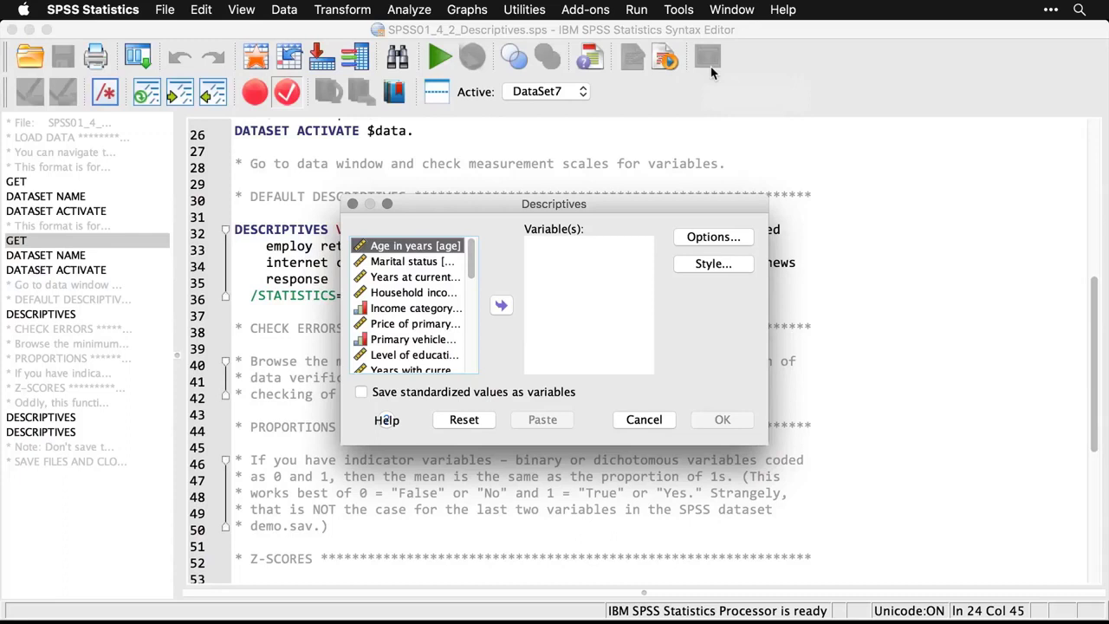
pyautogui.scroll(-3, 472, 368)
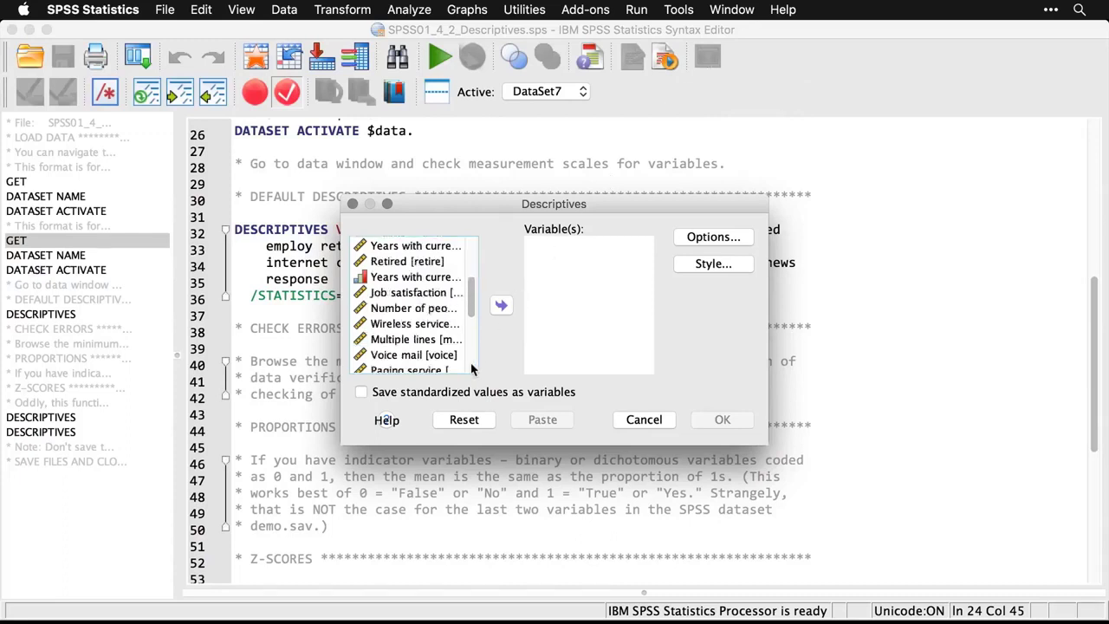
pyautogui.scroll(-3, 472, 368)
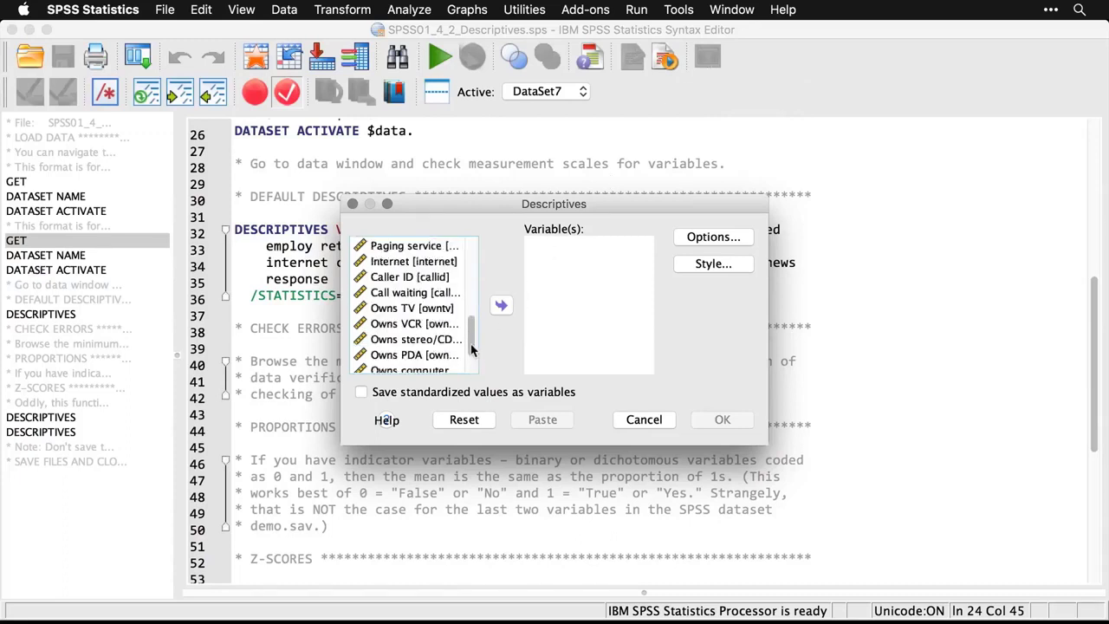
pyautogui.scroll(-2, 472, 368)
pyautogui.click(416, 349)
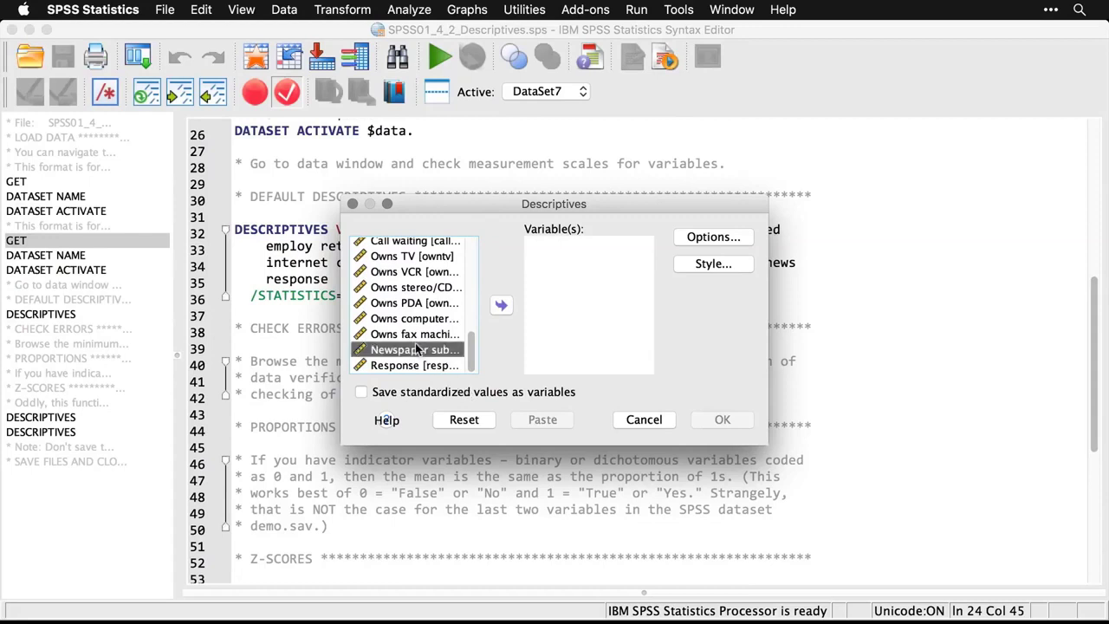
pyautogui.press('super+a')
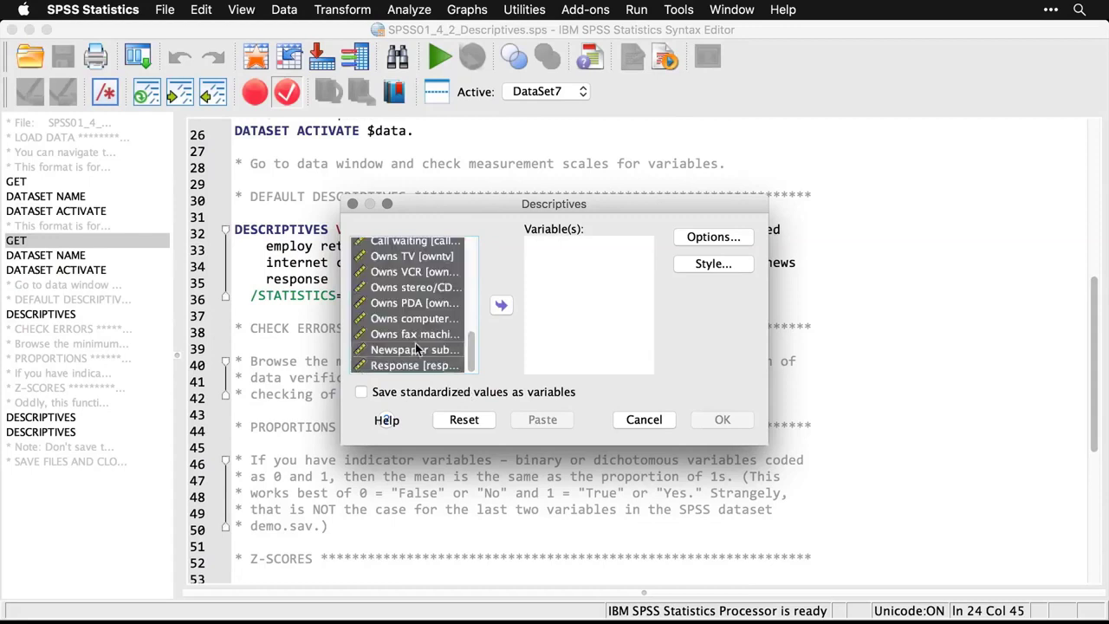
pyautogui.click(502, 306)
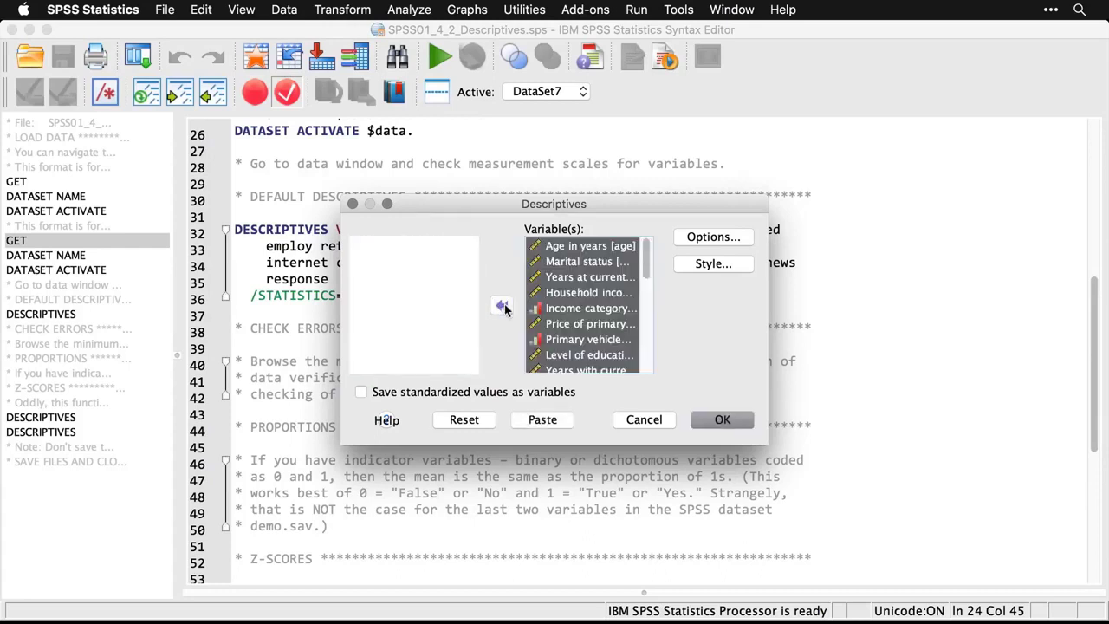
pyautogui.click(726, 423)
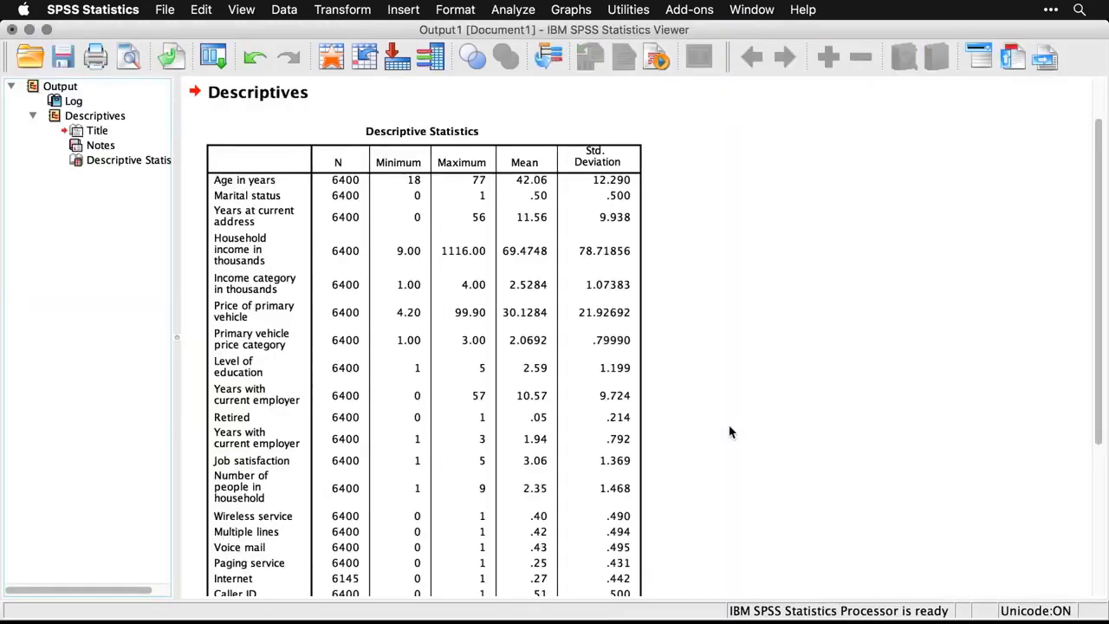
# Examine the Descriptive Statistics table, comparing the N, minimum, and maximum of each variable for data errors.
pyautogui.scroll(-5, 730, 432)
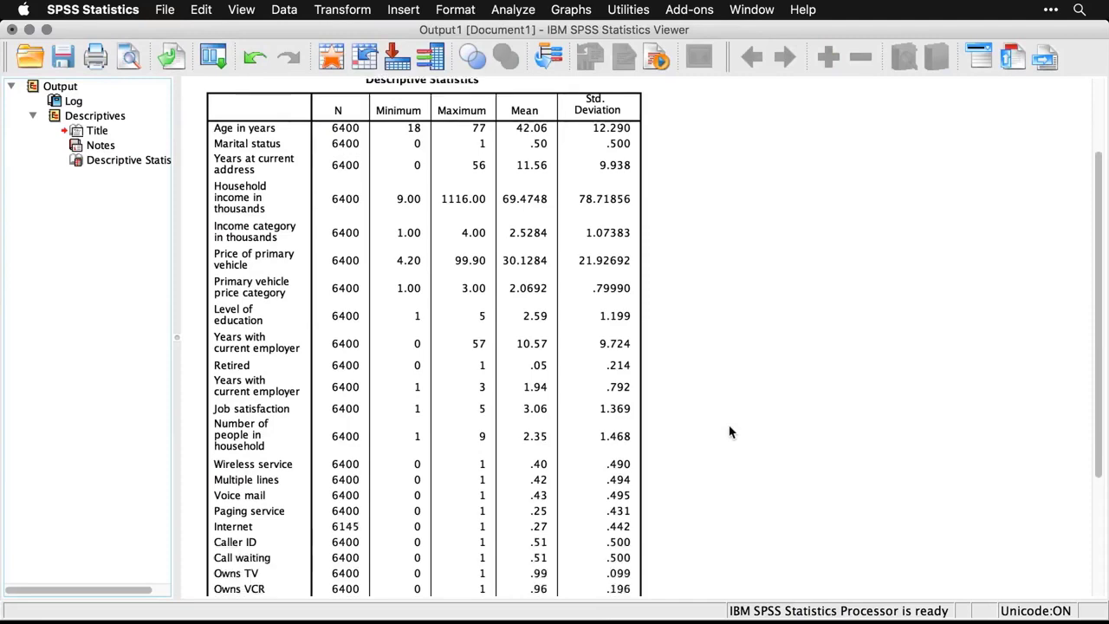
pyautogui.scroll(4, 729, 432)
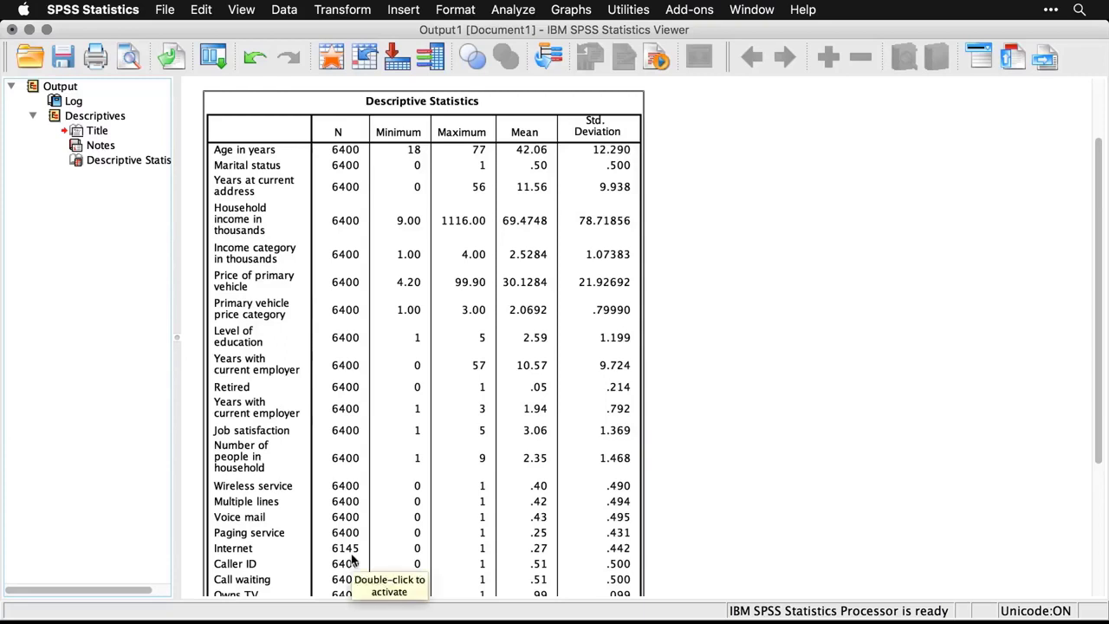
pyautogui.scroll(-3, 351, 558)
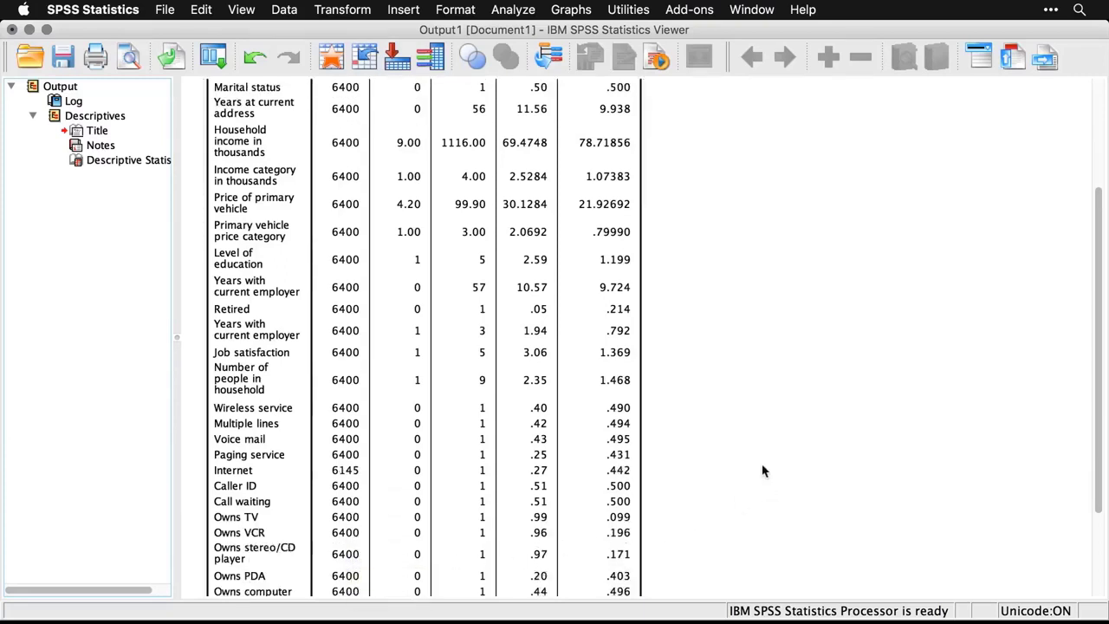
pyautogui.scroll(6, 762, 470)
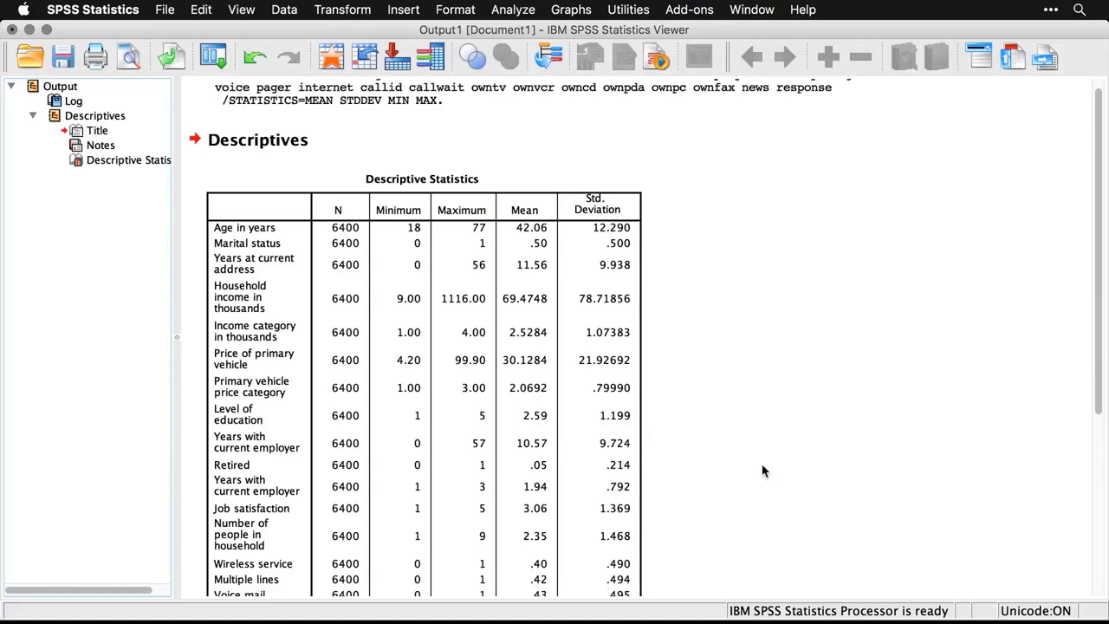
pyautogui.scroll(-6, 762, 470)
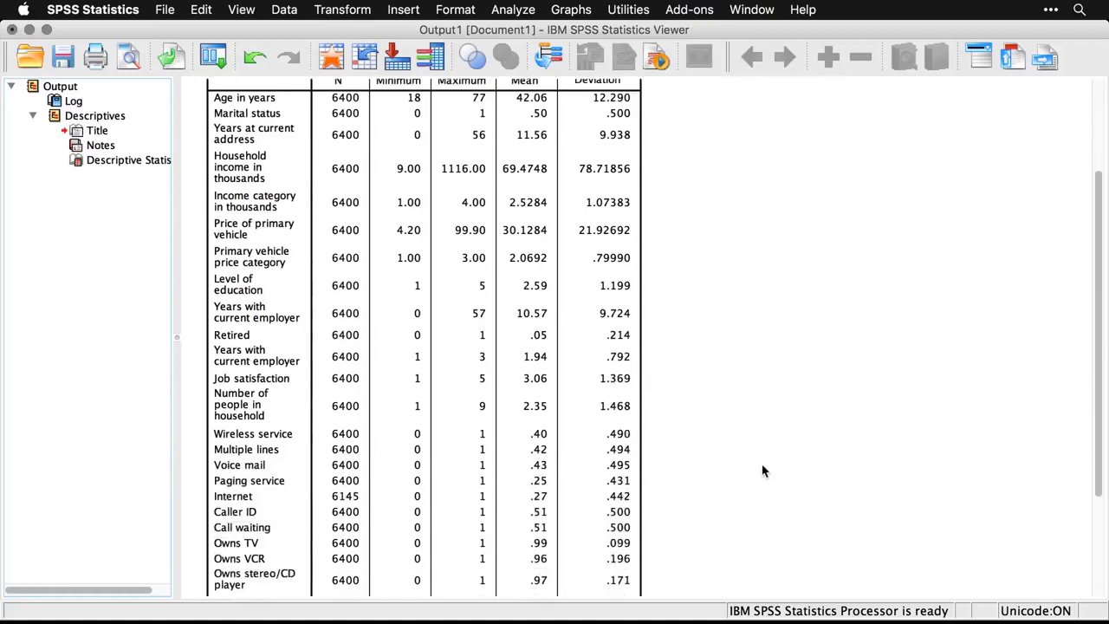
pyautogui.scroll(6, 762, 470)
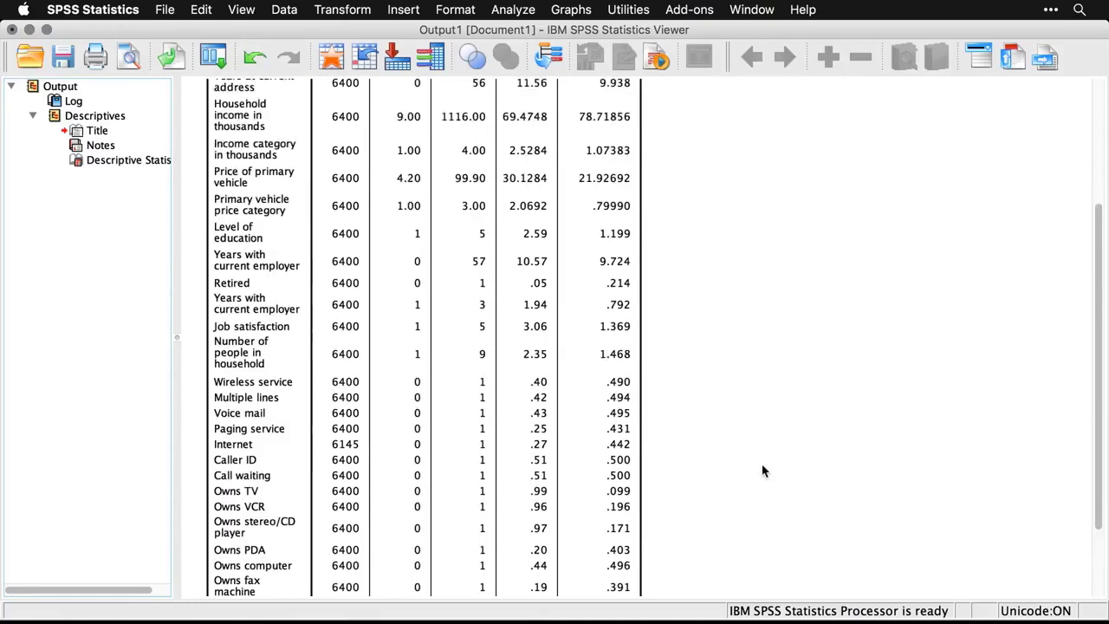
pyautogui.scroll(-4, 762, 470)
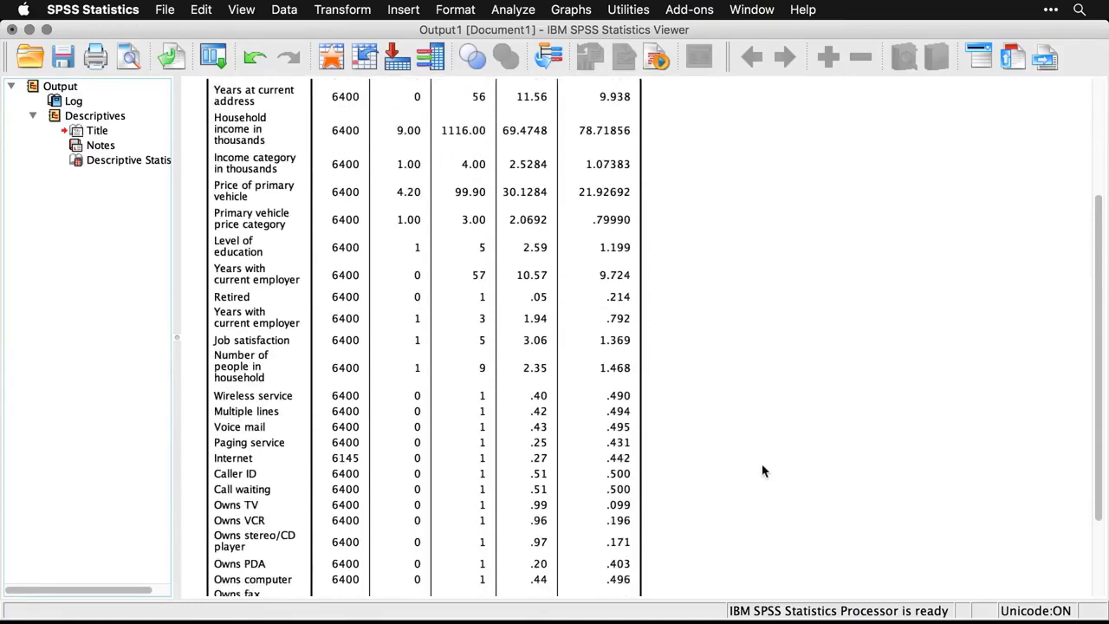
# Read the PROPORTIONS comment in the syntax file and examine the means of the 0/1 indicator variables in the output table.
pyautogui.press('super+grave')
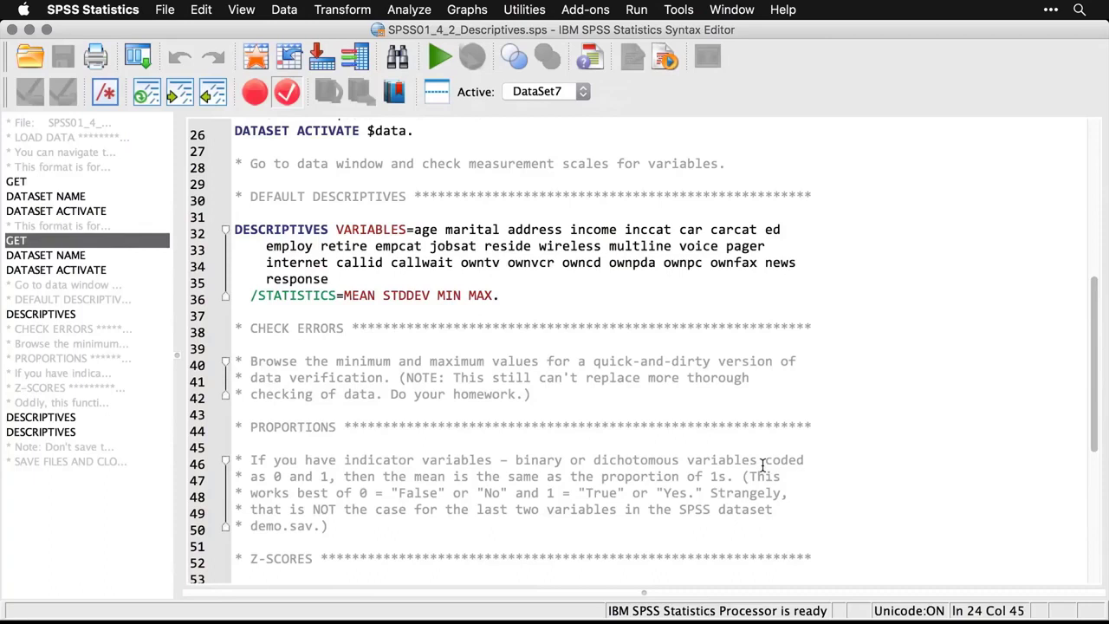
pyautogui.scroll(-1, 762, 465)
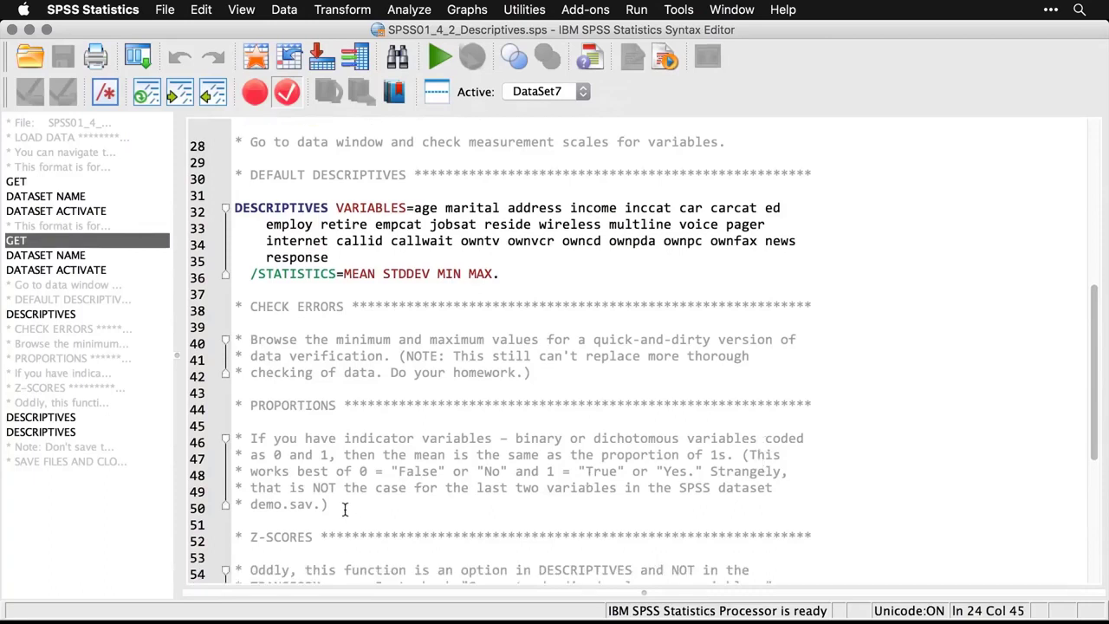
pyautogui.moveTo(344, 510); pyautogui.dragTo(232, 438)
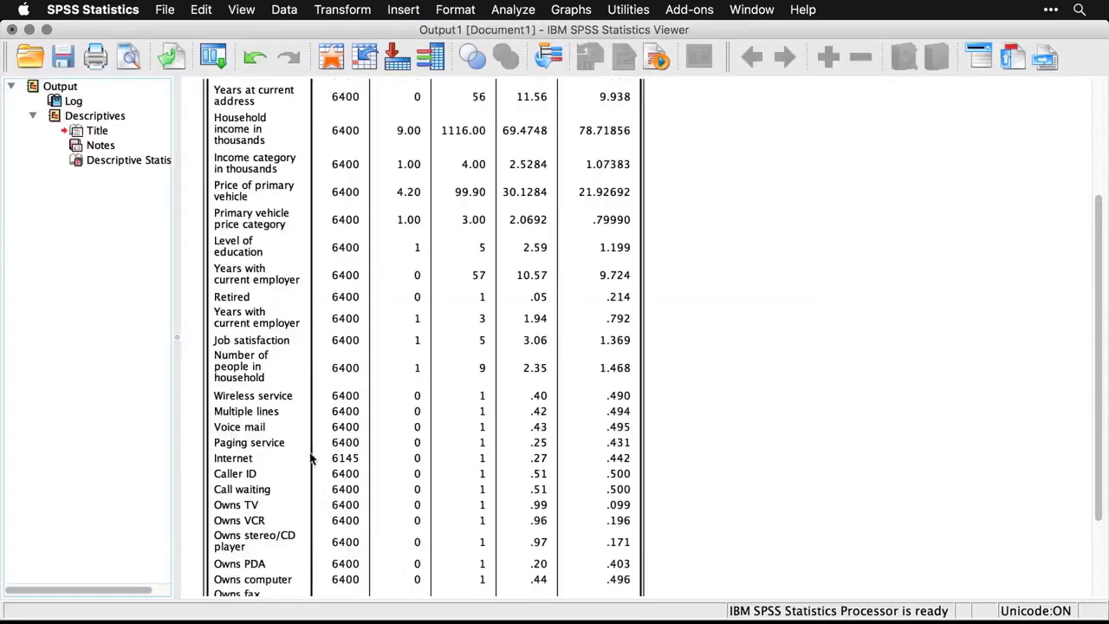
pyautogui.scroll(-3, 285, 426)
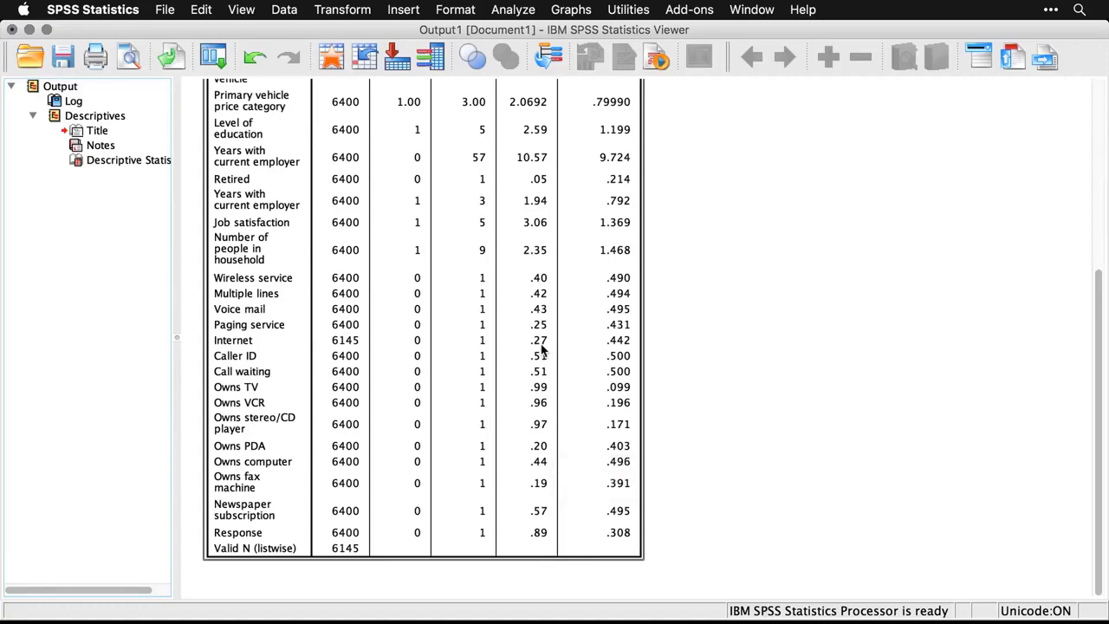
pyautogui.click(745, 450)
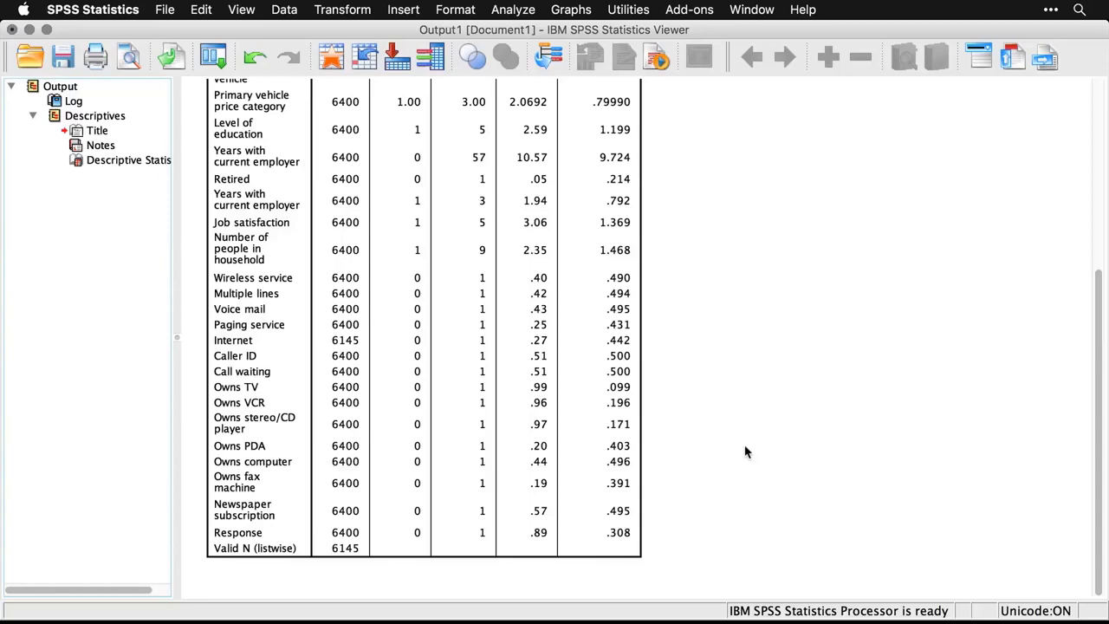
# Read the Z-SCORES comment and commands in the syntax file, and review the available Transform commands.
pyautogui.press('super+grave')
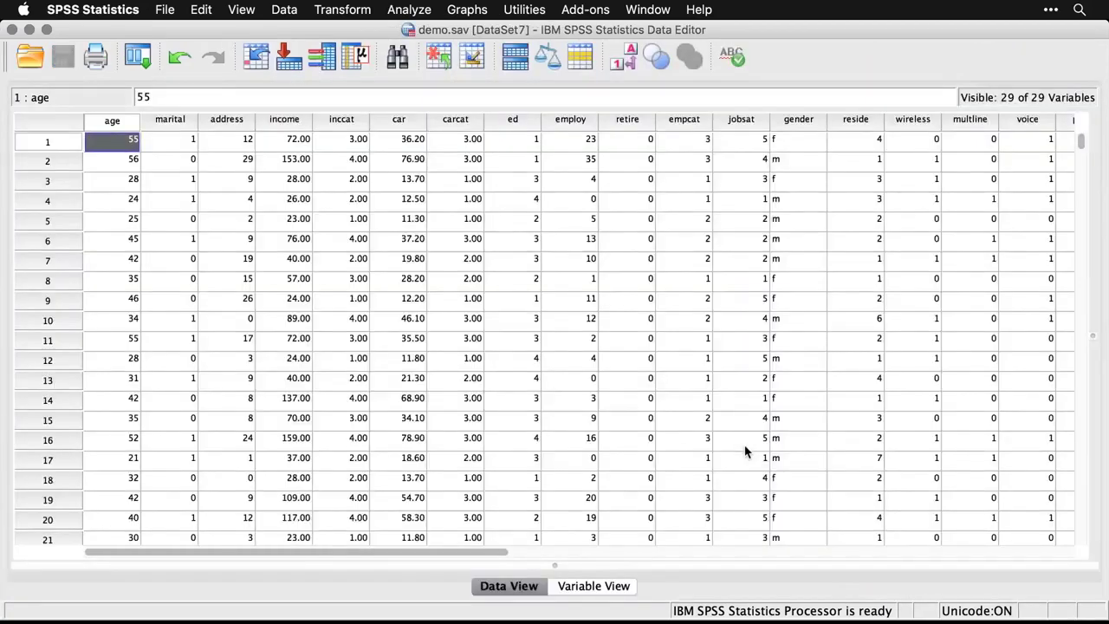
pyautogui.press('super+grave')
pyautogui.scroll(-5, 745, 446)
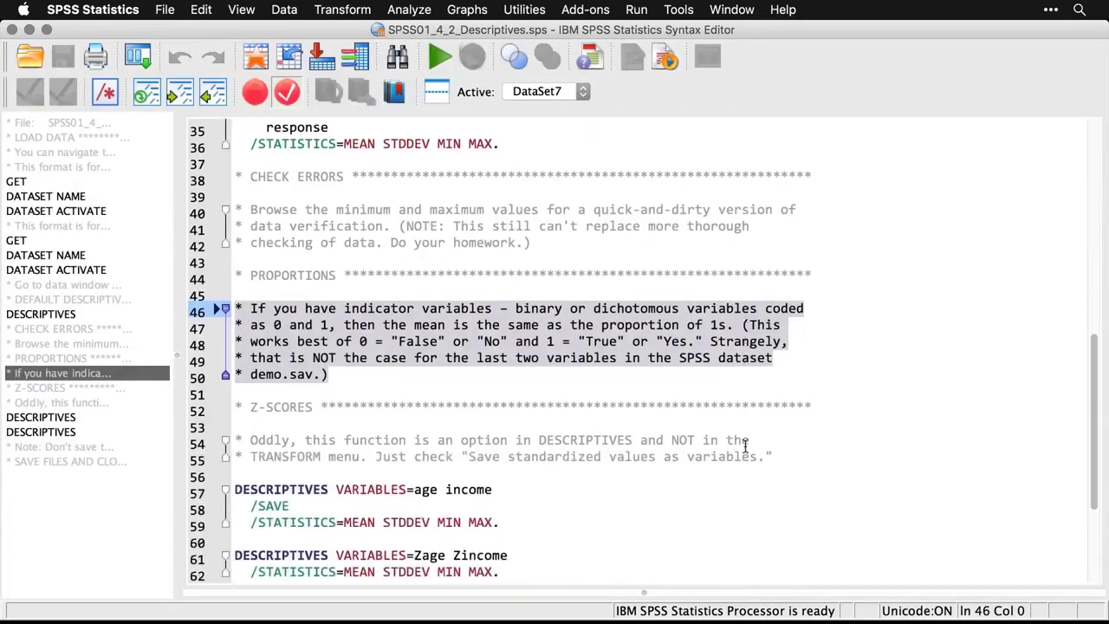
pyautogui.click(783, 452)
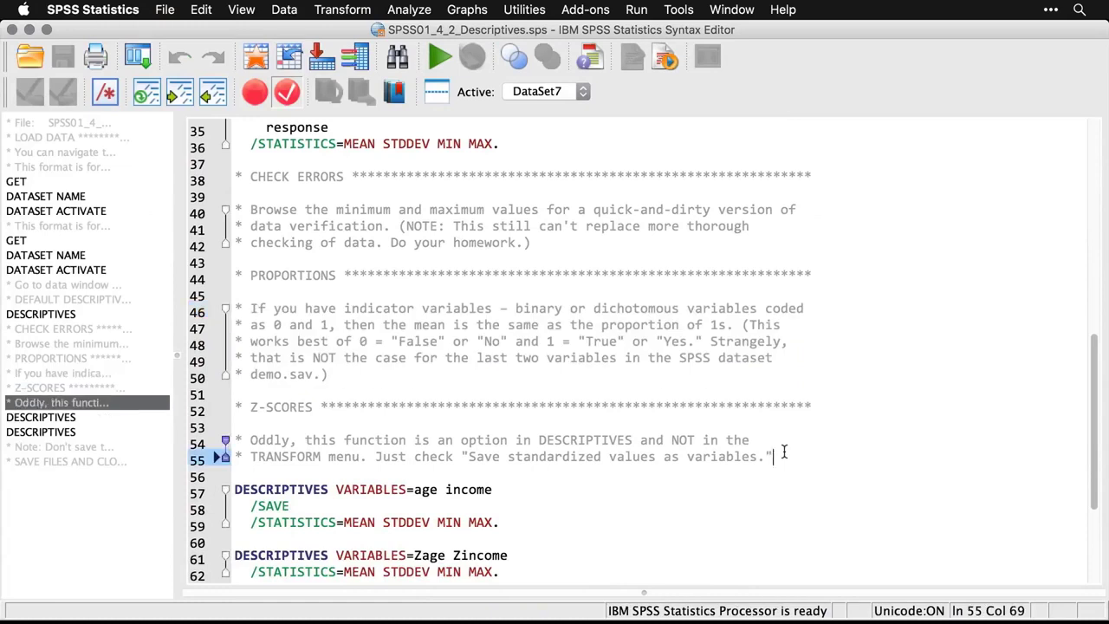
pyautogui.scroll(-5, 784, 451)
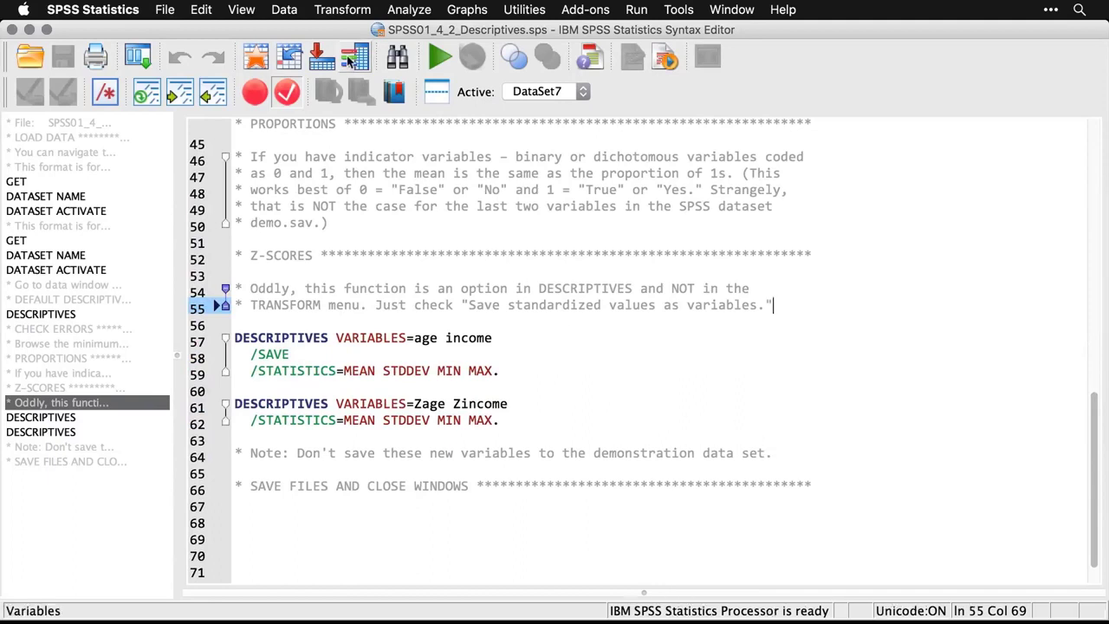
pyautogui.click(355, 9)
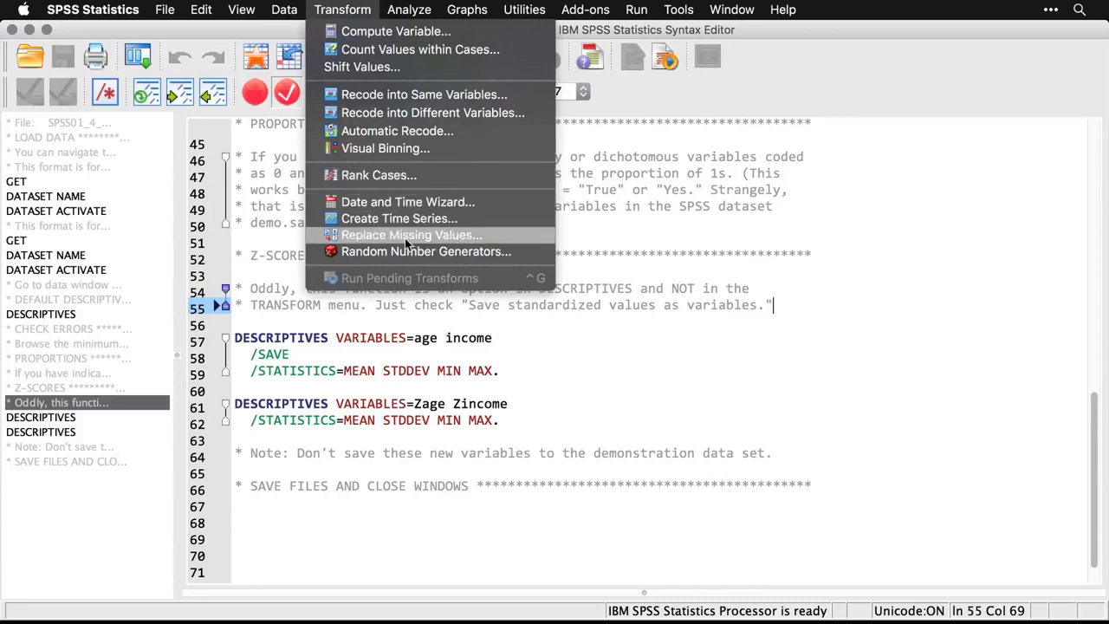
# Reset the Descriptives settings and choose Age in years and Household income in thousands as the variables to analyze.
pyautogui.moveTo(421, 9)
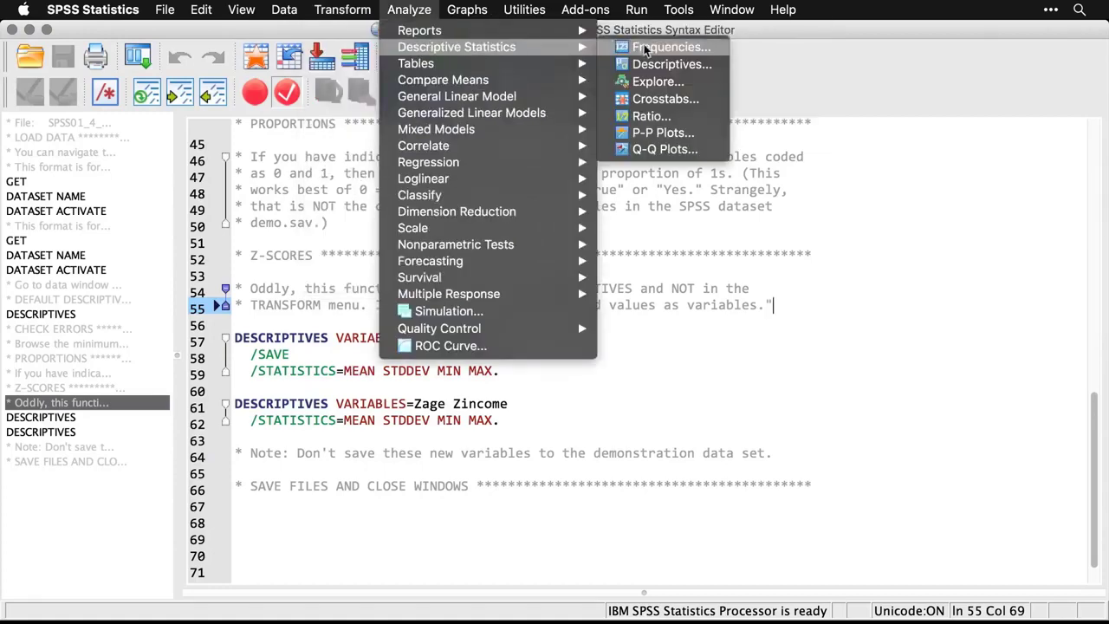
pyautogui.click(668, 65)
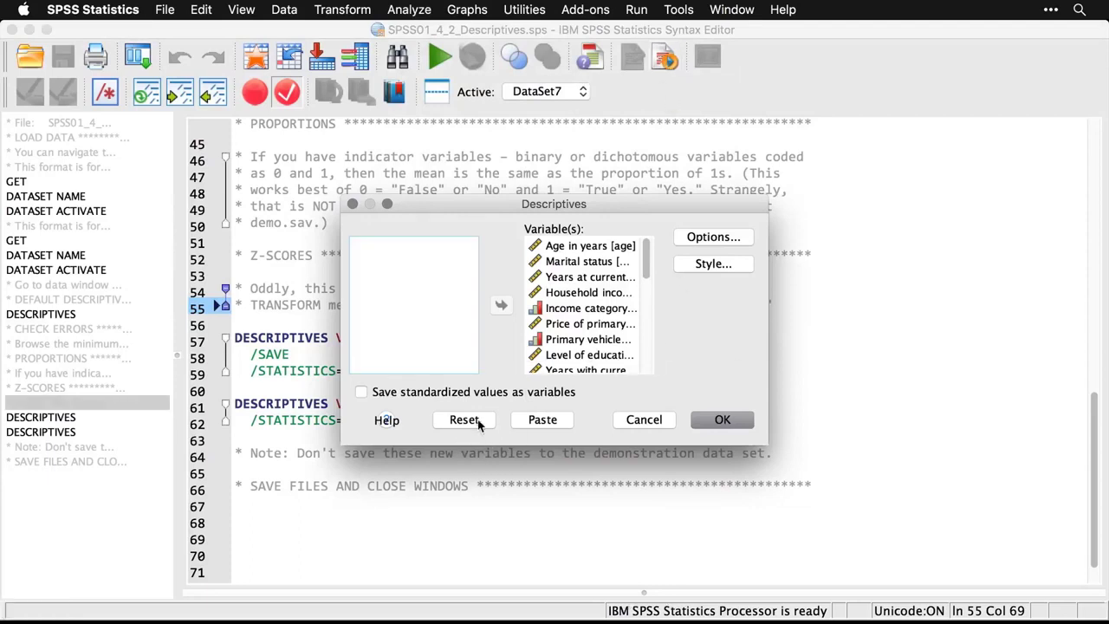
pyautogui.click(479, 421)
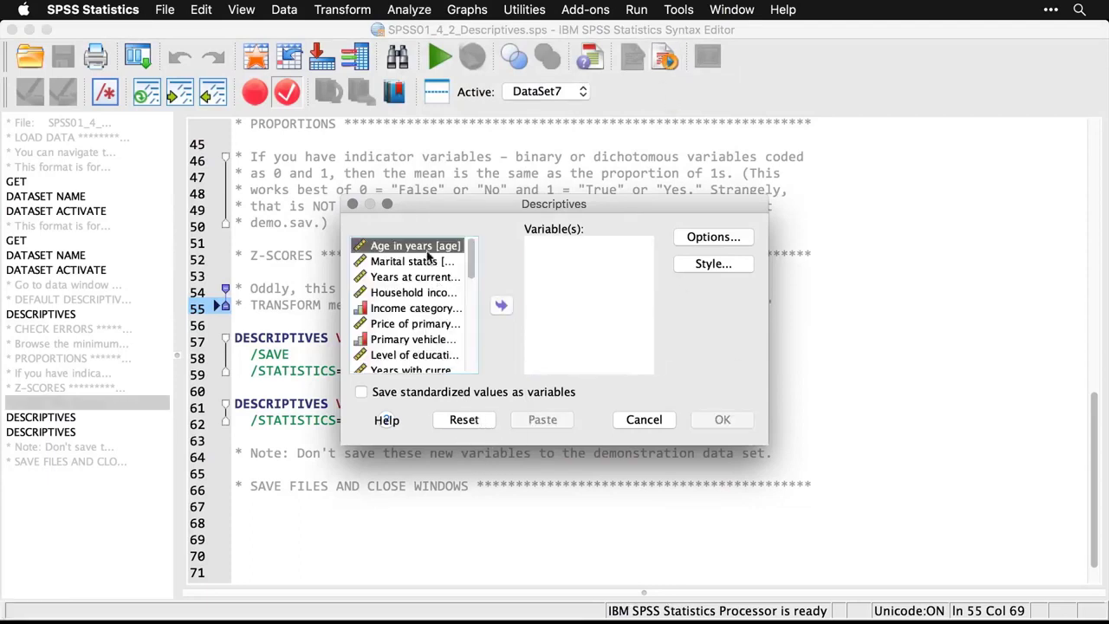
pyautogui.click(501, 307)
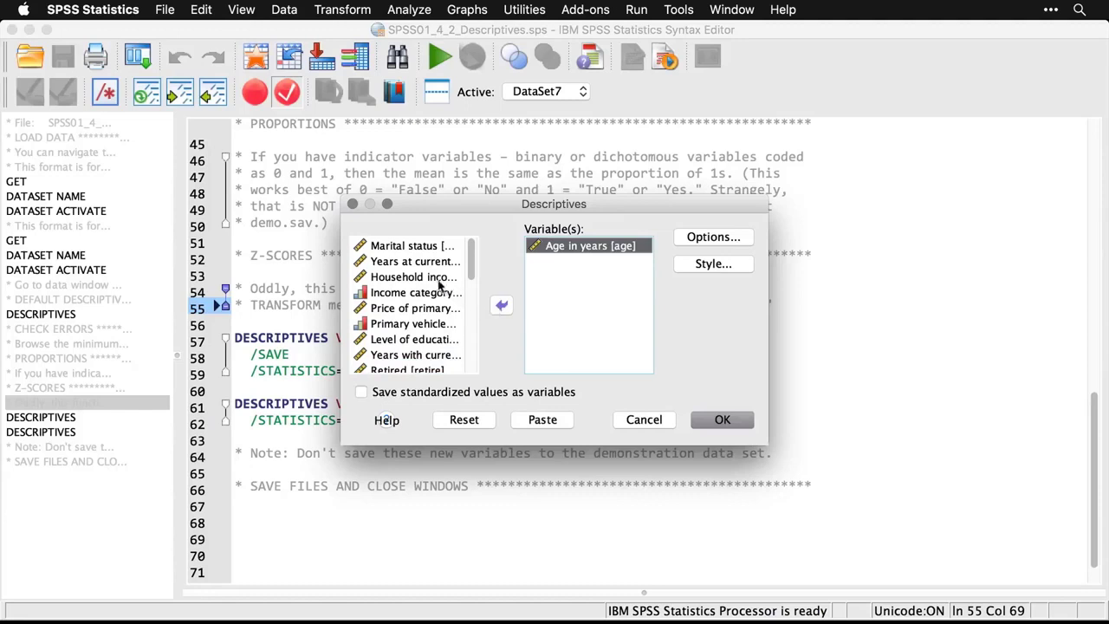
pyautogui.click(435, 279)
pyautogui.click(499, 305)
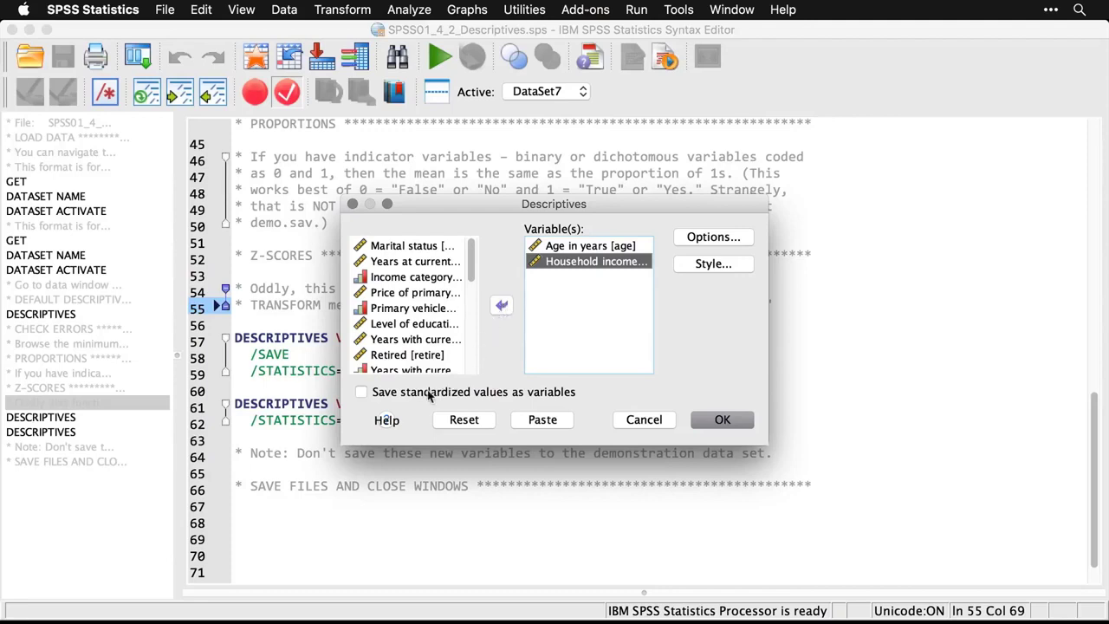
# Turn on saving standardized values as variables, run the Descriptives analysis, and view its output table.
pyautogui.click(361, 393)
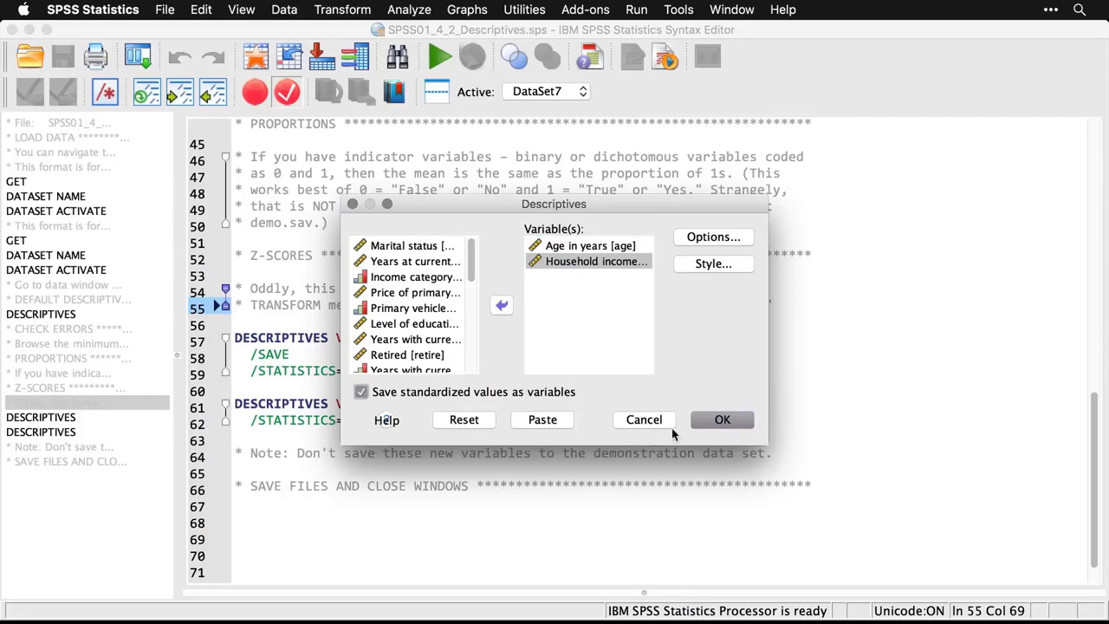
pyautogui.click(724, 422)
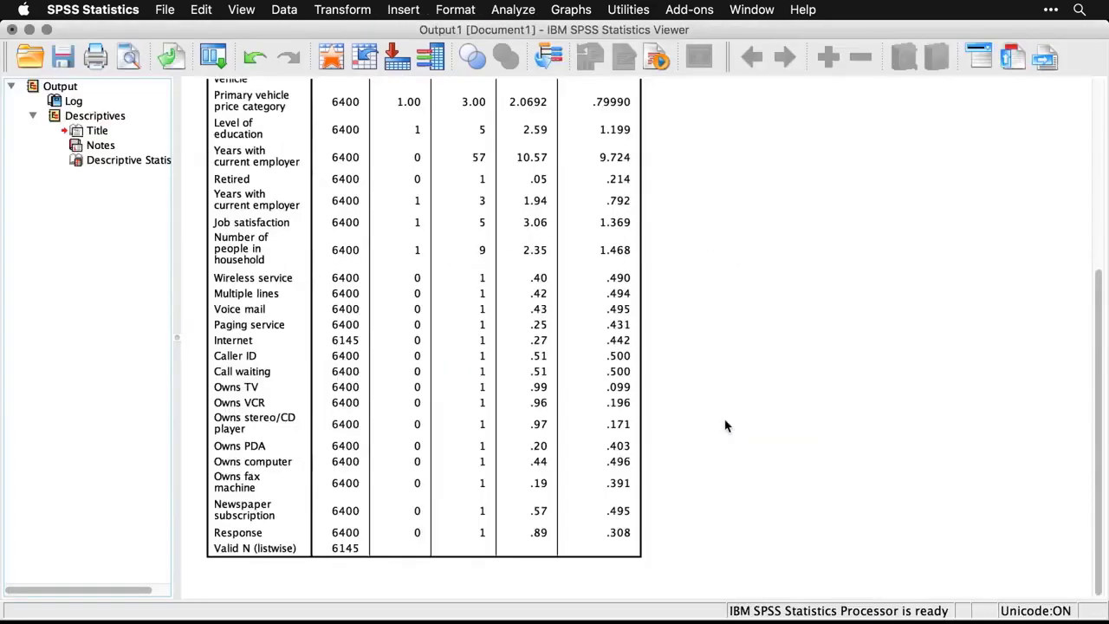
pyautogui.scroll(-2, 726, 426)
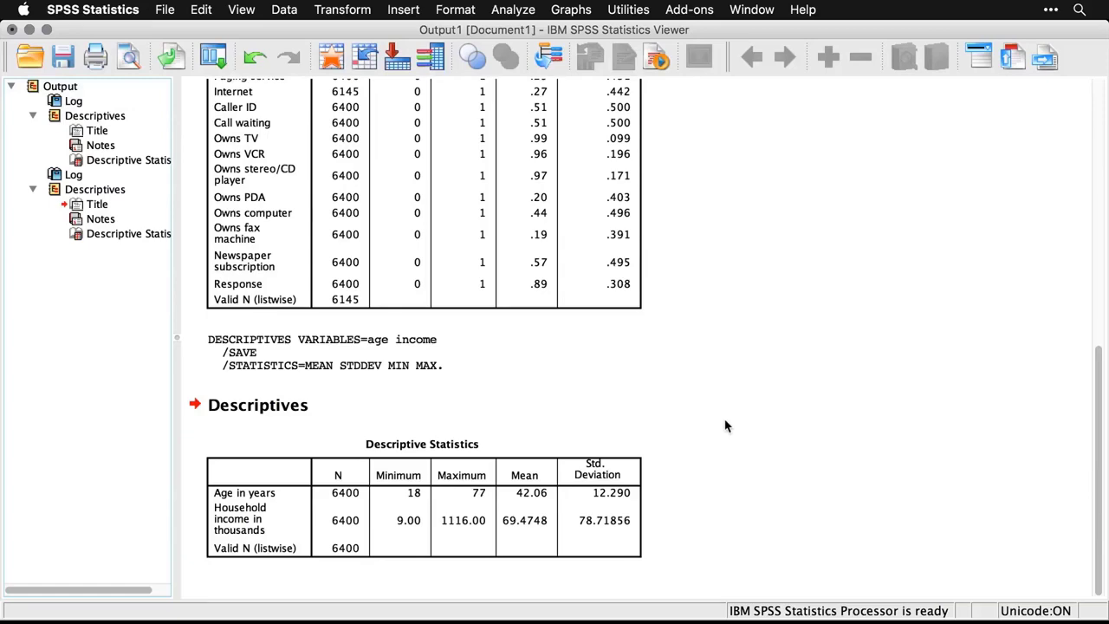
# Switch to the demo.sav data and examine the saved z-score variables Zage and Zincome across the cases.
pyautogui.press('super+grave')
pyautogui.press('super+grave')
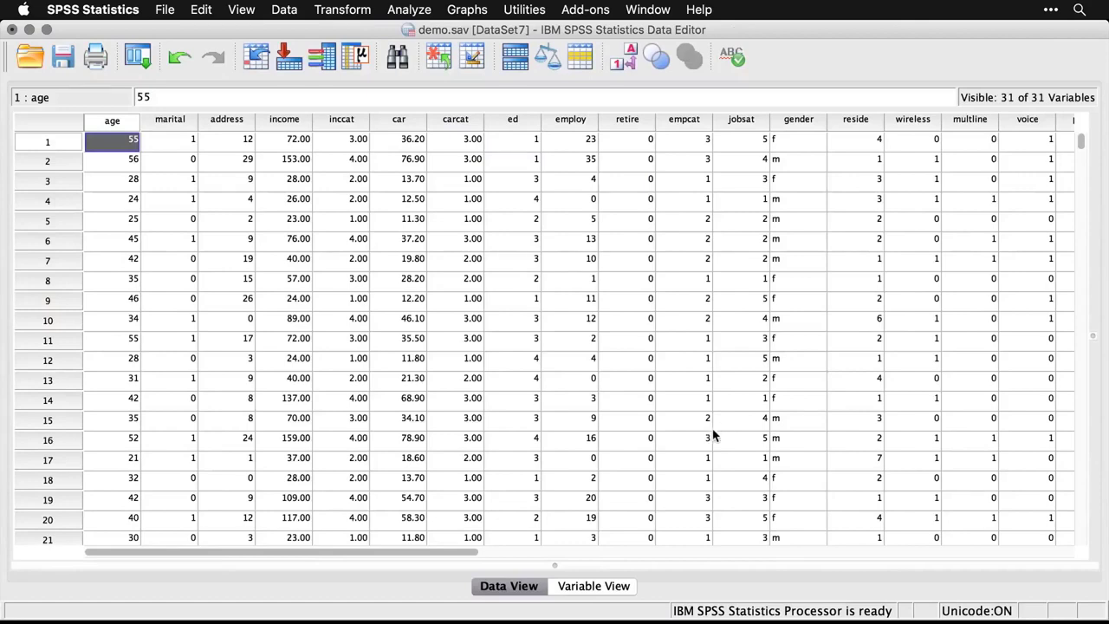
pyautogui.moveTo(455, 558); pyautogui.dragTo(909, 560)
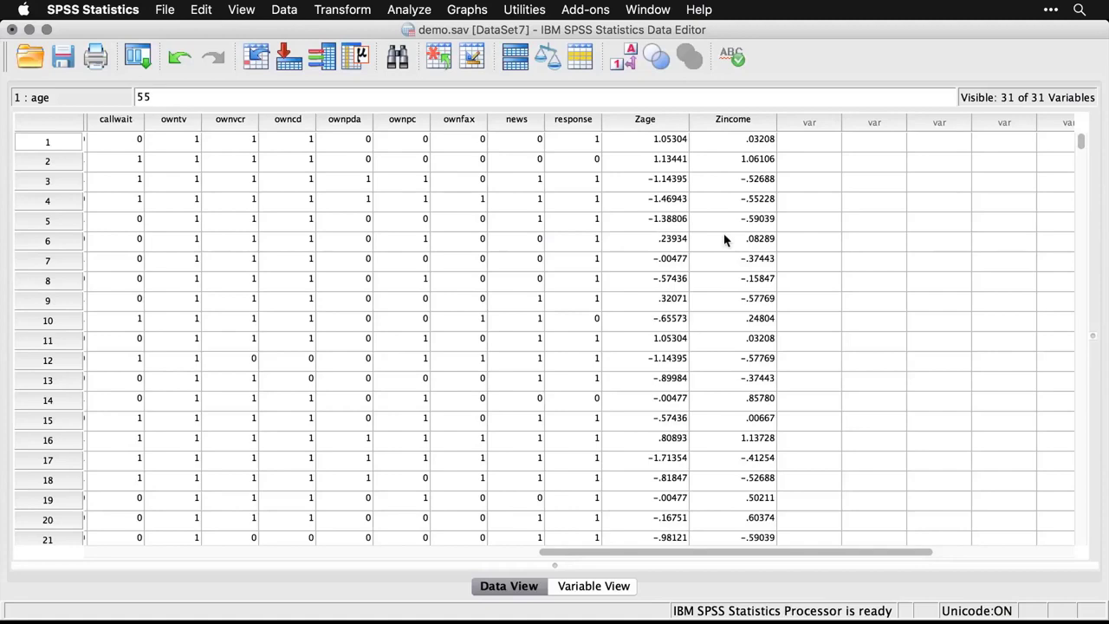
pyautogui.scroll(-14, 726, 240)
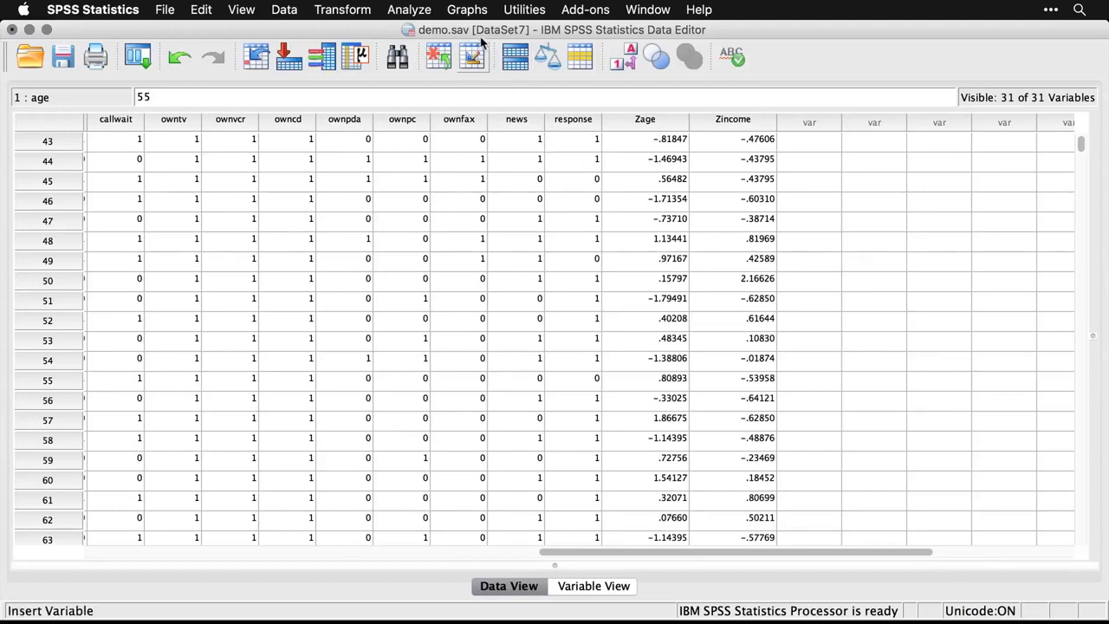
# Reset the Descriptives settings and run the analysis on the z-score variables for age and household income.
pyautogui.click(425, 10)
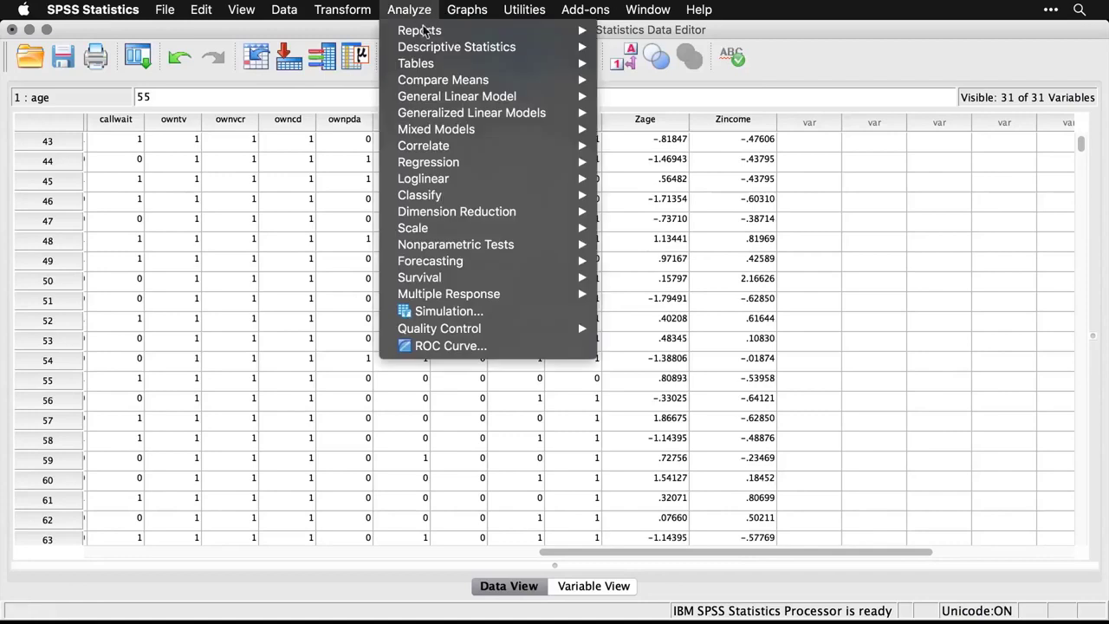
pyautogui.moveTo(425, 47)
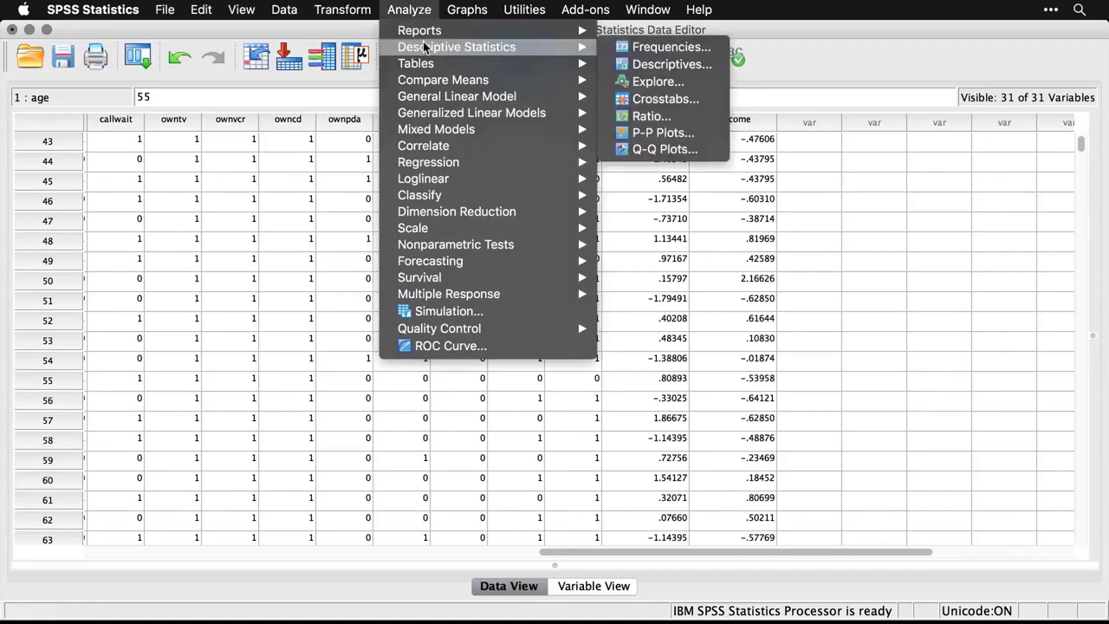
pyautogui.click(711, 69)
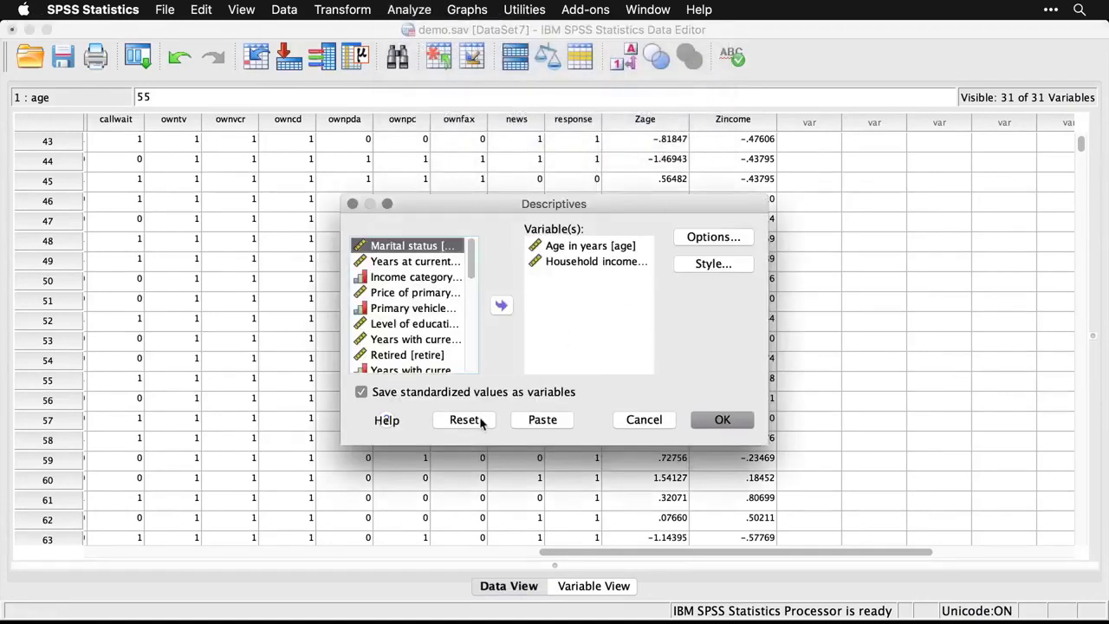
pyautogui.click(471, 423)
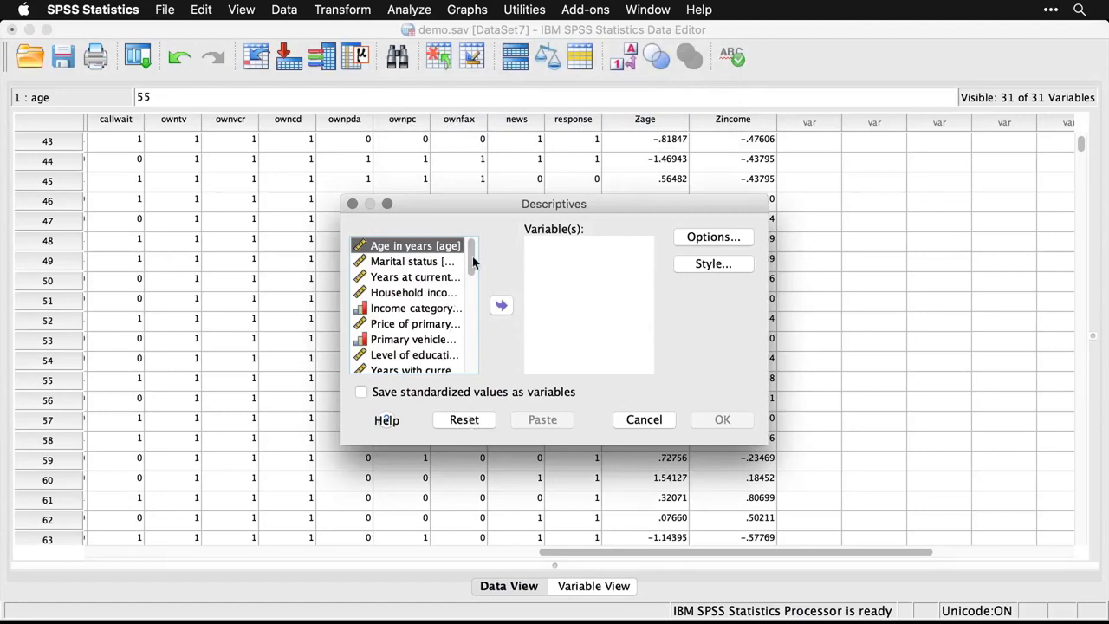
pyautogui.moveTo(476, 262); pyautogui.dragTo(477, 392)
pyautogui.click(423, 350)
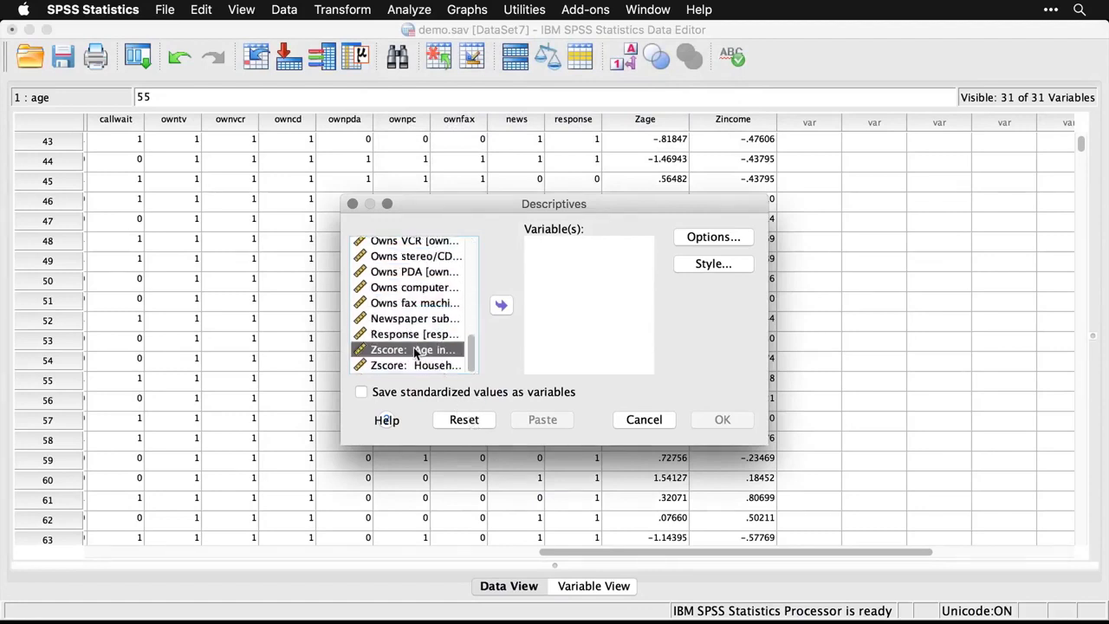
pyautogui.keyDown('shift'); pyautogui.click(404, 365); pyautogui.keyUp('shift')
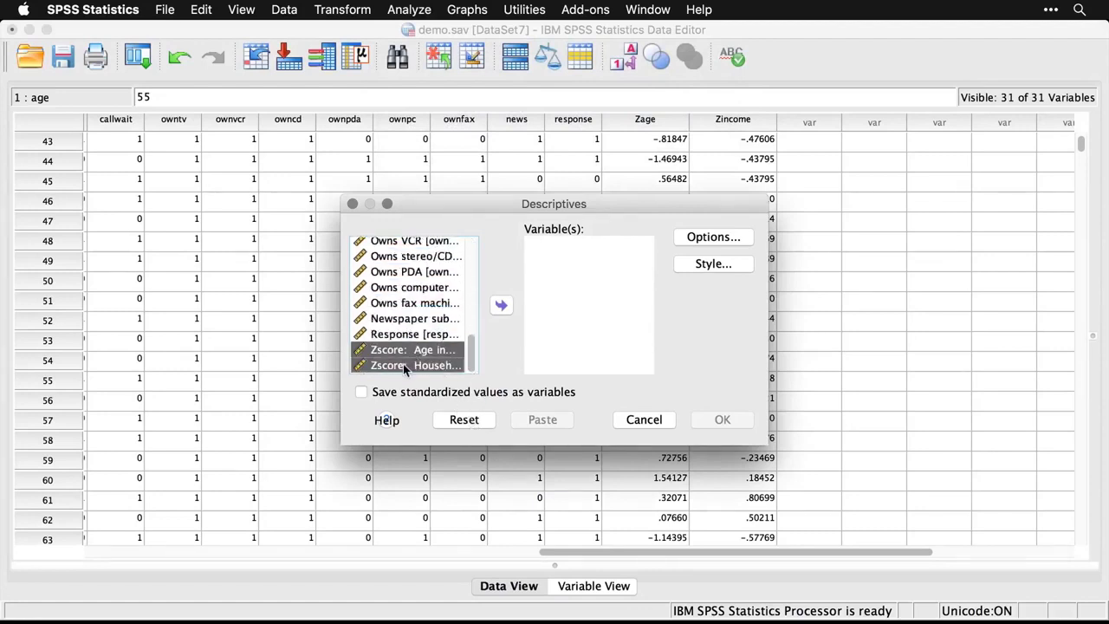
pyautogui.click(503, 307)
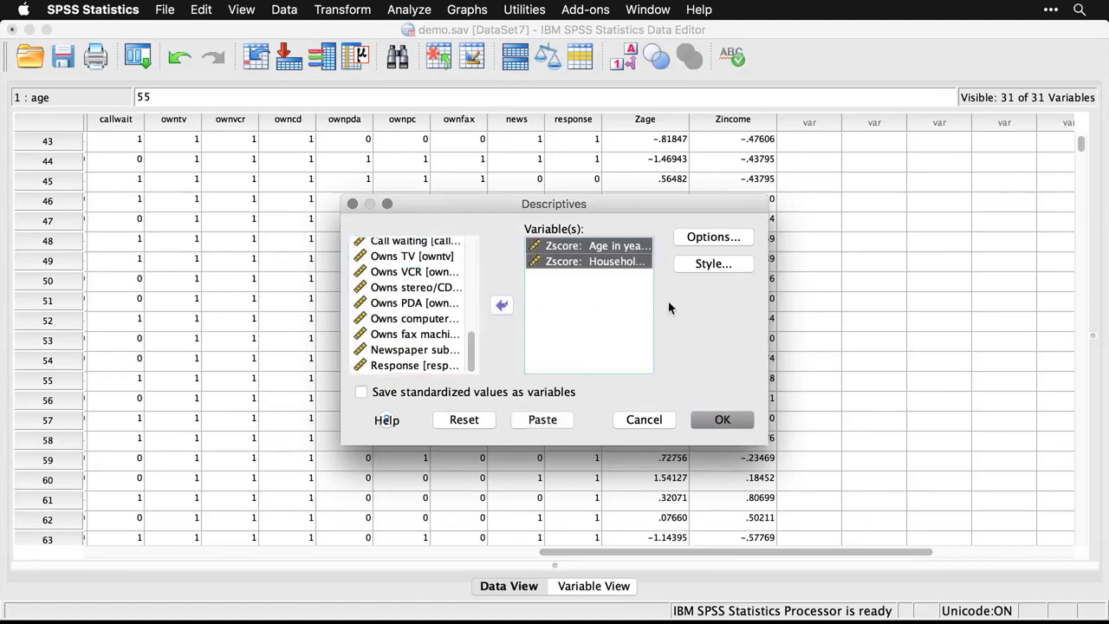
pyautogui.click(722, 421)
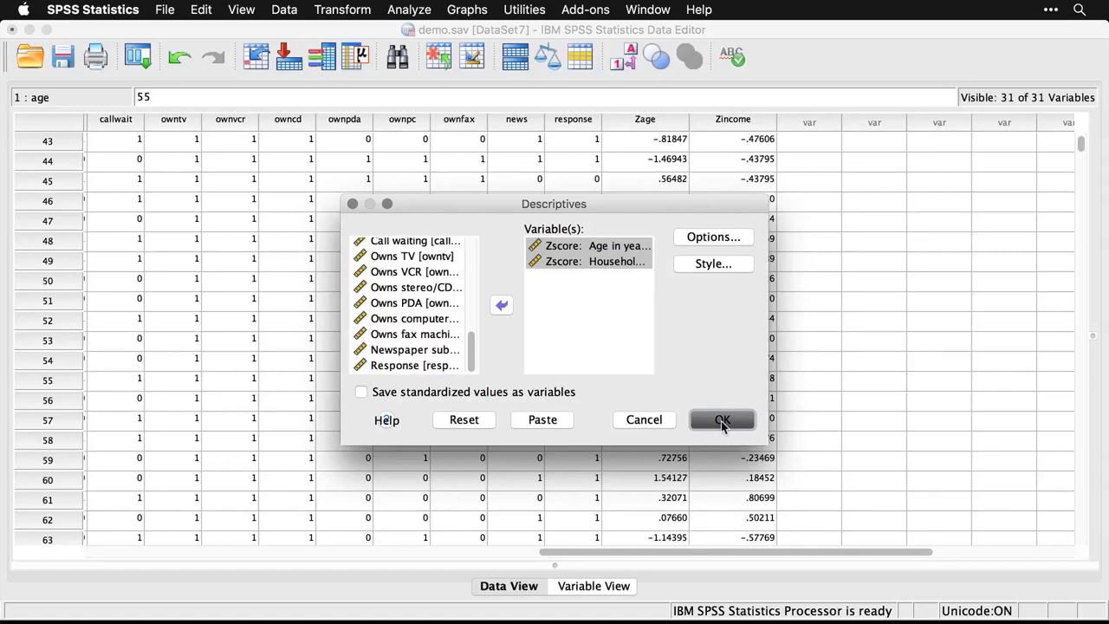
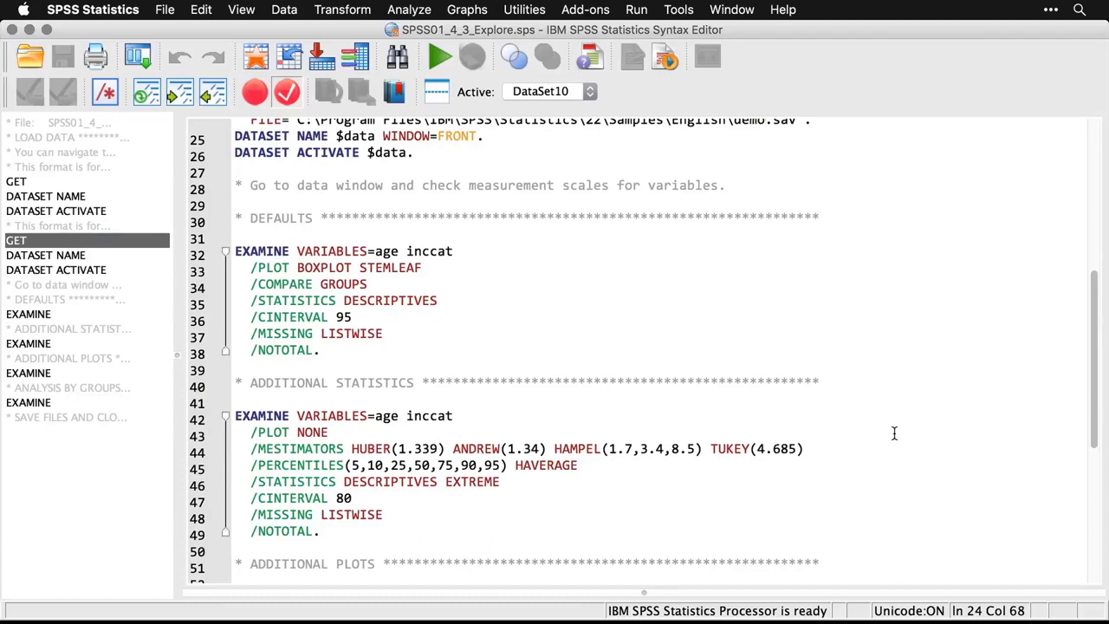
# Run an Explore analysis with default settings, using Age in years and Income category in thousands as dependent variables.
pyautogui.click(414, 8)
pyautogui.moveTo(429, 49)
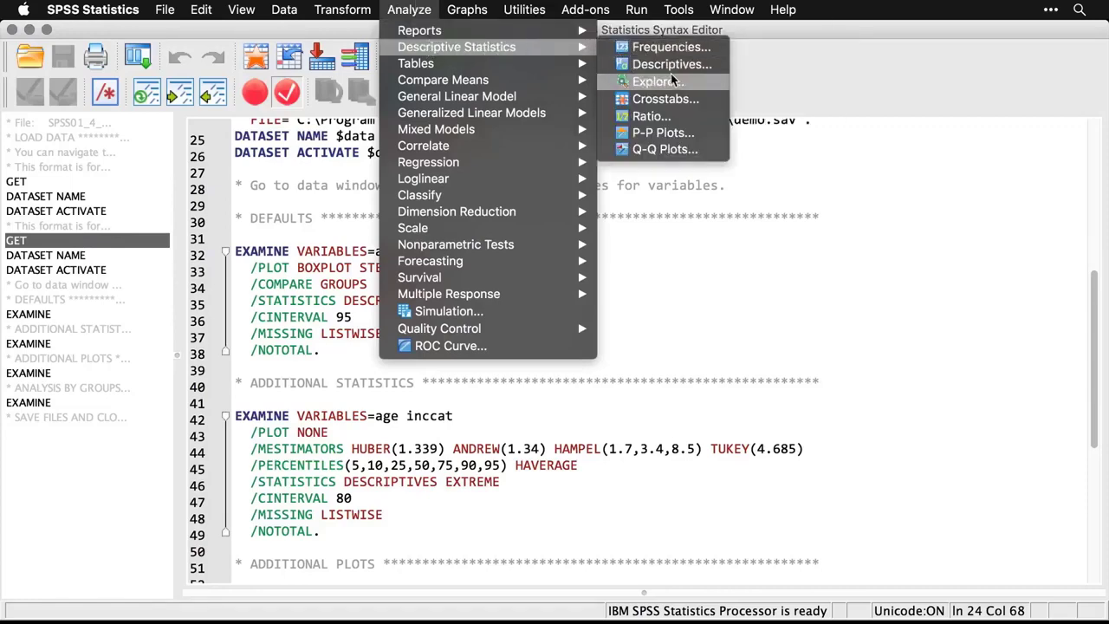
pyautogui.click(698, 91)
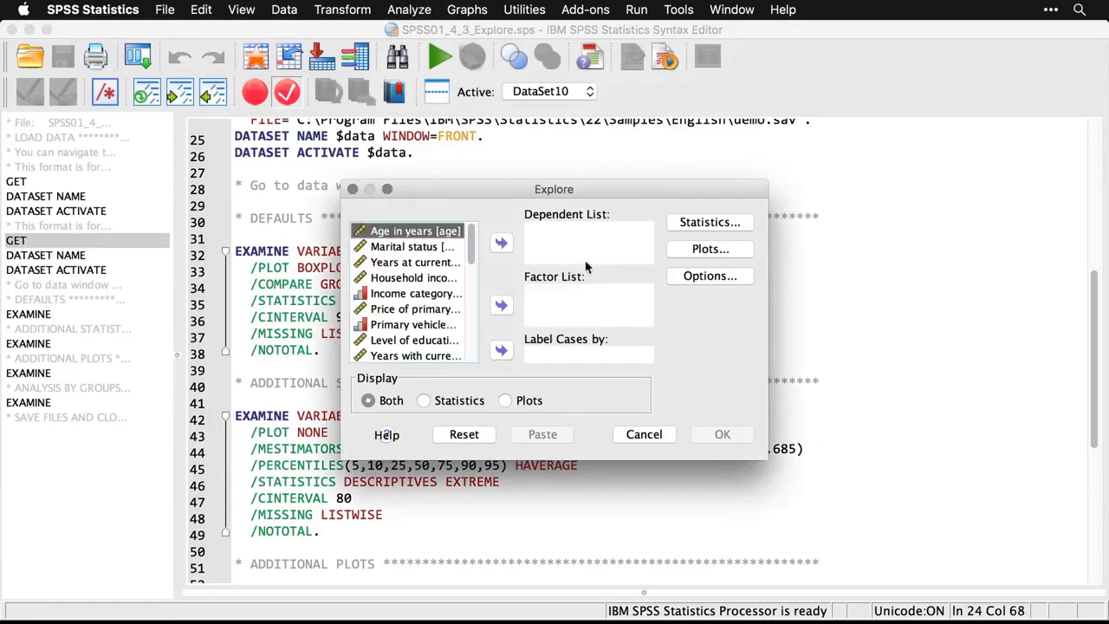
pyautogui.click(500, 245)
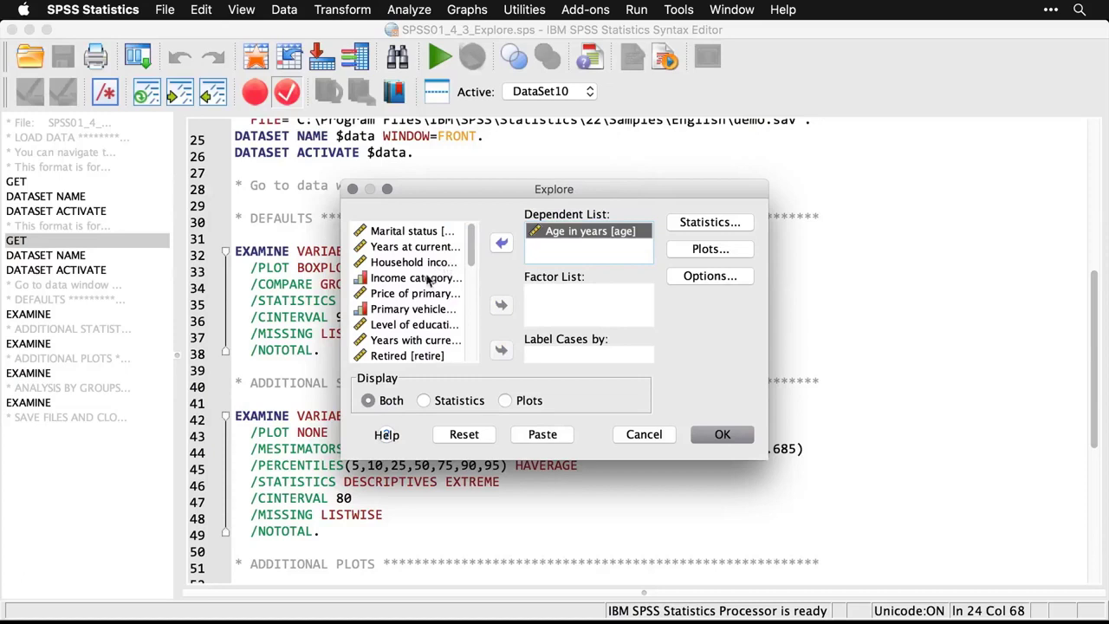
pyautogui.click(421, 278)
pyautogui.click(503, 243)
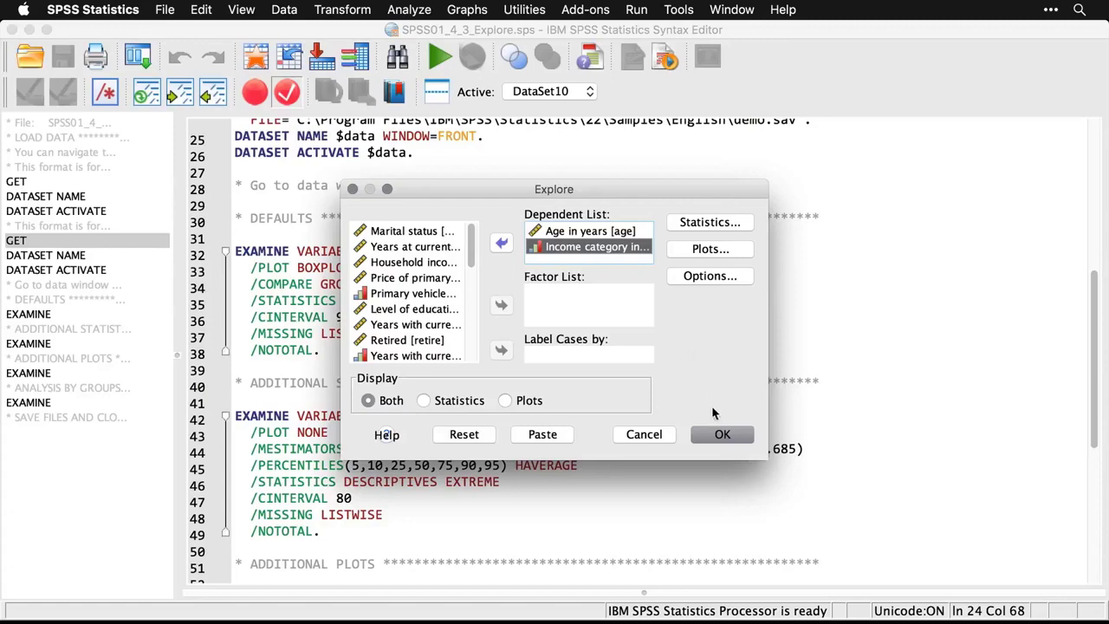
pyautogui.click(728, 437)
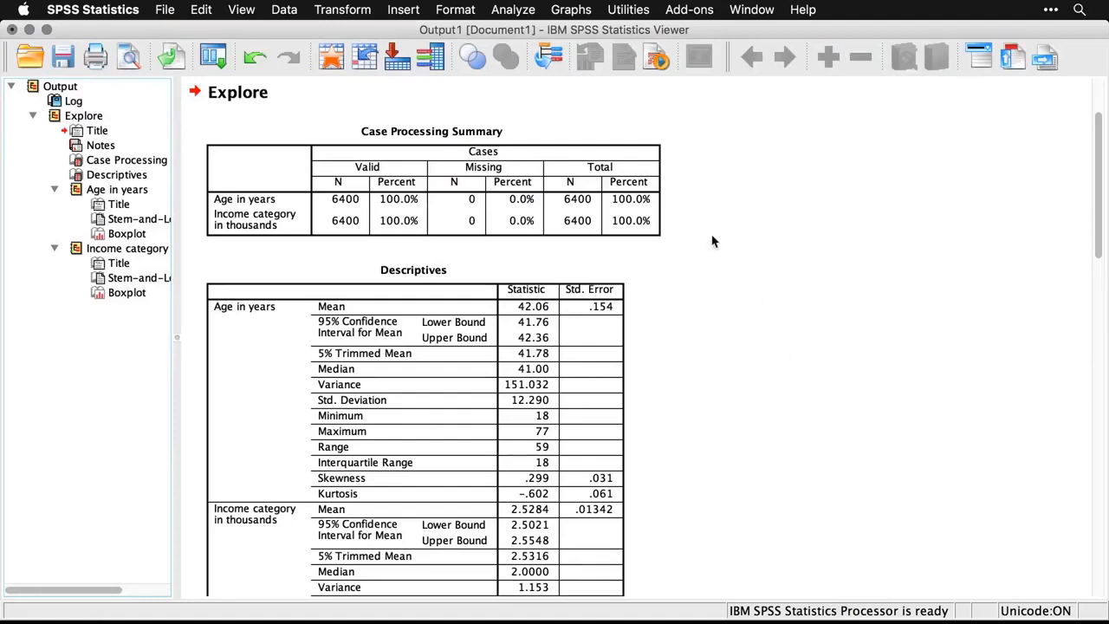
# Examine the Explore output's Descriptives table, stem-and-leaf plots and boxplots for age and income category.
pyautogui.scroll(-3, 712, 240)
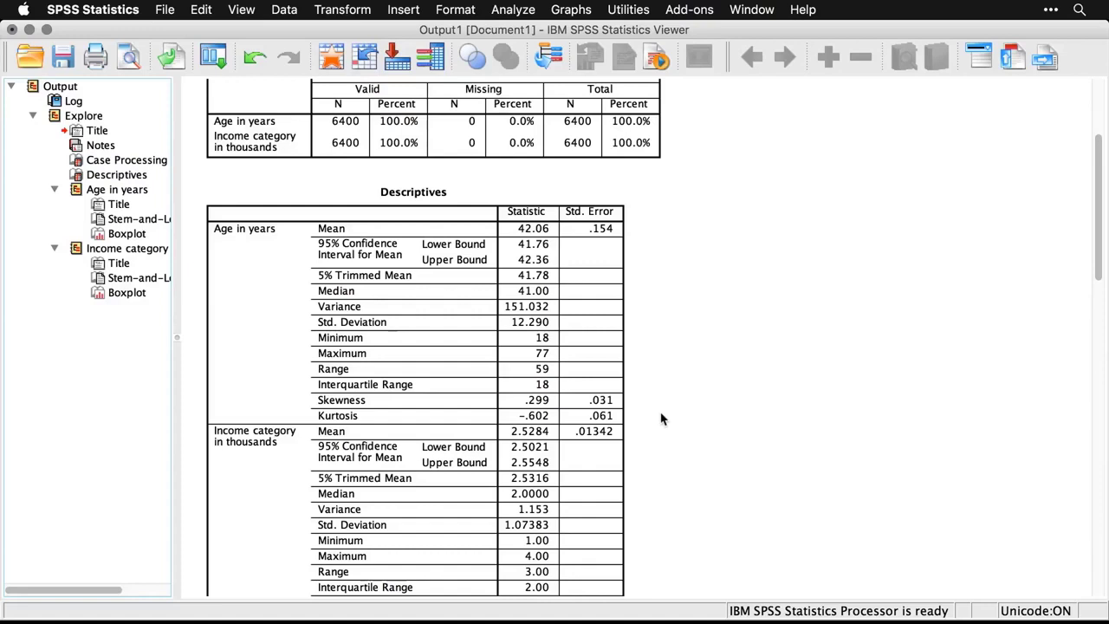
pyautogui.scroll(-2, 660, 419)
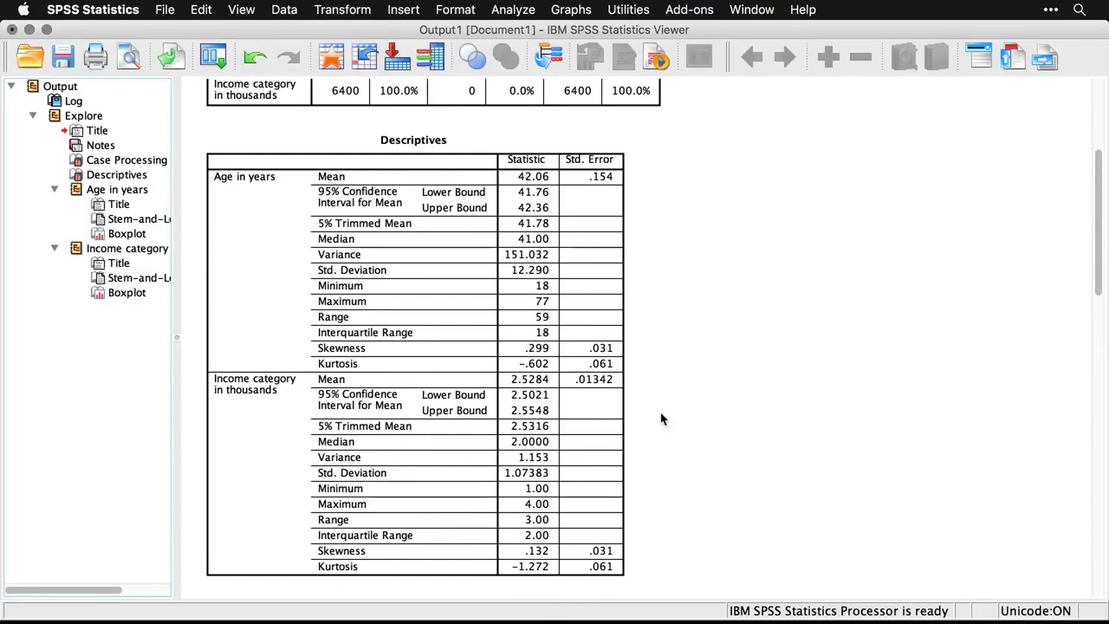
pyautogui.scroll(-1, 660, 420)
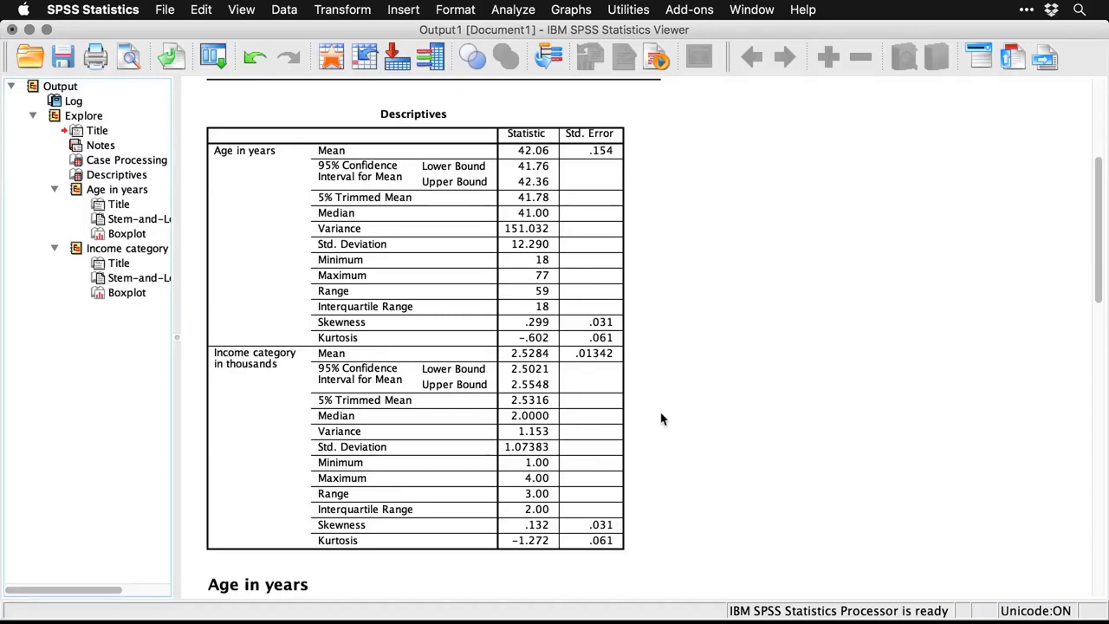
pyautogui.scroll(-10, 661, 419)
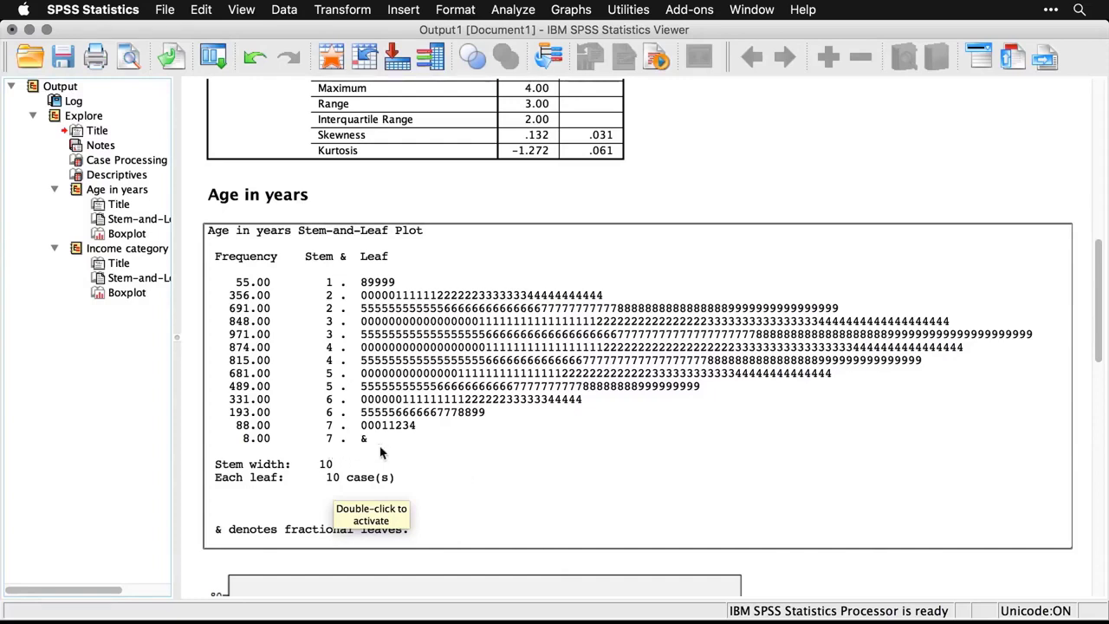
pyautogui.scroll(-4, 379, 450)
pyautogui.scroll(-7, 379, 450)
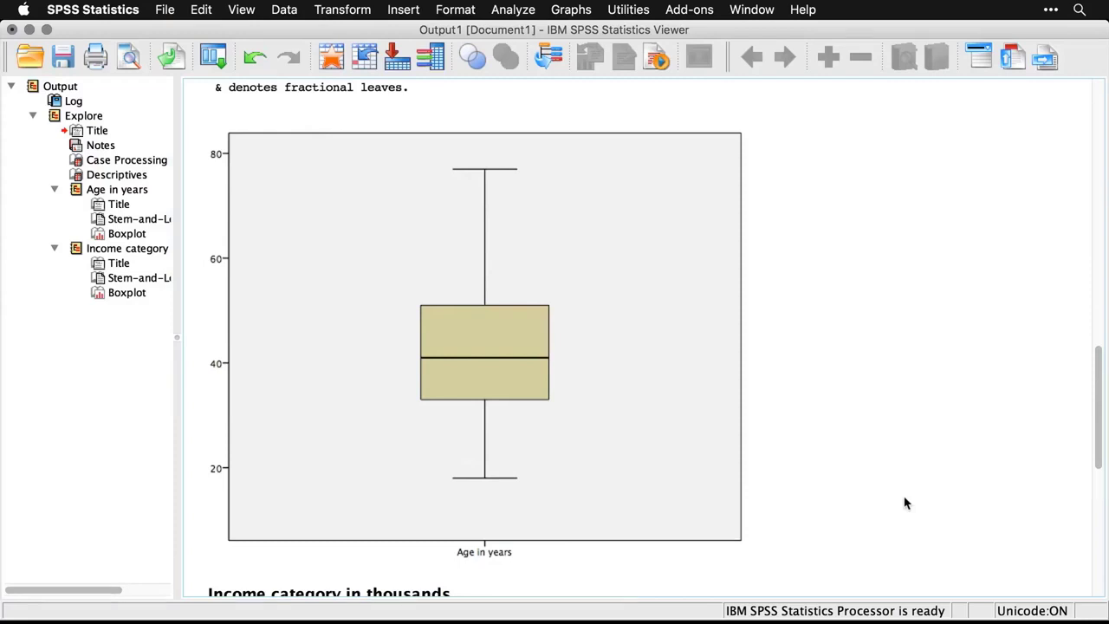
pyautogui.scroll(-10, 904, 502)
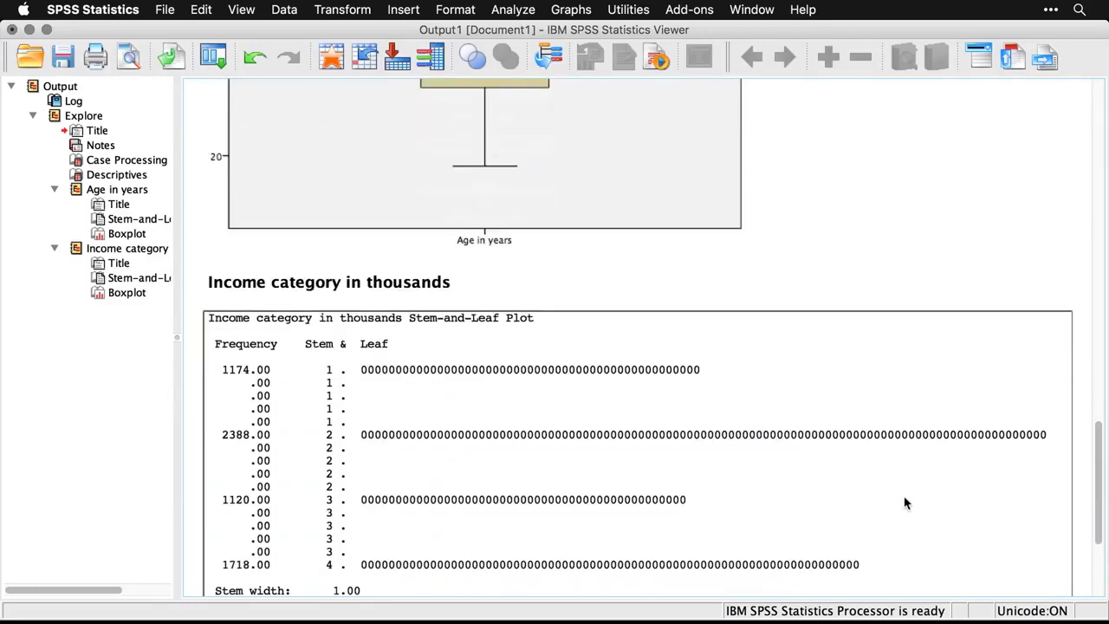
pyautogui.scroll(-2, 905, 502)
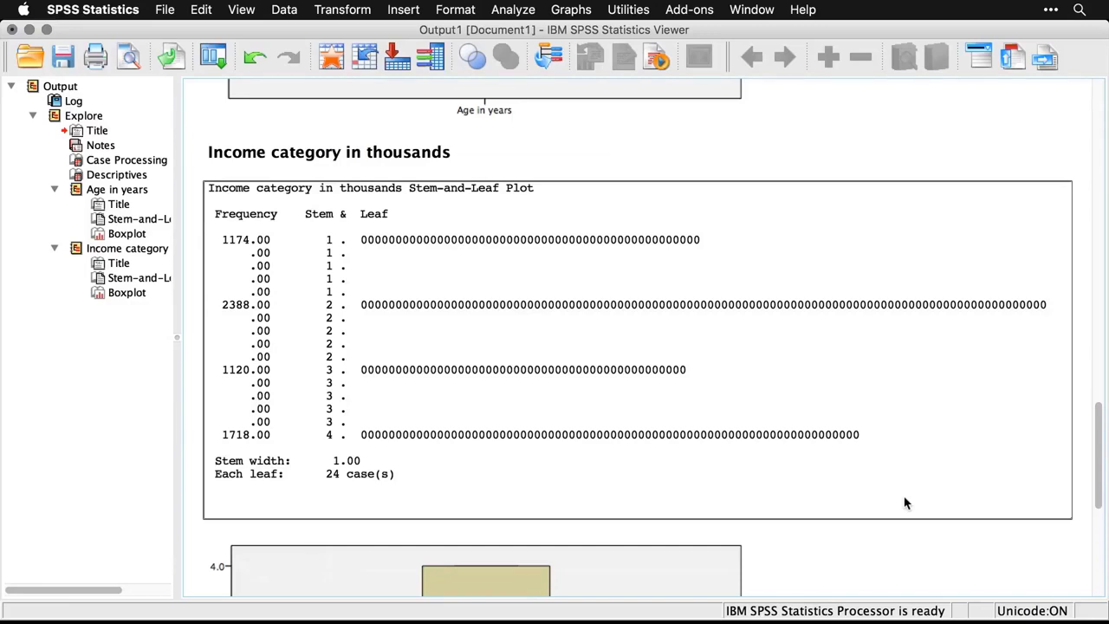
pyautogui.scroll(-10, 904, 502)
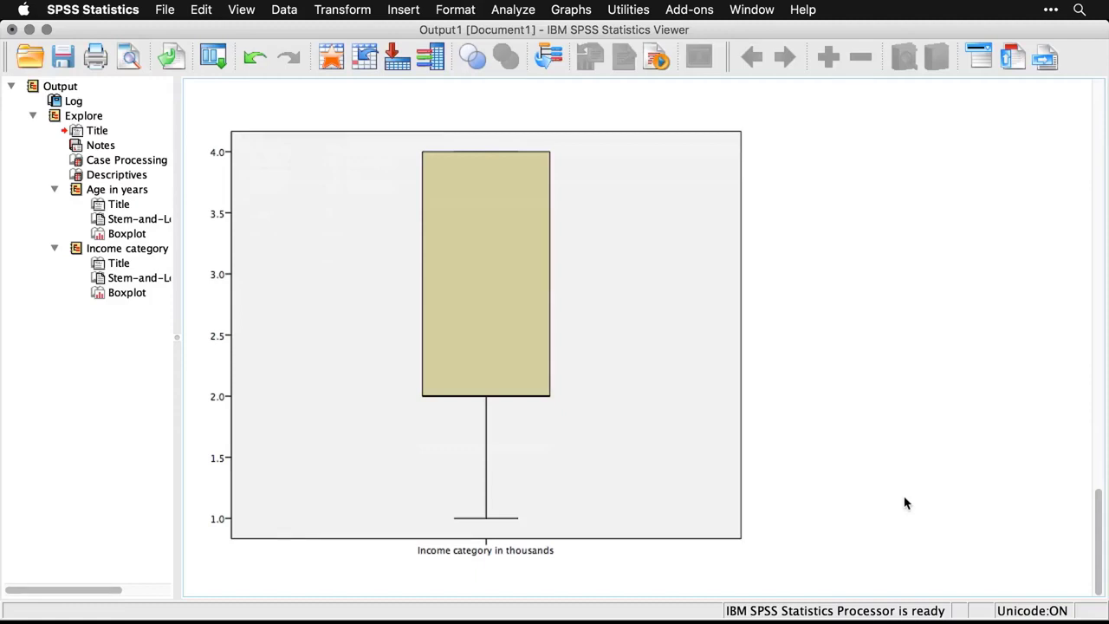
# Return to the syntax file, recall the Explore analysis and restrict its display to statistics only.
pyautogui.press('super+grave')
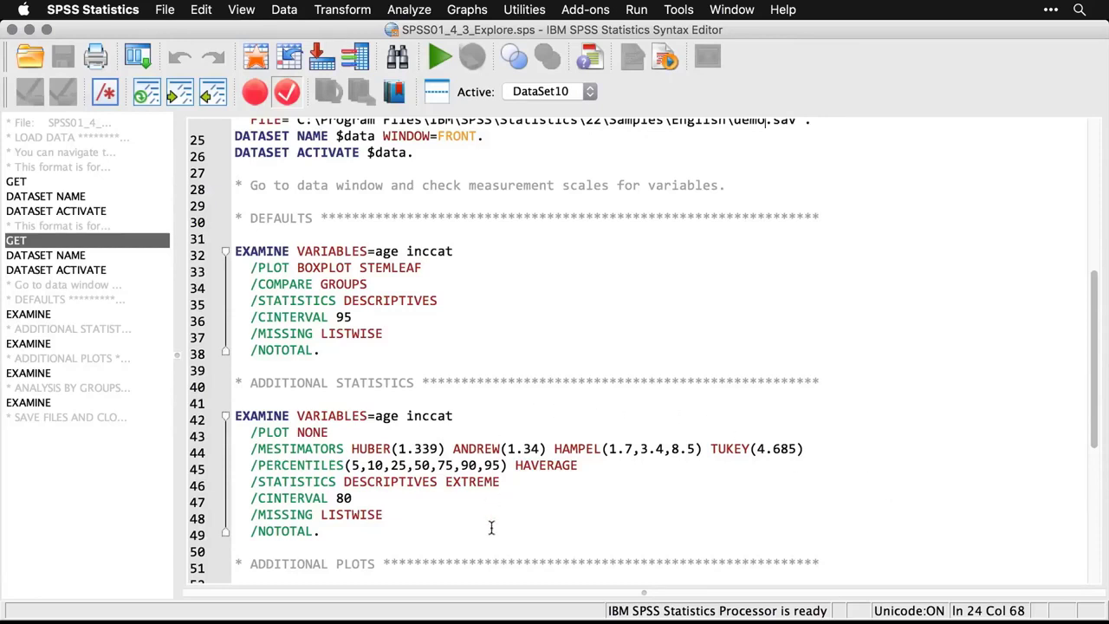
pyautogui.click(141, 58)
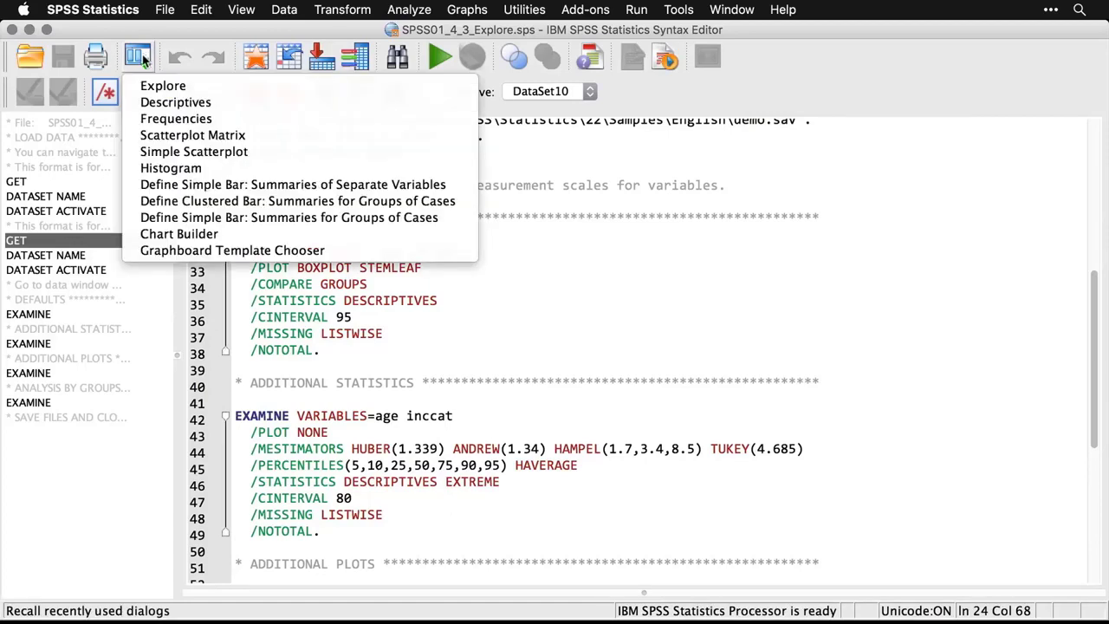
pyautogui.click(156, 86)
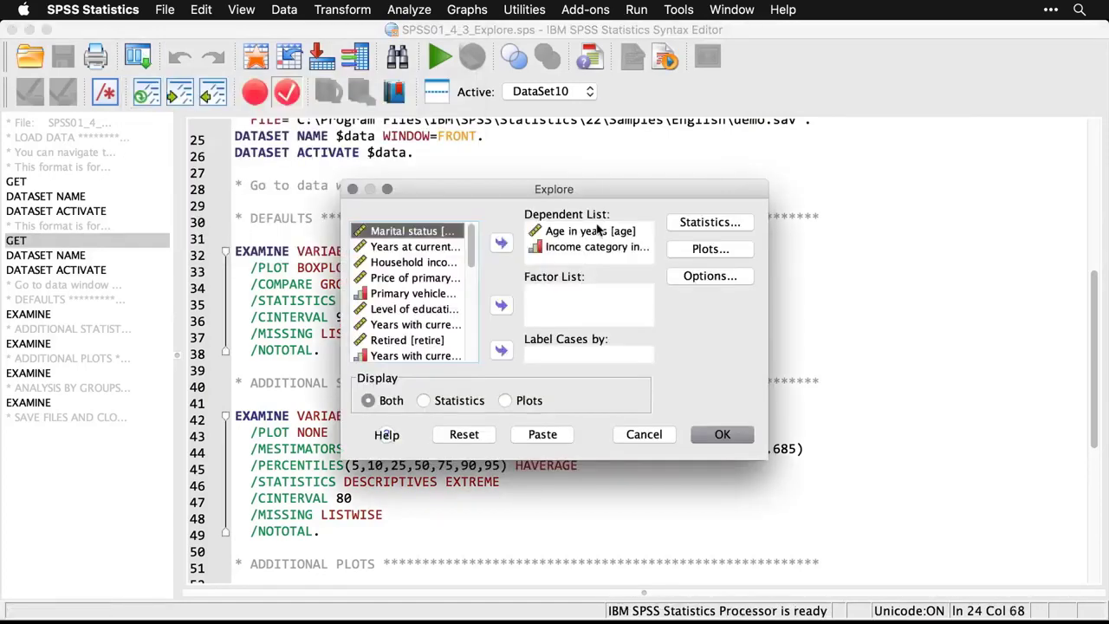
pyautogui.click(424, 401)
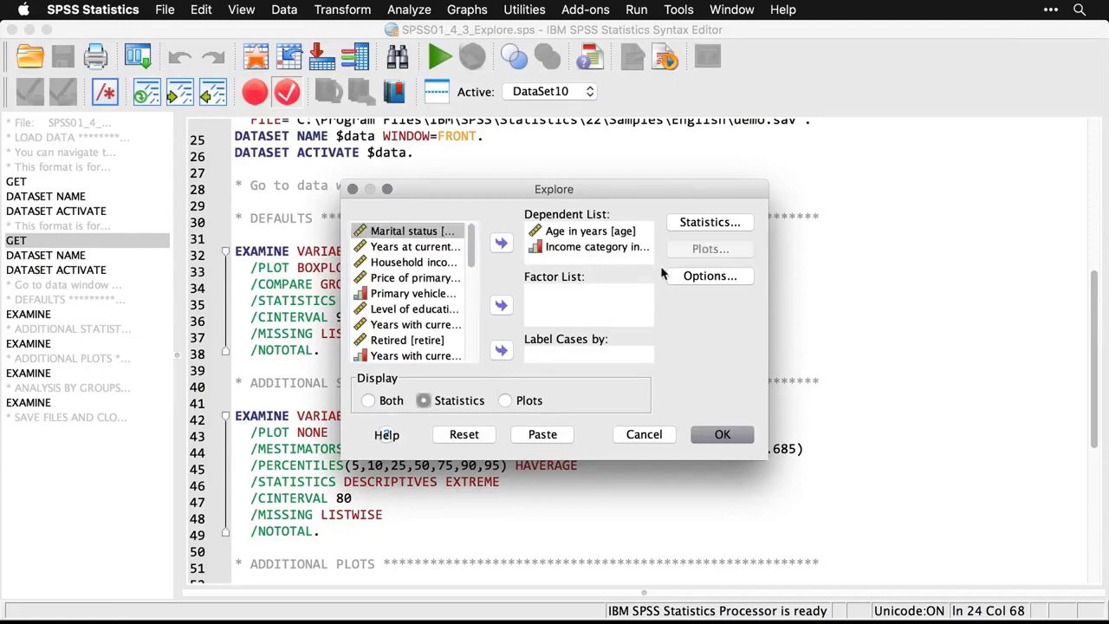
# Set the confidence interval for the mean to 80%, add M-estimators, outliers and percentiles, and run the Explore analysis.
pyautogui.click(724, 230)
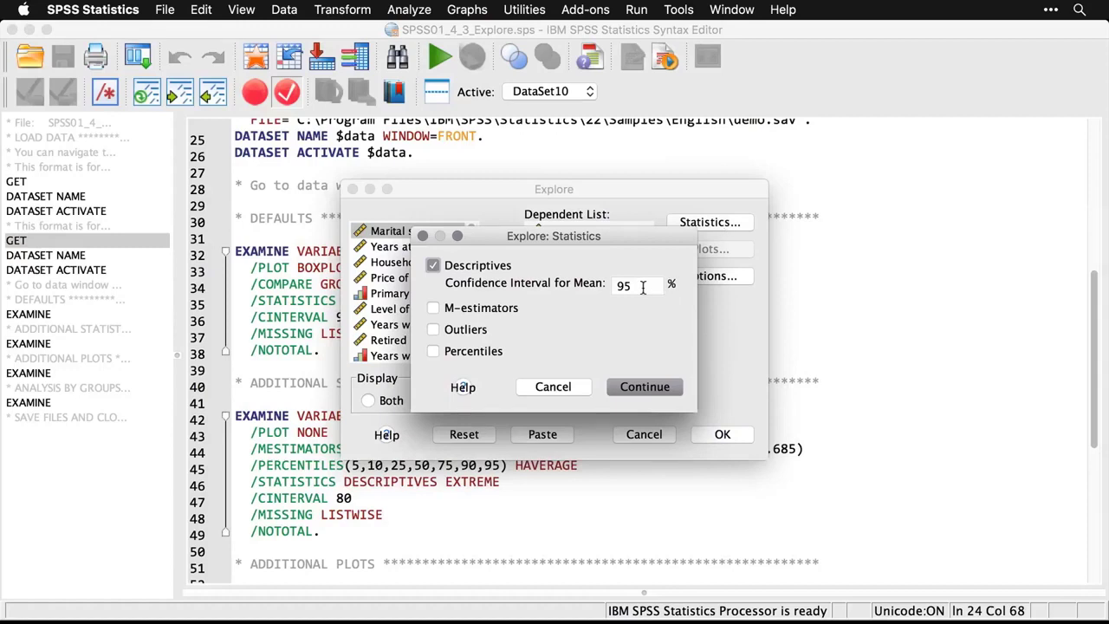
pyautogui.moveTo(643, 287); pyautogui.dragTo(600, 286)
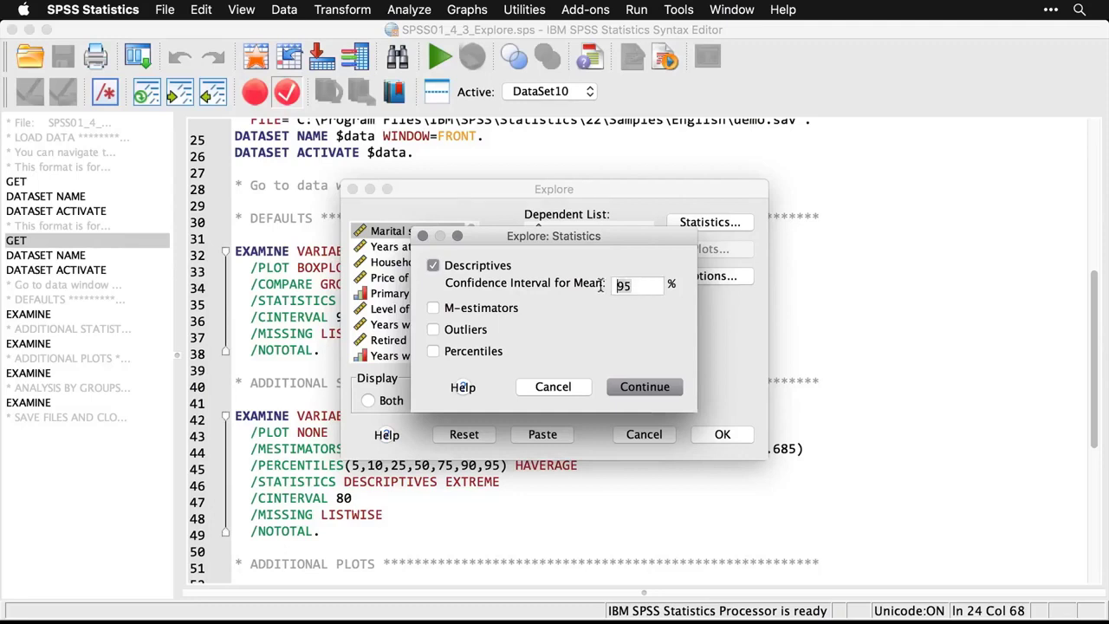
pyautogui.write('80')
pyautogui.click(433, 309)
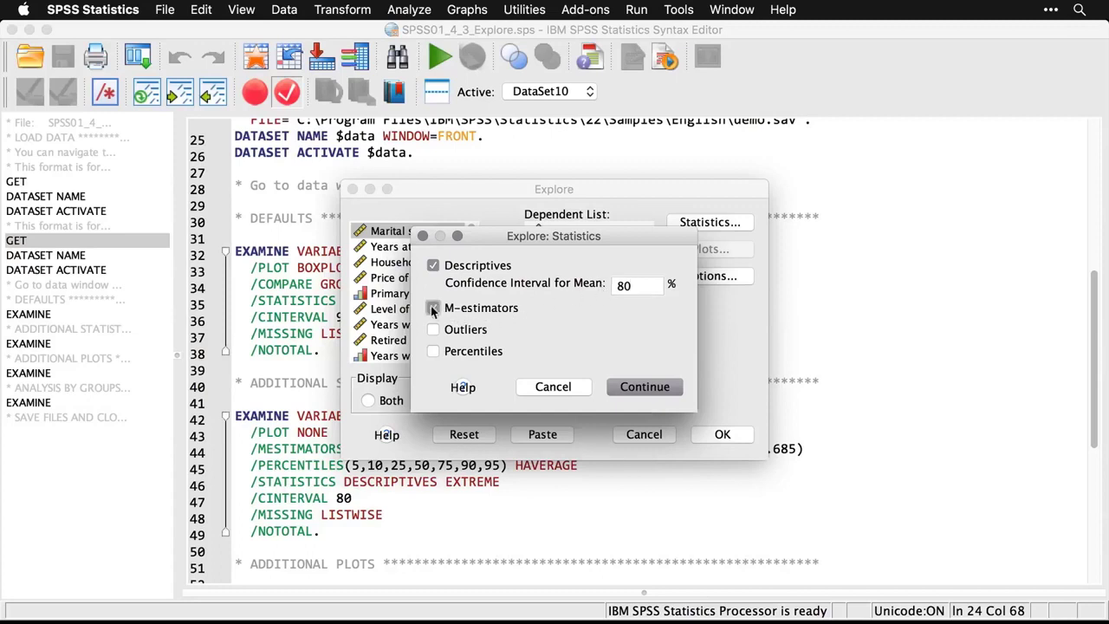
pyautogui.click(434, 334)
pyautogui.click(640, 387)
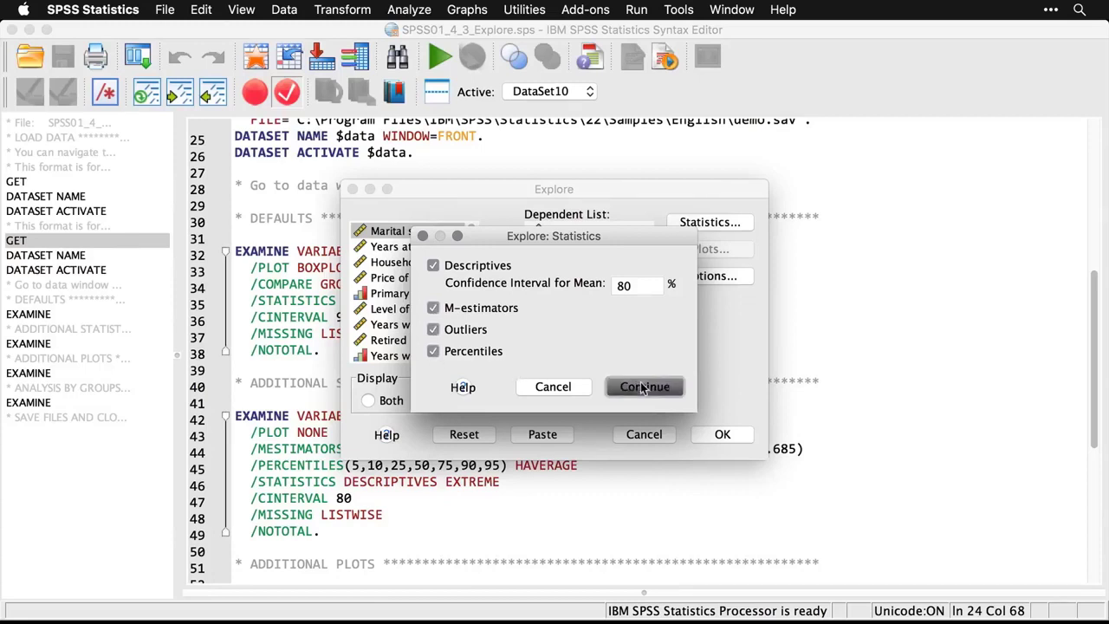
pyautogui.click(722, 434)
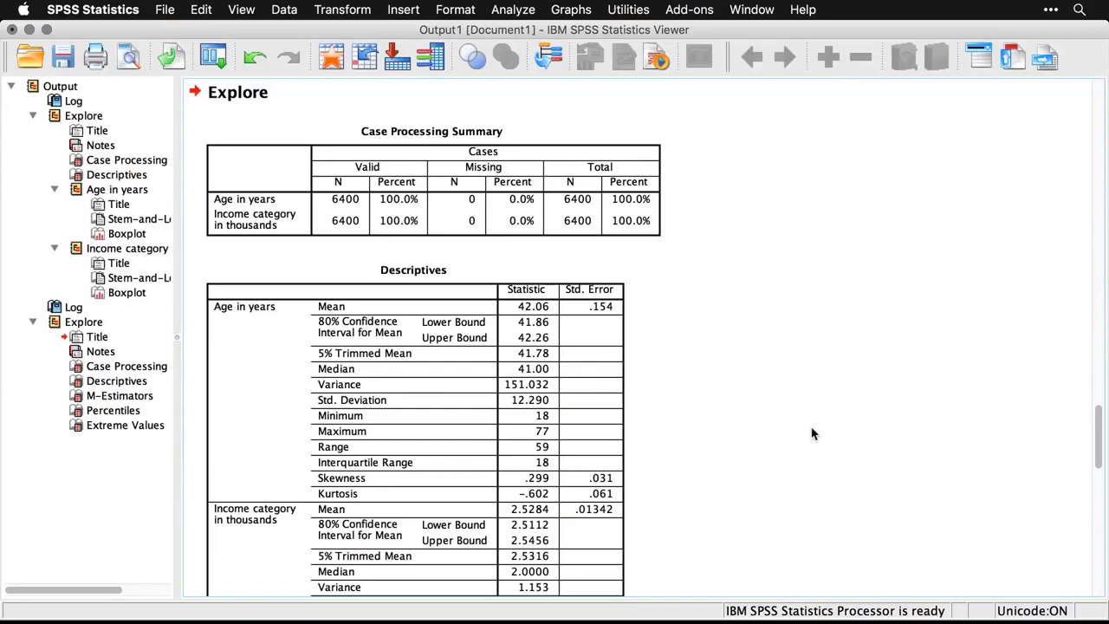
# Examine the Descriptives and M-Estimators tables for age and income category in the latest Explore output.
pyautogui.scroll(-2, 811, 433)
pyautogui.scroll(-2, 812, 433)
pyautogui.scroll(-3, 812, 433)
pyautogui.scroll(-3, 811, 433)
pyautogui.scroll(-2, 811, 433)
pyautogui.scroll(-4, 811, 433)
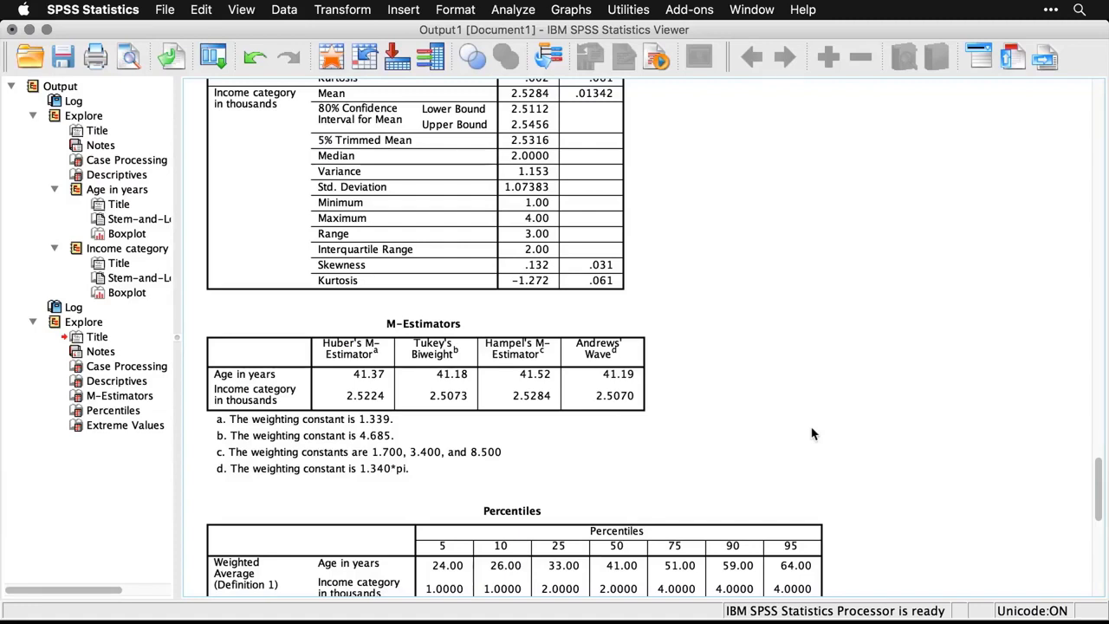
pyautogui.click(538, 402)
# Cycle through the syntax and data windows back to the output, and examine the Percentiles and Extreme Values tables.
pyautogui.press('super+grave')
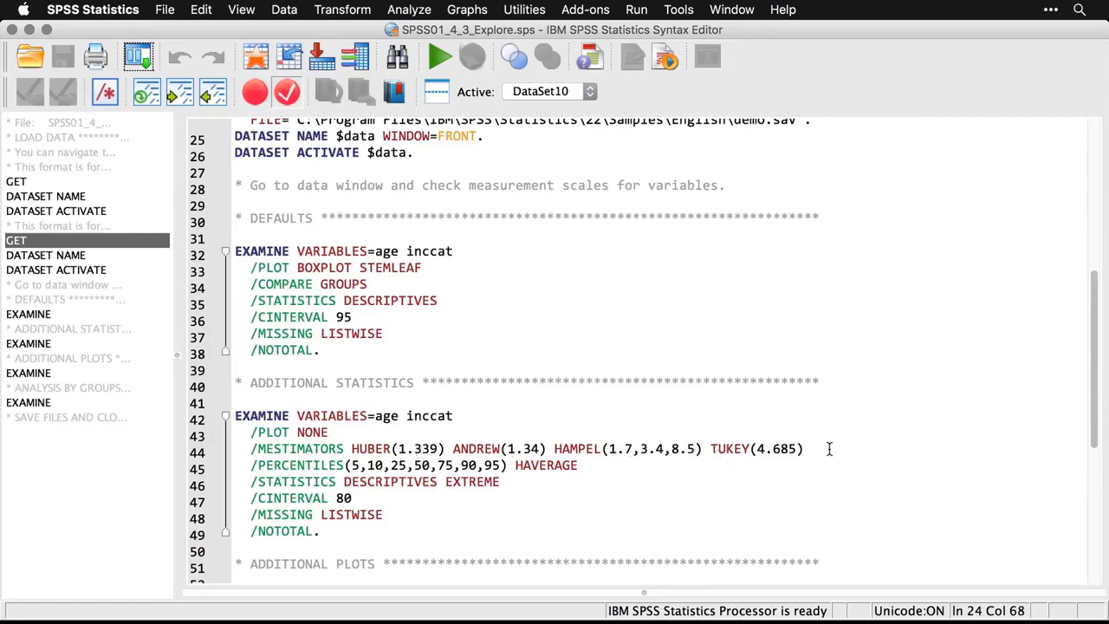
pyautogui.press('super+grave')
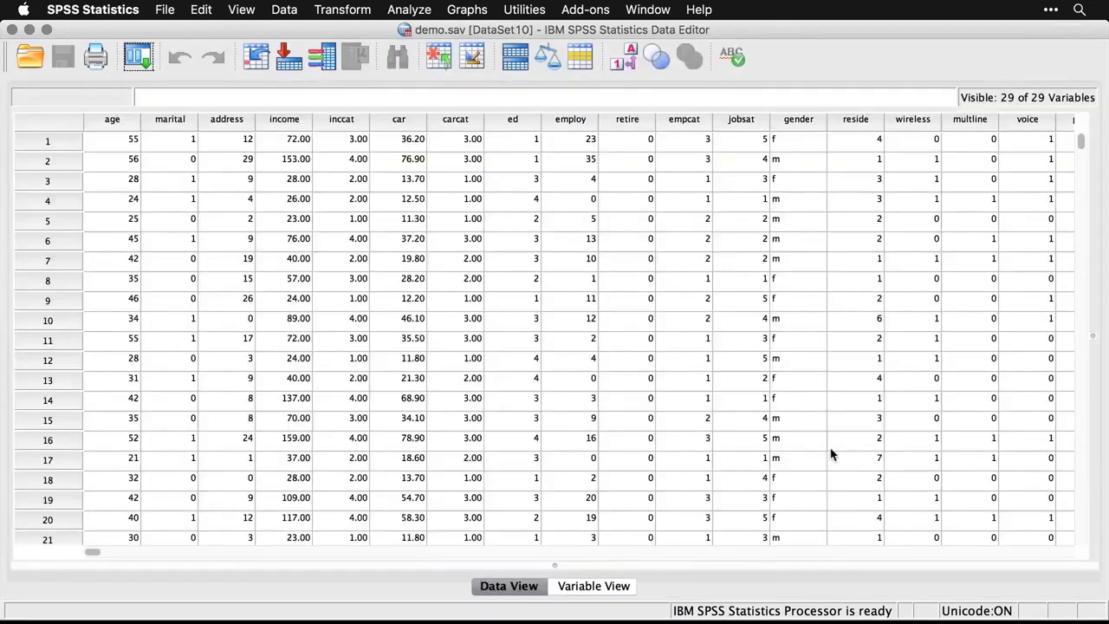
pyautogui.press('super+grave')
pyautogui.scroll(-5, 830, 455)
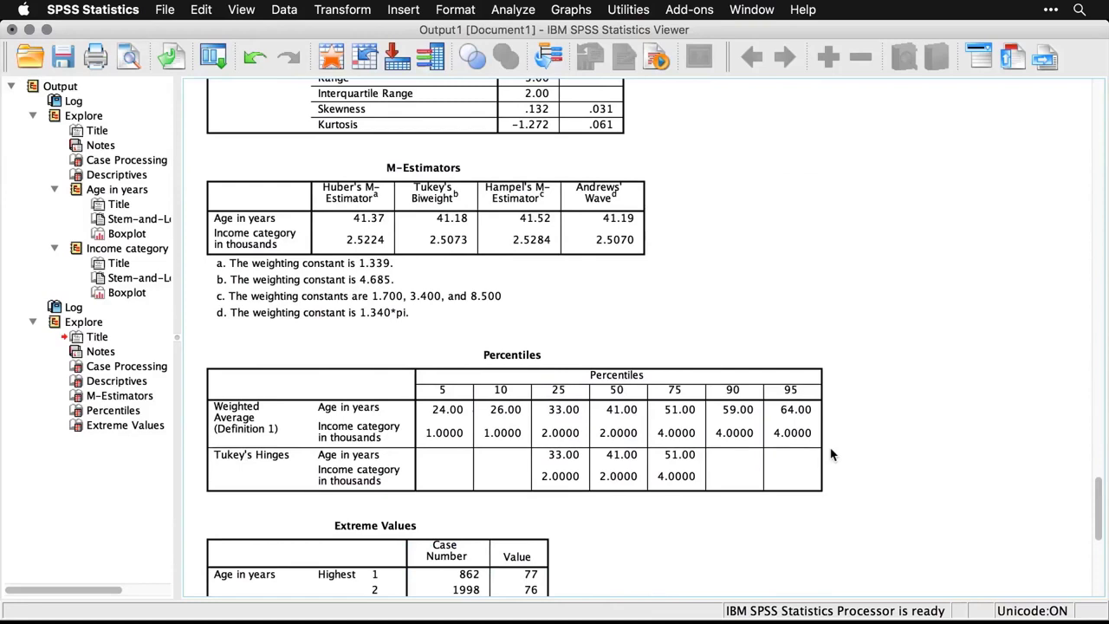
pyautogui.scroll(-6, 829, 454)
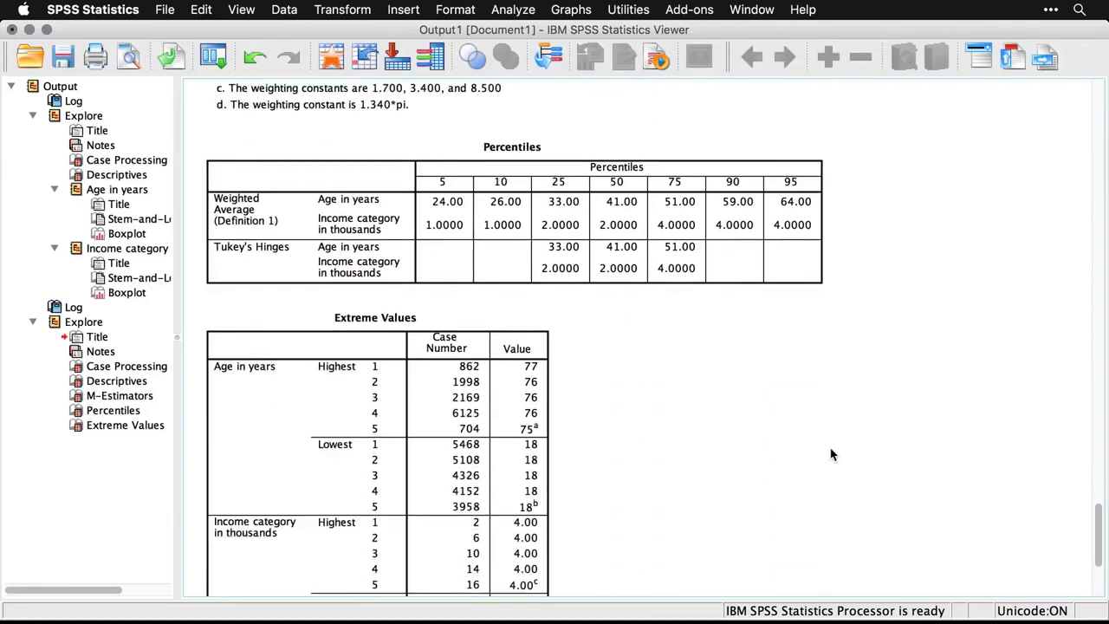
pyautogui.scroll(-2, 829, 454)
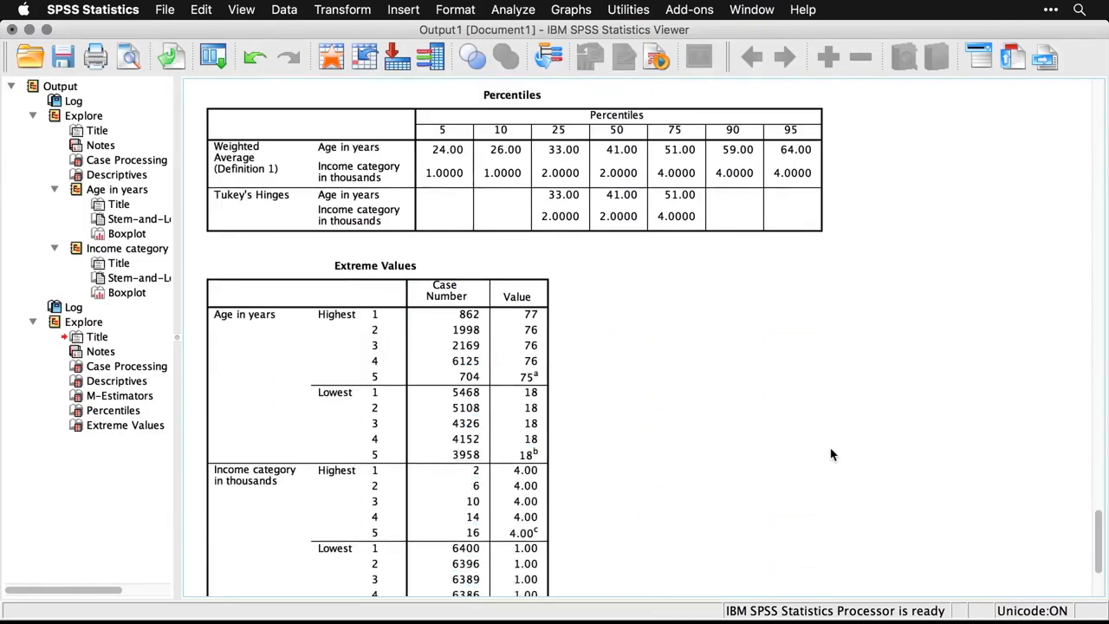
pyautogui.scroll(-3, 830, 455)
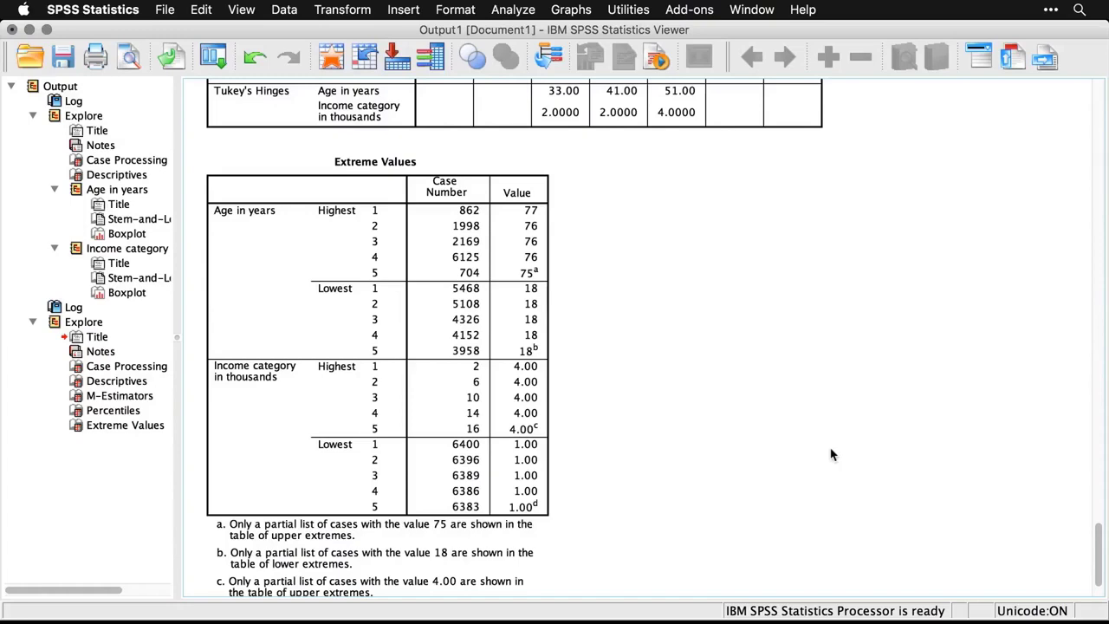
# Return to the syntax file, recall the Explore analysis and restrict its display to plots only.
pyautogui.press('super+grave')
pyautogui.scroll(-5, 830, 455)
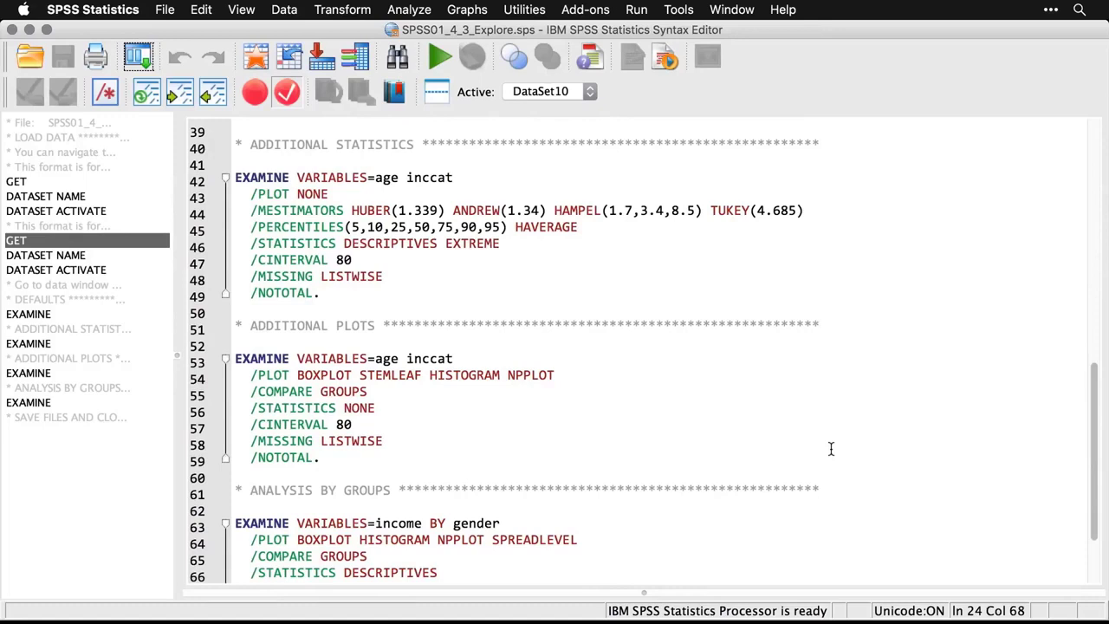
pyautogui.click(136, 57)
pyautogui.click(142, 86)
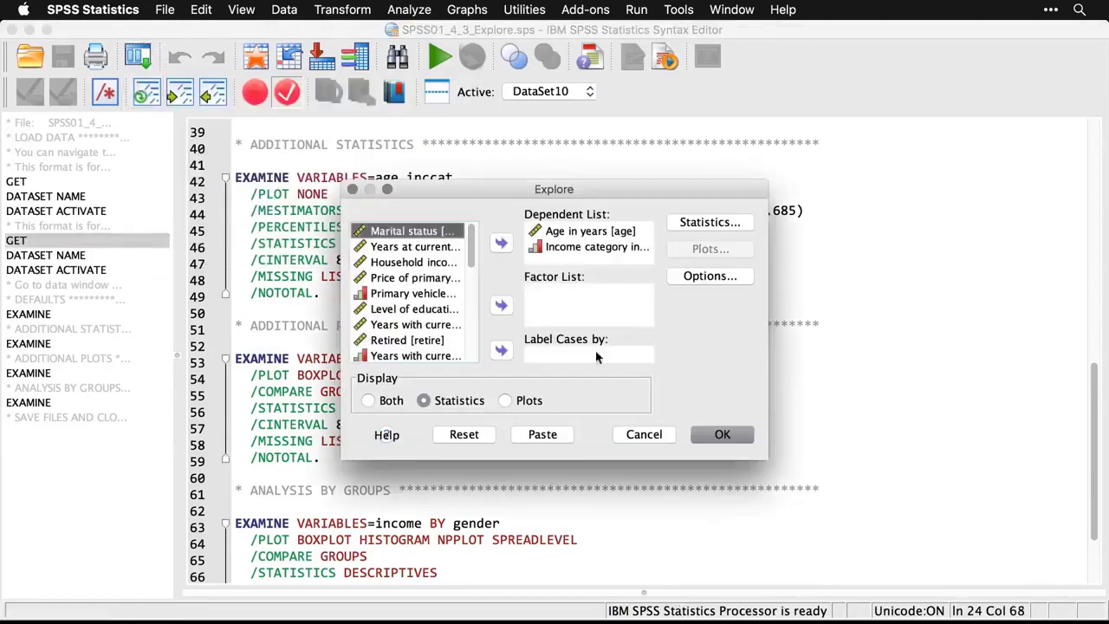
pyautogui.click(506, 402)
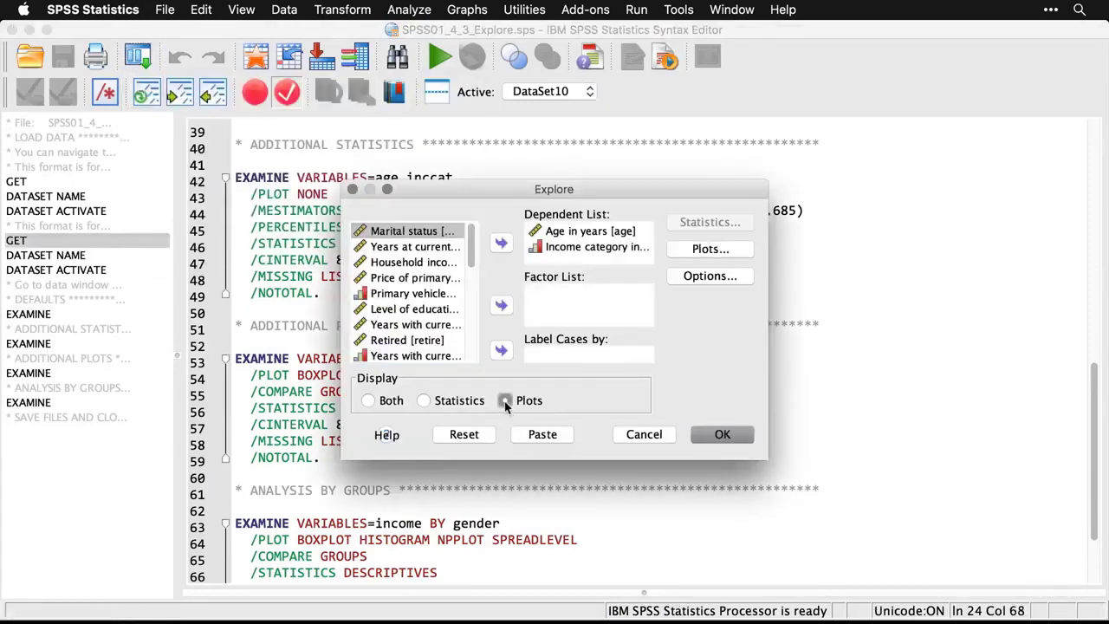
# Add histograms and normality plots with tests to the Explore plots, and run the analysis.
pyautogui.click(720, 250)
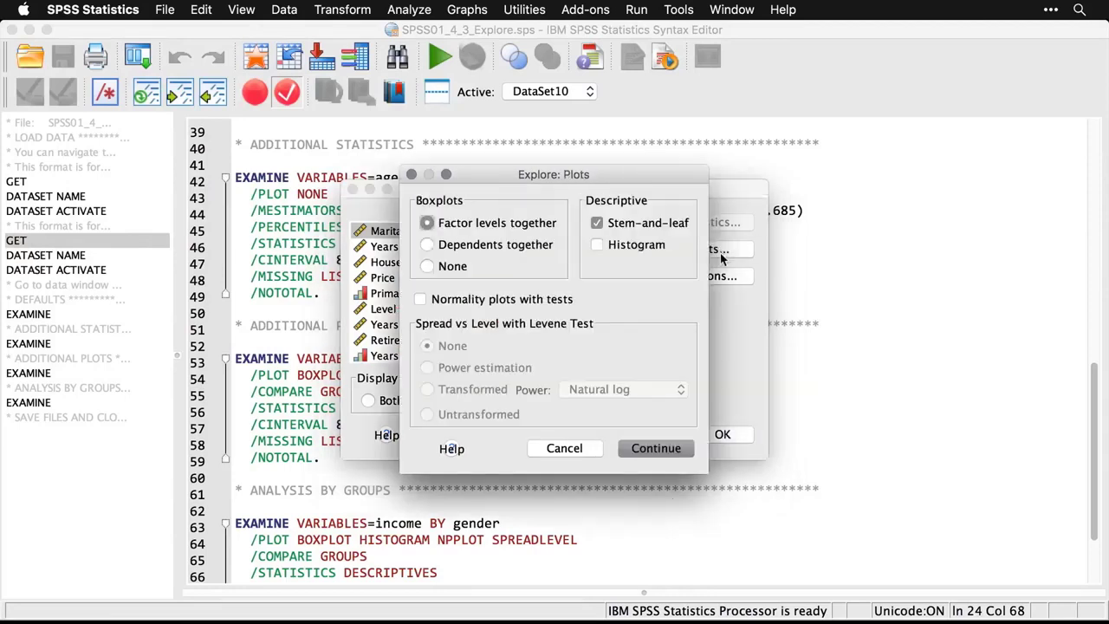
pyautogui.click(595, 247)
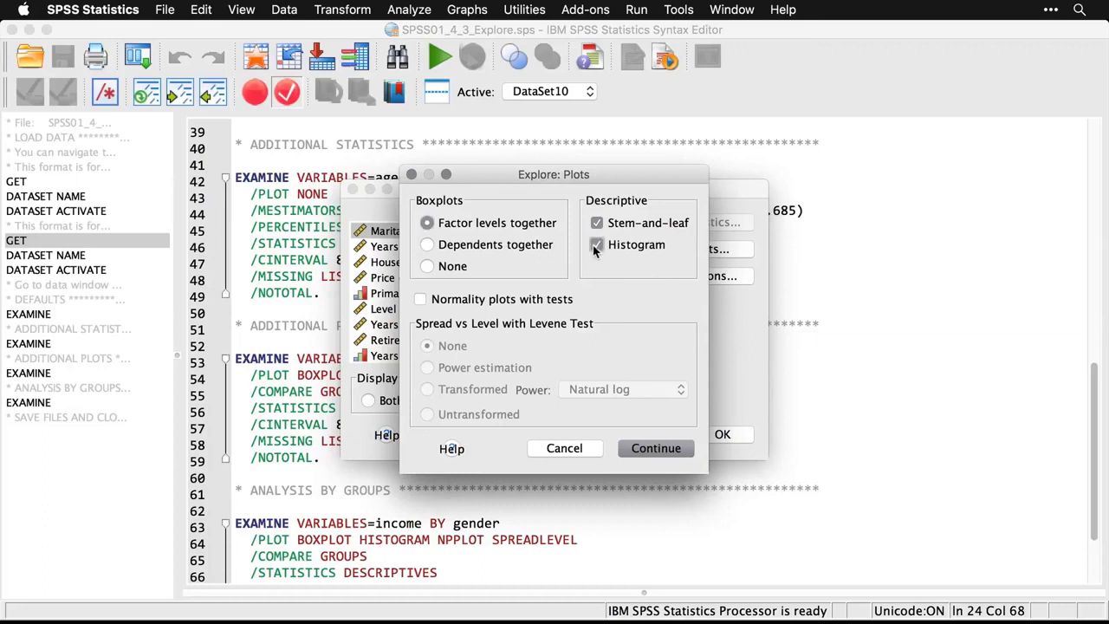
pyautogui.click(420, 299)
pyautogui.click(656, 449)
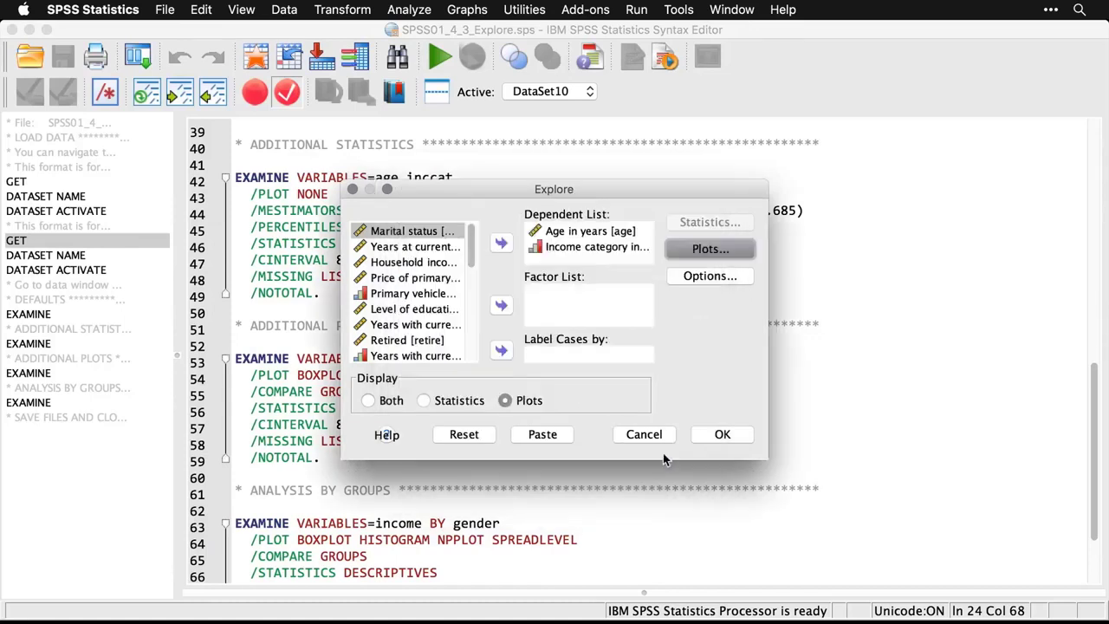
pyautogui.click(724, 434)
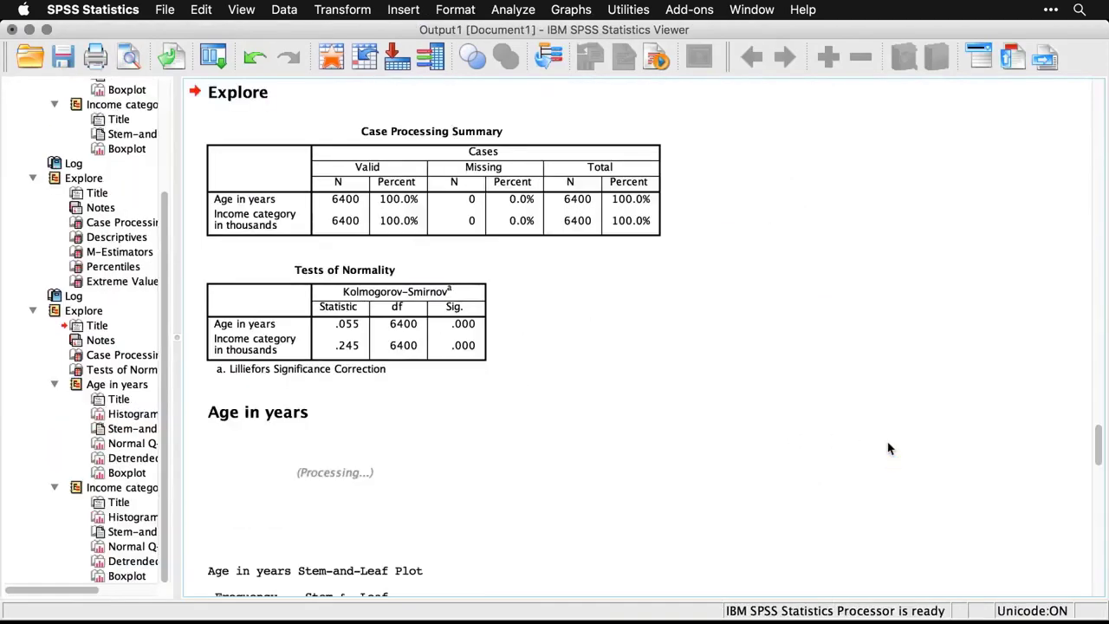
# Examine the histogram, stem-and-leaf plot and normal Q-Q plot for age in the new Explore output.
pyautogui.scroll(-5, 888, 448)
pyautogui.scroll(-3, 888, 448)
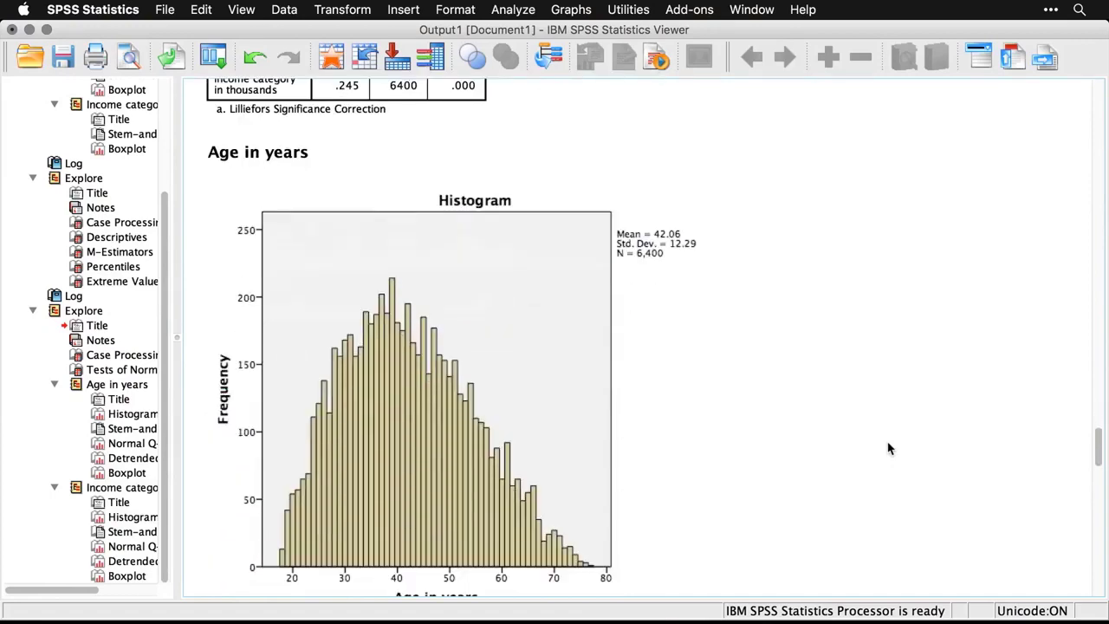
pyautogui.scroll(-11, 888, 448)
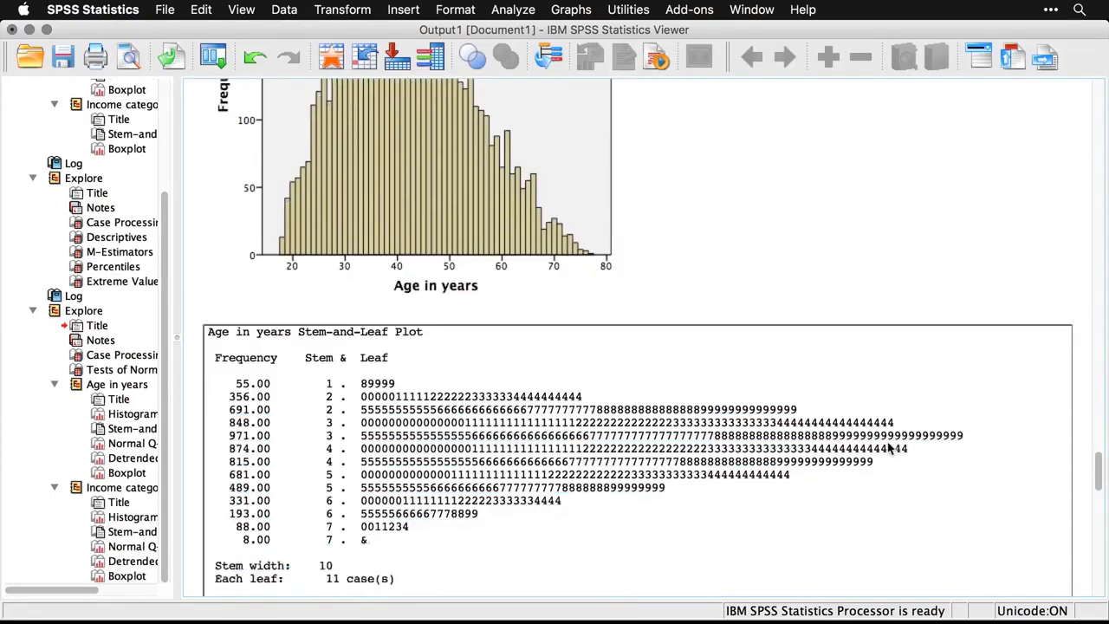
pyautogui.scroll(-12, 888, 447)
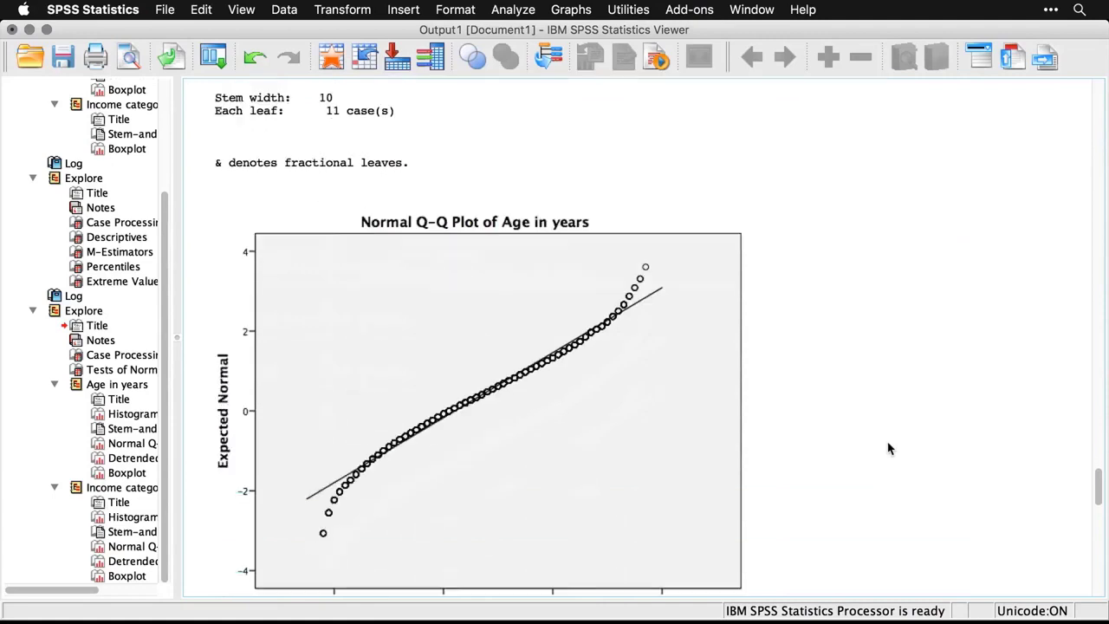
# Examine the normal Q-Q plot, detrended Q-Q plot and boxplot of Age in years in the output.
pyautogui.scroll(-2, 888, 448)
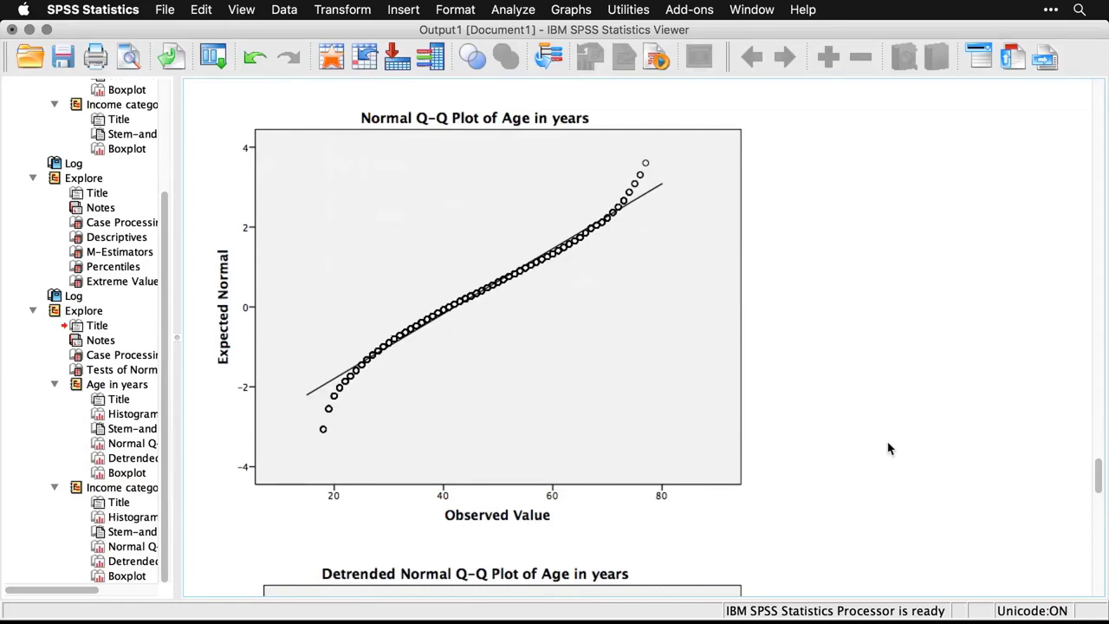
pyautogui.click(615, 456)
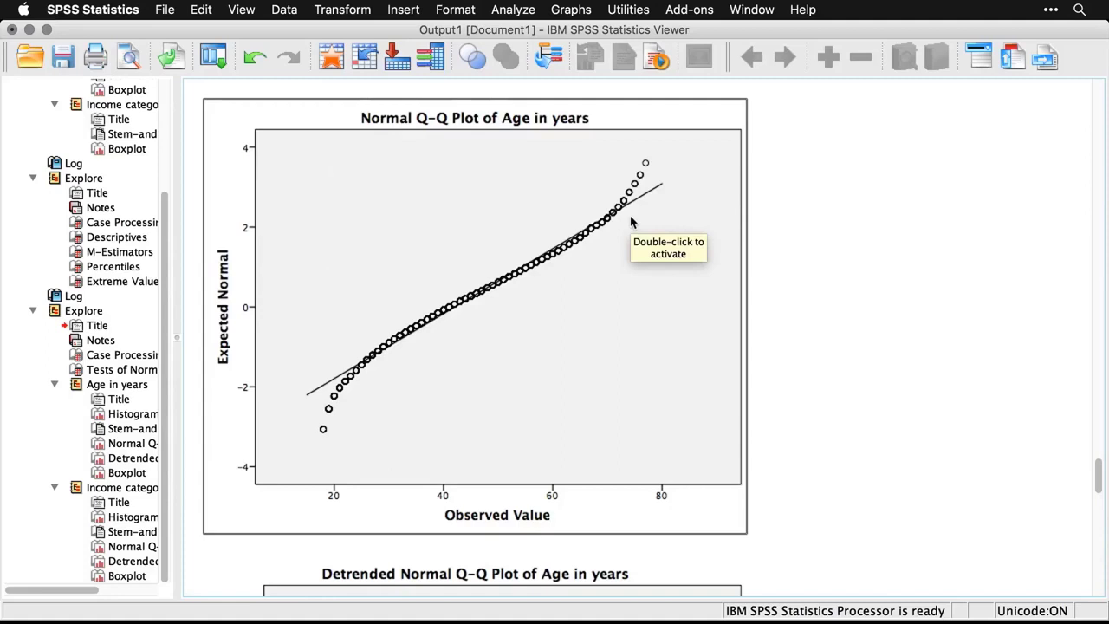
pyautogui.click(802, 321)
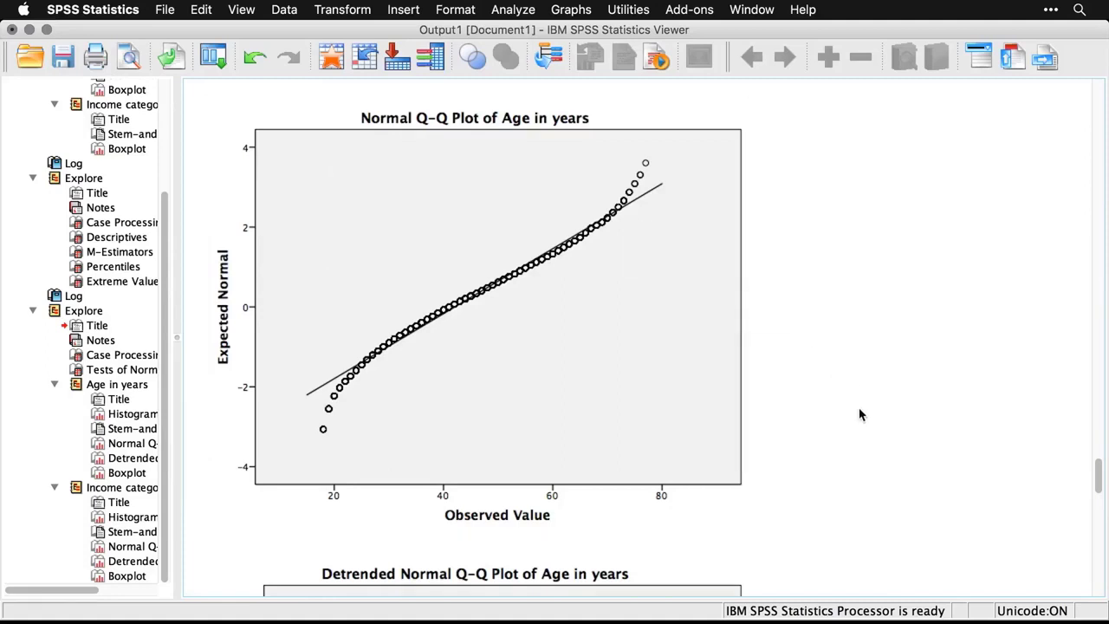
pyautogui.scroll(-10, 859, 414)
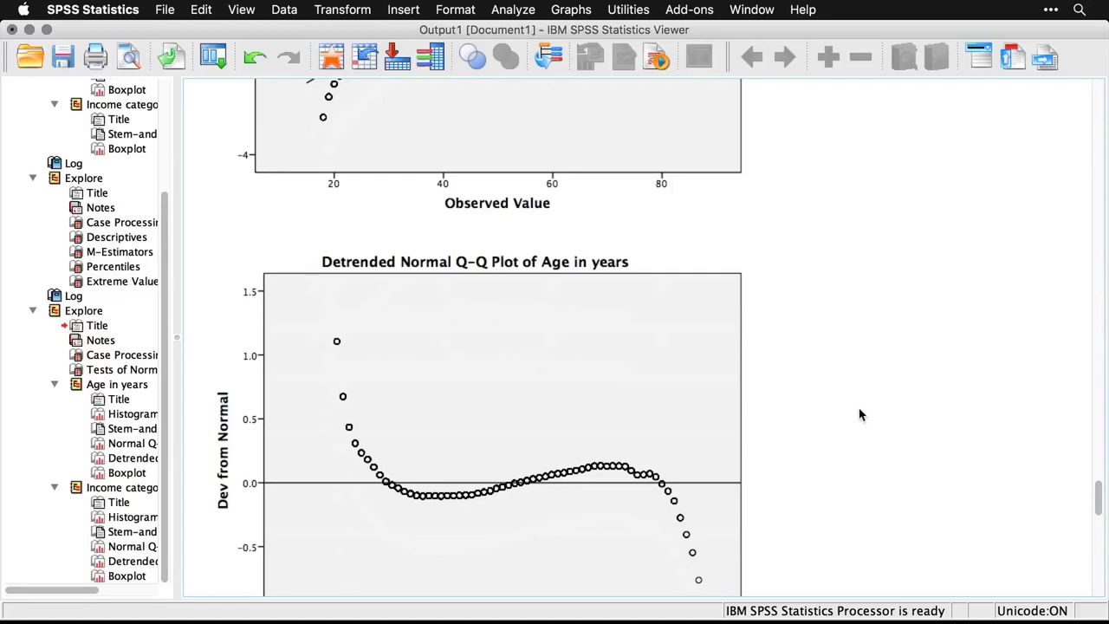
pyautogui.scroll(-12, 859, 414)
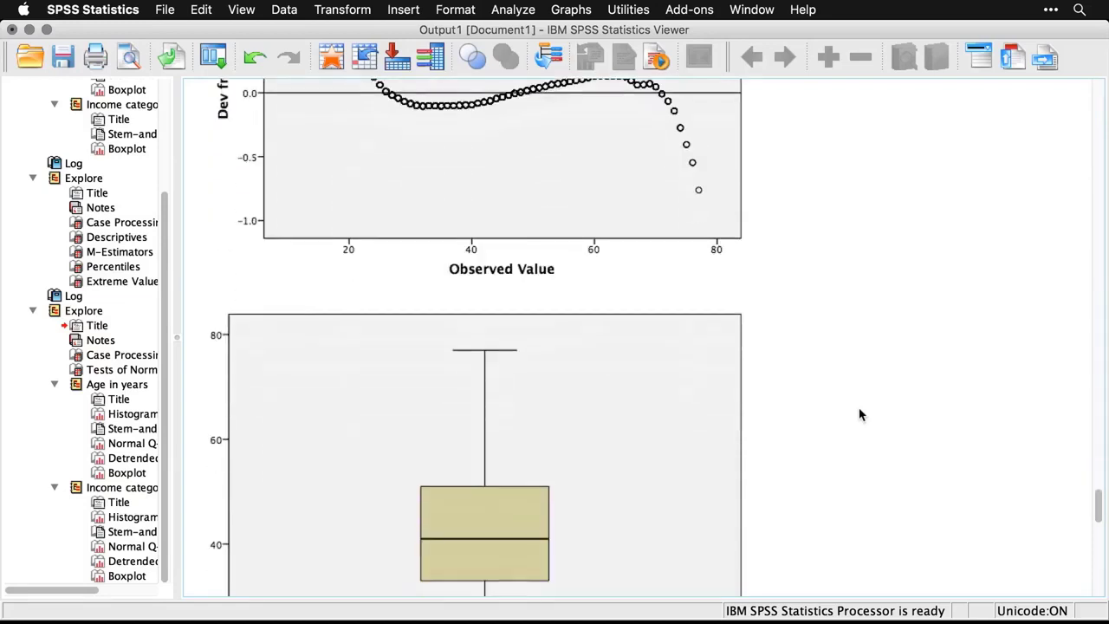
pyautogui.scroll(-6, 859, 414)
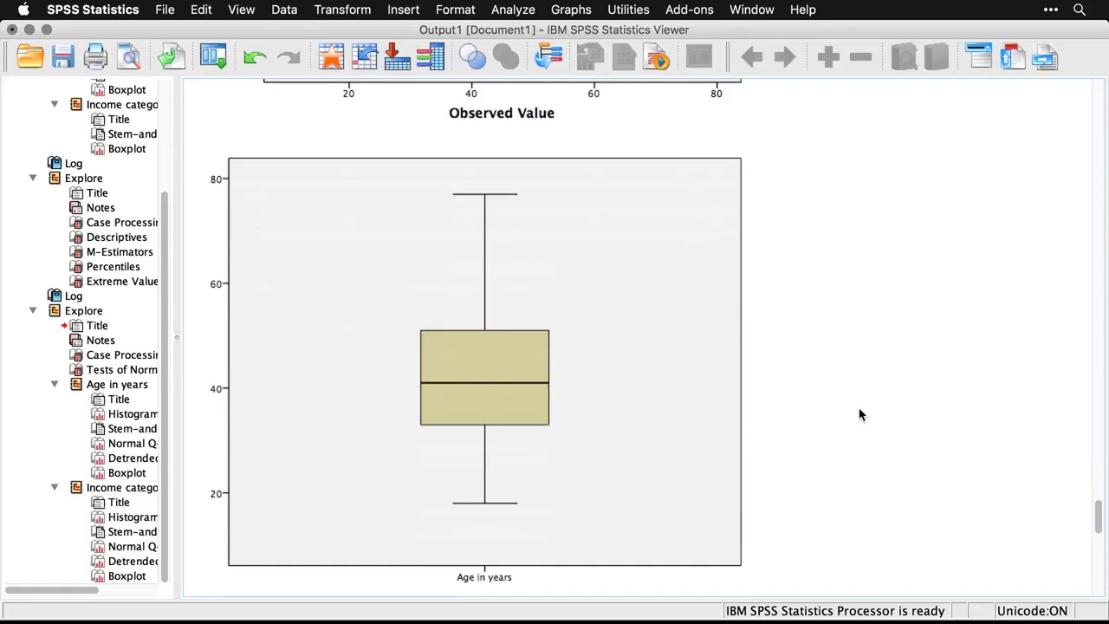
# Examine the histogram, stem-and-leaf plot, Q-Q plots and boxplot of Income category in thousands.
pyautogui.scroll(-14, 859, 414)
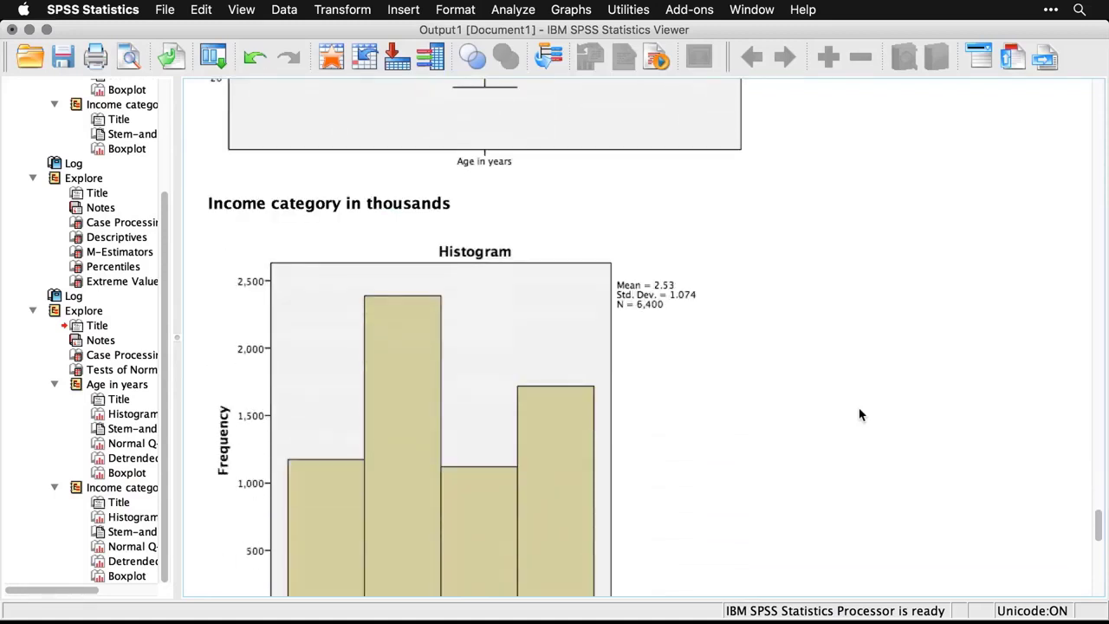
pyautogui.scroll(-10, 859, 414)
pyautogui.scroll(-15, 859, 414)
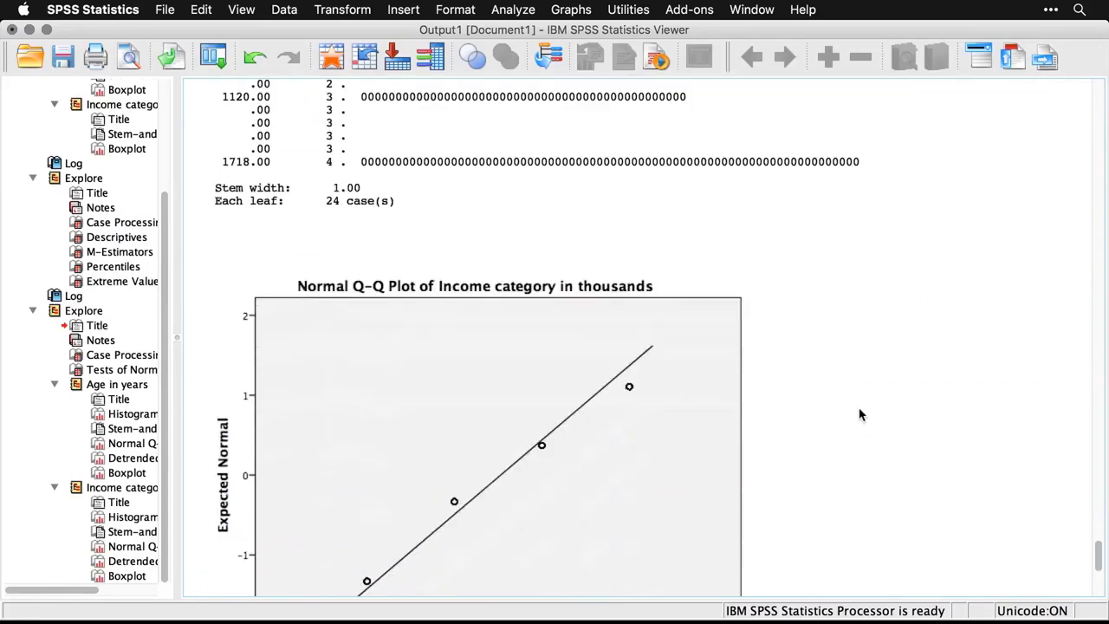
pyautogui.scroll(-2, 859, 414)
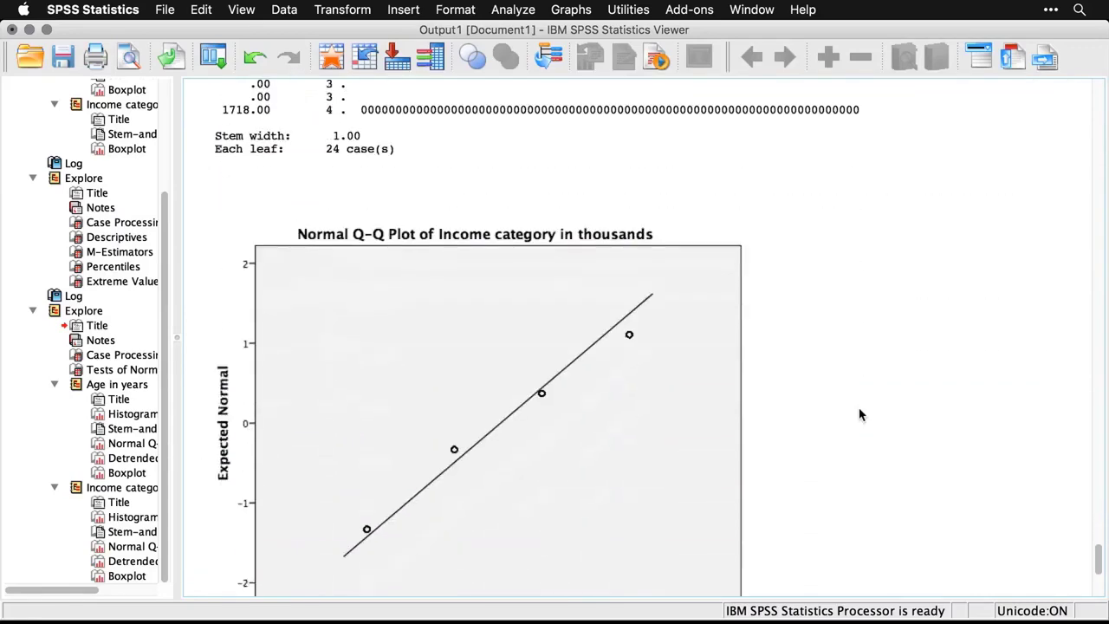
pyautogui.scroll(-1, 859, 414)
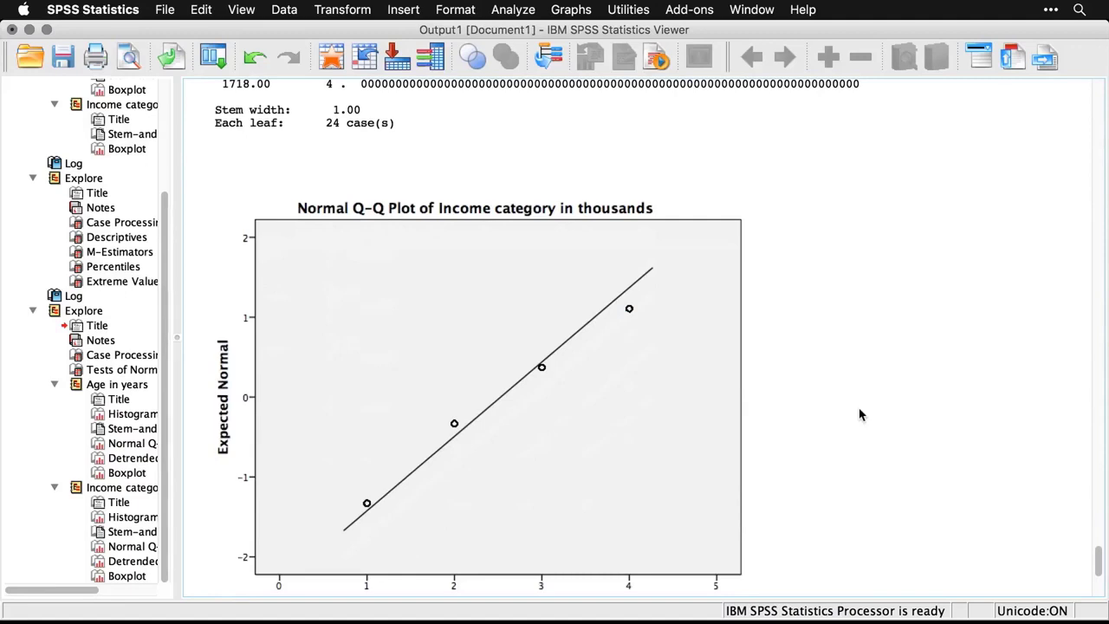
pyautogui.scroll(-7, 859, 414)
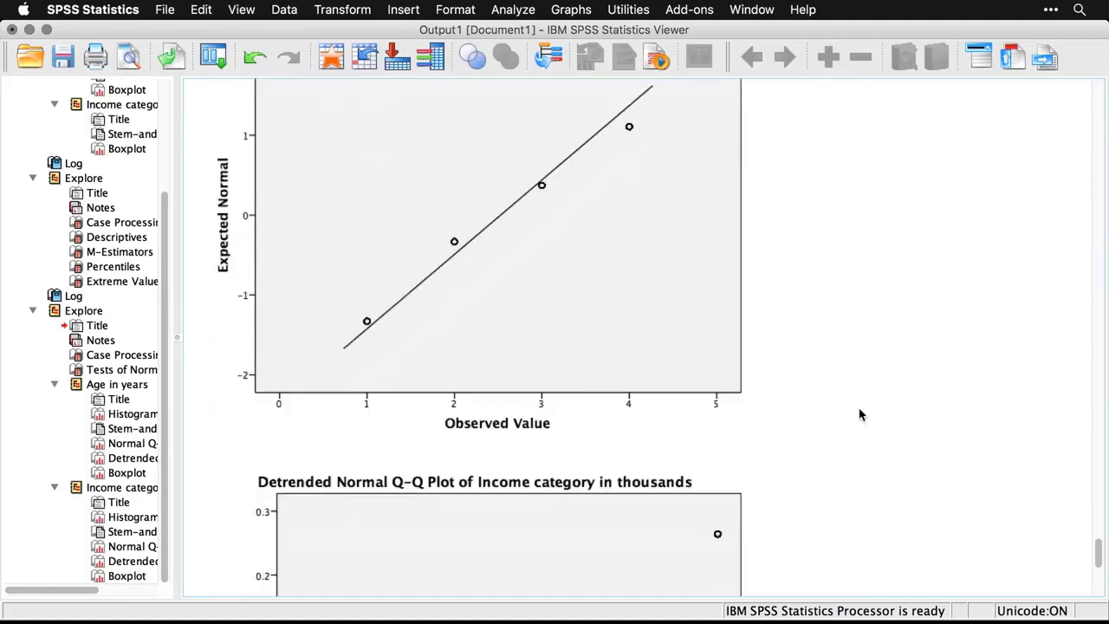
pyautogui.scroll(-12, 859, 414)
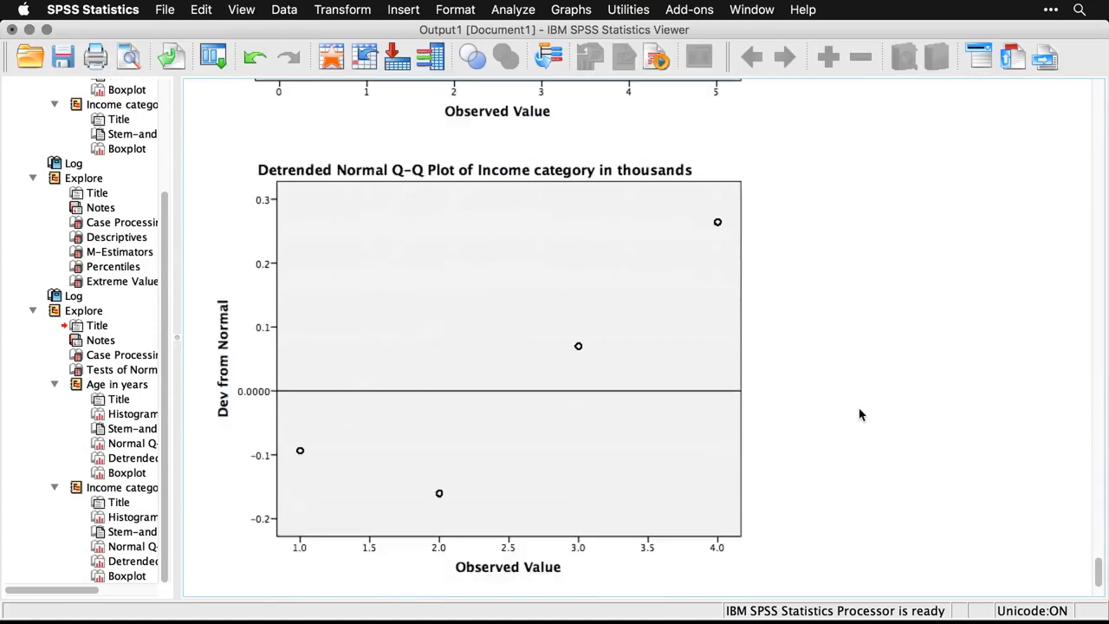
pyautogui.scroll(-17, 859, 414)
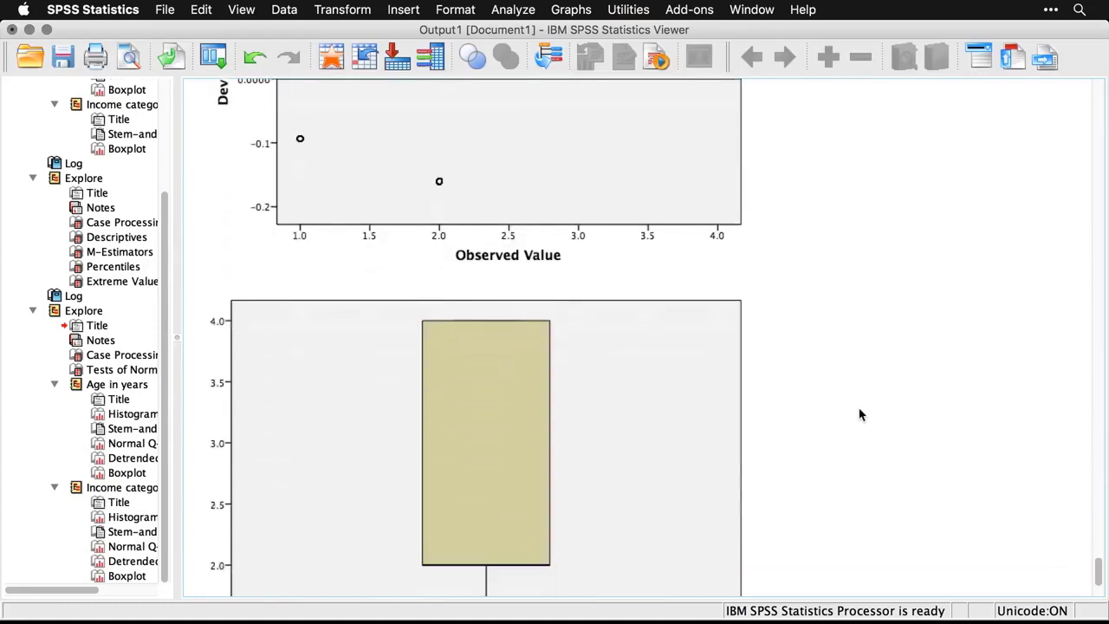
pyautogui.scroll(-2, 859, 414)
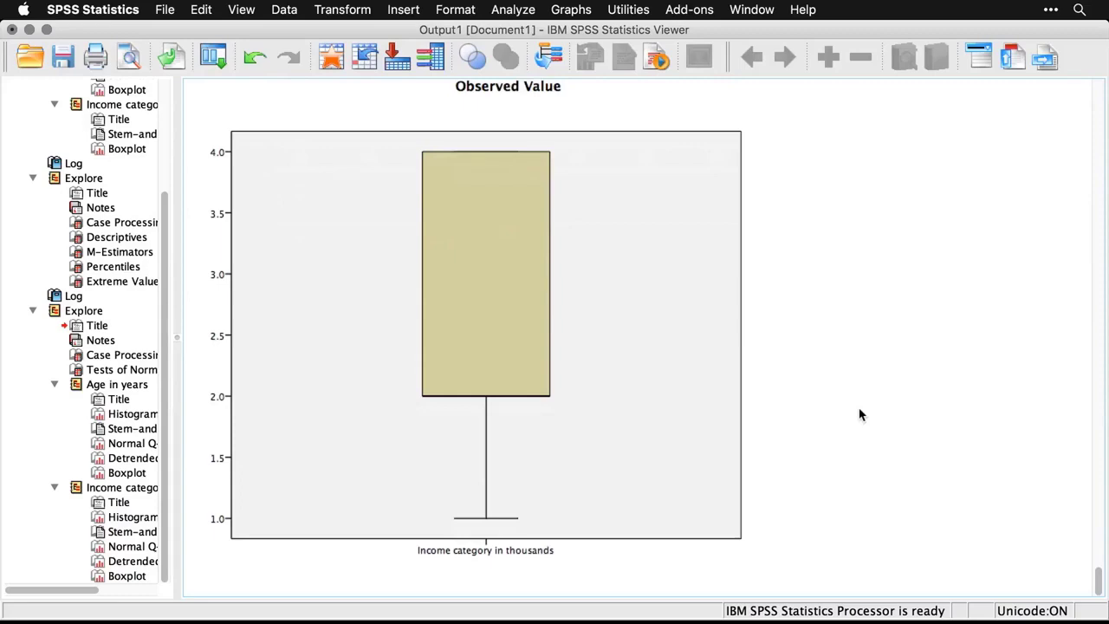
# Return to the SPSS01_4_3_Explore.sps syntax window, recall the recently used Explore dialog and reset it to its defaults.
pyautogui.press('super+grave')
pyautogui.press('super+grave')
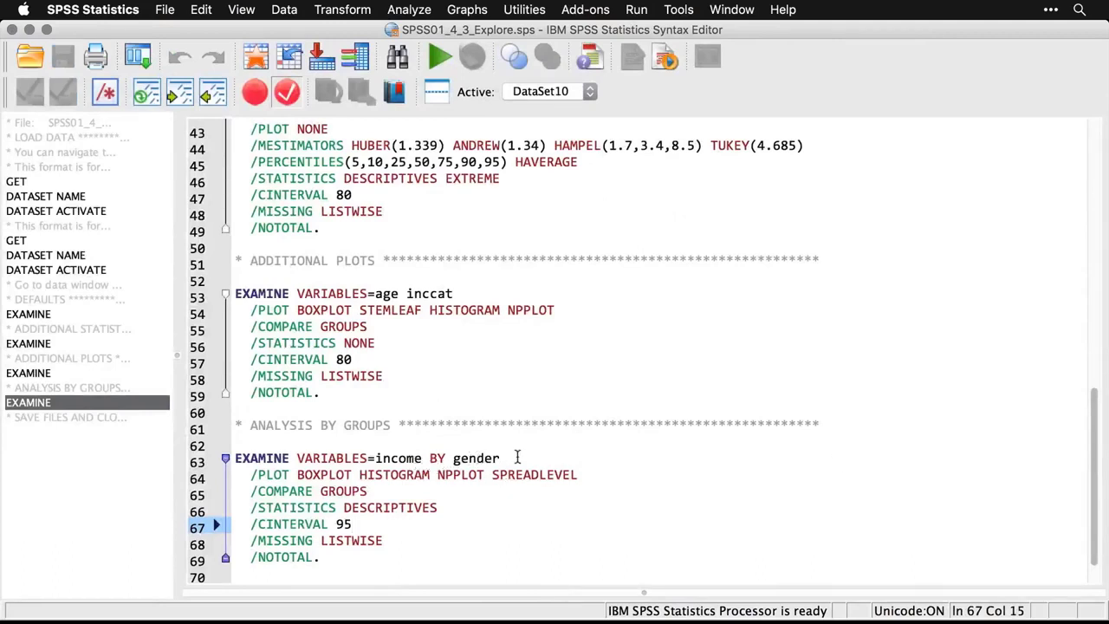
pyautogui.click(140, 57)
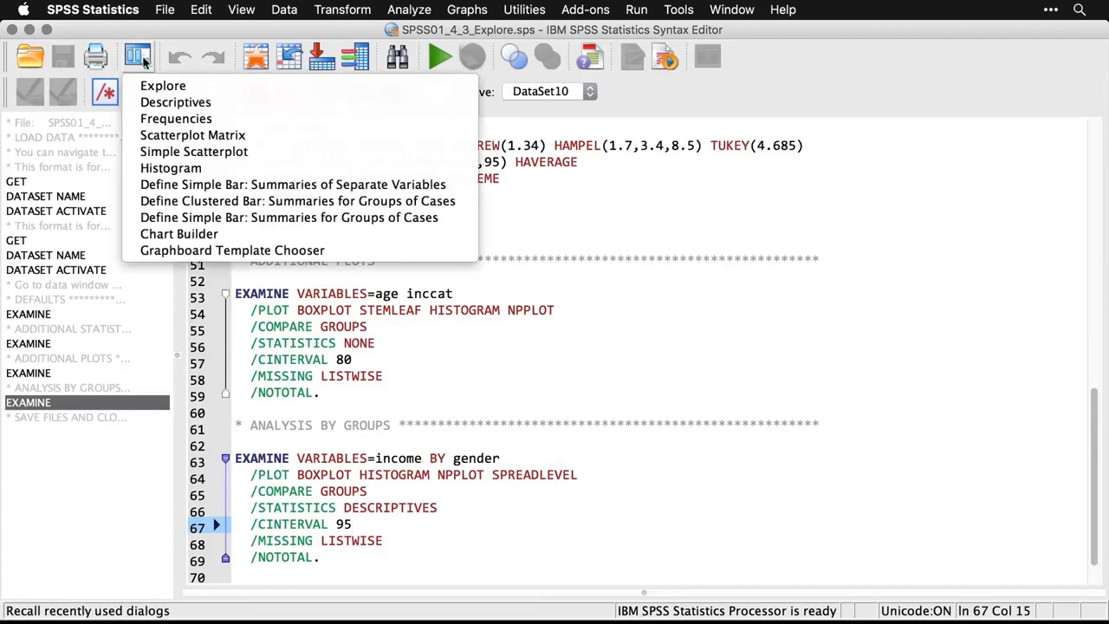
pyautogui.click(161, 86)
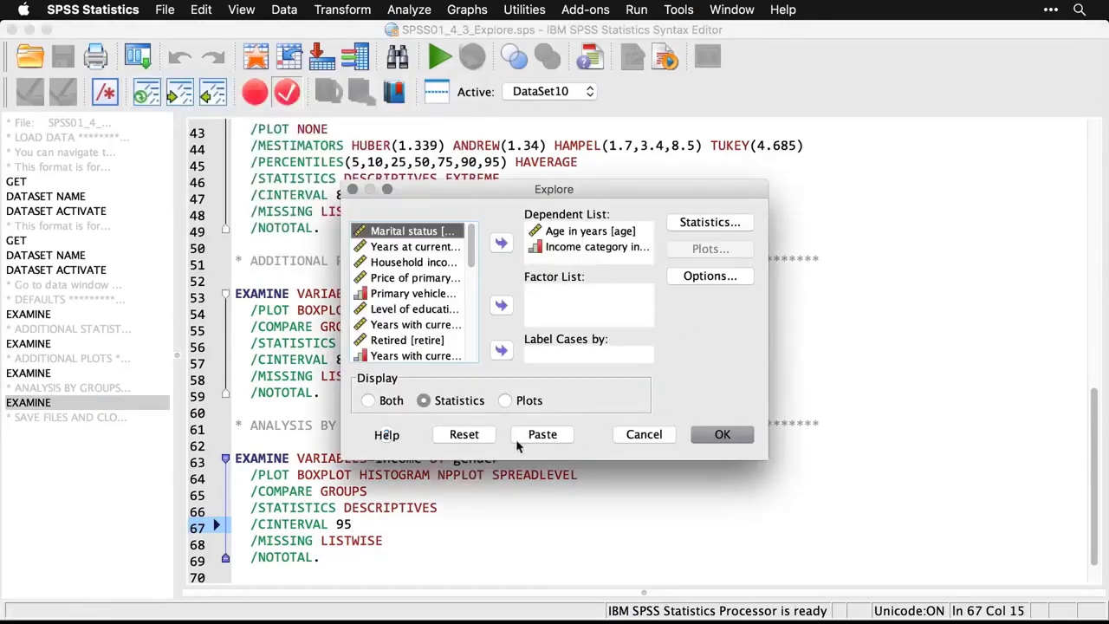
pyautogui.click(465, 435)
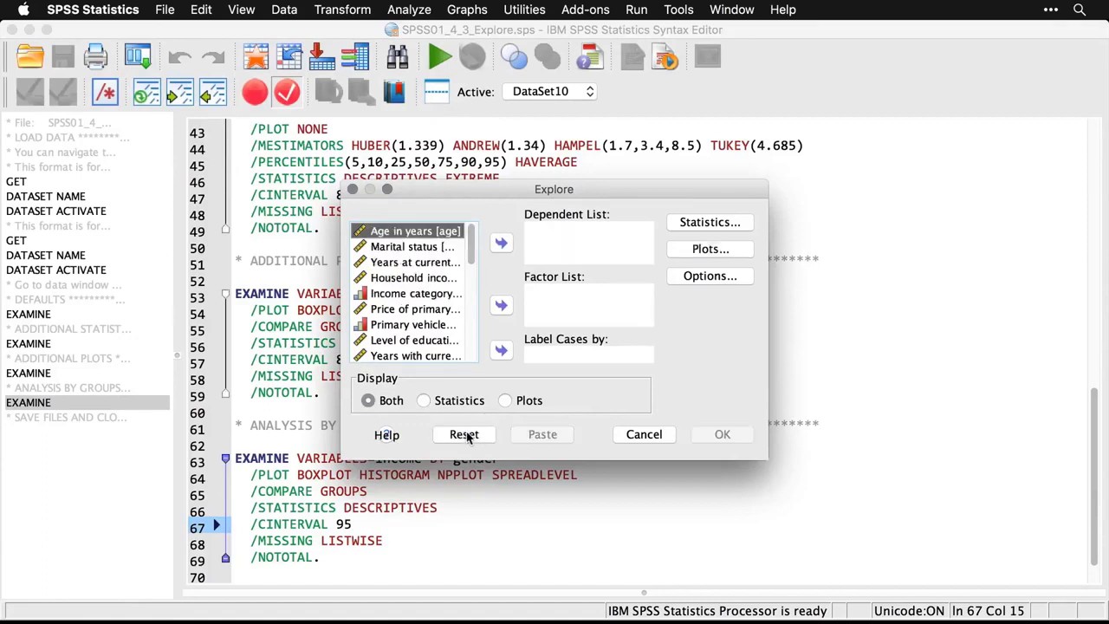
# Assign Household income as the dependent variable and Gender as the factor for the Explore analysis.
pyautogui.click(423, 279)
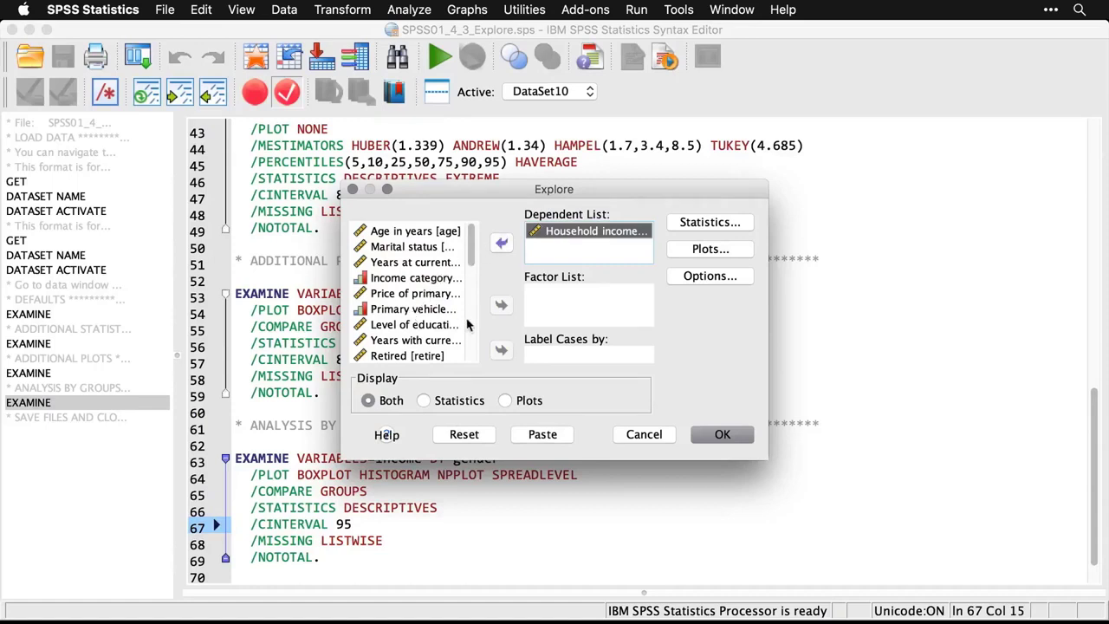
pyautogui.scroll(-3, 467, 320)
pyautogui.click(387, 278)
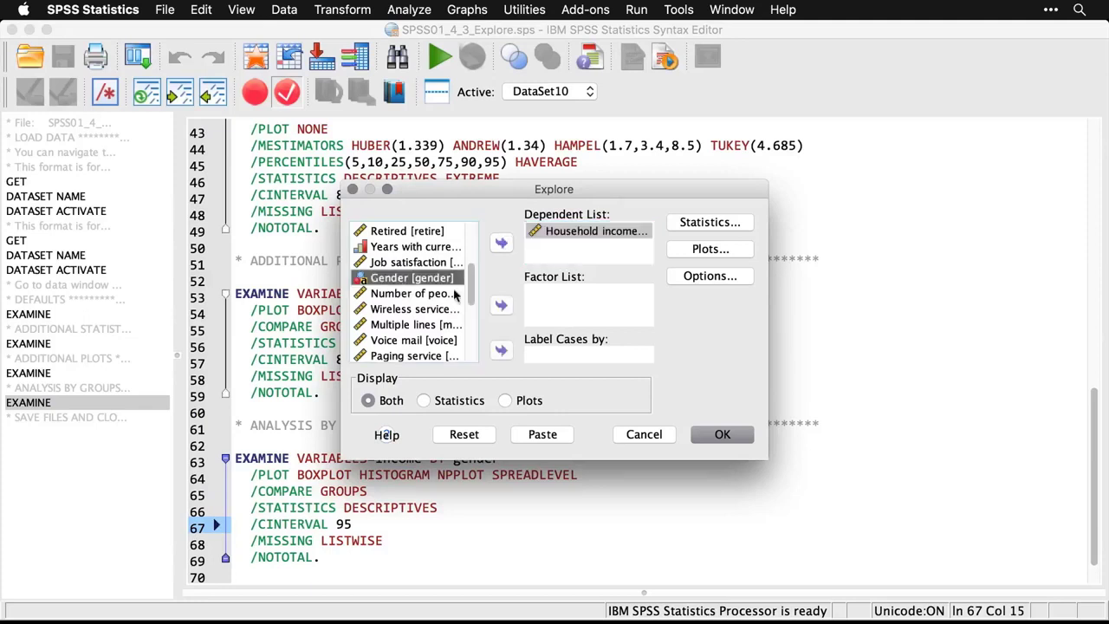
pyautogui.click(501, 306)
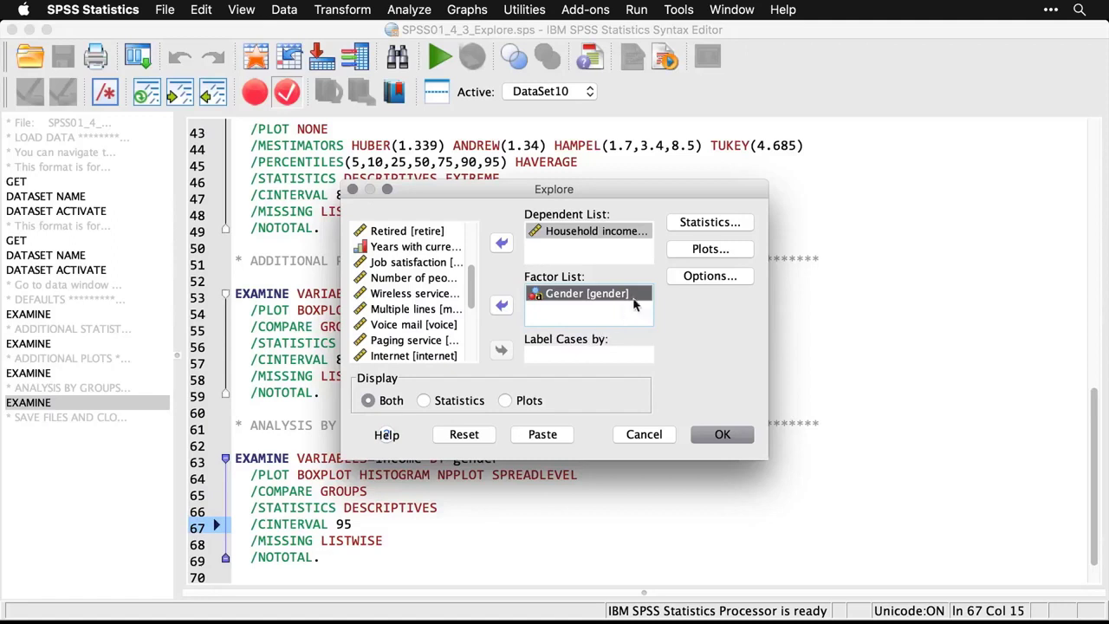
# Run Explore displaying plots only, with histograms instead of stem-and-leaf, normality plots with tests, and power estimation for spread vs level.
pyautogui.click(504, 400)
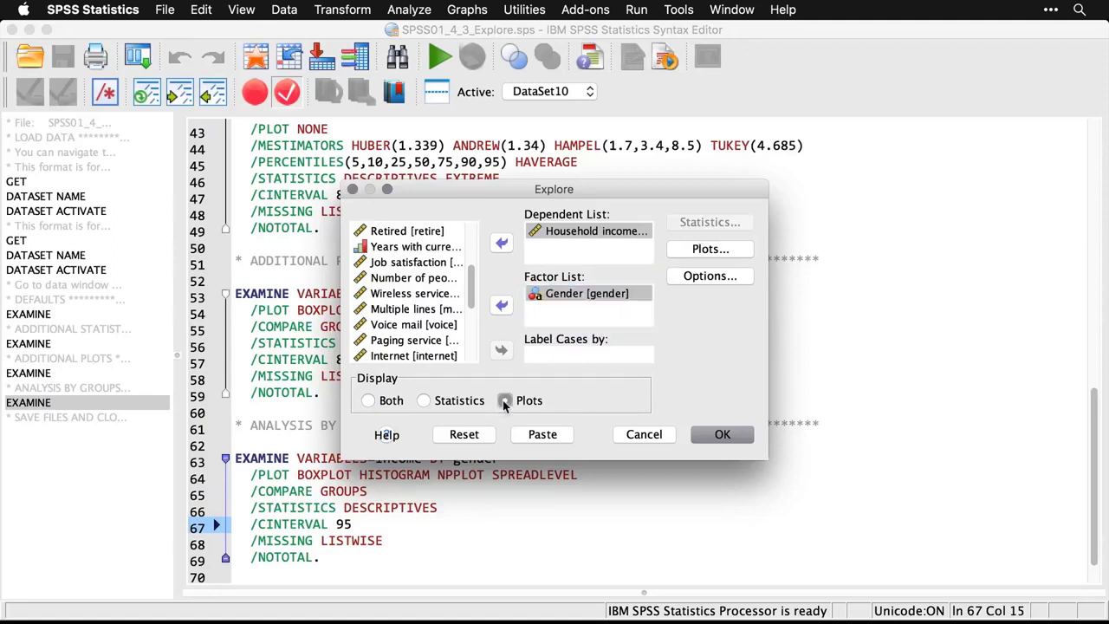
pyautogui.click(710, 249)
pyautogui.click(598, 223)
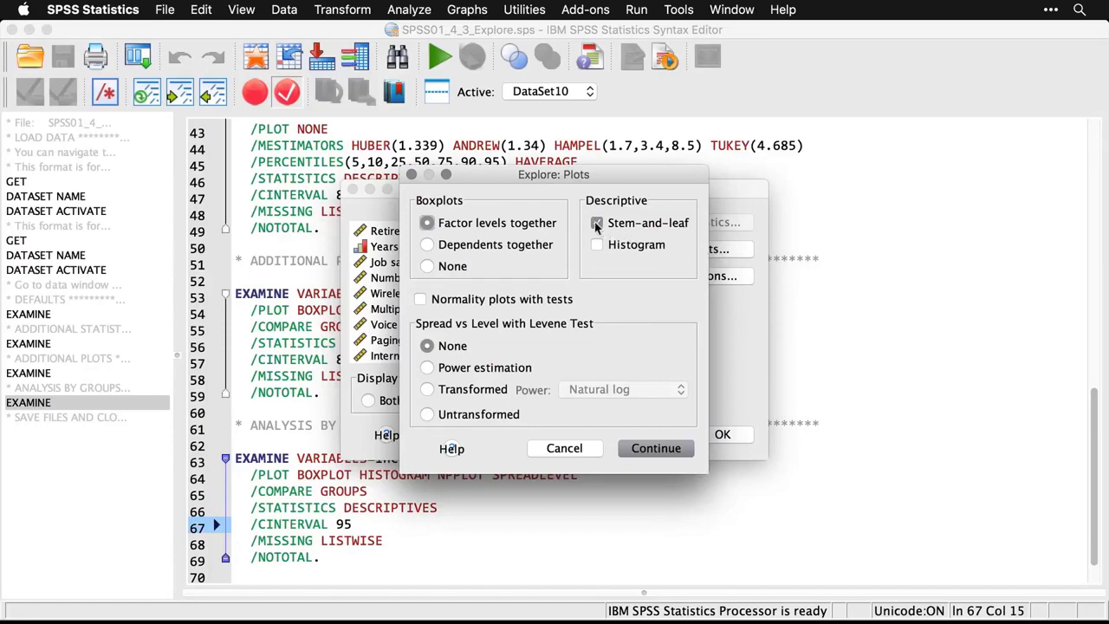
pyautogui.click(597, 246)
pyautogui.click(420, 300)
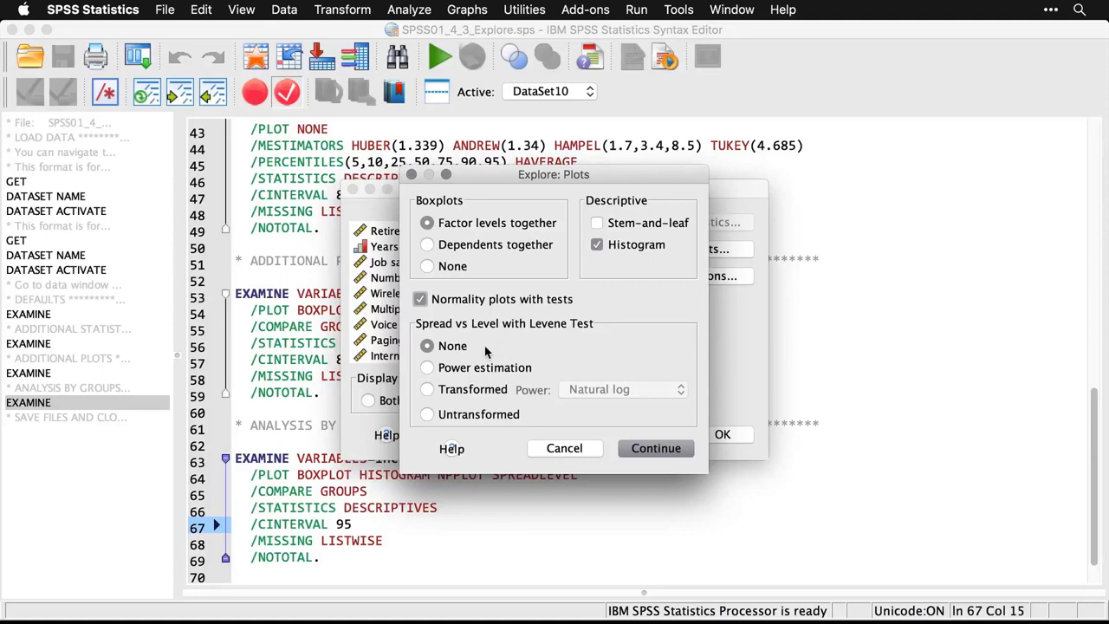
pyautogui.click(427, 367)
pyautogui.click(654, 450)
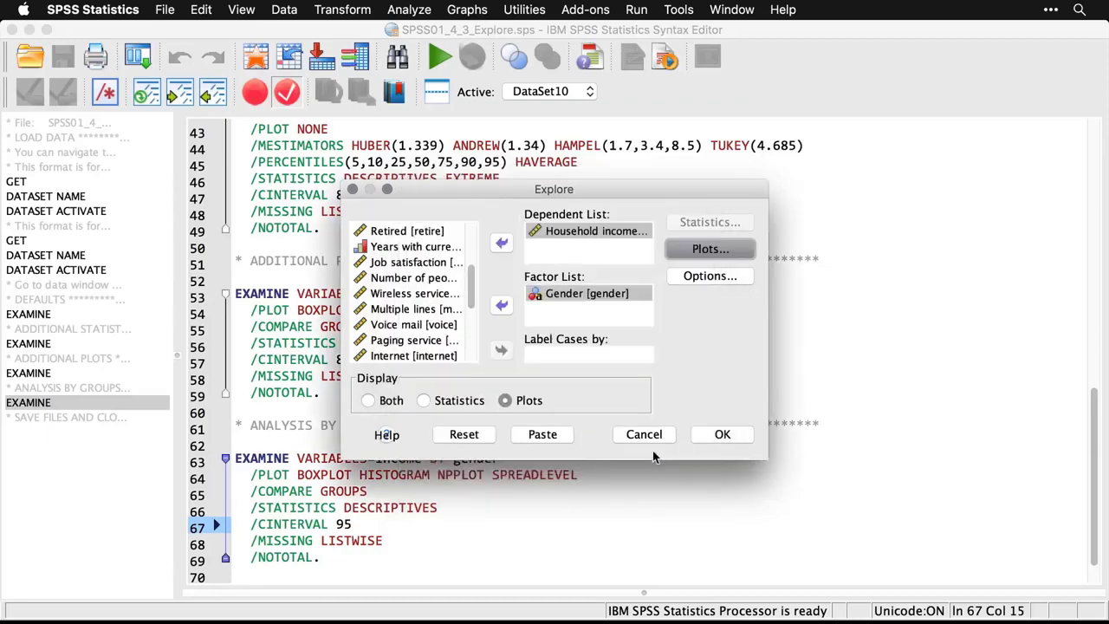
pyautogui.click(727, 434)
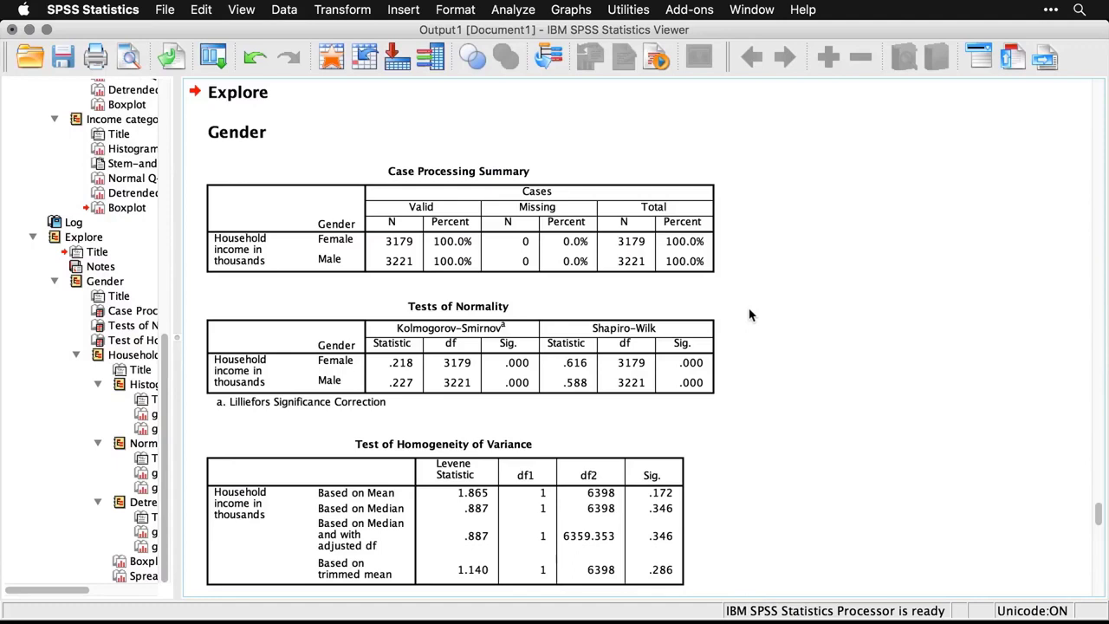
# Examine the significance values in the Tests of Normality and Test of Homogeneity of Variance tables for household income by gender.
pyautogui.click(699, 349)
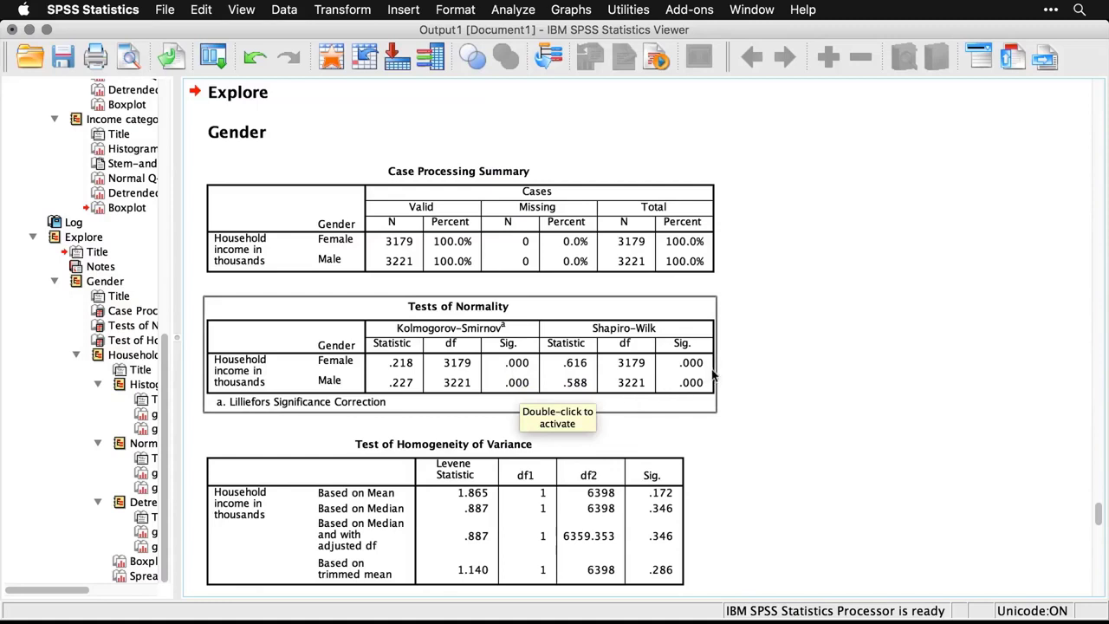
pyautogui.click(771, 408)
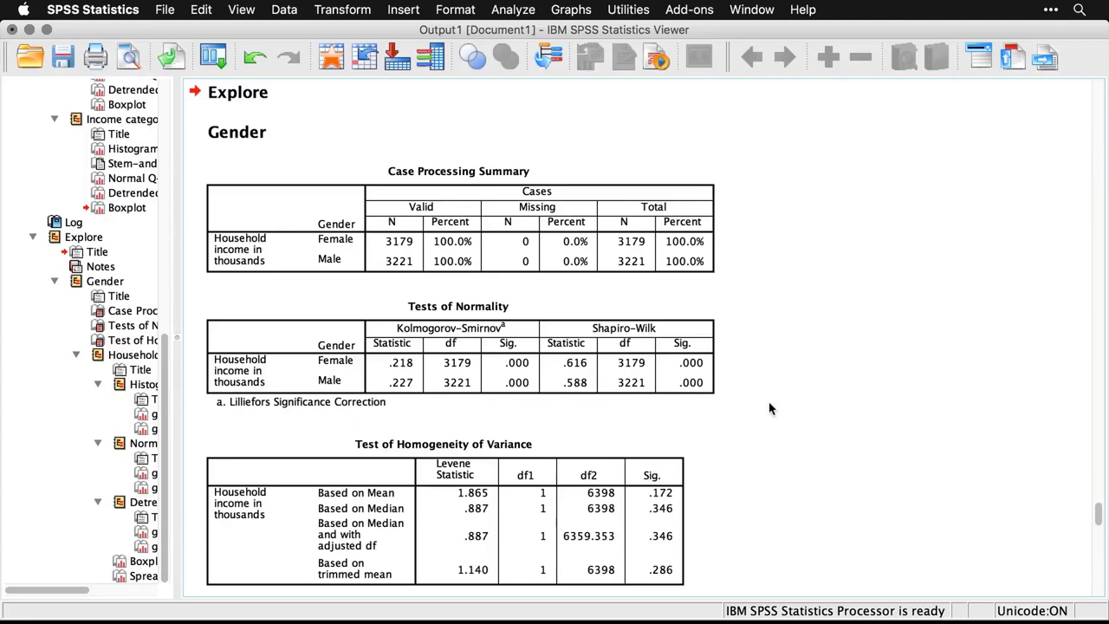
pyautogui.scroll(-2, 771, 408)
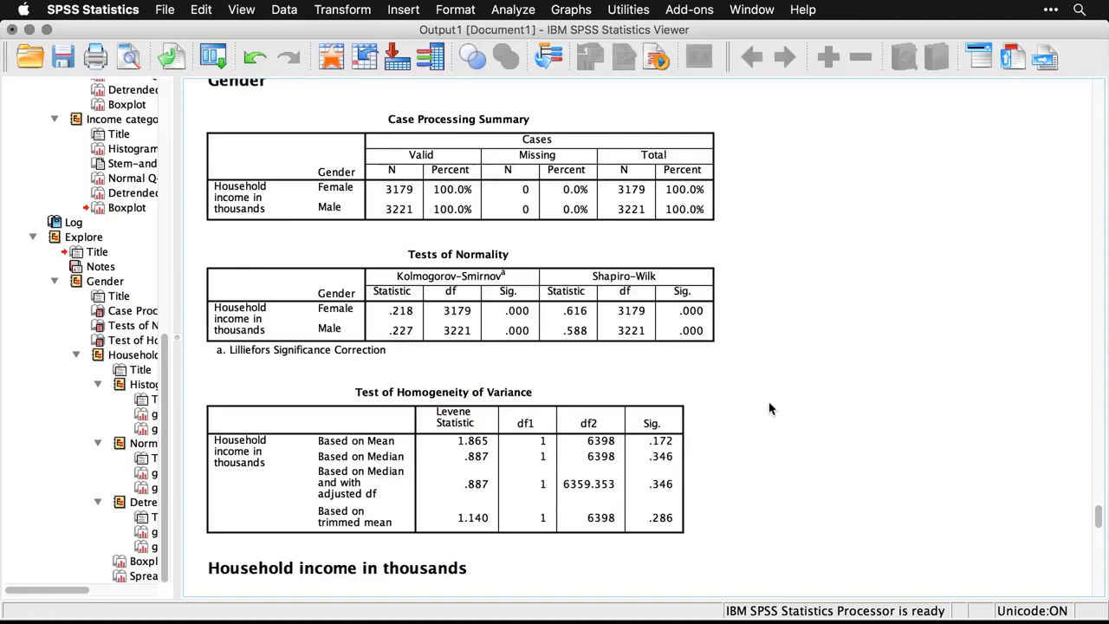
pyautogui.click(586, 455)
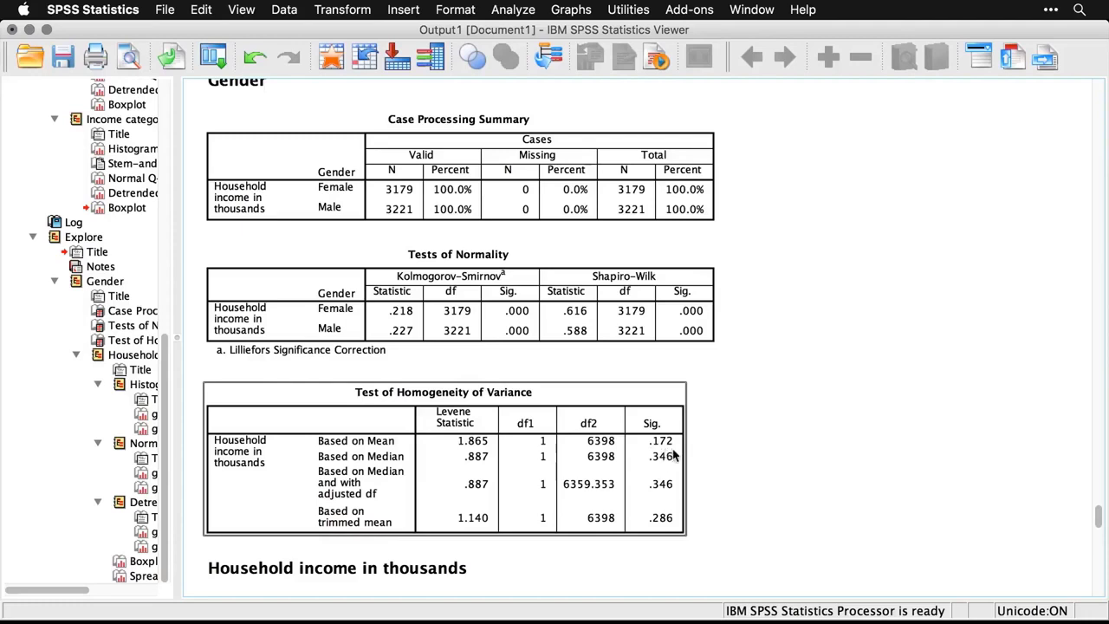
pyautogui.click(732, 538)
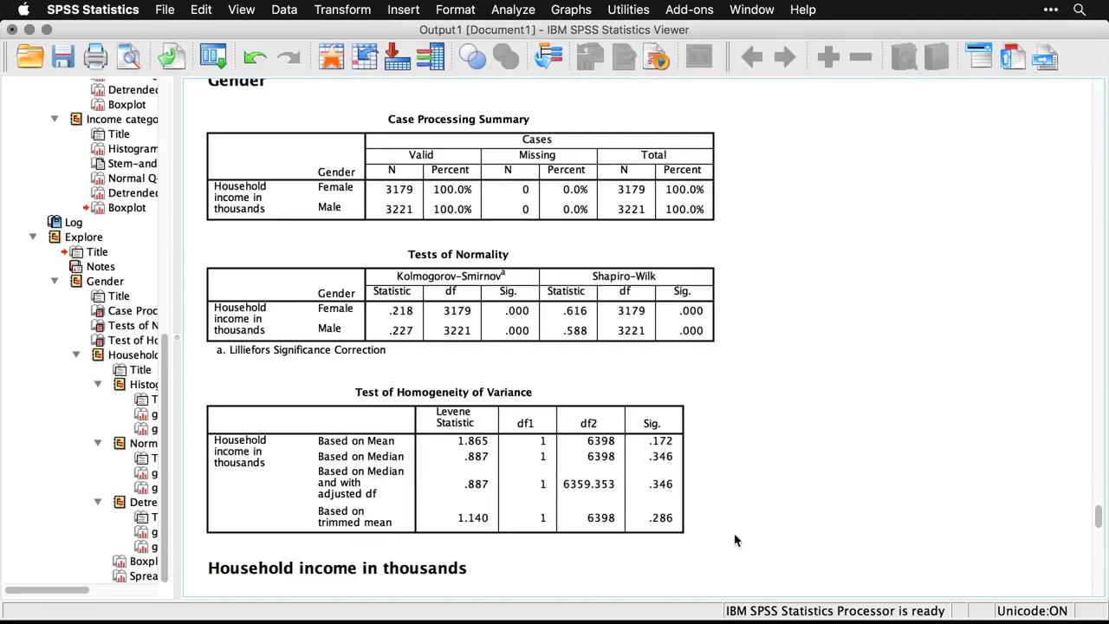
# Examine the household income histograms for female and male respondents in the Explore output.
pyautogui.scroll(-4, 734, 540)
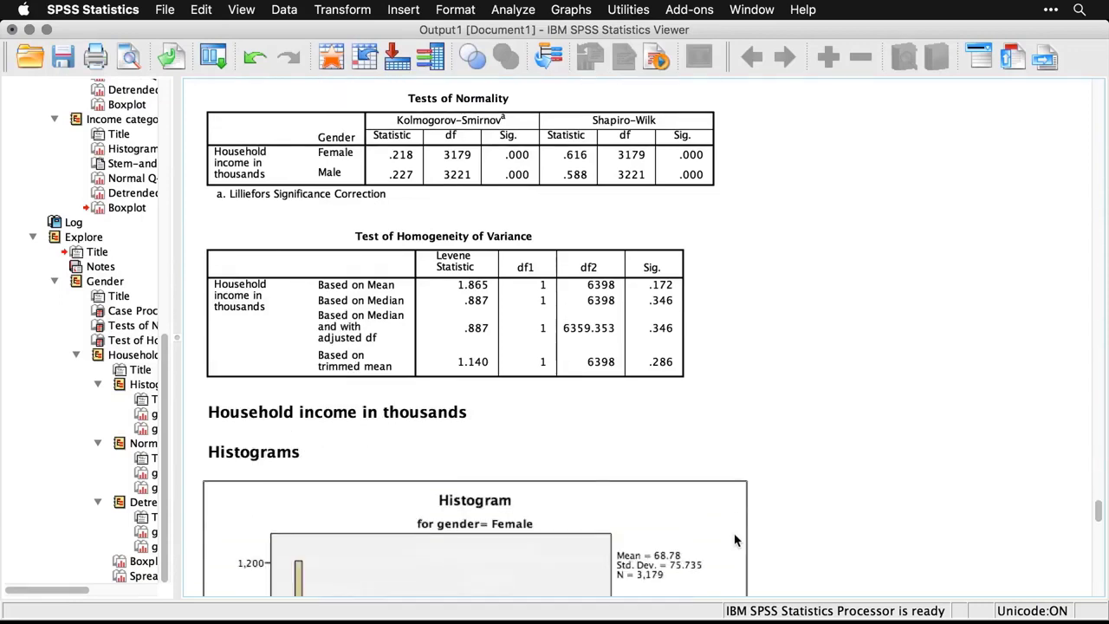
pyautogui.scroll(-6, 735, 540)
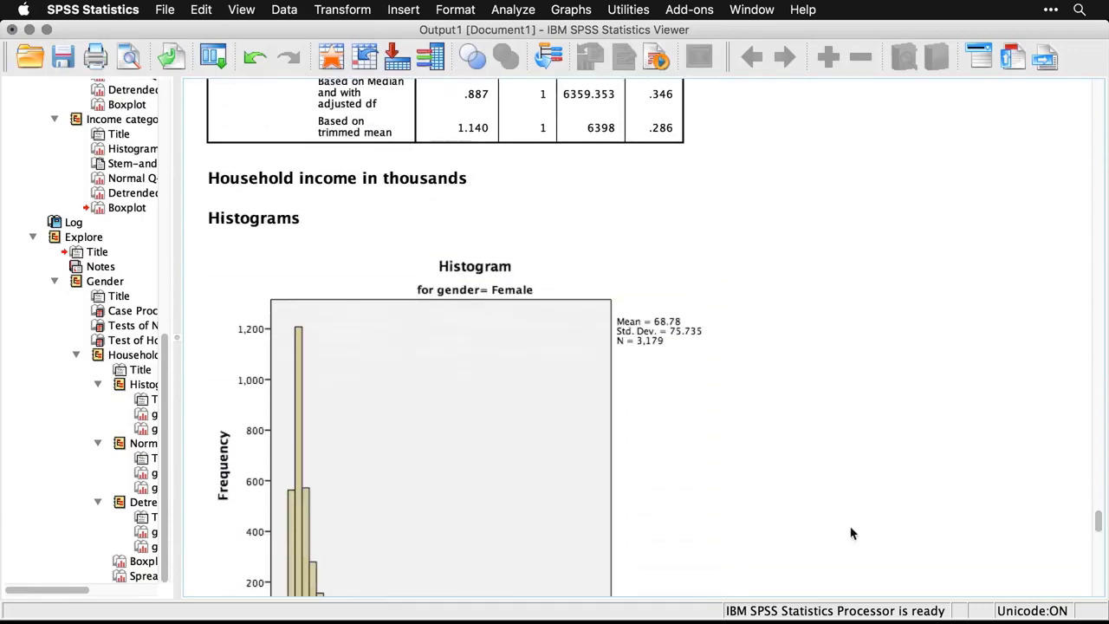
pyautogui.scroll(-3, 850, 533)
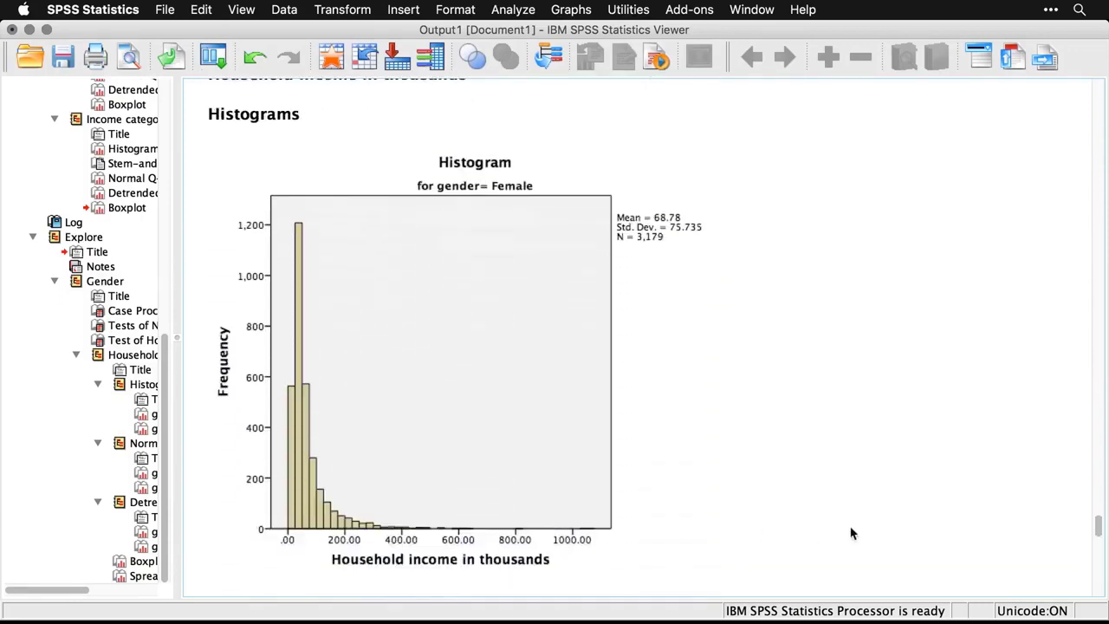
pyautogui.scroll(-10, 851, 533)
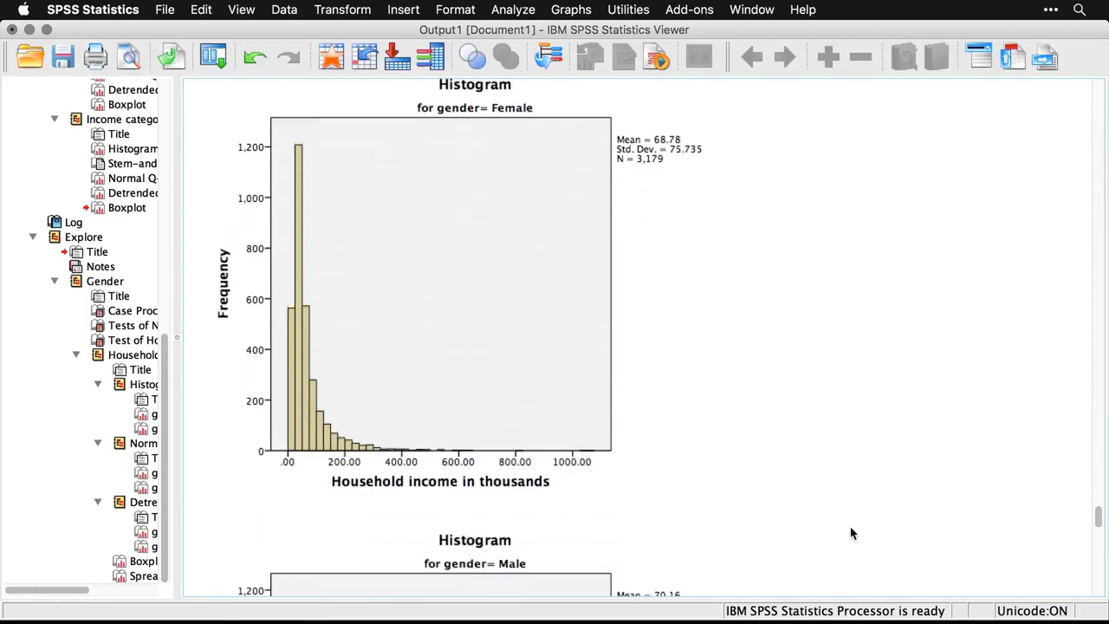
pyautogui.scroll(-1, 851, 533)
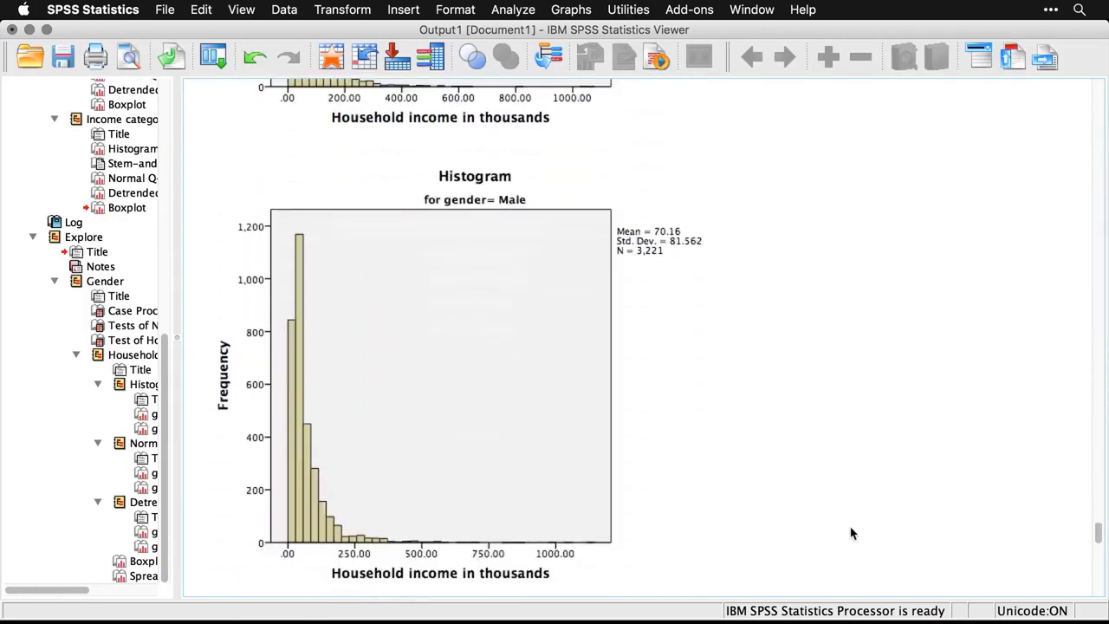
# Examine the normal Q-Q plots and detrended normal Q-Q plots of household income for each gender.
pyautogui.scroll(-11, 850, 532)
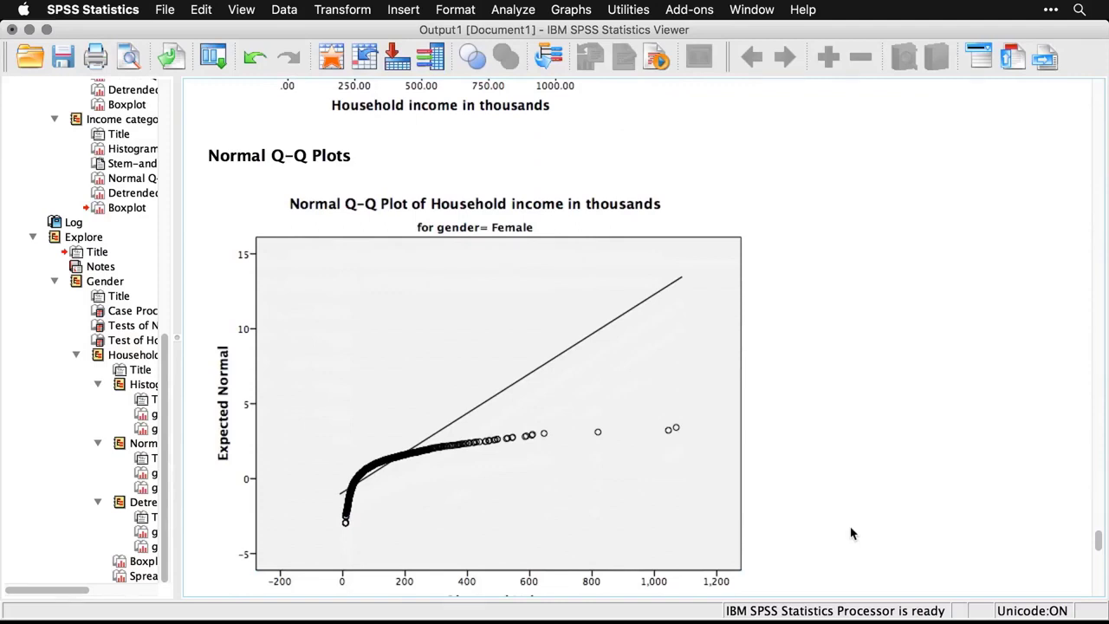
pyautogui.click(638, 535)
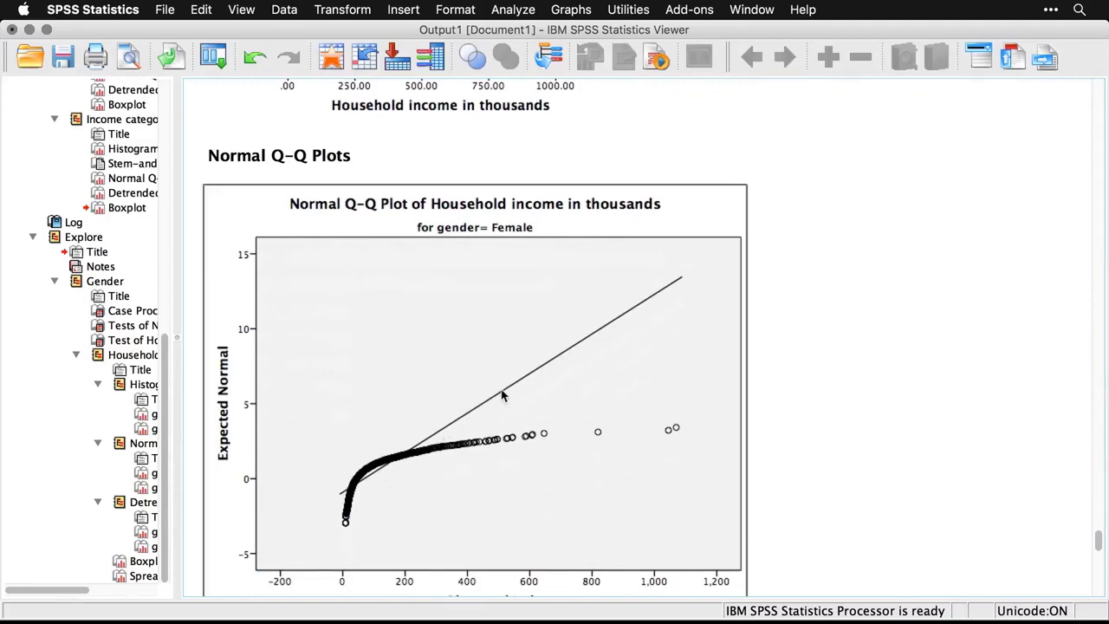
pyautogui.click(823, 499)
pyautogui.click(697, 533)
pyautogui.click(862, 509)
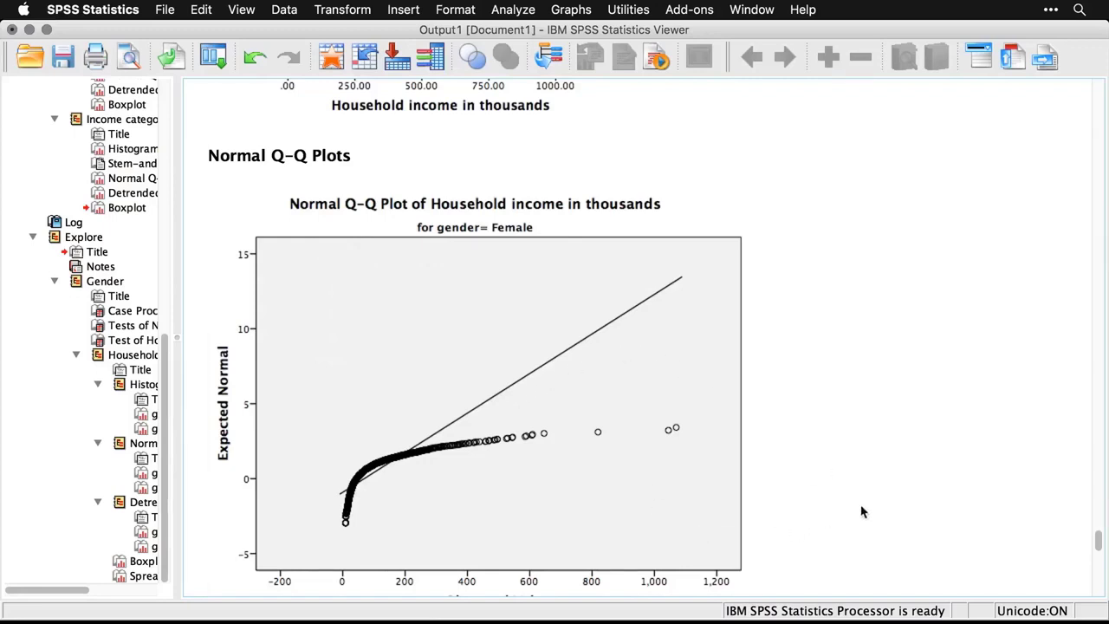
pyautogui.scroll(-10, 862, 511)
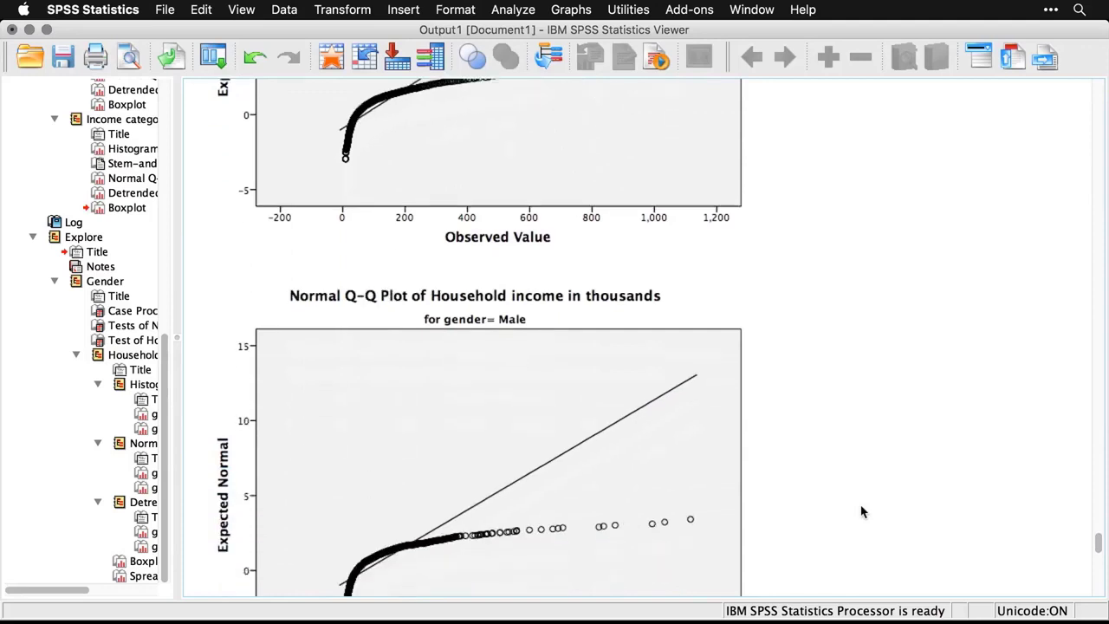
pyautogui.scroll(-11, 862, 511)
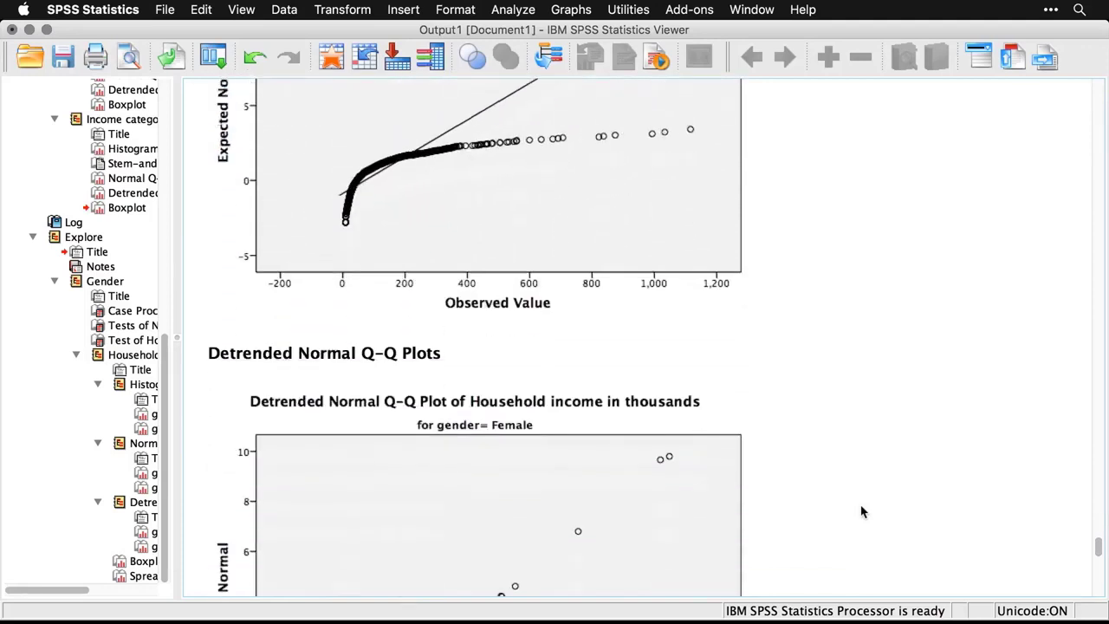
pyautogui.scroll(-5, 862, 511)
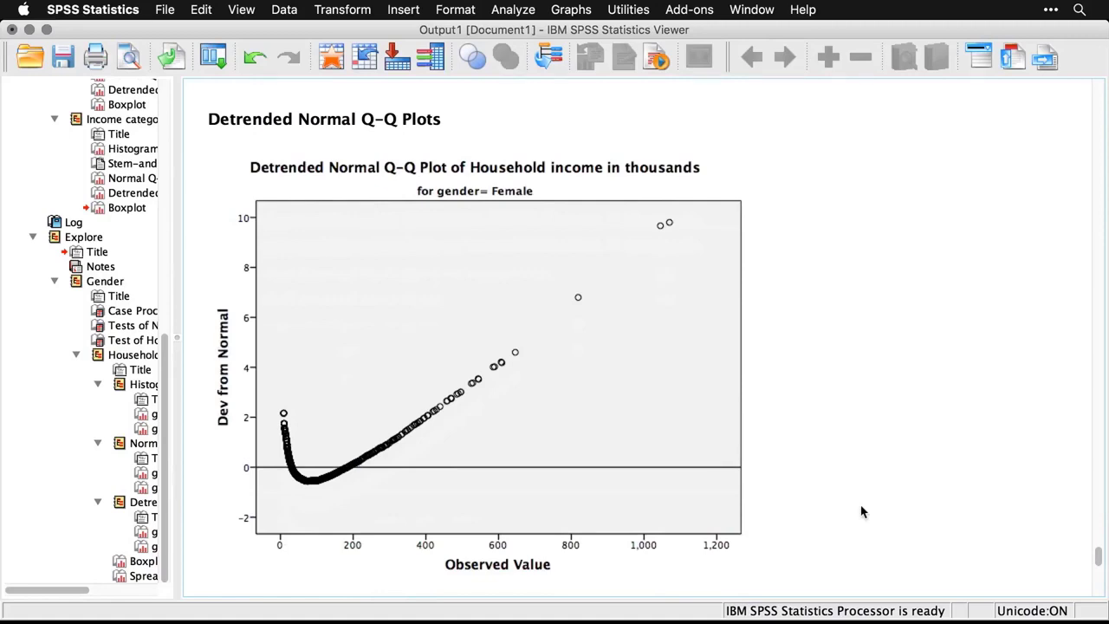
pyautogui.scroll(-10, 861, 511)
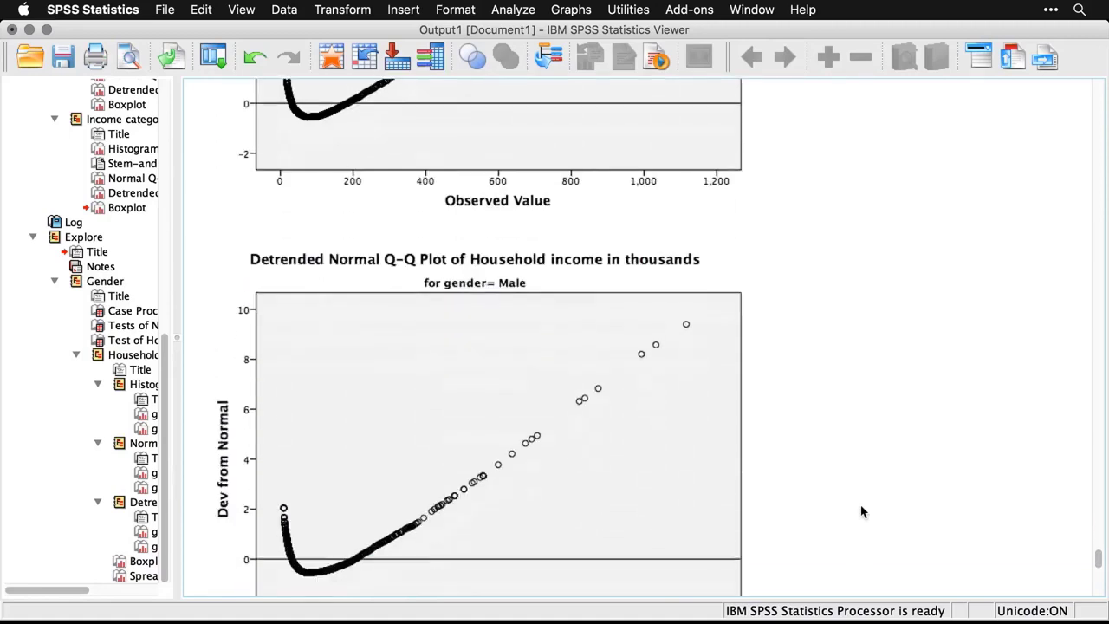
# Hide the outlier case-number labels in the boxplot of household income by gender and close the chart editor.
pyautogui.scroll(-11, 861, 511)
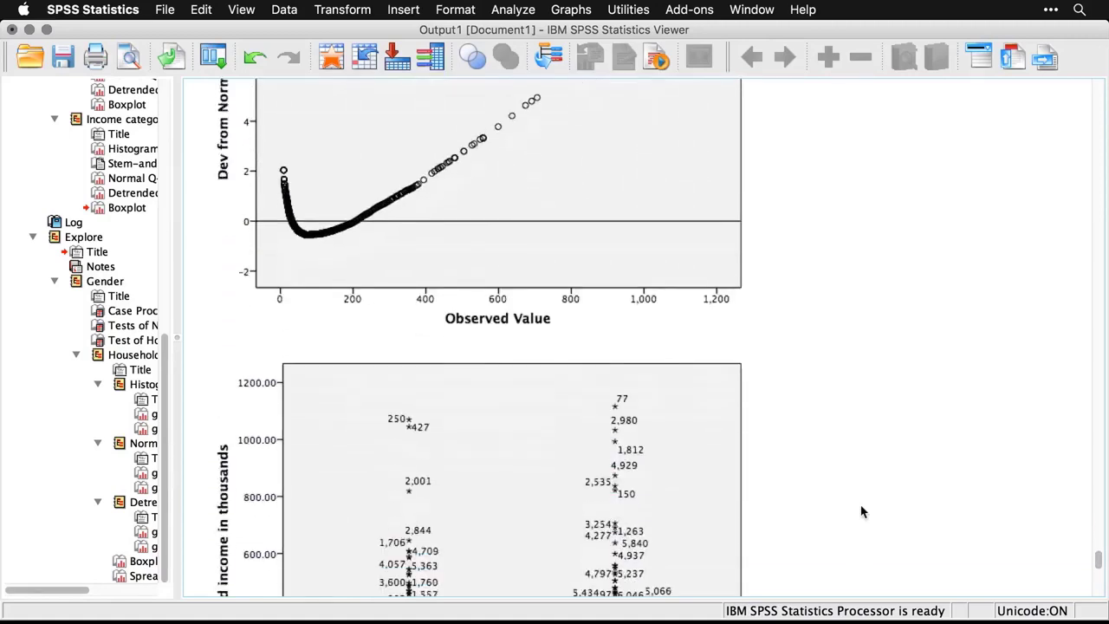
pyautogui.scroll(-4, 862, 511)
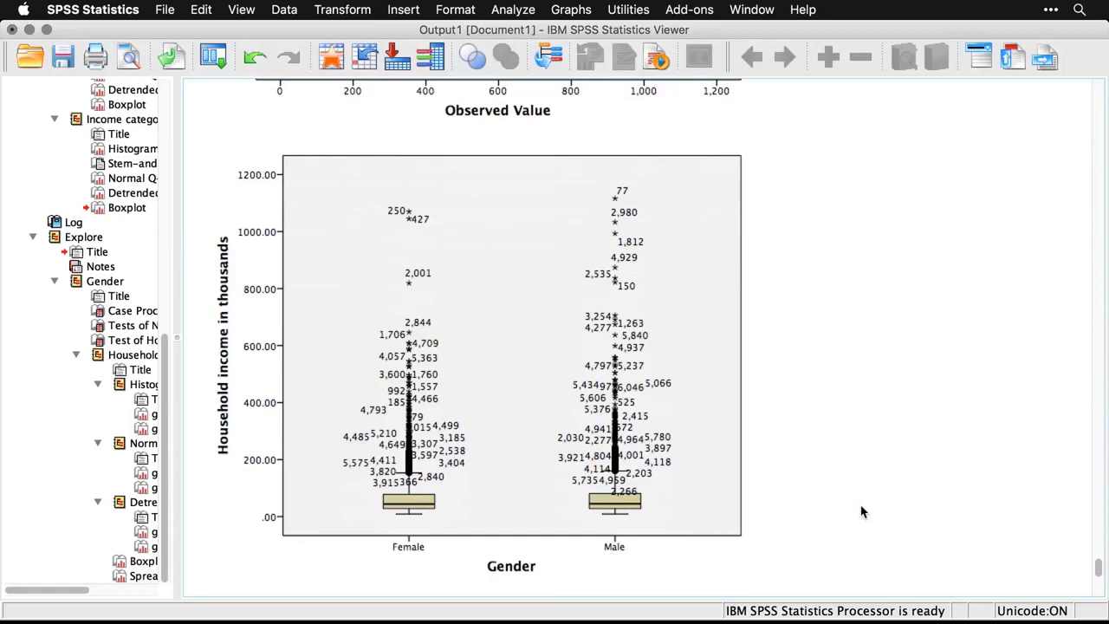
pyautogui.click(672, 424)
pyautogui.doubleClick(595, 395)
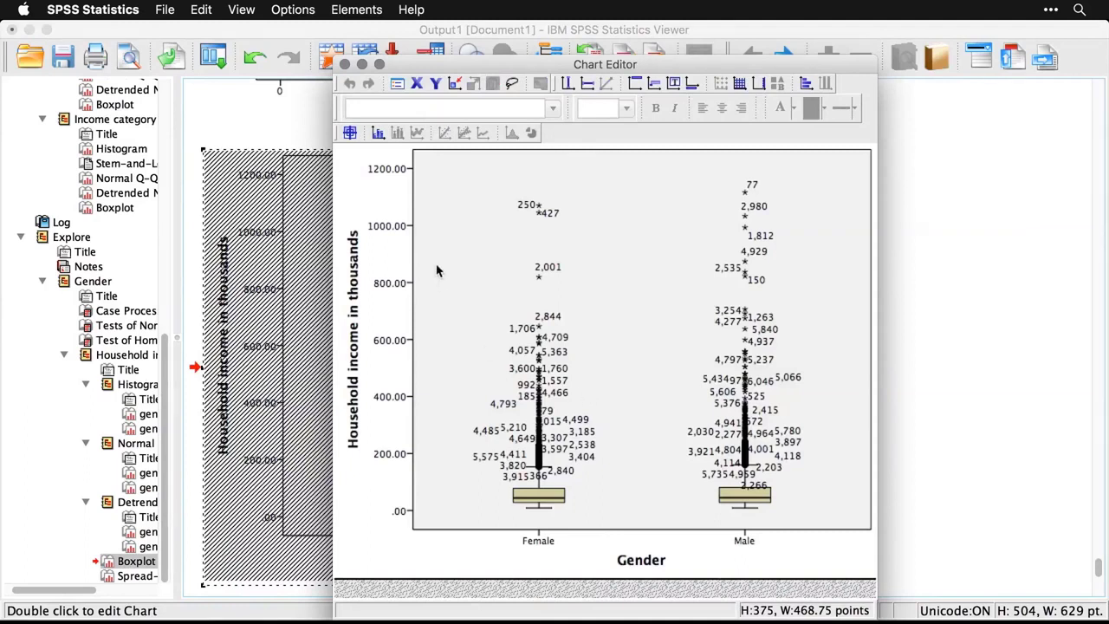
pyautogui.click(378, 135)
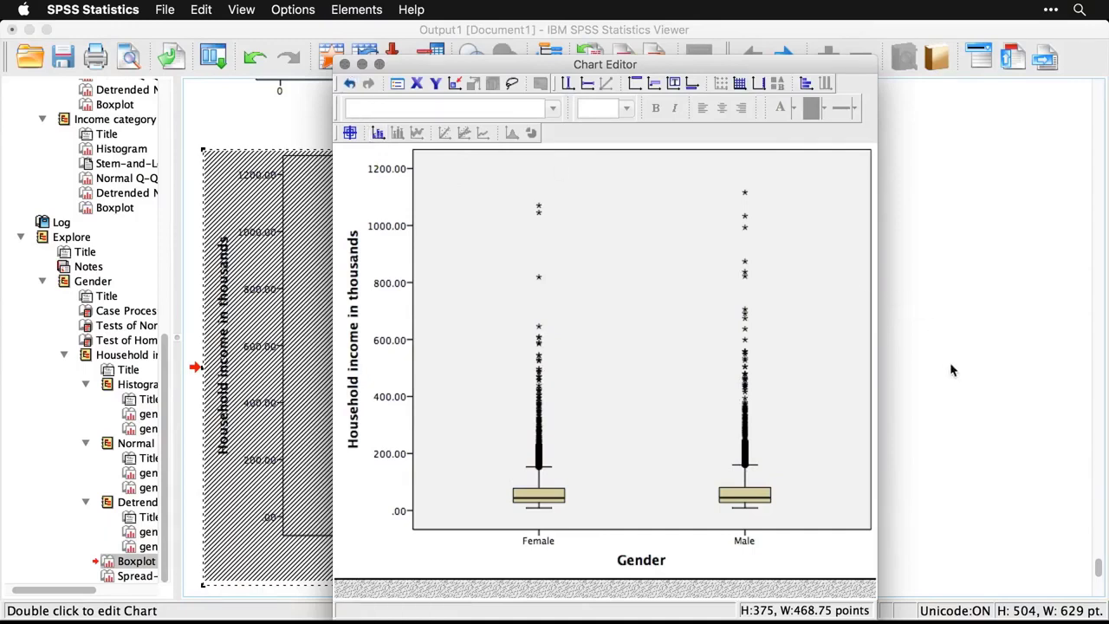
pyautogui.press('super+w')
pyautogui.click(907, 426)
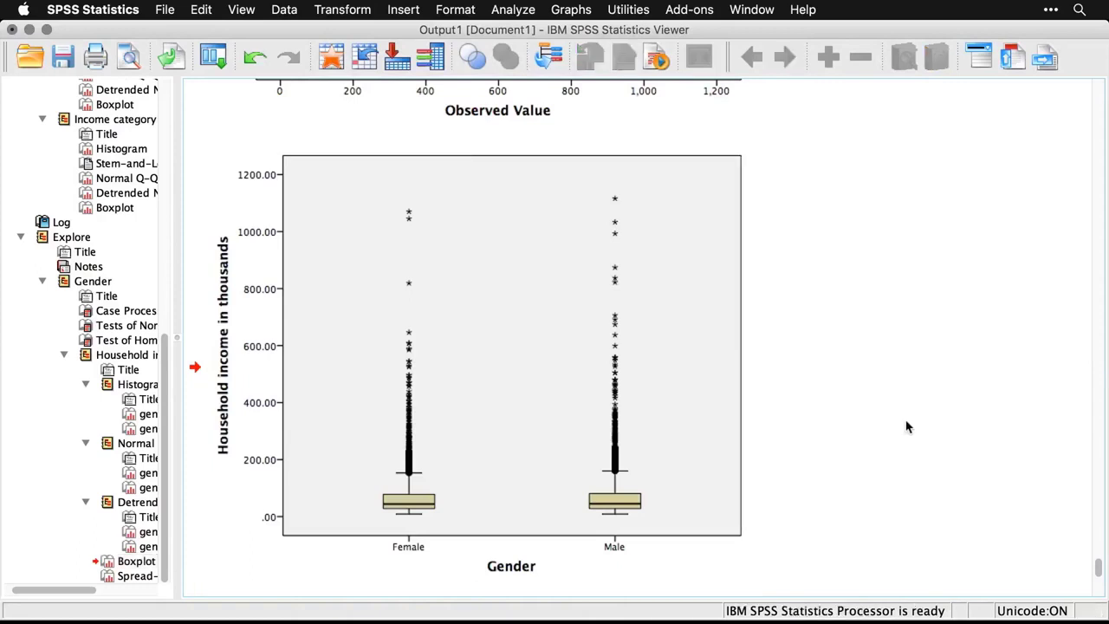
# Examine the spread vs. level plot of income by gender, including its slope and power for transformation.
pyautogui.scroll(-10, 907, 427)
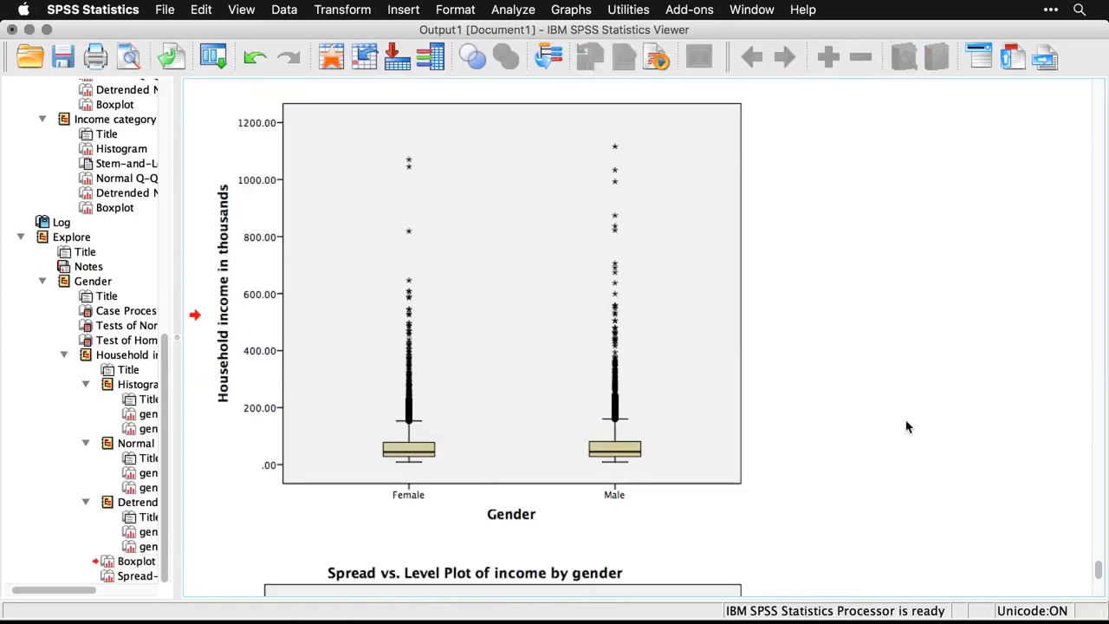
pyautogui.scroll(-2, 907, 426)
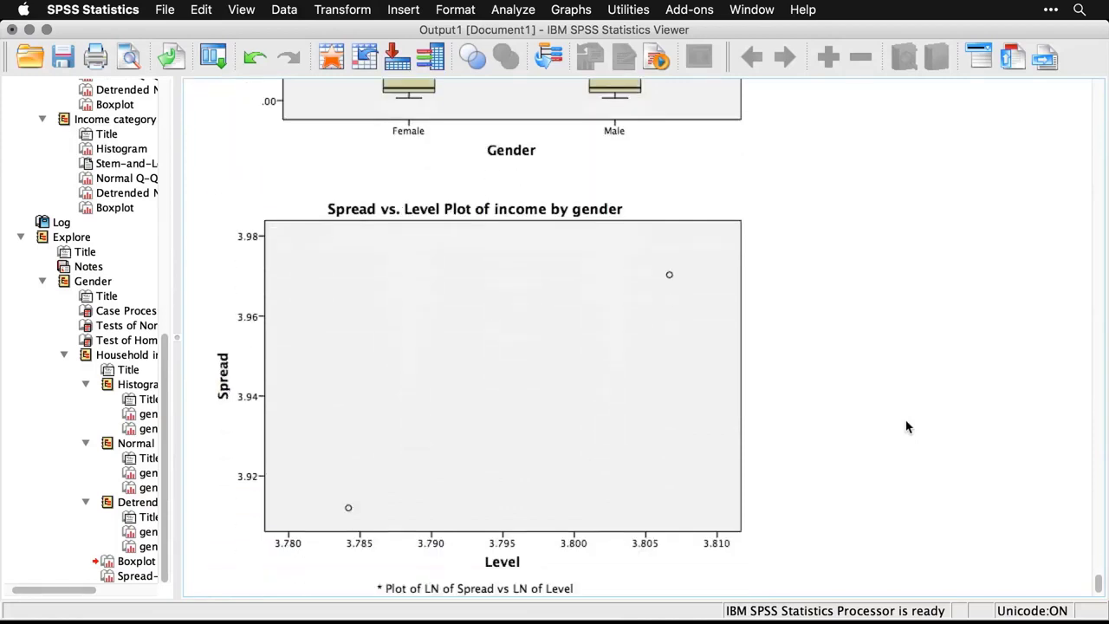
pyautogui.scroll(-2, 907, 426)
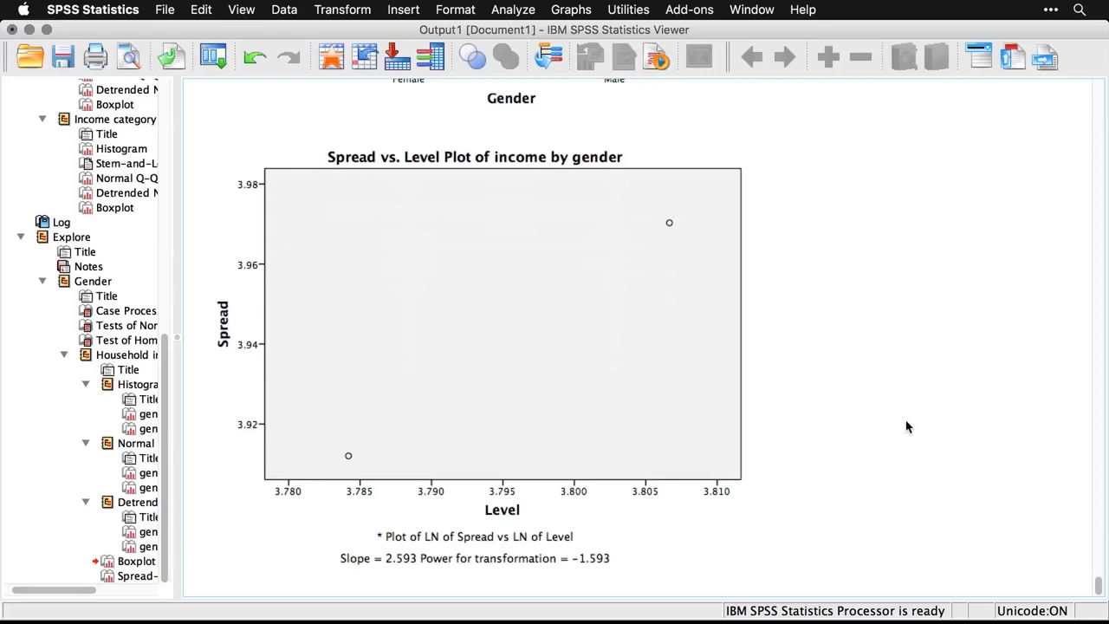
pyautogui.scroll(-1, 907, 426)
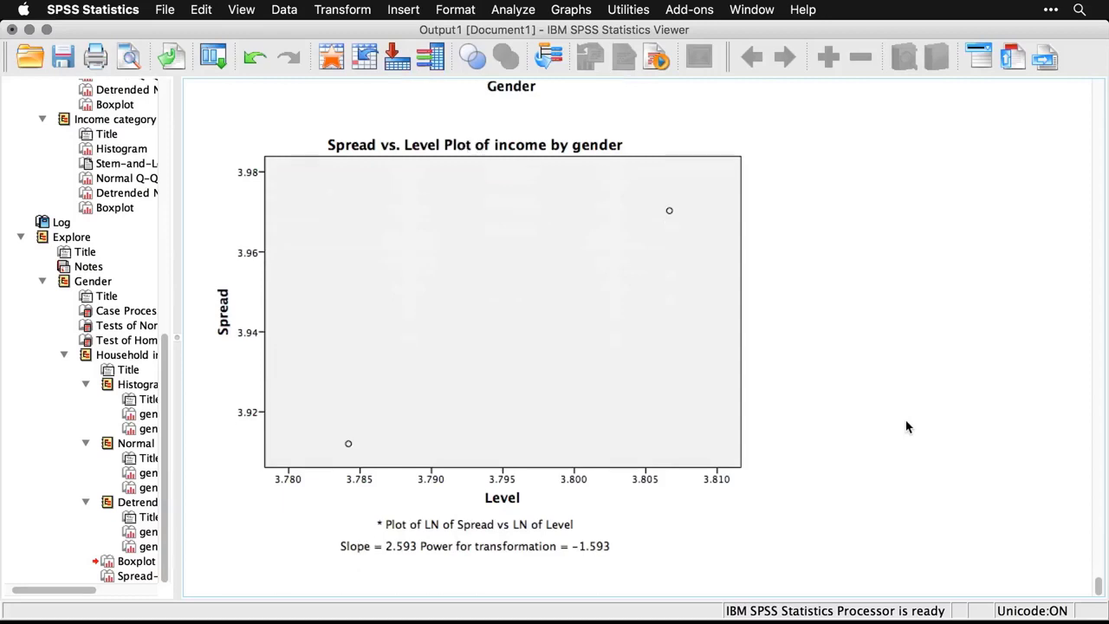
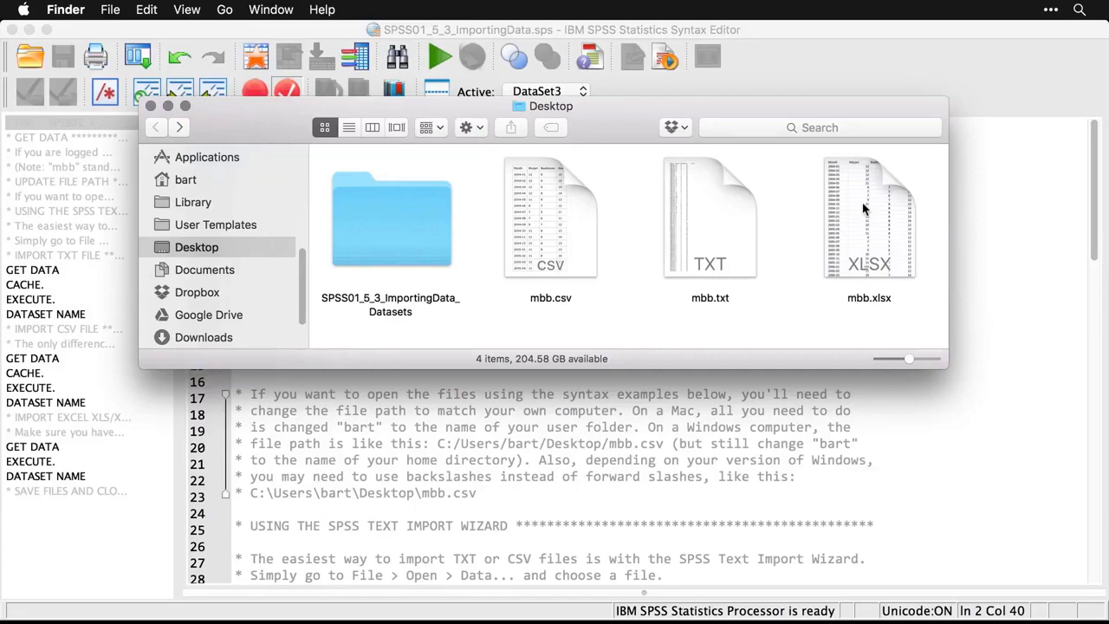
# Preview the contents of mbb.csv, mbb.txt and mbb.xlsx in the Desktop folder, closing each preview.
pyautogui.click(569, 245)
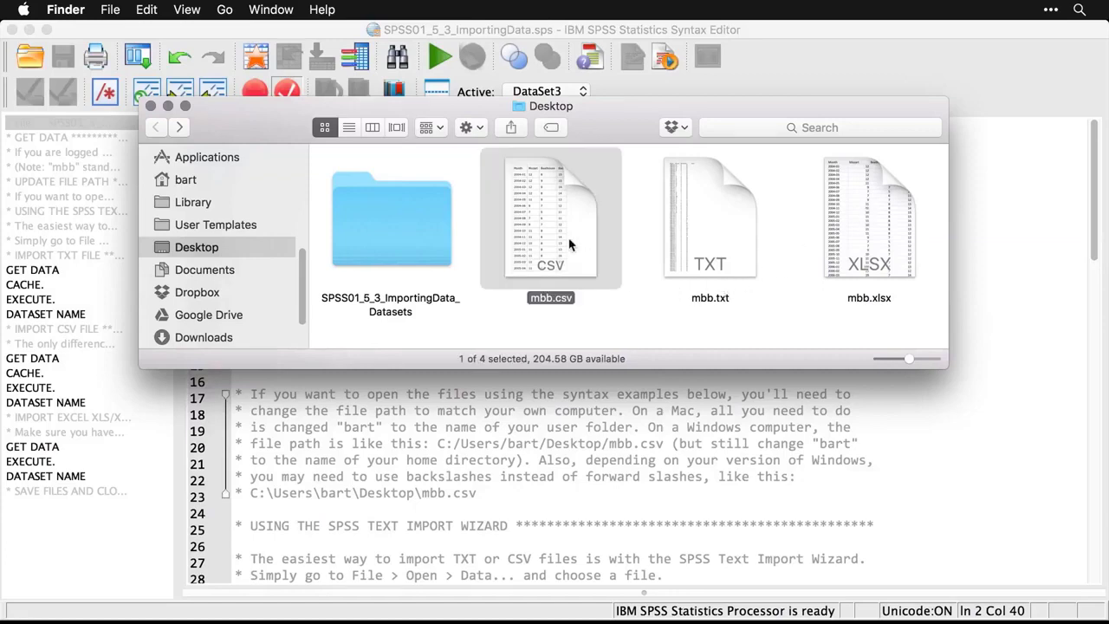
pyautogui.press('space')
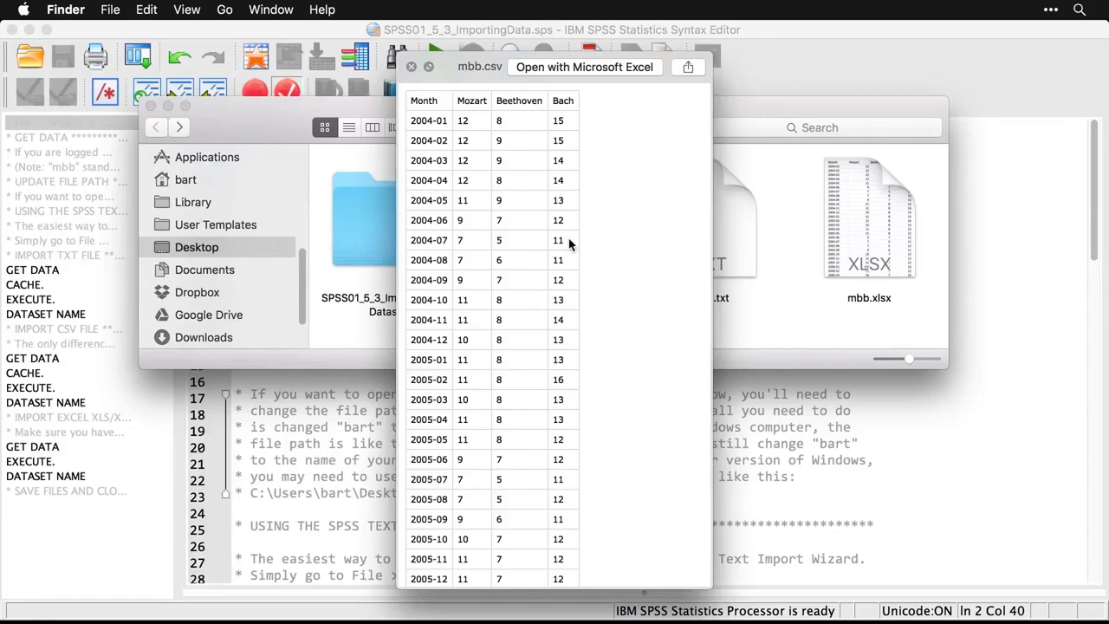
pyautogui.press('space')
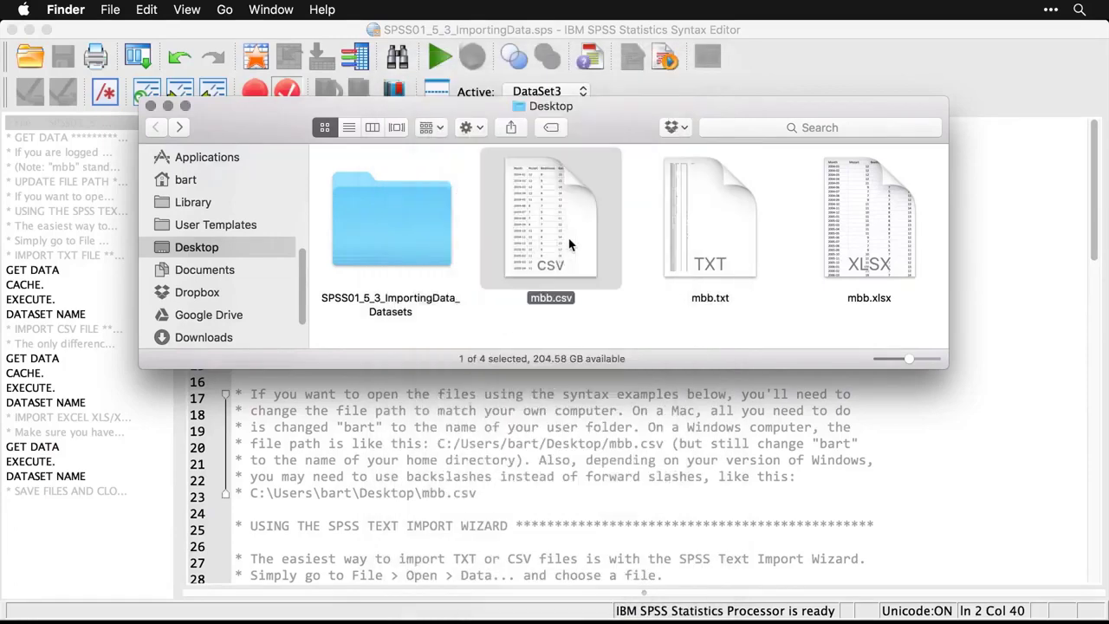
pyautogui.click(698, 225)
pyautogui.press('space')
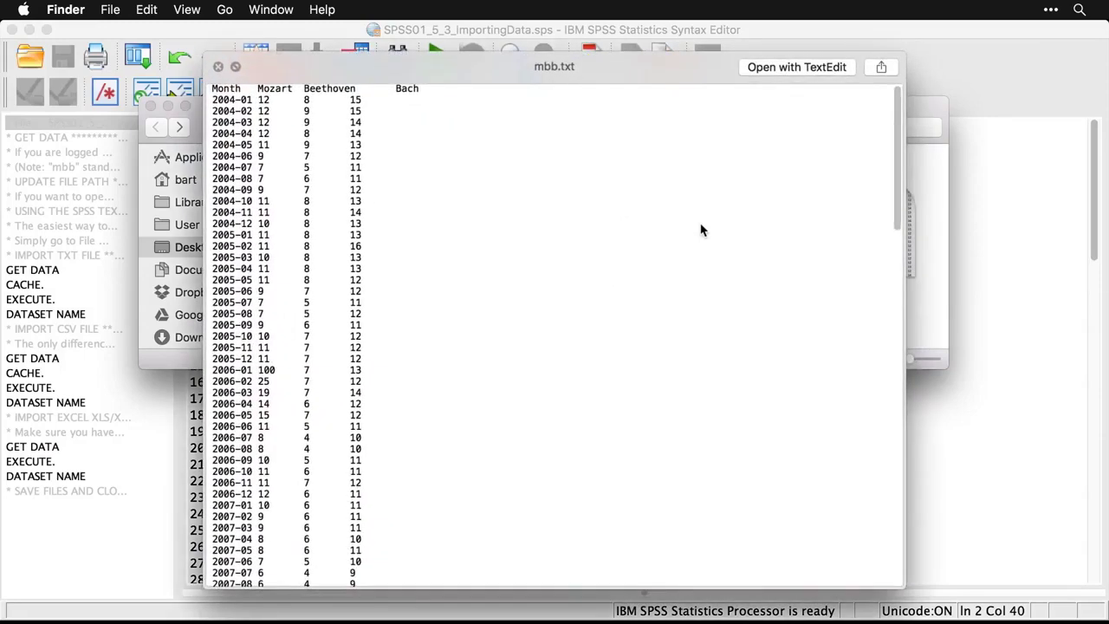
pyautogui.press('space')
pyautogui.click(839, 221)
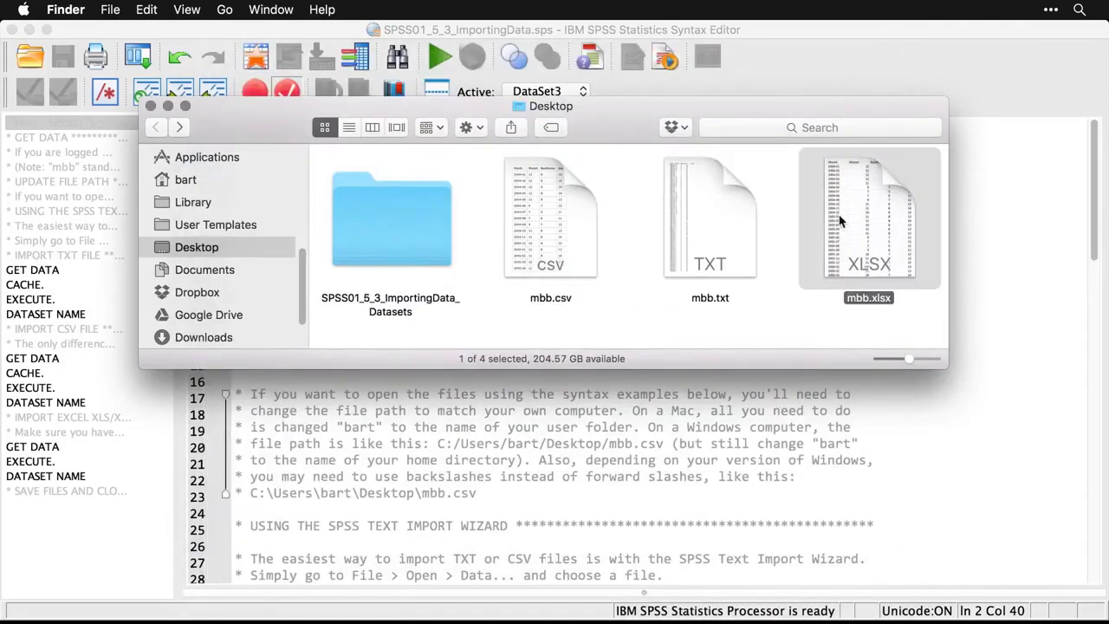
pyautogui.press('space')
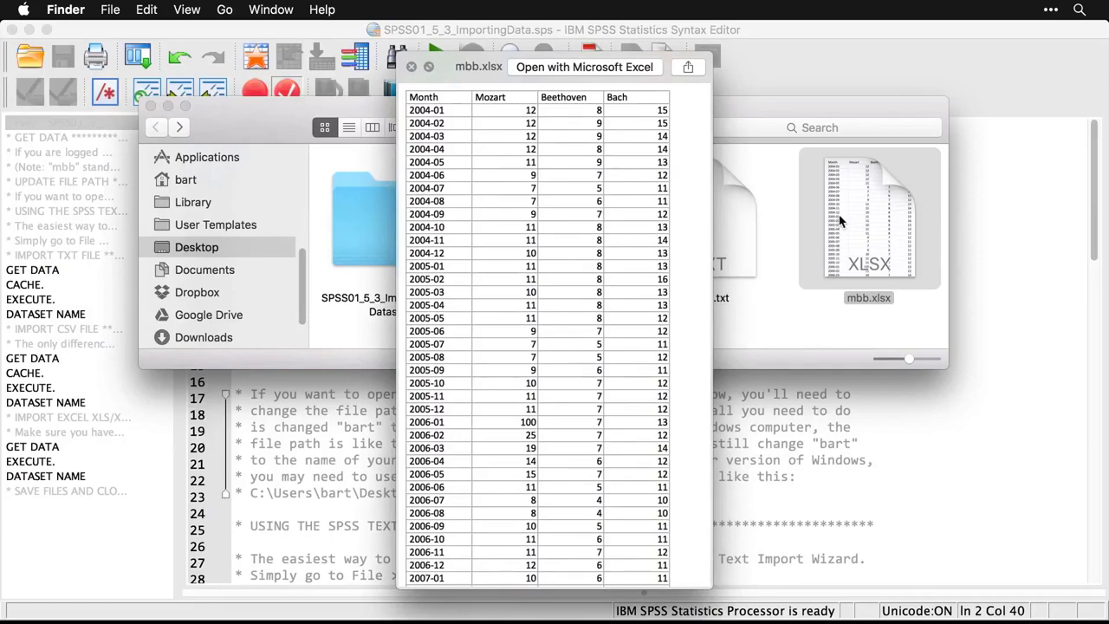
pyautogui.press('space')
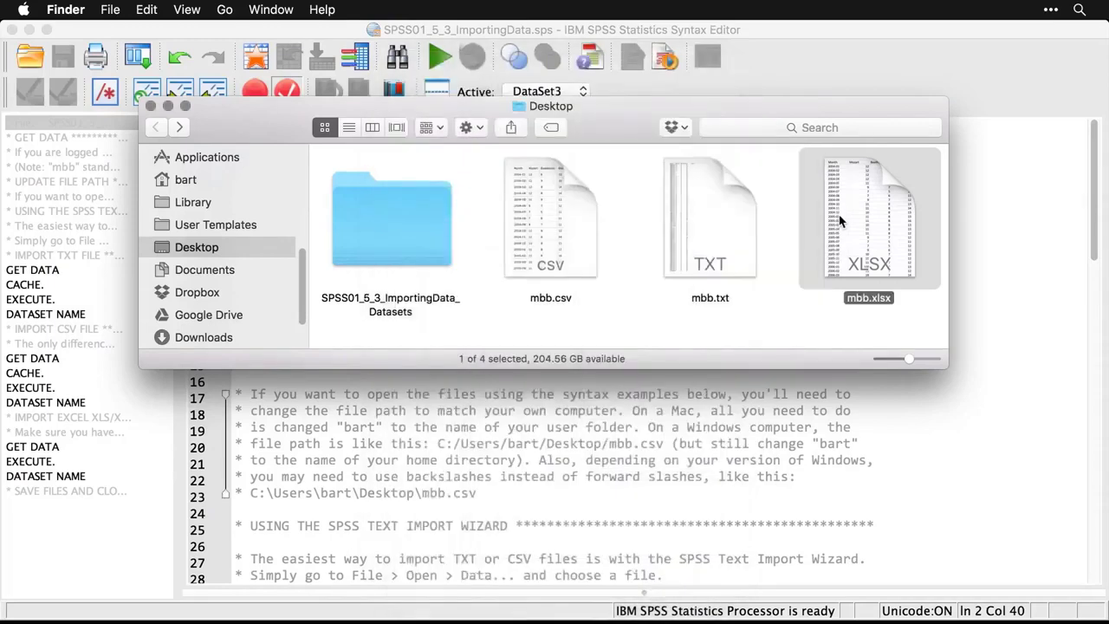
# Return to the SPSS01_5_3_ImportingData.sps syntax window and read the file path notes down to the TXT import command.
pyautogui.click(1026, 234)
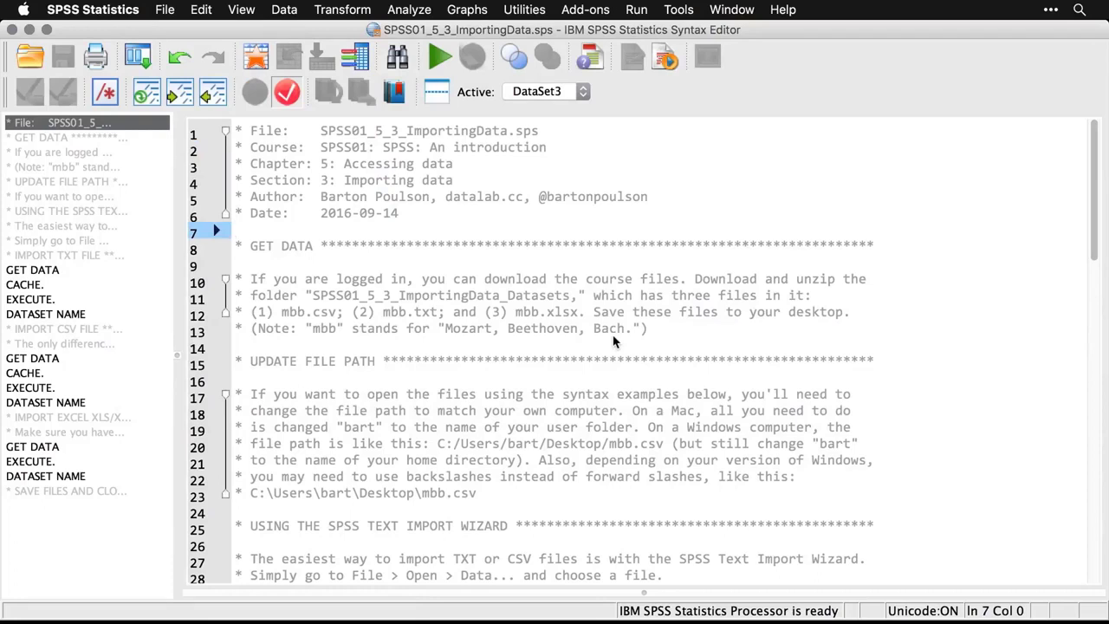
pyautogui.scroll(-2, 613, 342)
pyautogui.scroll(-2, 614, 342)
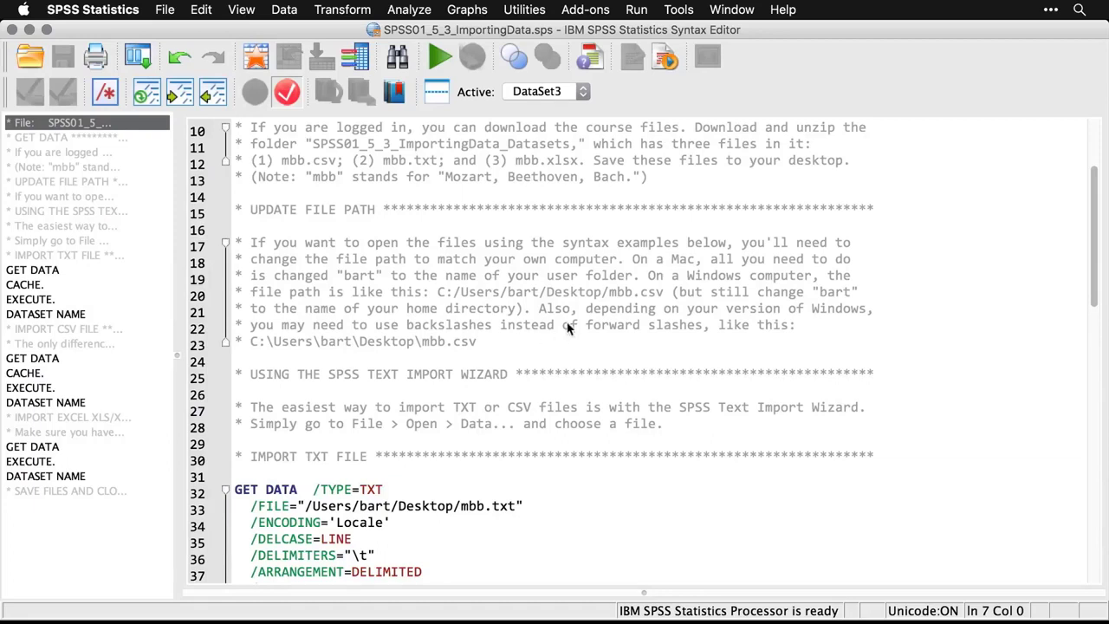
pyautogui.click(500, 289)
pyautogui.scroll(-5, 500, 287)
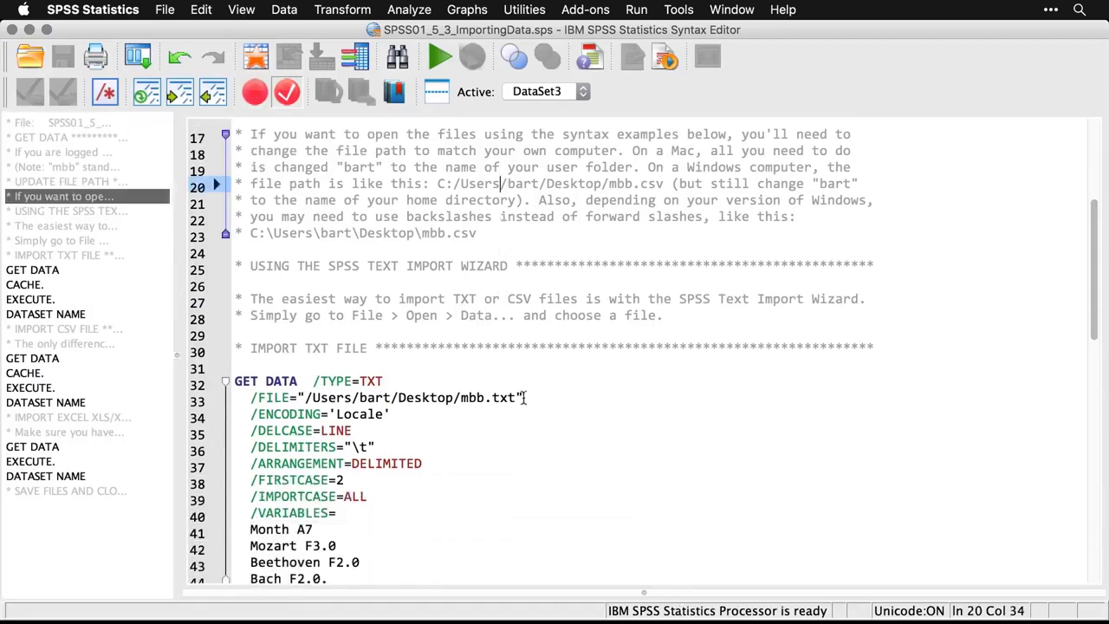
# Highlight the mbb.txt path in the TXT import command and the two Windows mbb.csv example paths to compare their formats.
pyautogui.moveTo(525, 398); pyautogui.dragTo(299, 400)
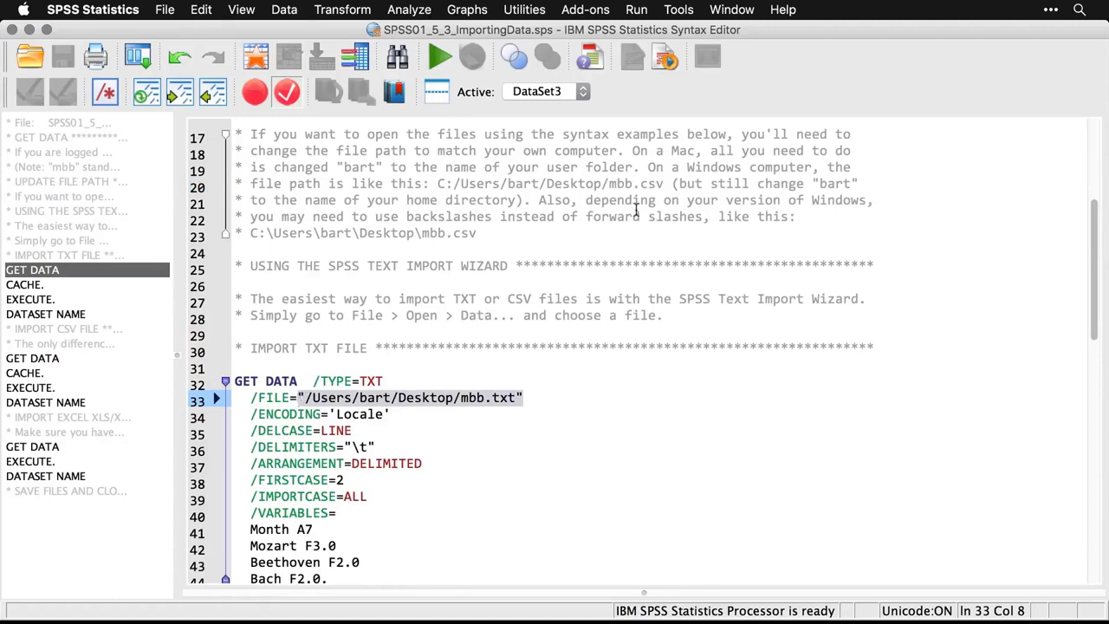
pyautogui.moveTo(664, 184); pyautogui.dragTo(436, 183)
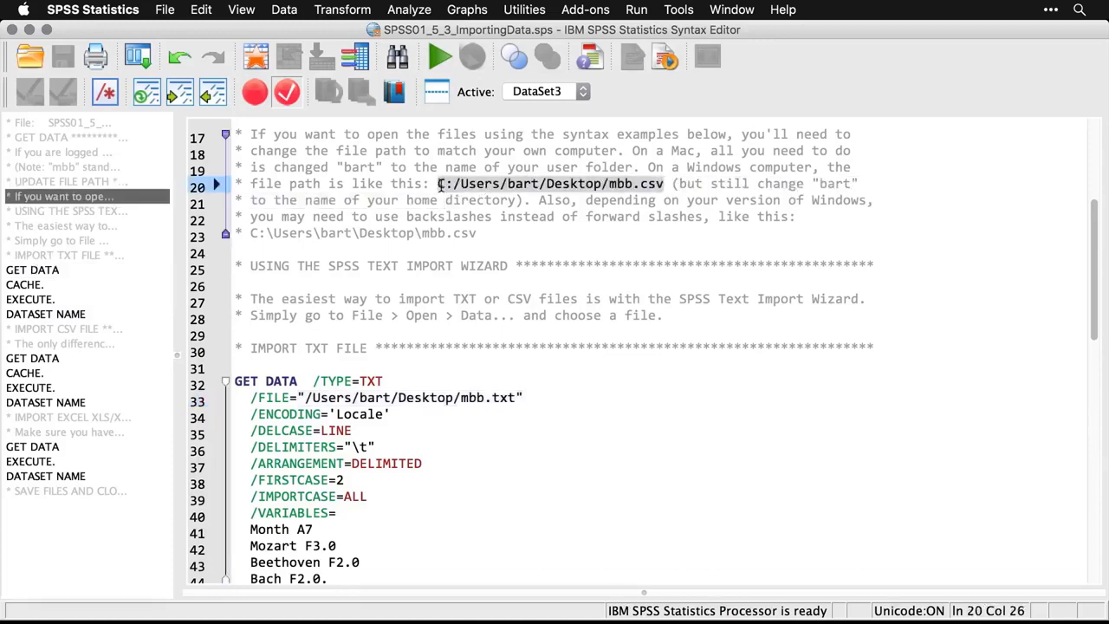
pyautogui.moveTo(477, 233); pyautogui.dragTo(250, 233)
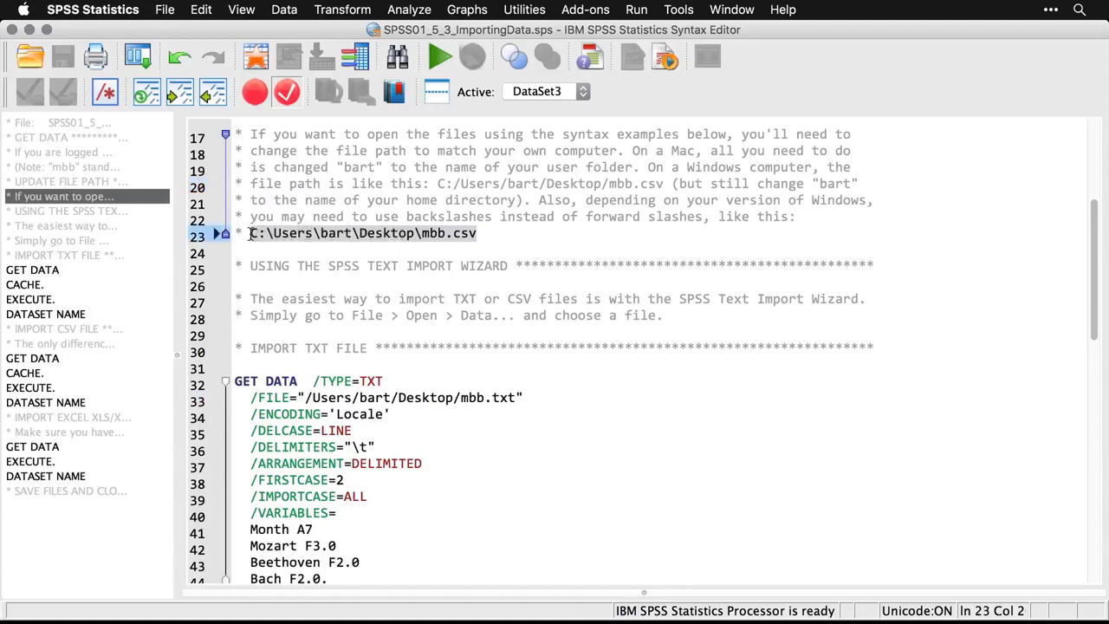
# Read the Text Import Wizard notes and the full TXT import command in the syntax file.
pyautogui.click(431, 298)
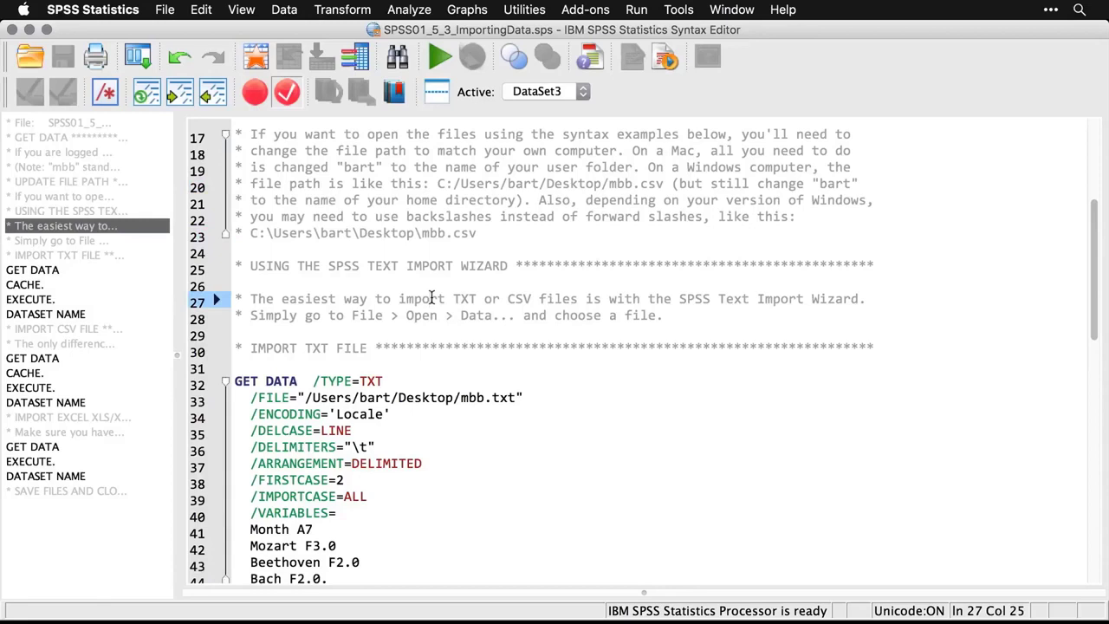
pyautogui.scroll(-1, 431, 297)
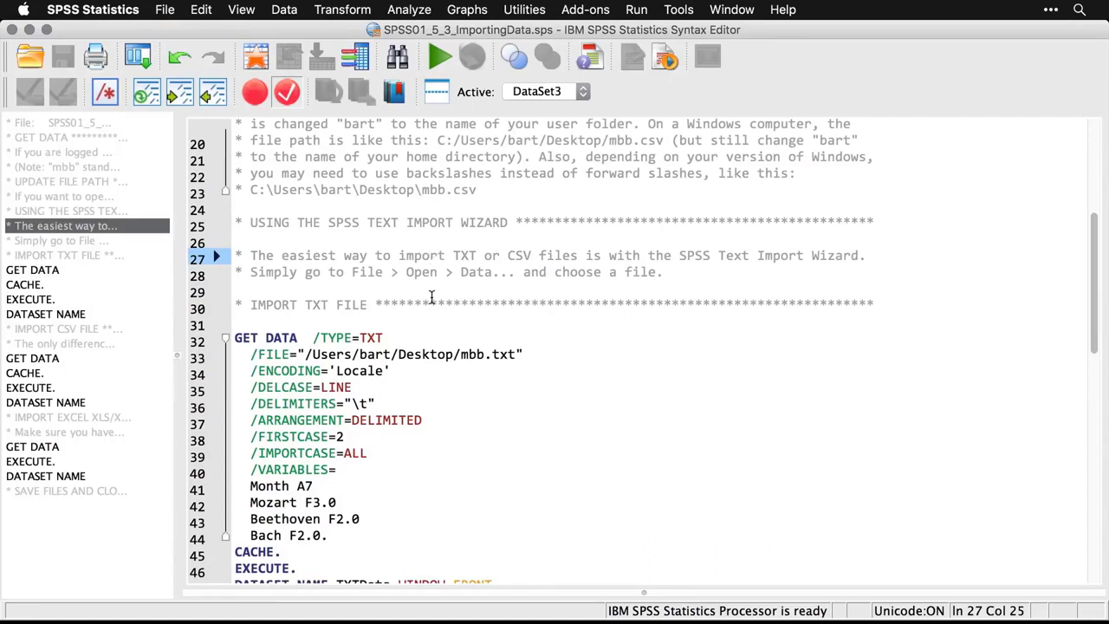
pyautogui.scroll(-2, 462, 396)
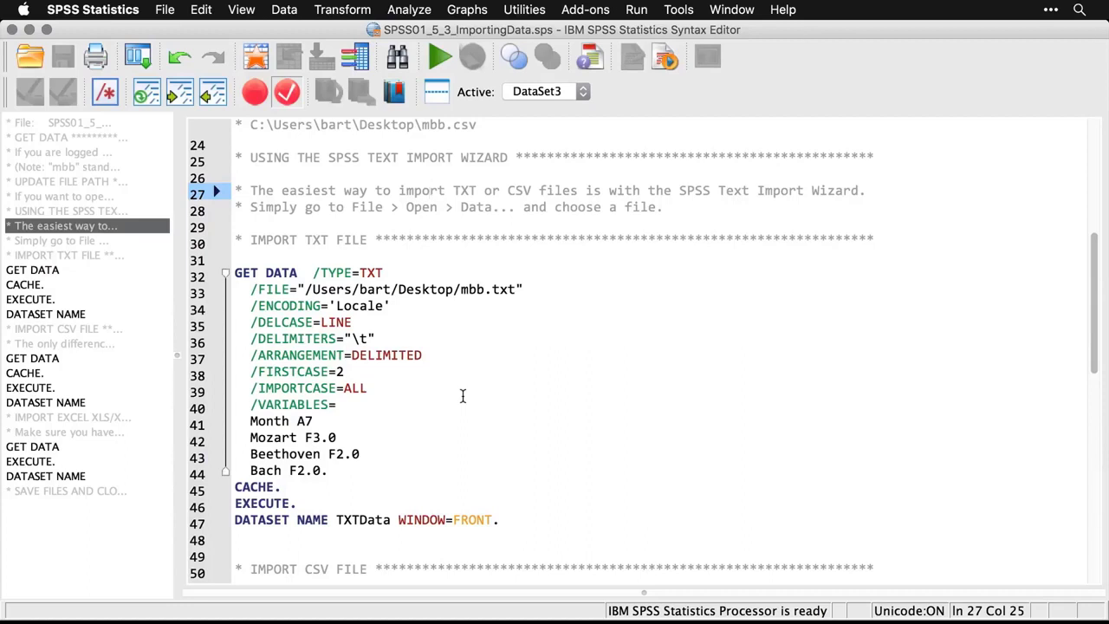
# Switch to the empty Untitled3 data window and open mbb.txt from the Desktop using the Text file type.
pyautogui.press('super+grave')
pyautogui.press('super+grave')
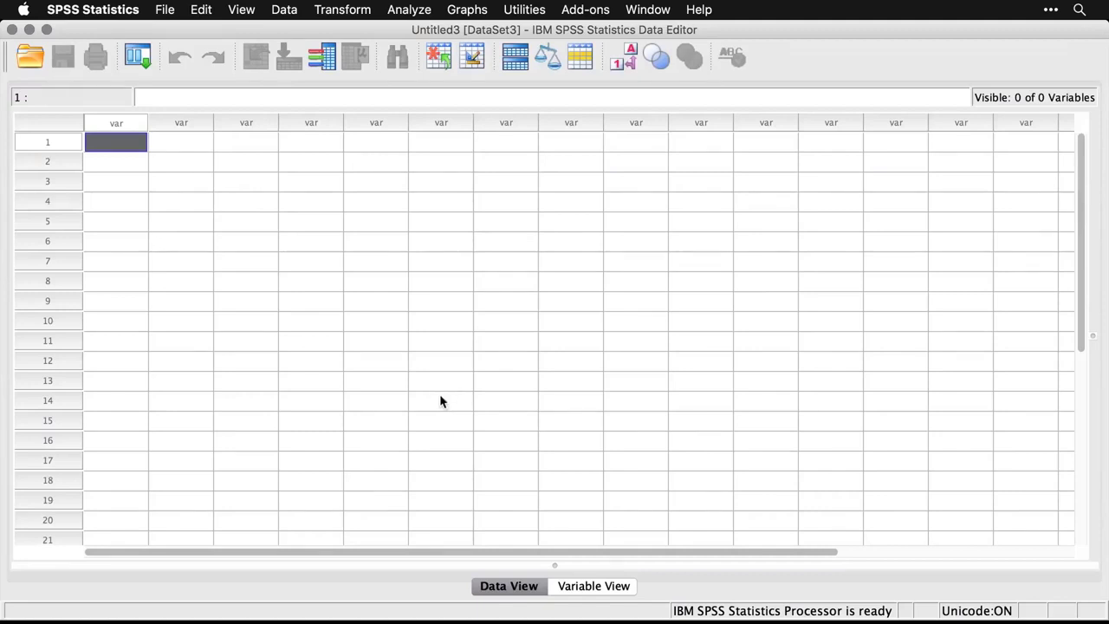
pyautogui.click(164, 10)
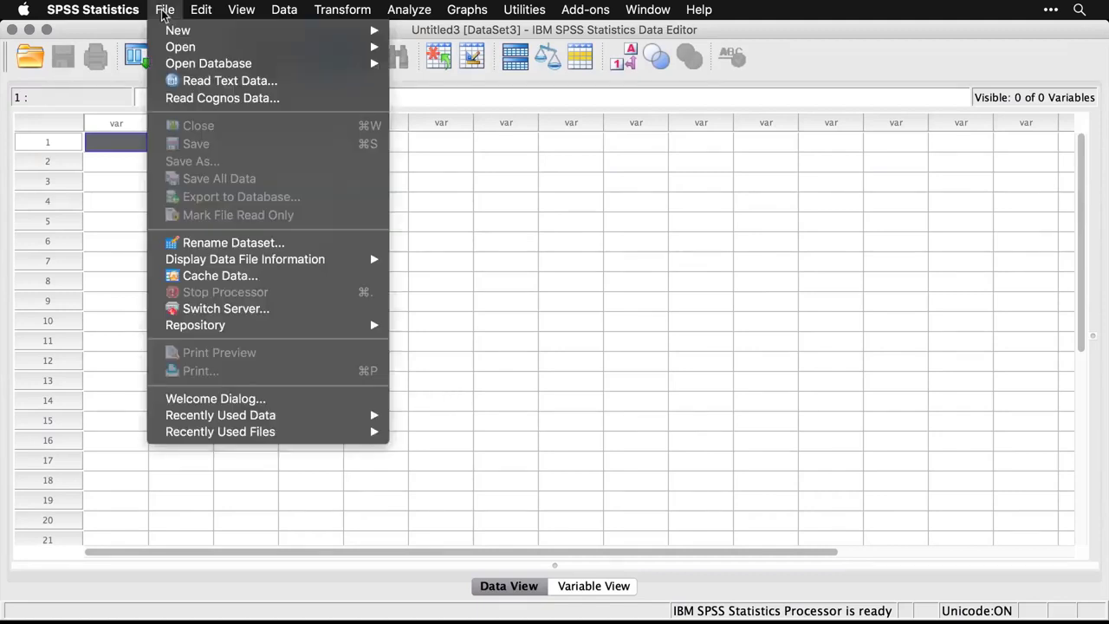
pyautogui.moveTo(181, 47)
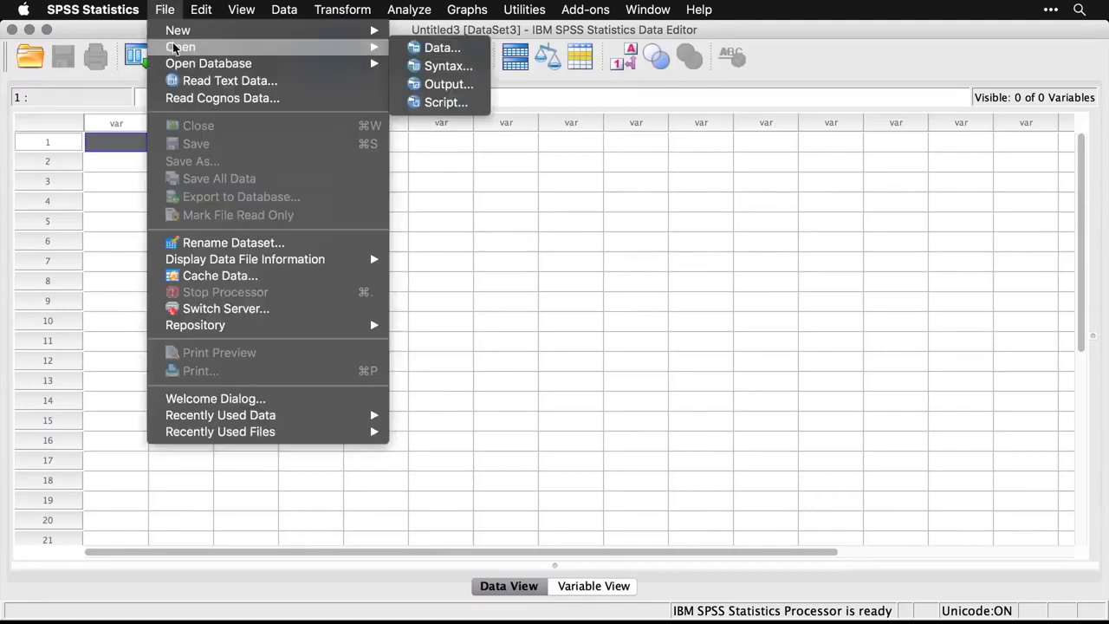
pyautogui.click(427, 50)
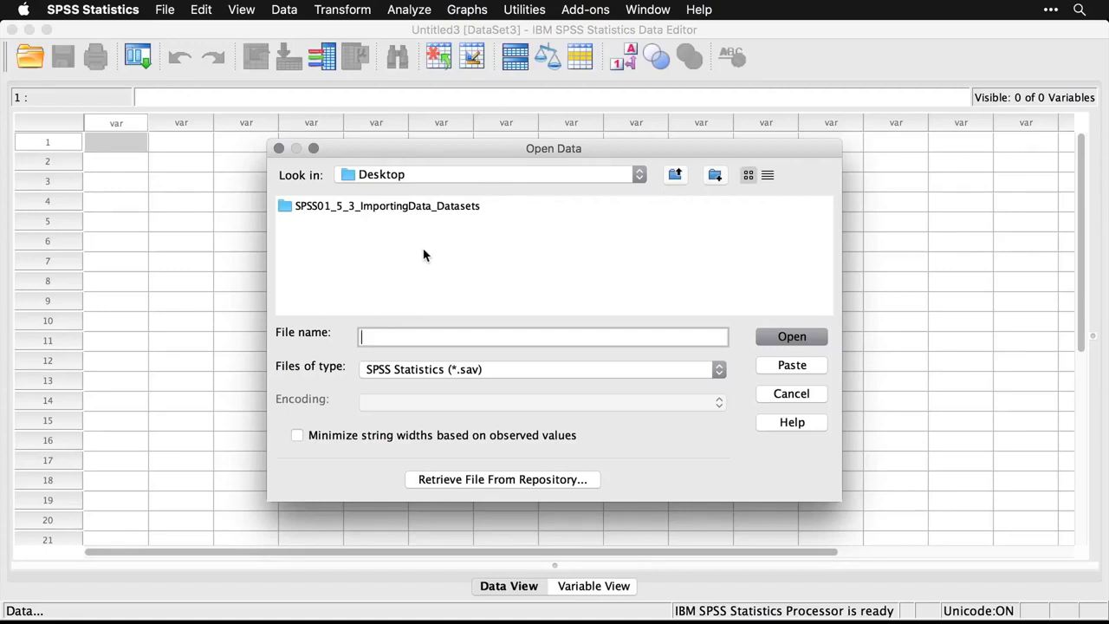
pyautogui.click(500, 373)
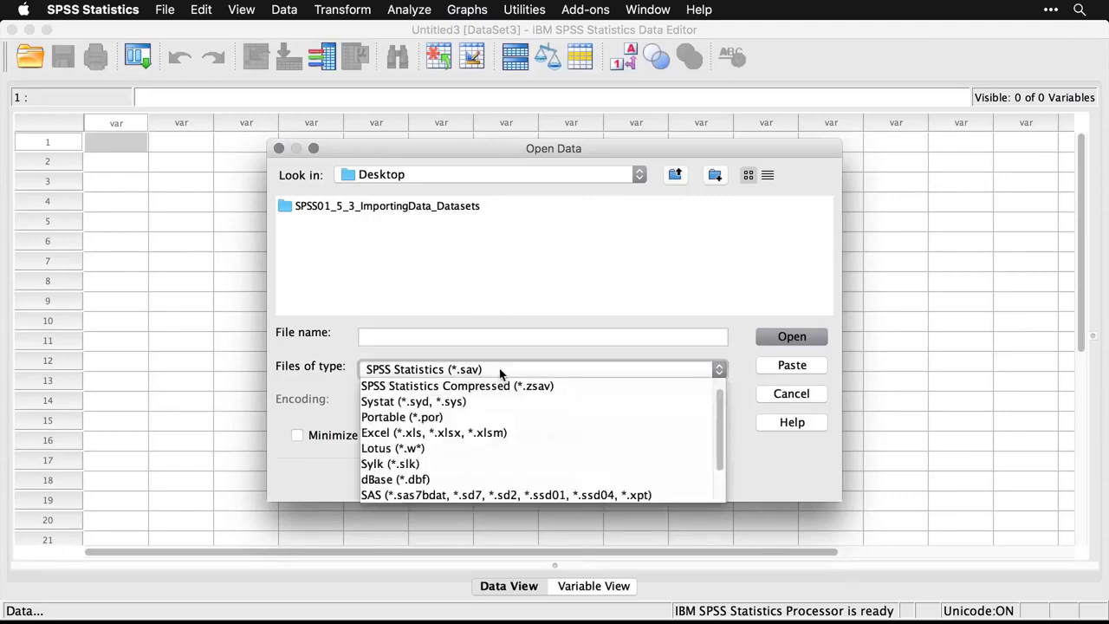
pyautogui.scroll(-3, 525, 430)
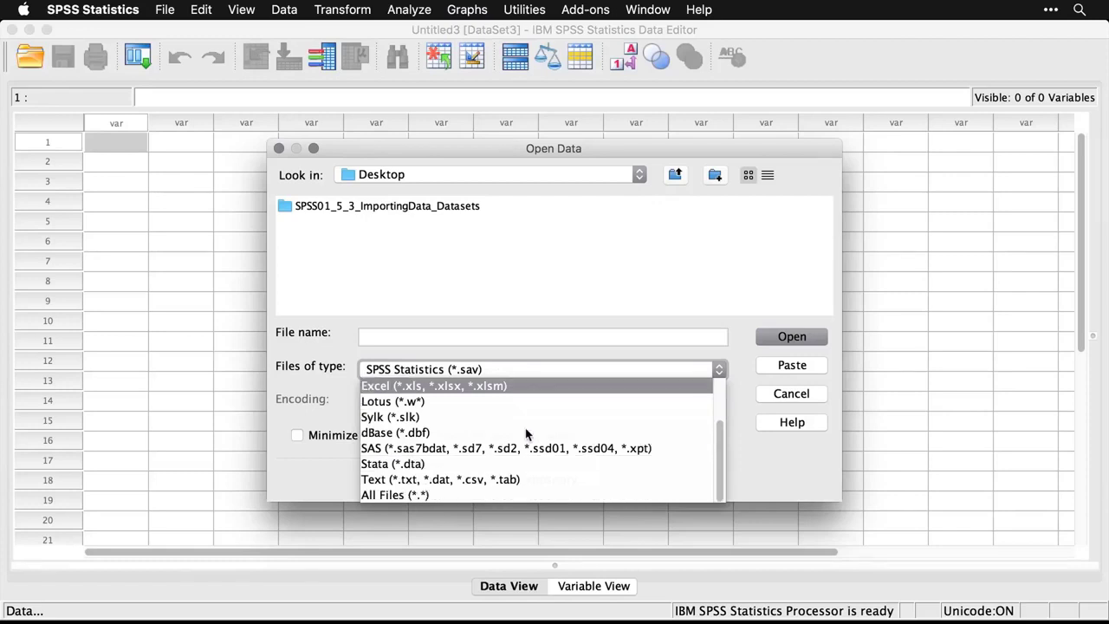
pyautogui.click(546, 479)
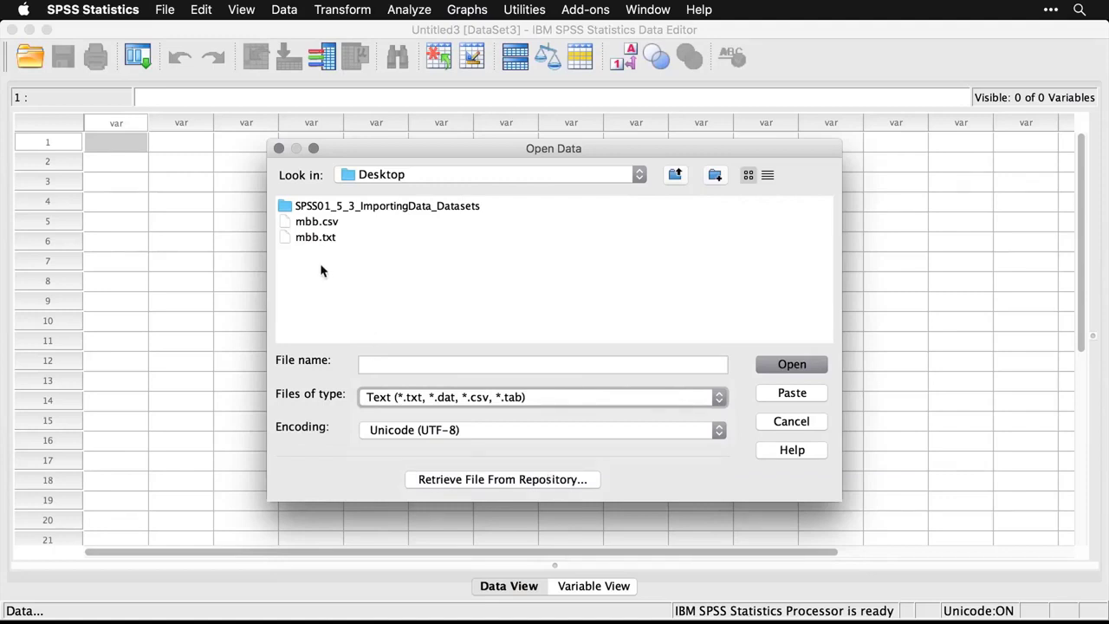
pyautogui.click(307, 238)
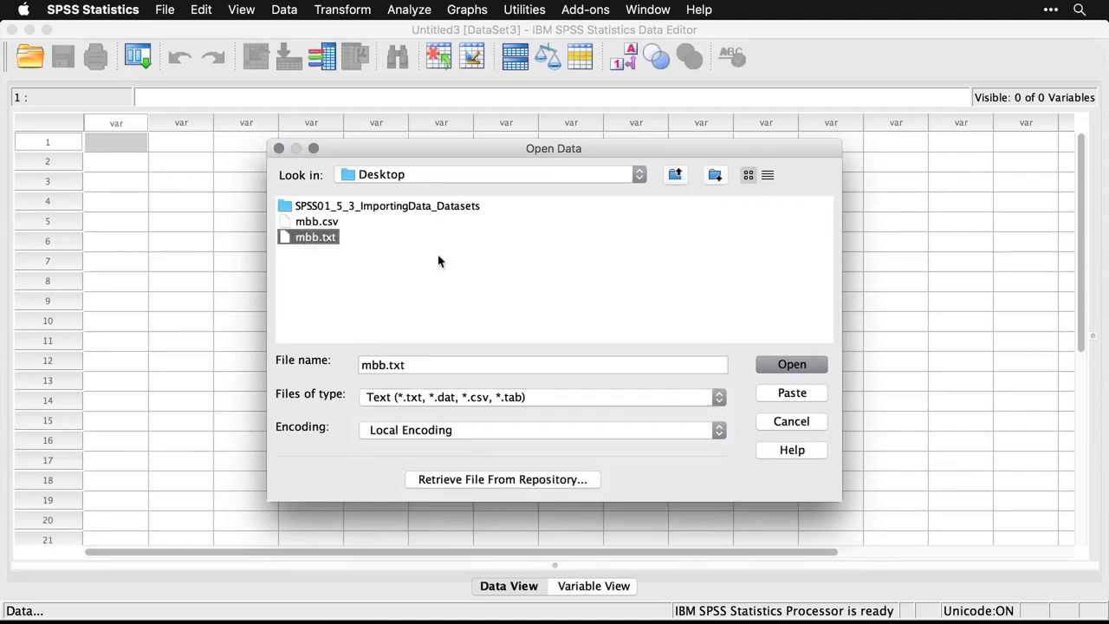
pyautogui.click(794, 366)
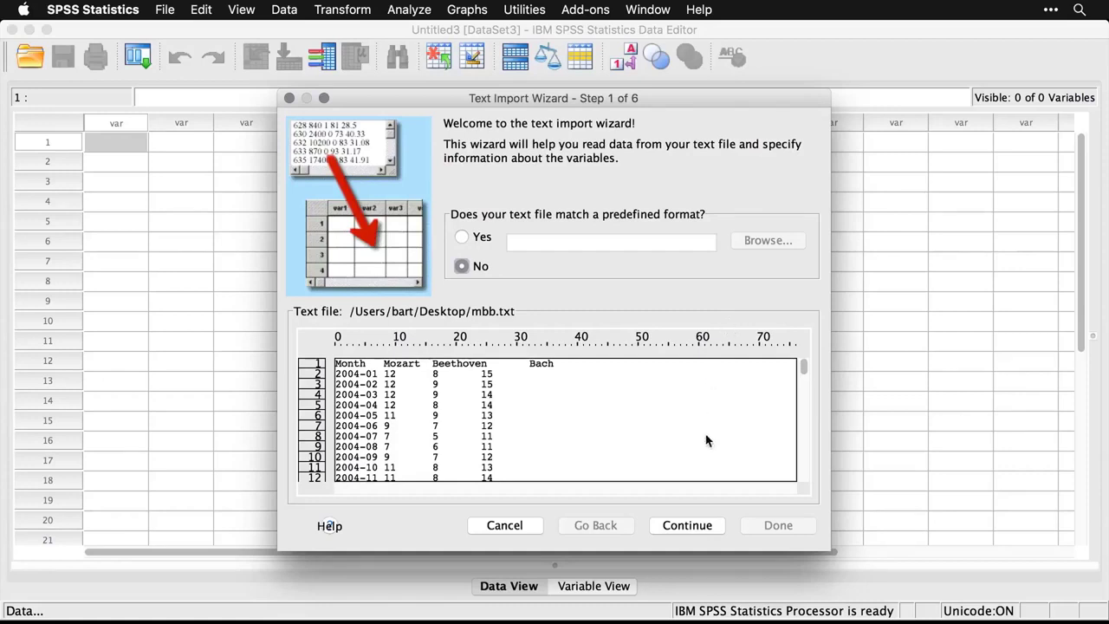
# Import mbb.txt as tab-delimited data with variable names at the top, all cases, no text qualifier, and no saved format or pasted syntax.
pyautogui.click(692, 526)
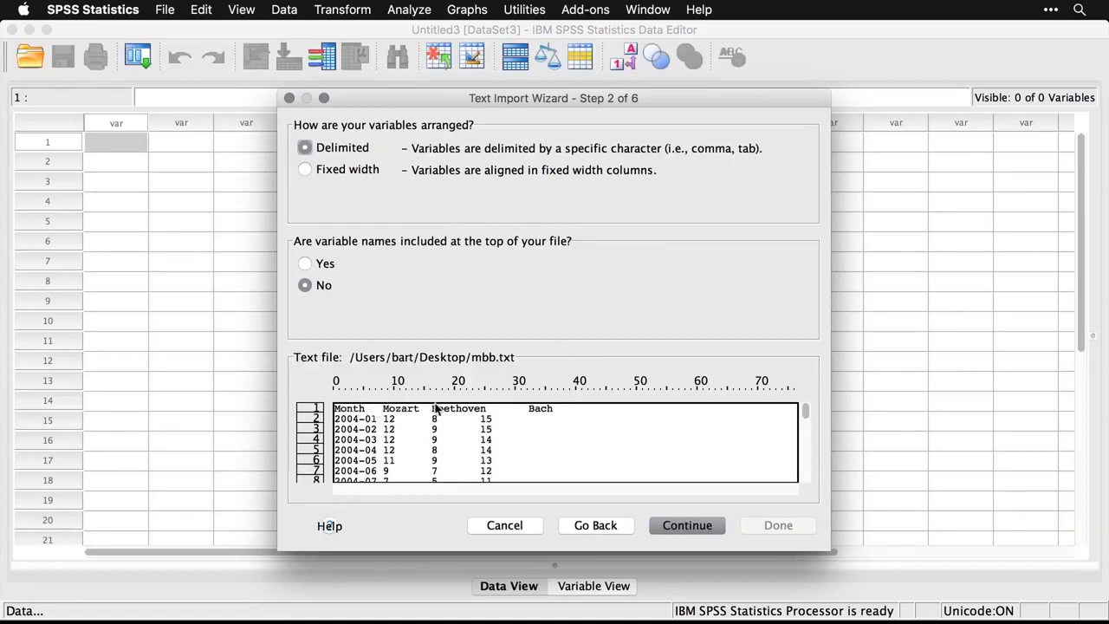
pyautogui.click(306, 264)
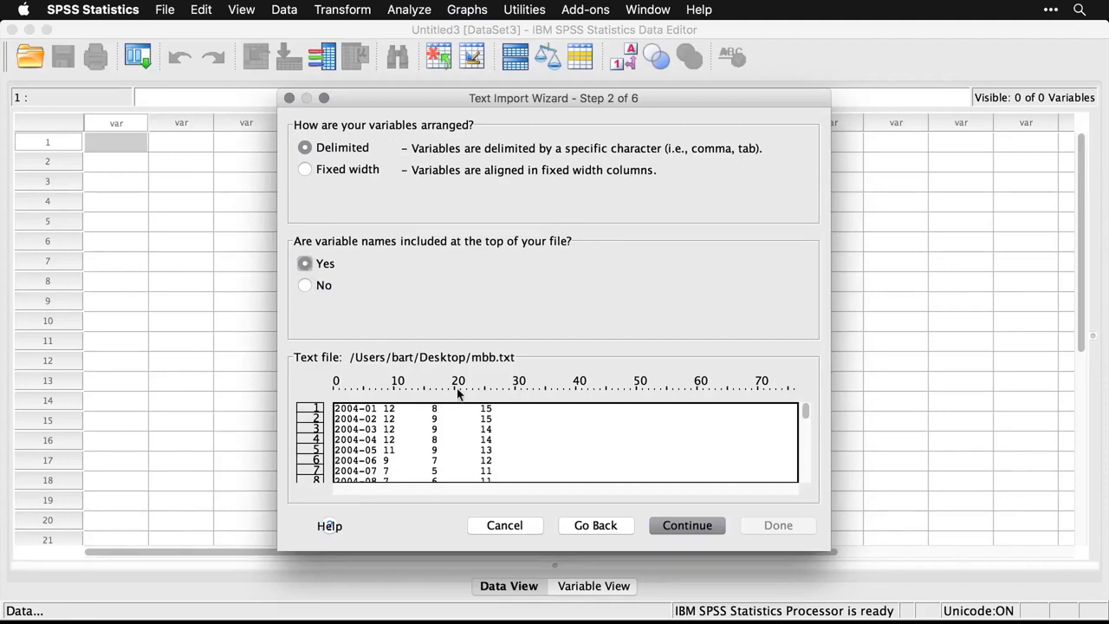
pyautogui.click(704, 525)
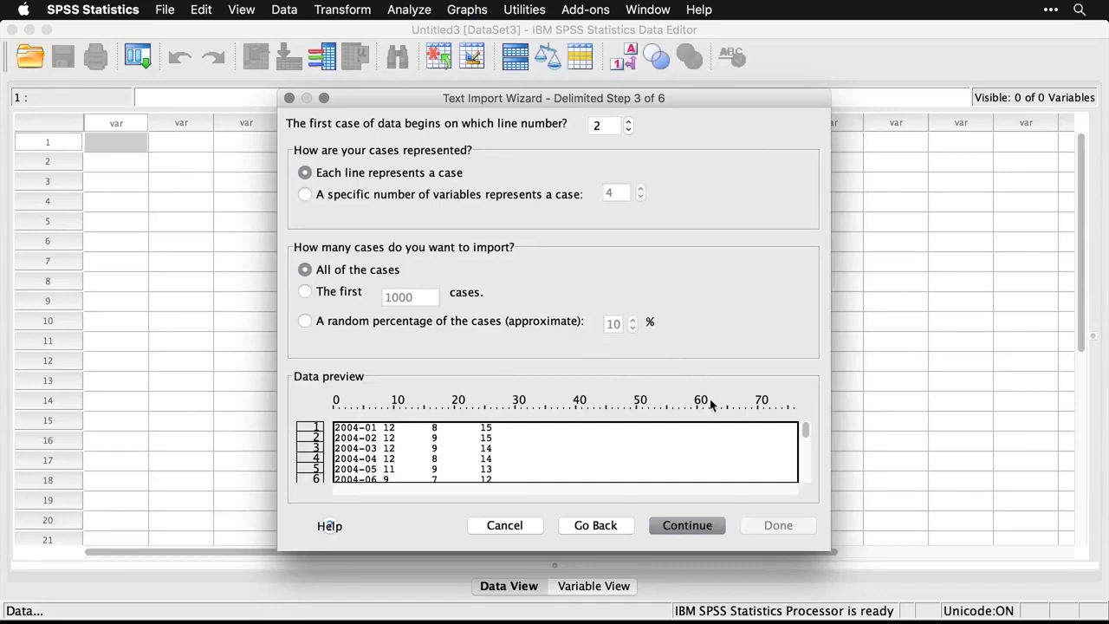
pyautogui.click(694, 530)
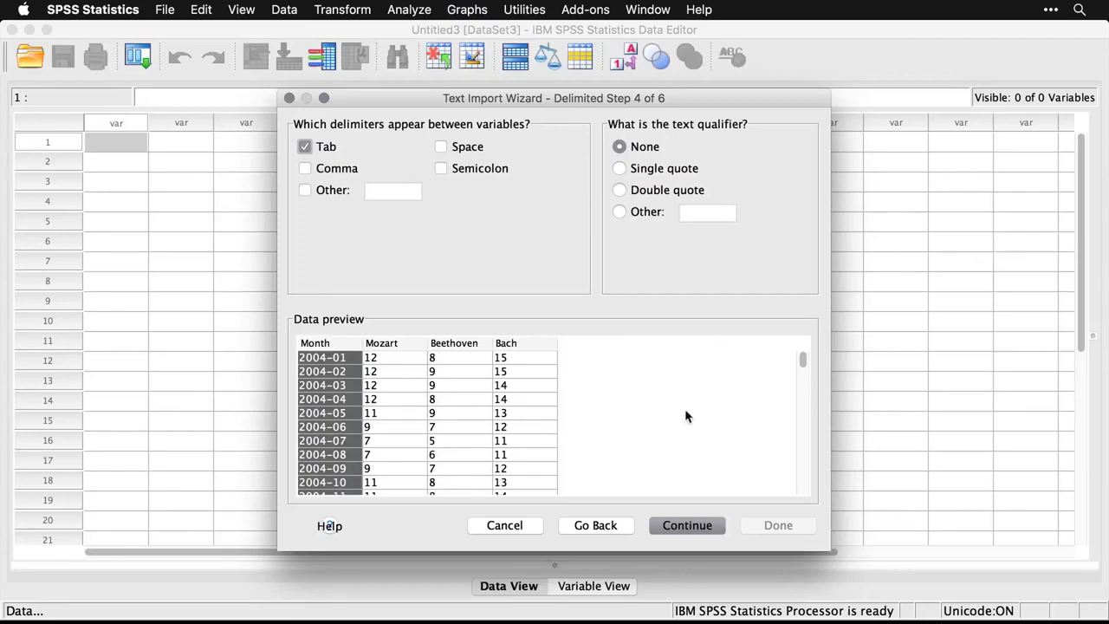
pyautogui.click(698, 525)
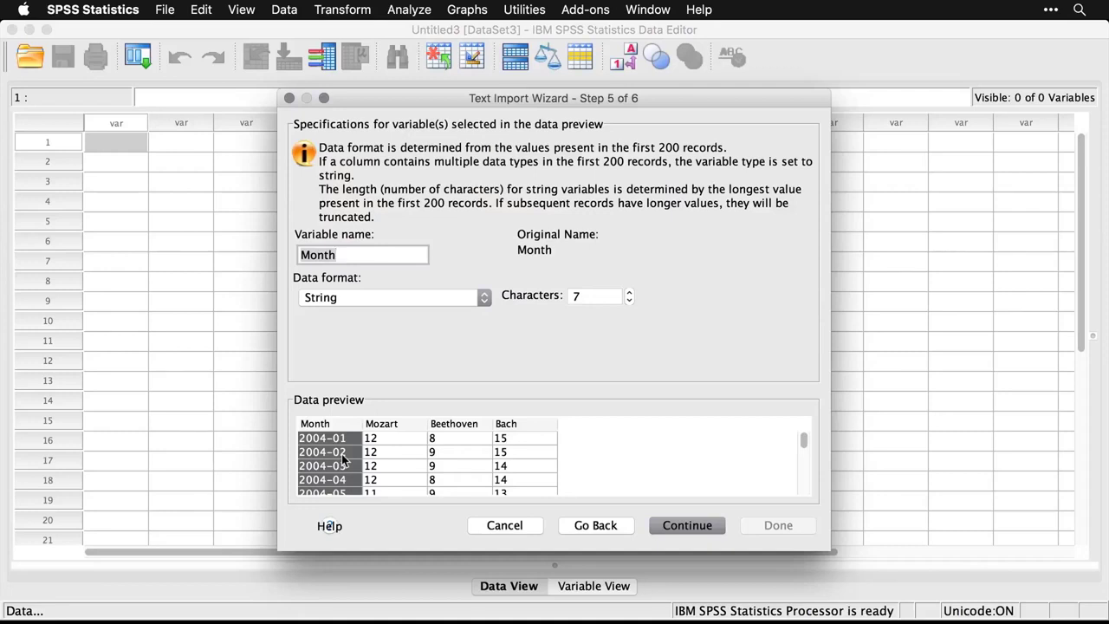
pyautogui.click(692, 524)
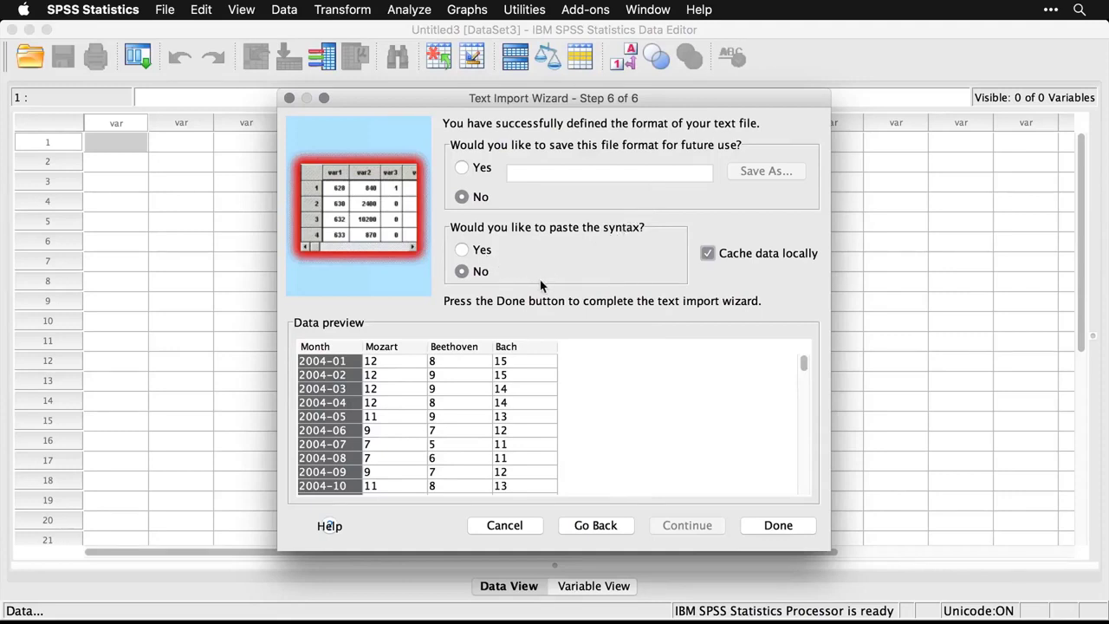
pyautogui.click(786, 530)
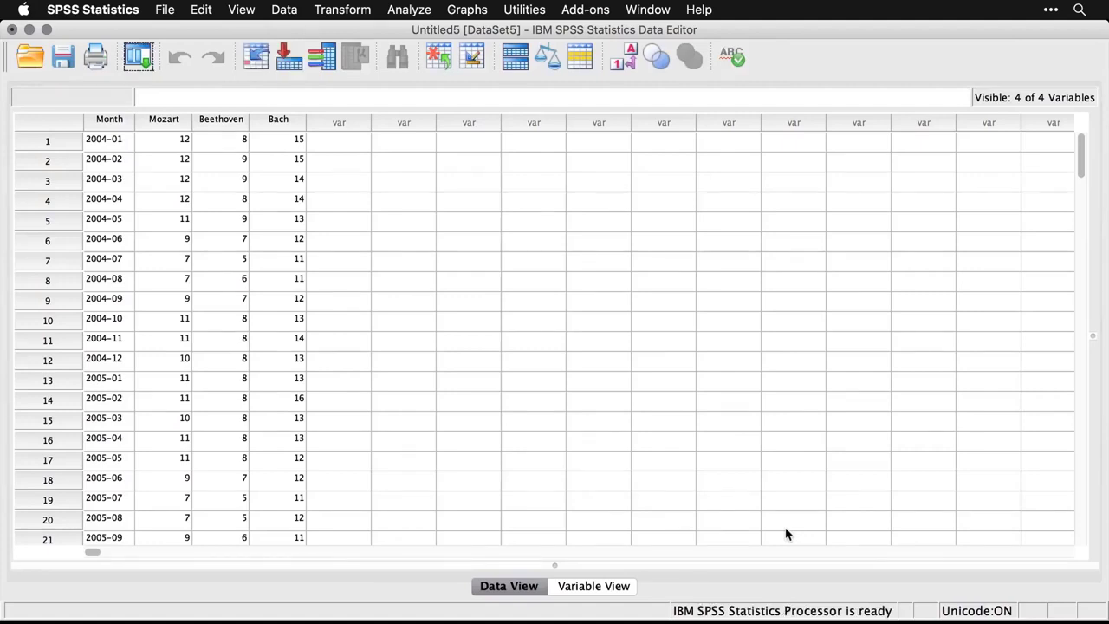
# Examine the imported variables' types, widths and decimals in Variable View.
pyautogui.click(606, 586)
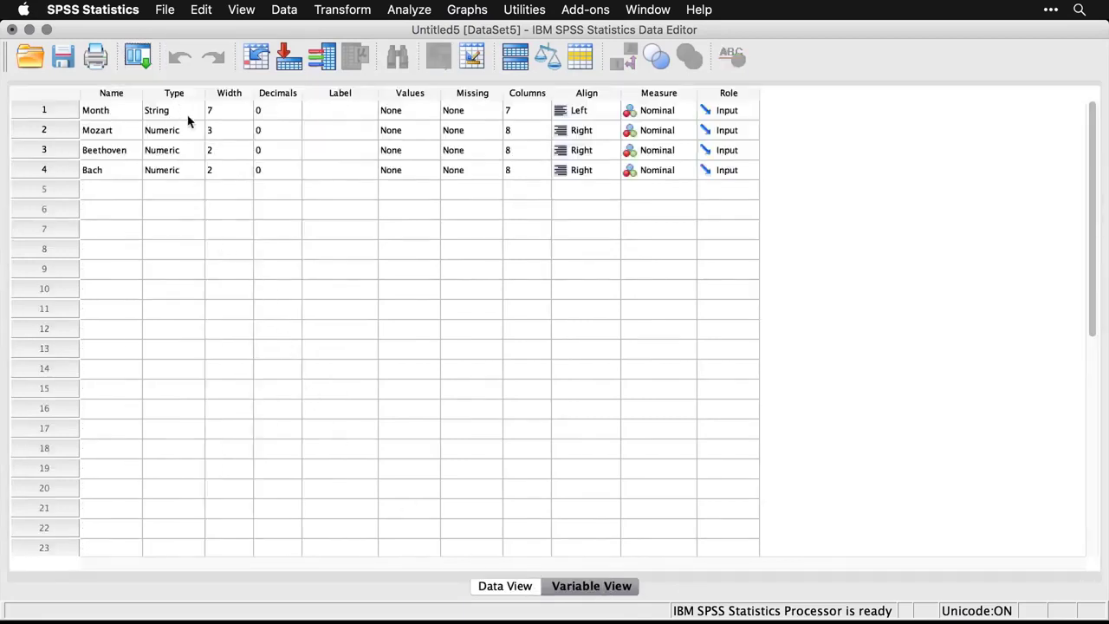
pyautogui.click(227, 176)
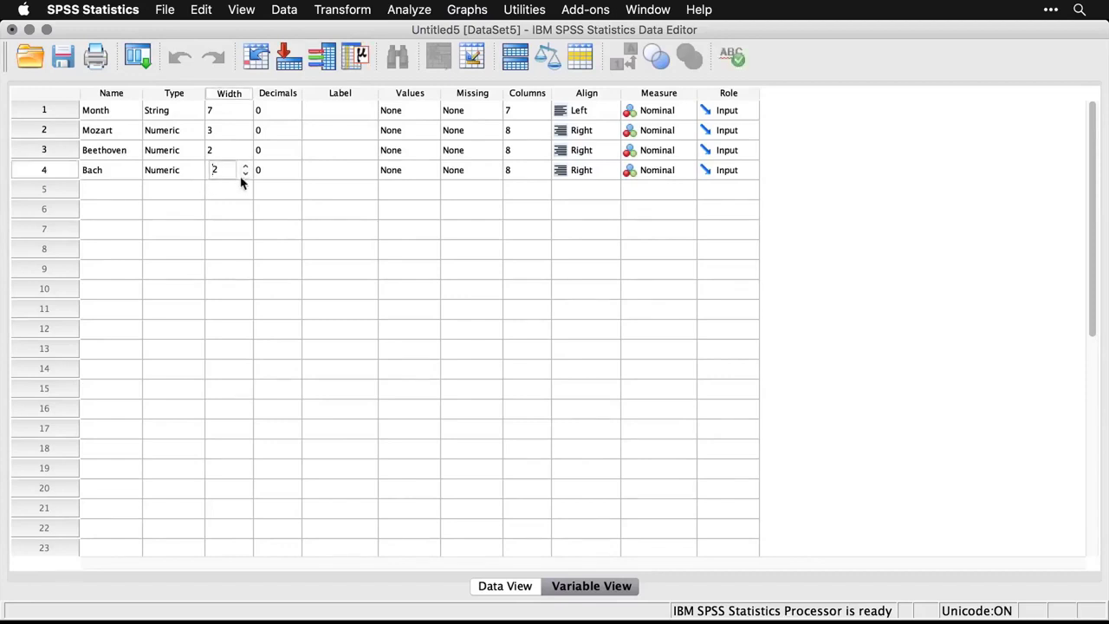
pyautogui.click(273, 189)
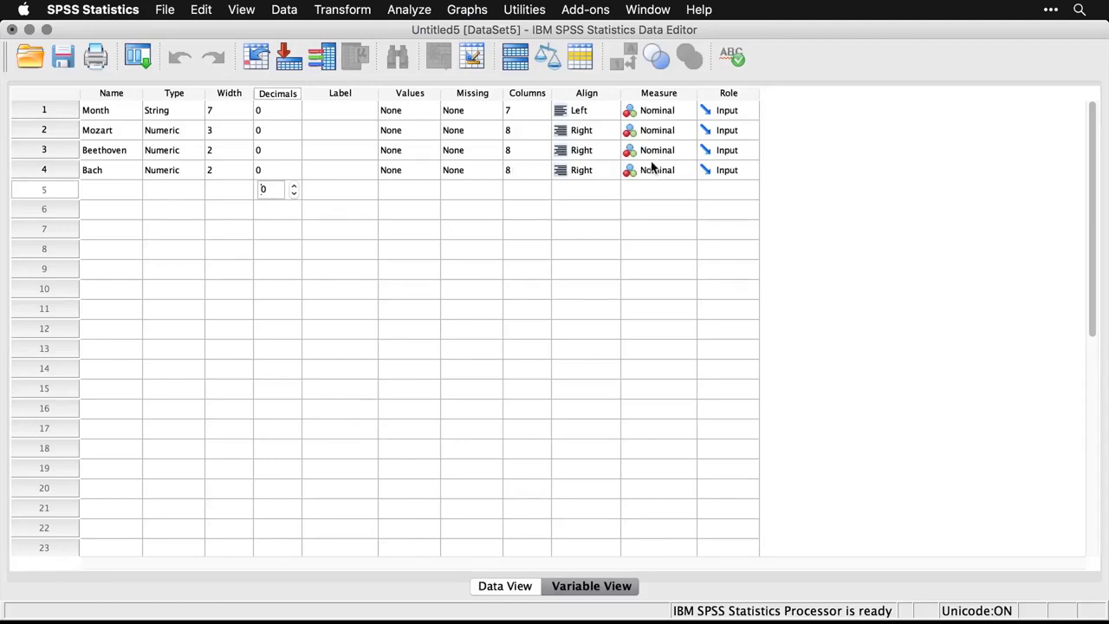
# Set the measurement level of Mozart, Beethoven and Bach to Scale and return to Data View.
pyautogui.click(669, 132)
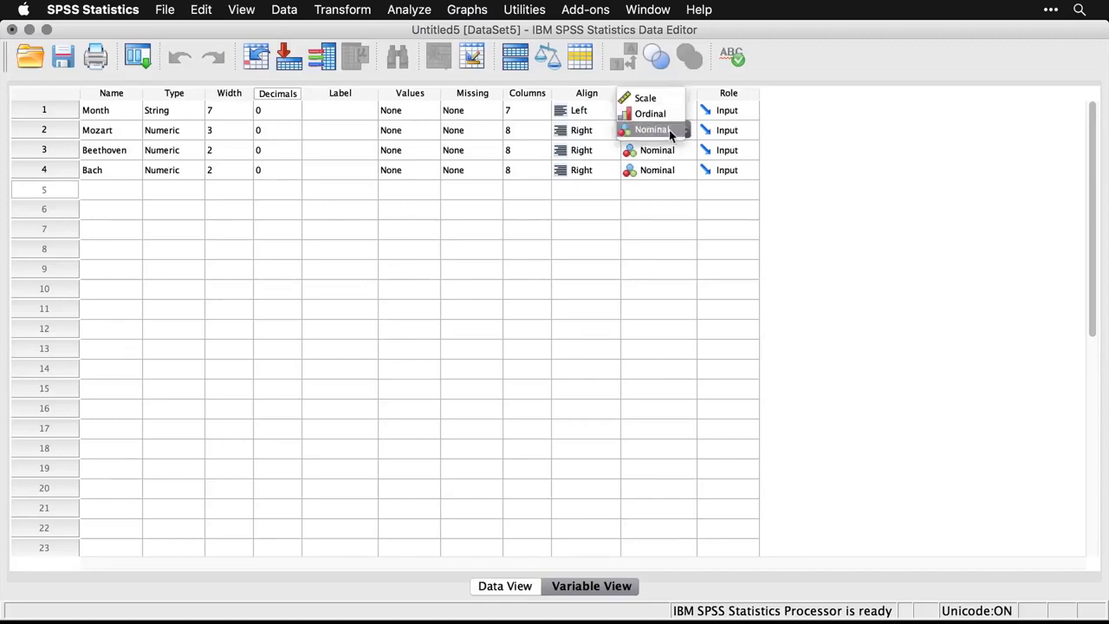
pyautogui.click(649, 98)
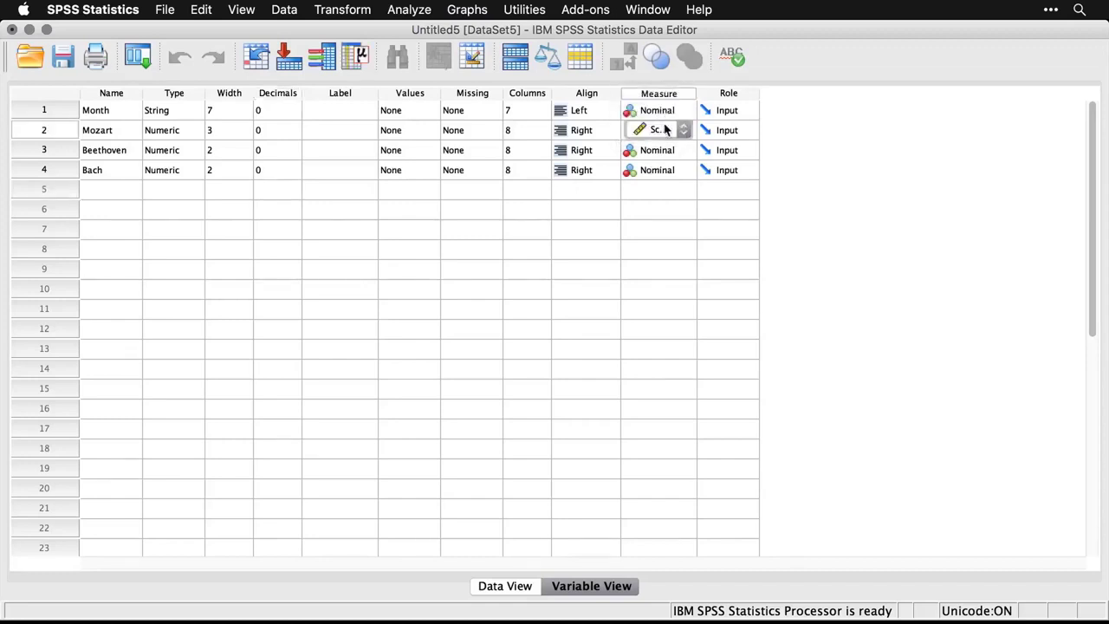
pyautogui.click(654, 149)
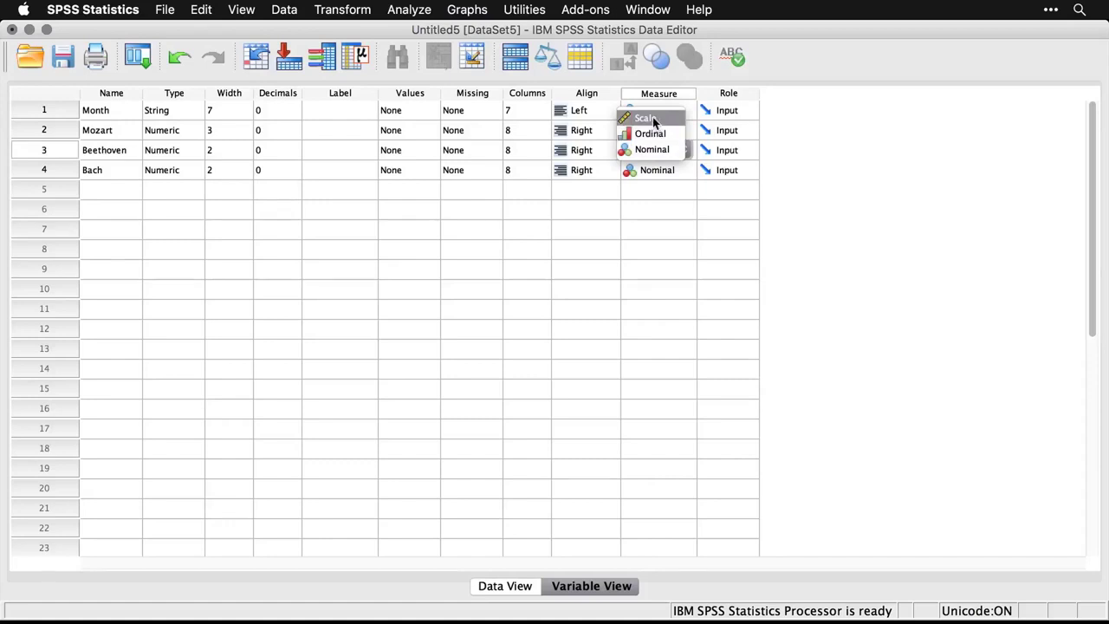
pyautogui.click(653, 117)
pyautogui.click(668, 172)
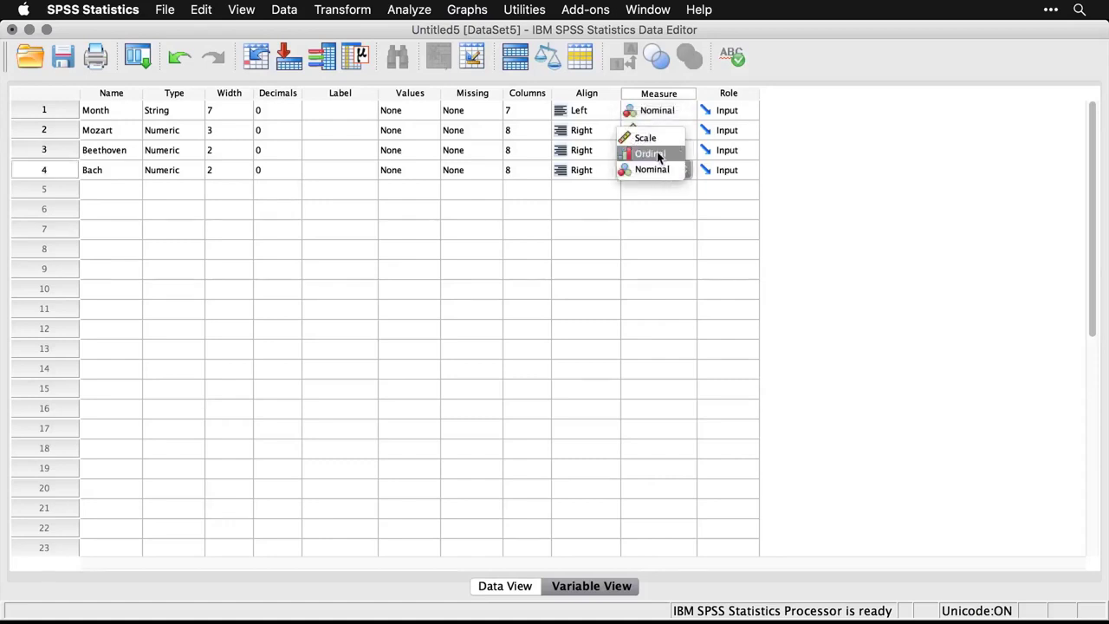
pyautogui.click(651, 139)
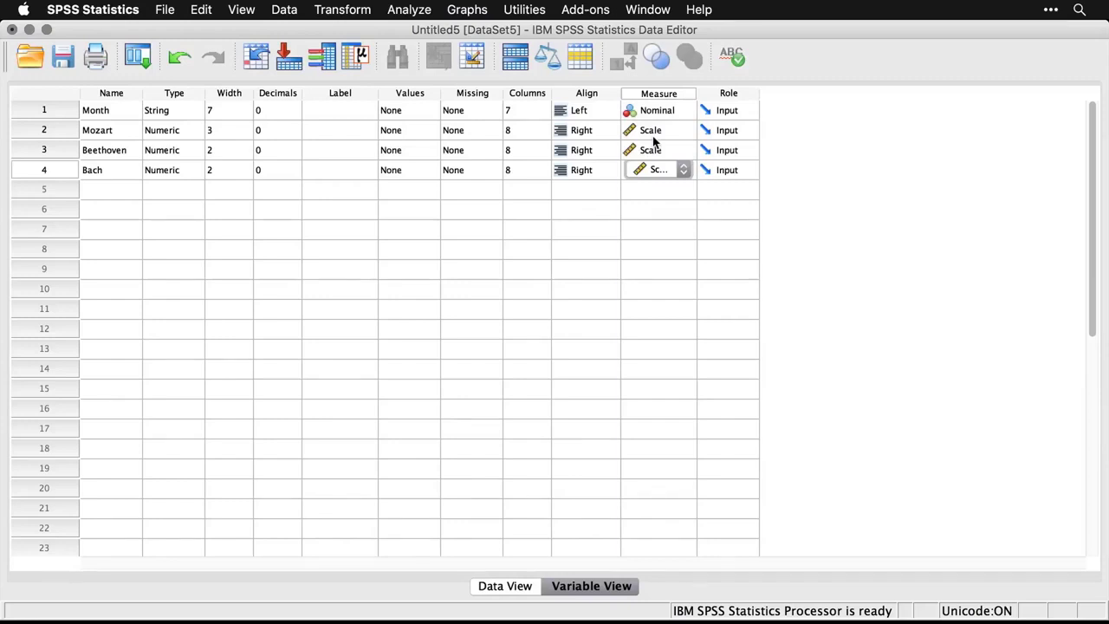
pyautogui.click(604, 196)
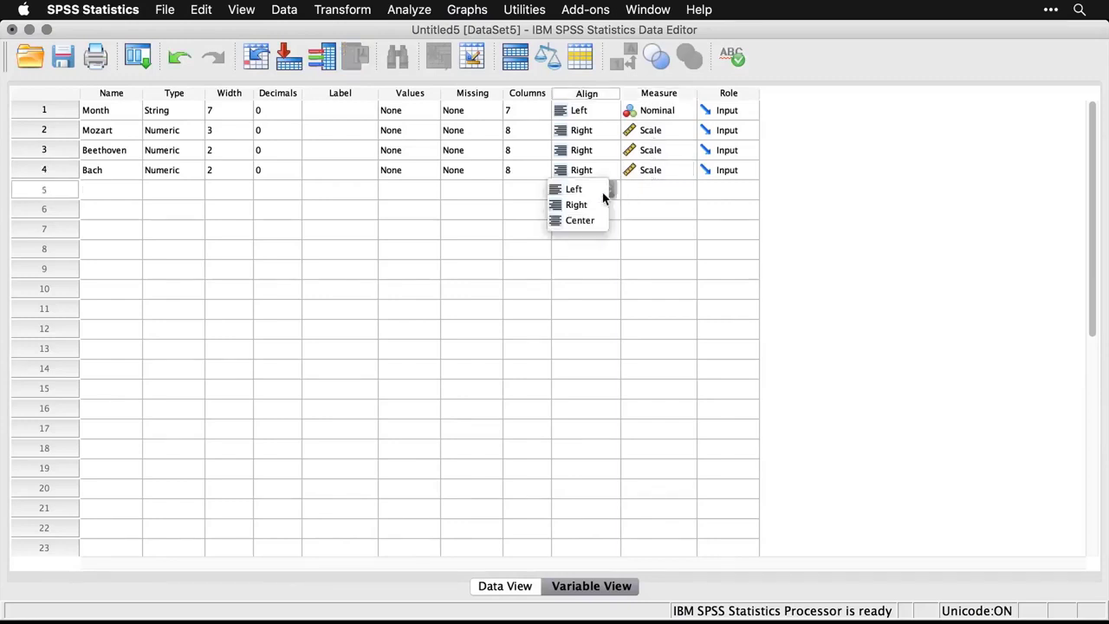
pyautogui.click(675, 193)
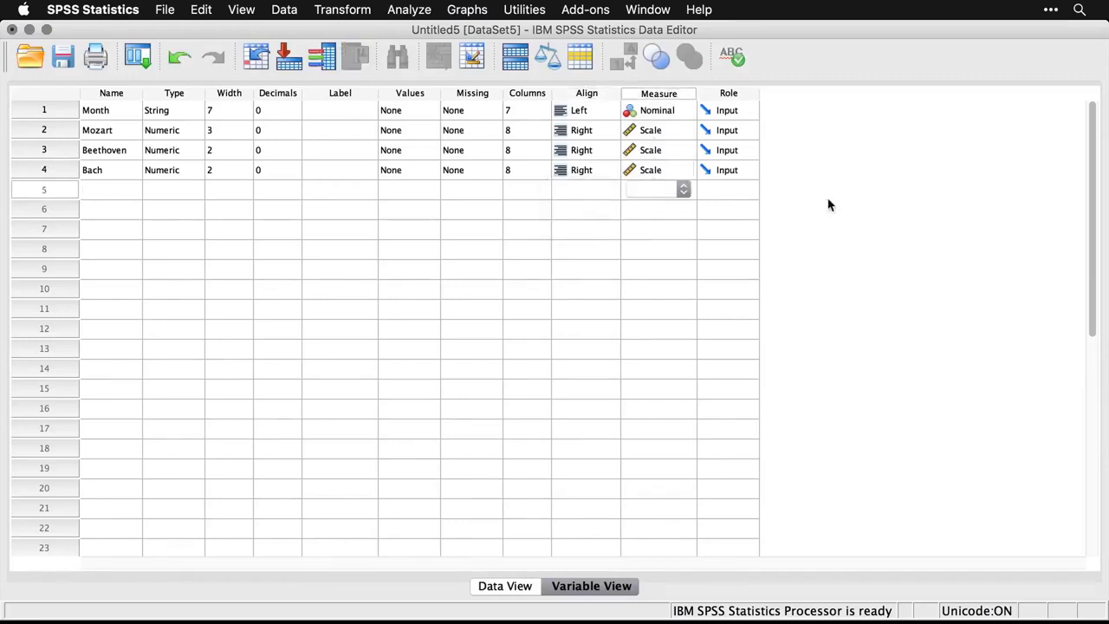
pyautogui.click(516, 593)
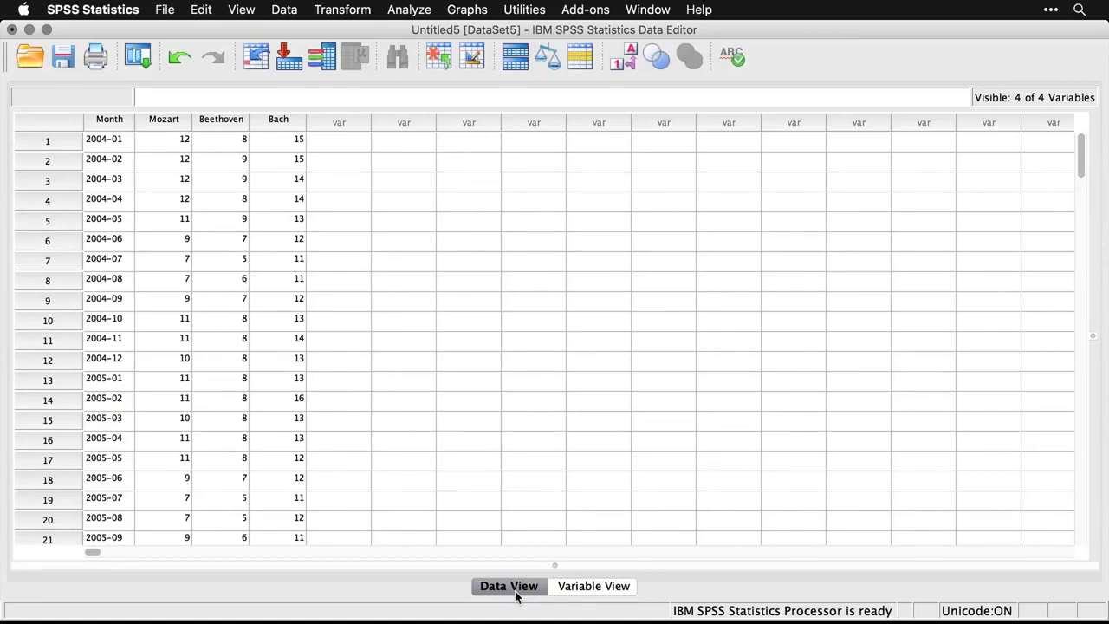
# Create a new empty dataset and open mbb.csv from the Desktop using the Text file type.
pyautogui.press('super+n')
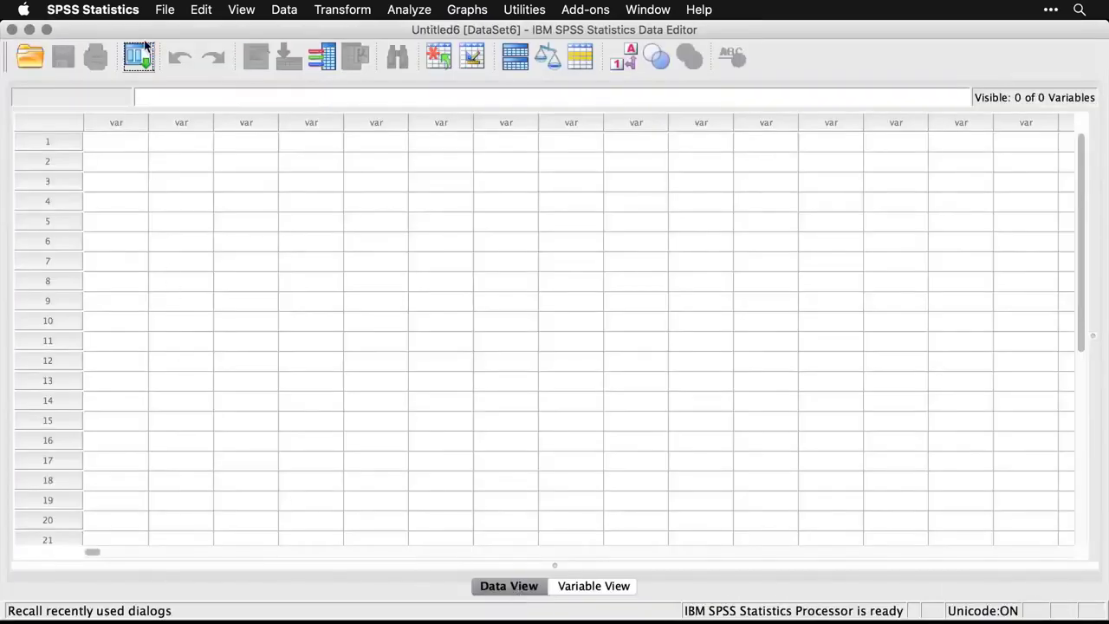
pyautogui.click(163, 10)
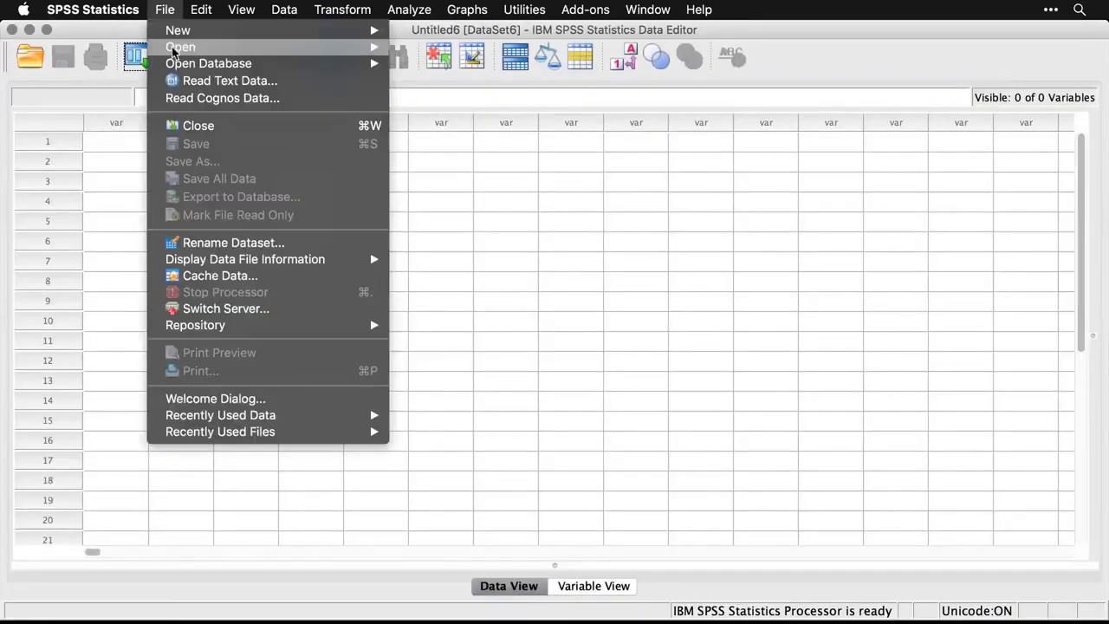
pyautogui.moveTo(219, 50)
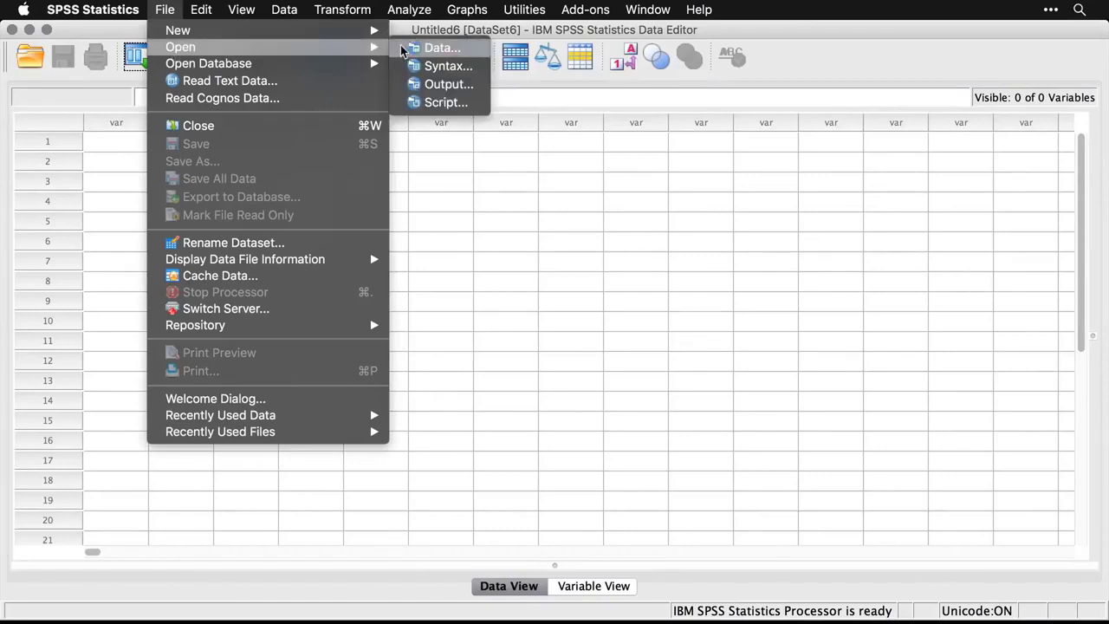
pyautogui.click(432, 49)
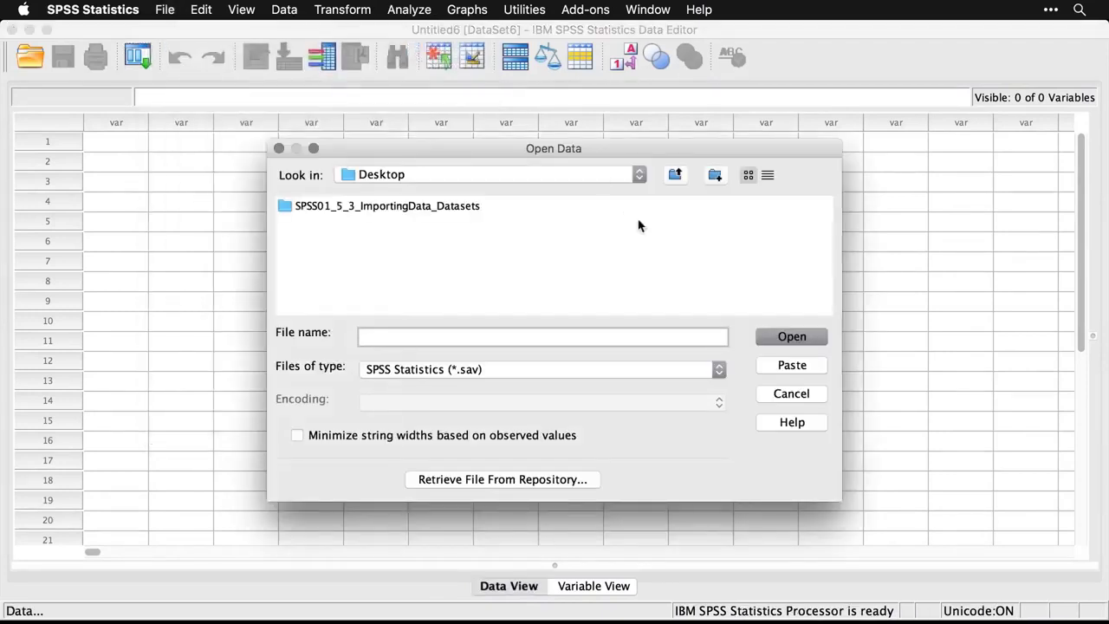
pyautogui.click(535, 373)
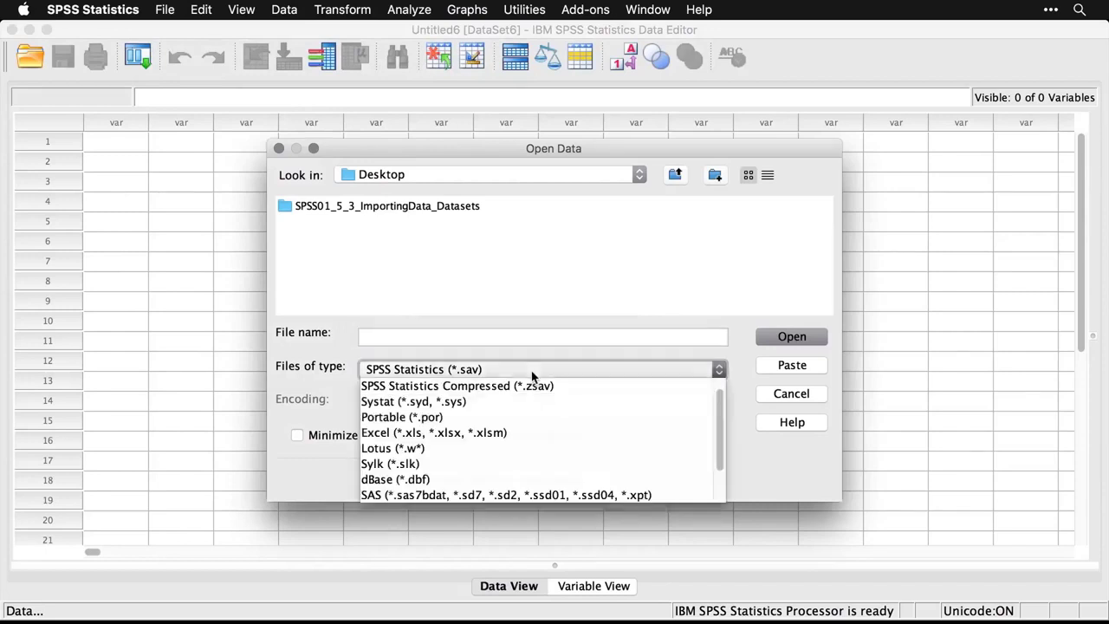
pyautogui.scroll(-2, 533, 416)
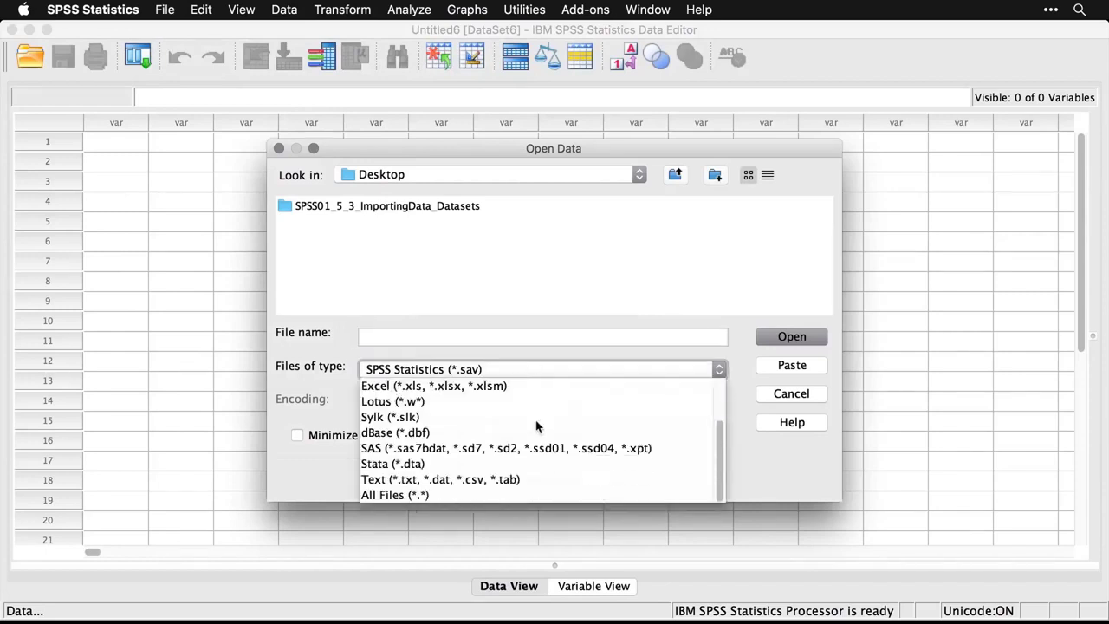
pyautogui.click(544, 481)
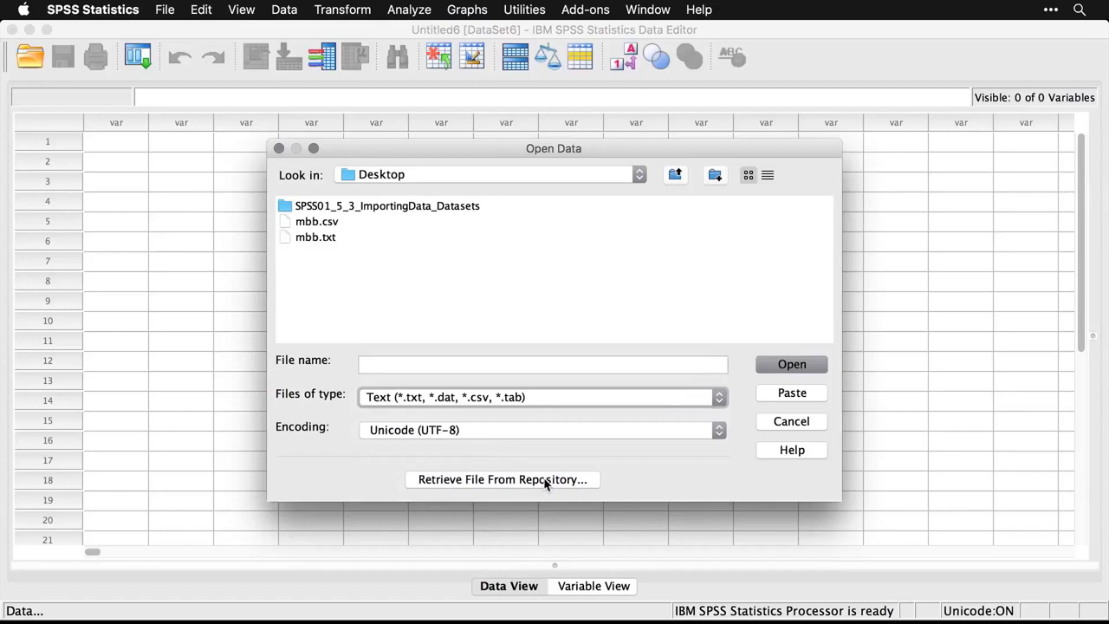
pyautogui.click(316, 222)
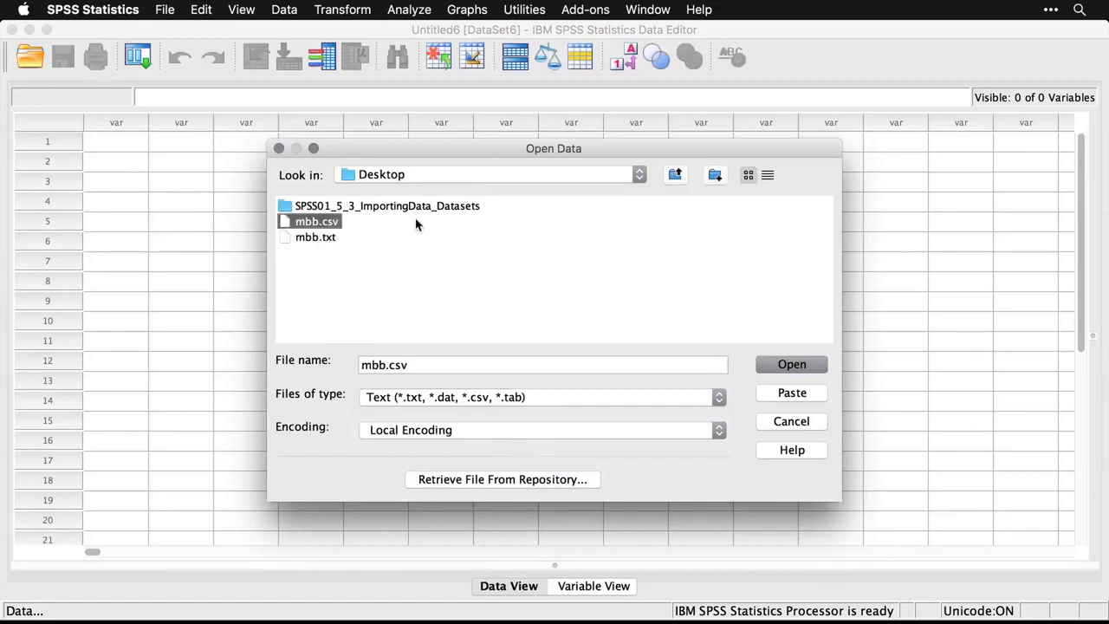
pyautogui.click(797, 368)
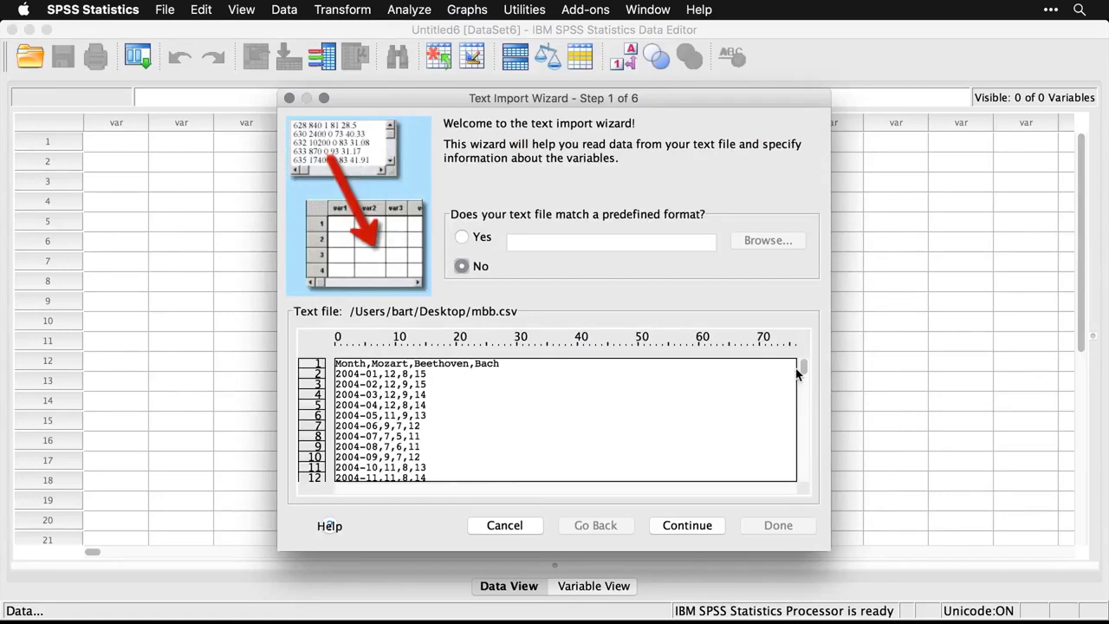
# Import mbb.csv as comma-delimited data with variable names at the top, all cases, no text qualifier, and no saved format or pasted syntax.
pyautogui.click(695, 532)
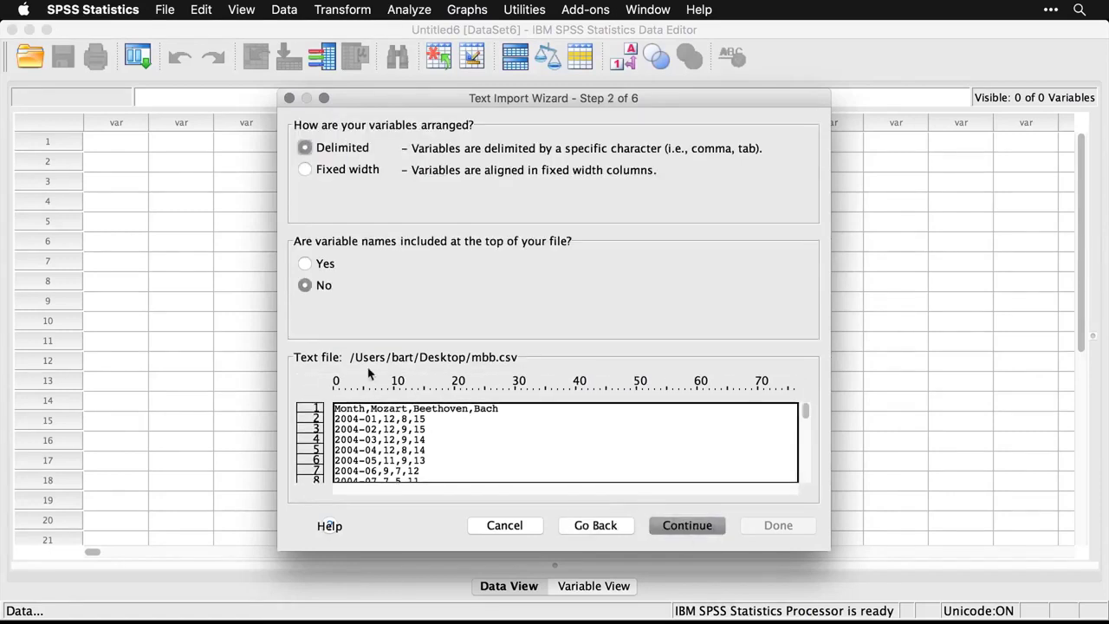
pyautogui.click(308, 265)
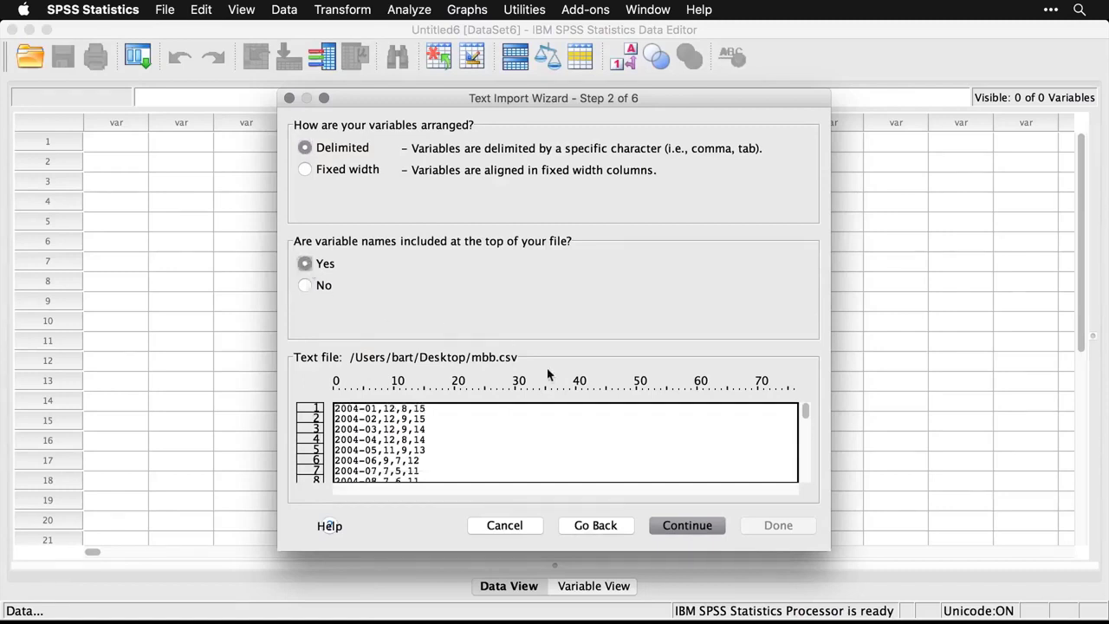
pyautogui.click(694, 535)
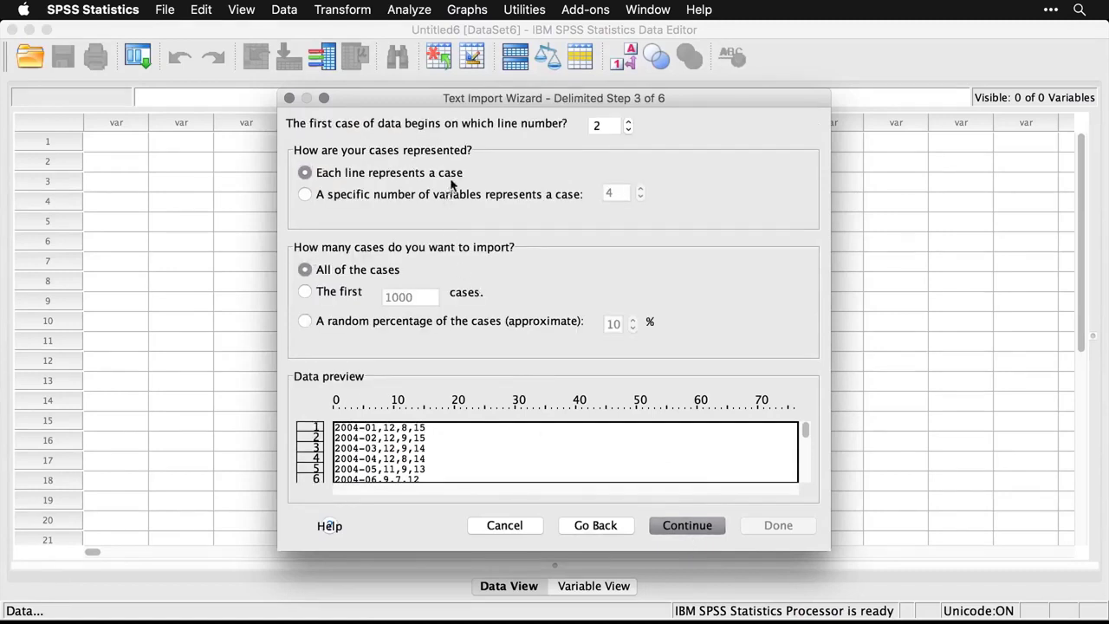
pyautogui.click(701, 526)
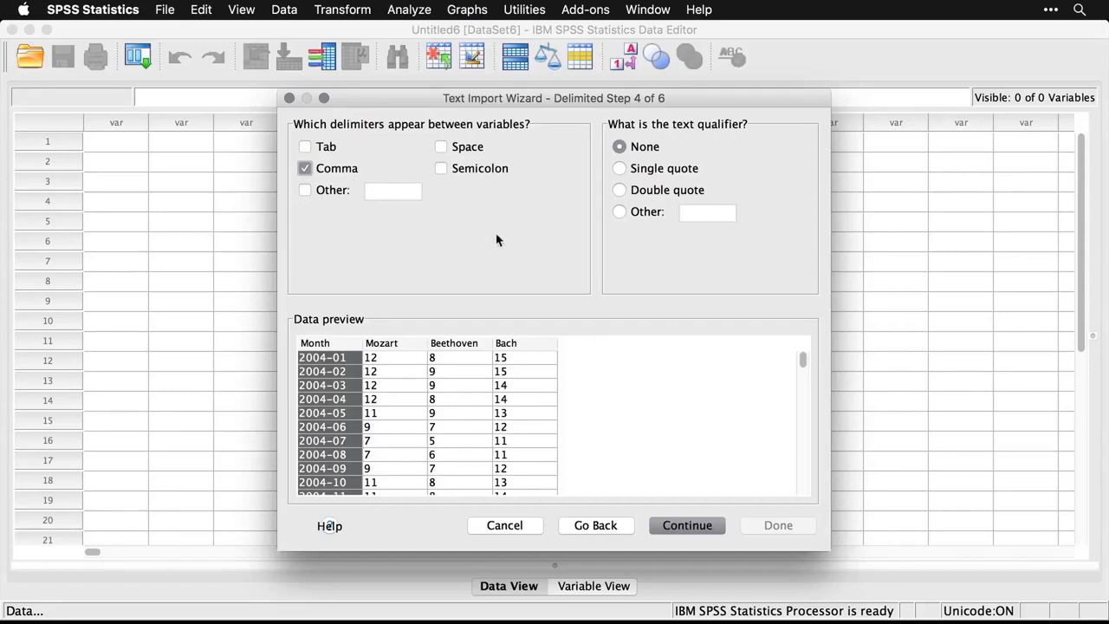
pyautogui.click(699, 525)
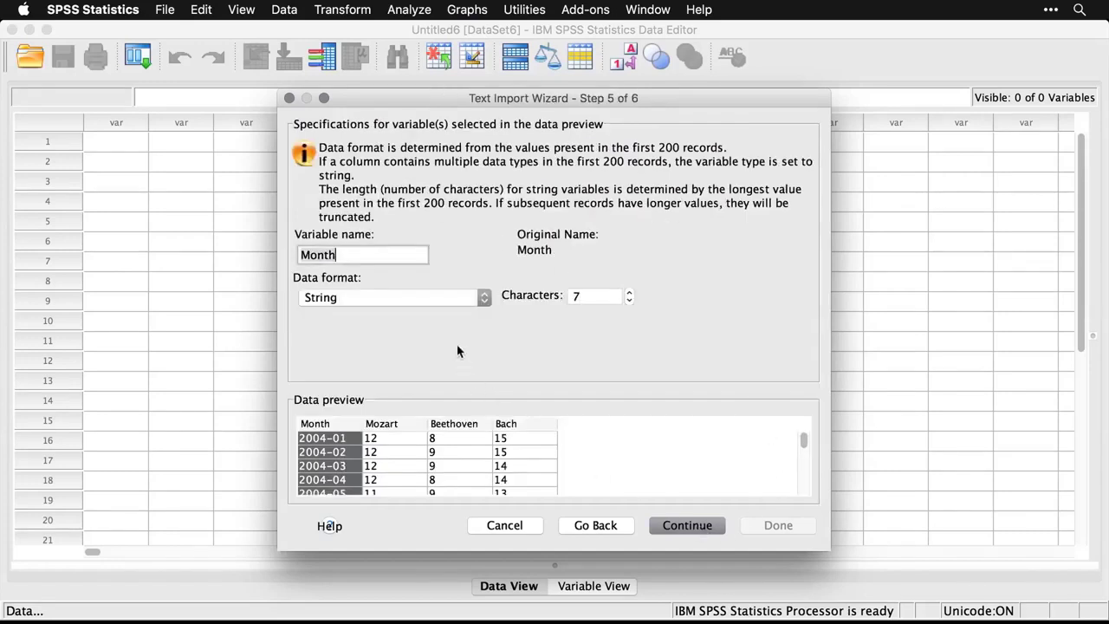
pyautogui.click(701, 530)
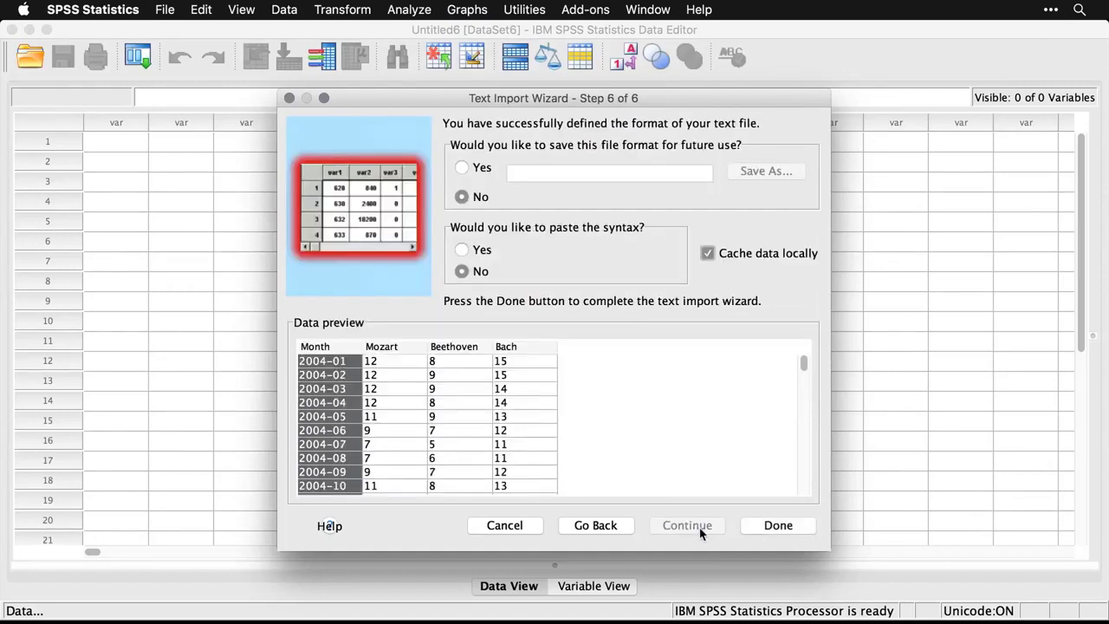
pyautogui.click(788, 523)
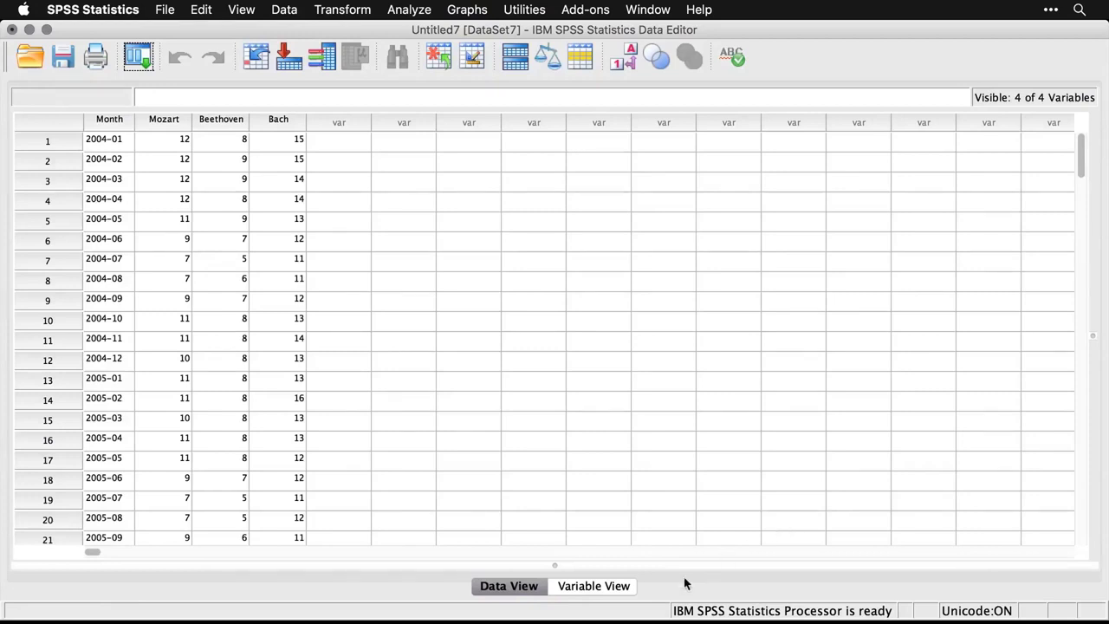
# In Variable View, set the measurement level of the CSV dataset's Mozart, Beethoven and Bach variables to Scale.
pyautogui.click(594, 589)
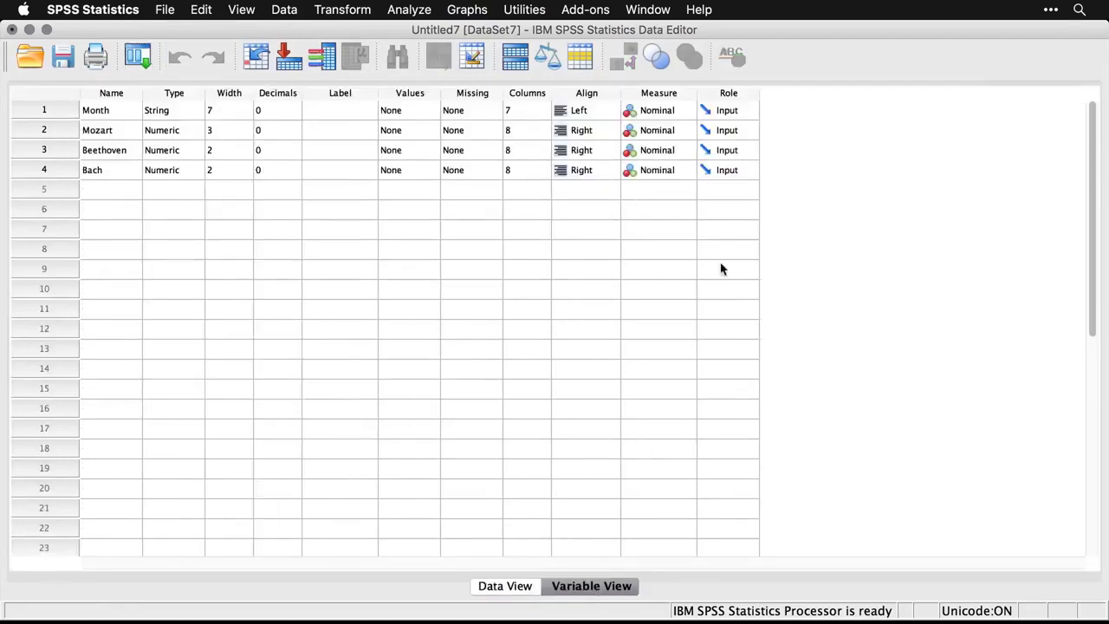
pyautogui.click(668, 133)
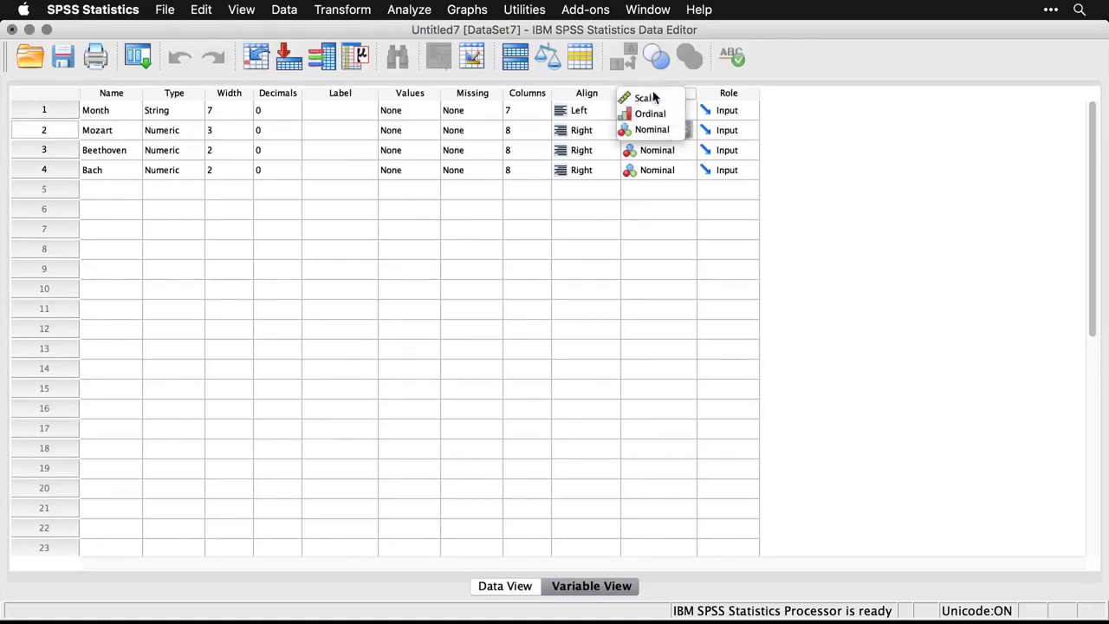
pyautogui.click(654, 98)
pyautogui.click(656, 149)
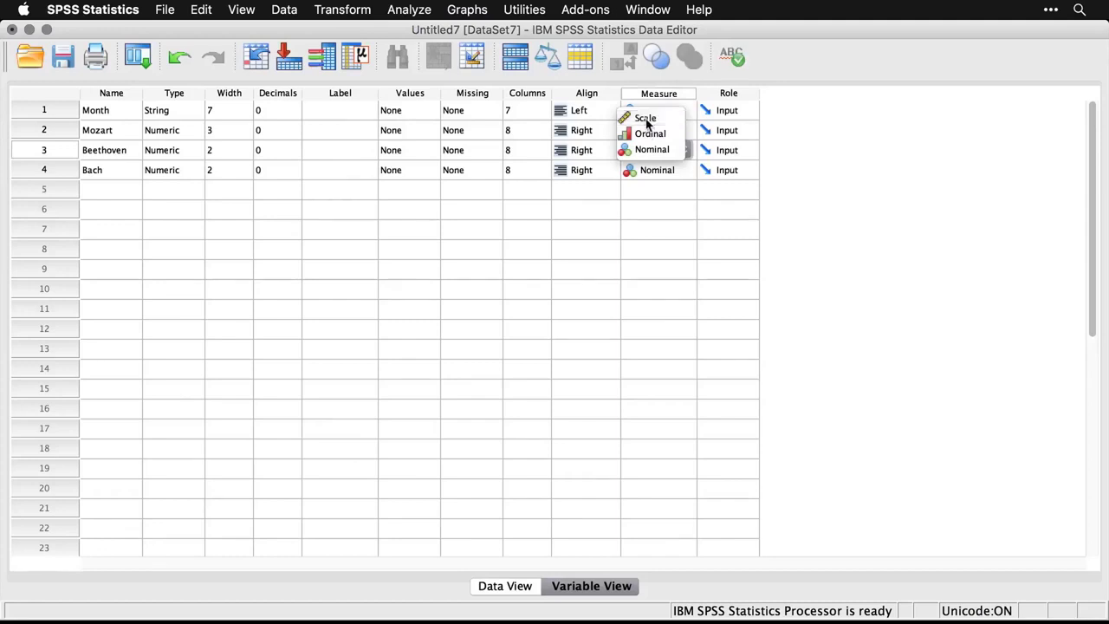
pyautogui.click(646, 122)
pyautogui.click(657, 170)
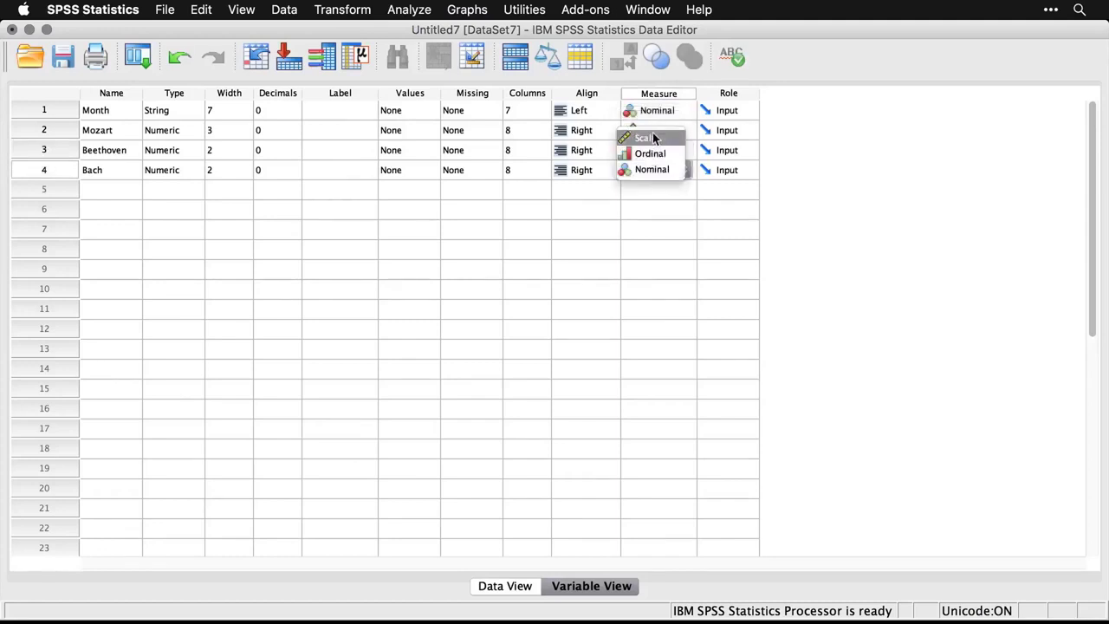
pyautogui.click(654, 139)
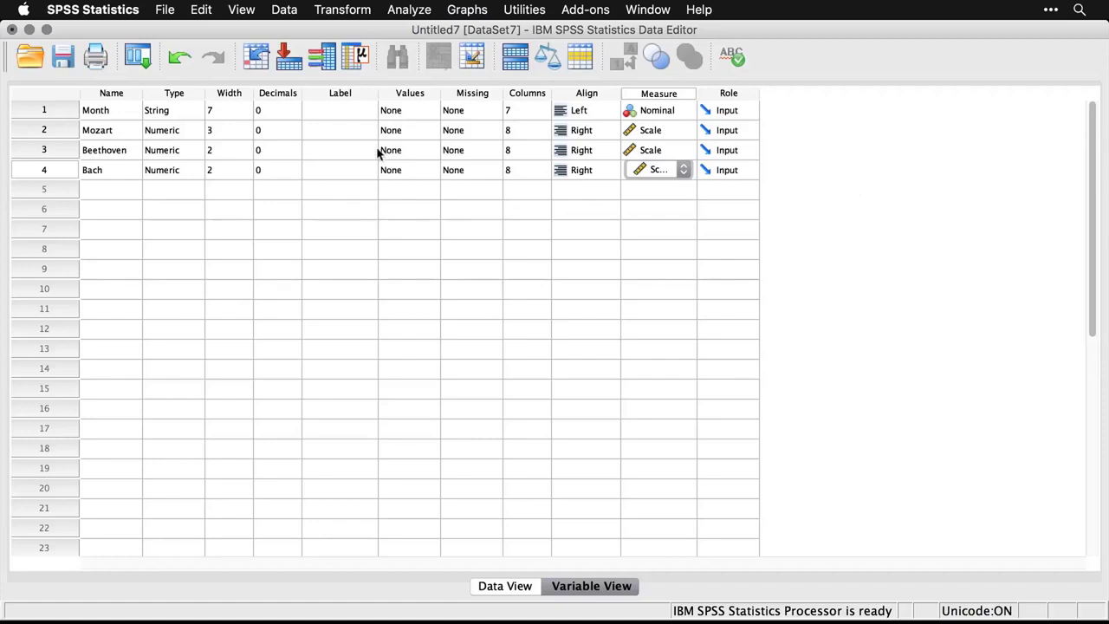
# Import mbb.xlsx from the Desktop as Excel data, reading variable names from the first row of worksheet mbb.csv [A1:D153].
pyautogui.click(164, 10)
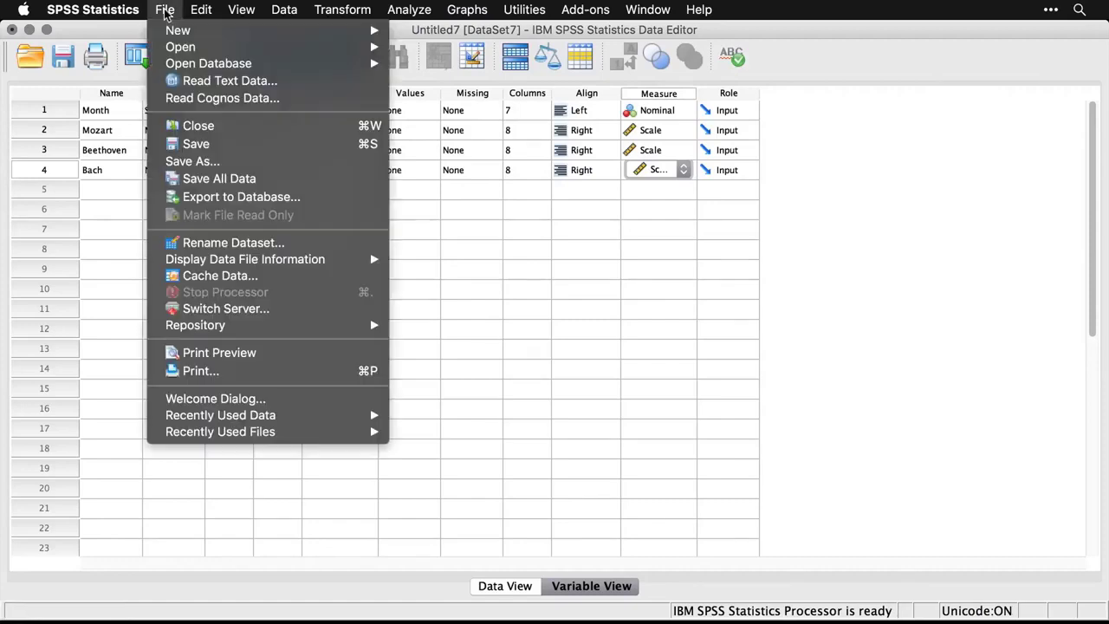
pyautogui.moveTo(177, 34)
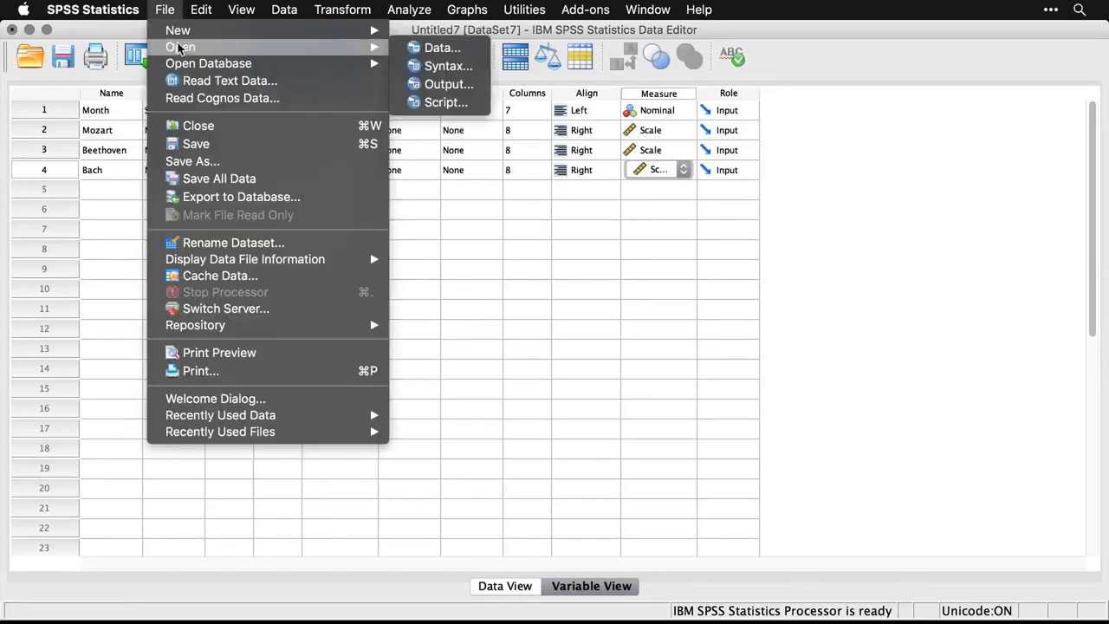
pyautogui.moveTo(381, 47)
pyautogui.click(431, 49)
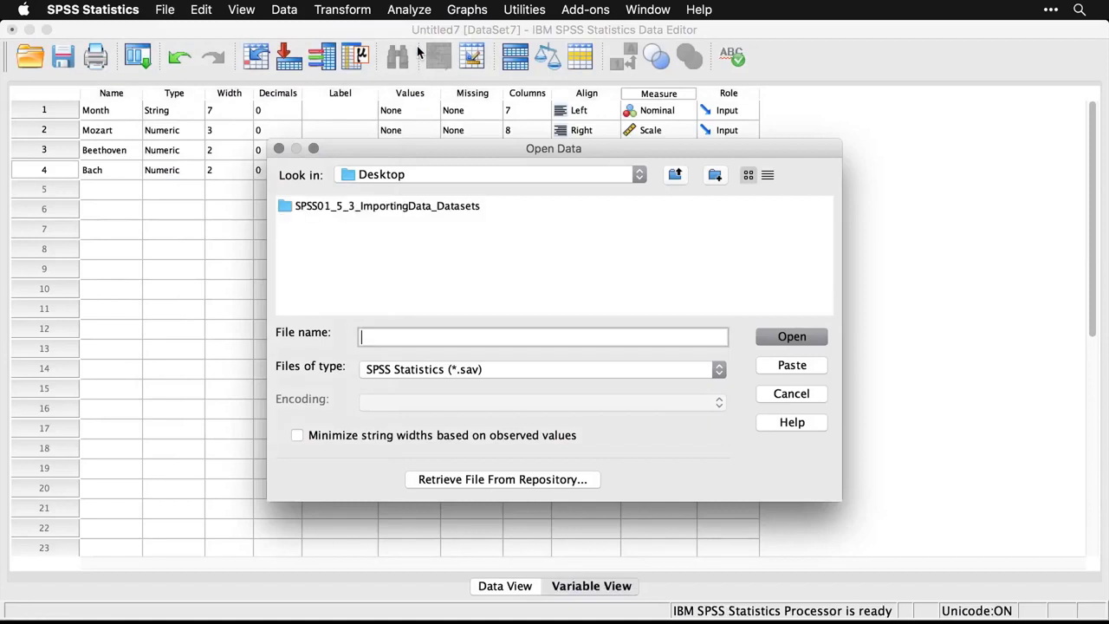
pyautogui.click(532, 372)
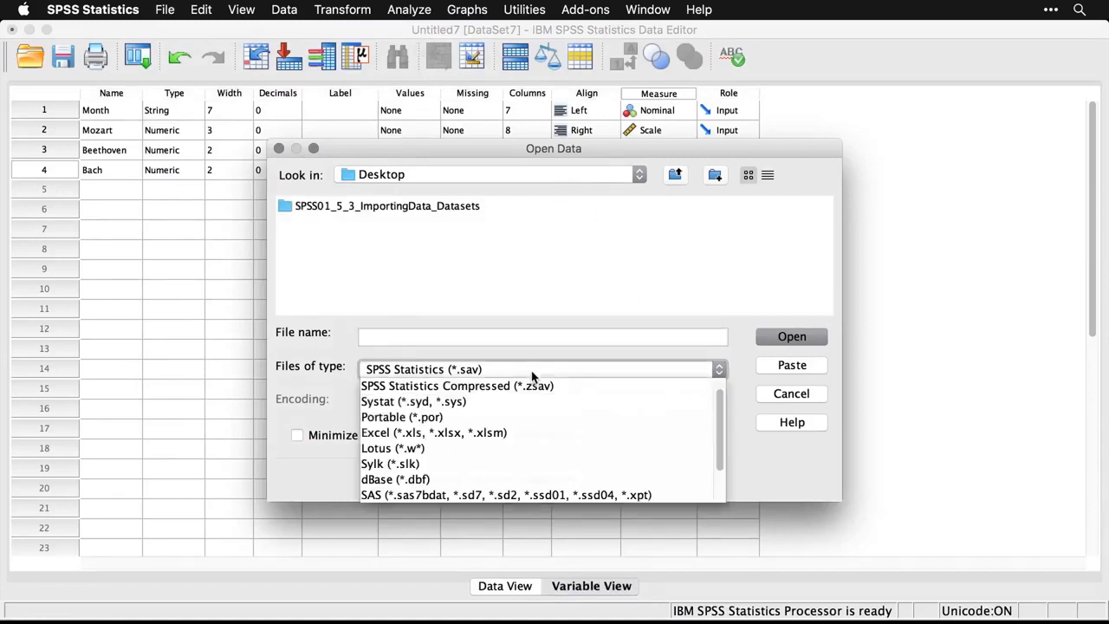
pyautogui.click(557, 432)
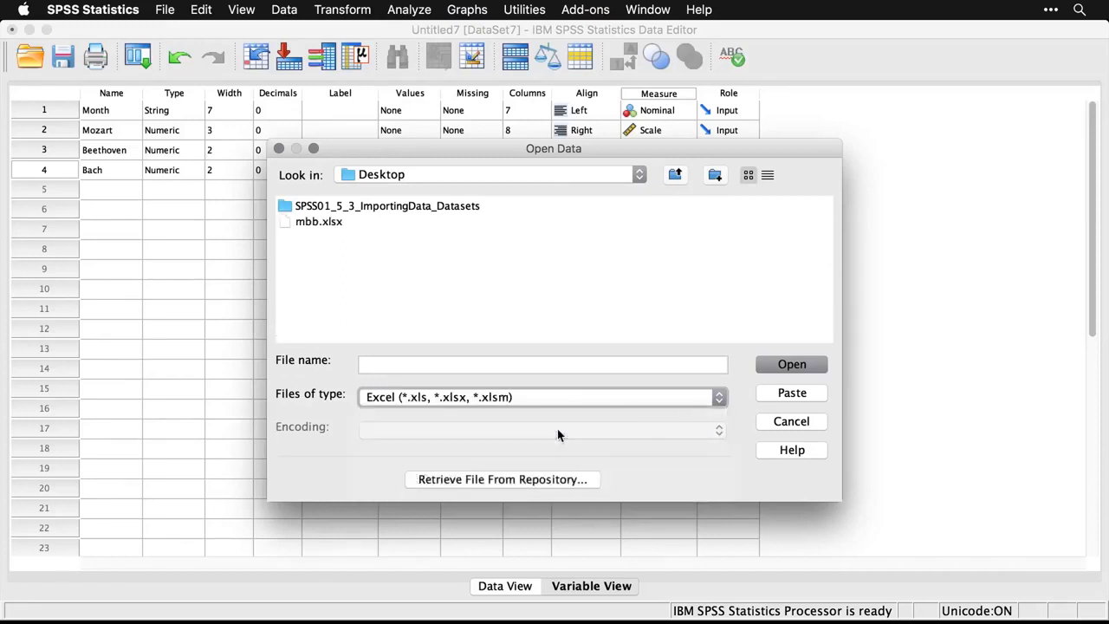
pyautogui.click(317, 223)
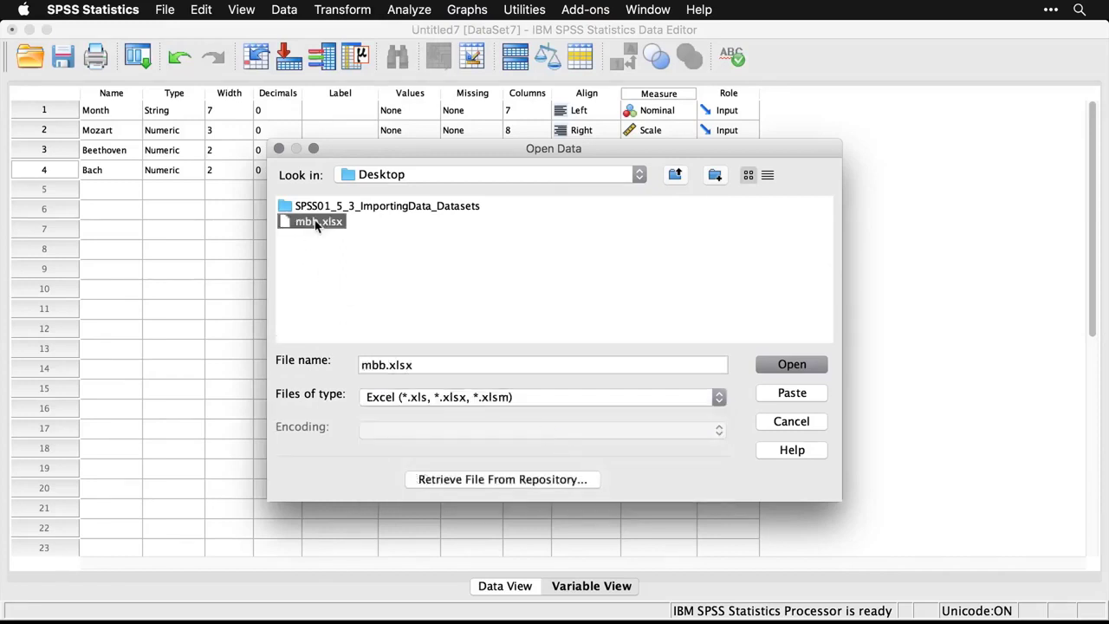
pyautogui.click(792, 365)
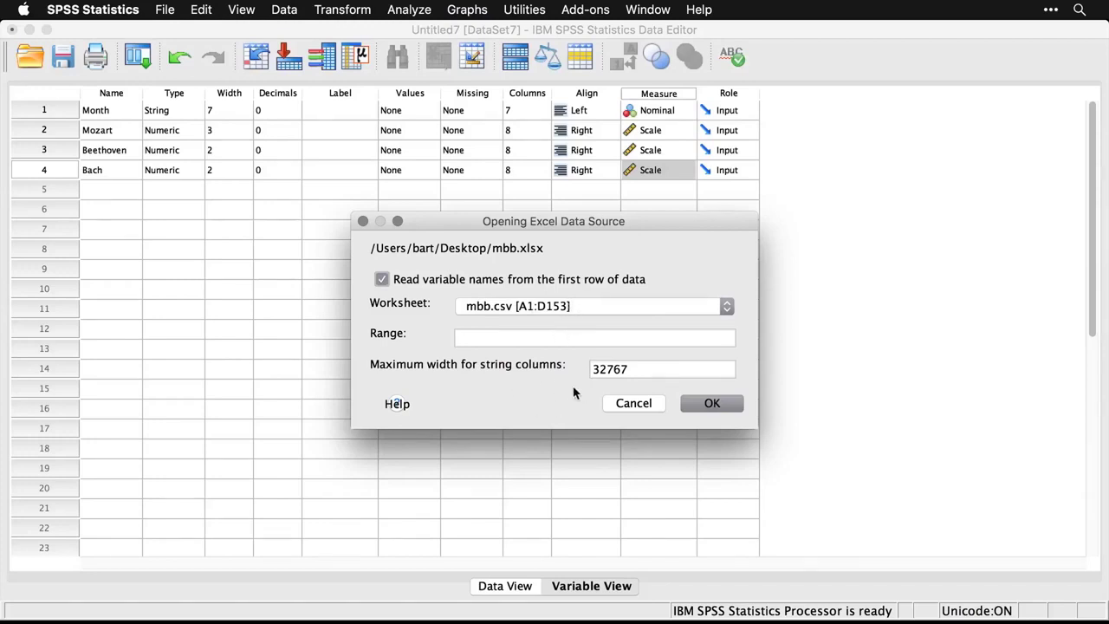
pyautogui.click(716, 403)
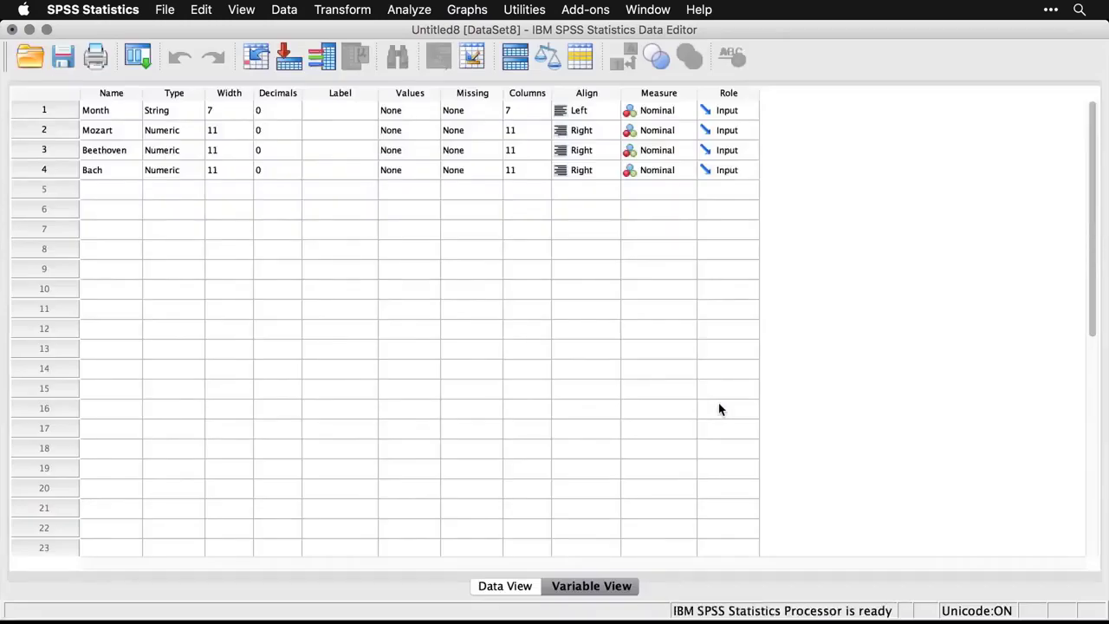
# Check the imported Excel data in Data View, and set Mozart, Beethoven and Bach to the Scale measurement level in Variable View.
pyautogui.click(501, 593)
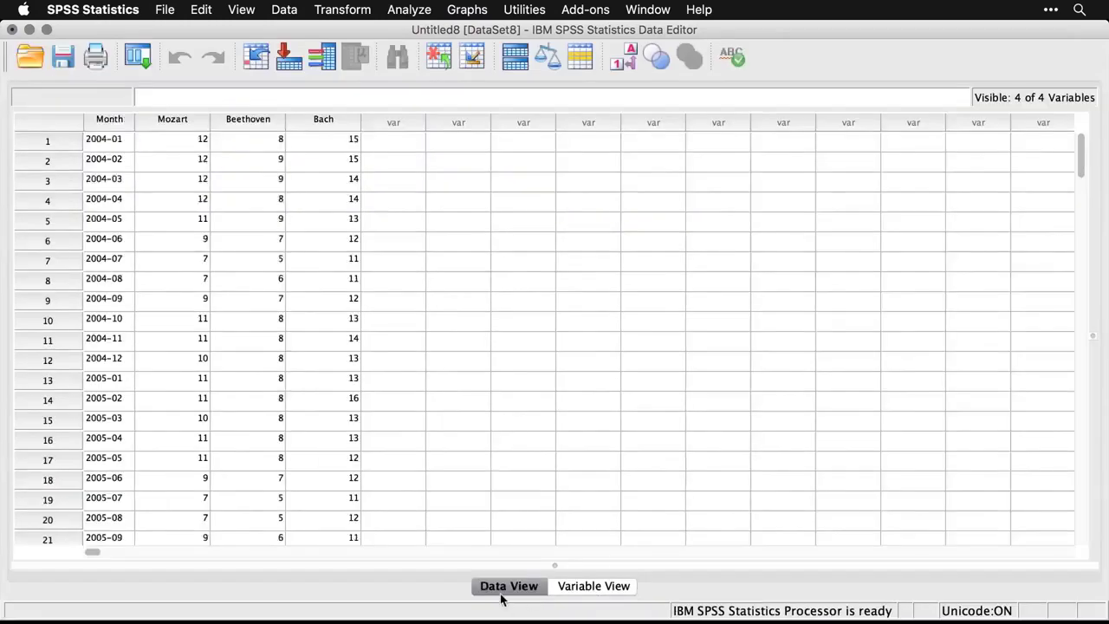
pyautogui.click(582, 587)
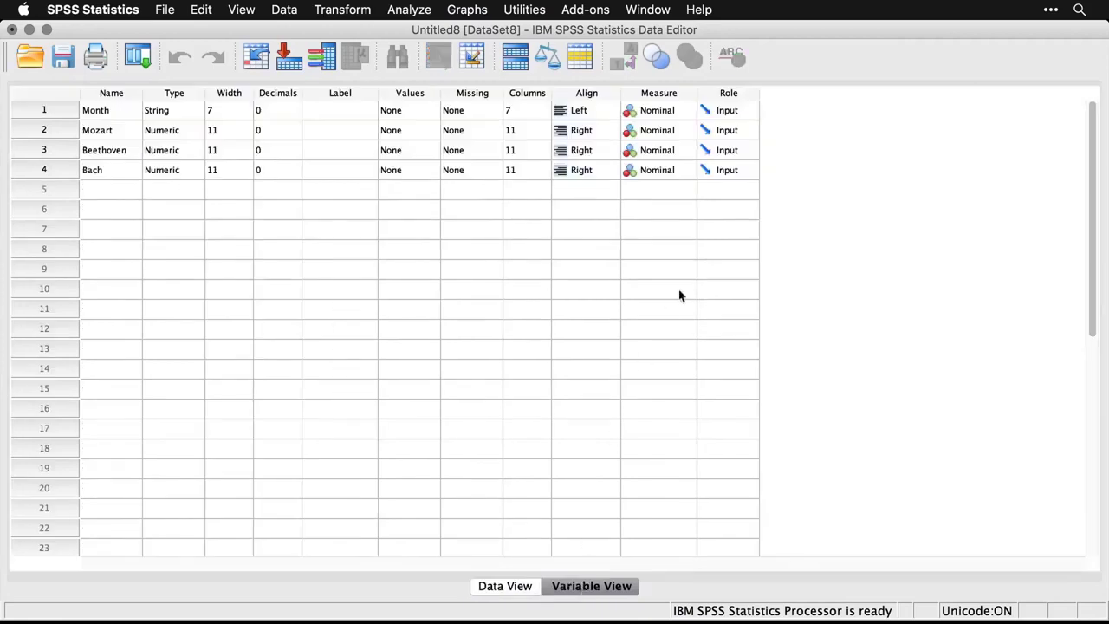
pyautogui.click(666, 132)
pyautogui.click(666, 131)
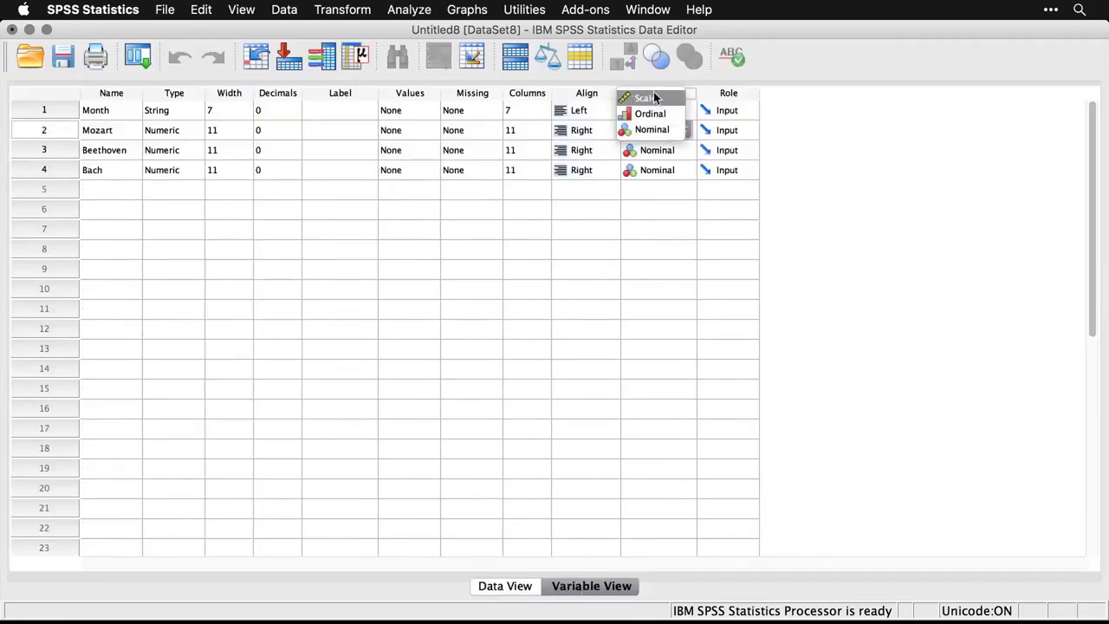
pyautogui.click(647, 149)
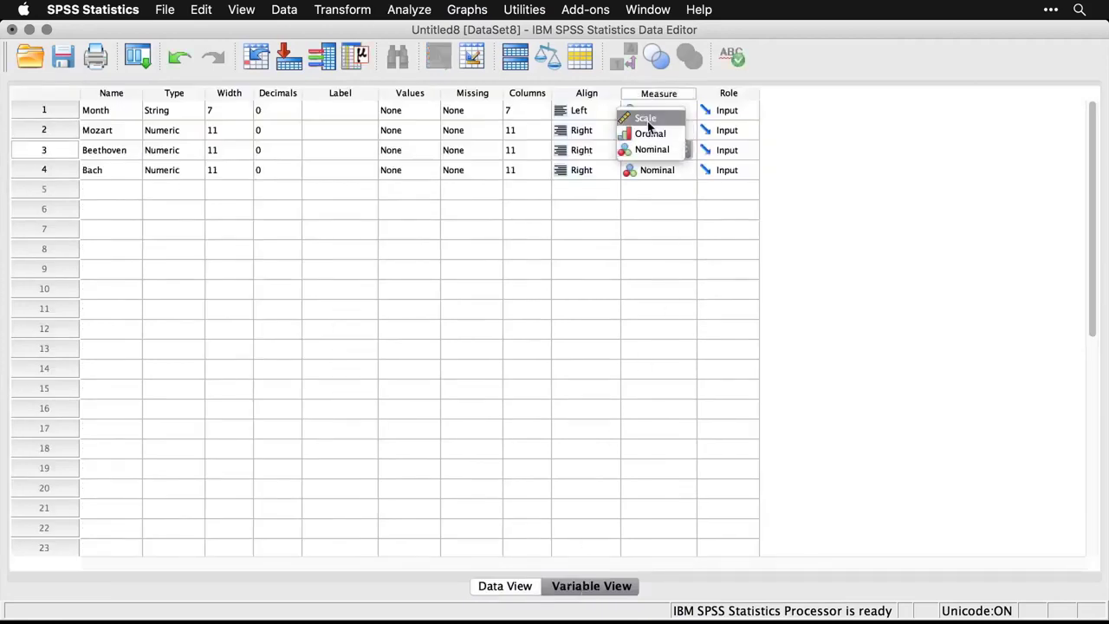
pyautogui.click(648, 121)
pyautogui.click(651, 172)
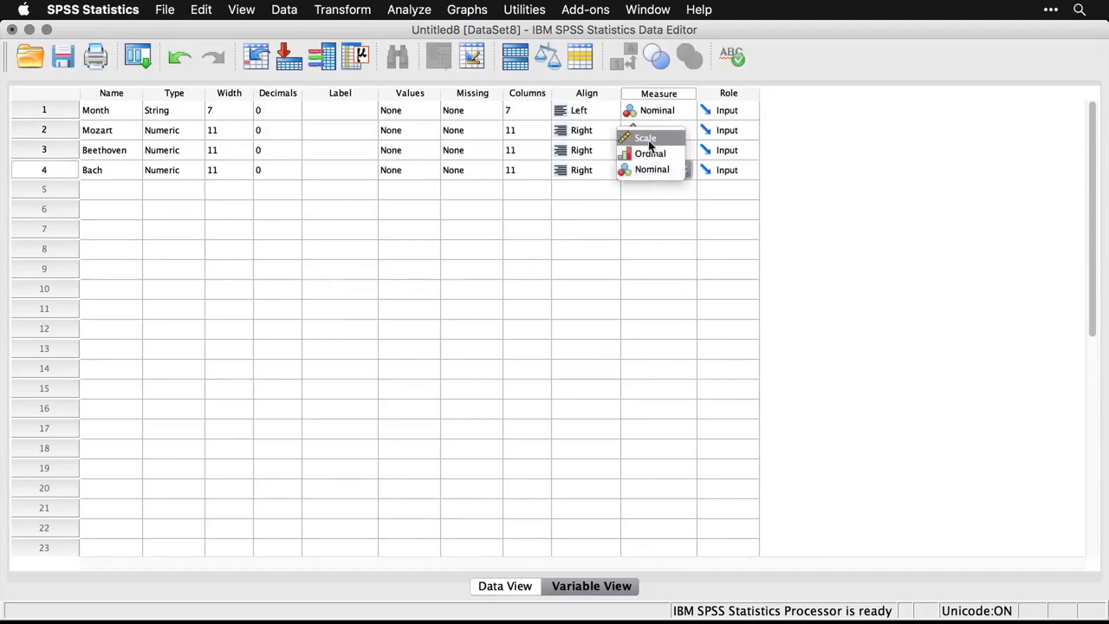
pyautogui.click(649, 140)
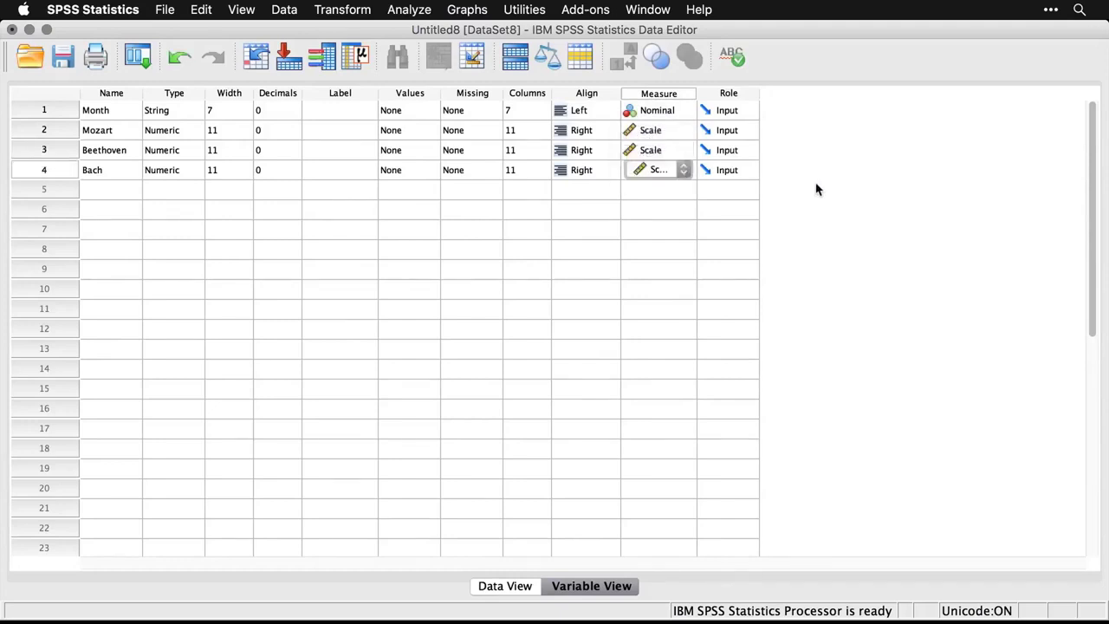
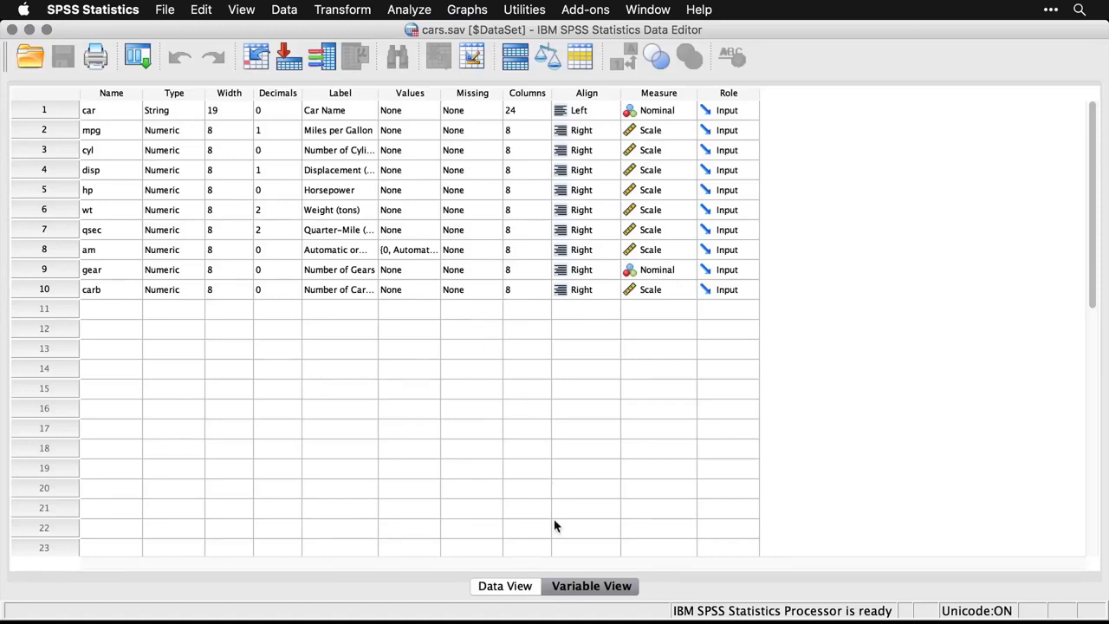
# Show the cars.sav cases in Data View with value labels displayed instead of numeric codes.
pyautogui.click(504, 587)
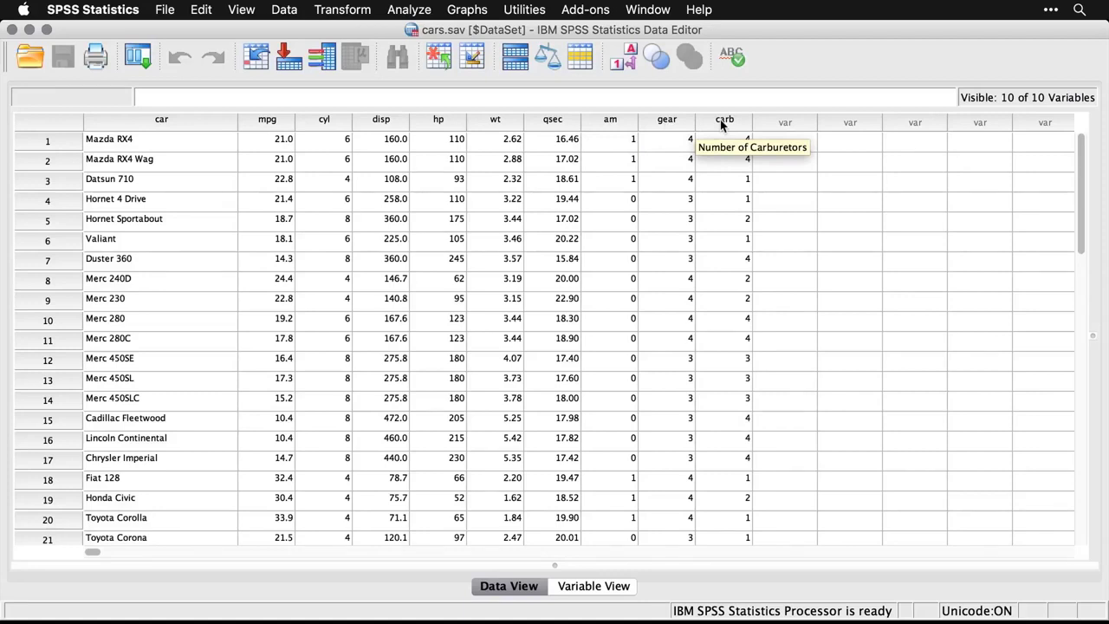
pyautogui.click(629, 67)
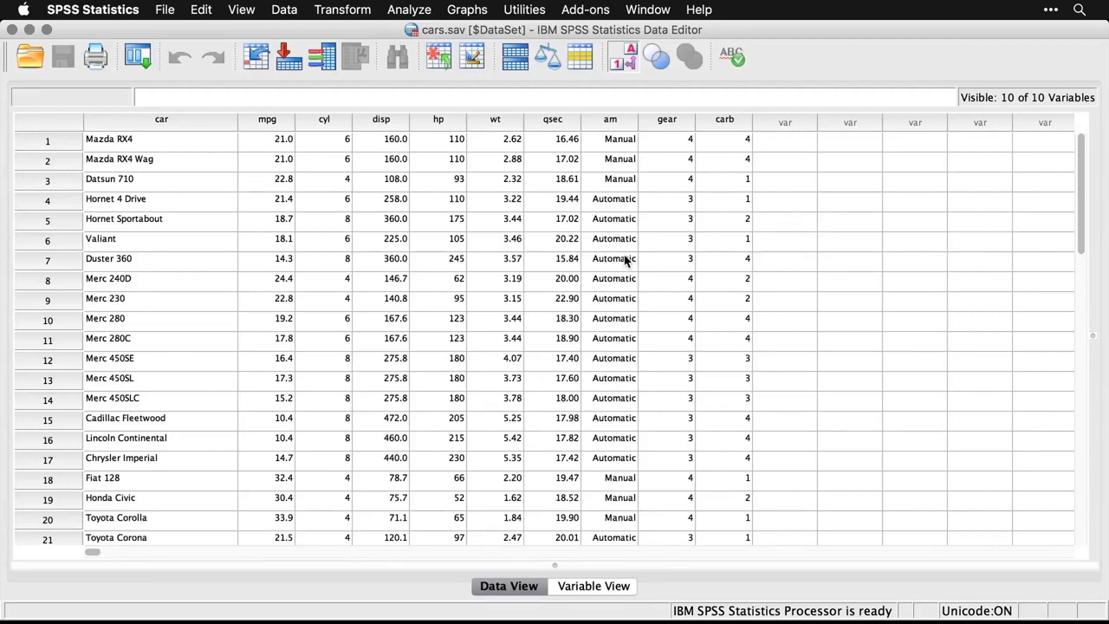
# Switch to the SPSS01_6_1_HierarchicalClustering.sps syntax and select the CLUSTER command under Default Hierarchical Clustering.
pyautogui.press('super+grave')
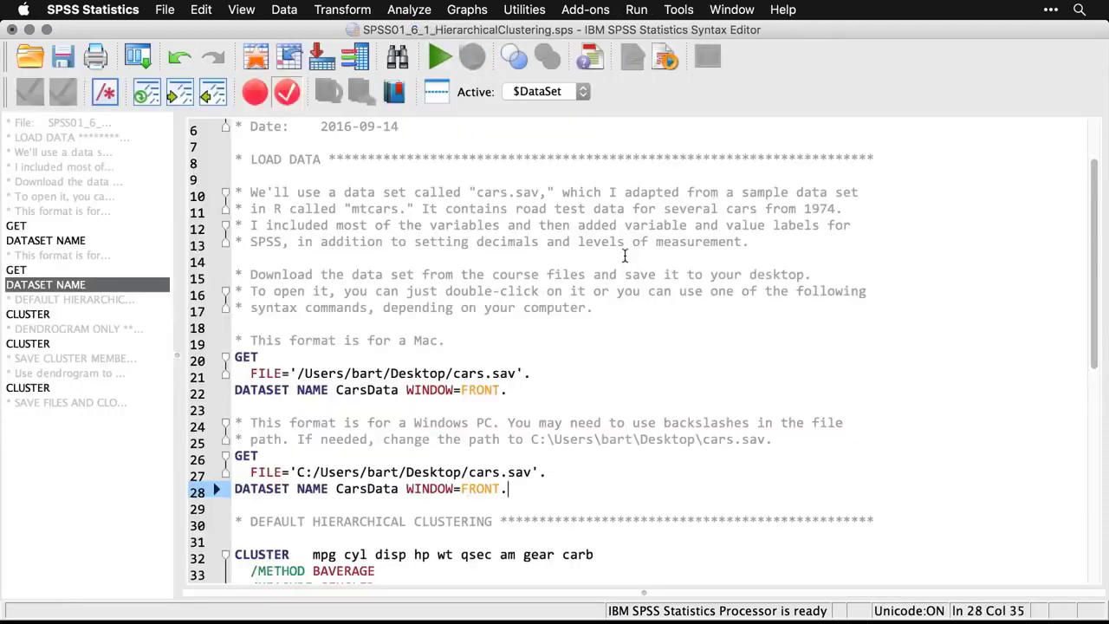
pyautogui.scroll(-4, 622, 330)
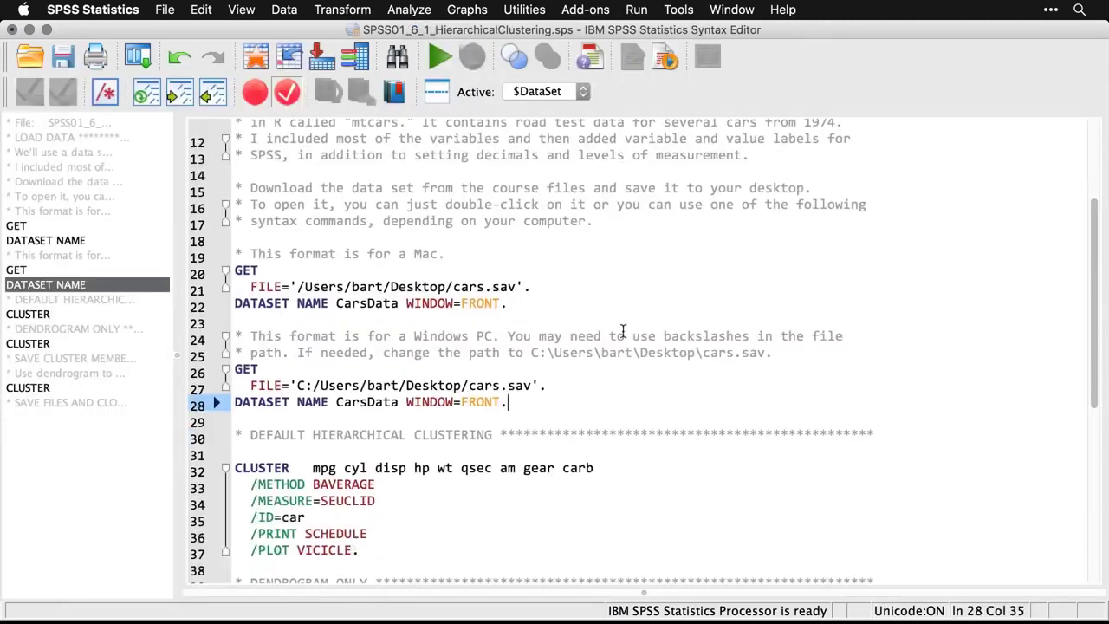
pyautogui.scroll(-3, 622, 330)
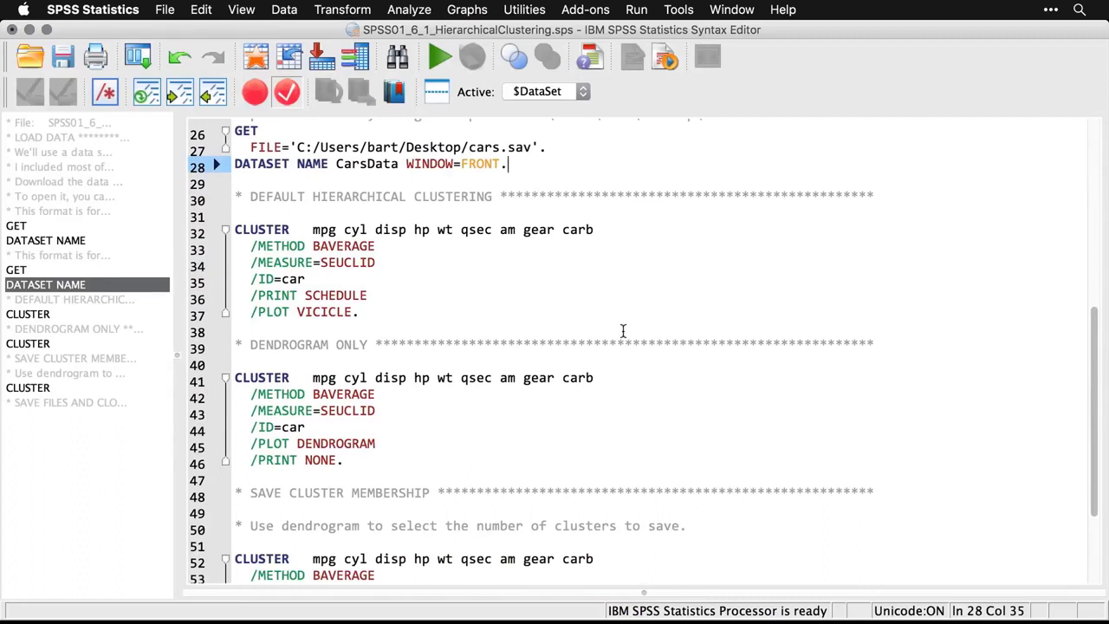
pyautogui.moveTo(380, 312); pyautogui.dragTo(235, 225)
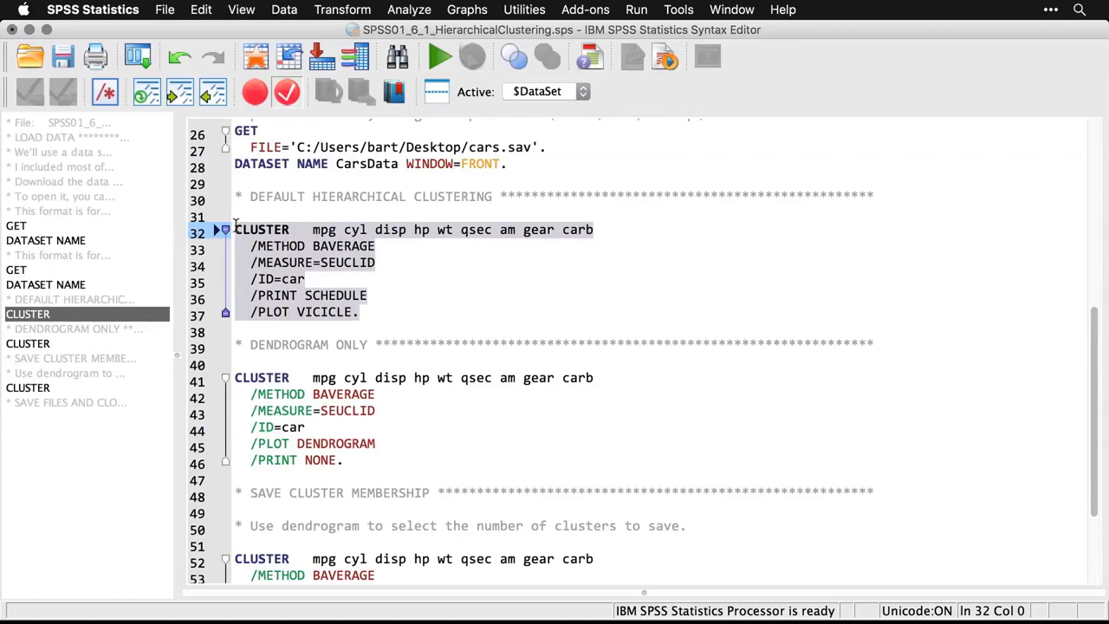
# Run a default hierarchical cluster analysis on all variables from Miles per Gallon through Number of Carburetors, labelling cases by Car Name.
pyautogui.click(412, 10)
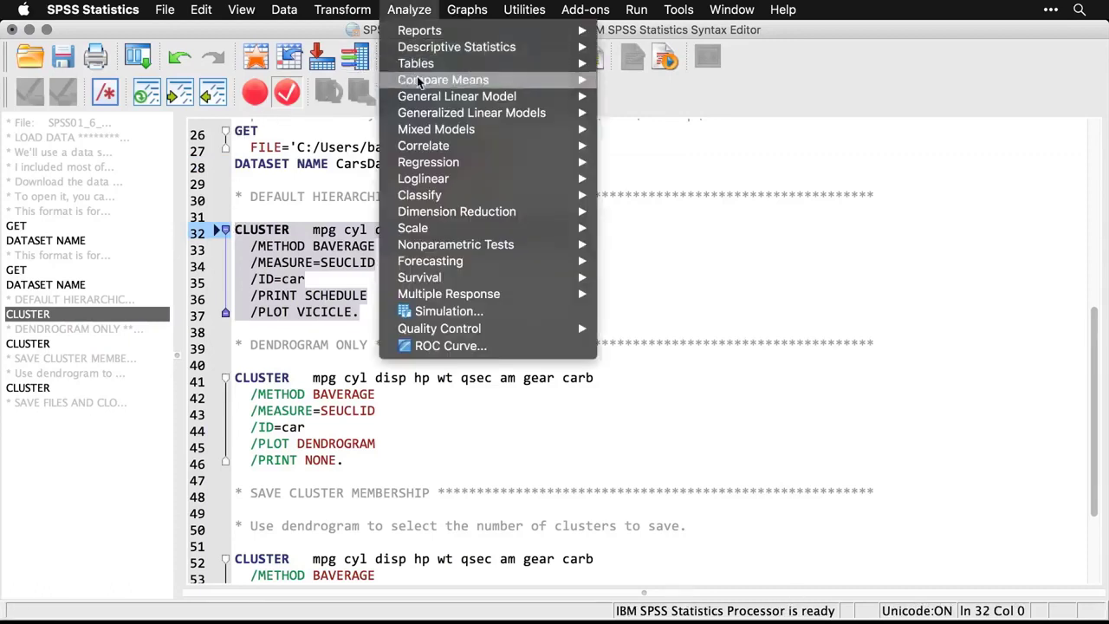
pyautogui.moveTo(420, 197)
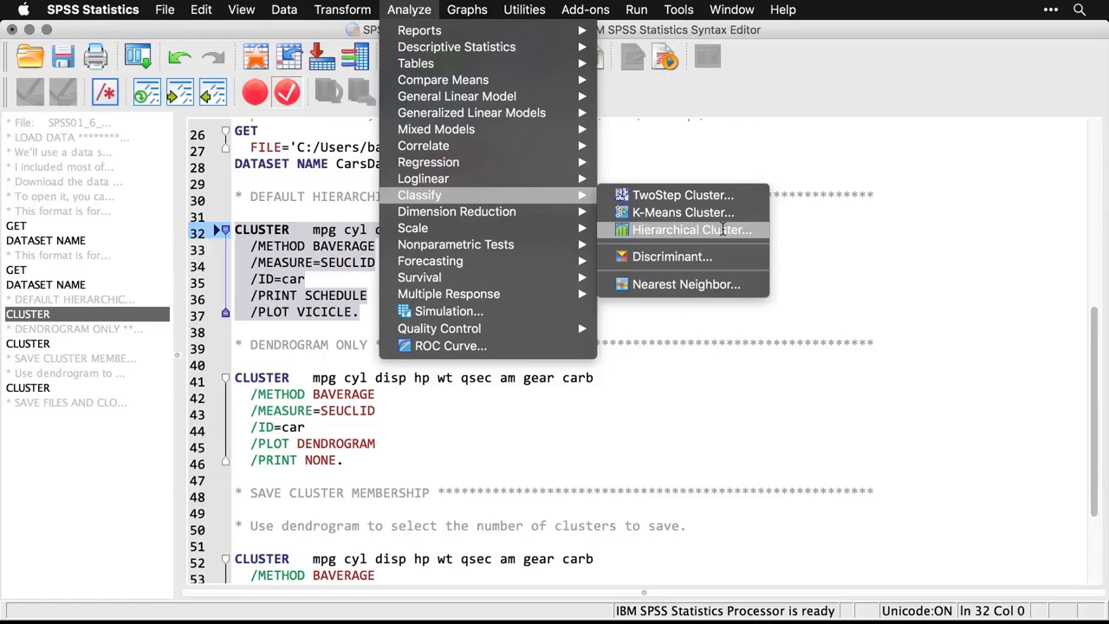
pyautogui.click(722, 230)
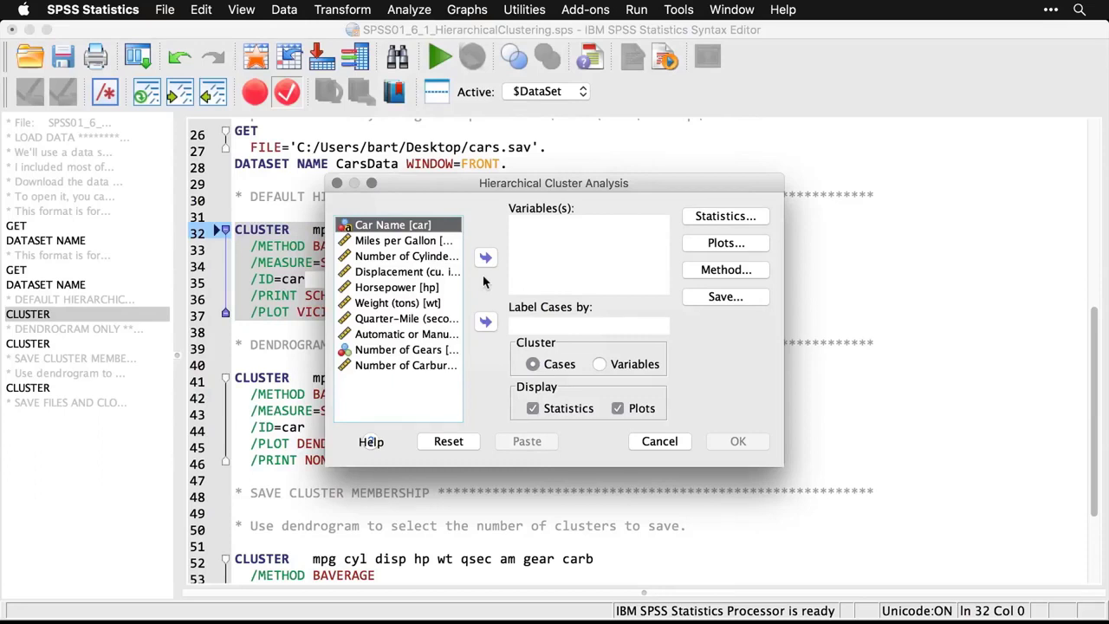
pyautogui.click(486, 321)
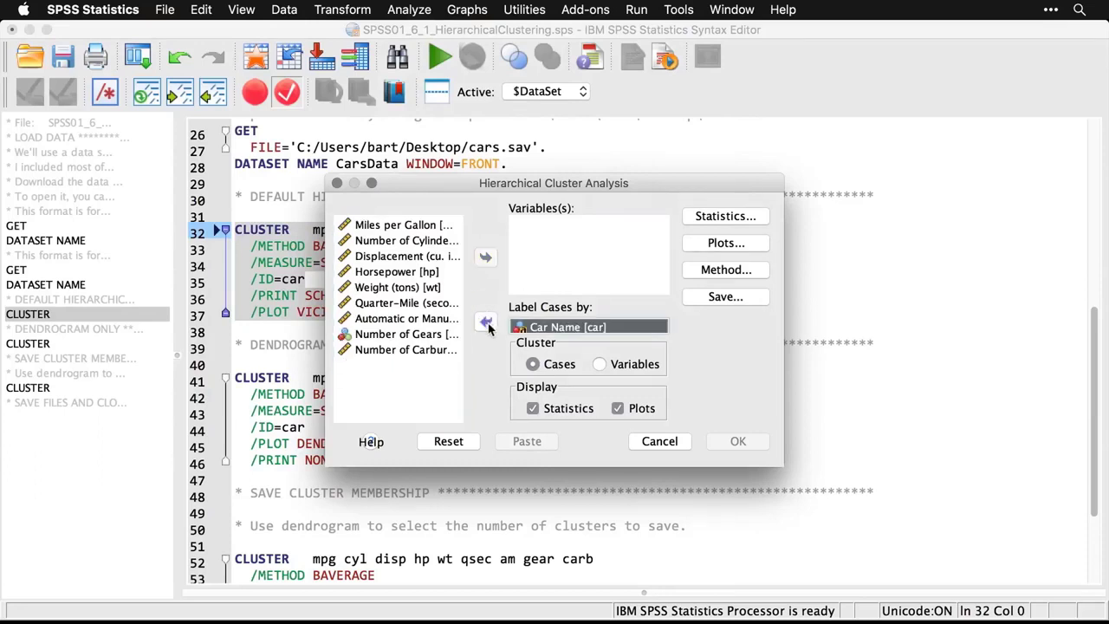
pyautogui.click(394, 227)
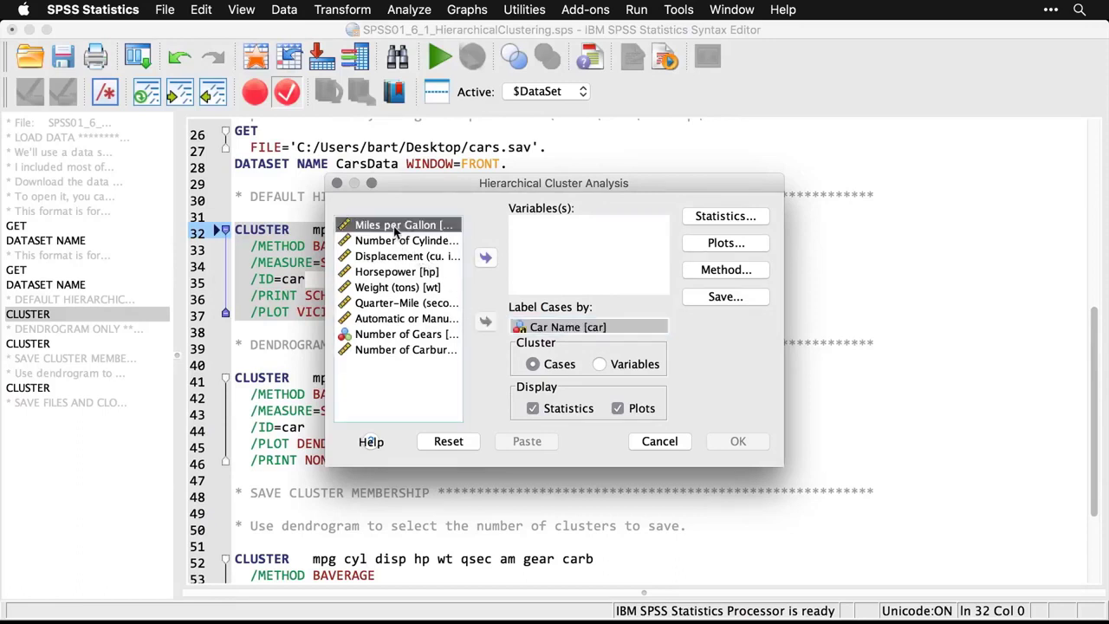
pyautogui.keyDown('shift'); pyautogui.click(388, 350); pyautogui.keyUp('shift')
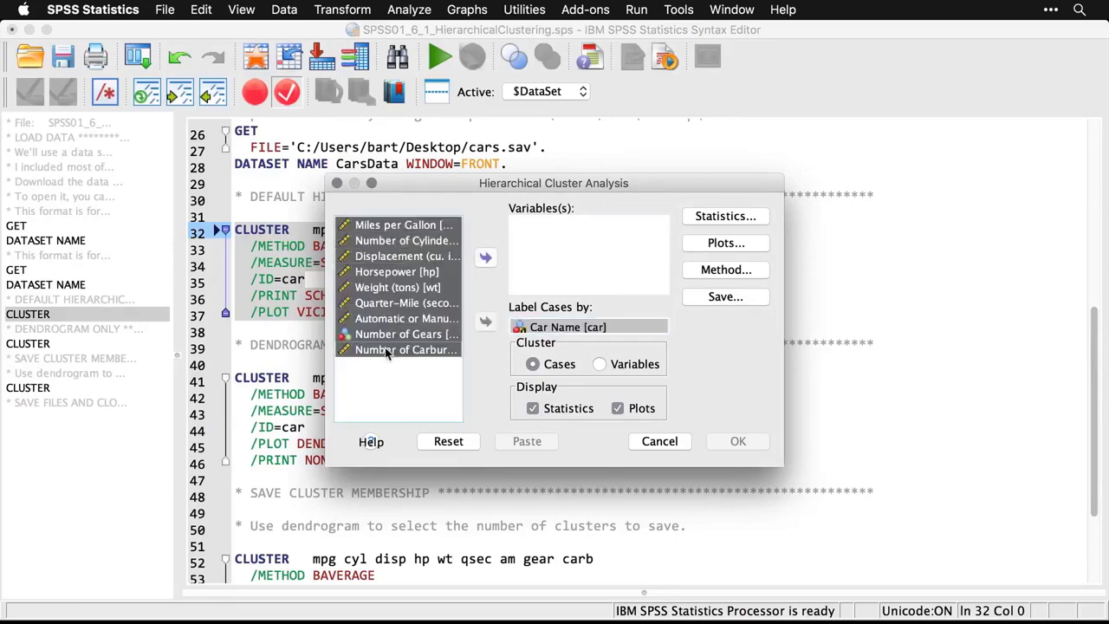
pyautogui.click(485, 260)
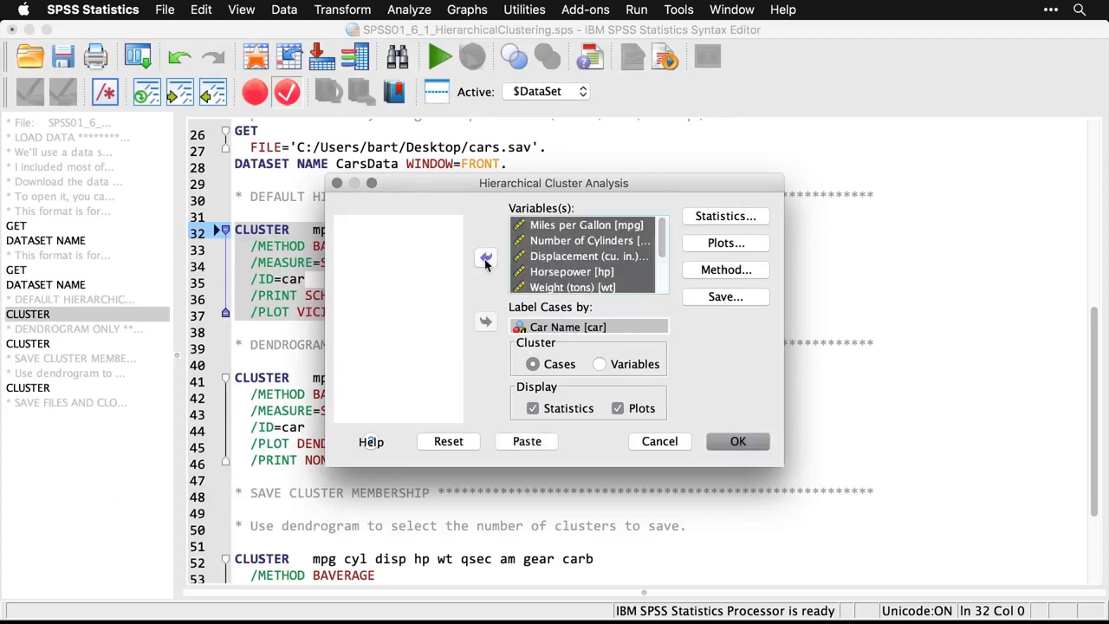
pyautogui.click(738, 441)
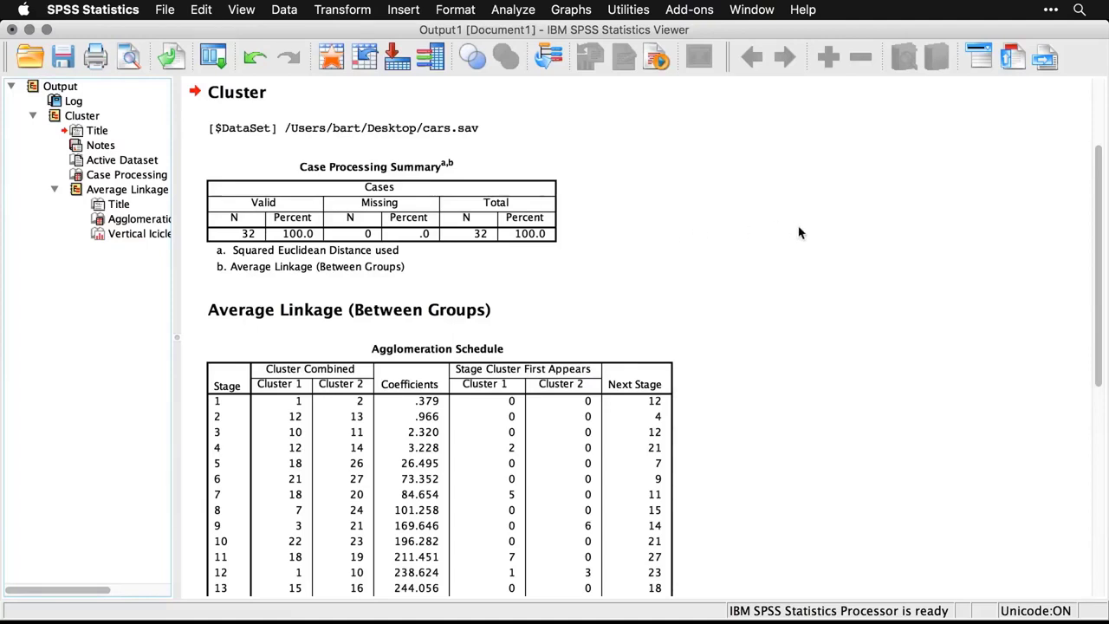
# Examine the Agglomeration Schedule and the vertical icicle plot in the cluster analysis output.
pyautogui.scroll(-4, 798, 233)
pyautogui.scroll(-2, 799, 232)
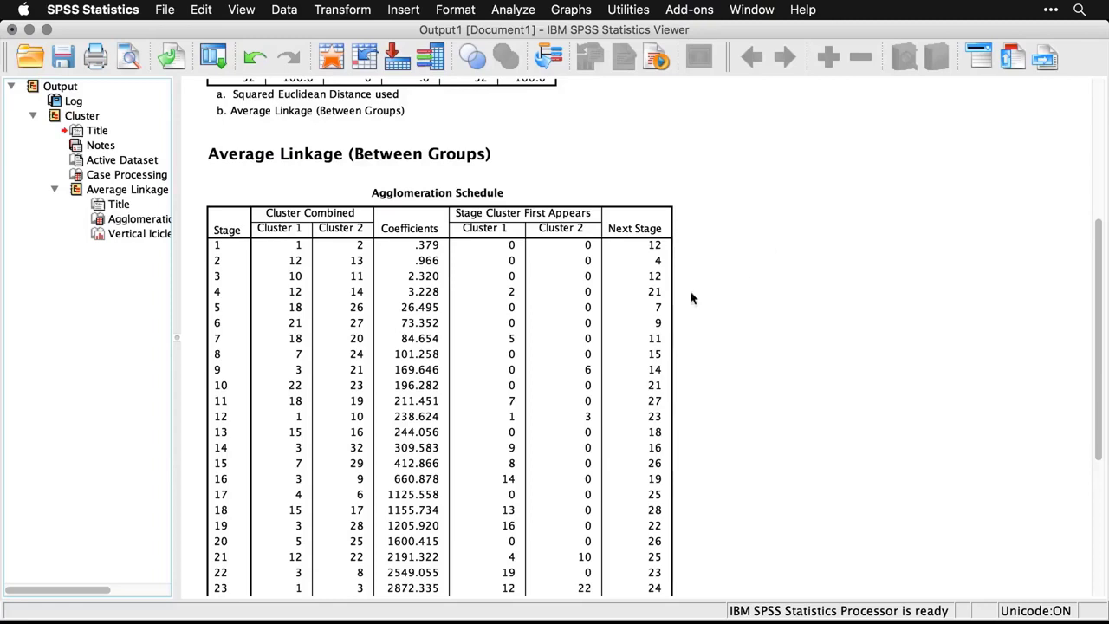
pyautogui.click(547, 340)
pyautogui.scroll(-3, 726, 483)
pyautogui.scroll(-3, 726, 484)
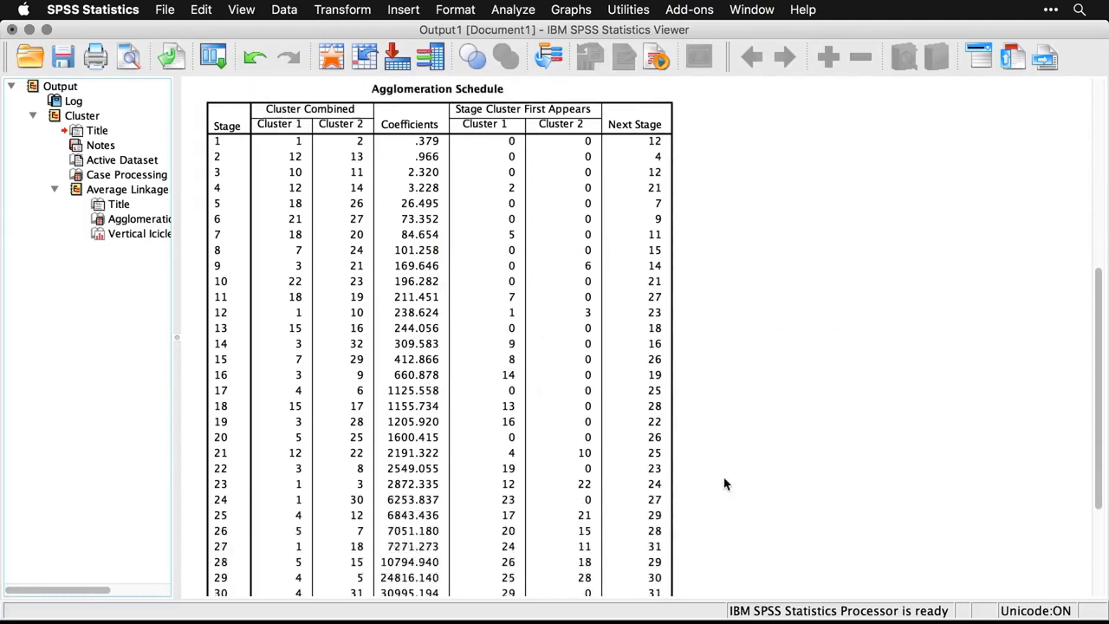
pyautogui.scroll(-12, 726, 483)
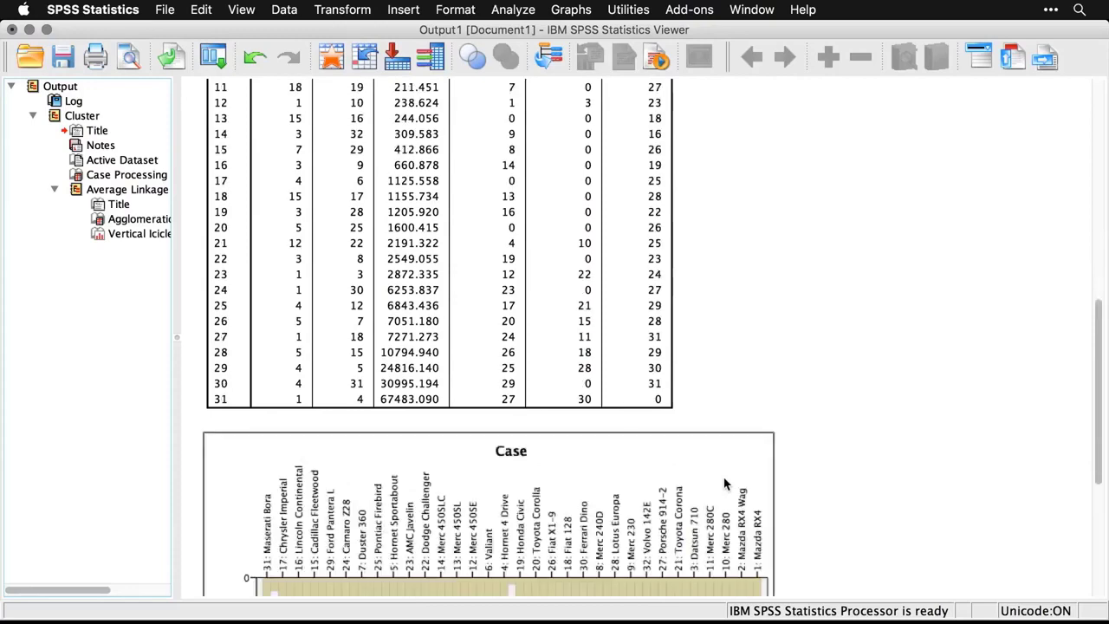
pyautogui.scroll(-15, 726, 483)
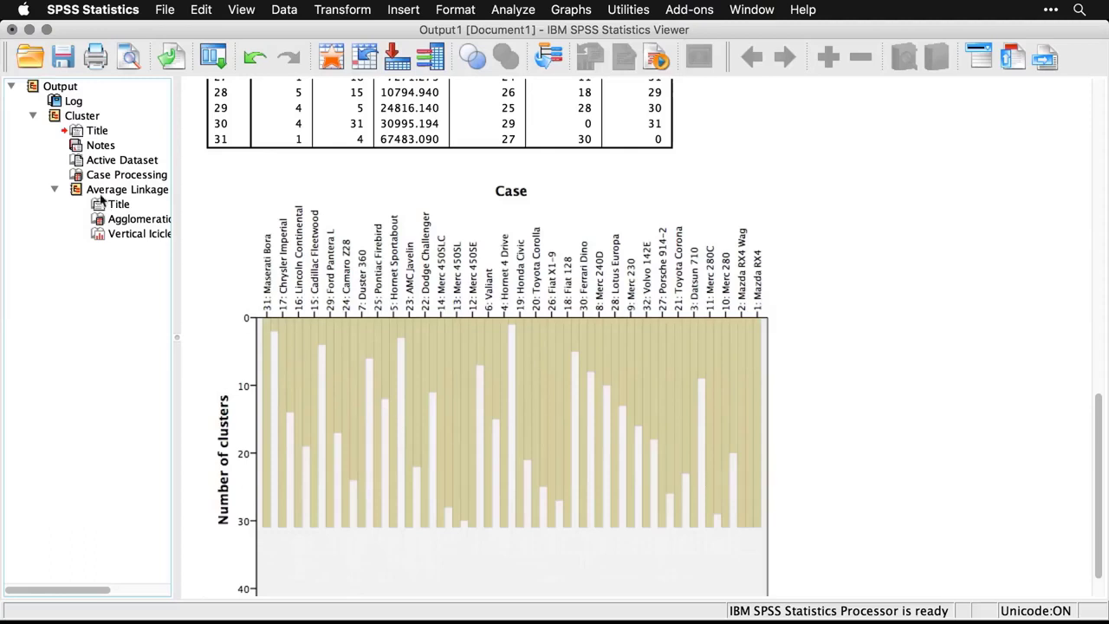
# Delete all cluster analysis results from the output document.
pyautogui.click(31, 88)
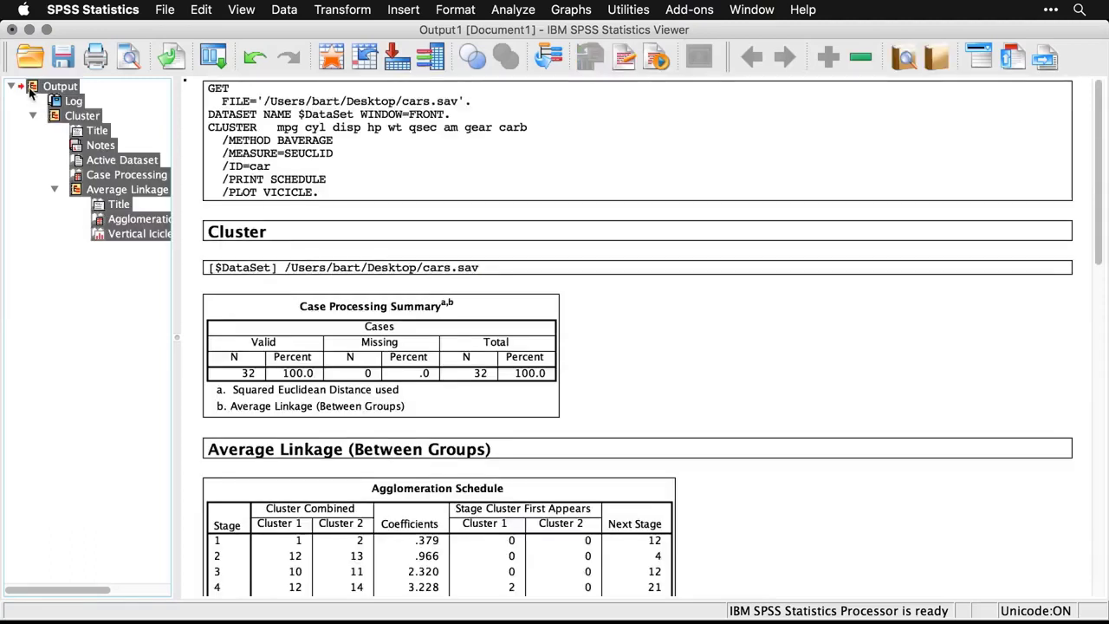
pyautogui.press('Delete')
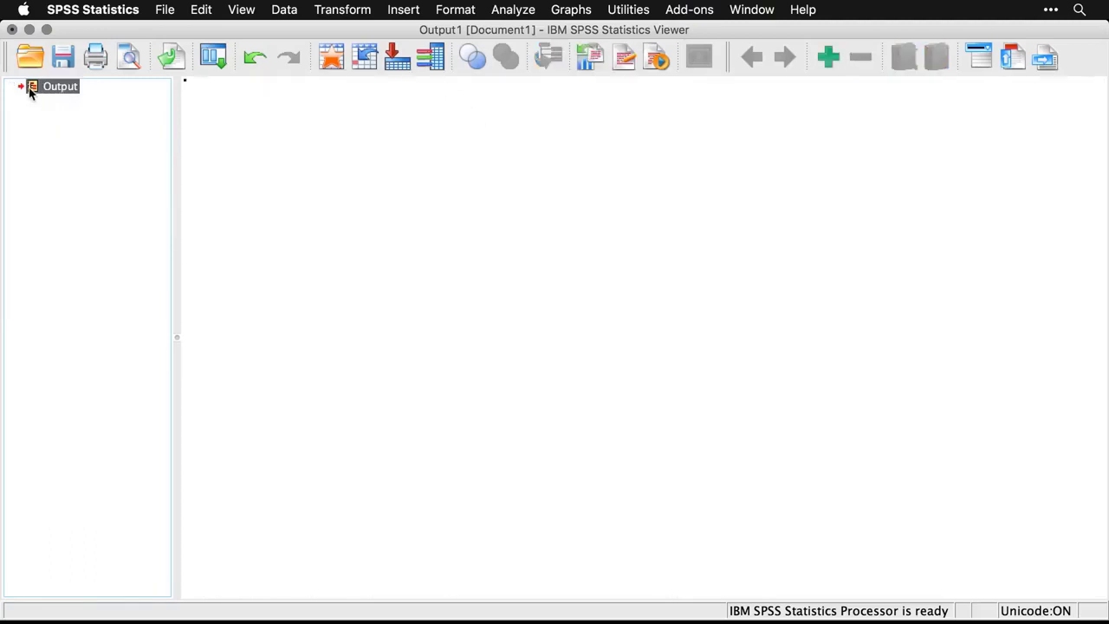
# Rerun the hierarchical cluster analysis with Statistics display off, the Dendrogram plot on and the Icicle plot set to None.
pyautogui.click(213, 58)
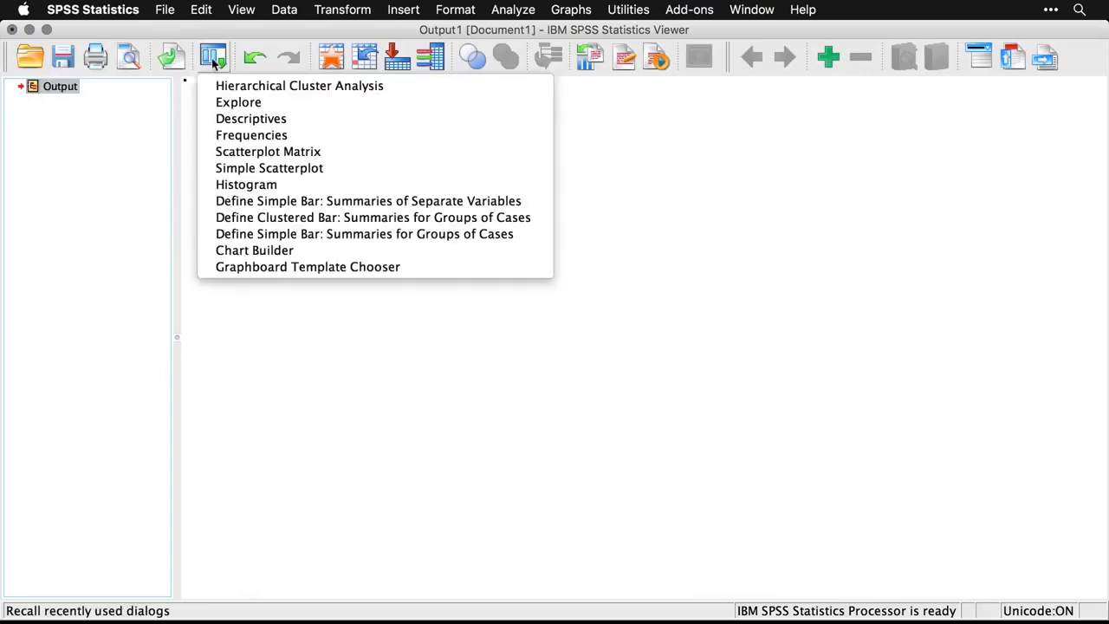
pyautogui.click(229, 87)
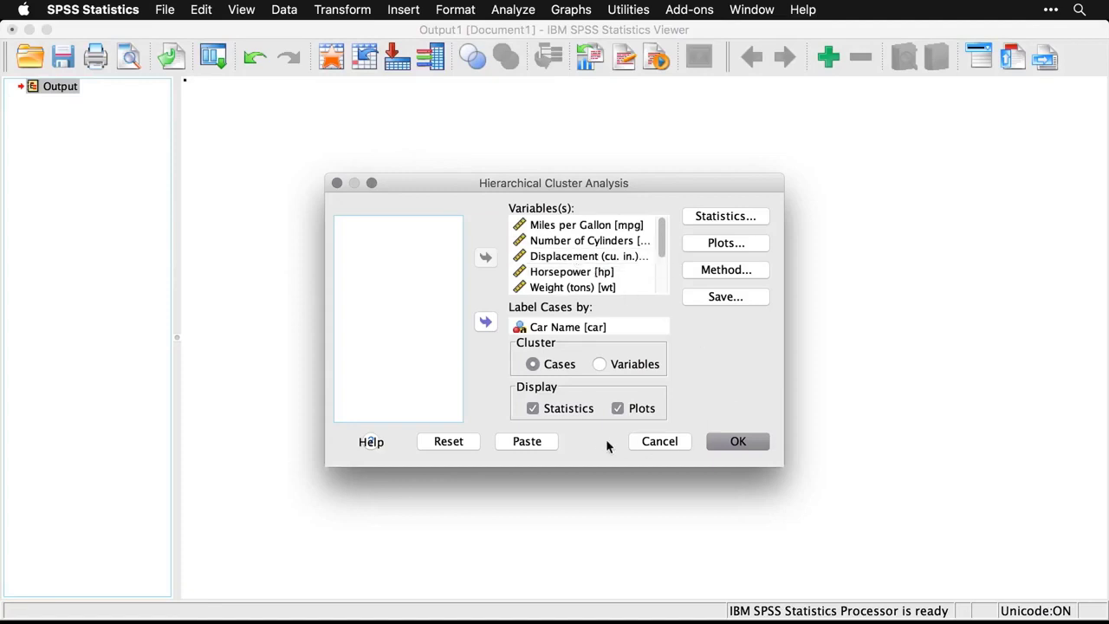
pyautogui.click(532, 413)
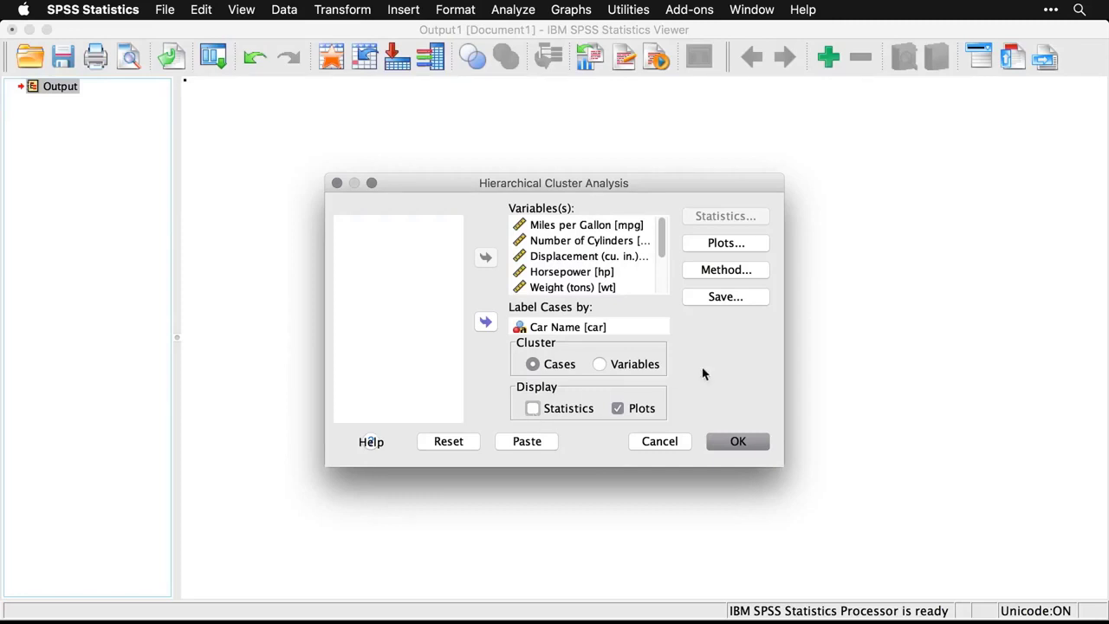
pyautogui.click(719, 245)
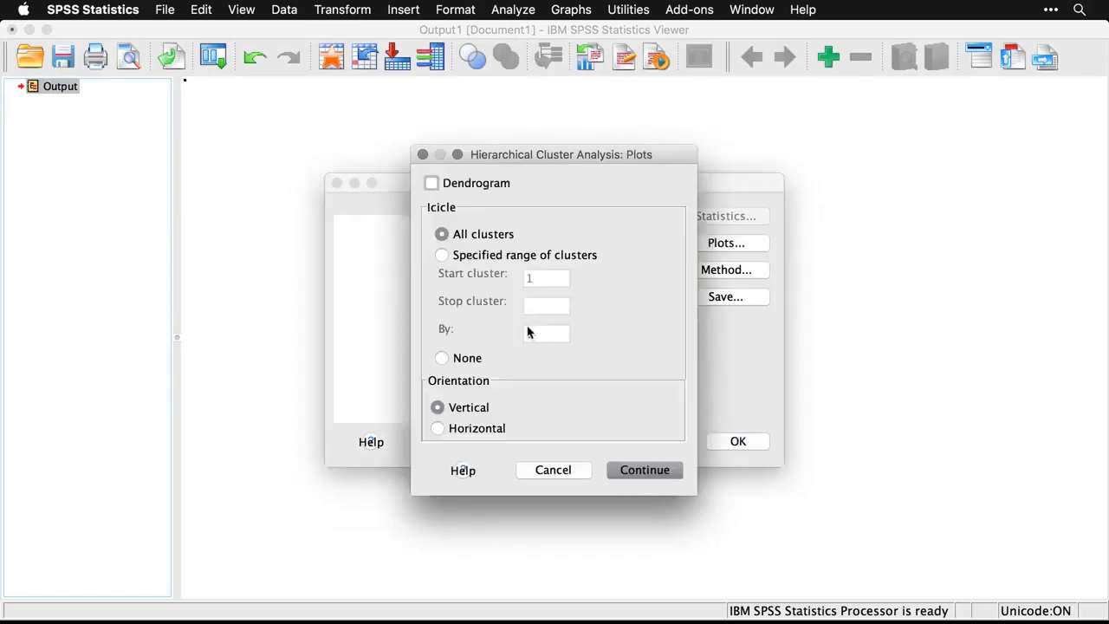
pyautogui.click(441, 362)
pyautogui.click(432, 185)
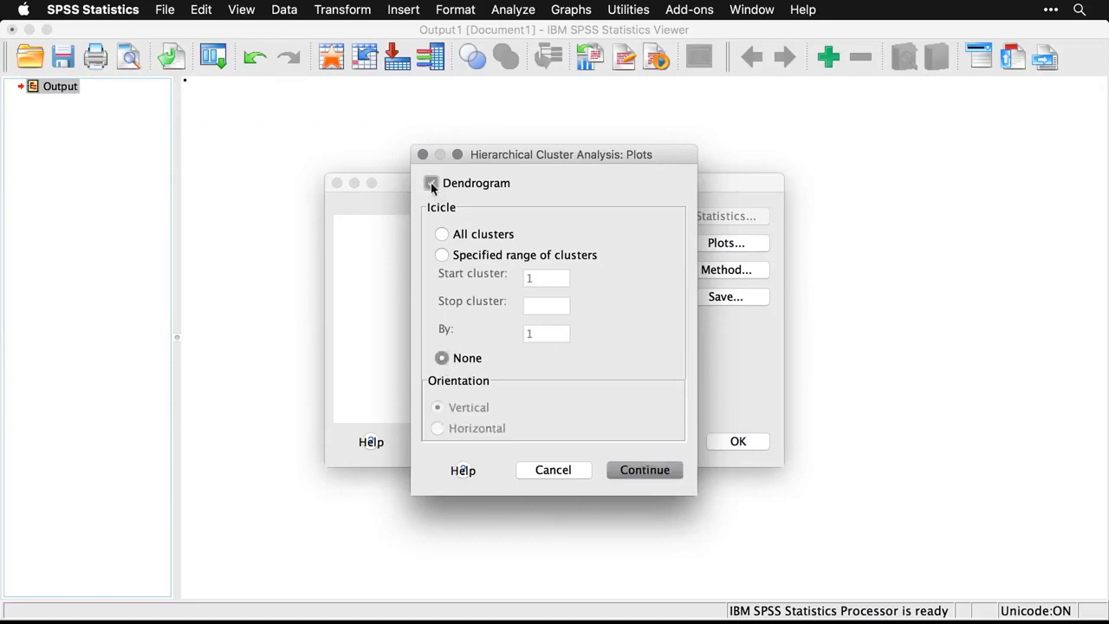
pyautogui.click(652, 470)
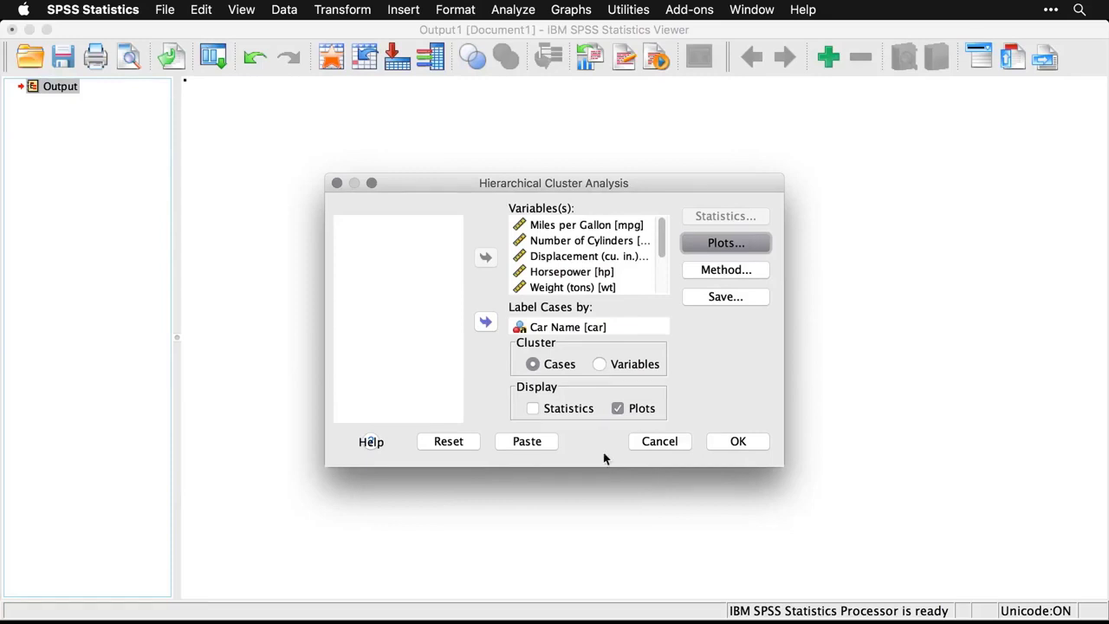
pyautogui.click(748, 440)
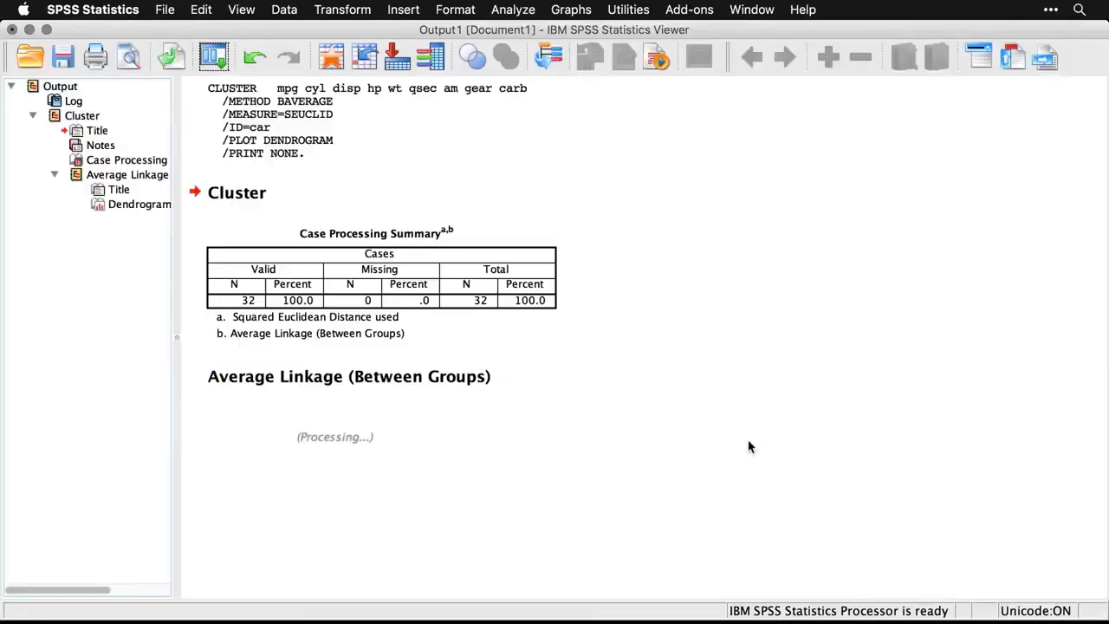
# Examine how the cars group together across the full Average Linkage dendrogram.
pyautogui.scroll(-5, 749, 446)
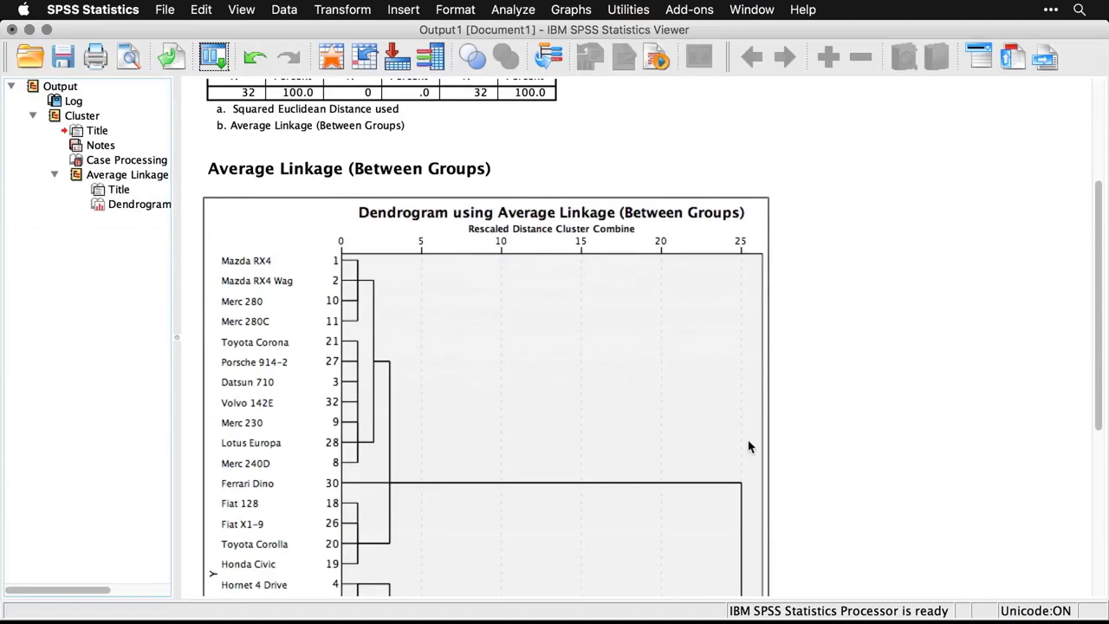
pyautogui.scroll(-2, 749, 446)
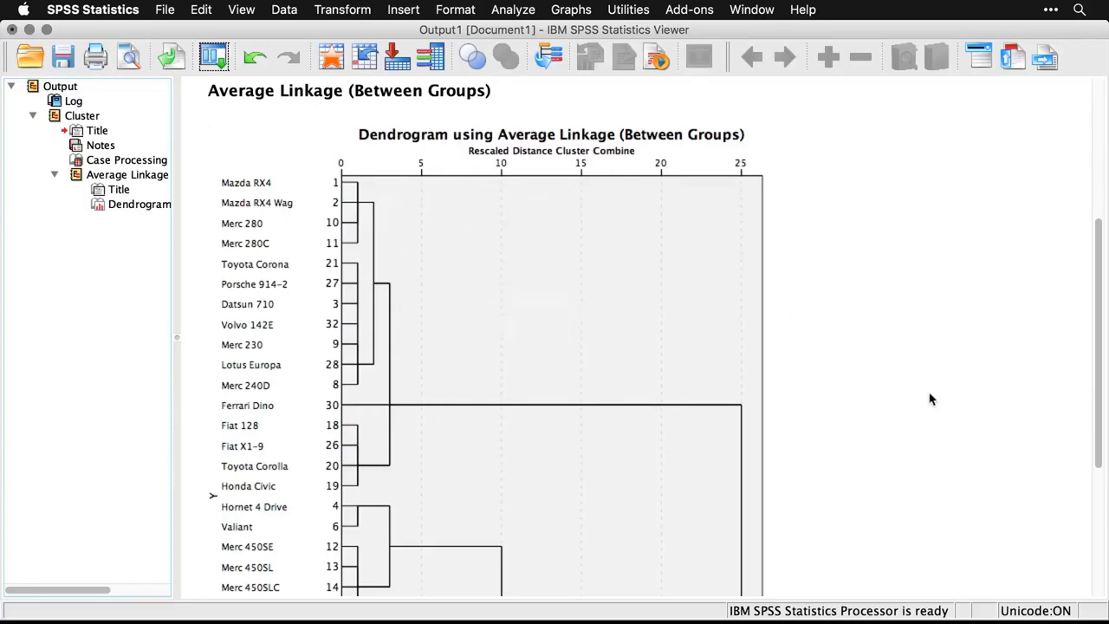
pyautogui.scroll(-5, 930, 398)
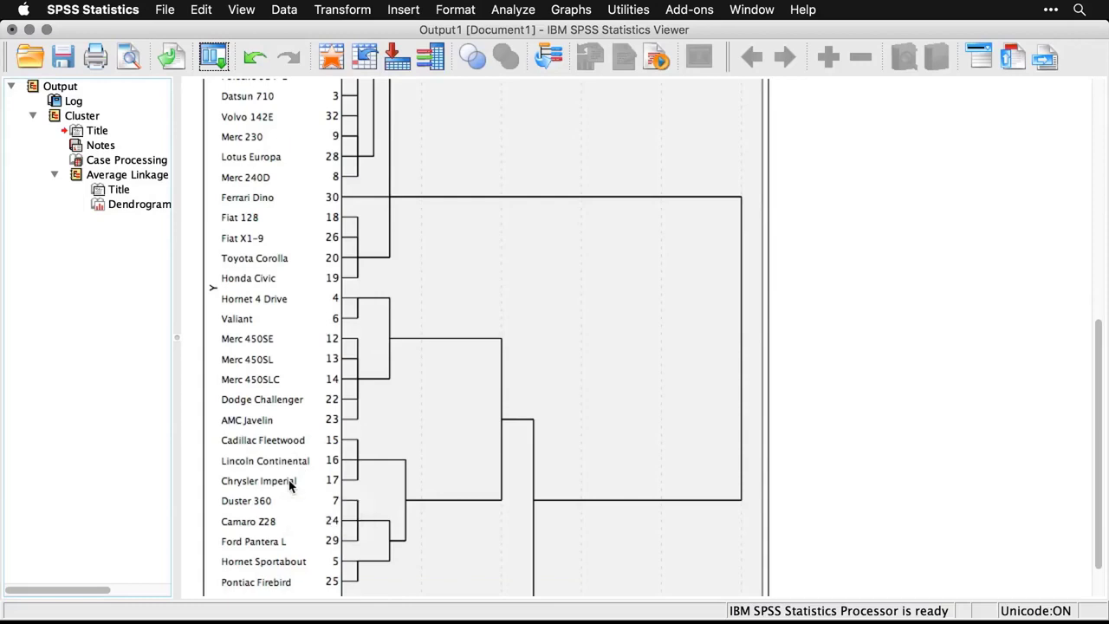
pyautogui.scroll(-3, 290, 487)
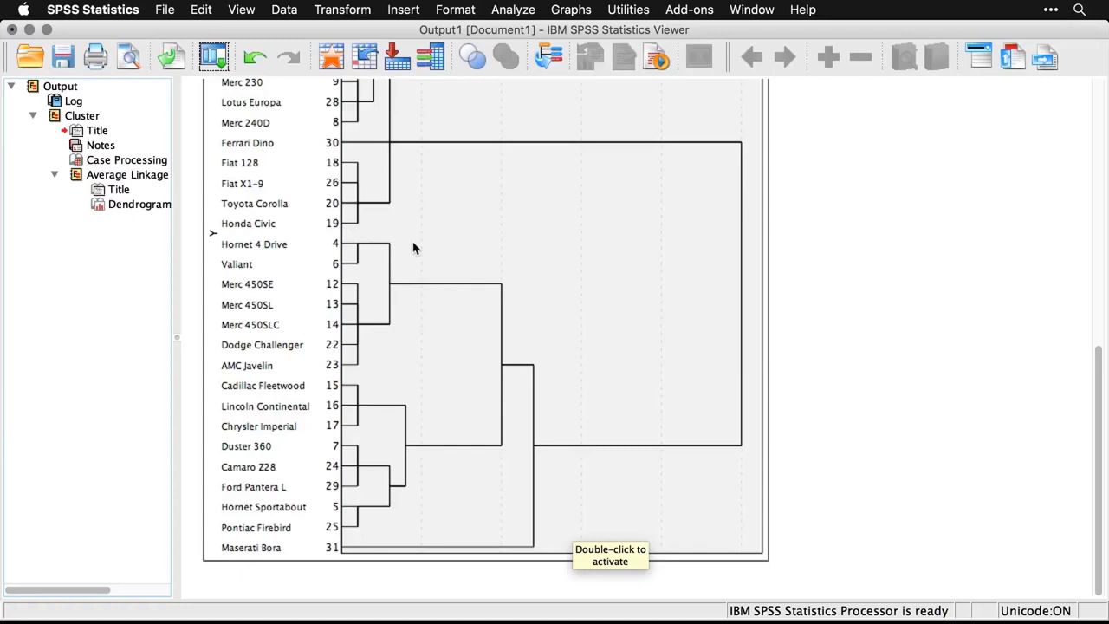
pyautogui.scroll(3, 413, 248)
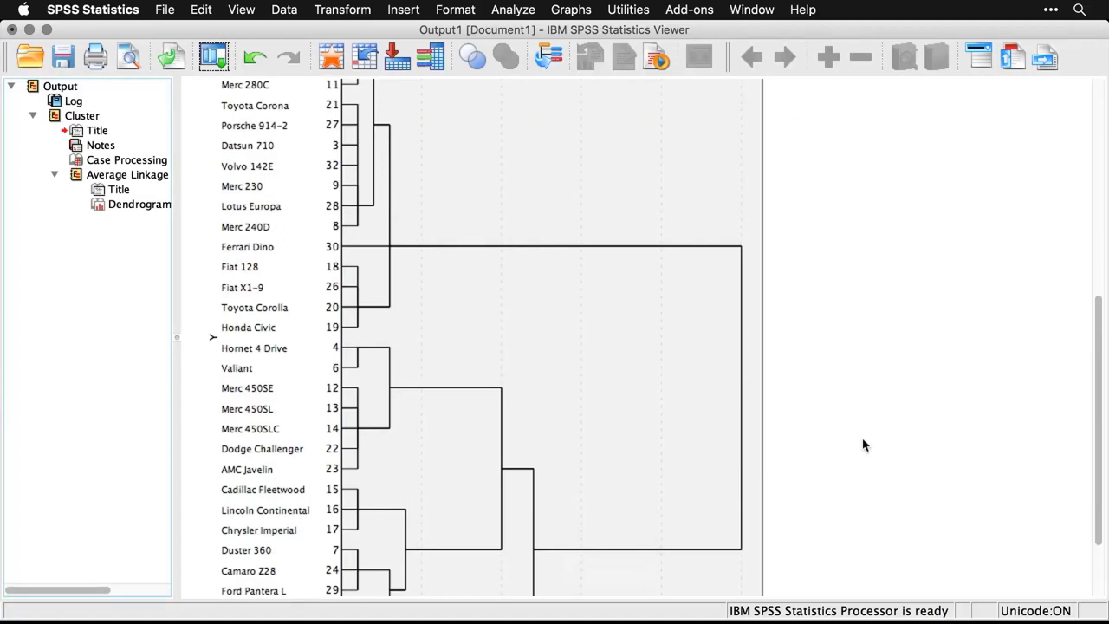
pyautogui.scroll(-5, 862, 444)
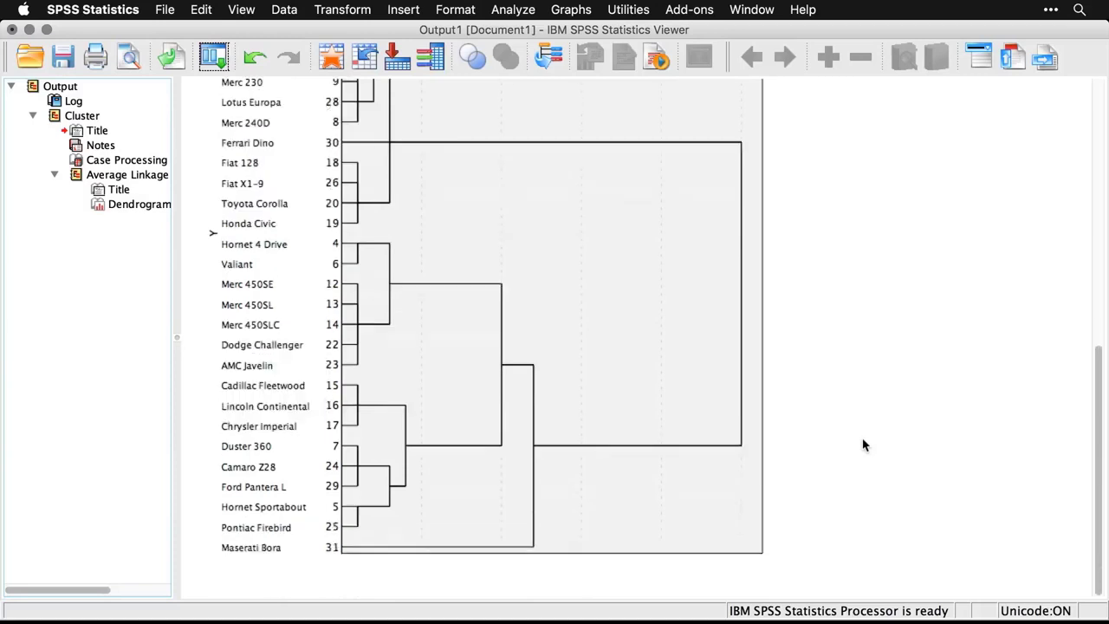
pyautogui.scroll(10, 862, 444)
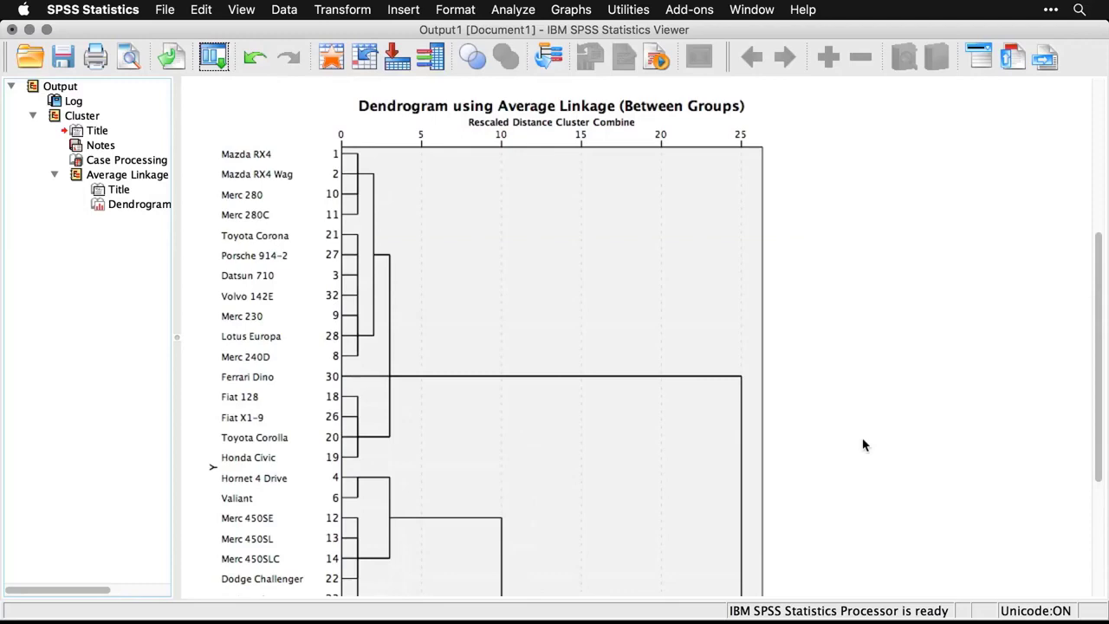
# Compare the upper and lower branches of the dendrogram, down to Maserati Bora, to judge how many clusters to keep.
pyautogui.scroll(-10, 863, 444)
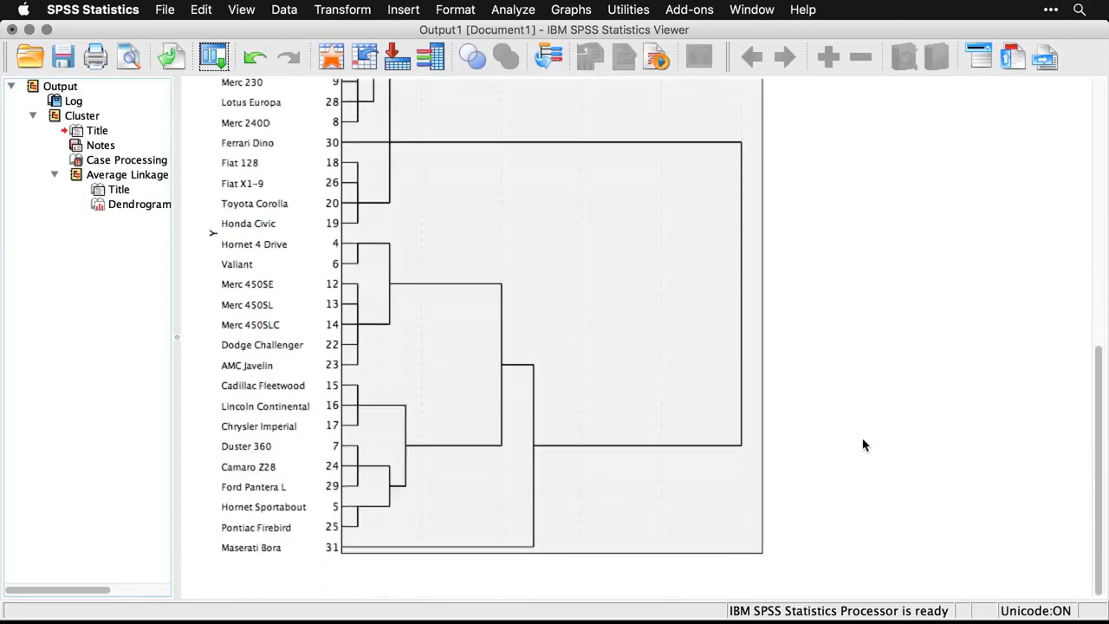
pyautogui.scroll(10, 862, 444)
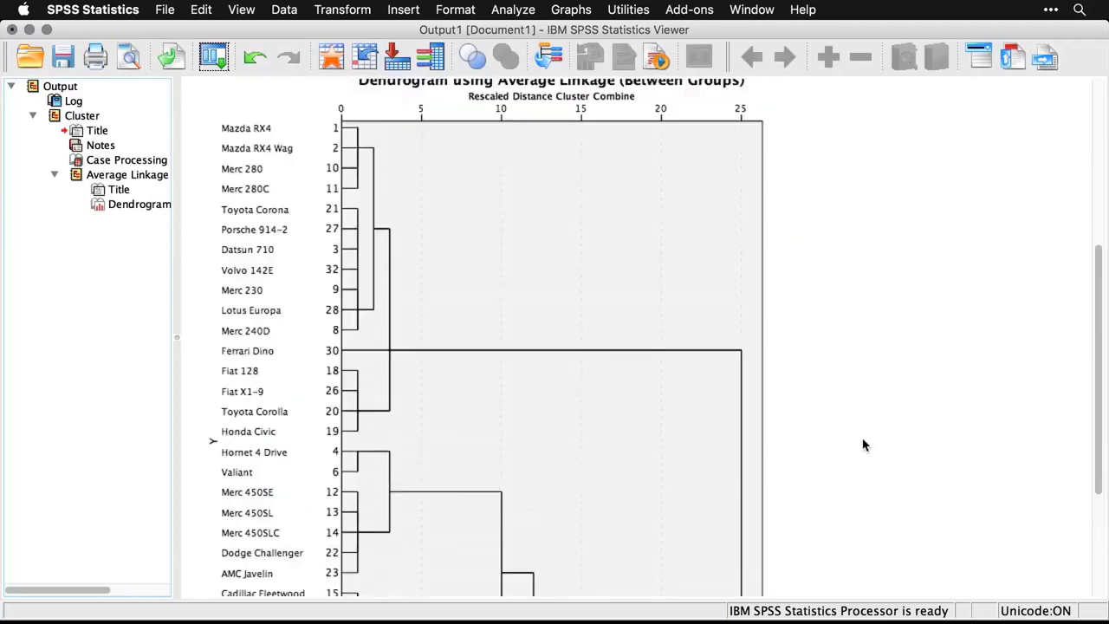
pyautogui.scroll(-5, 863, 444)
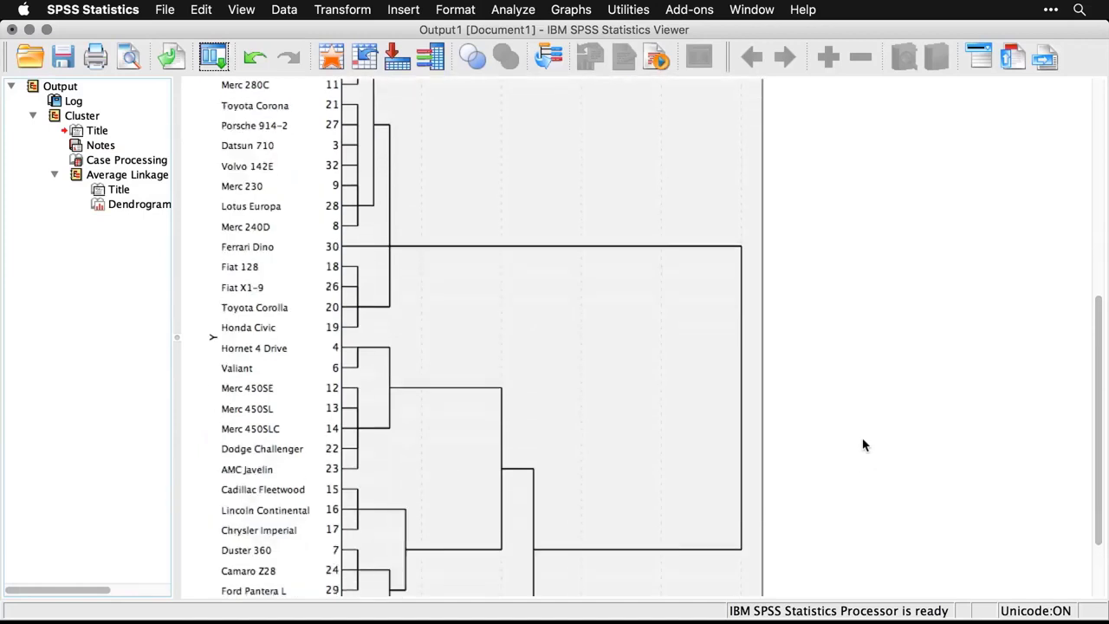
pyautogui.click(501, 340)
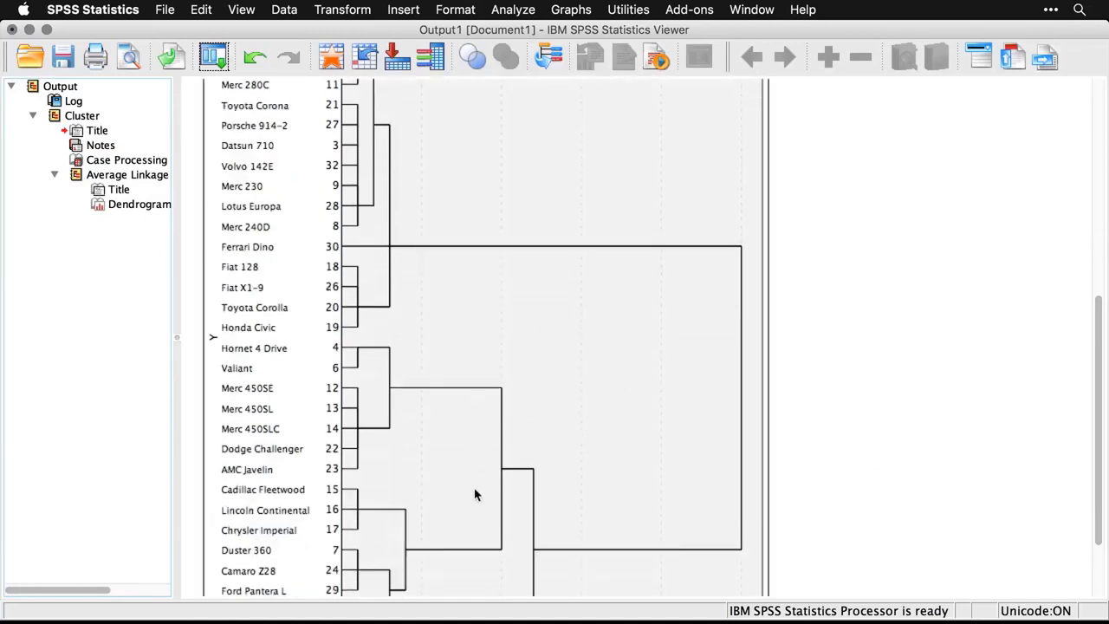
pyautogui.scroll(-5, 475, 545)
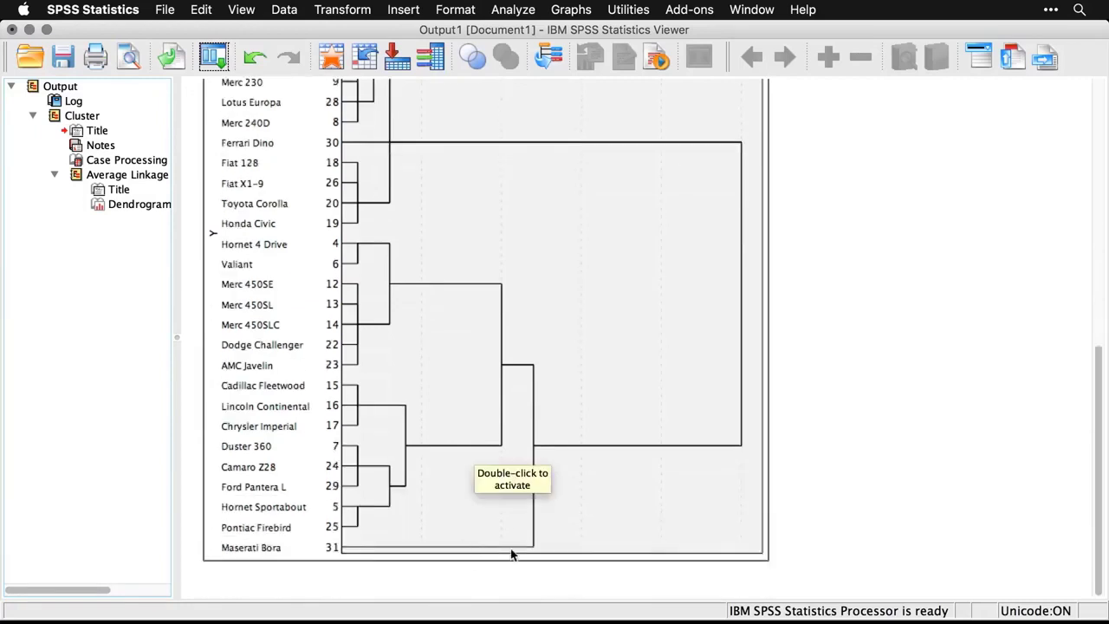
pyautogui.click(990, 292)
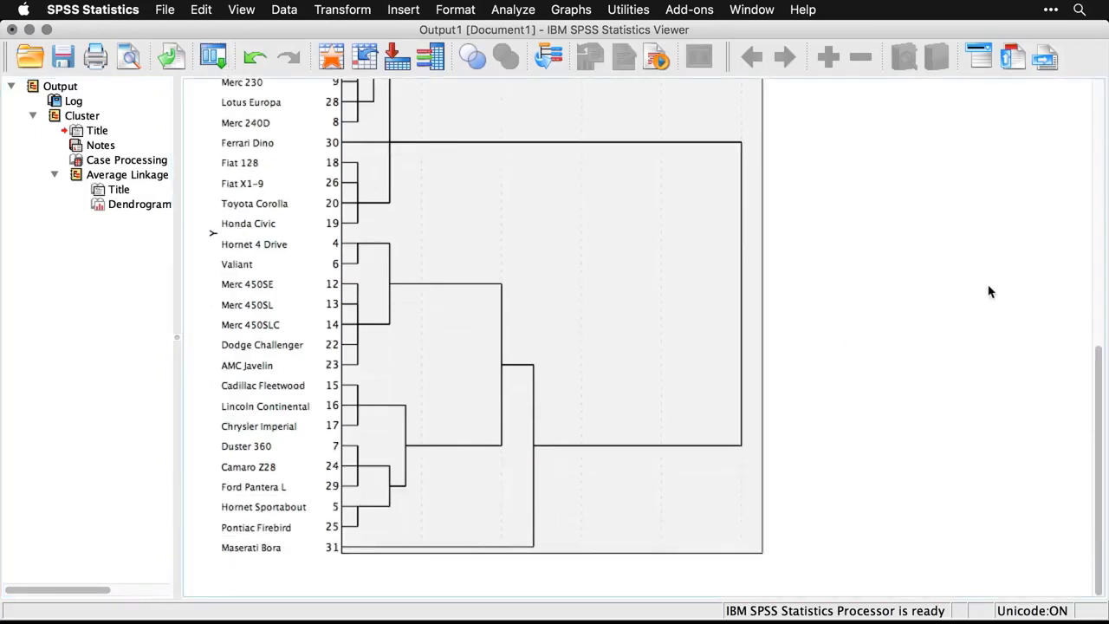
# Rerun the hierarchical cluster analysis with Plots display off, saving cluster membership as a single solution of 4 clusters.
pyautogui.click(214, 57)
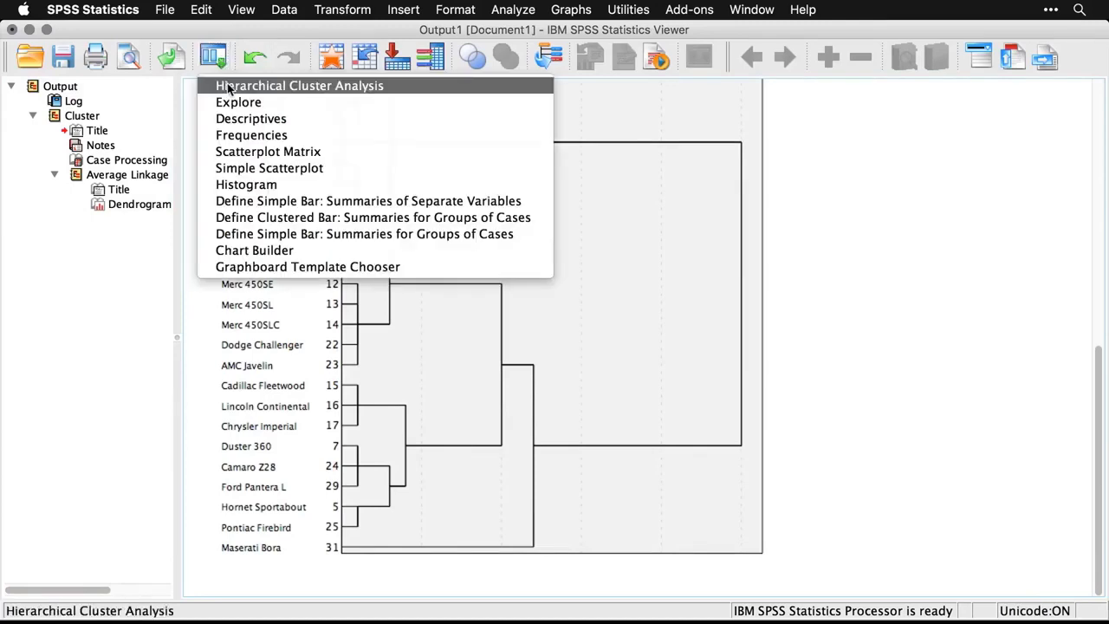
pyautogui.click(230, 87)
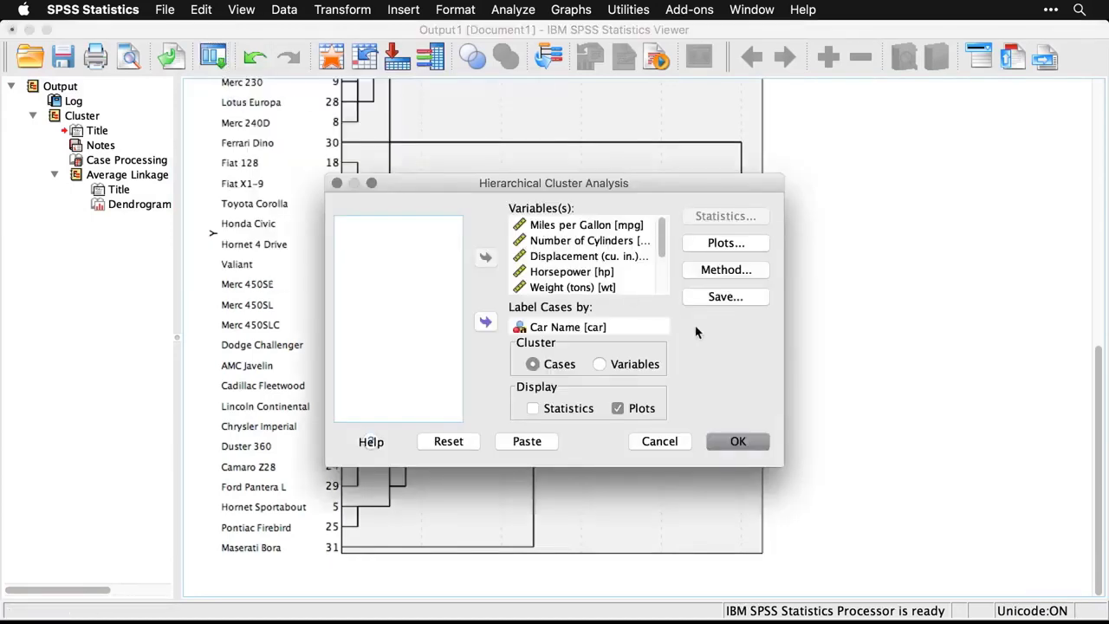
pyautogui.click(736, 301)
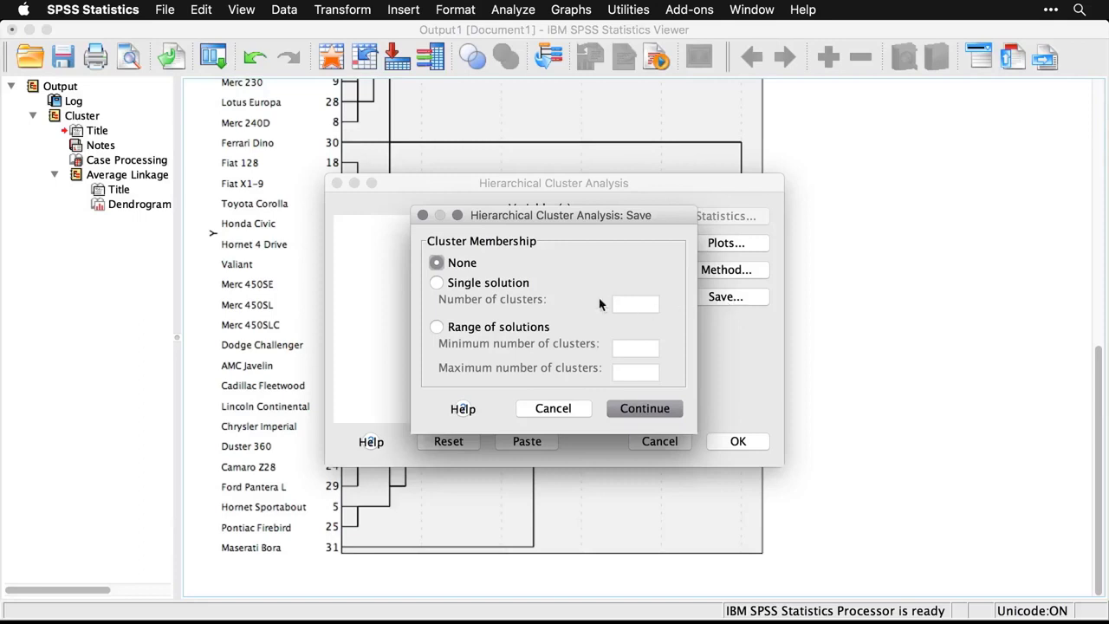
pyautogui.click(437, 286)
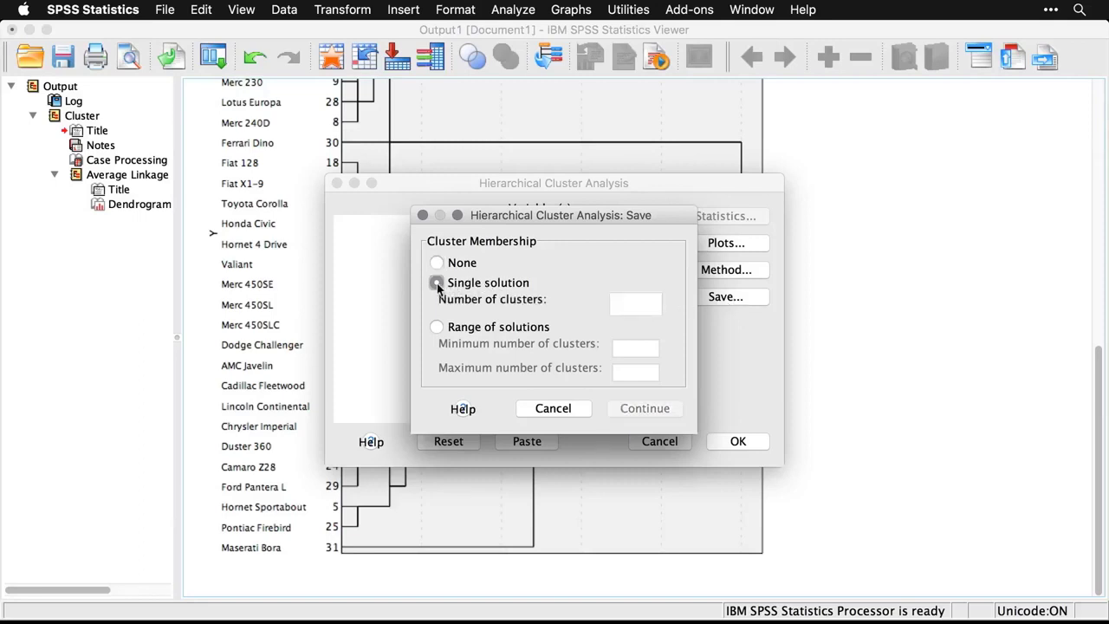
pyautogui.click(622, 310)
pyautogui.write('4')
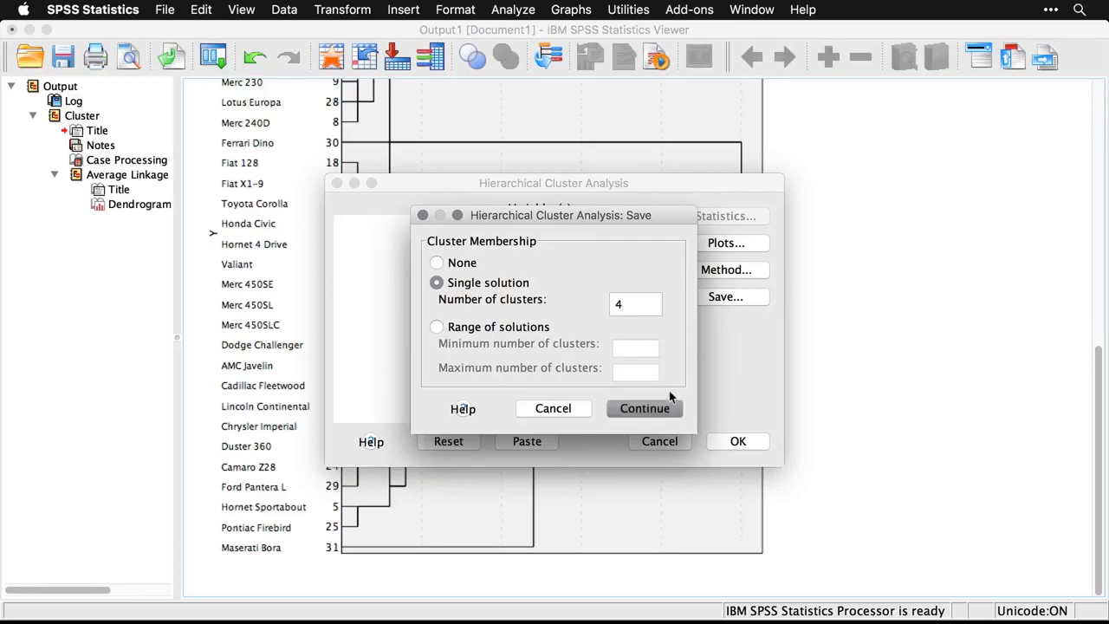
pyautogui.click(654, 415)
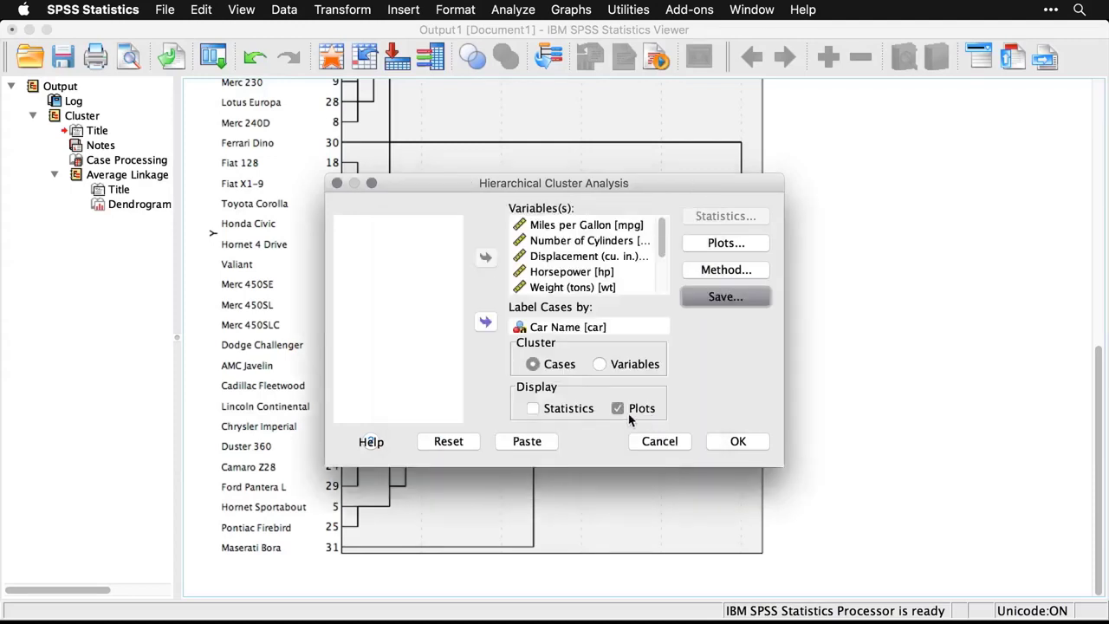
pyautogui.click(618, 408)
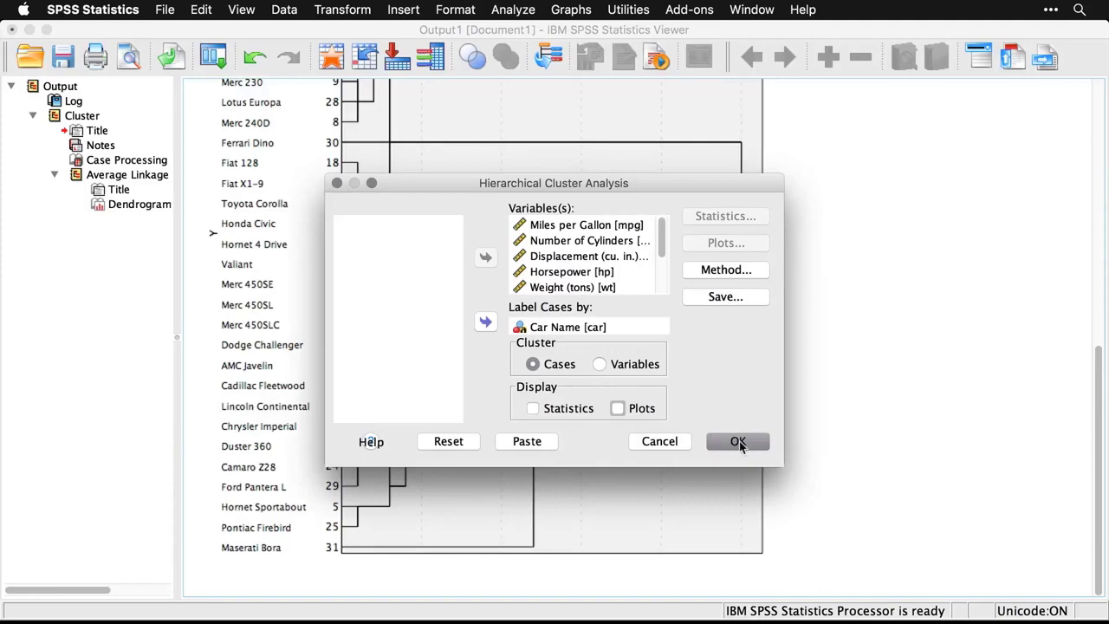
pyautogui.click(737, 443)
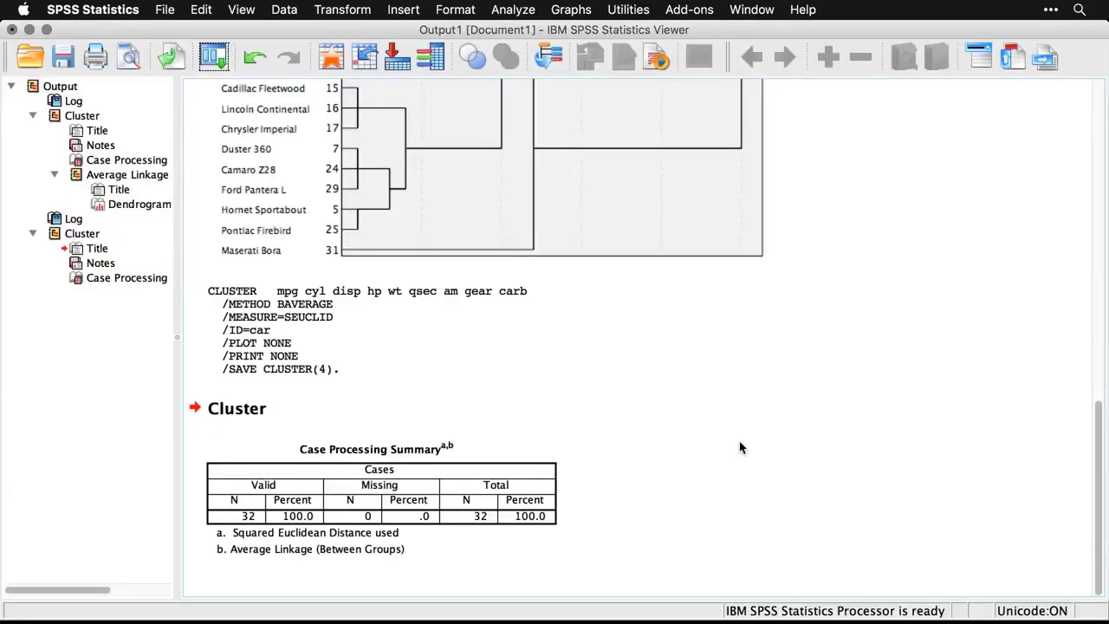
# Examine the saved cluster memberships in the CLU4_1 column of the cars.sav data, including the Maserati Bora case.
pyautogui.click(469, 479)
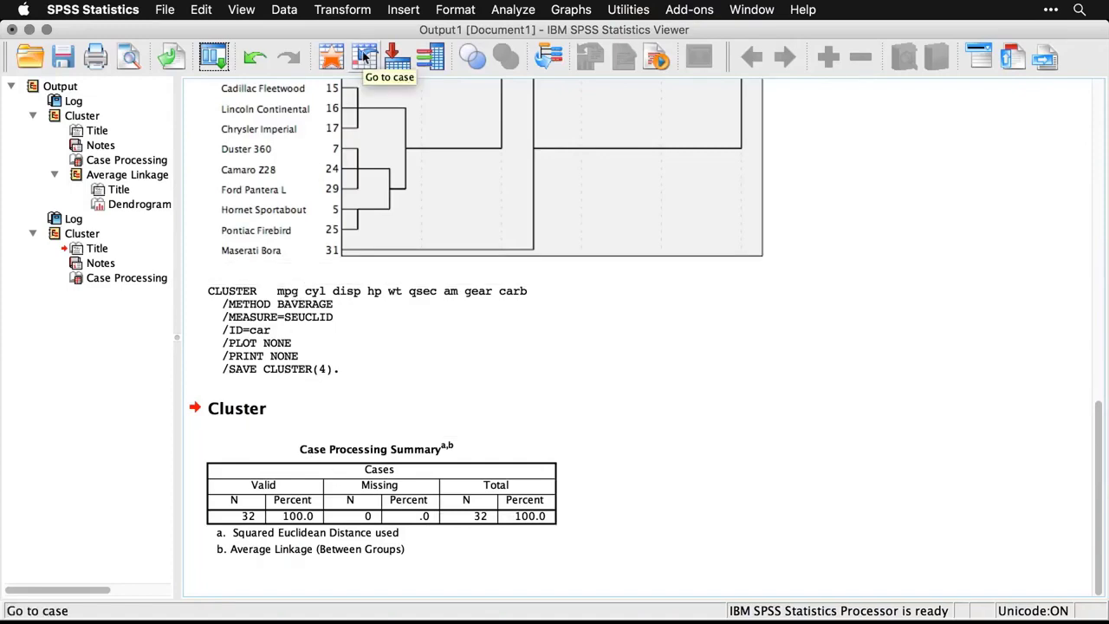
pyautogui.click(332, 55)
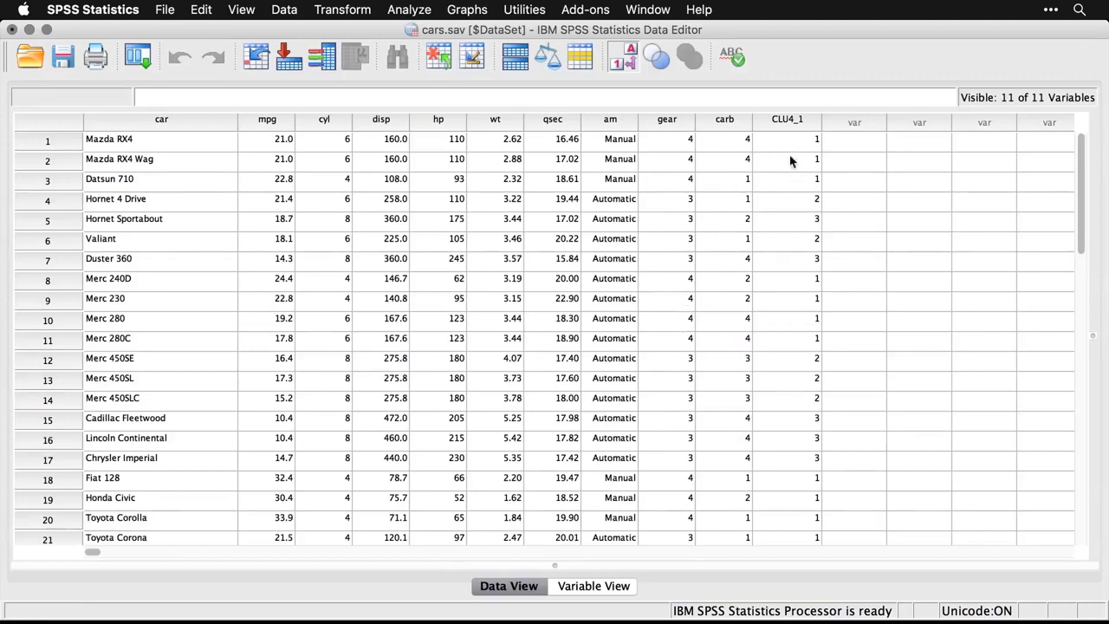
pyautogui.click(797, 121)
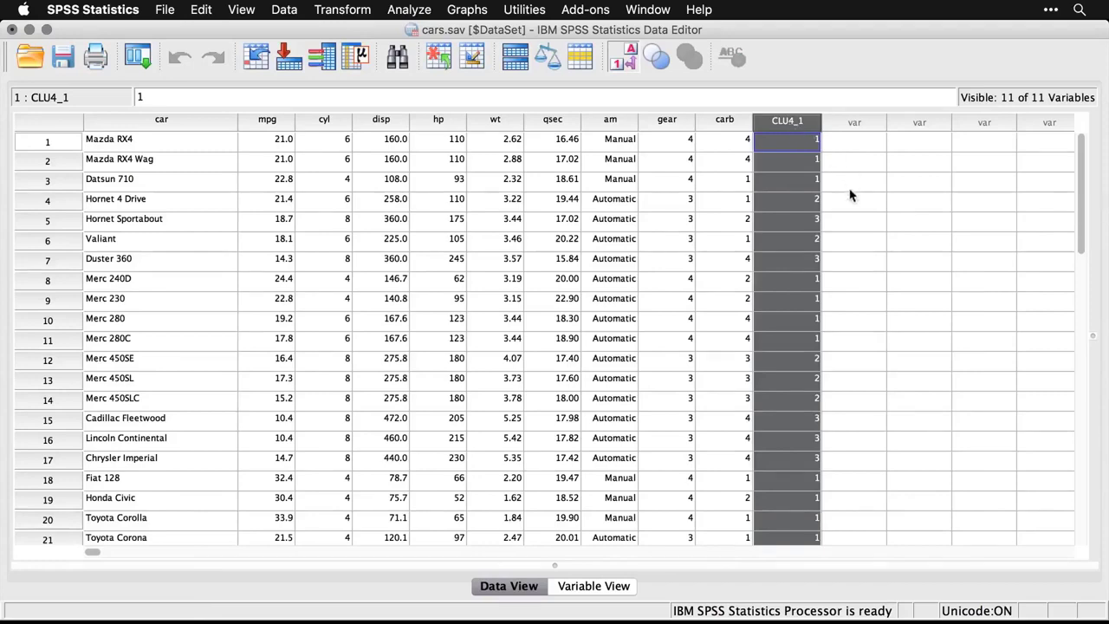
pyautogui.scroll(-10, 846, 257)
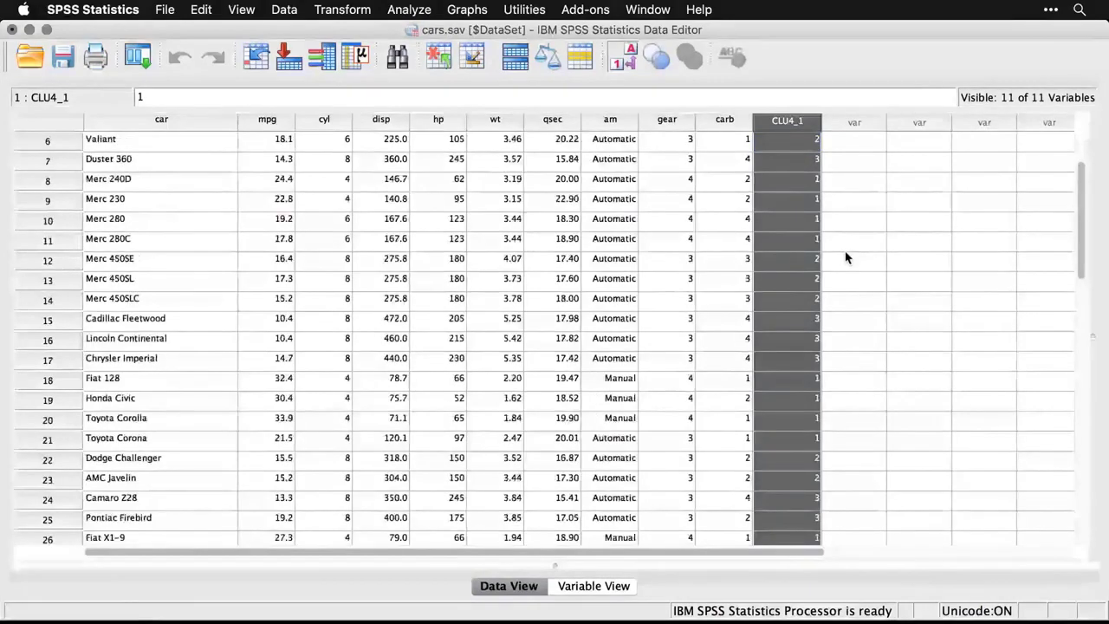
pyautogui.scroll(-1, 847, 258)
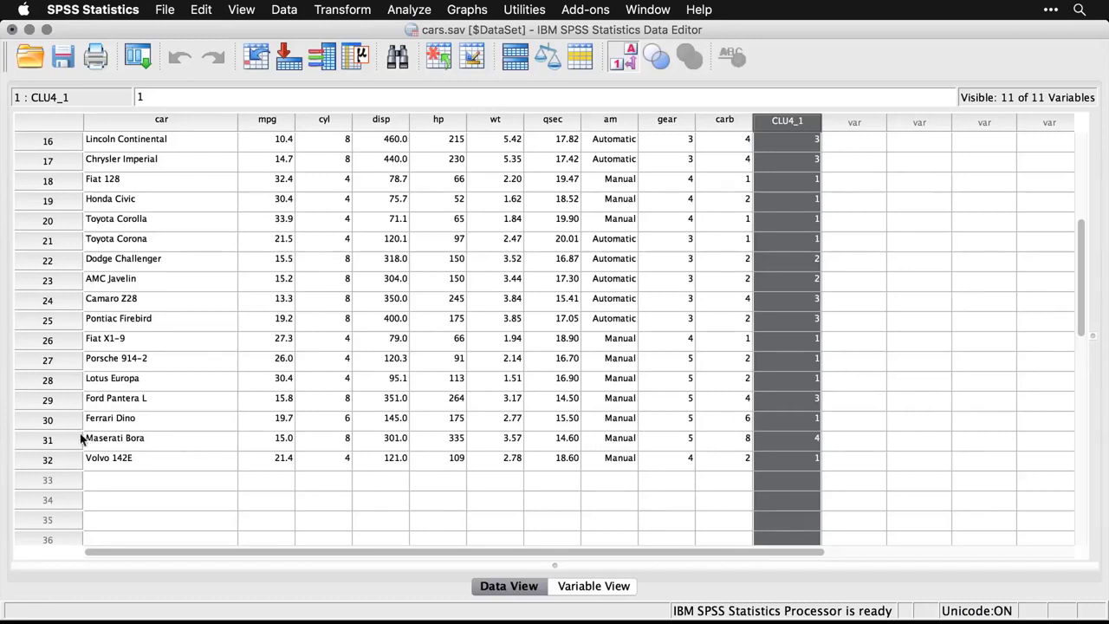
pyautogui.click(48, 441)
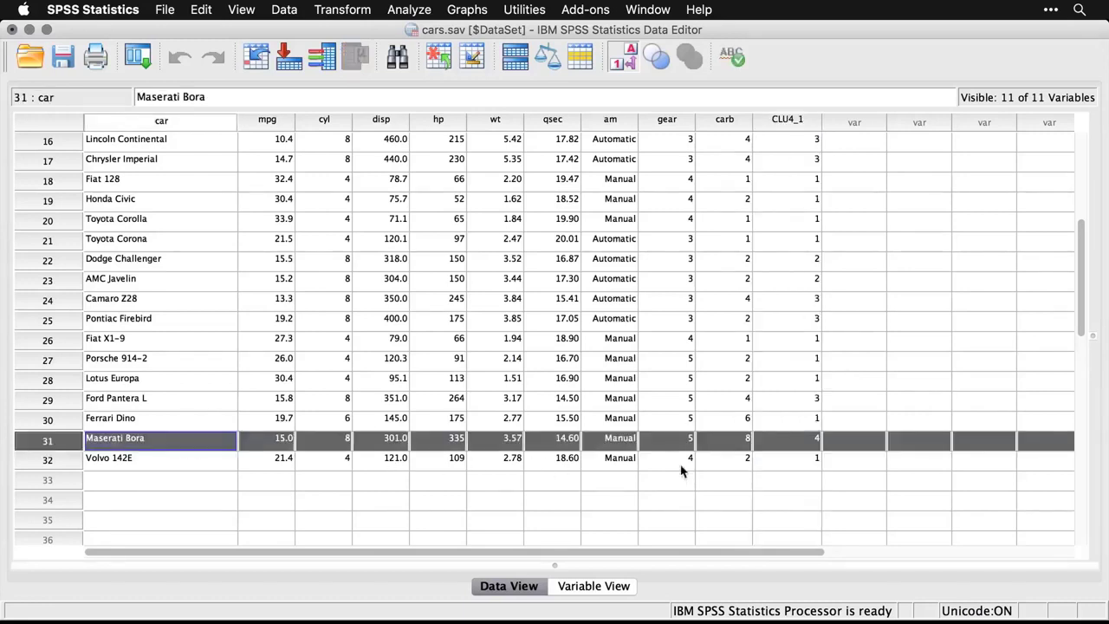
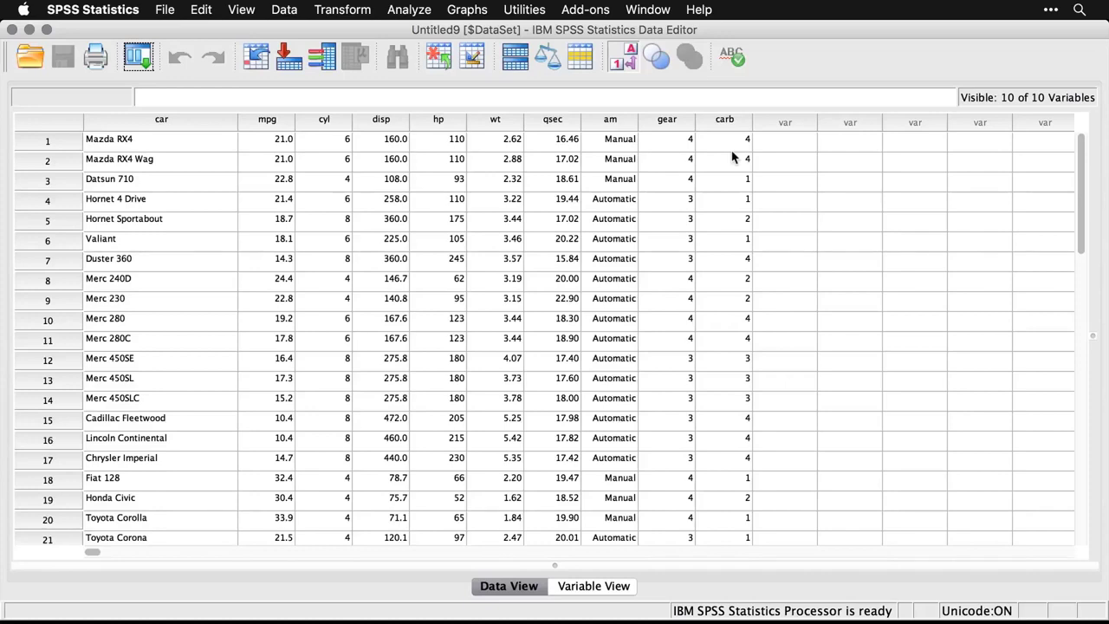
# Review the car data through the last case and bring up the SPSS01_6_2_FactorAnalysis.sps syntax file.
pyautogui.scroll(-6, 732, 157)
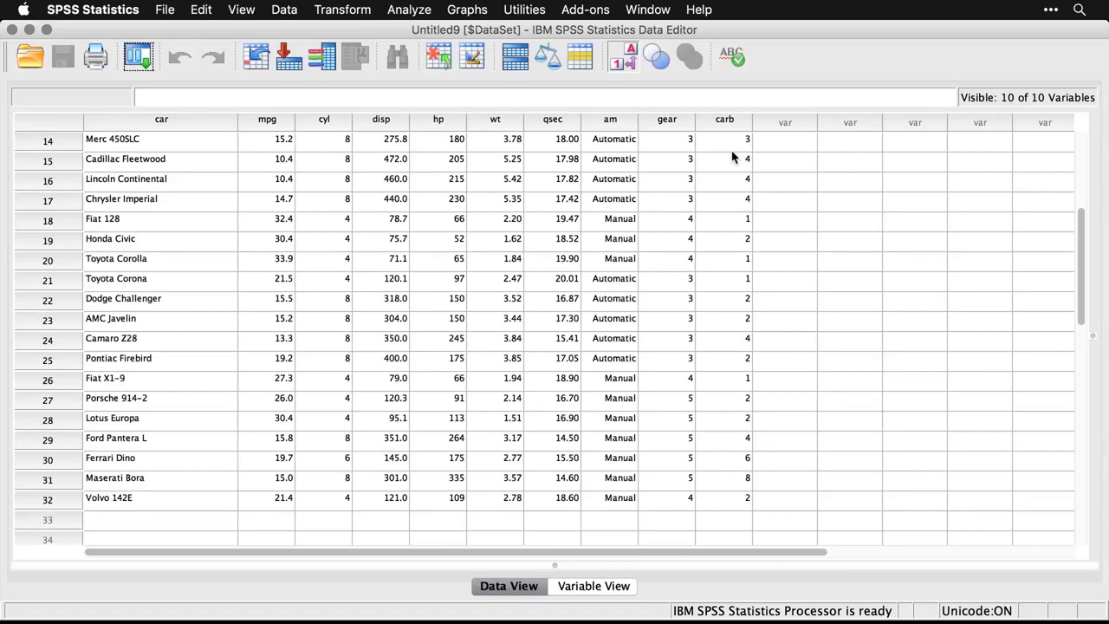
pyautogui.press('super+grave')
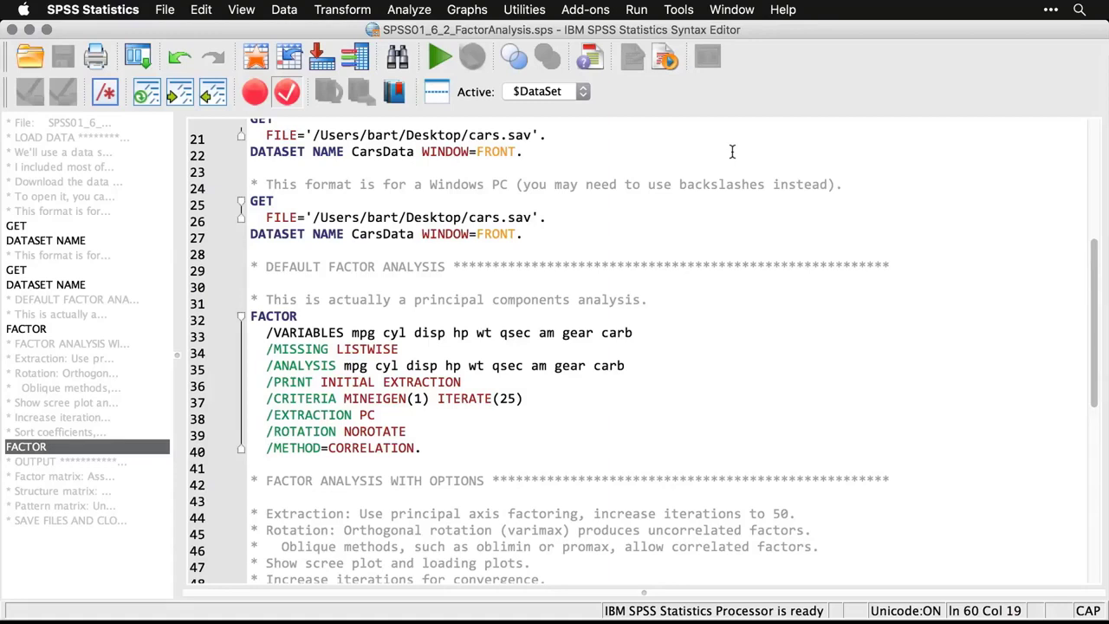
pyautogui.click(732, 152)
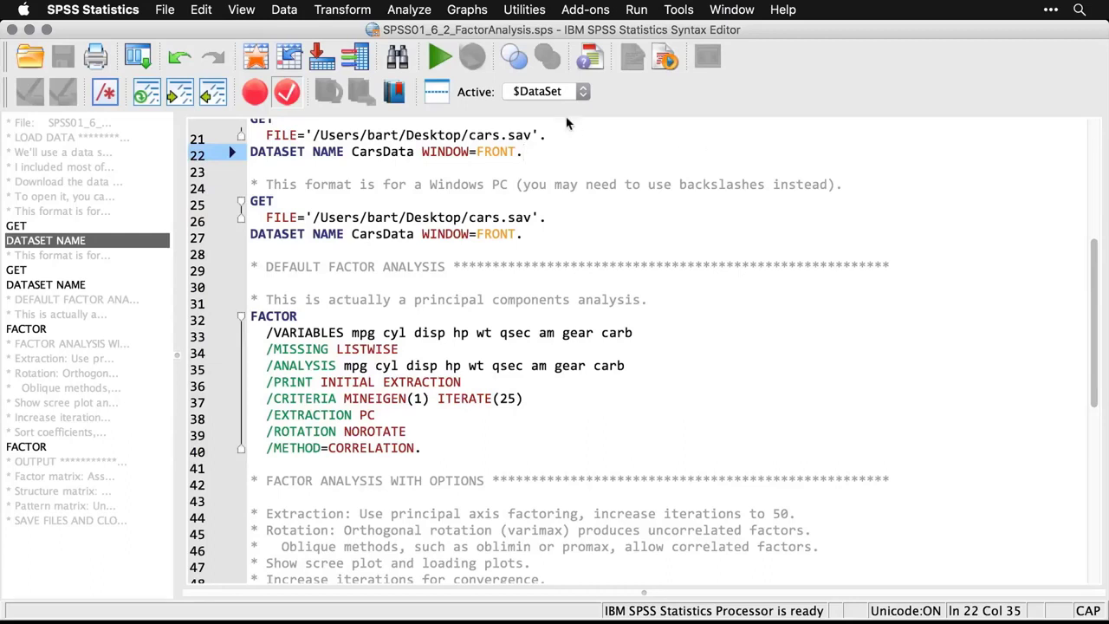
# Run a default factor analysis on all variables from Miles per Gallon through Number of Carburetors, leaving out Car Name.
pyautogui.click(416, 10)
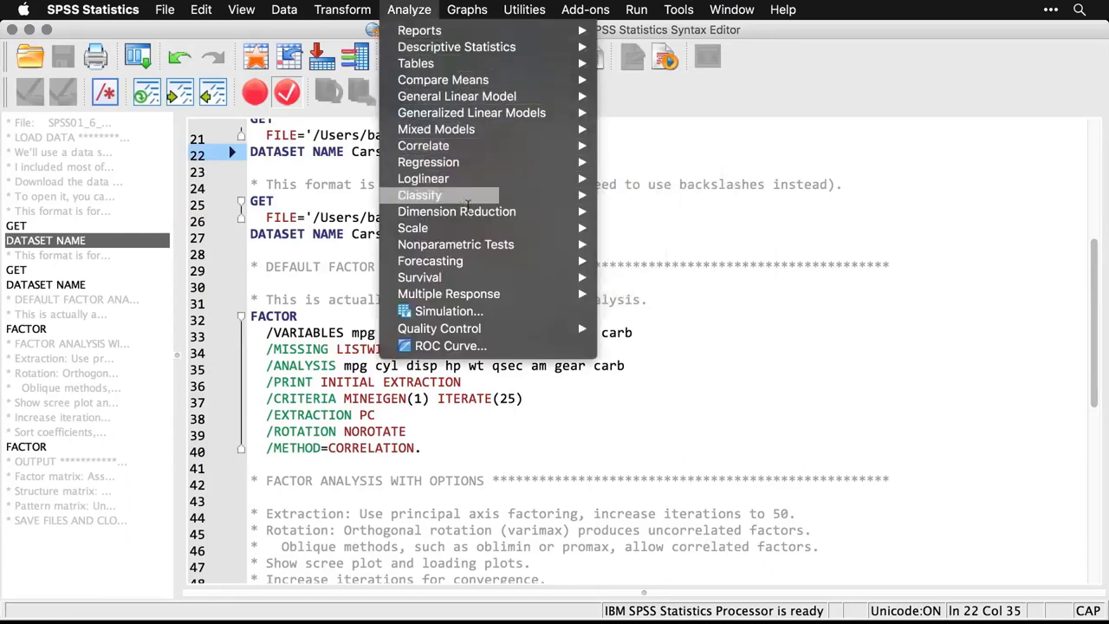
pyautogui.moveTo(483, 213)
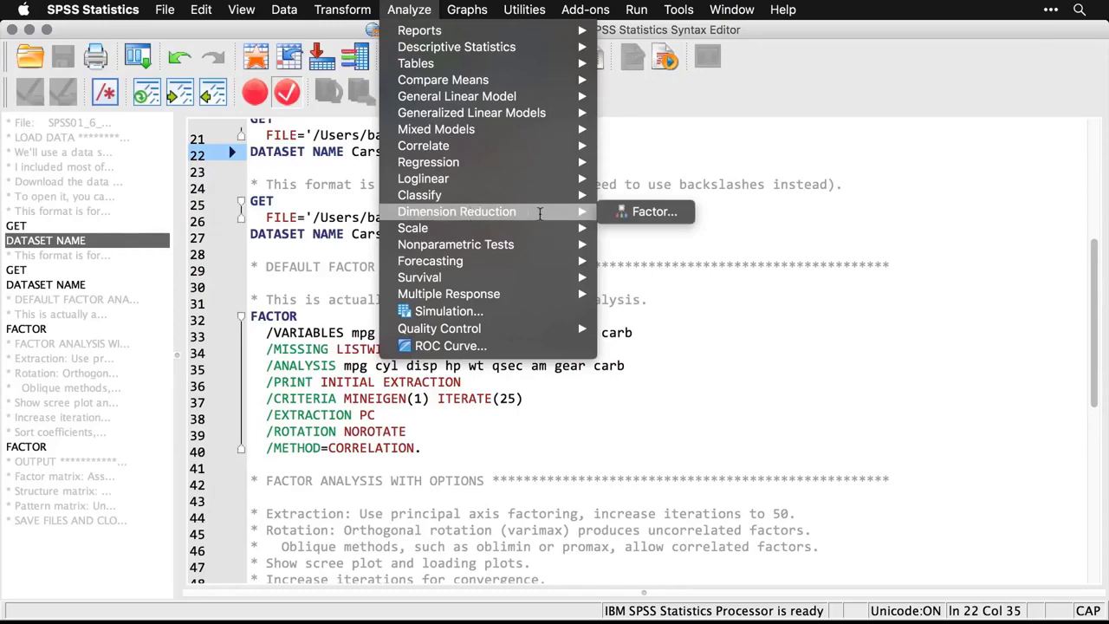
pyautogui.click(648, 211)
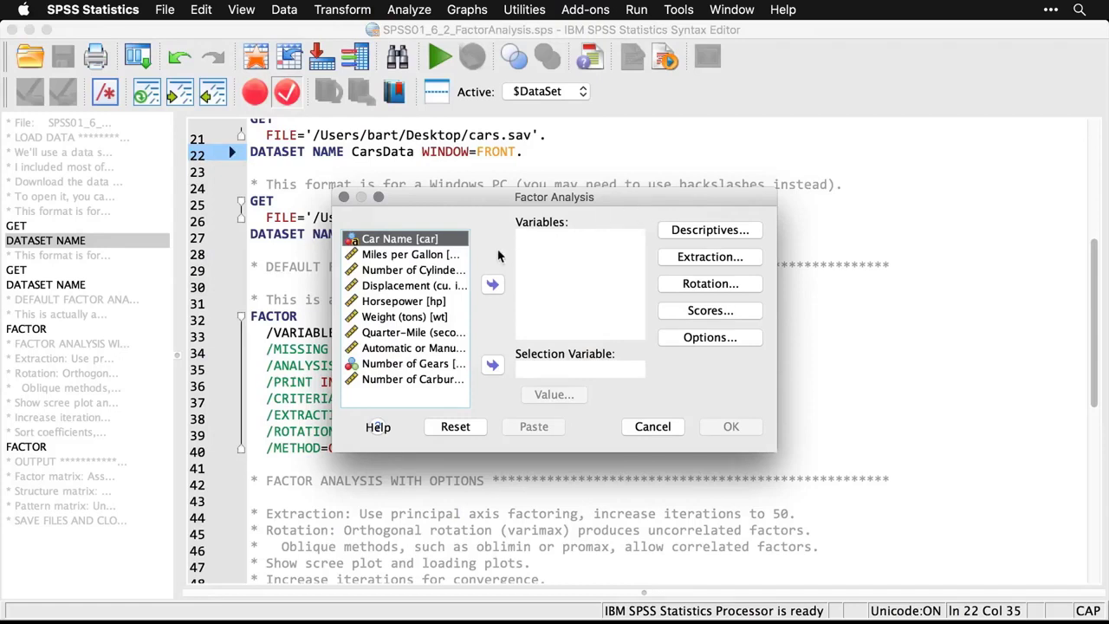
pyautogui.click(433, 257)
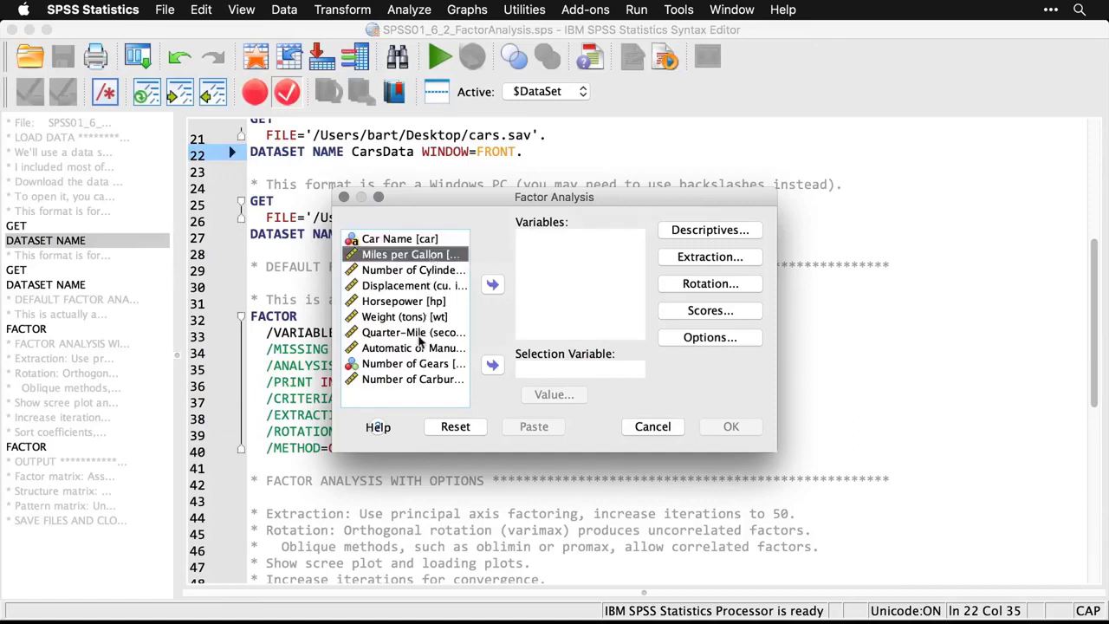
pyautogui.keyDown('shift'); pyautogui.click(397, 381); pyautogui.keyUp('shift')
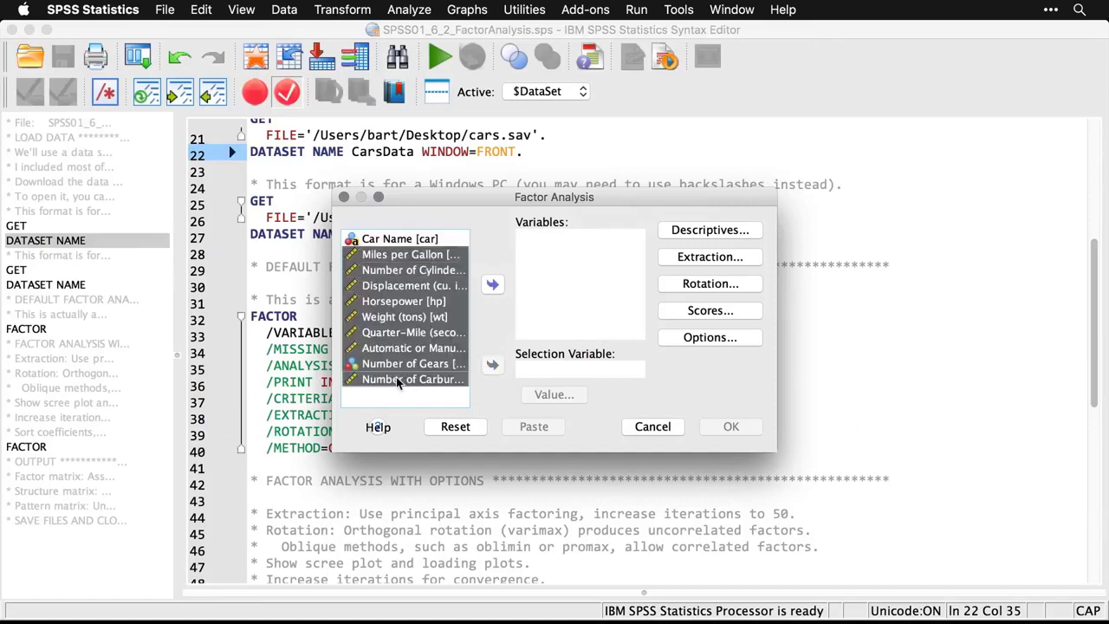
pyautogui.click(490, 288)
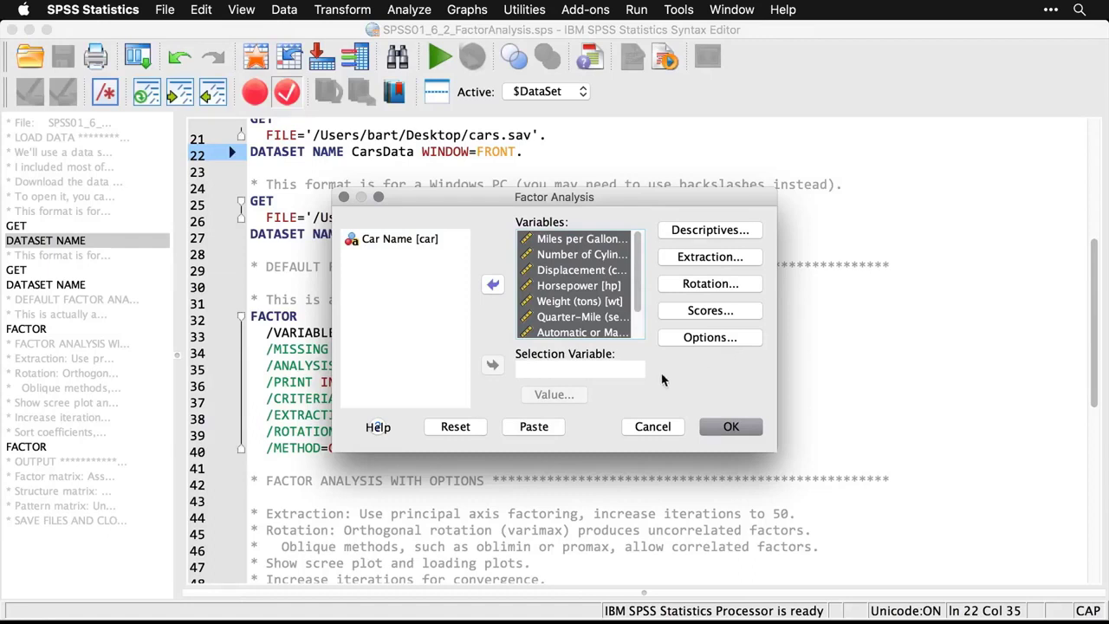
pyautogui.click(730, 427)
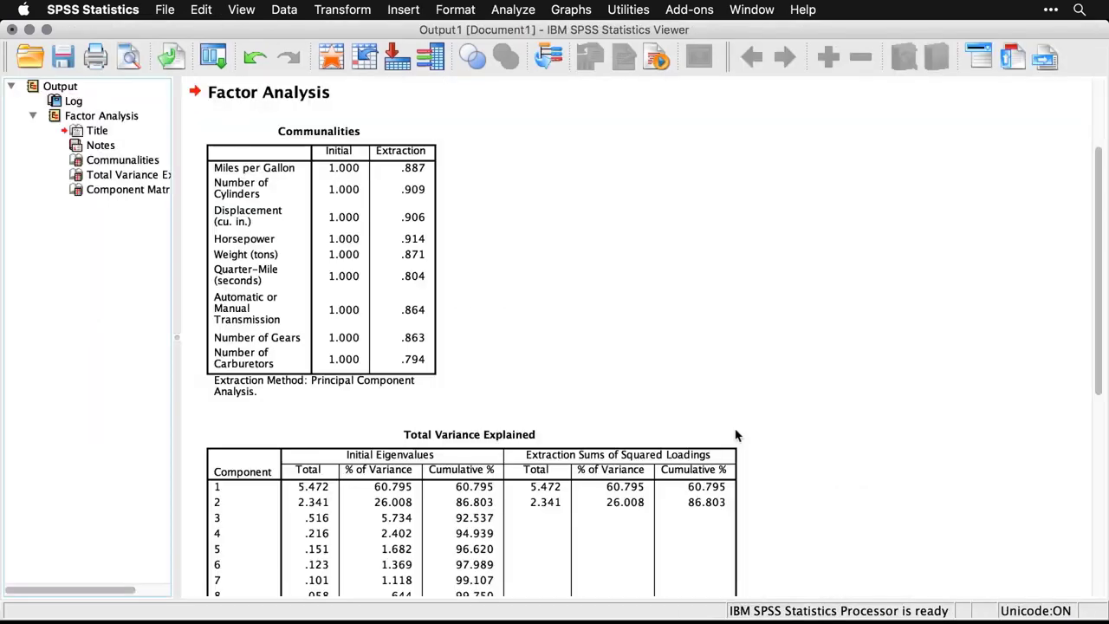
# Examine the FACTOR command log and the Communalities table in the factor analysis output.
pyautogui.scroll(4, 817, 344)
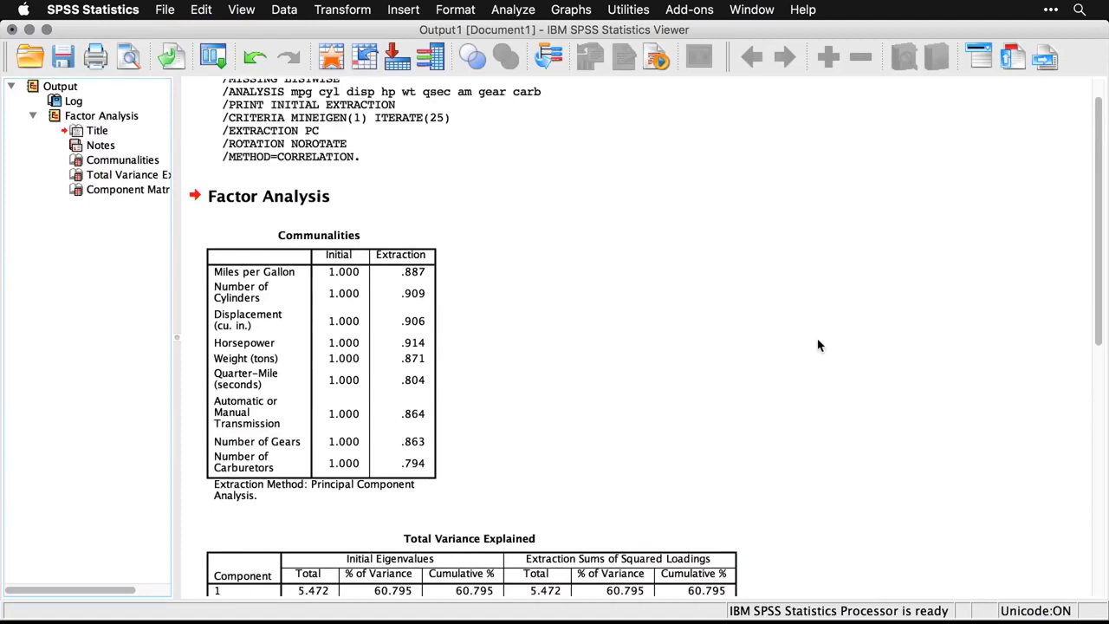
pyautogui.click(475, 144)
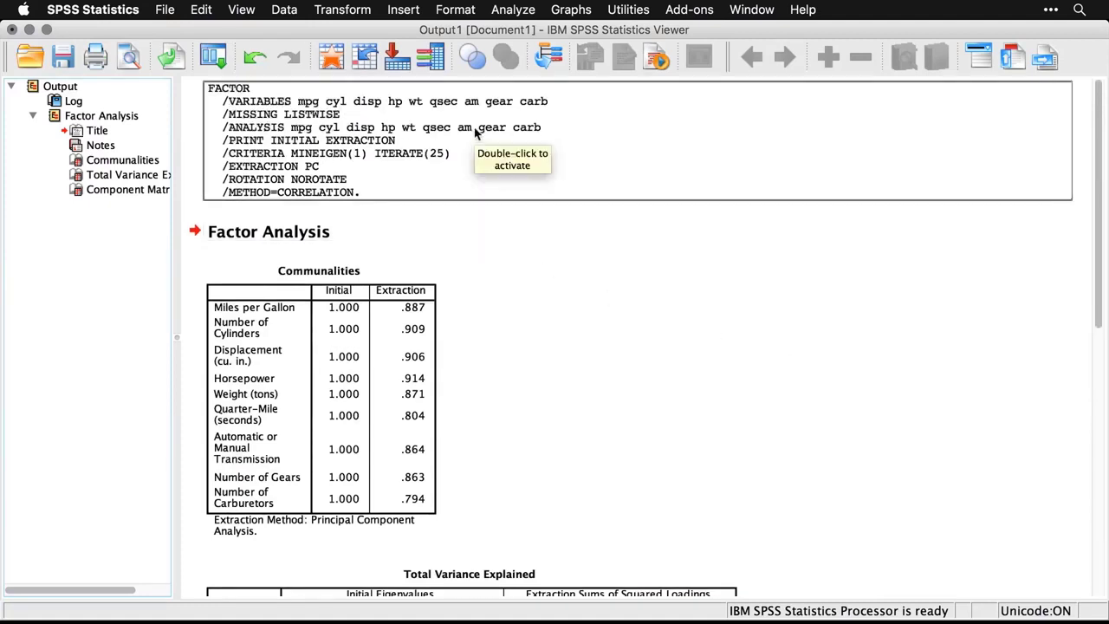
pyautogui.click(601, 325)
pyautogui.scroll(-2, 603, 325)
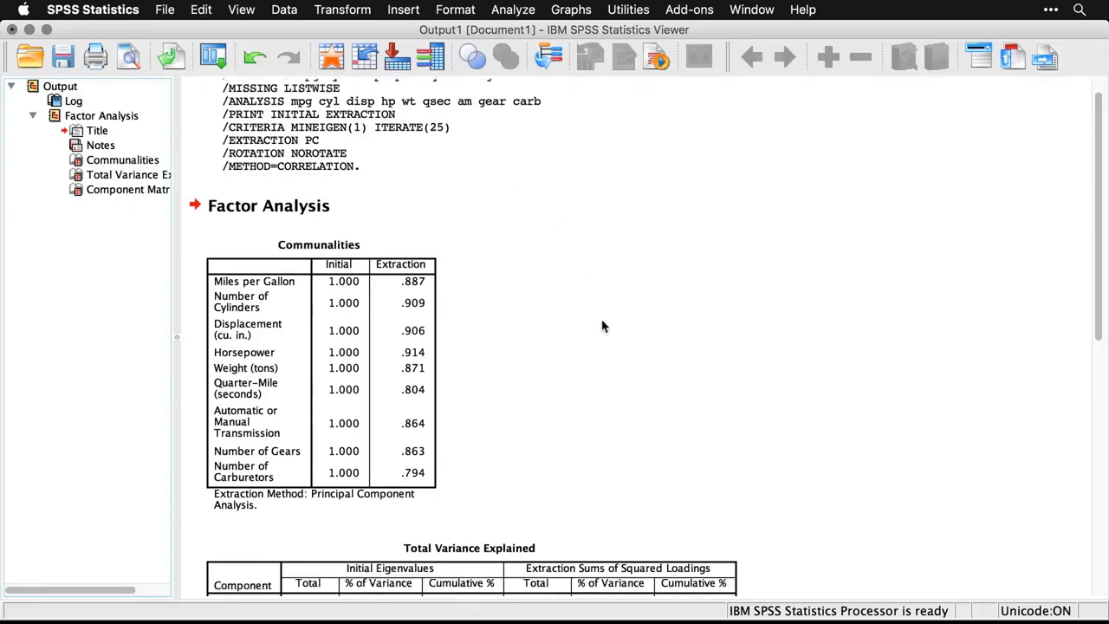
pyautogui.scroll(-1, 603, 325)
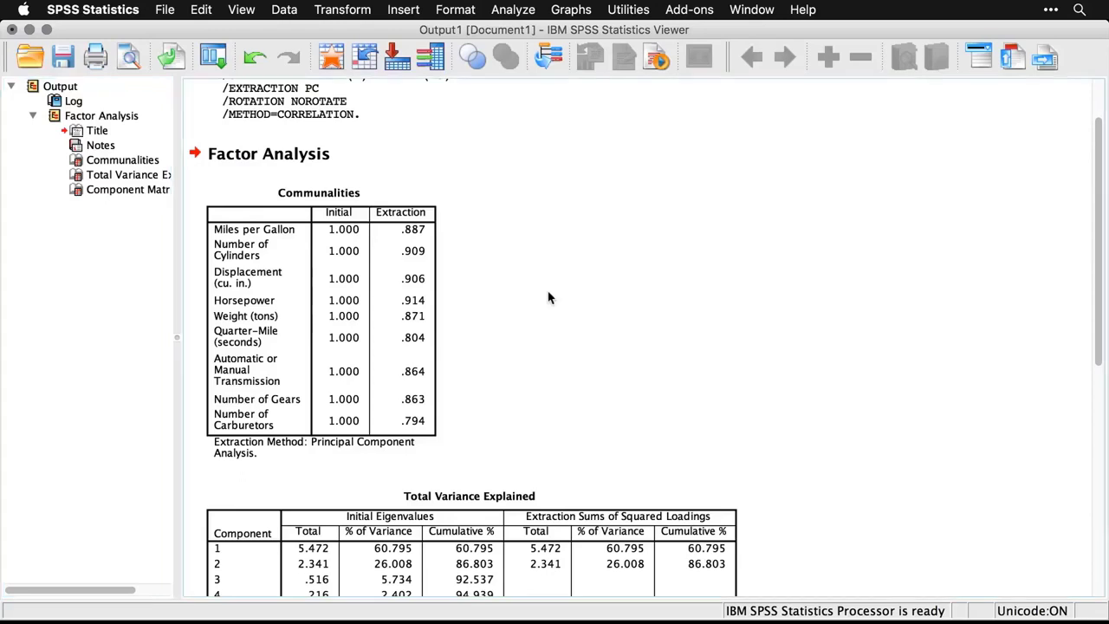
# Examine the Total Variance Explained table and the Component Matrix loadings in the factor analysis output.
pyautogui.scroll(-5, 547, 298)
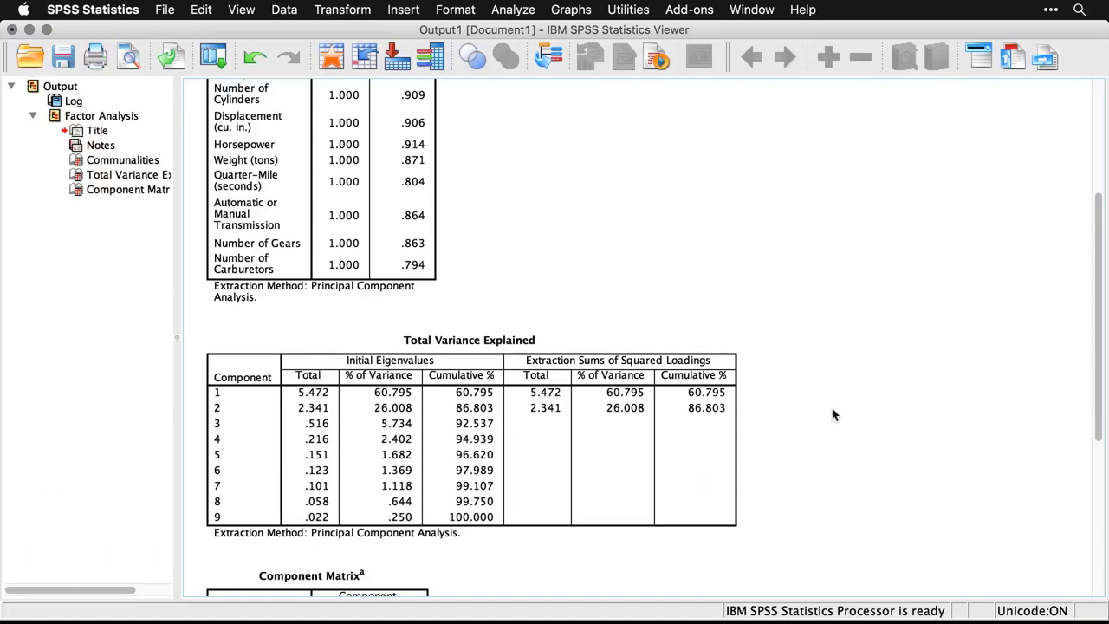
pyautogui.scroll(-2, 832, 415)
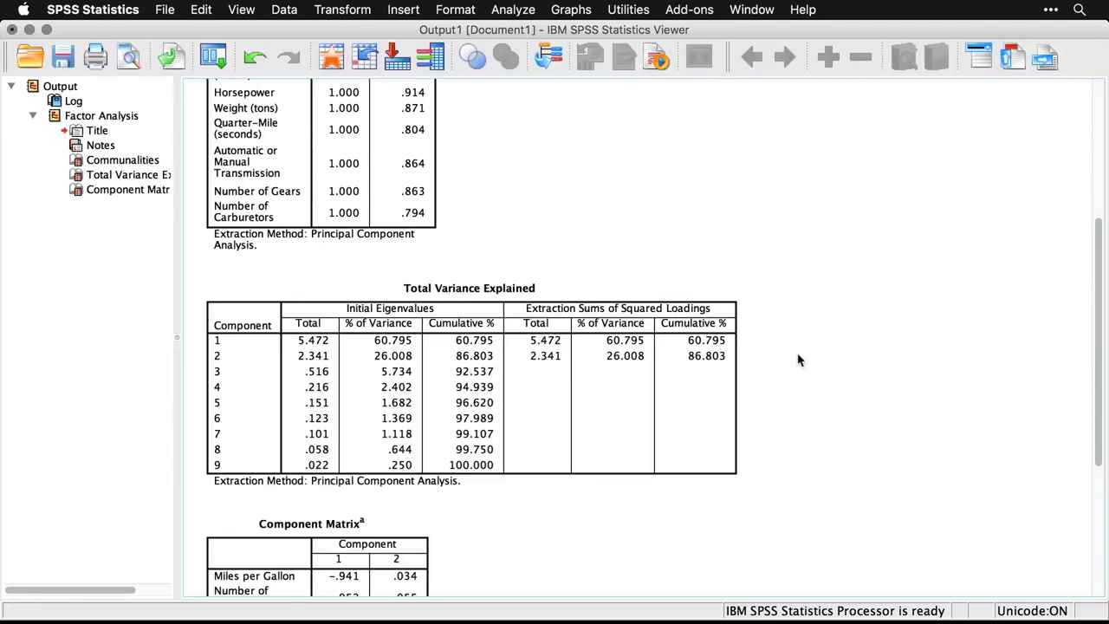
pyautogui.scroll(-5, 798, 360)
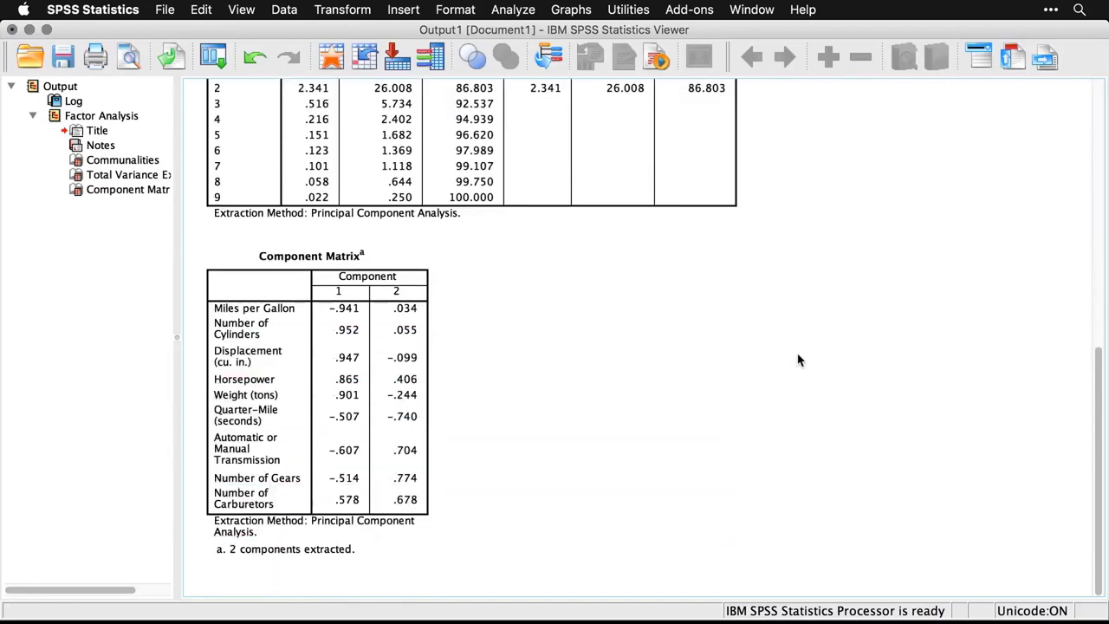
pyautogui.click(421, 357)
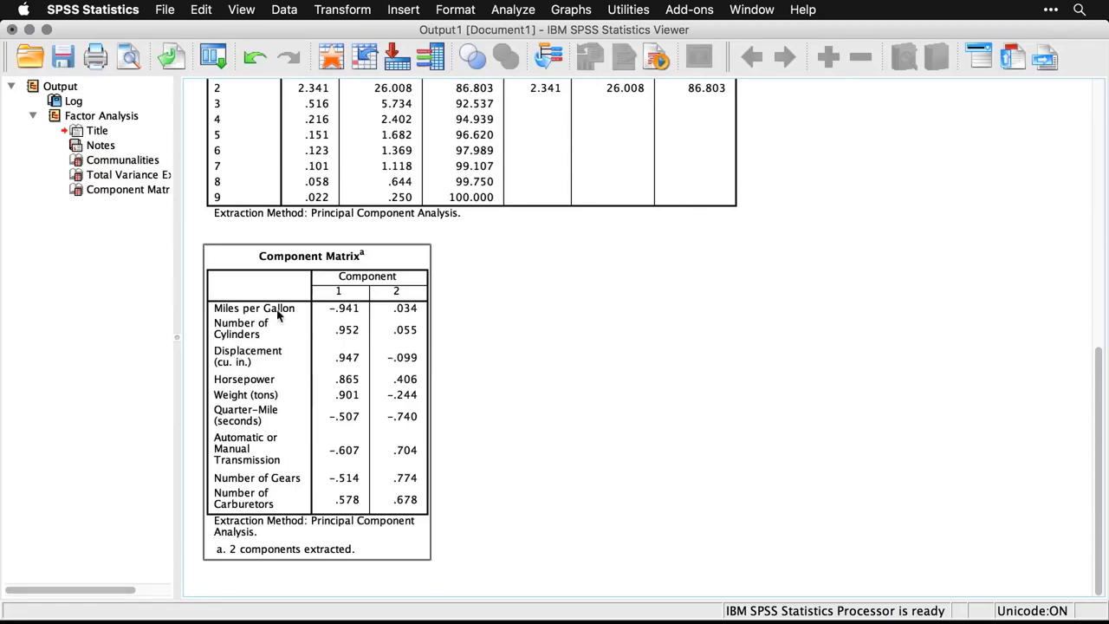
pyautogui.click(437, 323)
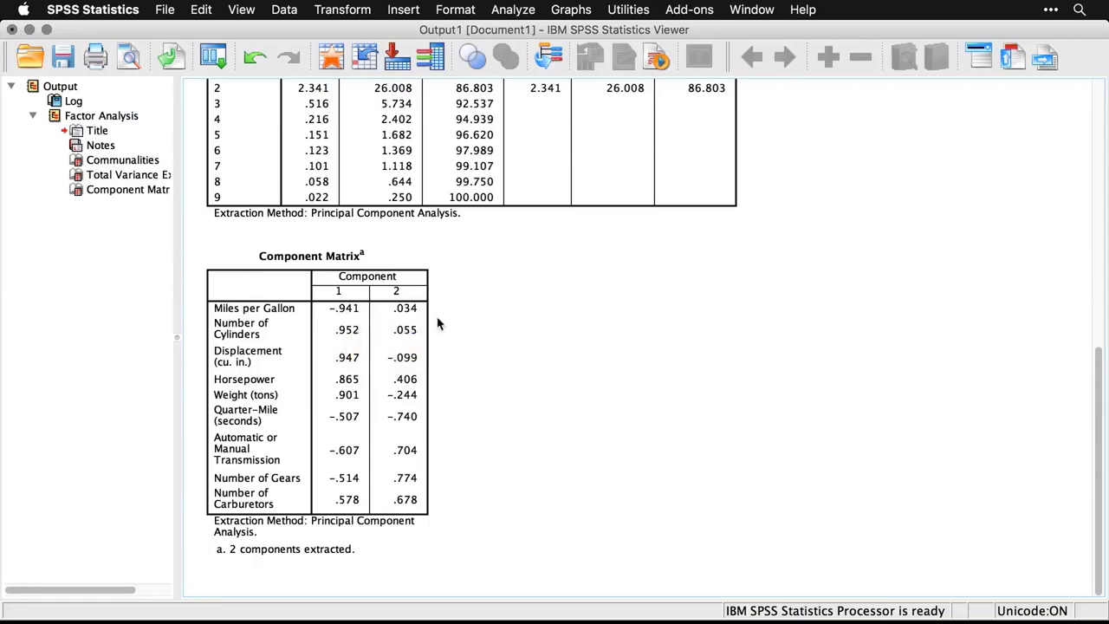
pyautogui.click(414, 529)
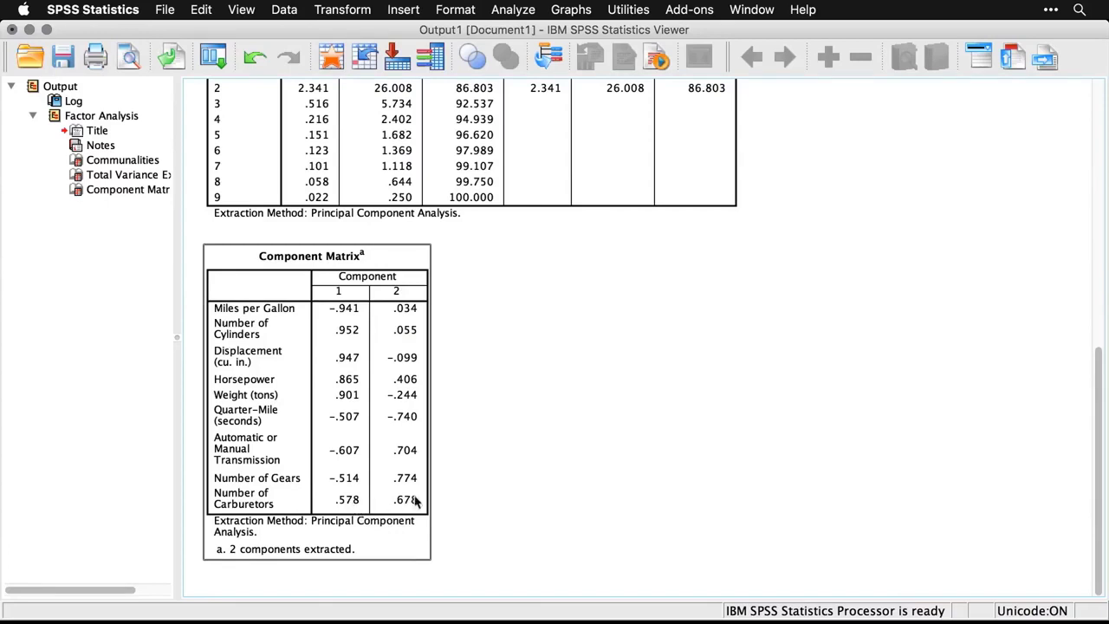
pyautogui.click(504, 490)
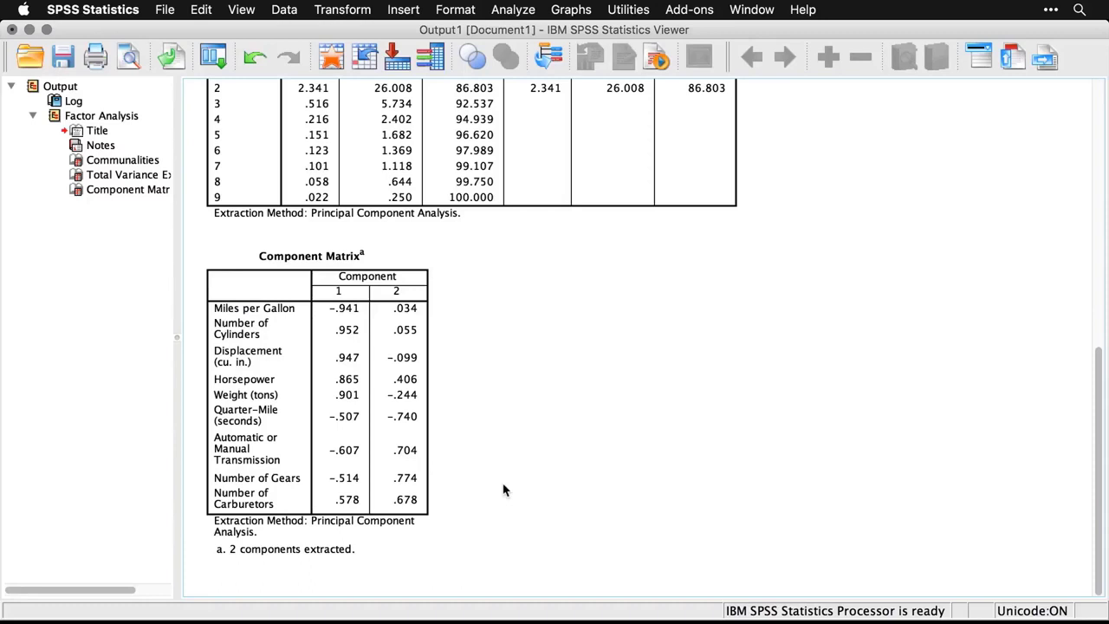
# Delete the log and all factor analysis results from the output document.
pyautogui.click(32, 88)
pyautogui.click(32, 88)
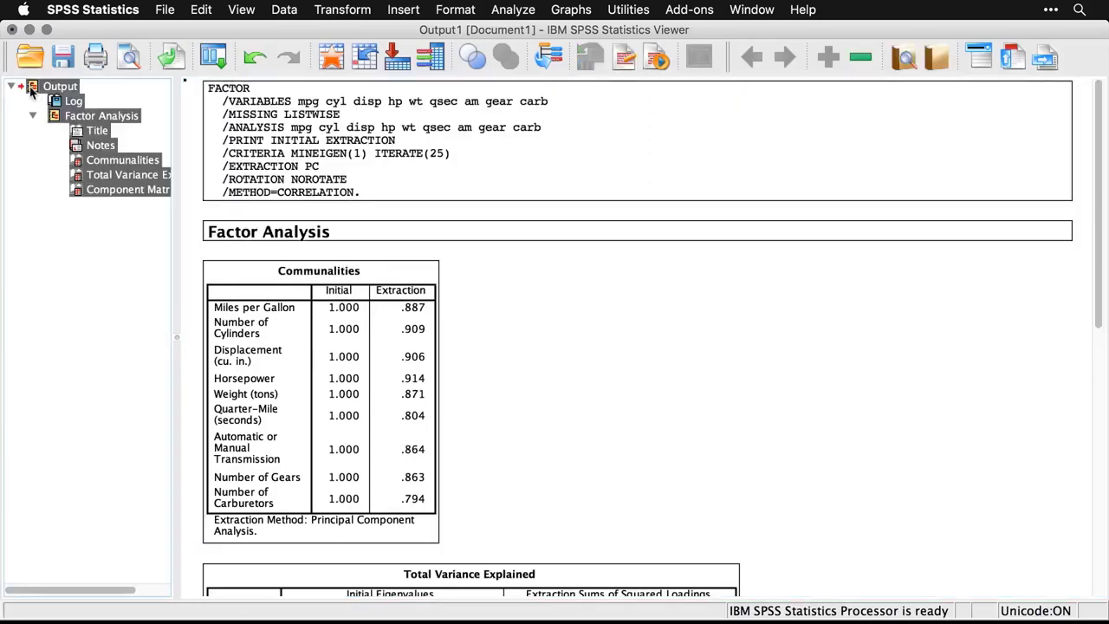
pyautogui.press('Delete')
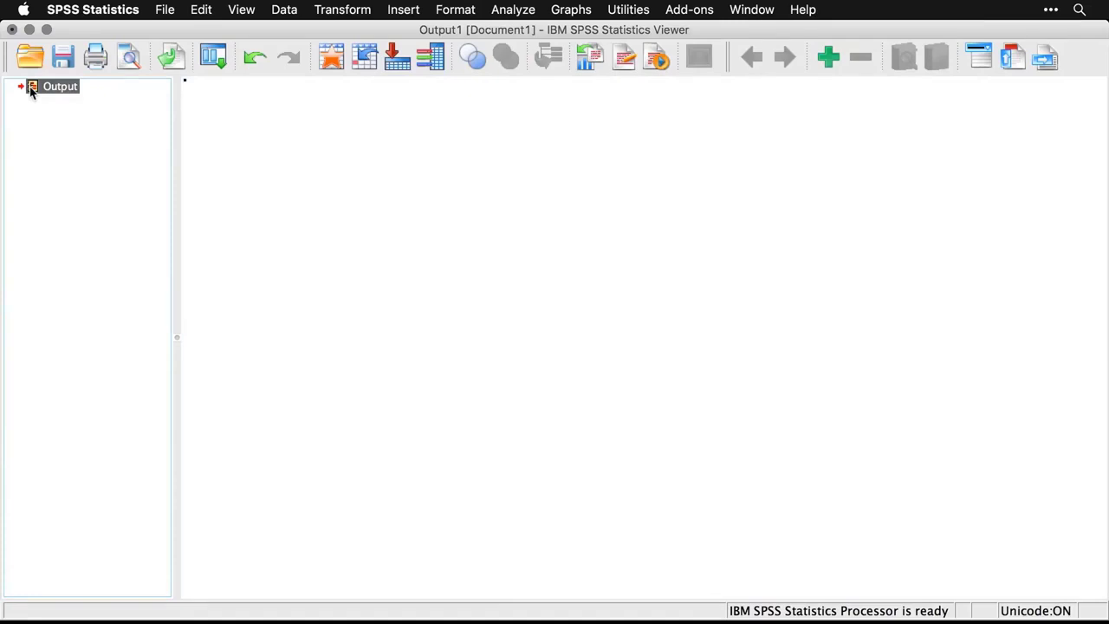
# Recall the Factor Analysis setup and turn off the initial solution in its descriptives.
pyautogui.click(213, 58)
pyautogui.click(233, 86)
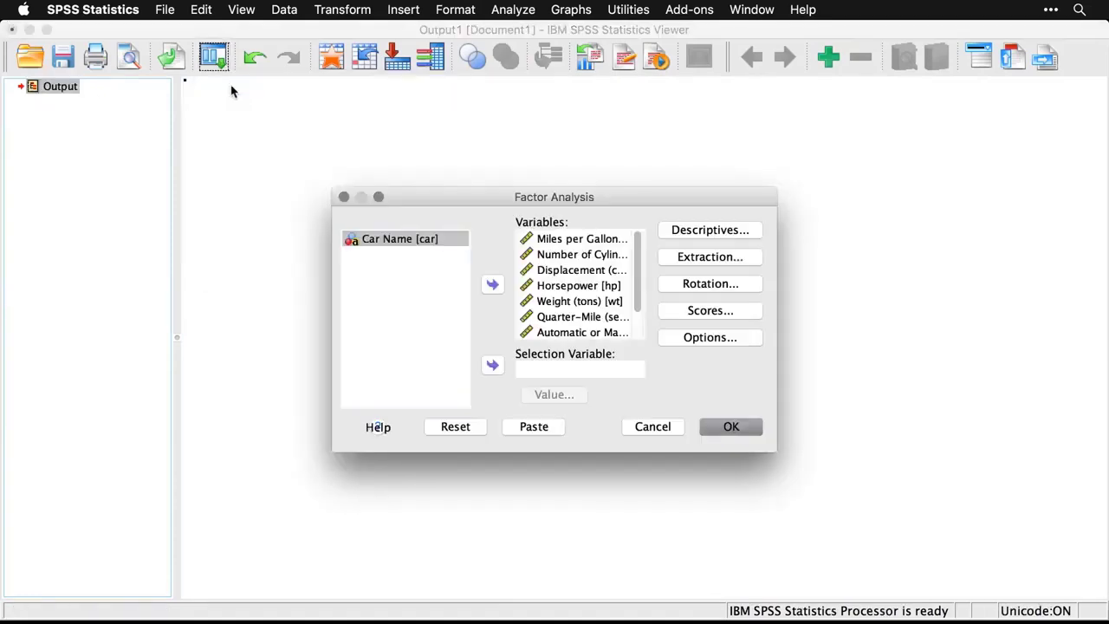
pyautogui.click(727, 230)
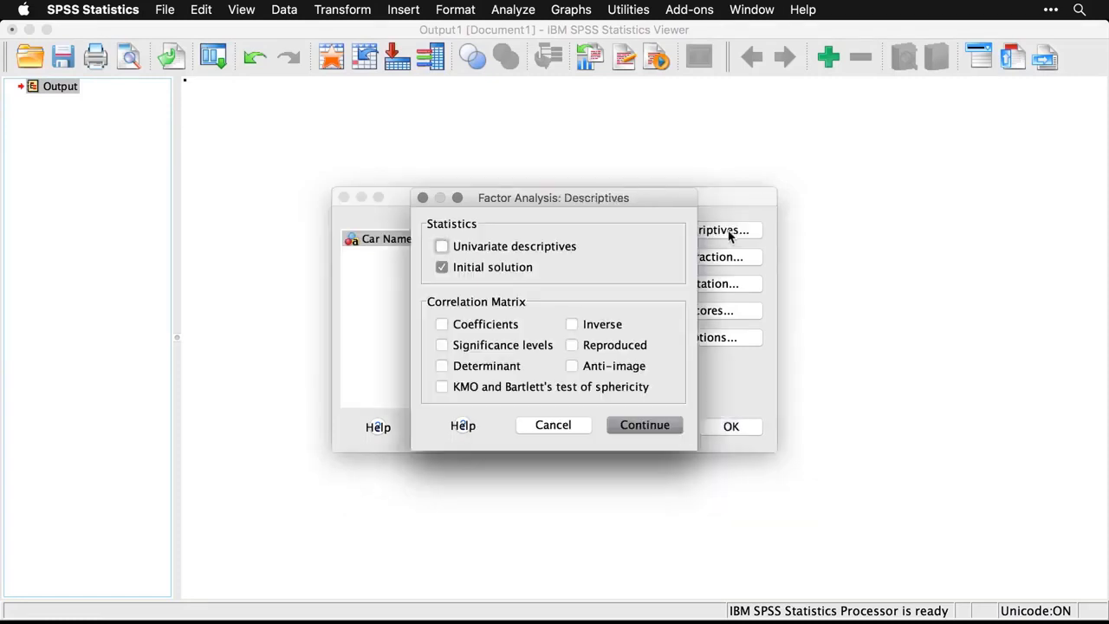
pyautogui.click(441, 268)
pyautogui.click(645, 425)
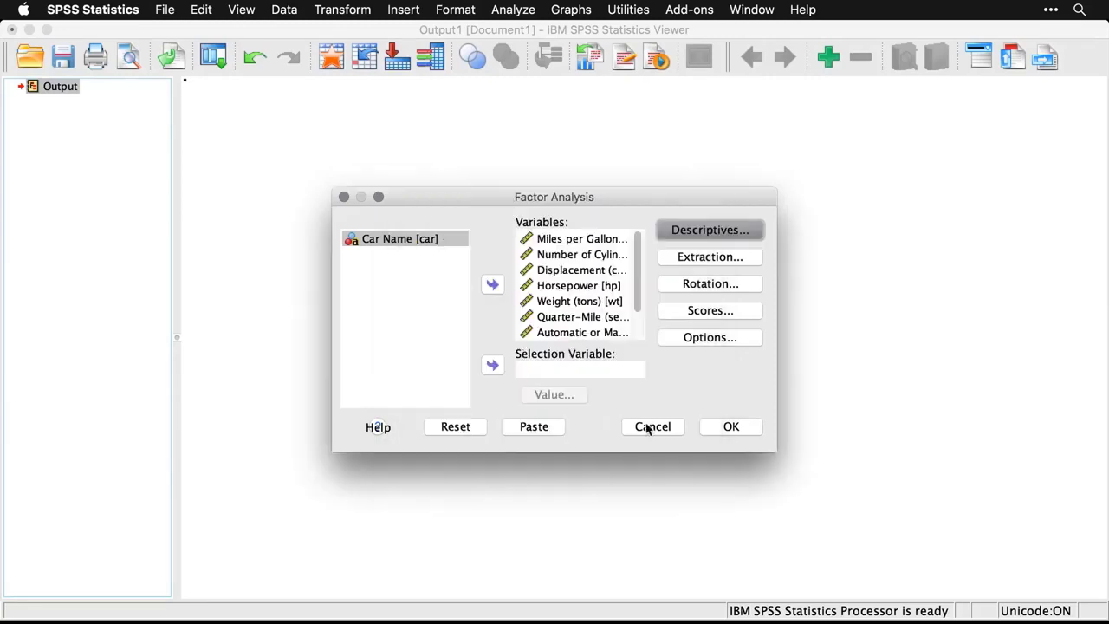
# Set extraction to Principal axis factoring with a scree plot, no unrotated factor solution and a maximum of 50 iterations.
pyautogui.click(714, 257)
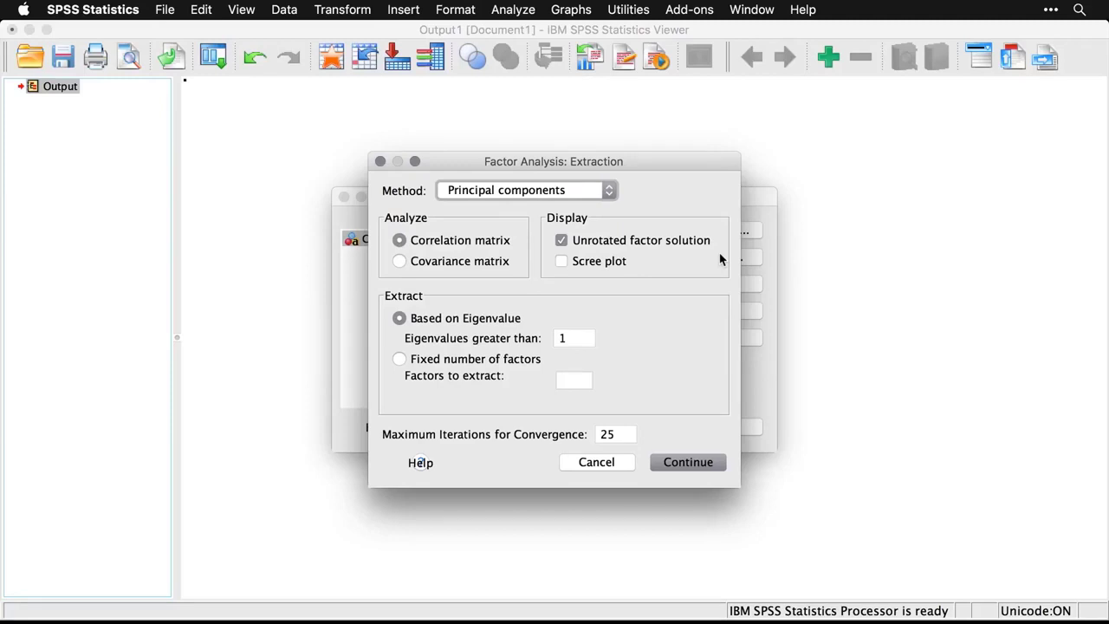
pyautogui.click(584, 191)
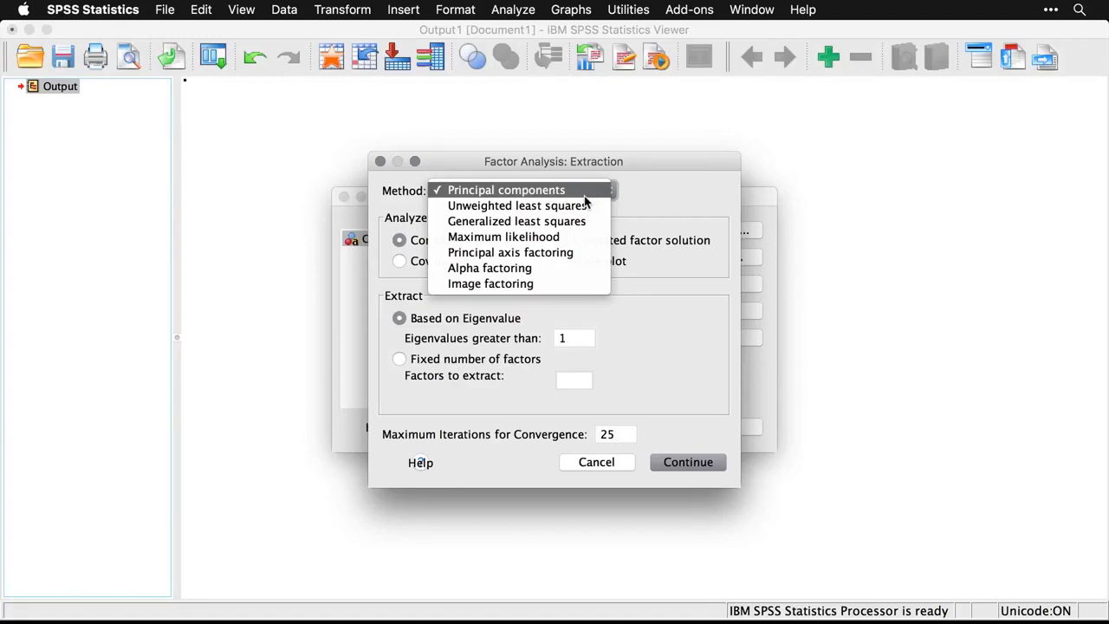
pyautogui.click(591, 252)
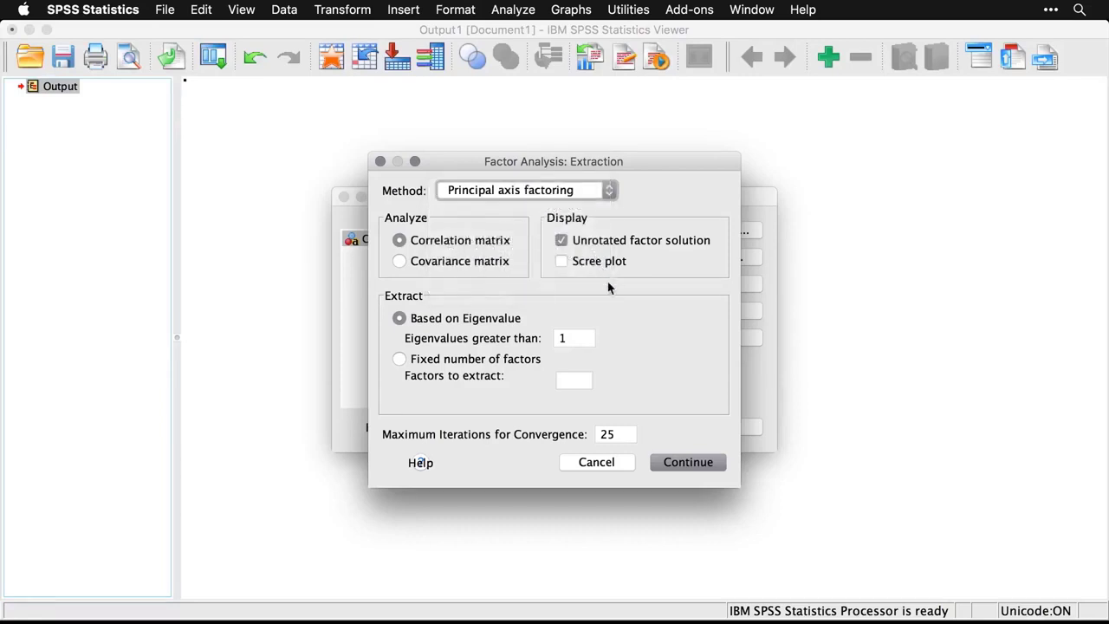
pyautogui.click(570, 250)
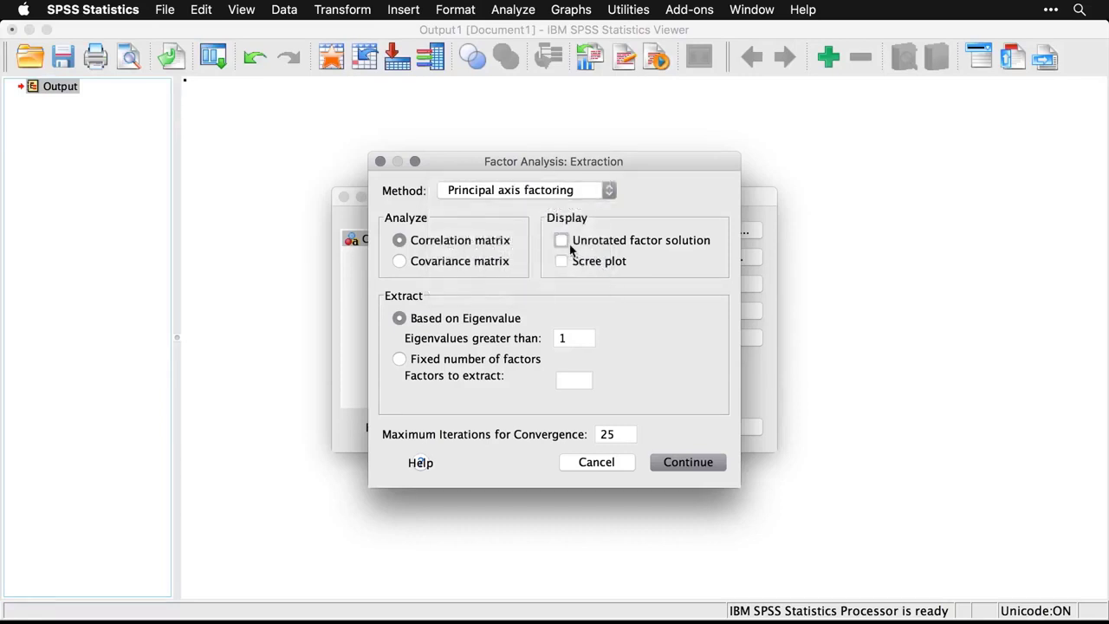
pyautogui.click(563, 265)
pyautogui.click(616, 434)
pyautogui.press('BackSpace')
pyautogui.press('BackSpace')
pyautogui.write('50')
pyautogui.click(712, 466)
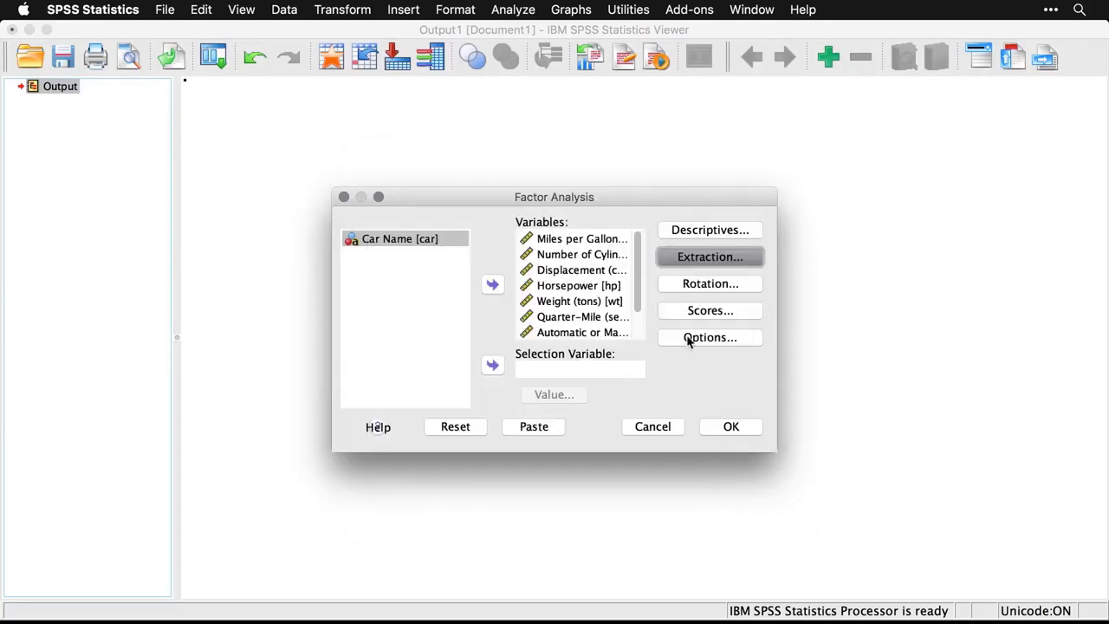
# Set the rotation to Direct Oblimin with loading plots, no rotated solution display and a maximum of 50 iterations.
pyautogui.click(742, 286)
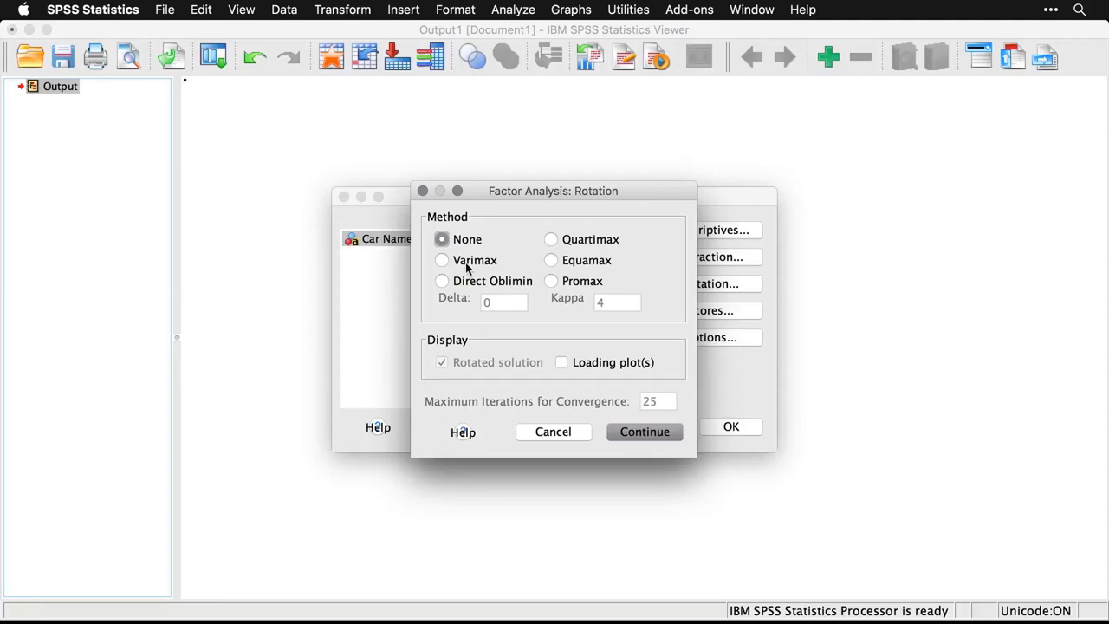
pyautogui.click(441, 282)
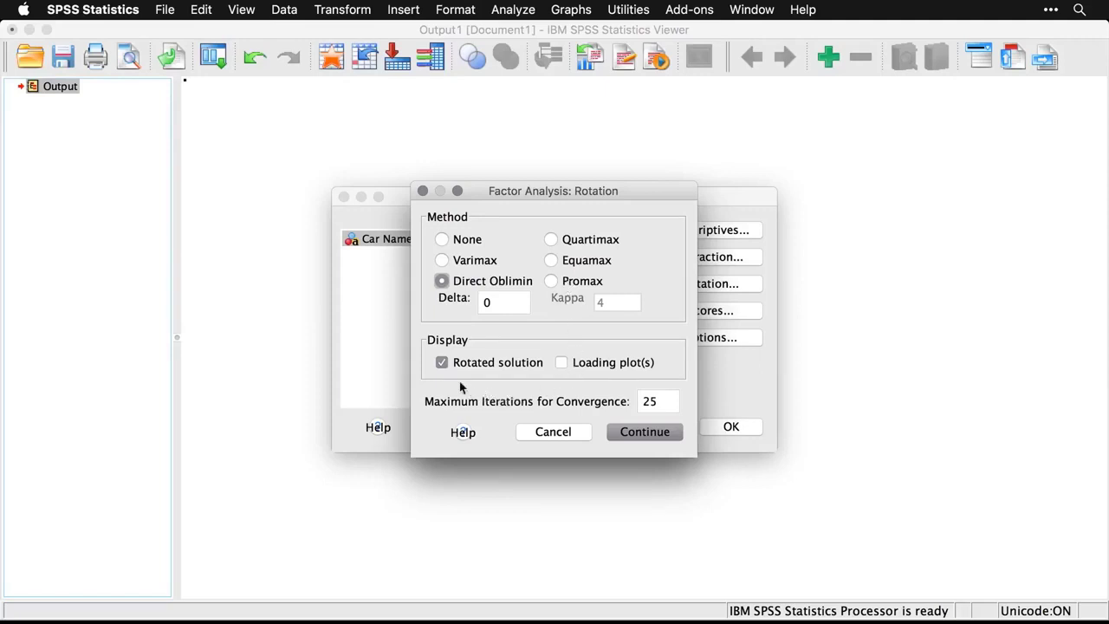
pyautogui.click(443, 364)
pyautogui.click(569, 365)
pyautogui.doubleClick(664, 401)
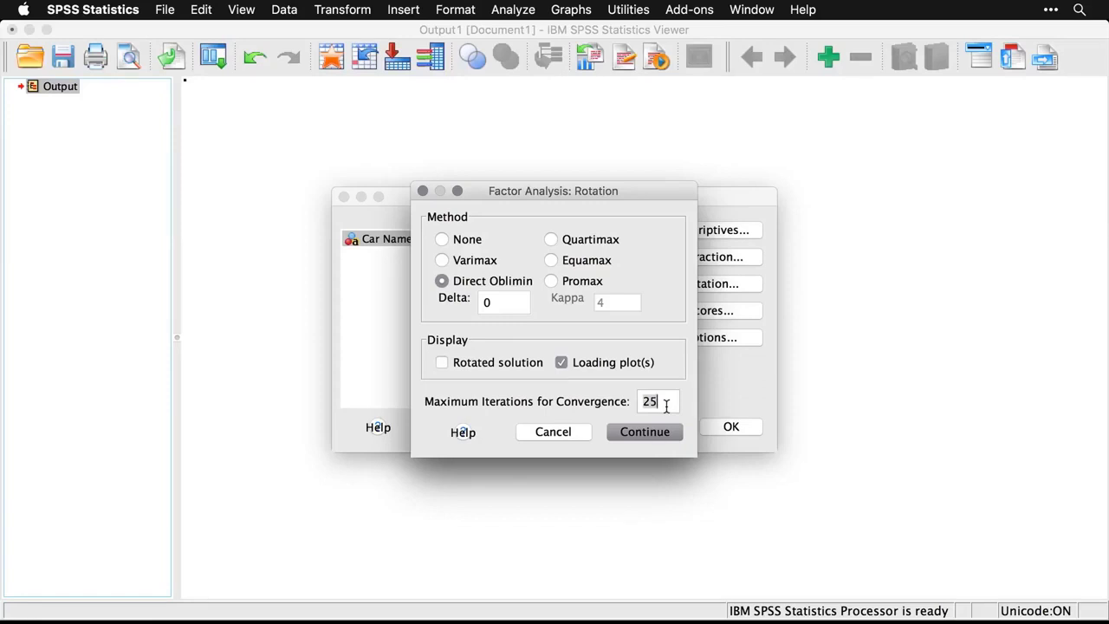
pyautogui.write('50')
pyautogui.click(654, 436)
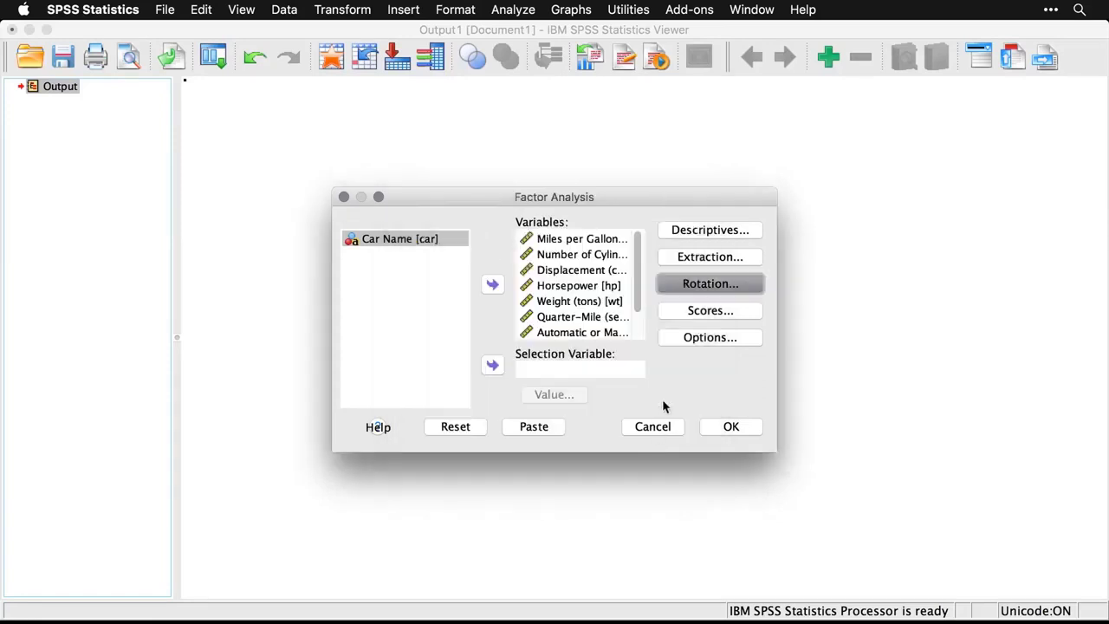
# Sort coefficients by size, suppress absolute values below .6, and run the factor analysis without saving factor scores.
pyautogui.click(734, 312)
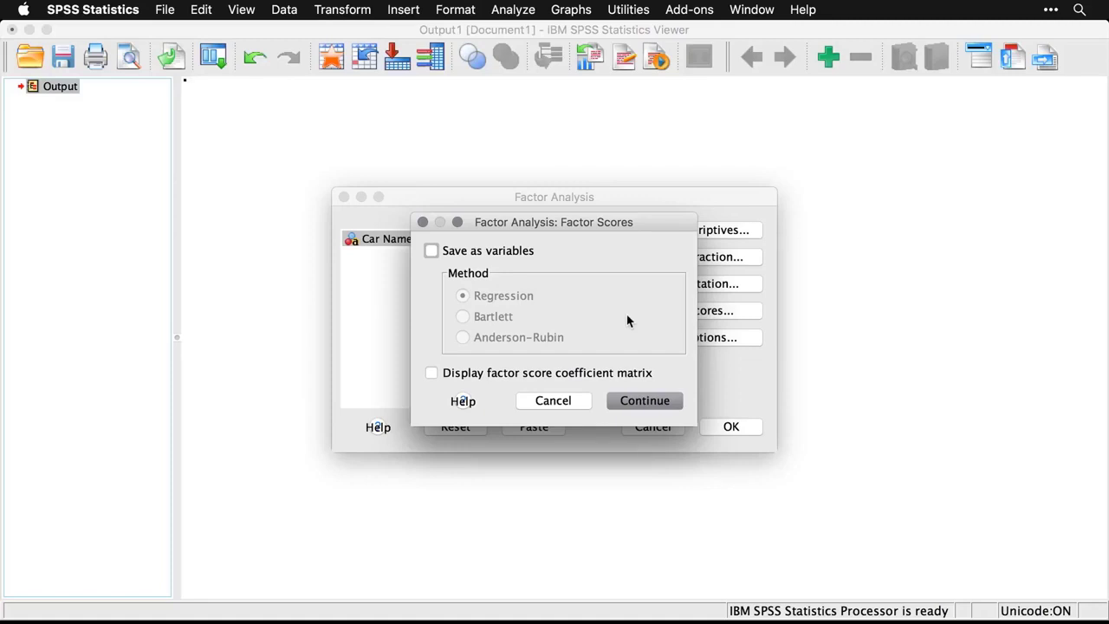
pyautogui.click(585, 403)
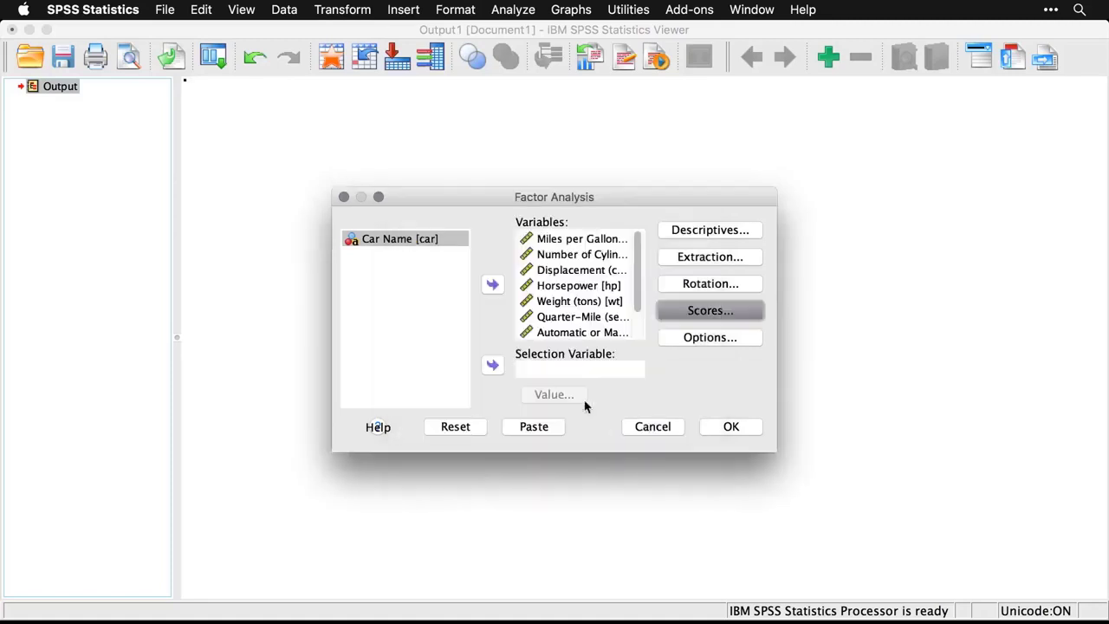
pyautogui.click(732, 343)
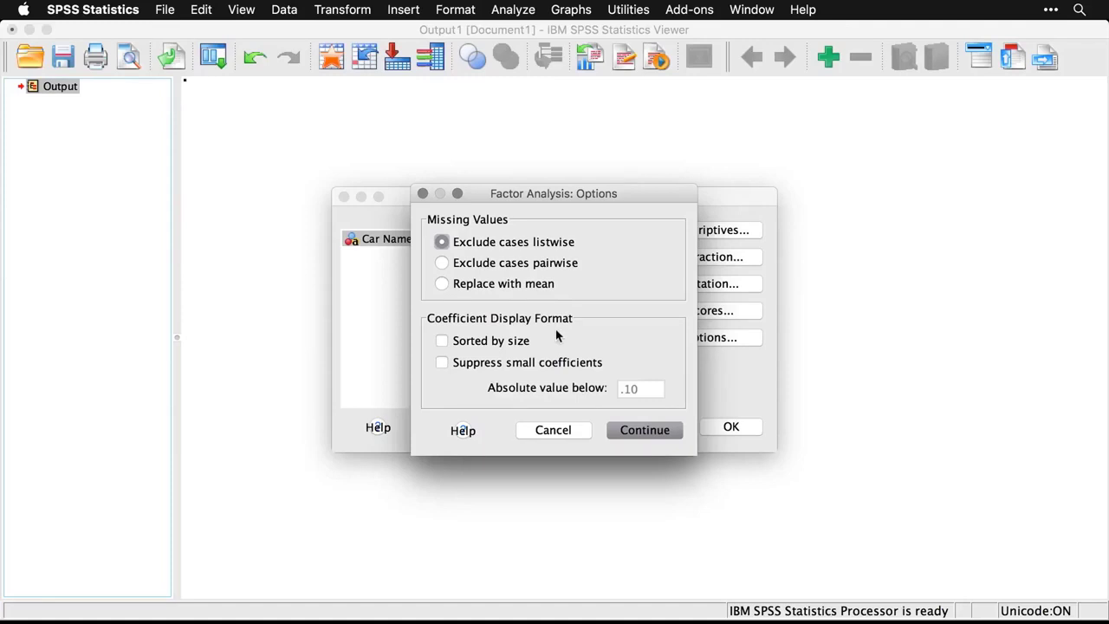
pyautogui.click(441, 340)
pyautogui.click(441, 363)
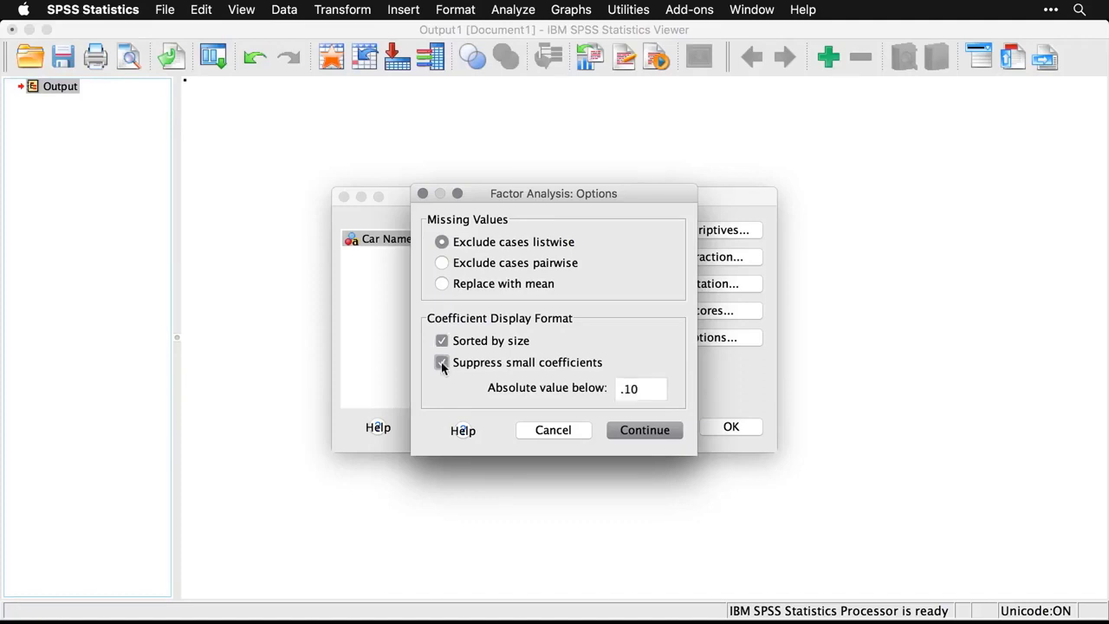
pyautogui.click(650, 388)
pyautogui.press('BackSpace')
pyautogui.press('BackSpace')
pyautogui.write('6')
pyautogui.click(649, 431)
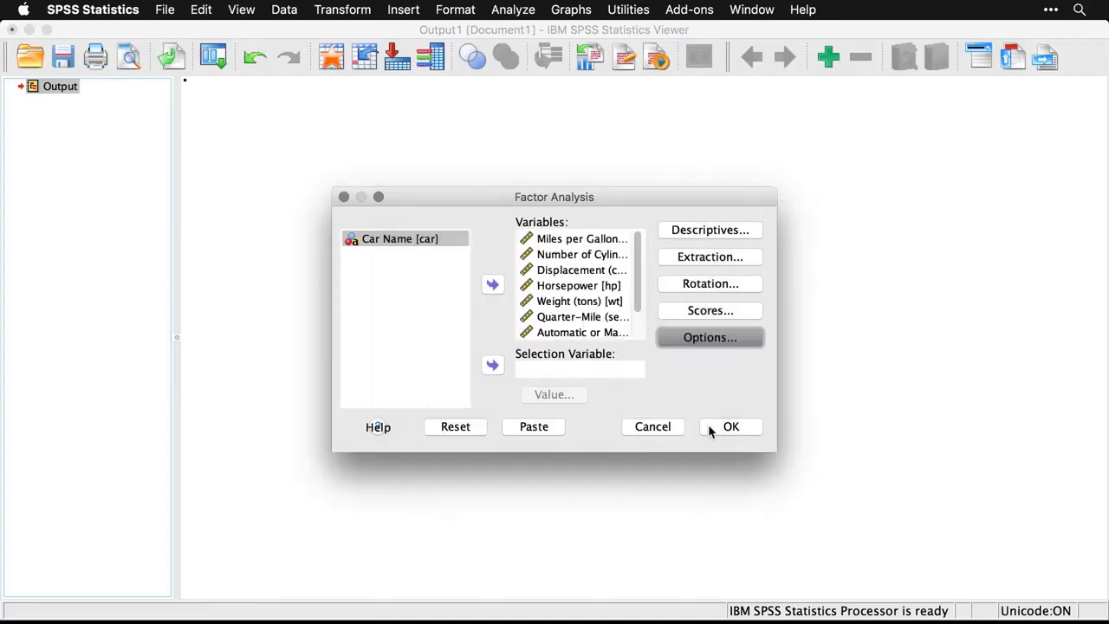
pyautogui.click(739, 429)
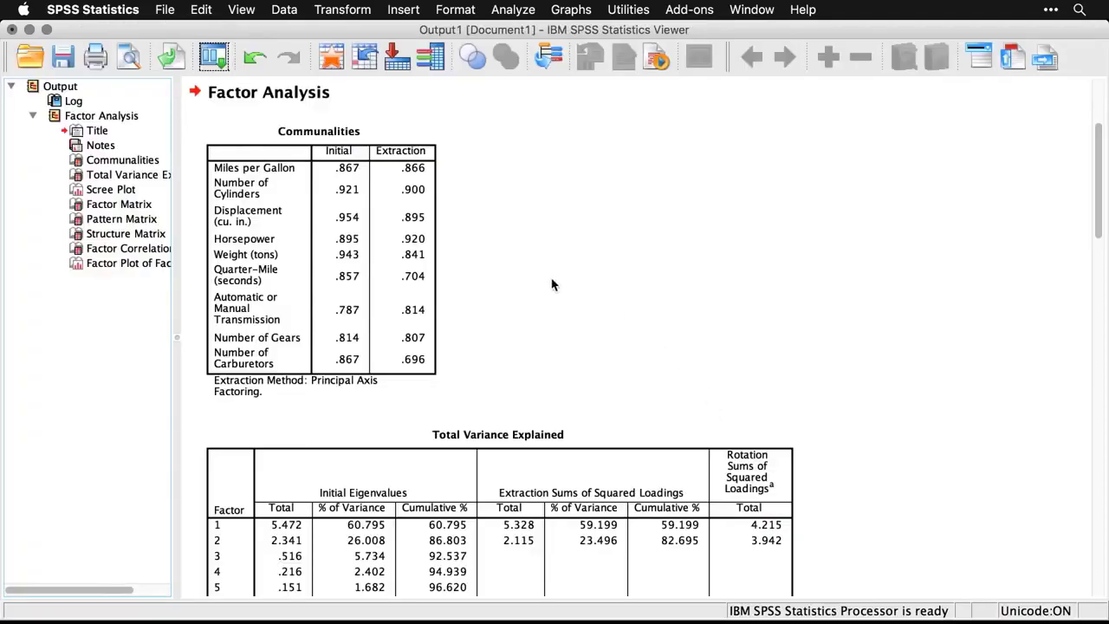
# Examine the new factor analysis output: communalities, total variance explained, scree plot, and the factor, pattern and structure matrices.
pyautogui.click(384, 197)
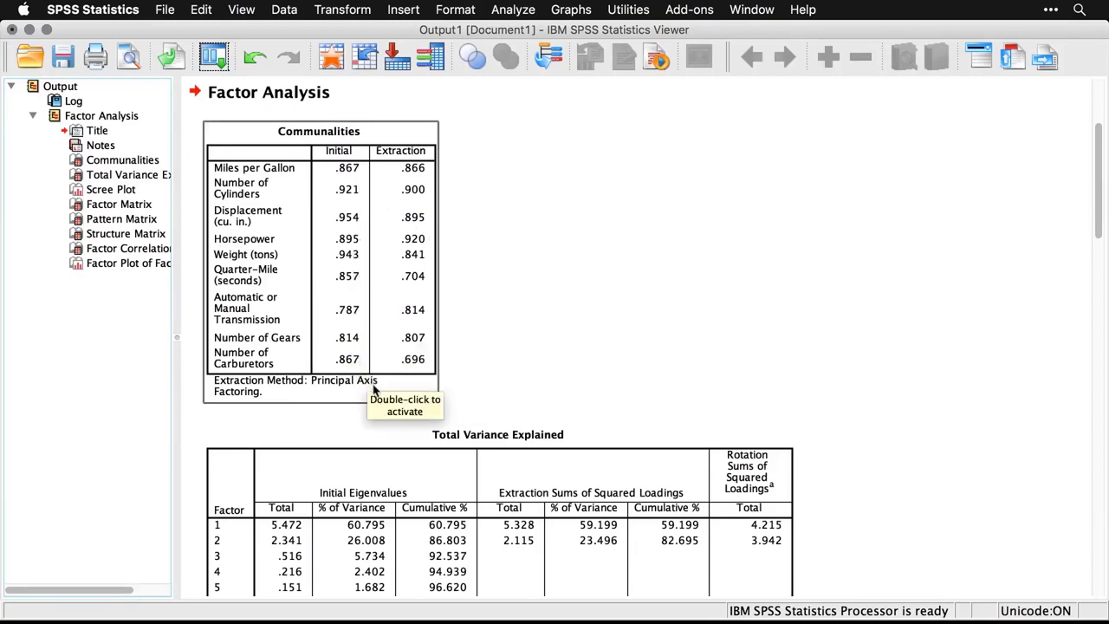
pyautogui.click(509, 397)
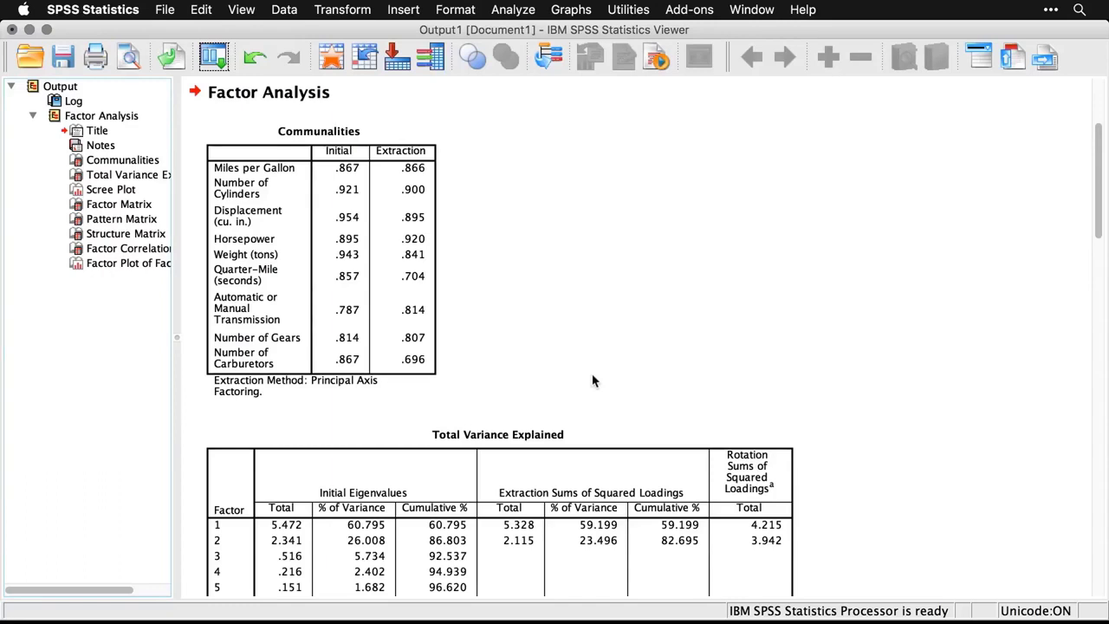
pyautogui.scroll(-5, 594, 381)
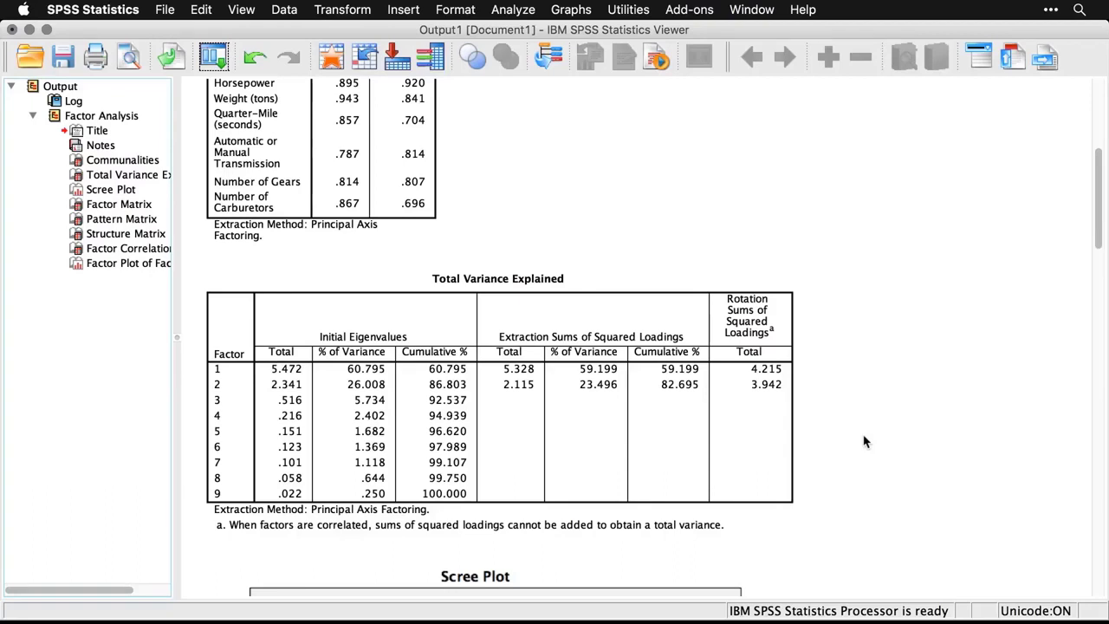
pyautogui.scroll(-10, 863, 442)
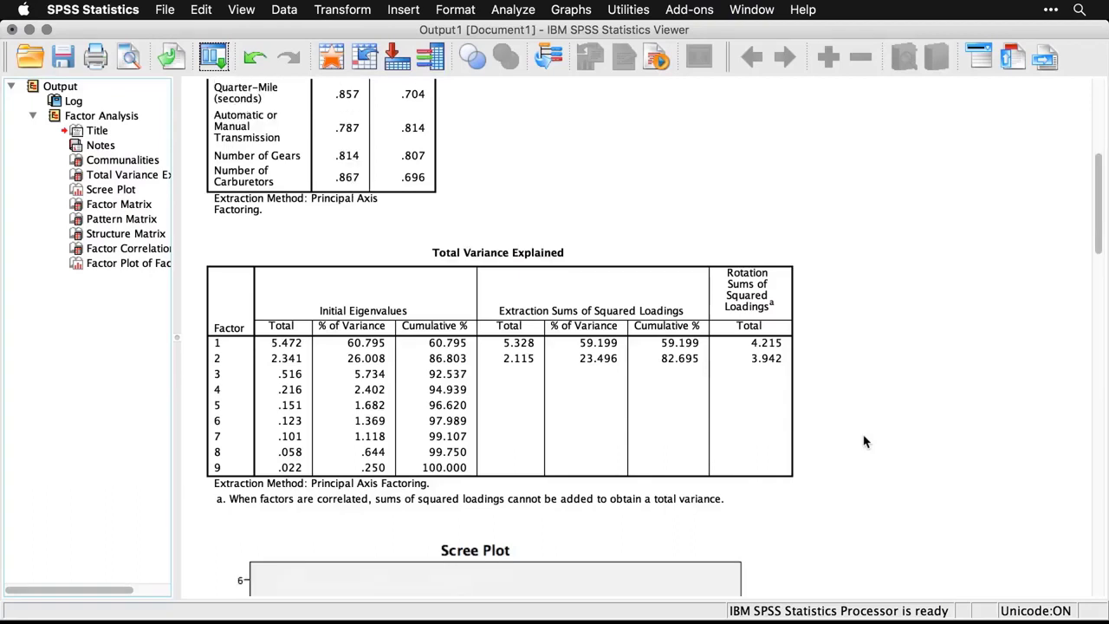
pyautogui.scroll(-5, 864, 441)
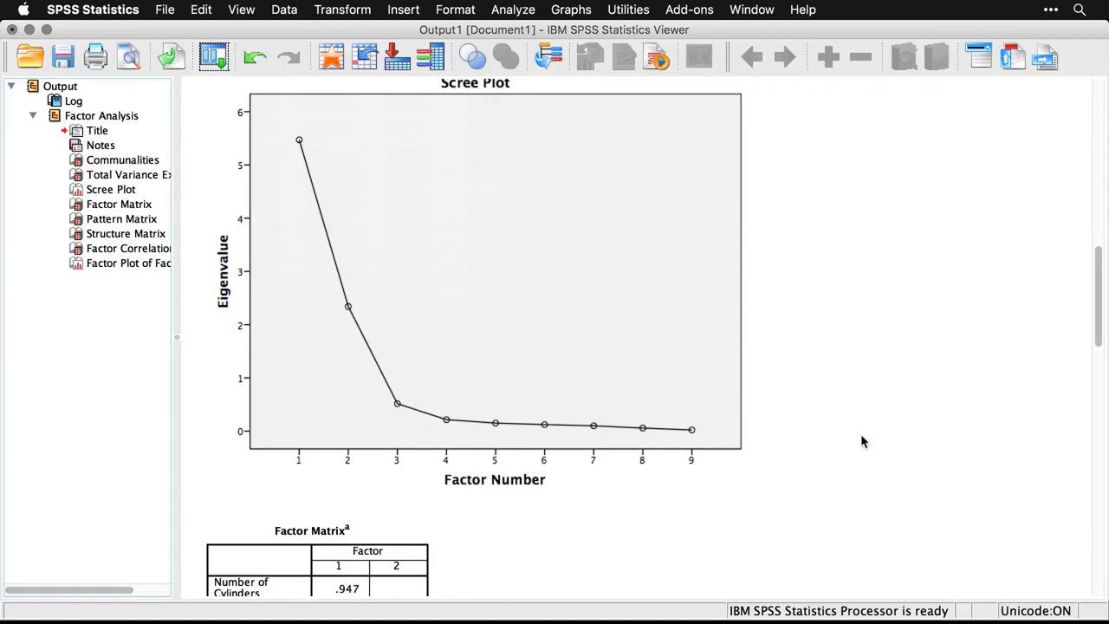
pyautogui.click(535, 417)
pyautogui.scroll(-5, 836, 396)
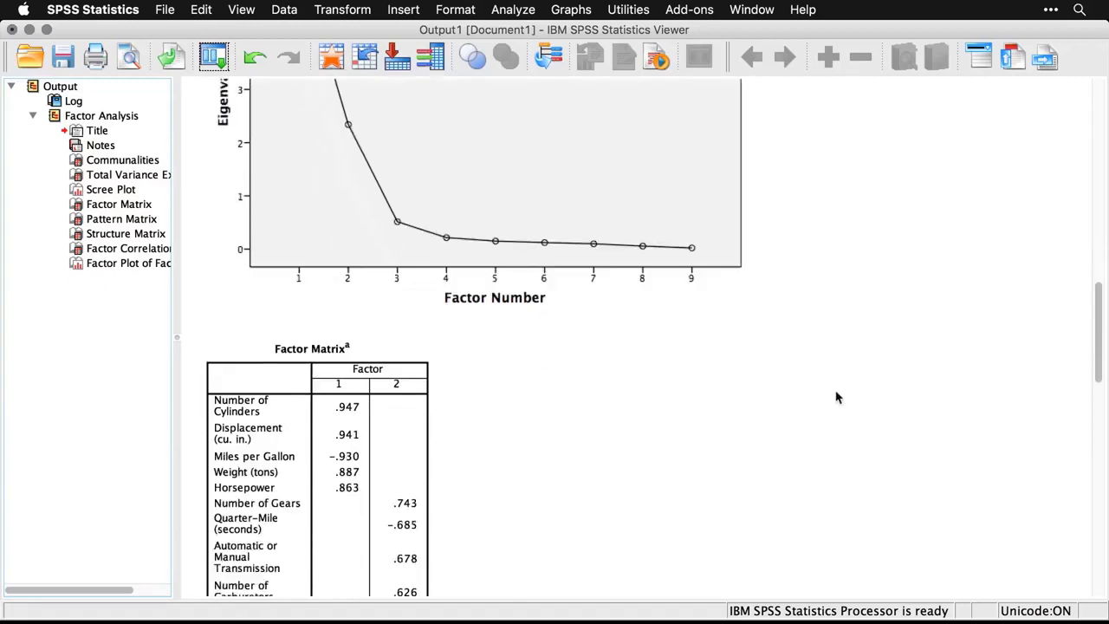
pyautogui.scroll(-7, 836, 397)
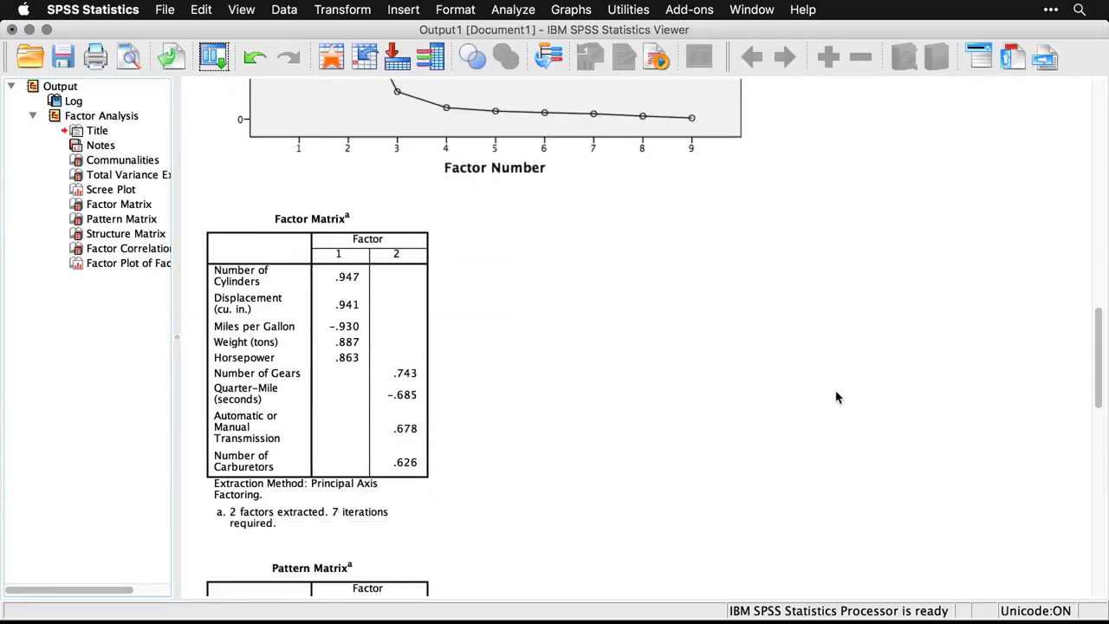
pyautogui.scroll(-8, 836, 397)
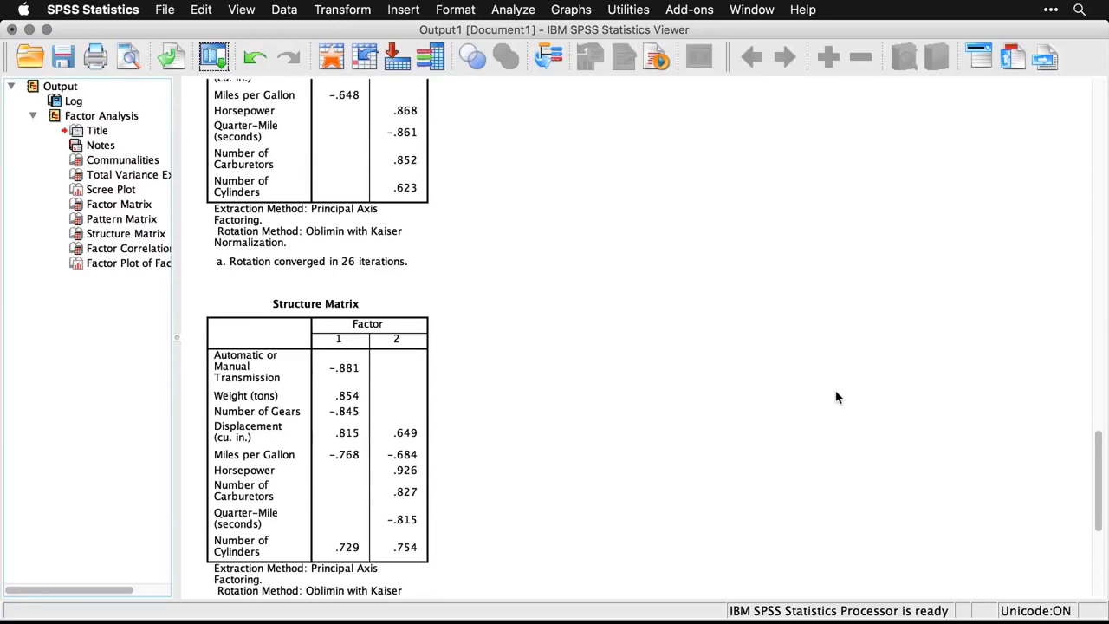
# Switch to the factor analysis syntax file and read the output notes on the factor, structure and pattern matrices.
pyautogui.press('super+grave')
pyautogui.scroll(-7, 835, 392)
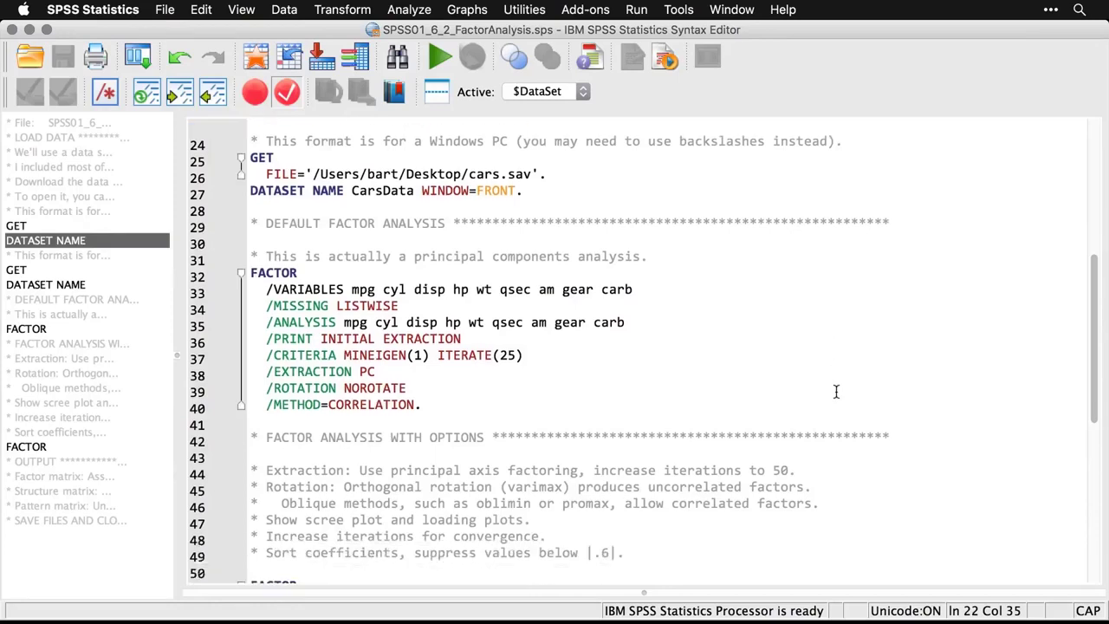
pyautogui.scroll(-3, 836, 392)
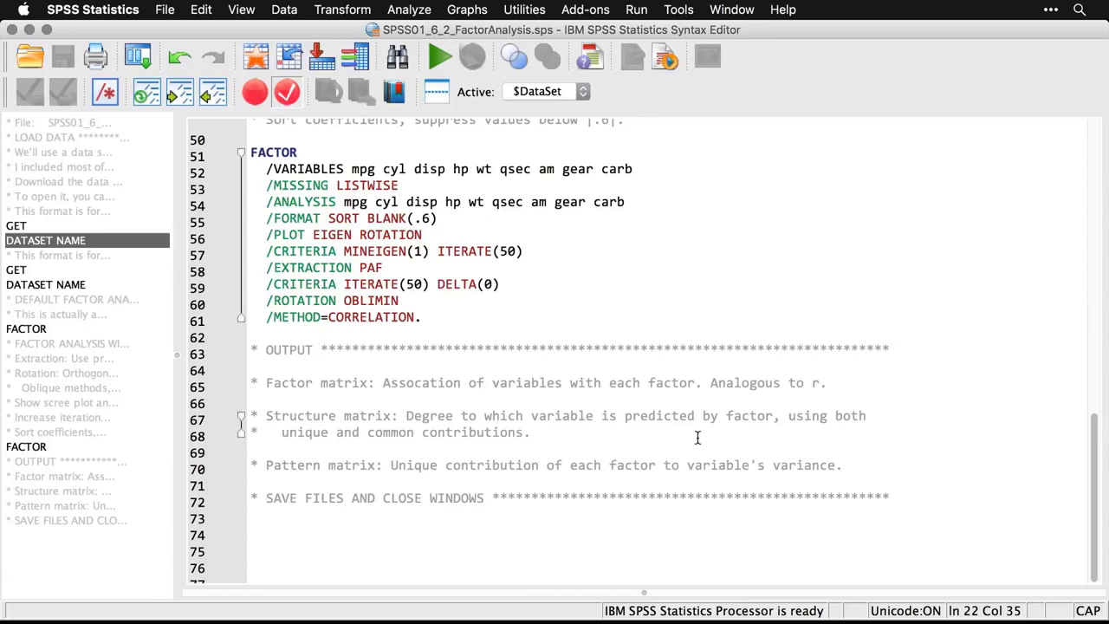
pyautogui.click(584, 416)
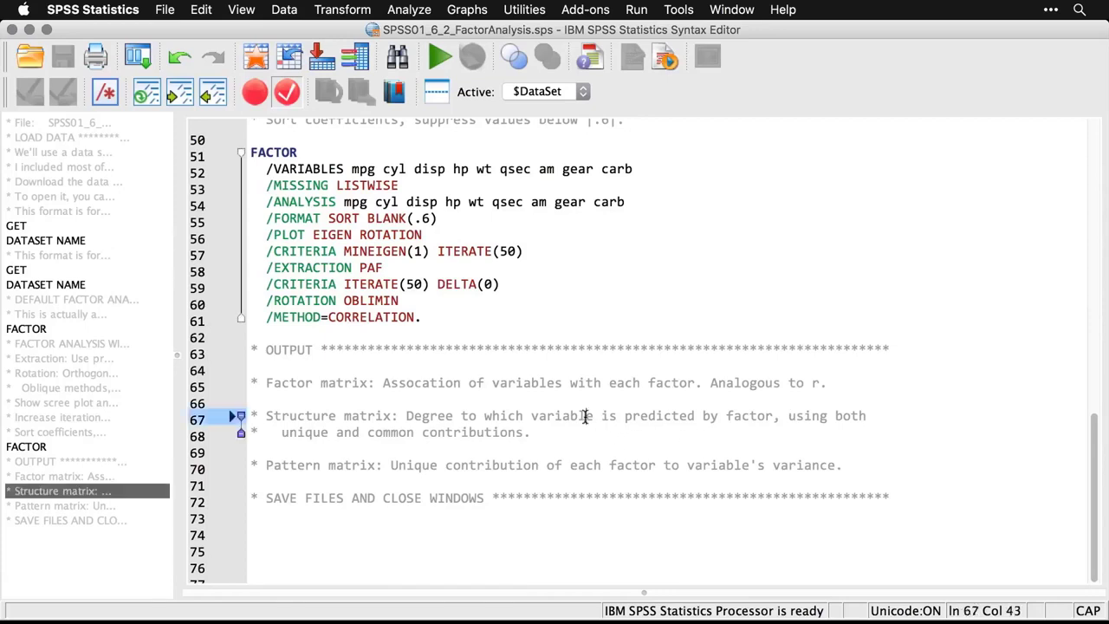
pyautogui.tripleClick(608, 416)
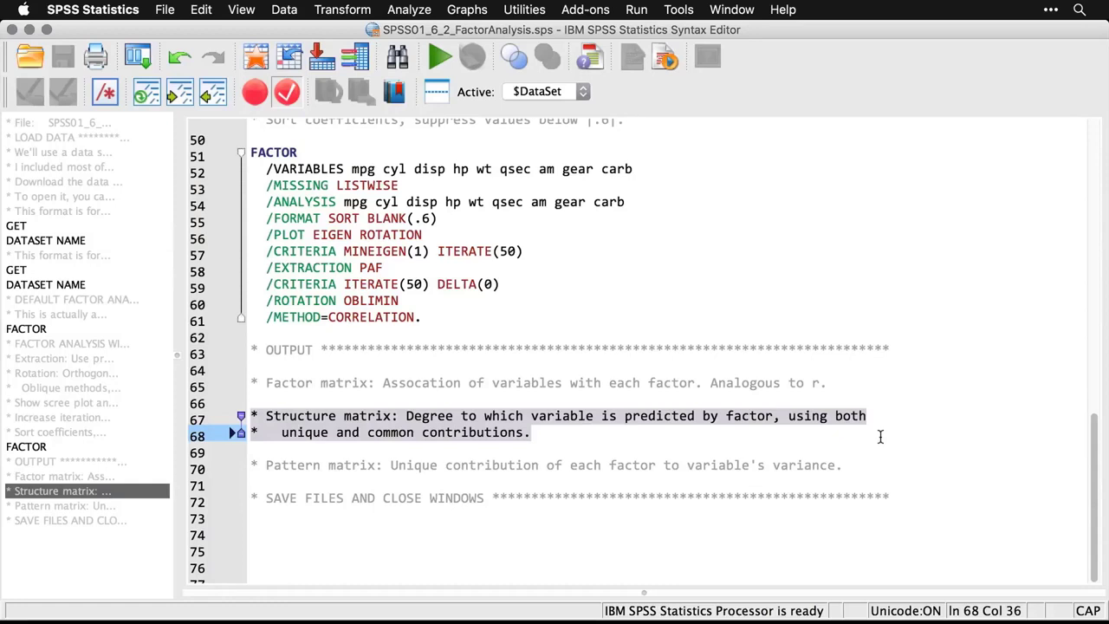
pyautogui.click(834, 465)
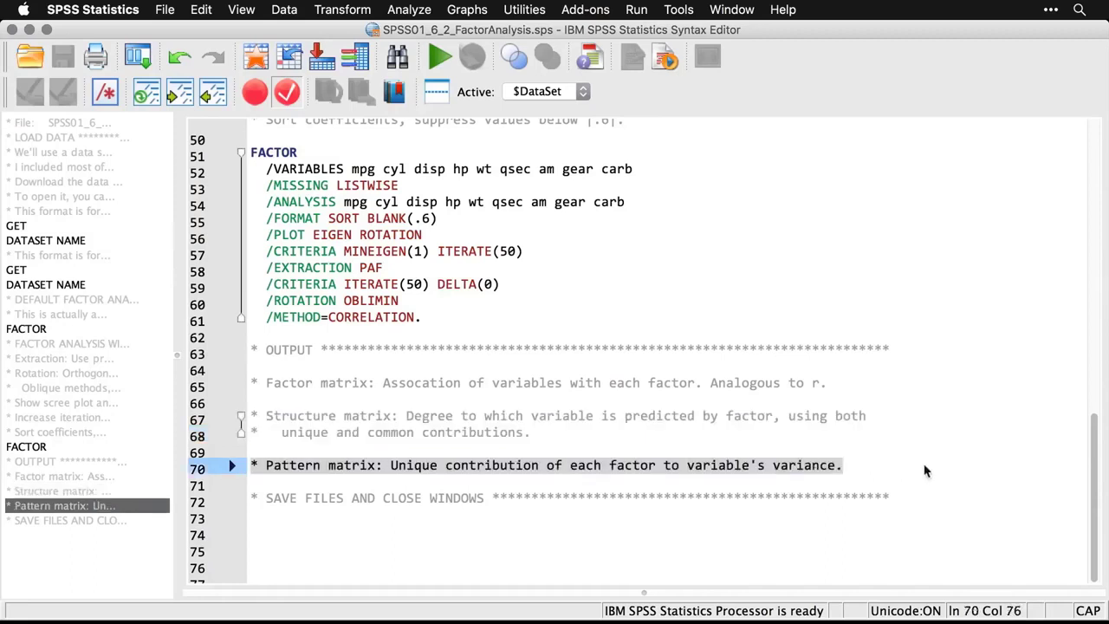
pyautogui.press('Down')
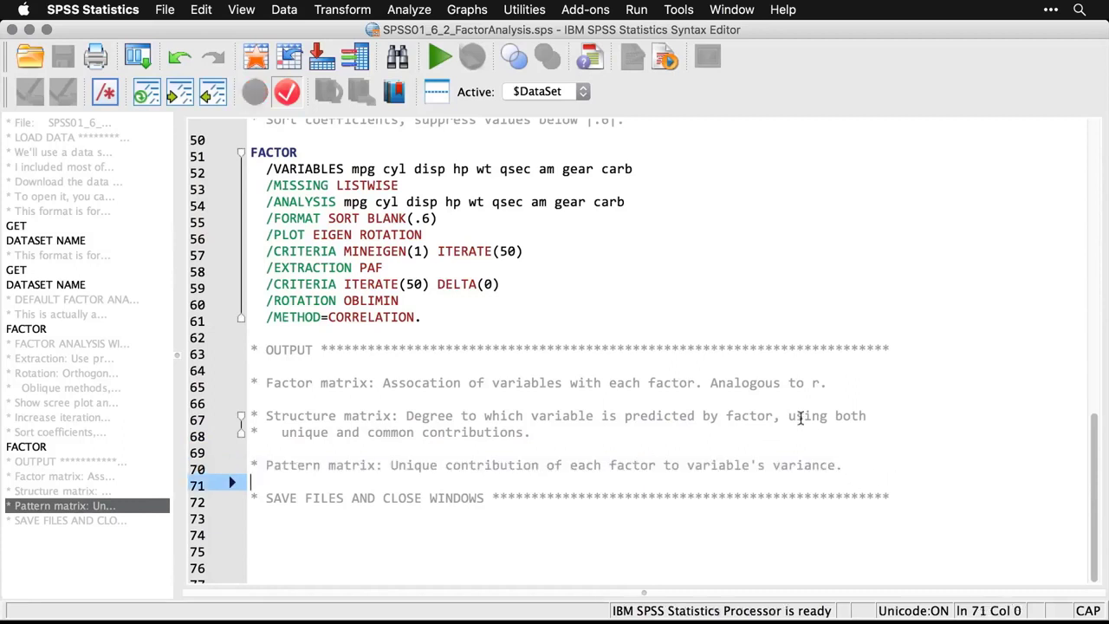
pyautogui.doubleClick(777, 382)
pyautogui.click(776, 382)
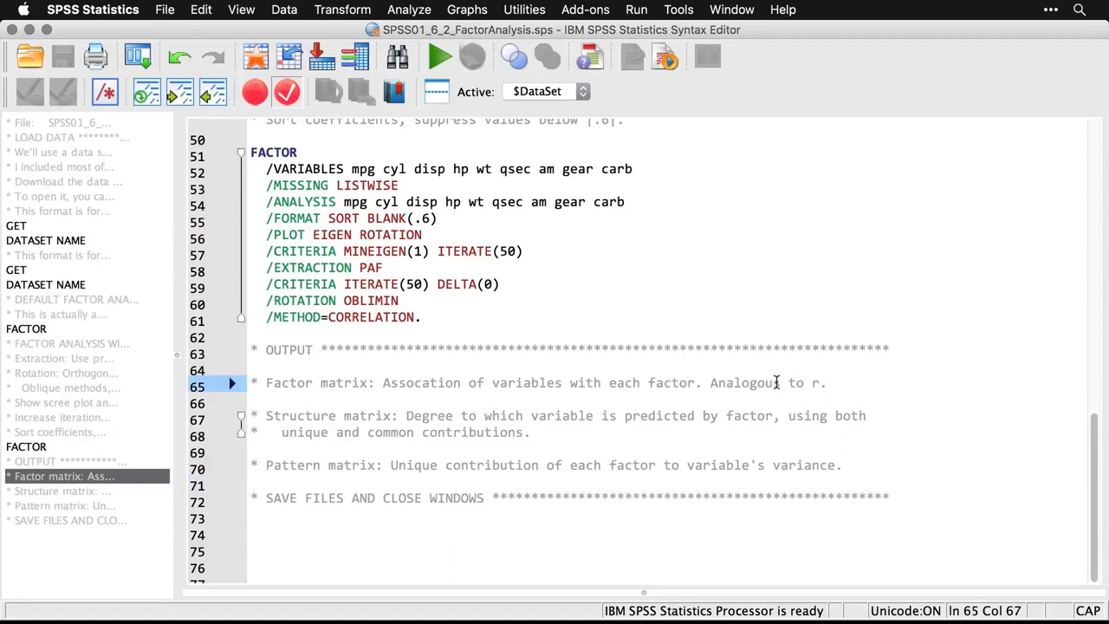
pyautogui.doubleClick(776, 382)
pyautogui.tripleClick(777, 382)
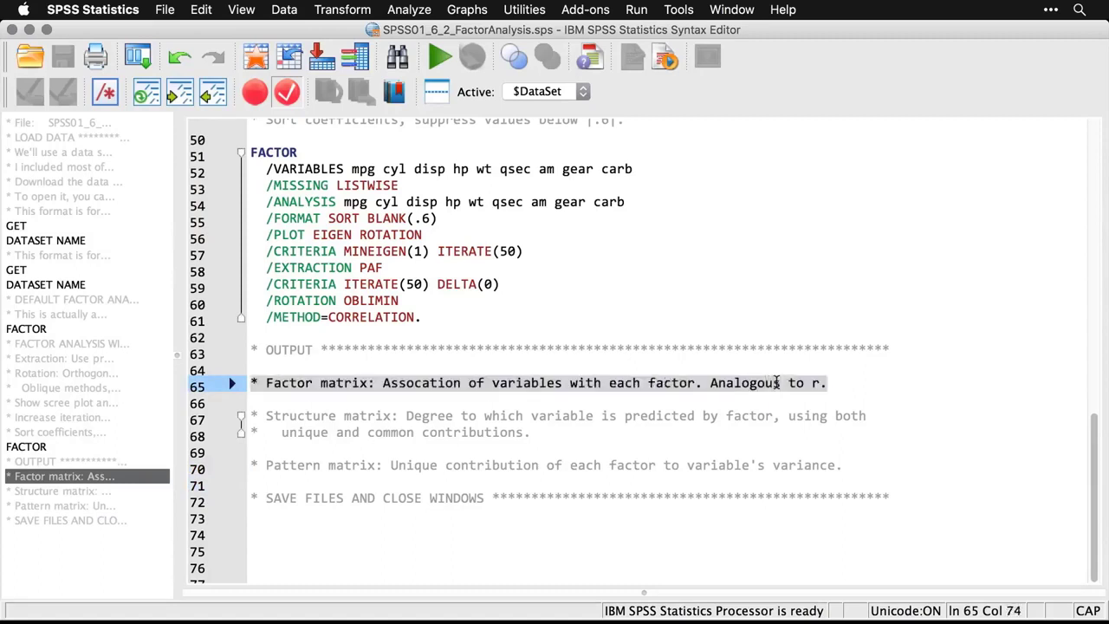
pyautogui.click(943, 396)
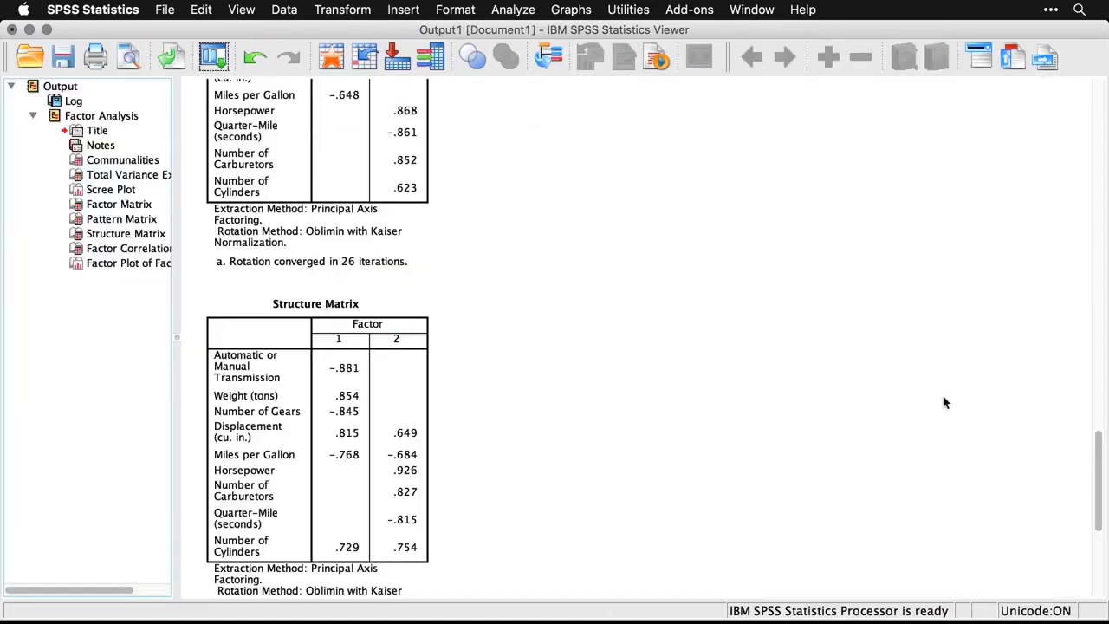
# Return to the output viewer and examine which variables load on each factor in the Factor Matrix.
pyautogui.scroll(10, 944, 401)
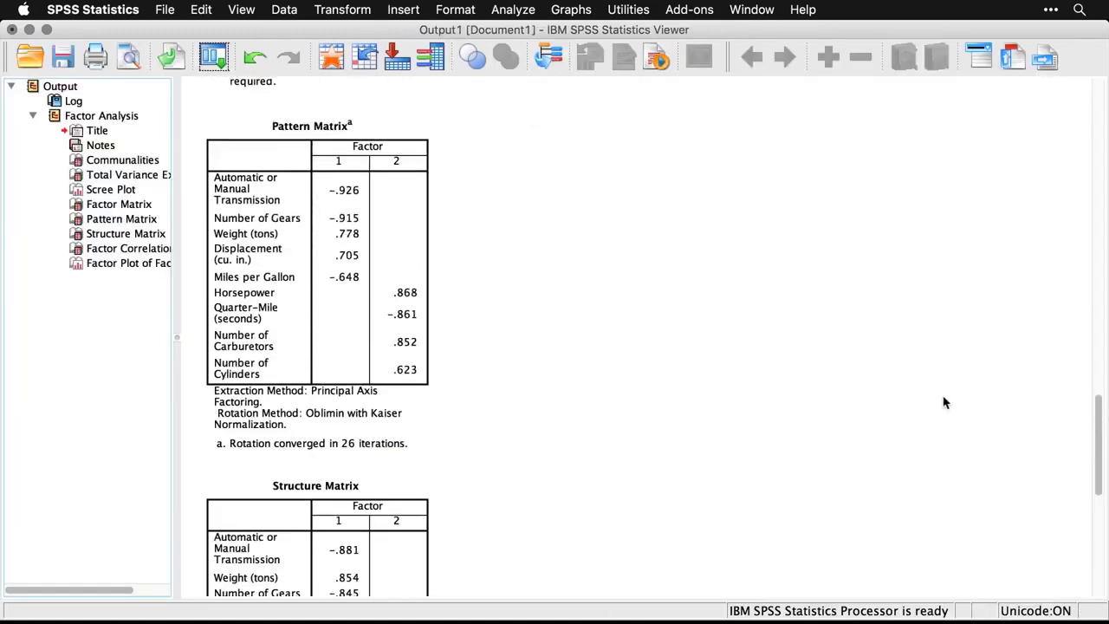
pyautogui.scroll(1, 944, 402)
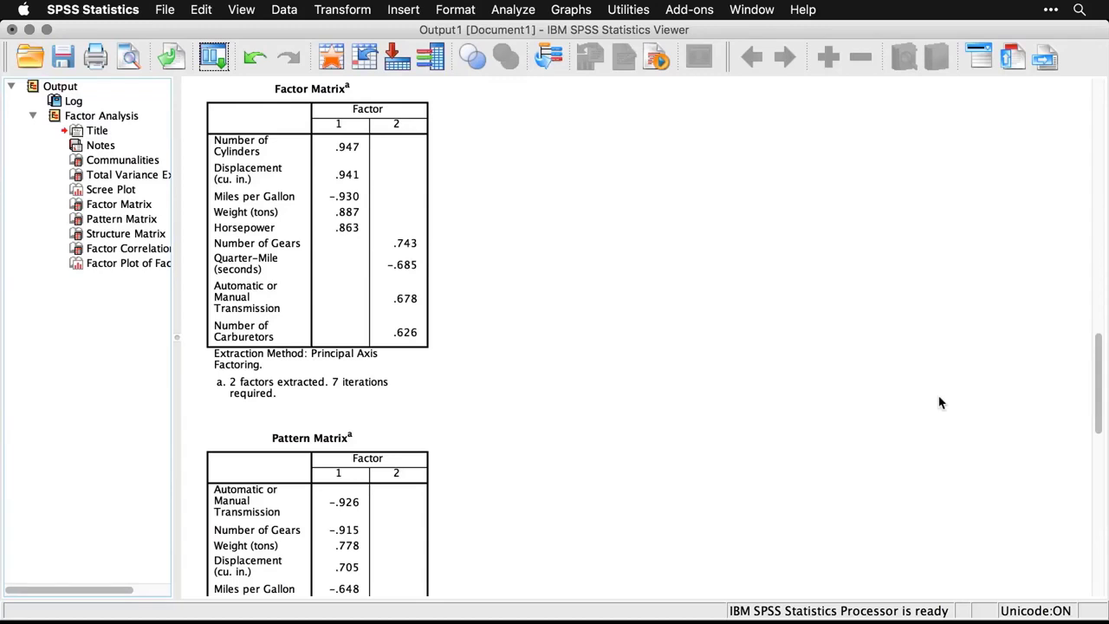
pyautogui.click(428, 216)
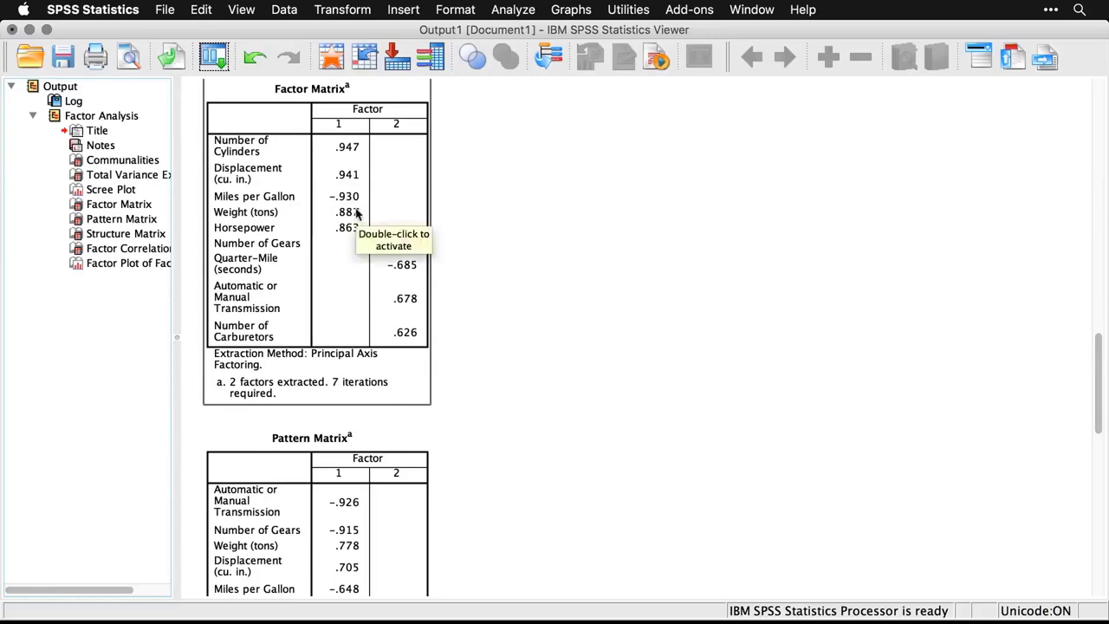
pyautogui.click(515, 228)
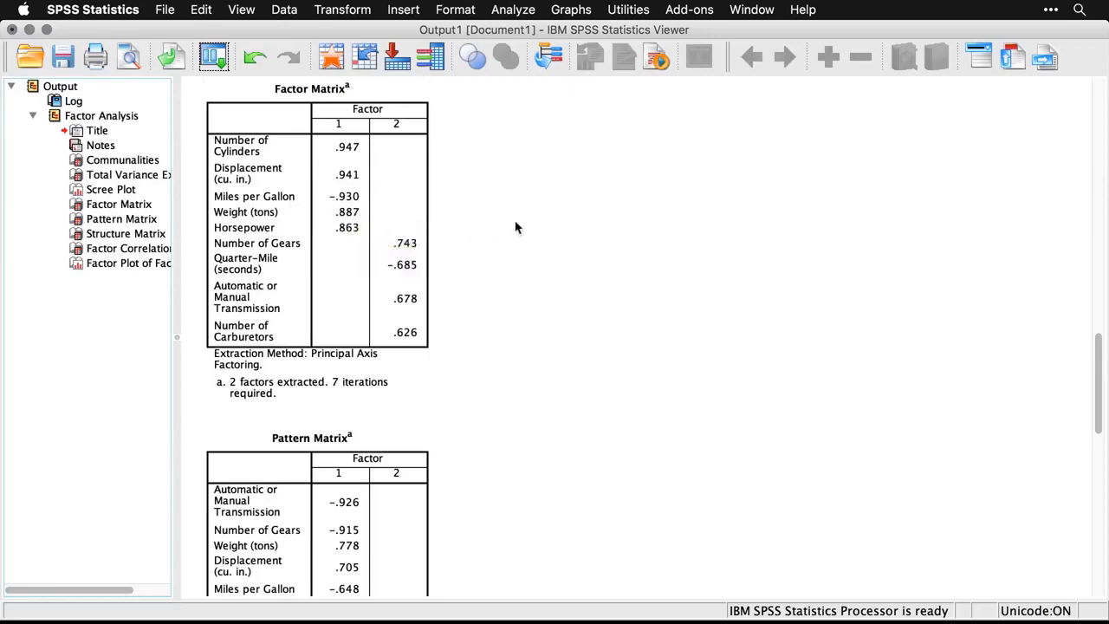
pyautogui.click(423, 219)
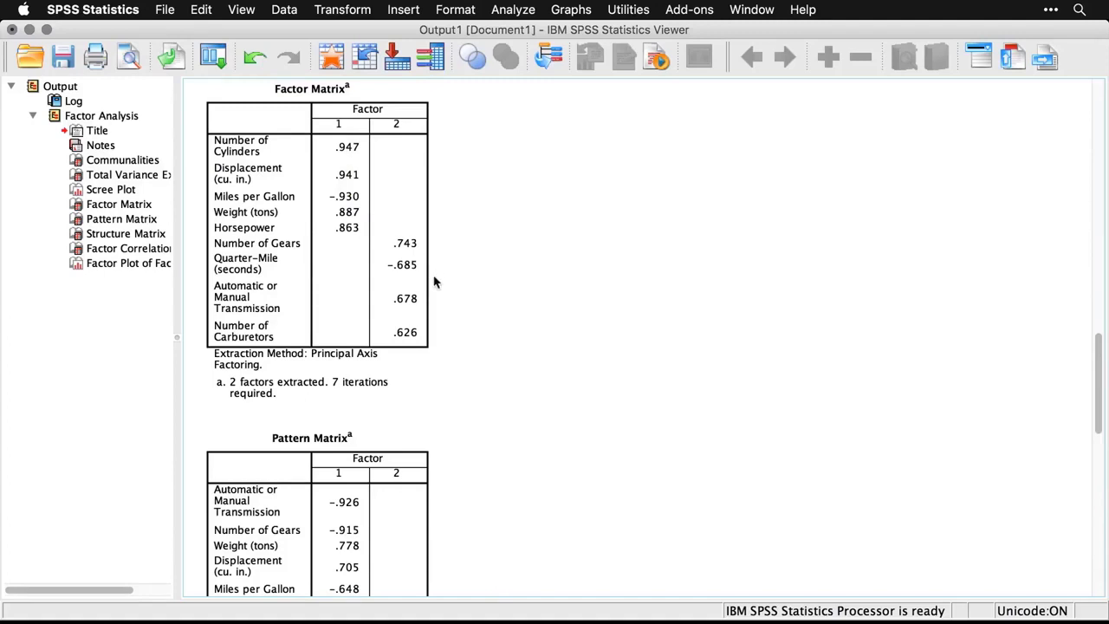
pyautogui.click(429, 333)
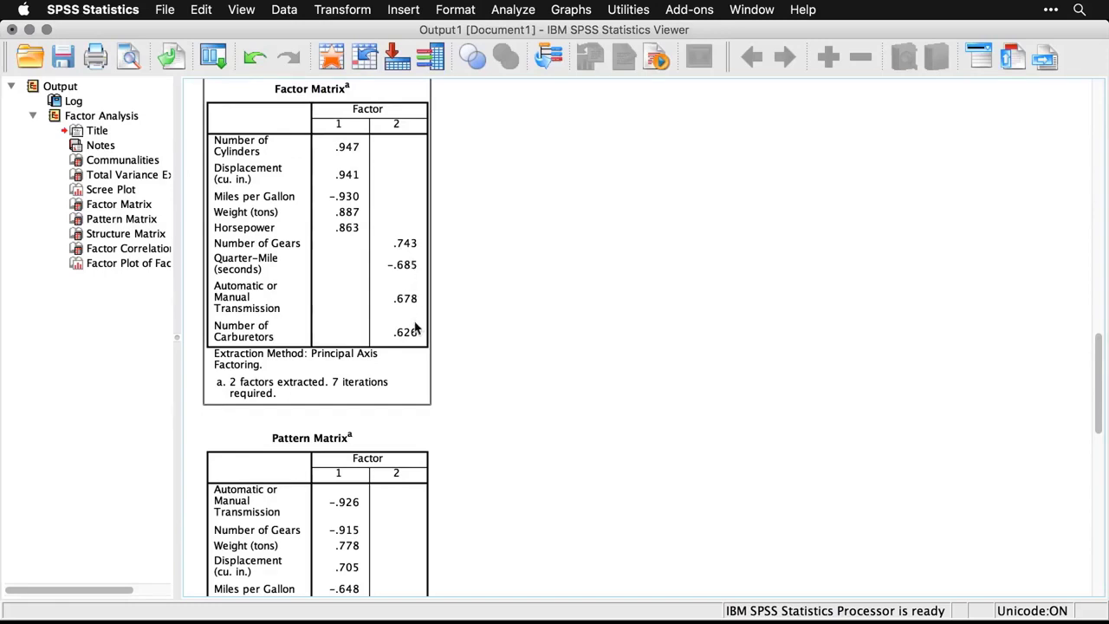
pyautogui.click(449, 337)
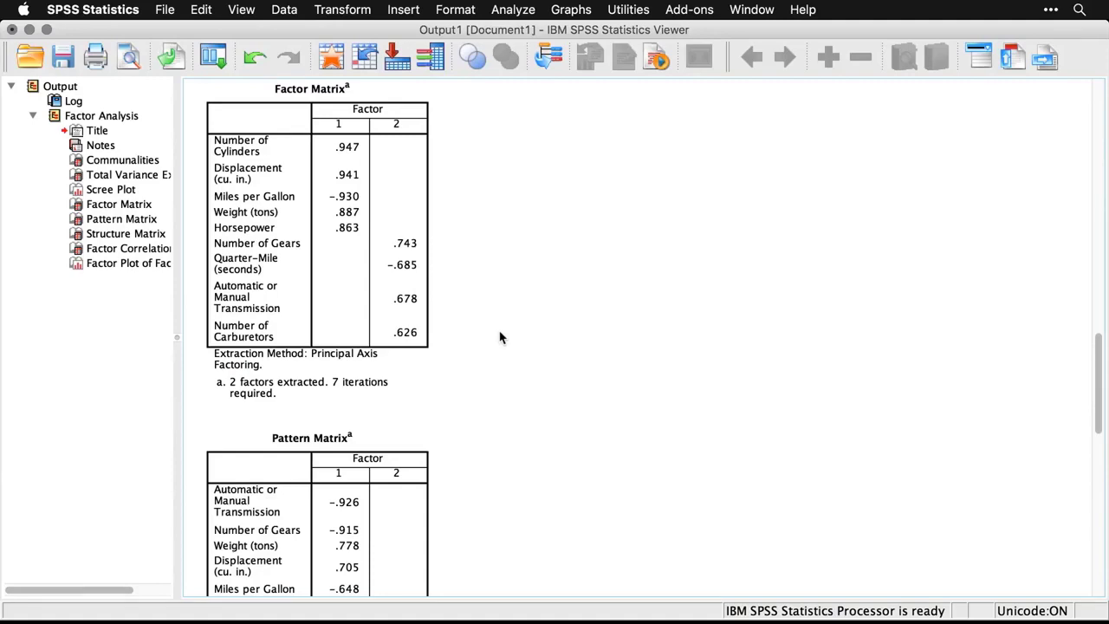
# Examine the Structure Matrix, the Factor Correlation Matrix and the factor plot in rotated factor space.
pyautogui.scroll(-15, 499, 337)
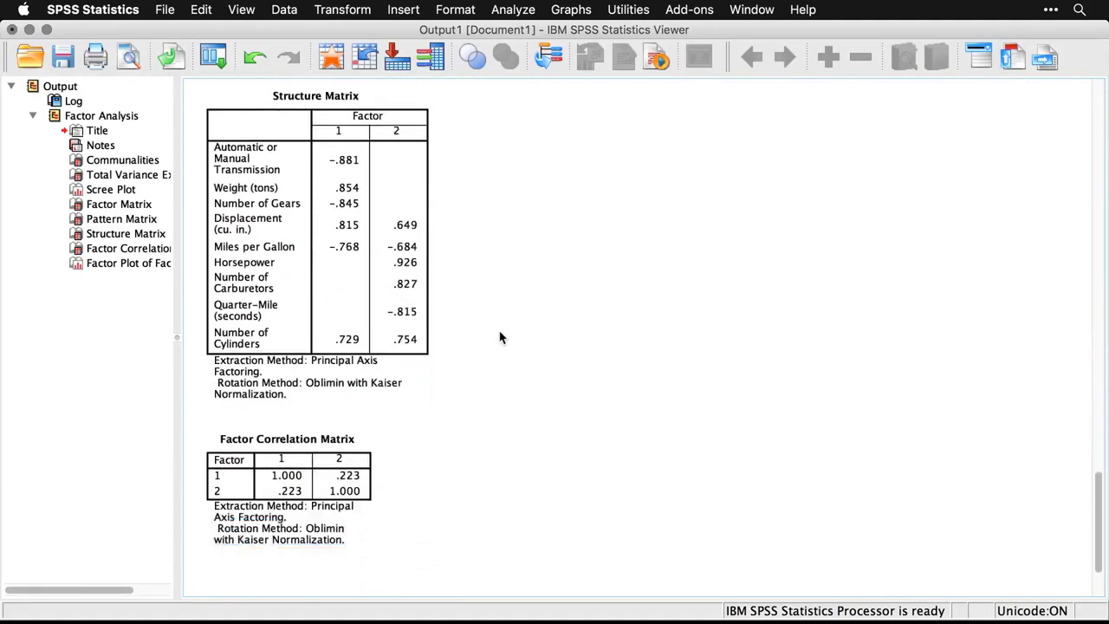
pyautogui.scroll(-15, 499, 337)
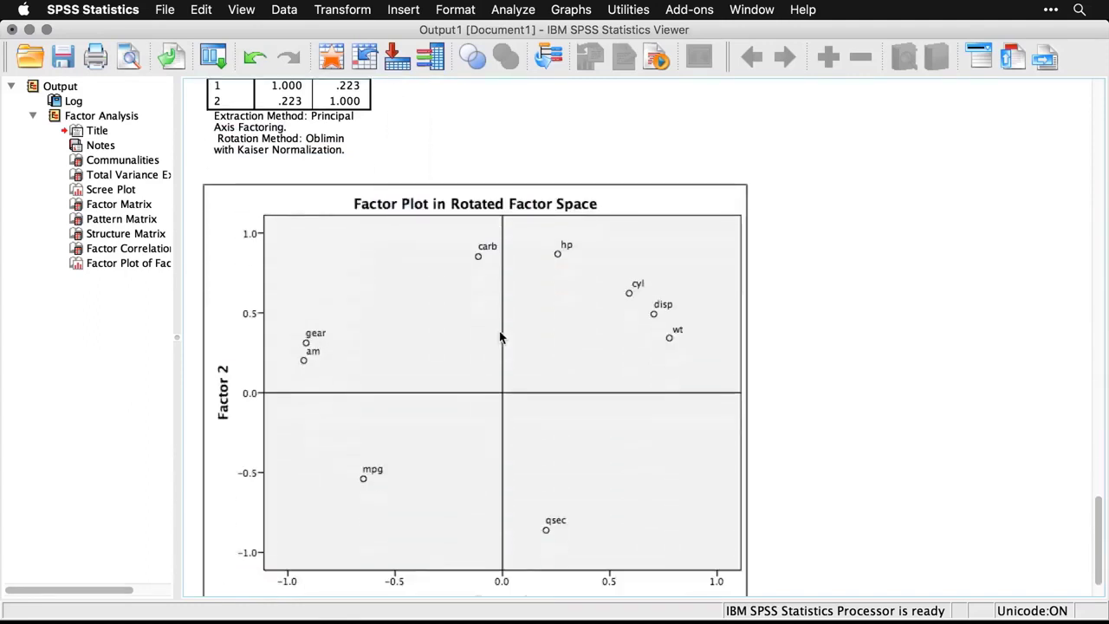
pyautogui.scroll(-3, 499, 337)
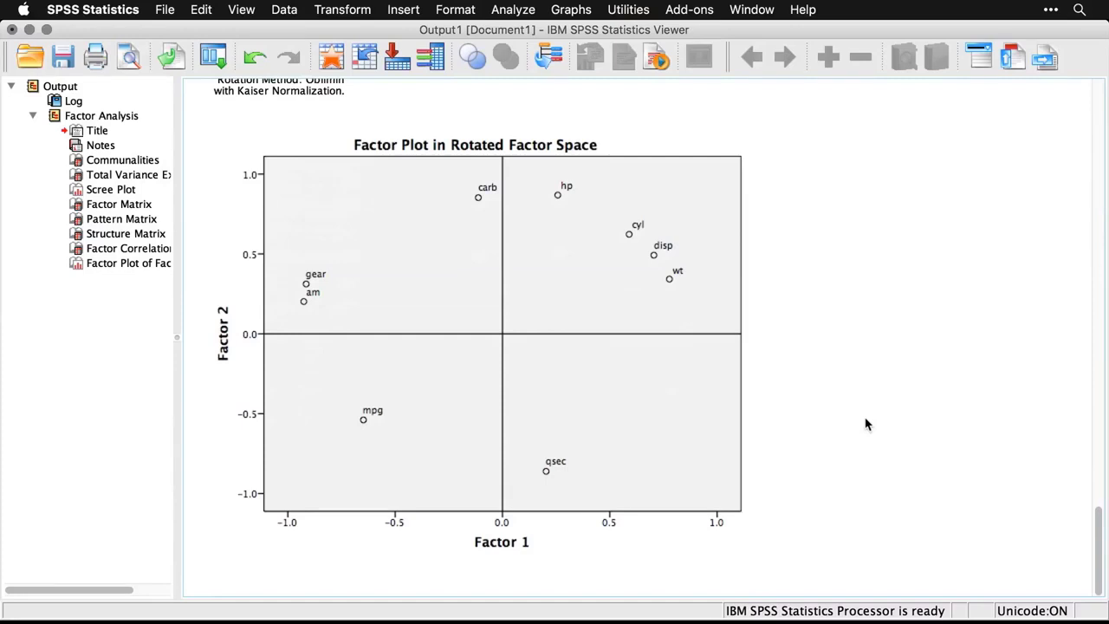
pyautogui.click(491, 560)
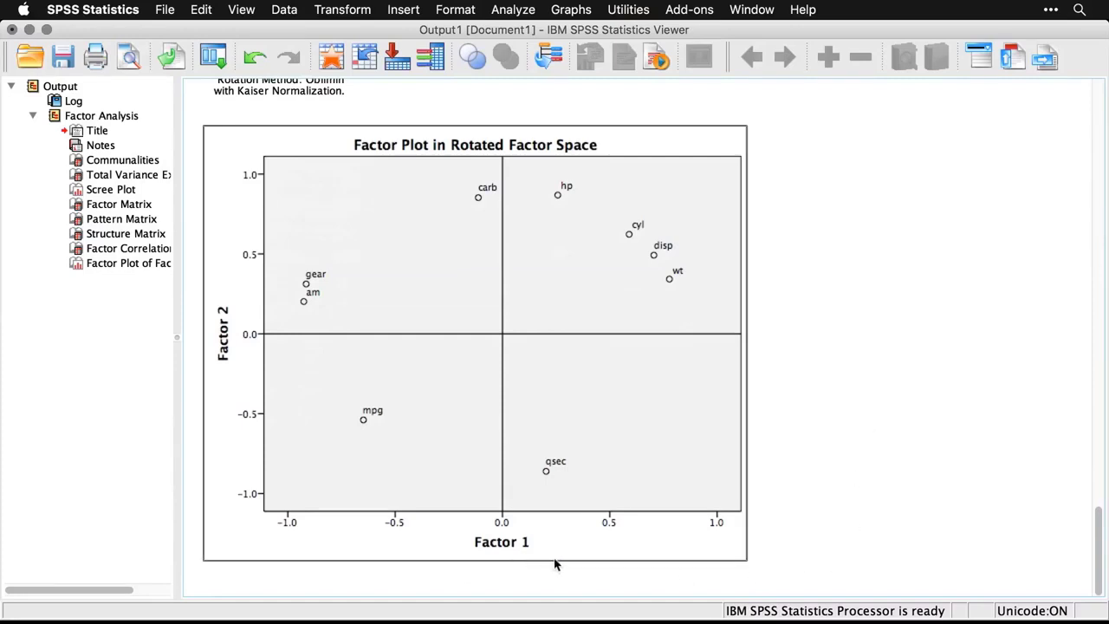
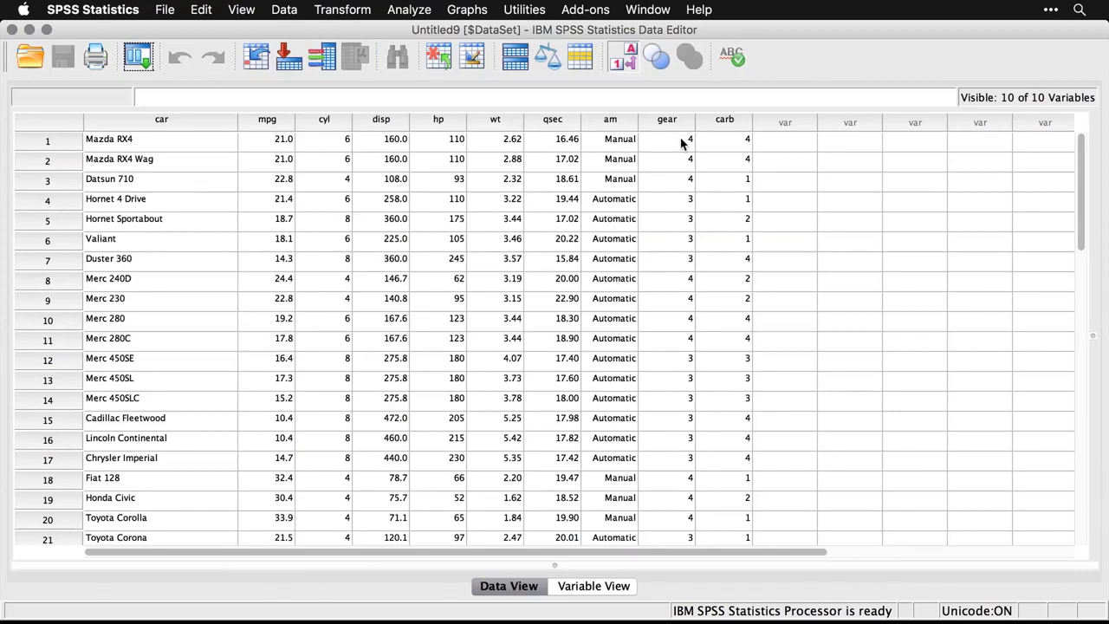
# Start a linear regression on the cars data with Miles per Gallon [mpg] as the dependent variable.
pyautogui.scroll(-8, 457, 276)
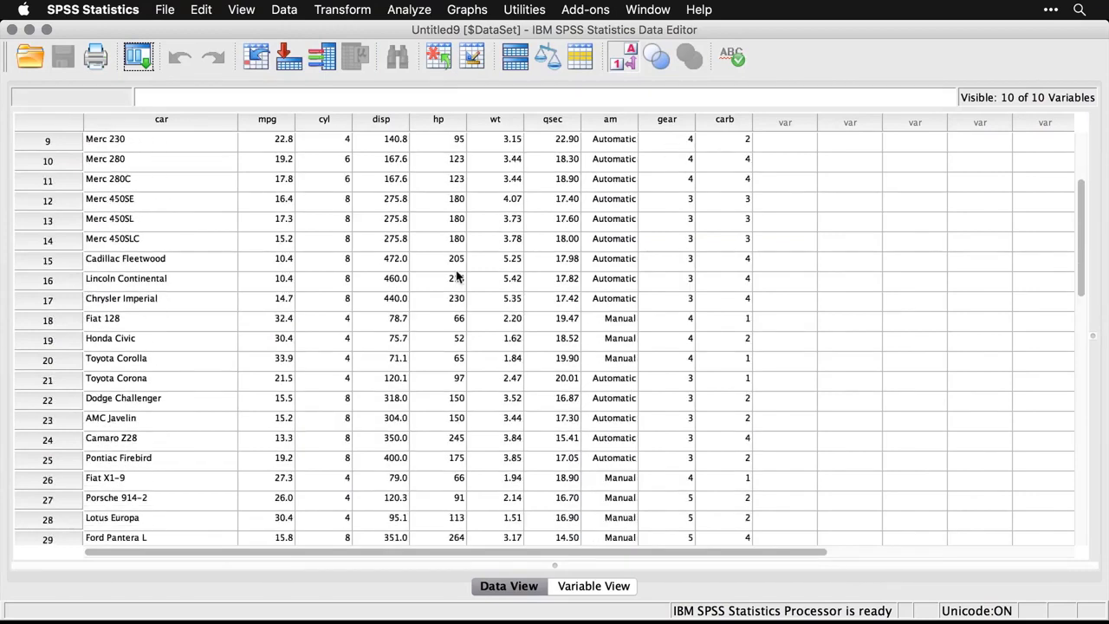
pyautogui.scroll(-5, 457, 275)
pyautogui.scroll(13, 457, 276)
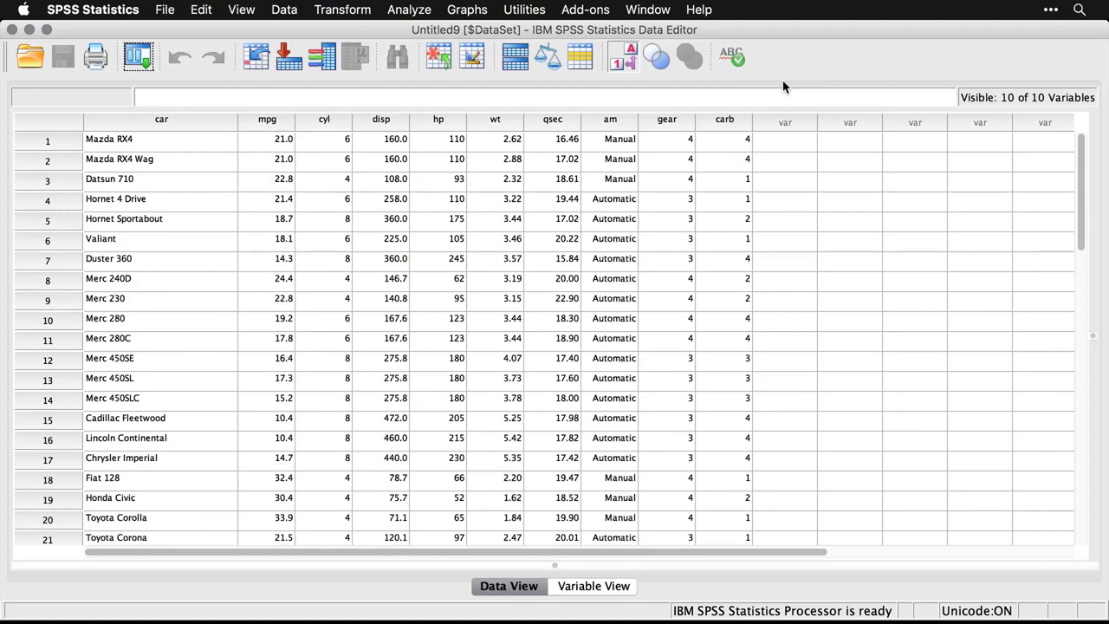
pyautogui.click(412, 12)
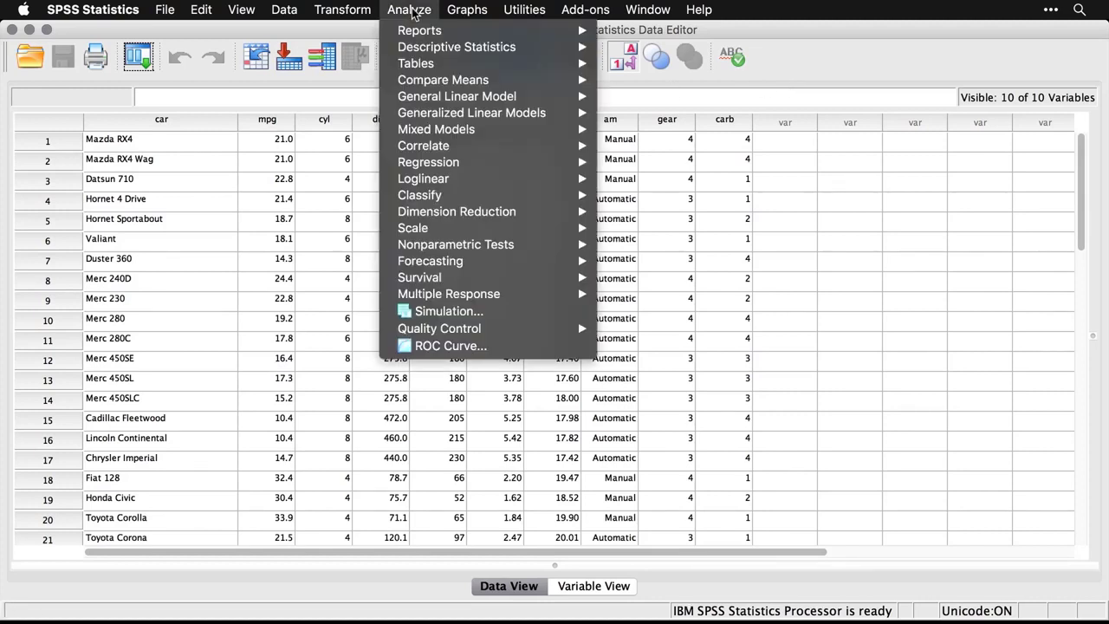
pyautogui.moveTo(476, 162)
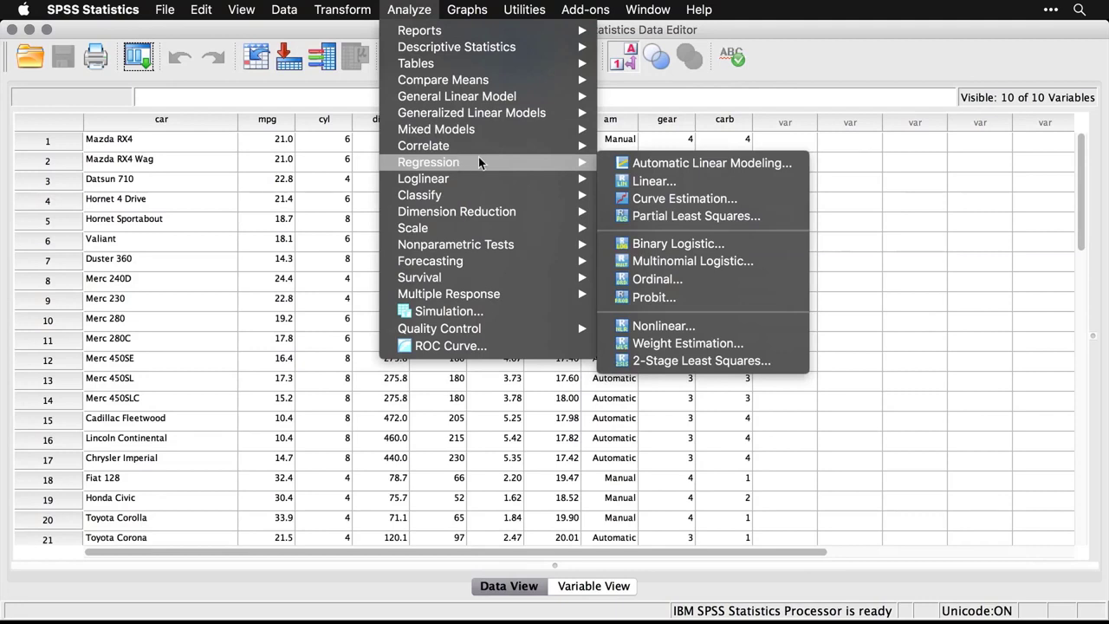
pyautogui.click(704, 185)
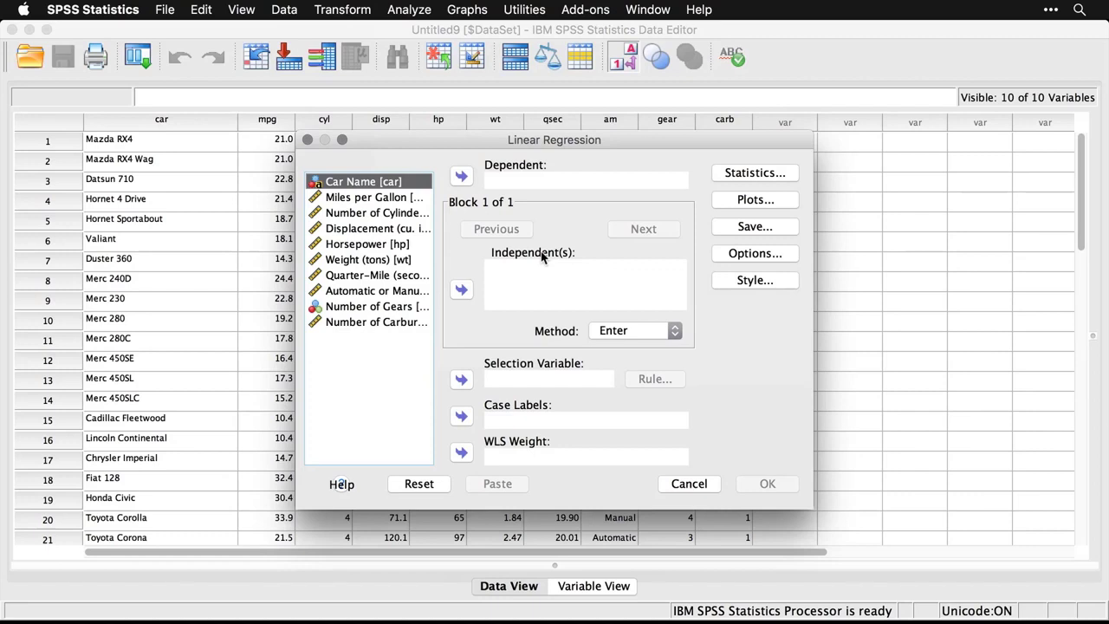
pyautogui.click(392, 199)
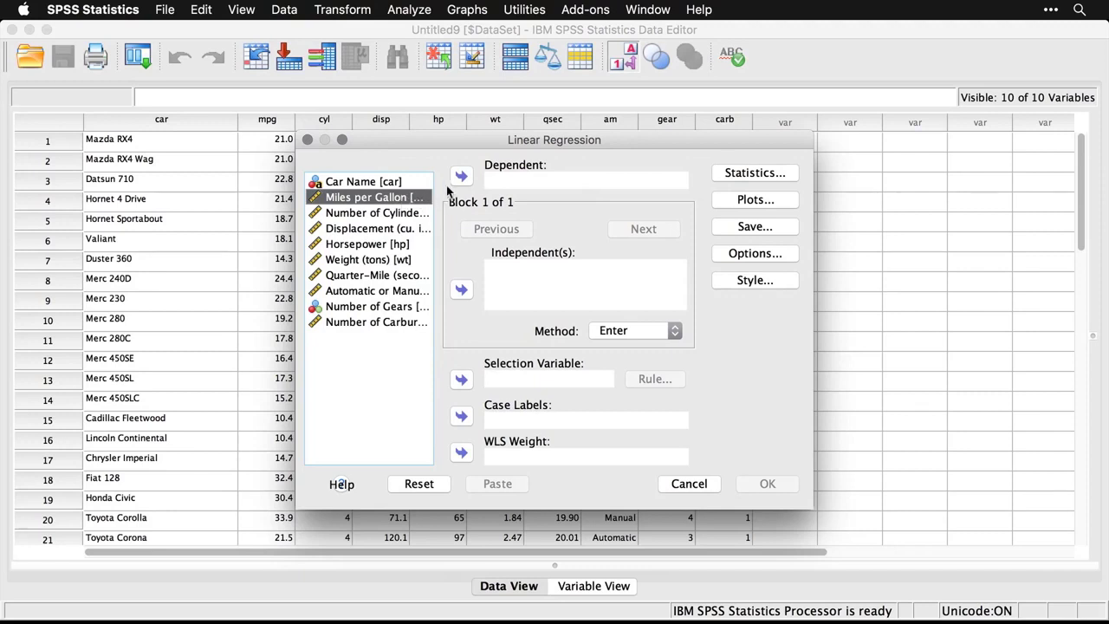
pyautogui.click(461, 177)
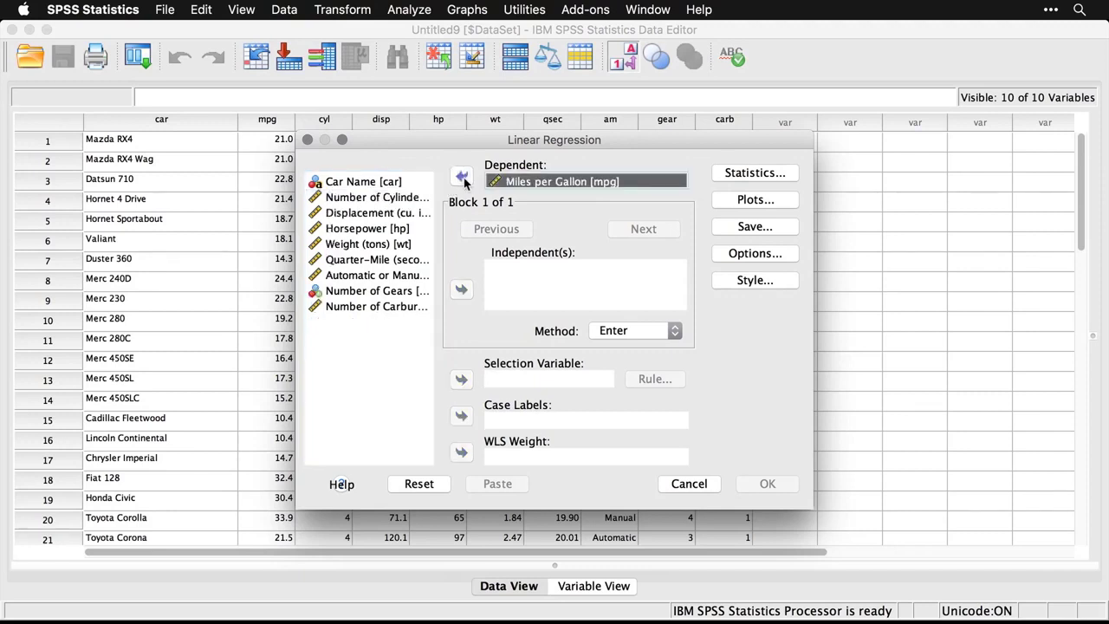
# Add the eight variables from Number of Cylinders through Number of Carburetors as independents and run the regression with the Enter method.
pyautogui.click(358, 199)
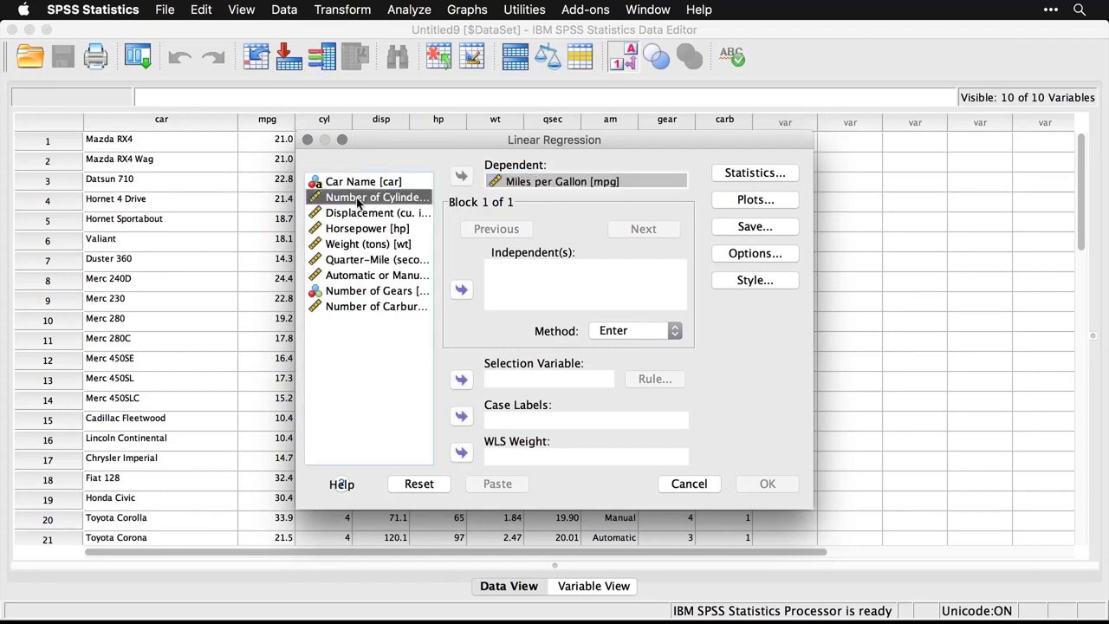
pyautogui.keyDown('shift'); pyautogui.click(355, 310); pyautogui.keyUp('shift')
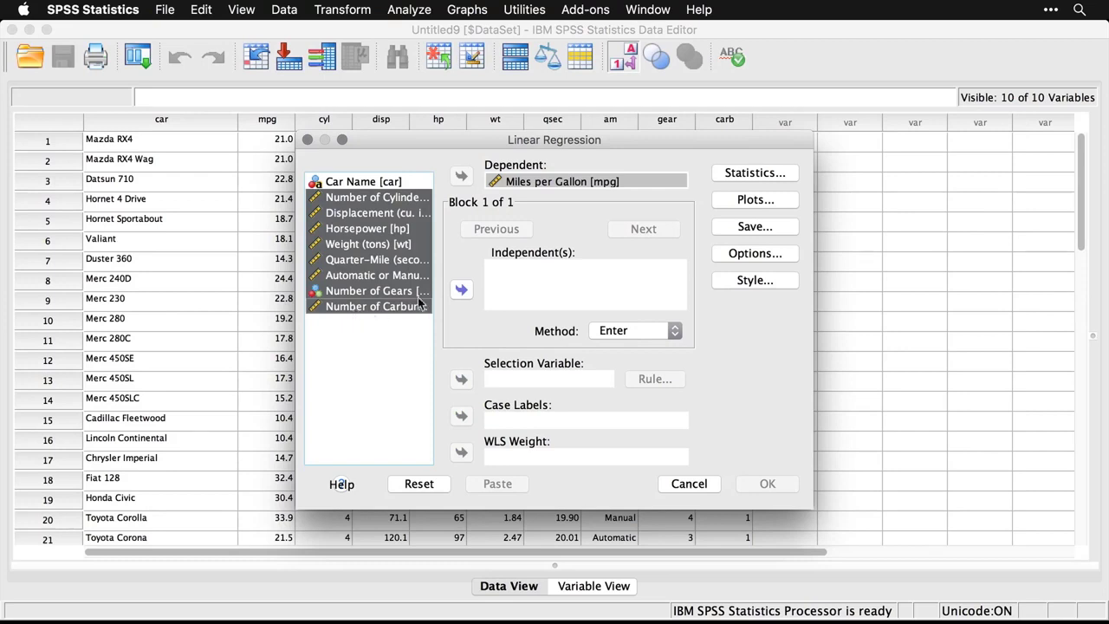
pyautogui.click(460, 289)
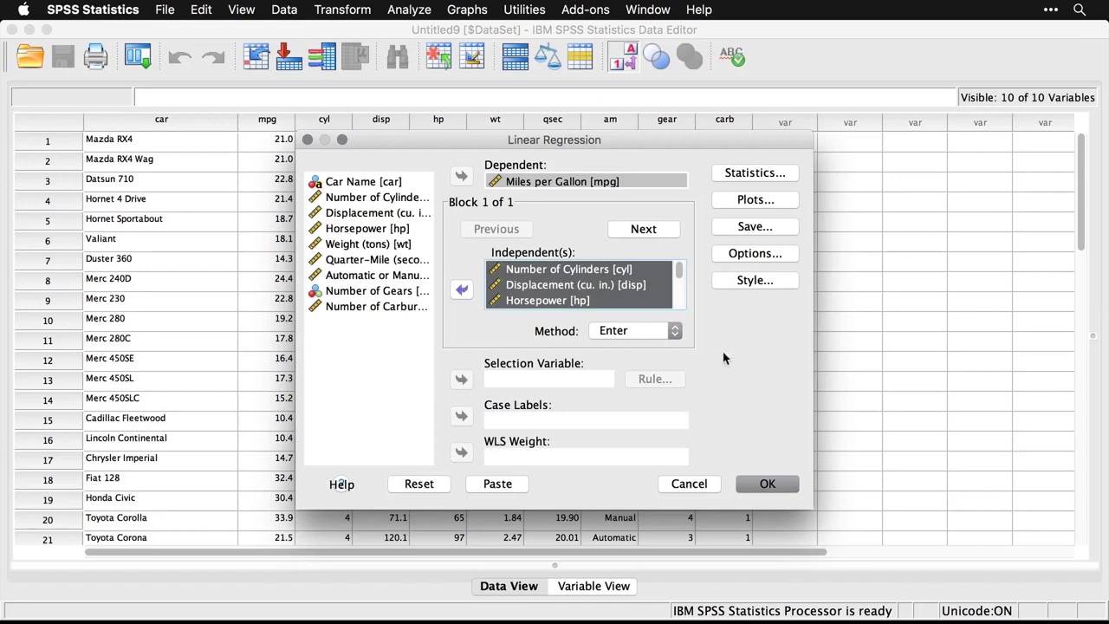
pyautogui.click(770, 486)
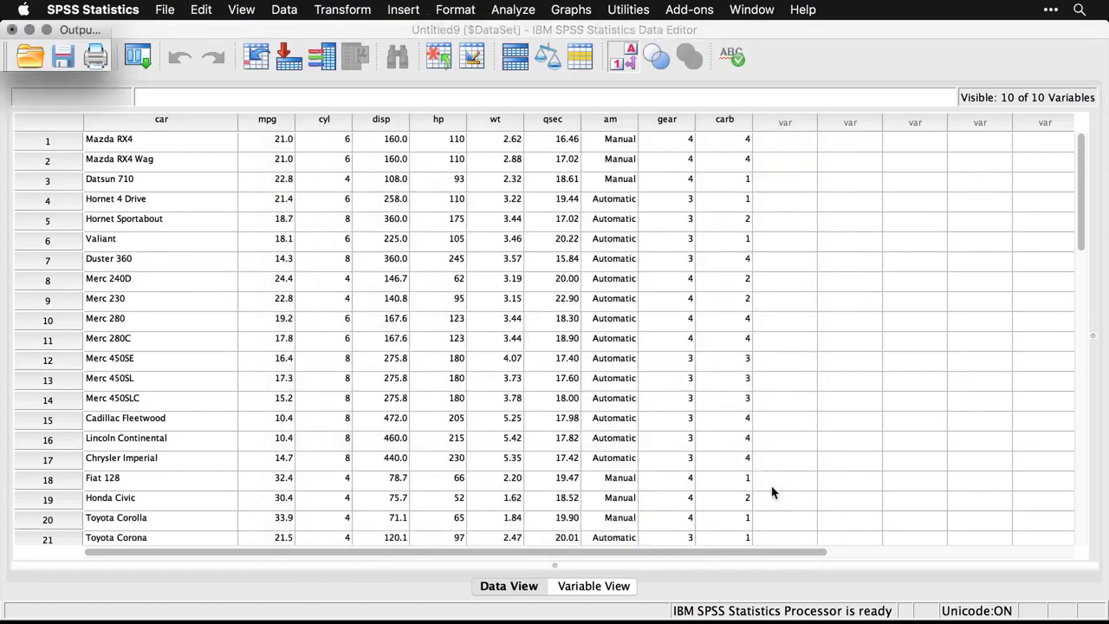
# Examine the regression syntax, the Variables Entered/Removed table and the Model Summary in the output viewer.
pyautogui.scroll(3, 733, 366)
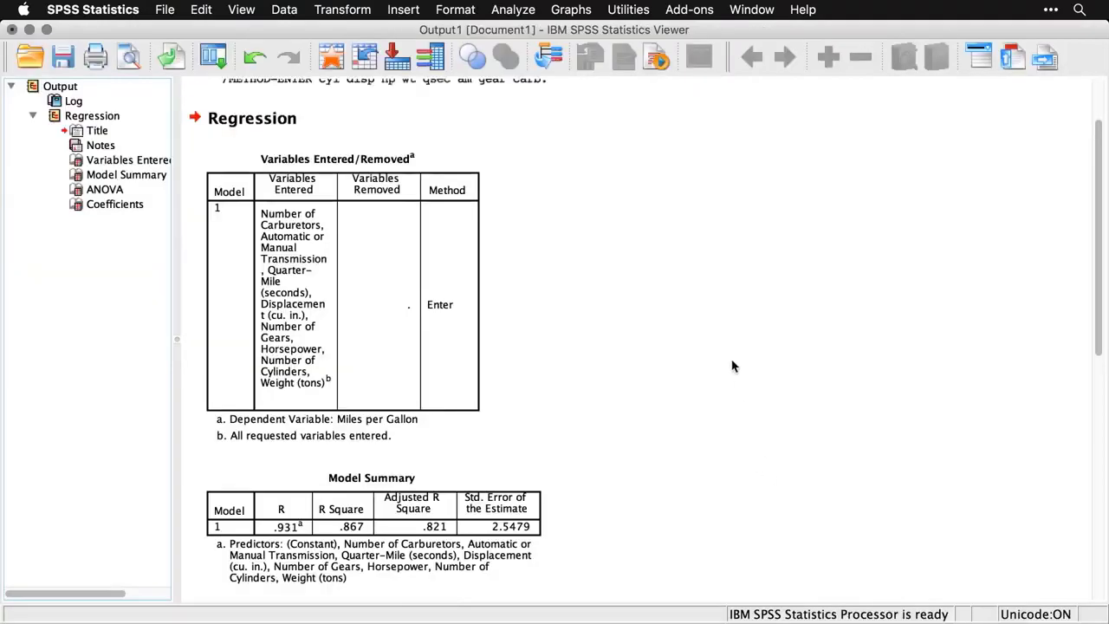
pyautogui.click(449, 147)
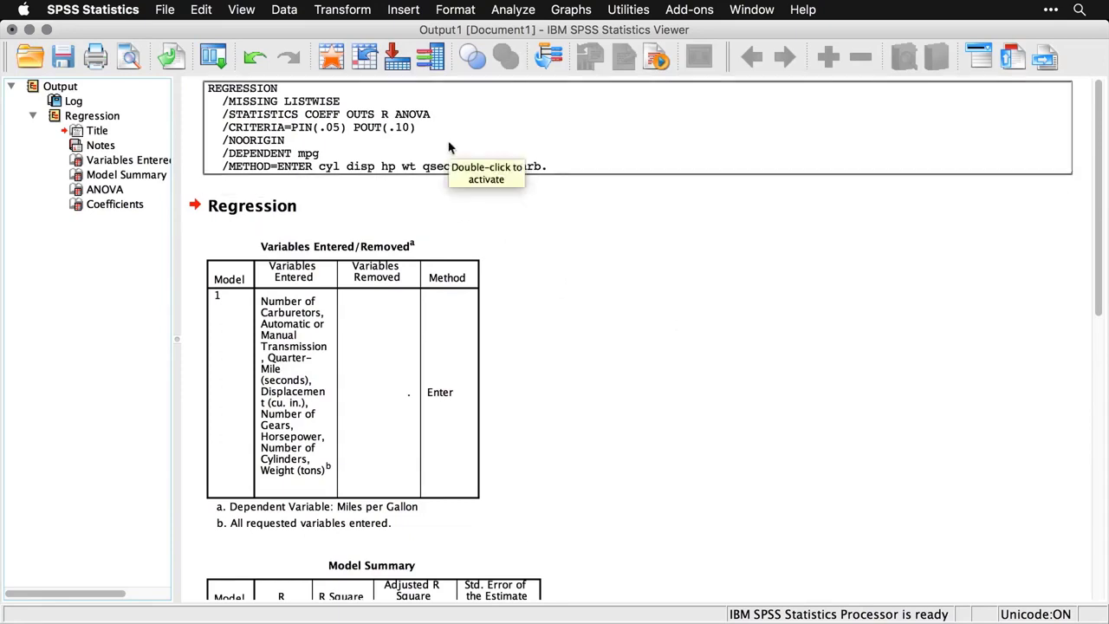
pyautogui.click(591, 314)
pyautogui.scroll(-3, 591, 313)
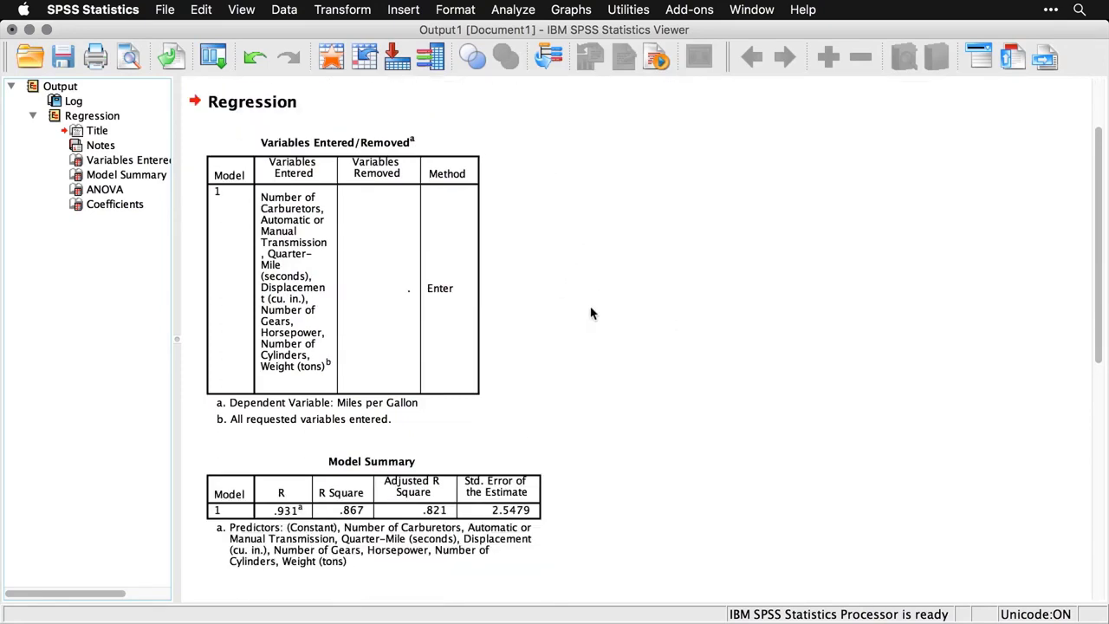
pyautogui.click(379, 279)
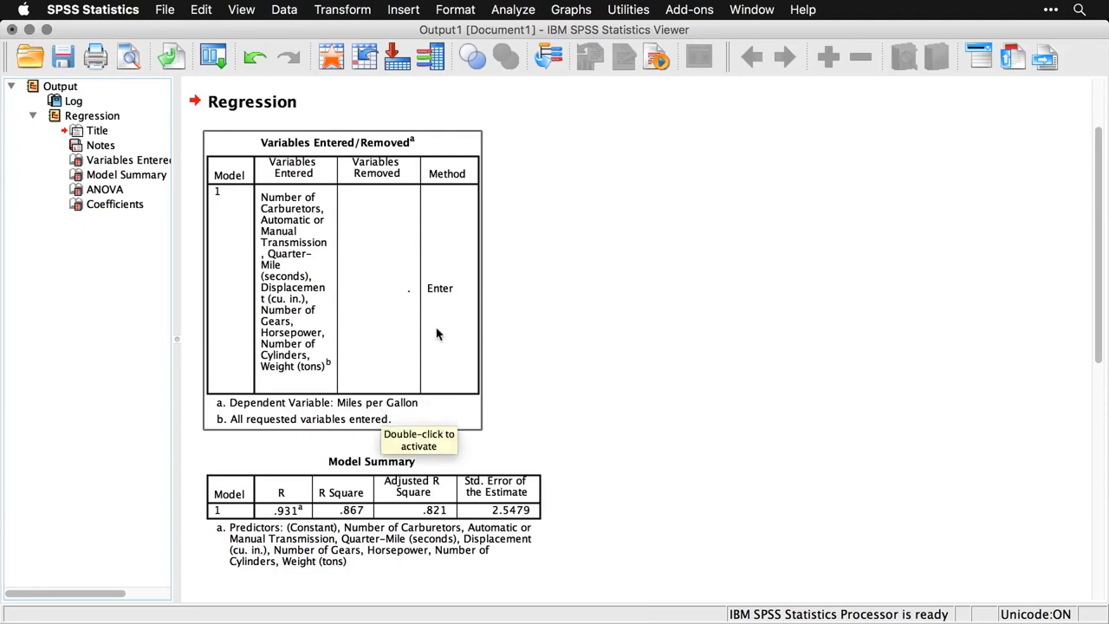
pyautogui.scroll(-5, 547, 339)
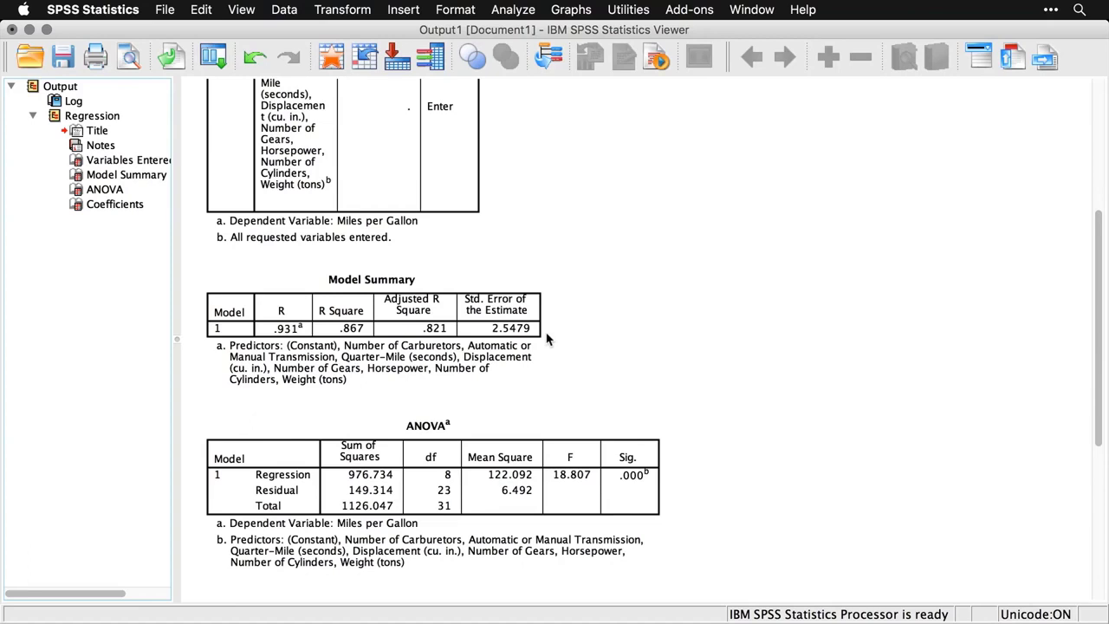
pyautogui.click(381, 374)
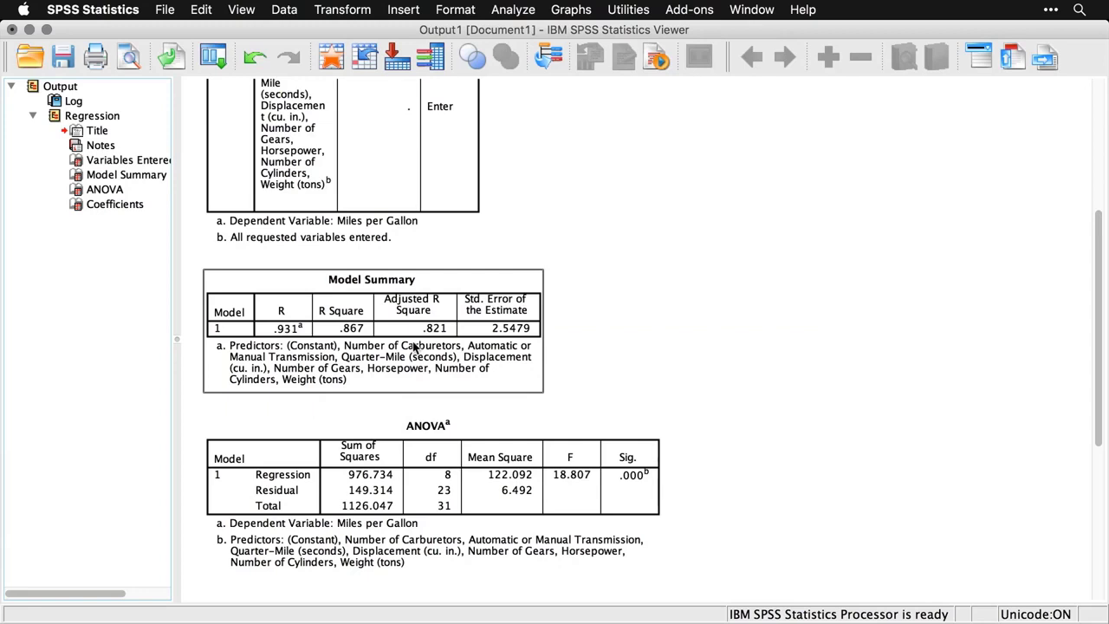
# Examine the ANOVA table and the significance of each predictor in the Coefficients table.
pyautogui.scroll(-2, 413, 347)
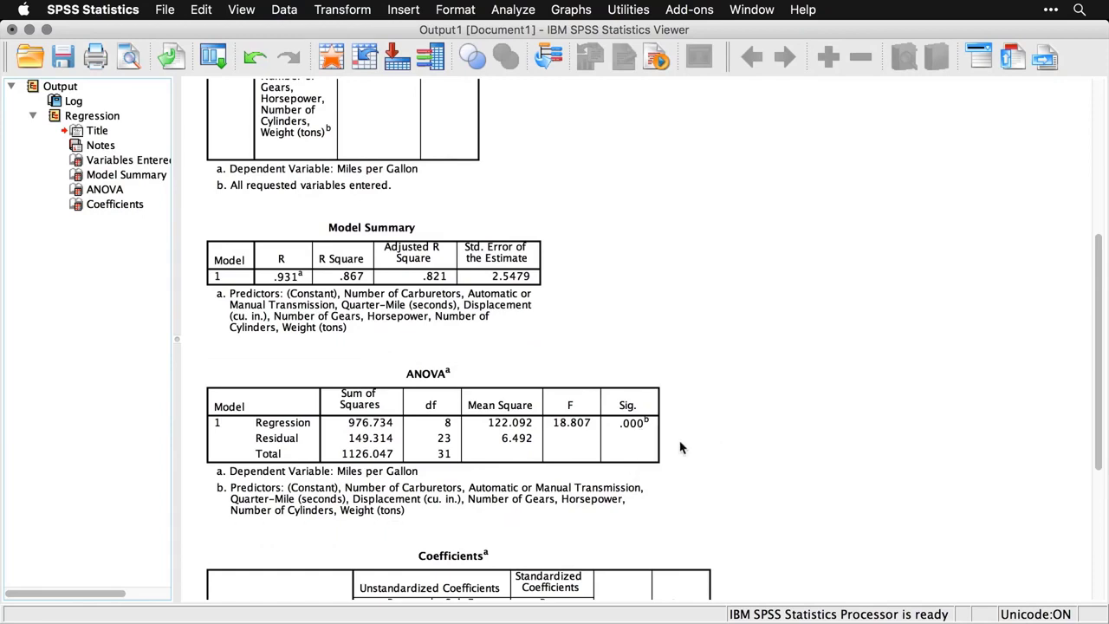
pyautogui.scroll(-5, 680, 447)
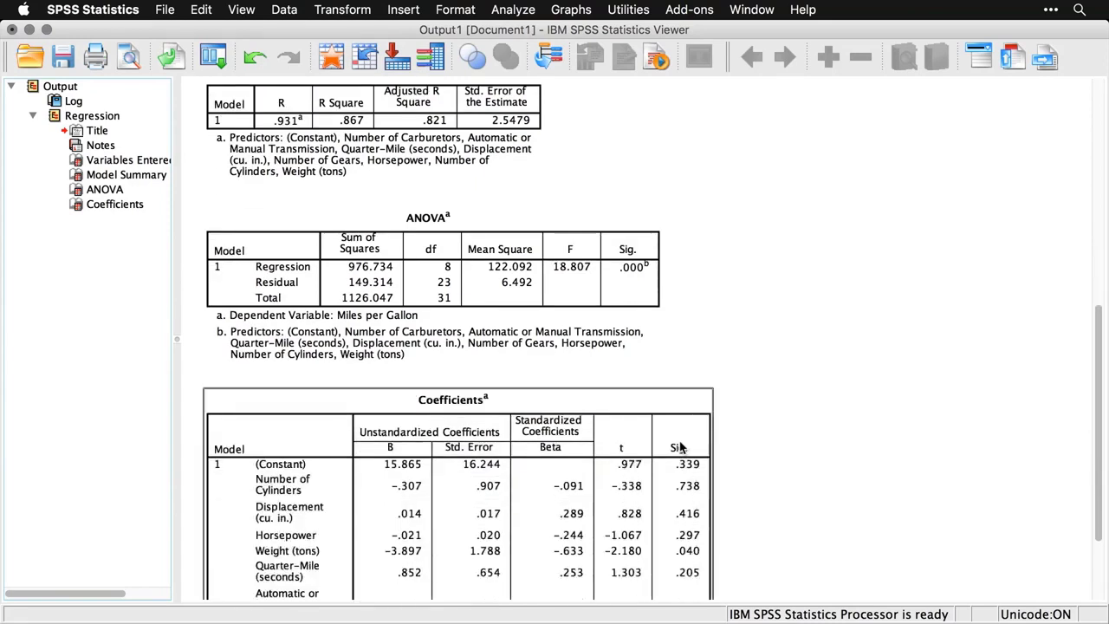
pyautogui.scroll(-1, 680, 447)
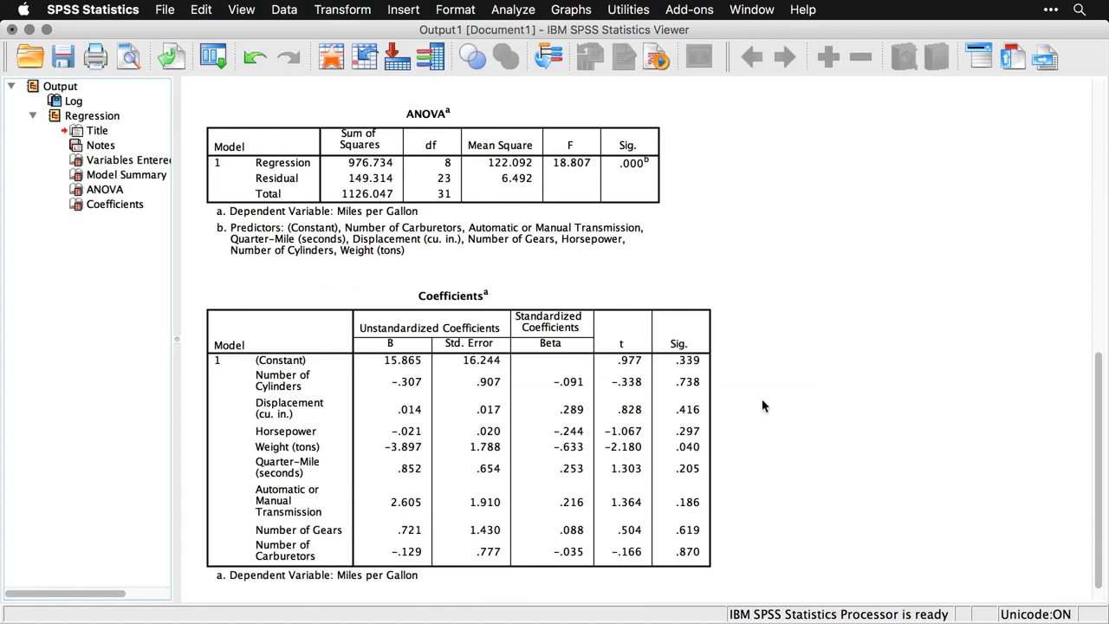
pyautogui.click(703, 368)
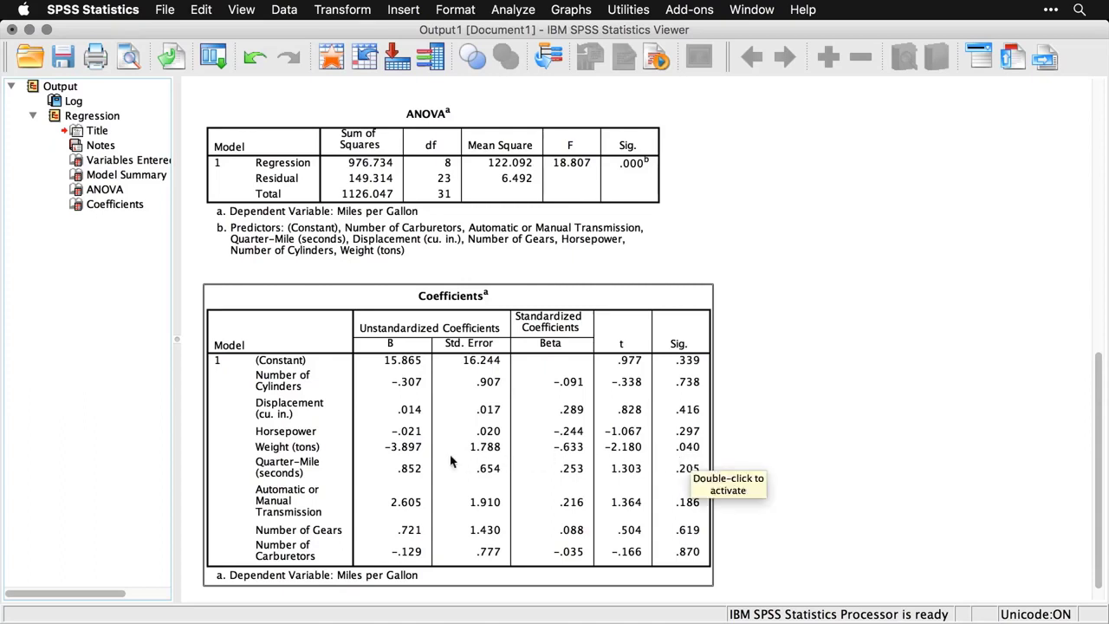
pyautogui.click(825, 453)
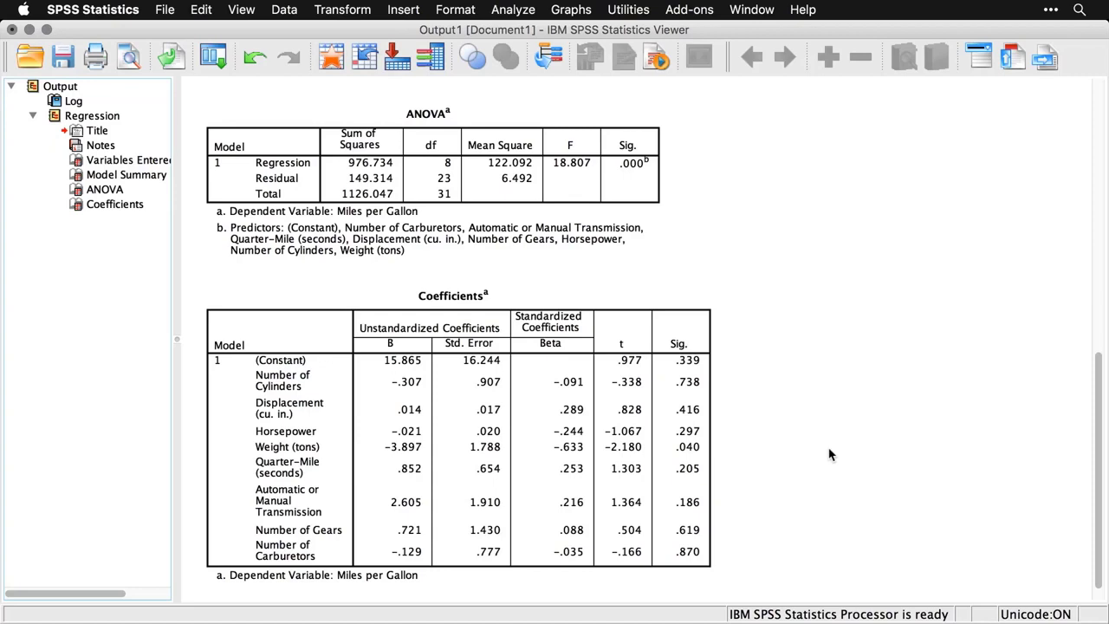
pyautogui.scroll(-1, 829, 455)
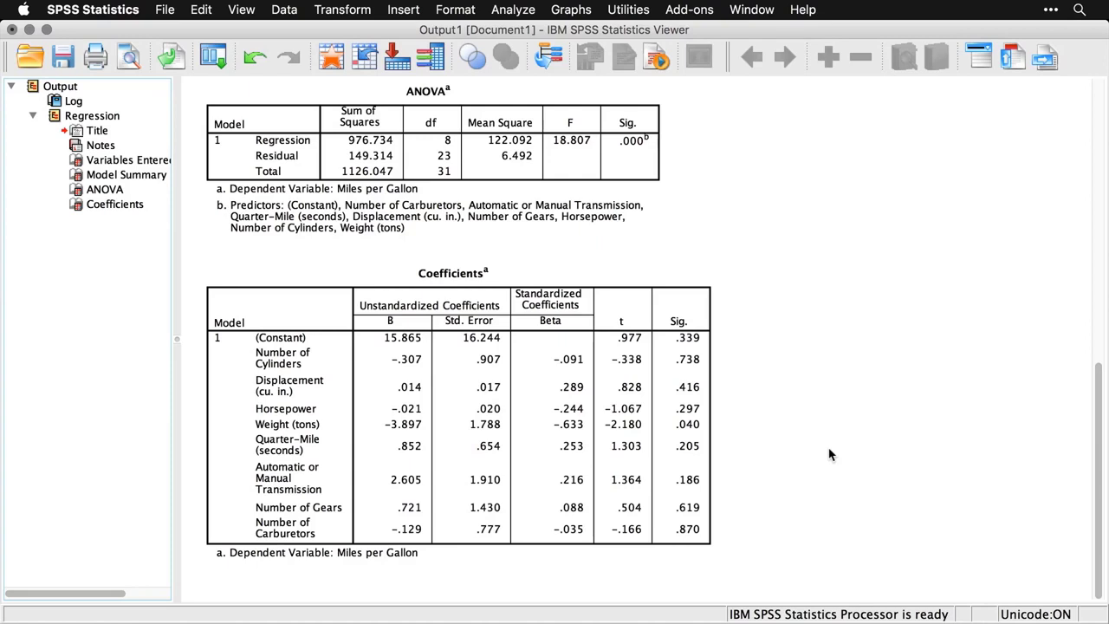
# Reopen the linear regression setup and change the variable entry method to Stepwise.
pyautogui.click(513, 10)
pyautogui.moveTo(539, 164)
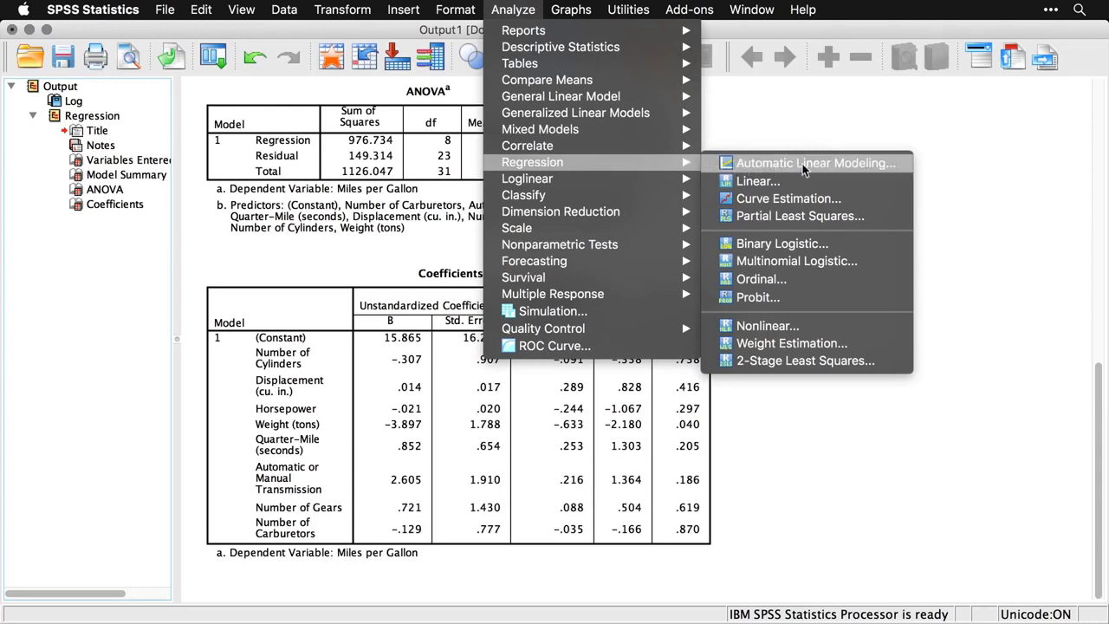
pyautogui.click(887, 183)
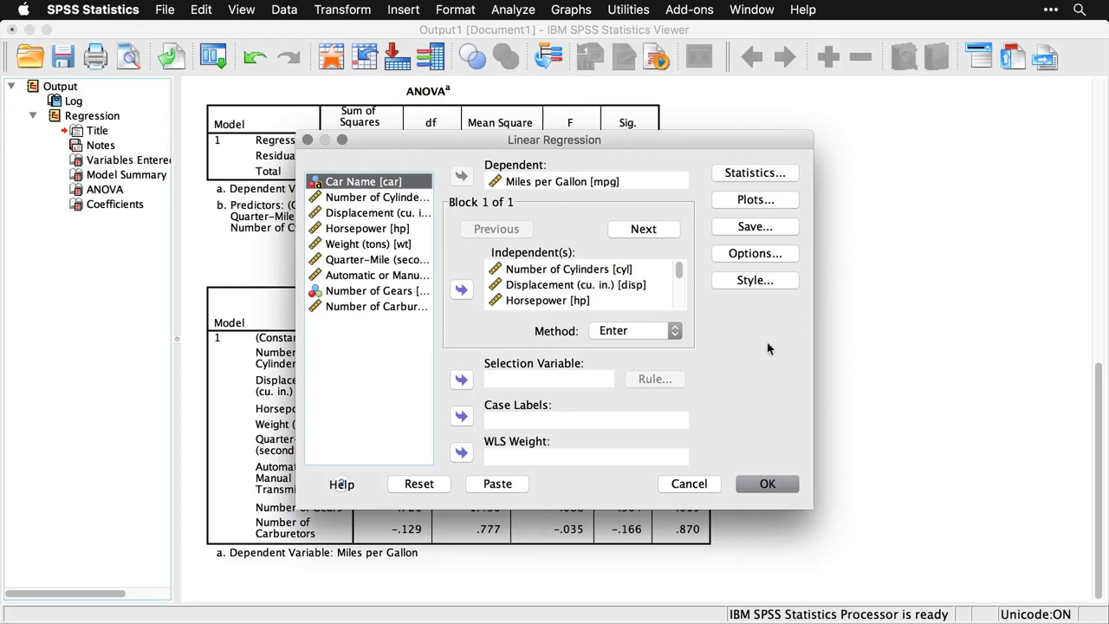
pyautogui.click(656, 335)
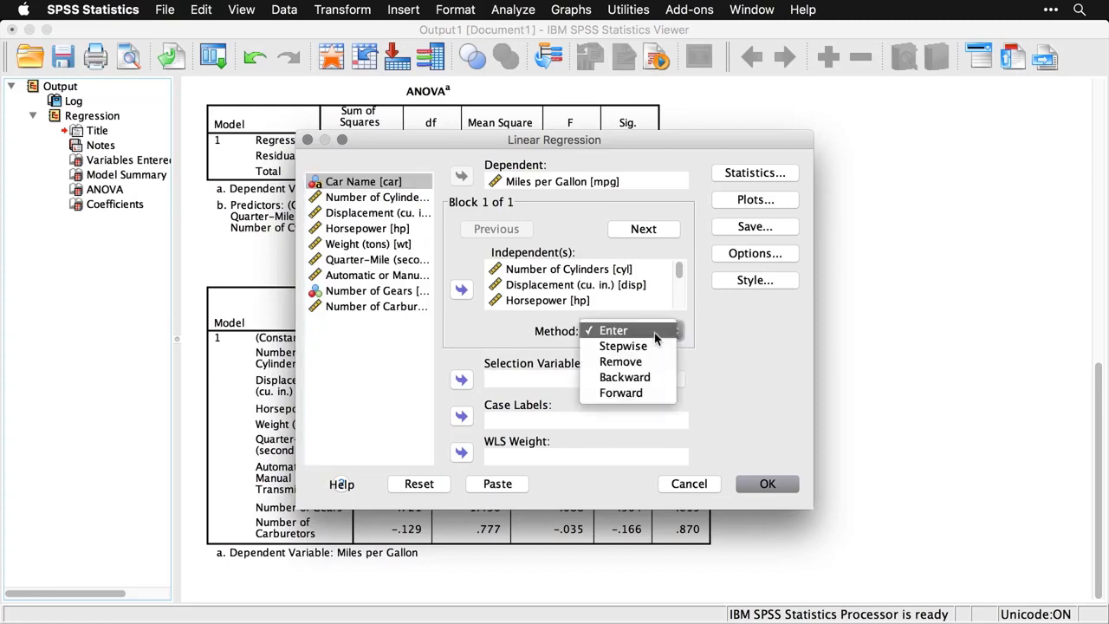
pyautogui.click(654, 345)
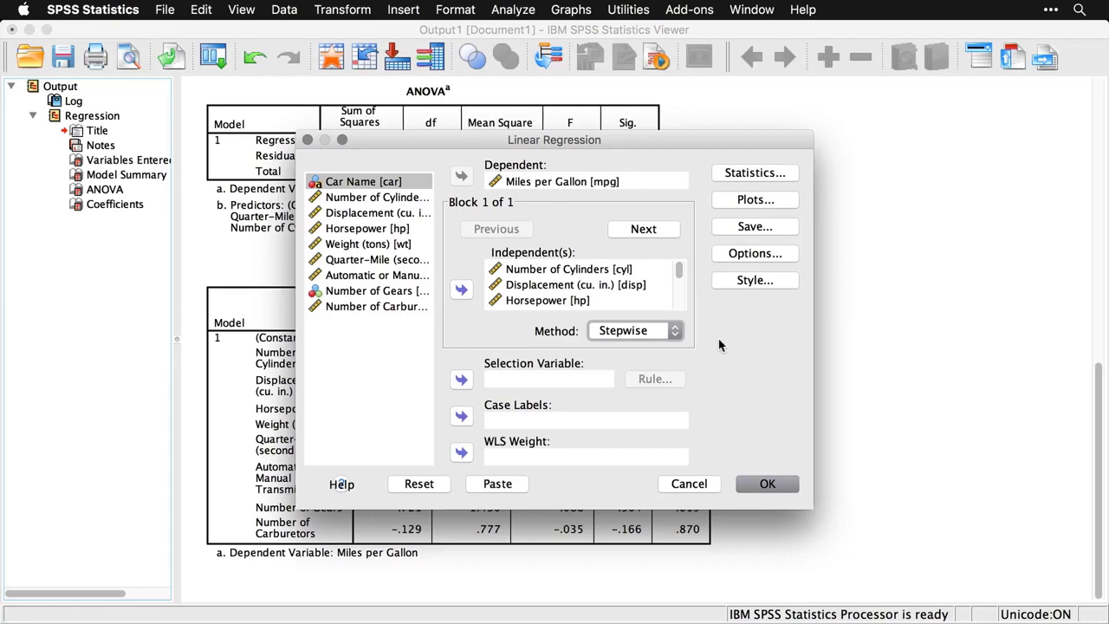
# Add 95% confidence intervals for the coefficients and R squared change to the regression statistics.
pyautogui.click(755, 174)
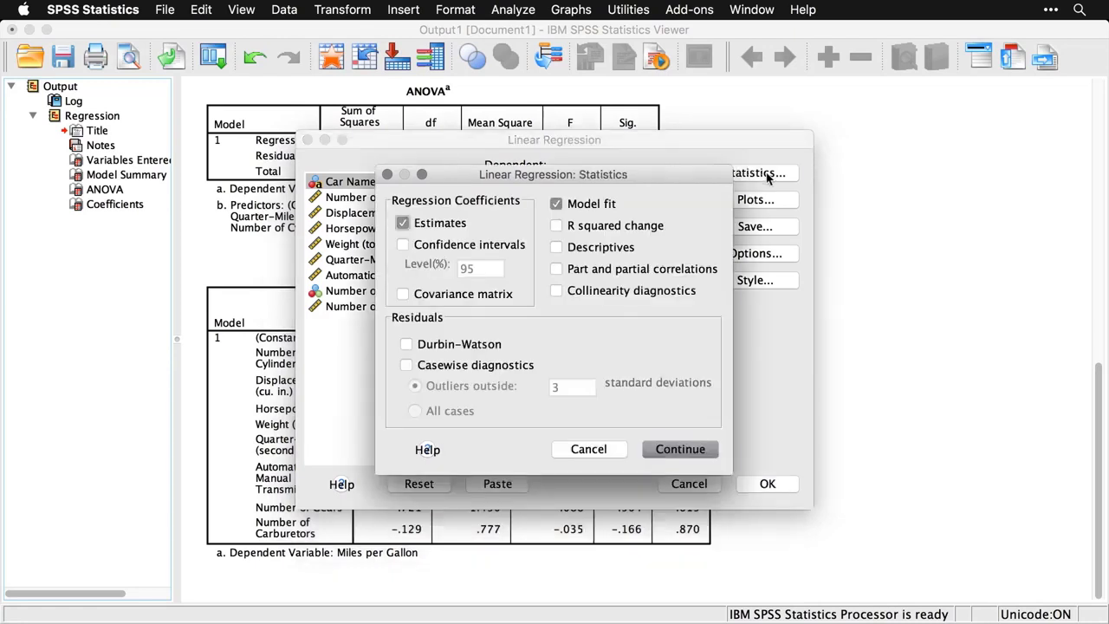
pyautogui.click(404, 246)
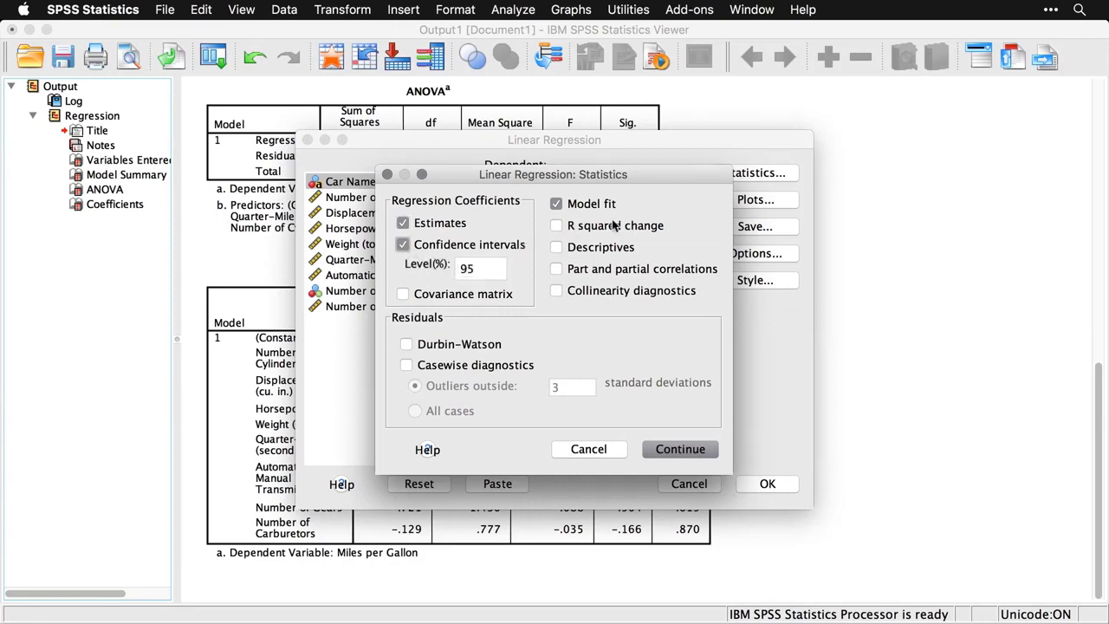
pyautogui.click(554, 228)
pyautogui.click(686, 450)
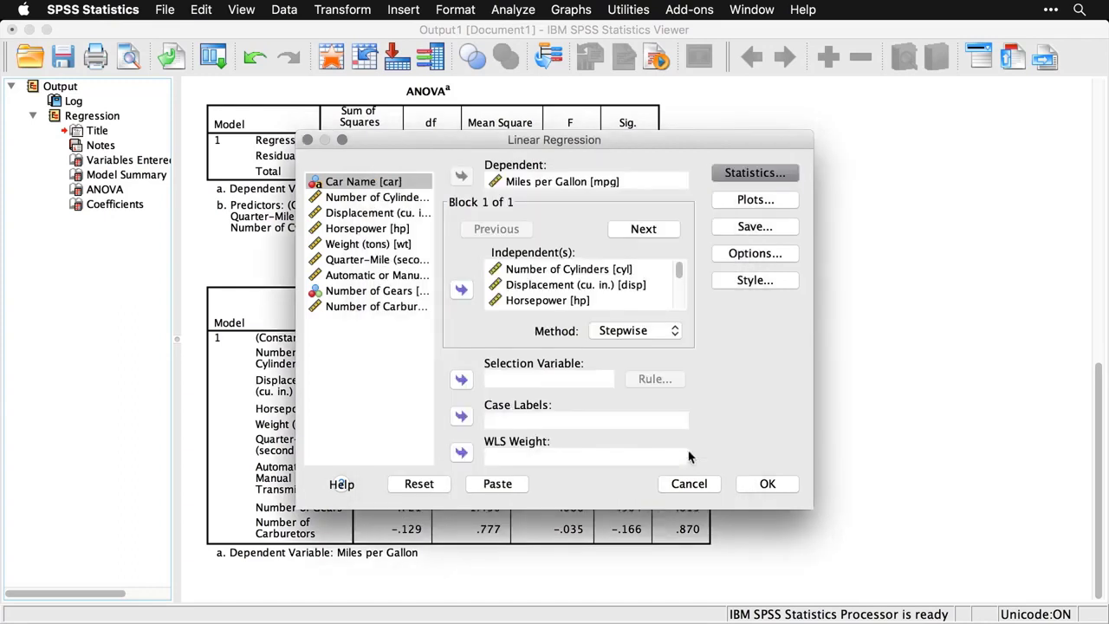
# Request a histogram and a normal probability plot of the standardized residuals.
pyautogui.click(766, 201)
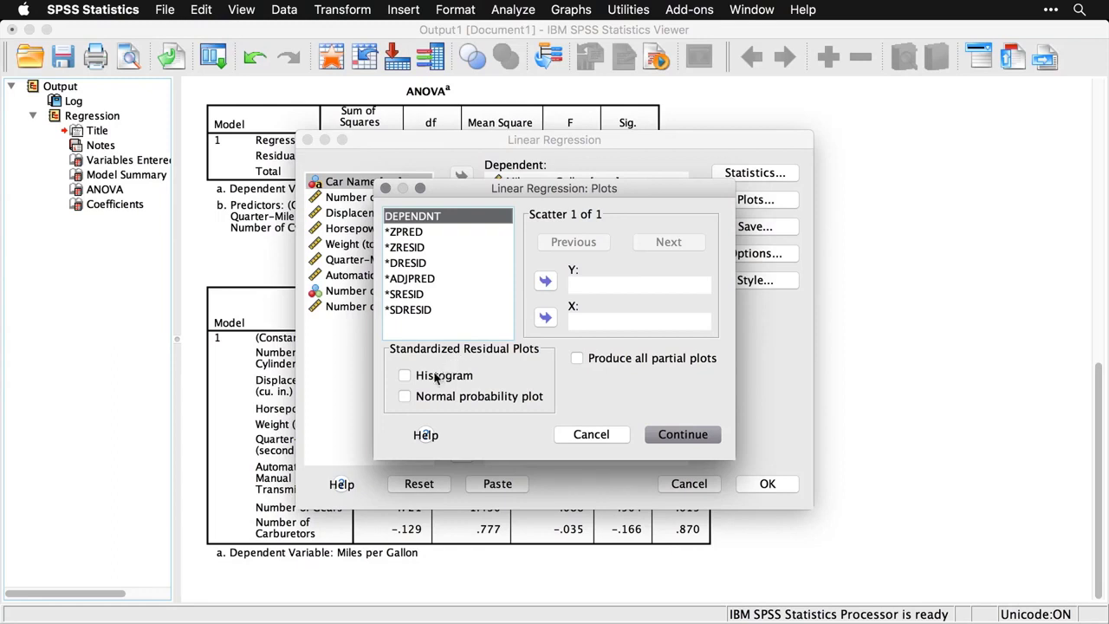
pyautogui.click(407, 376)
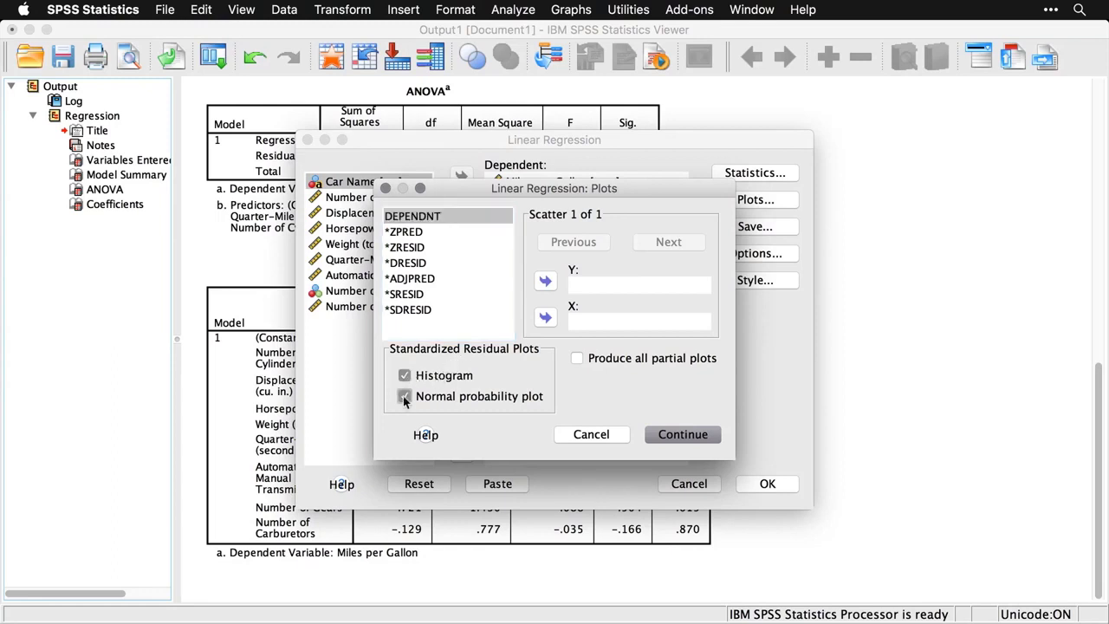
pyautogui.click(404, 396)
pyautogui.click(689, 436)
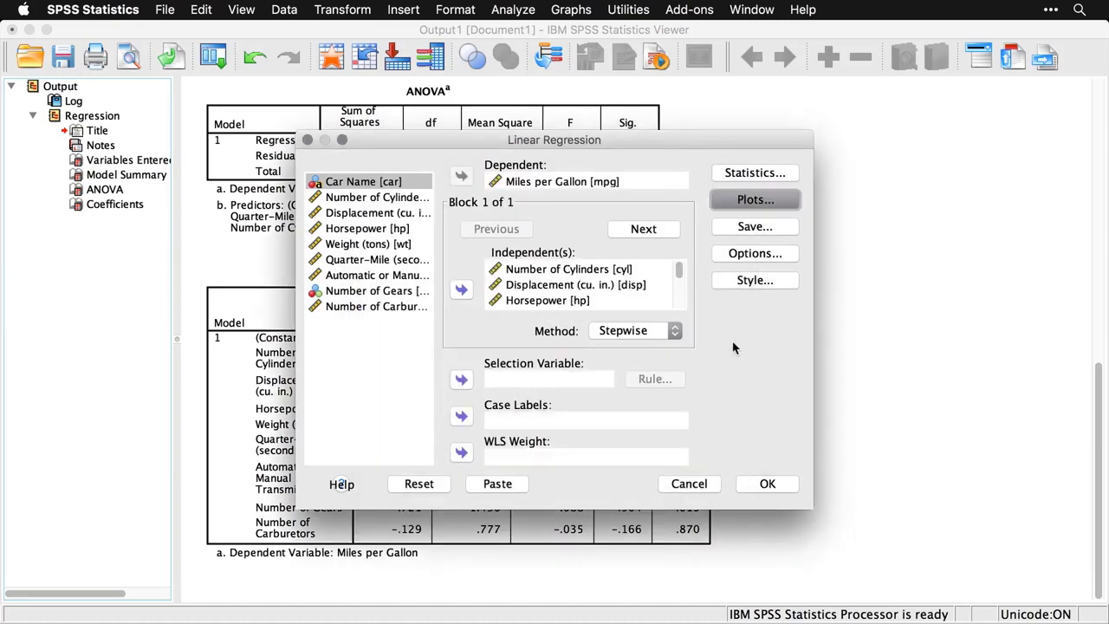
# Review the regression's Save, Options and Table Style settings, closing each without changes.
pyautogui.click(786, 227)
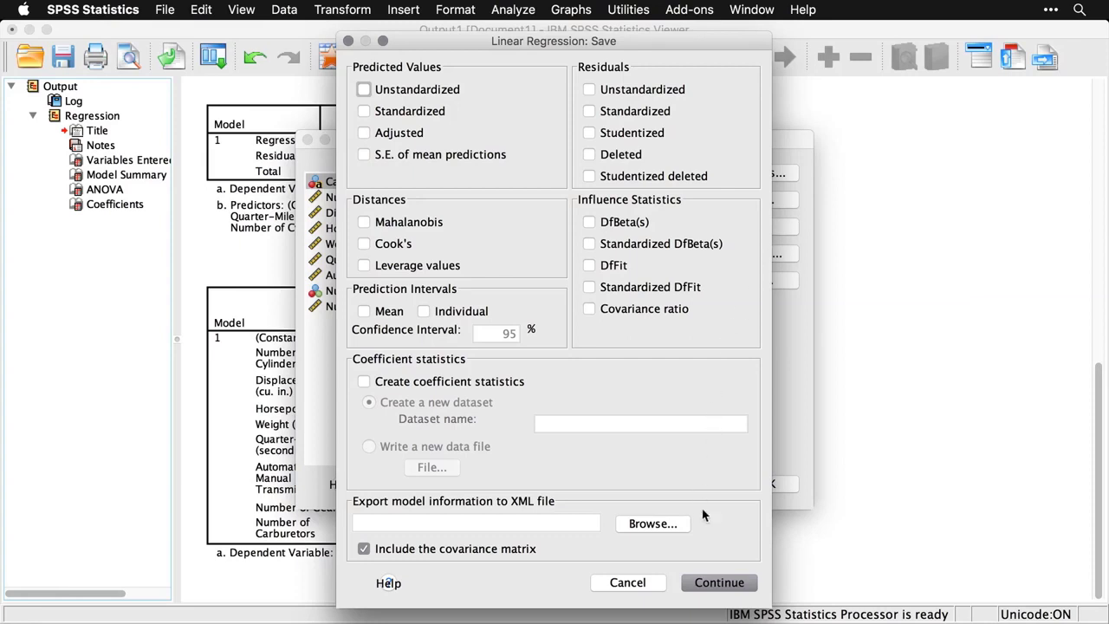
pyautogui.click(642, 586)
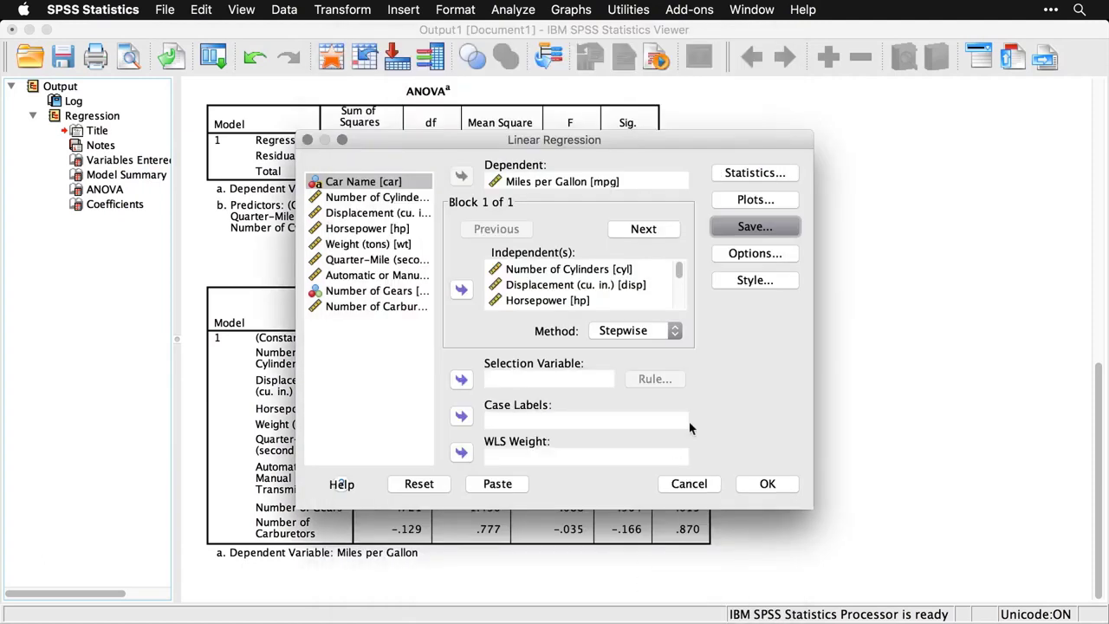
pyautogui.click(768, 257)
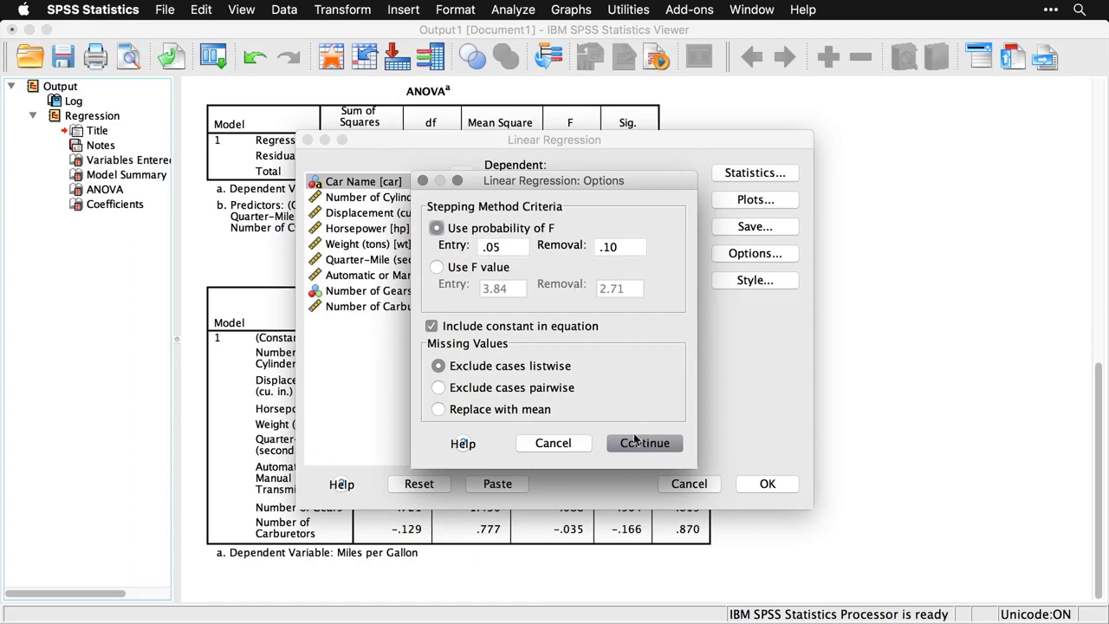
pyautogui.click(570, 445)
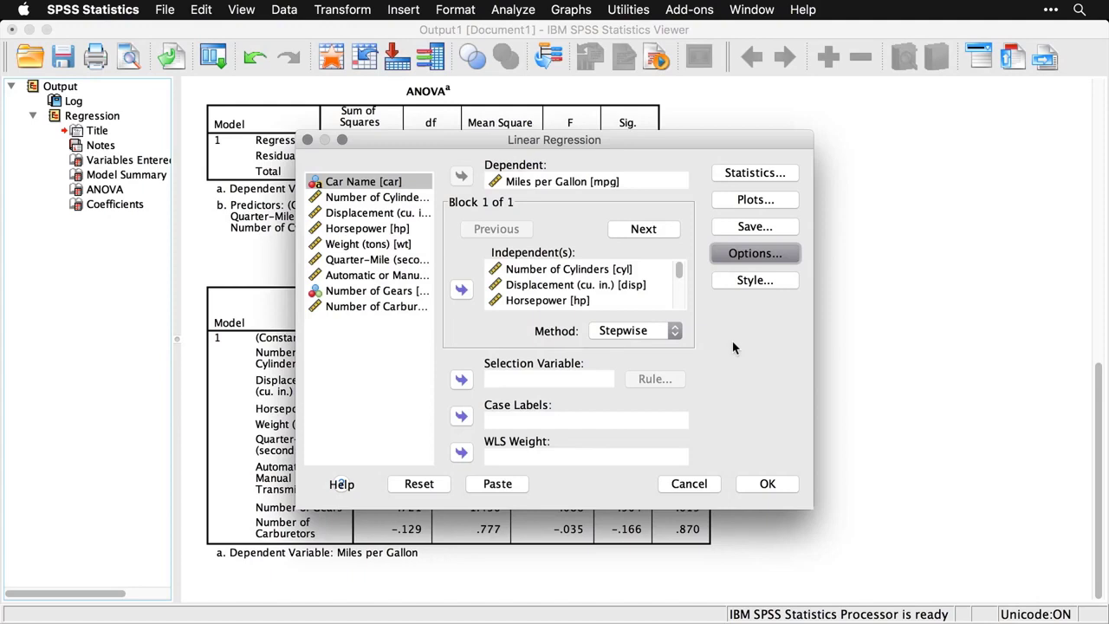
pyautogui.click(755, 281)
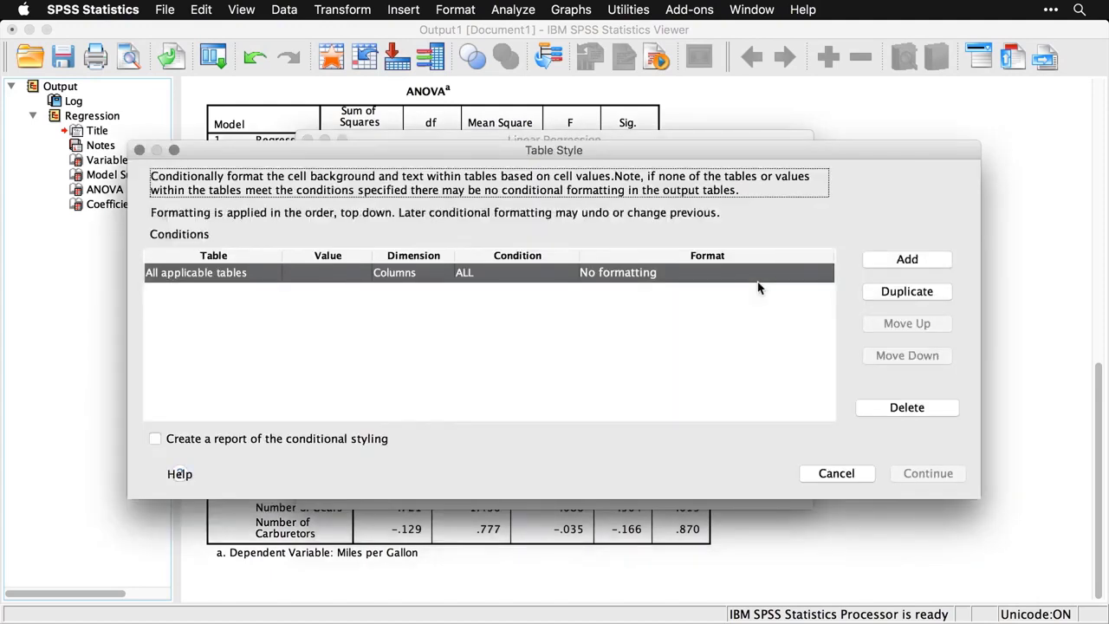
pyautogui.click(847, 477)
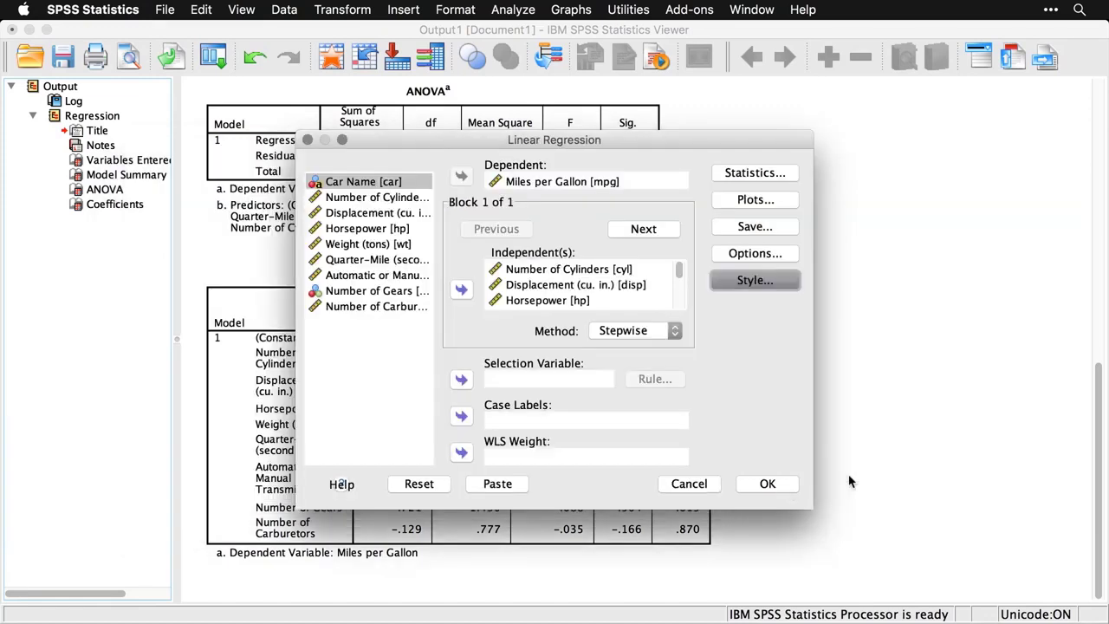
# Run the stepwise regression and review the syntax logged above its output.
pyautogui.click(768, 483)
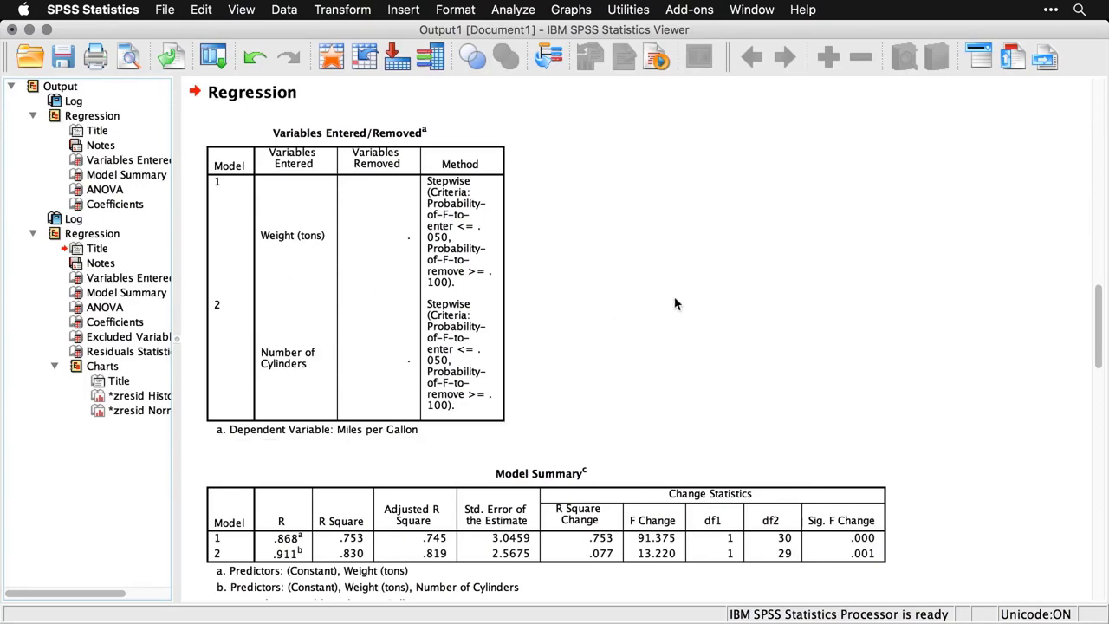
pyautogui.scroll(-5, 675, 303)
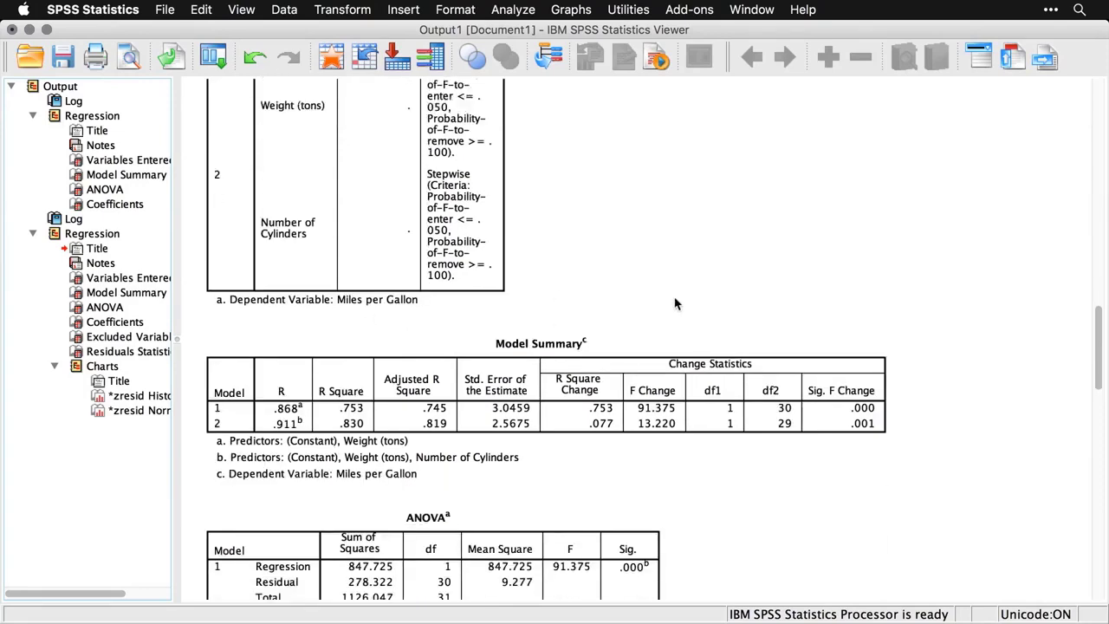
pyautogui.scroll(10, 676, 303)
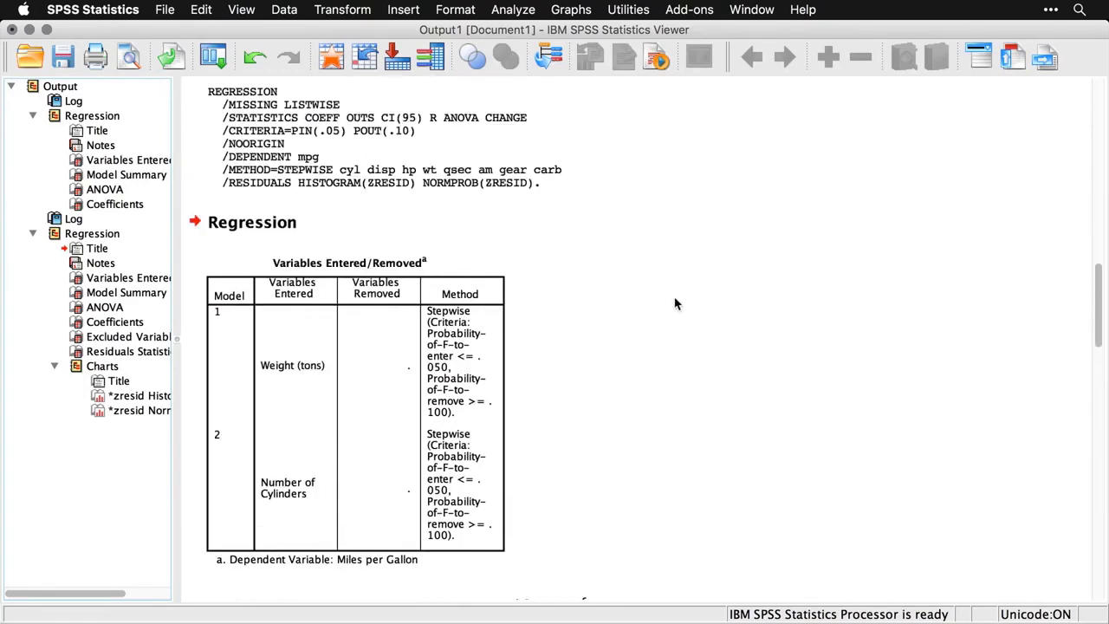
pyautogui.scroll(2, 675, 303)
pyautogui.click(431, 240)
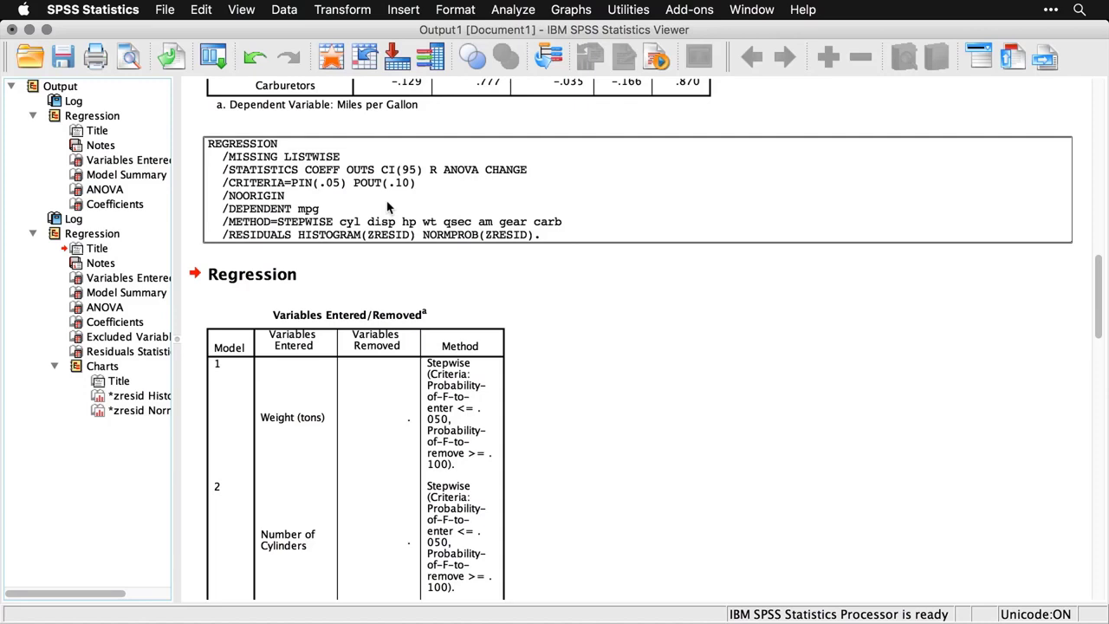
# Examine the stepwise Variables Entered/Removed table and compare the two models in the Model Summary.
pyautogui.scroll(-3, 387, 206)
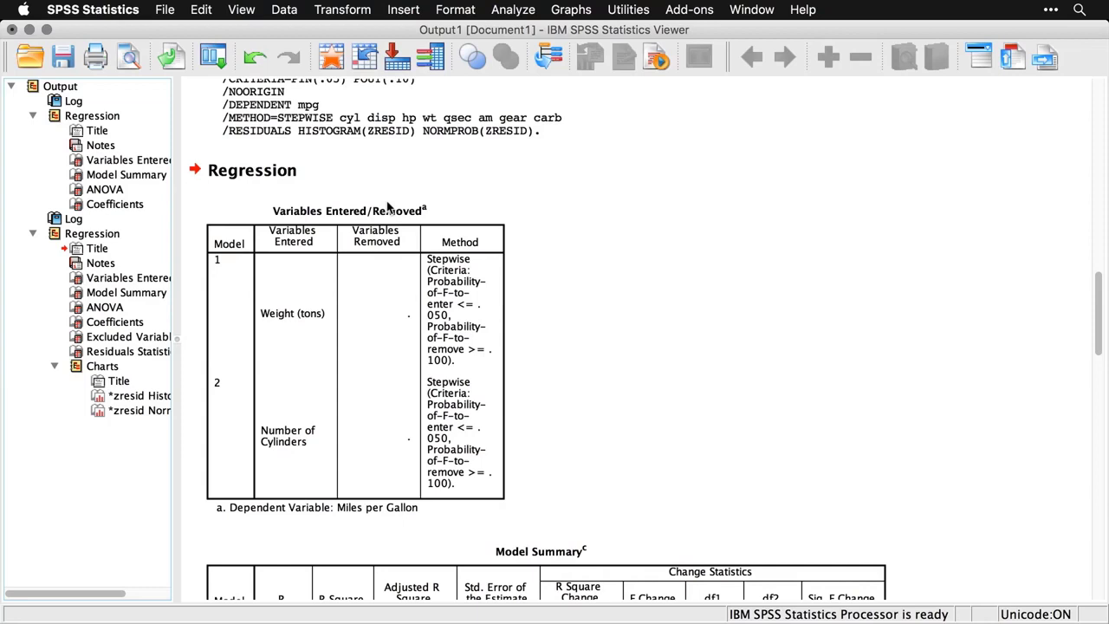
pyautogui.click(387, 208)
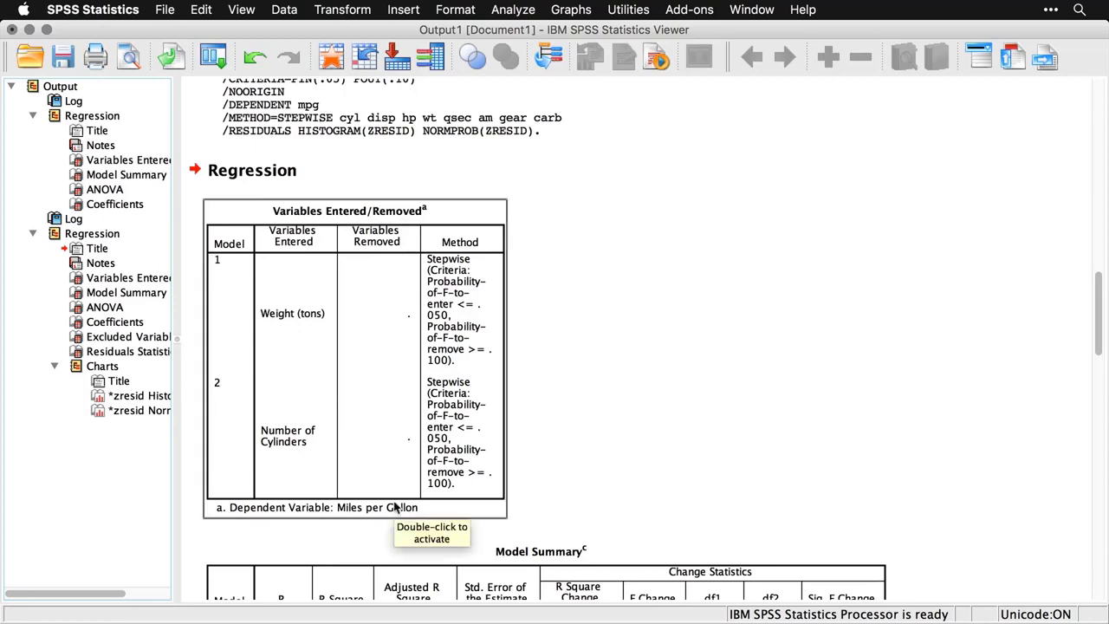
pyautogui.scroll(-3, 876, 445)
pyautogui.scroll(-5, 876, 444)
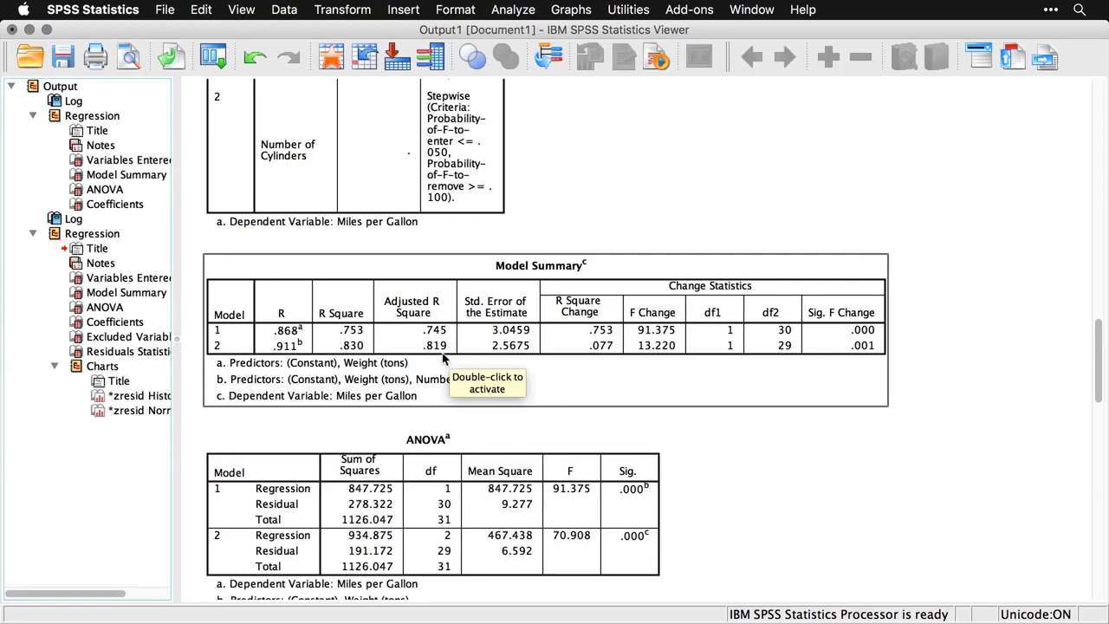
# Examine the stepwise regression's ANOVA, Coefficients and Excluded Variables tables, including the collinearity tolerance of the excluded predictors.
pyautogui.scroll(-3, 526, 378)
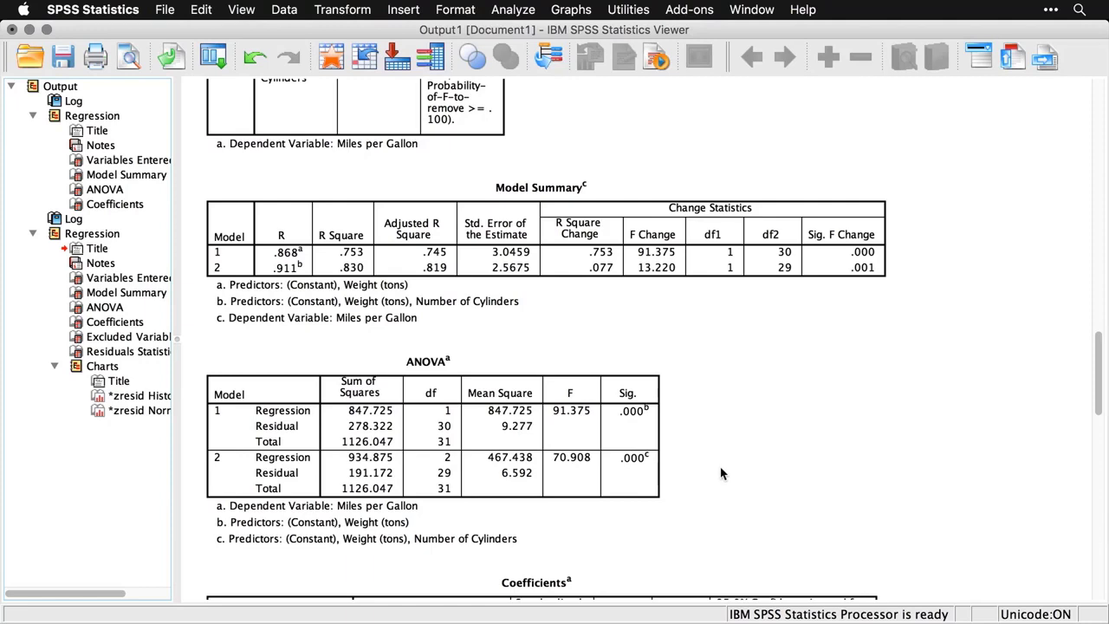
pyautogui.scroll(-11, 723, 473)
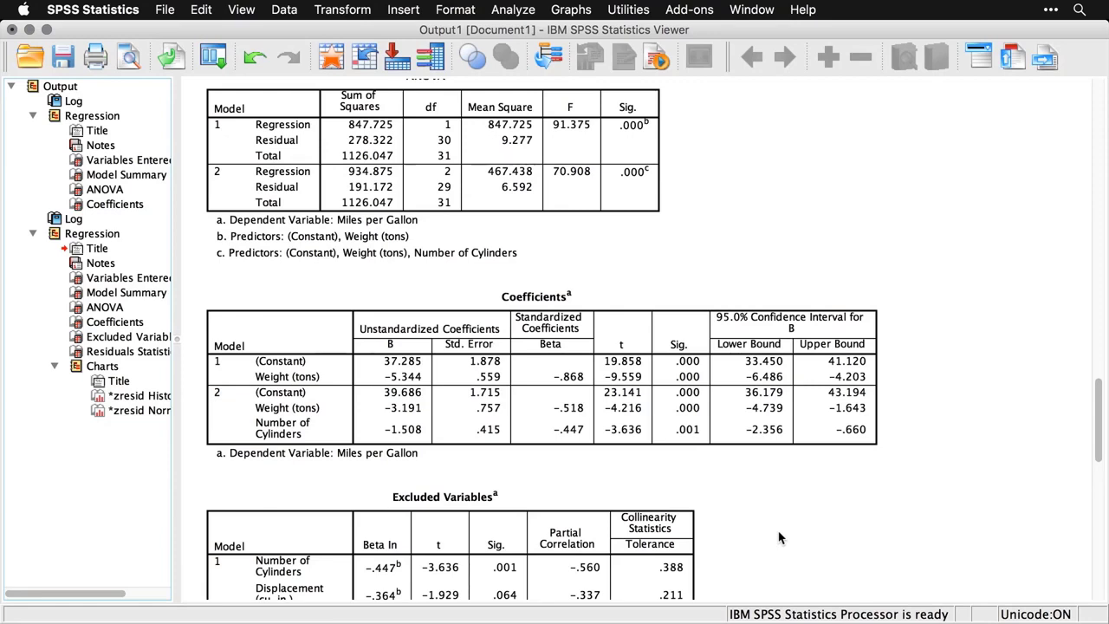
pyautogui.scroll(-5, 778, 537)
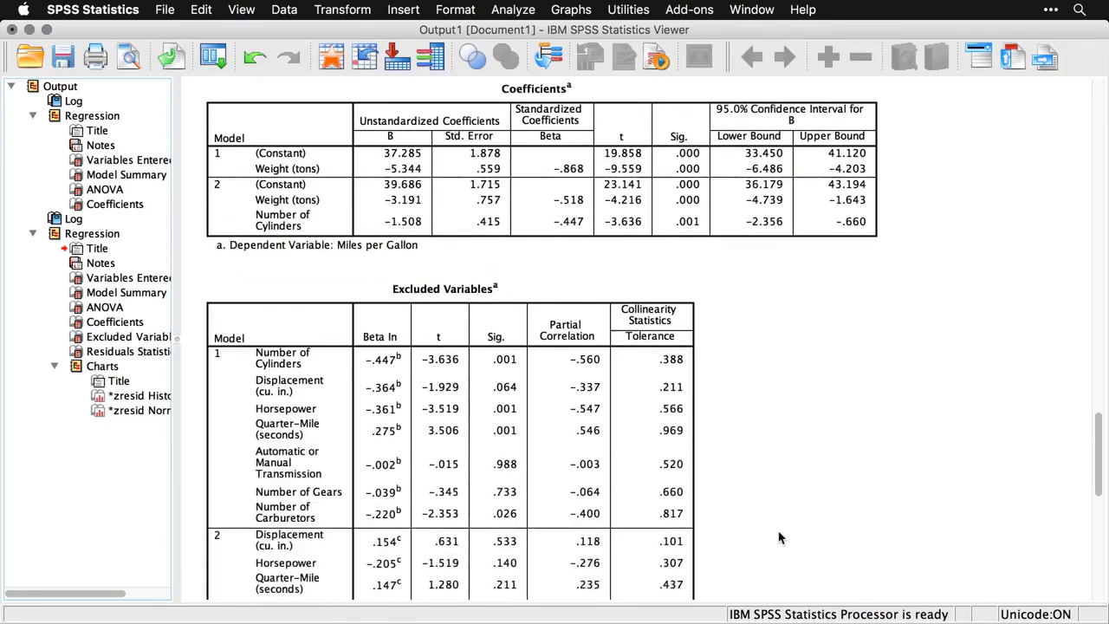
pyautogui.scroll(-3, 777, 538)
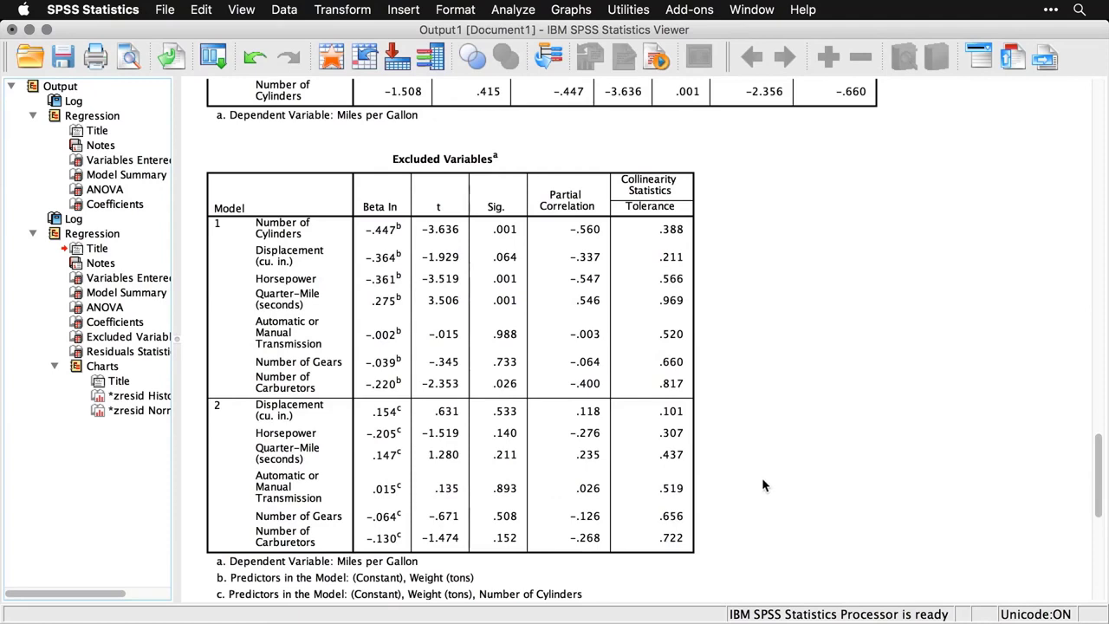
pyautogui.click(683, 202)
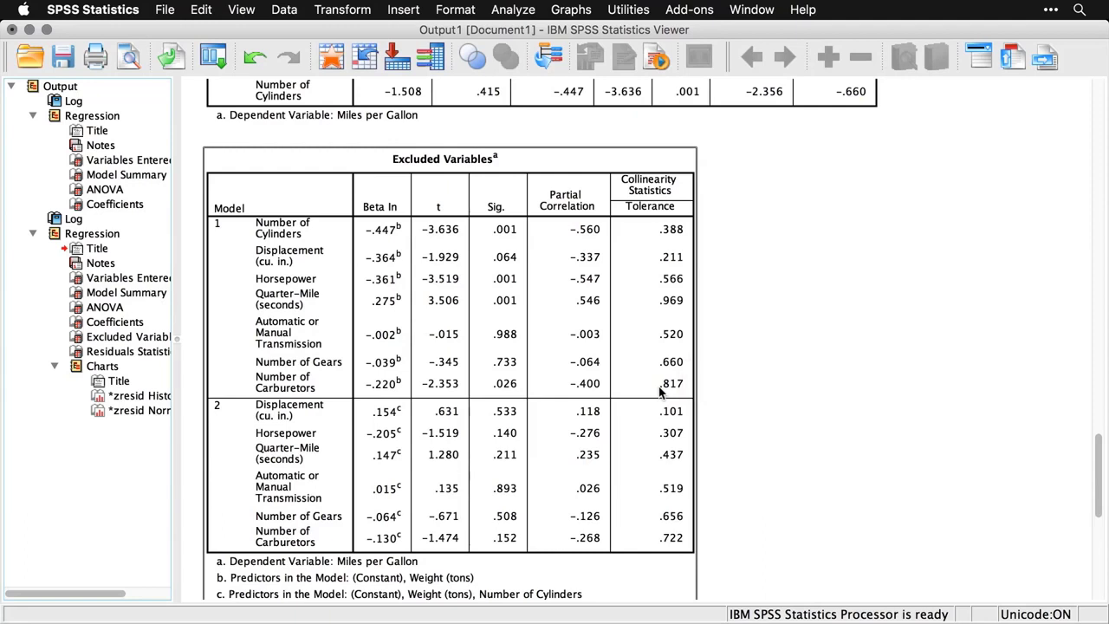
# Examine the Residuals Statistics table, the standardized residual histogram and the normal P-P plot for miles per gallon.
pyautogui.scroll(-2, 810, 420)
pyautogui.scroll(-10, 810, 420)
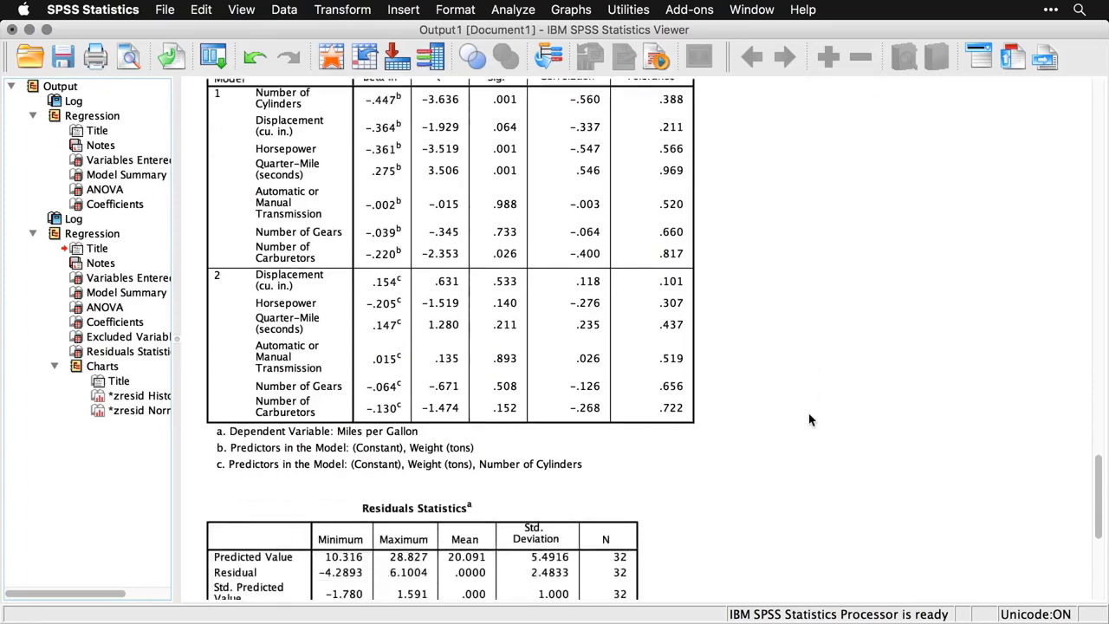
pyautogui.scroll(-4, 810, 420)
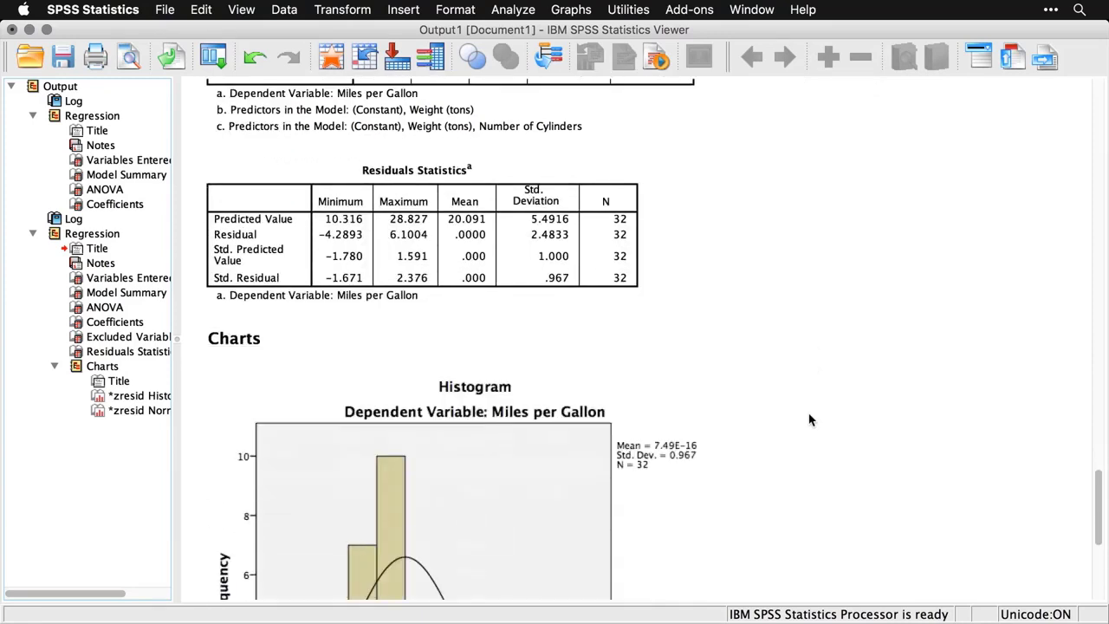
pyautogui.scroll(-6, 810, 420)
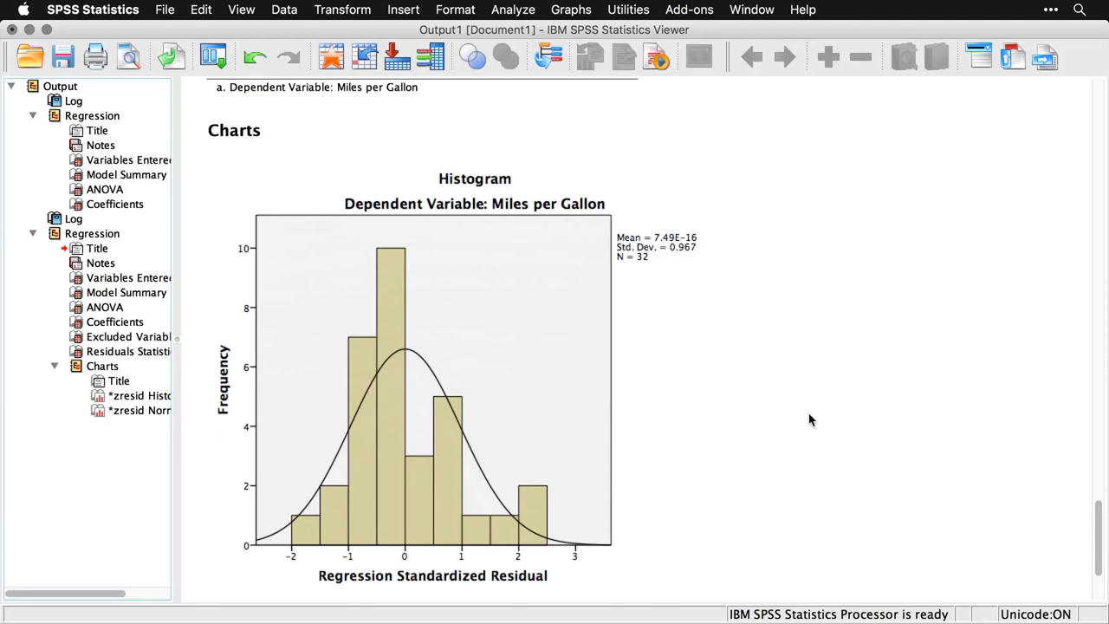
pyautogui.scroll(-10, 809, 420)
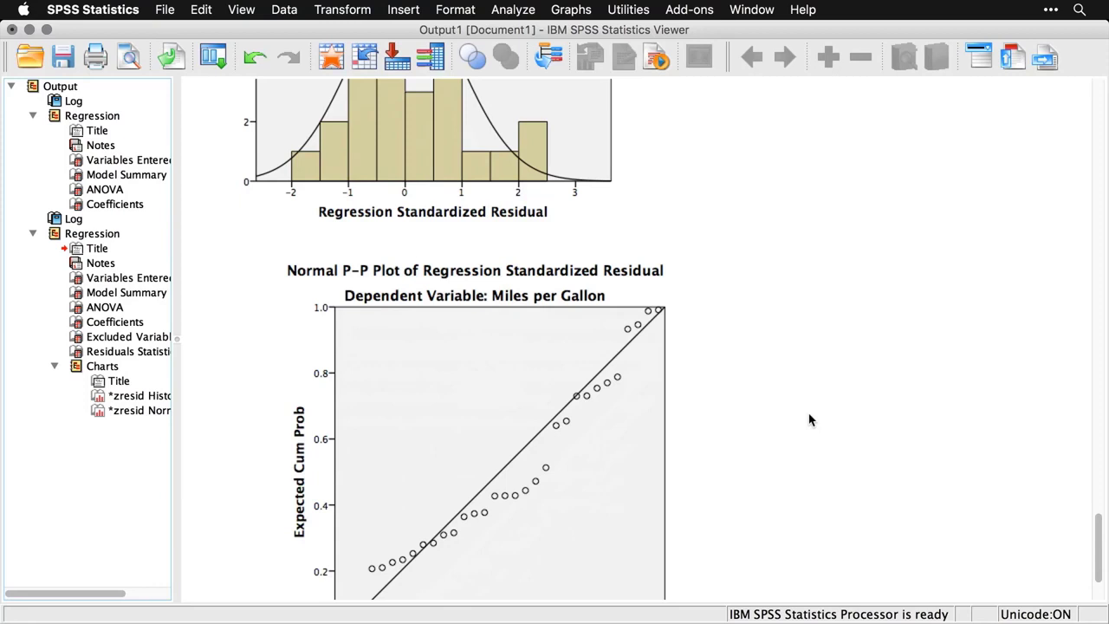
pyautogui.scroll(-3, 809, 420)
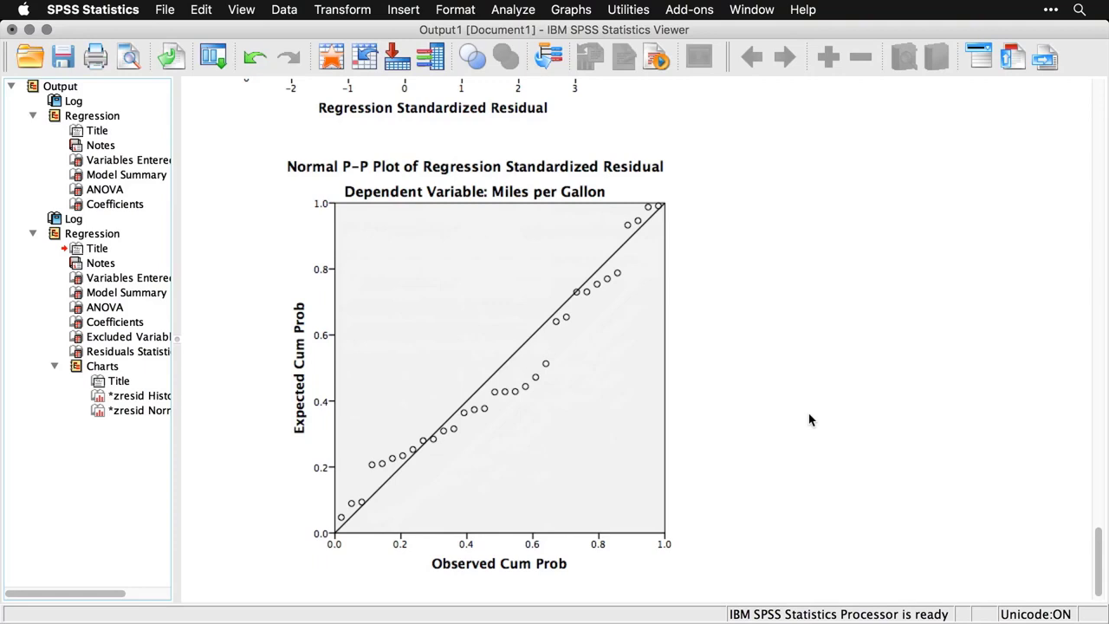
# Go back through the stepwise output to review the Model Summary and the Variables Entered/Removed table again.
pyautogui.scroll(8, 809, 420)
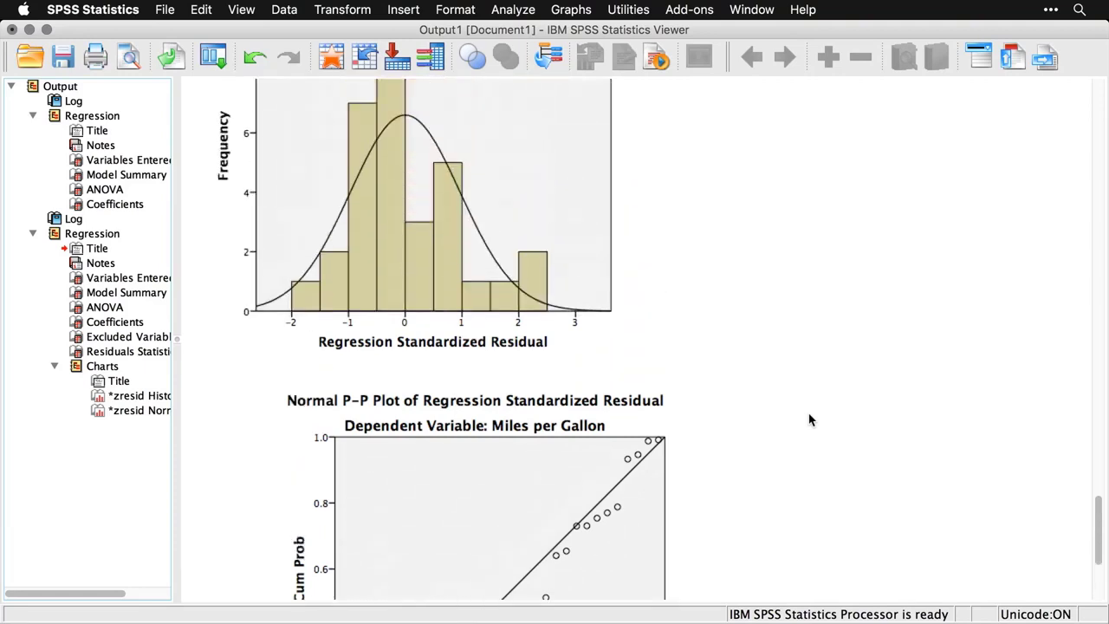
pyautogui.scroll(5, 809, 420)
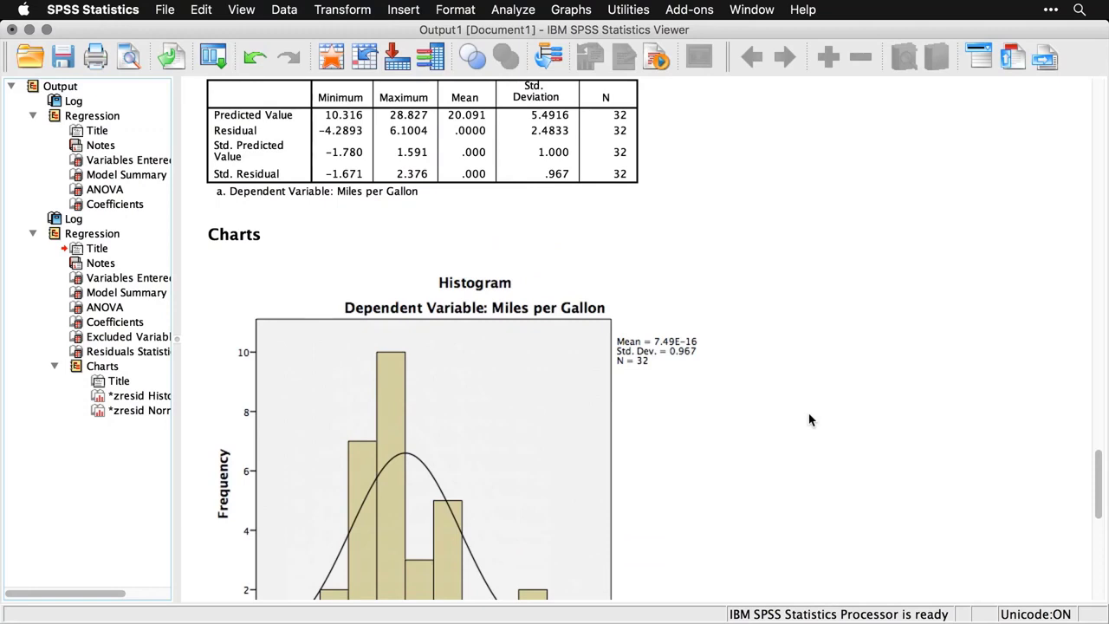
pyautogui.scroll(8, 809, 420)
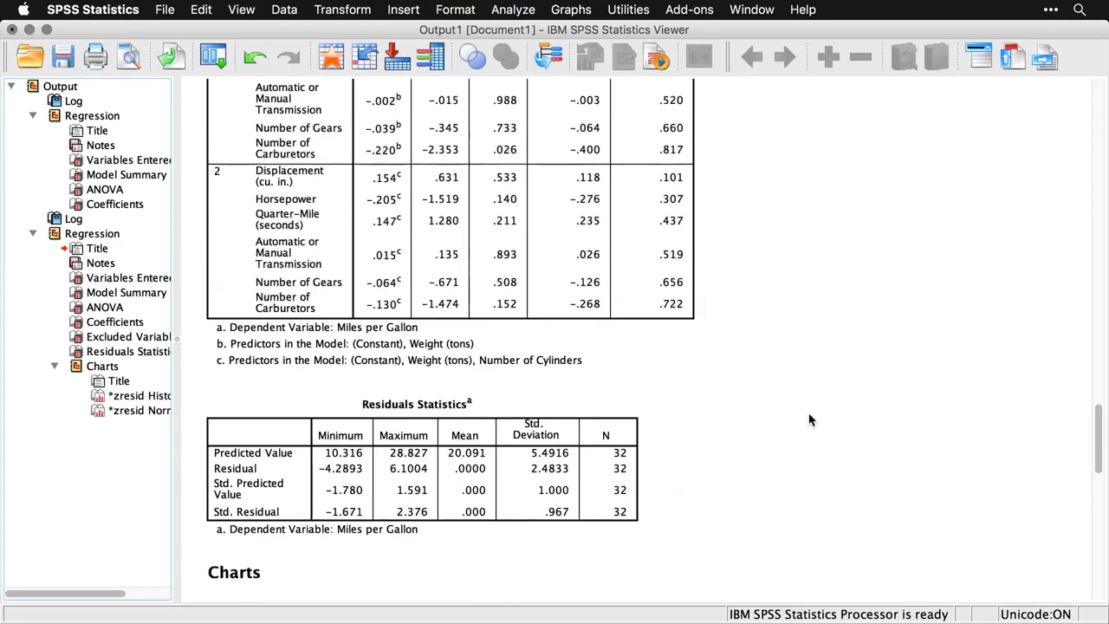
pyautogui.scroll(8, 809, 420)
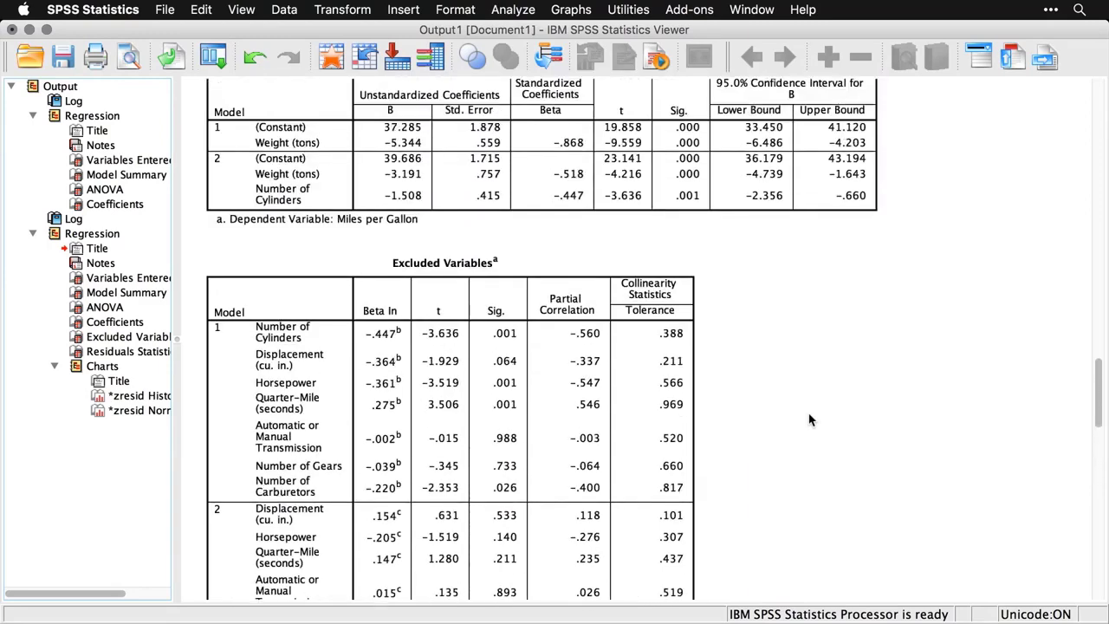
pyautogui.scroll(4, 809, 420)
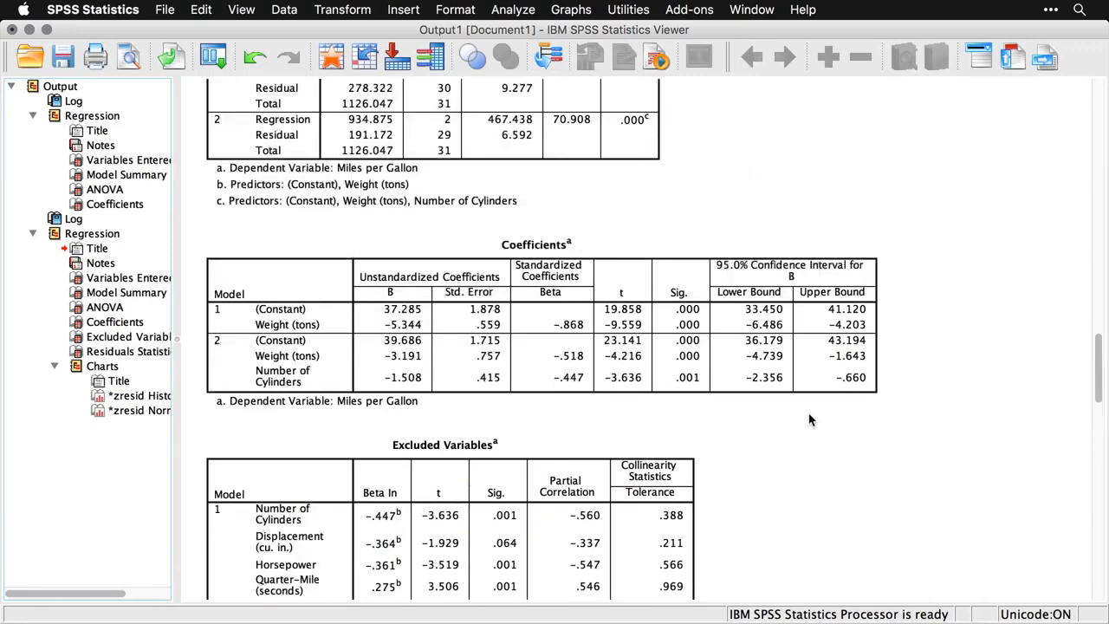
pyautogui.scroll(7, 809, 420)
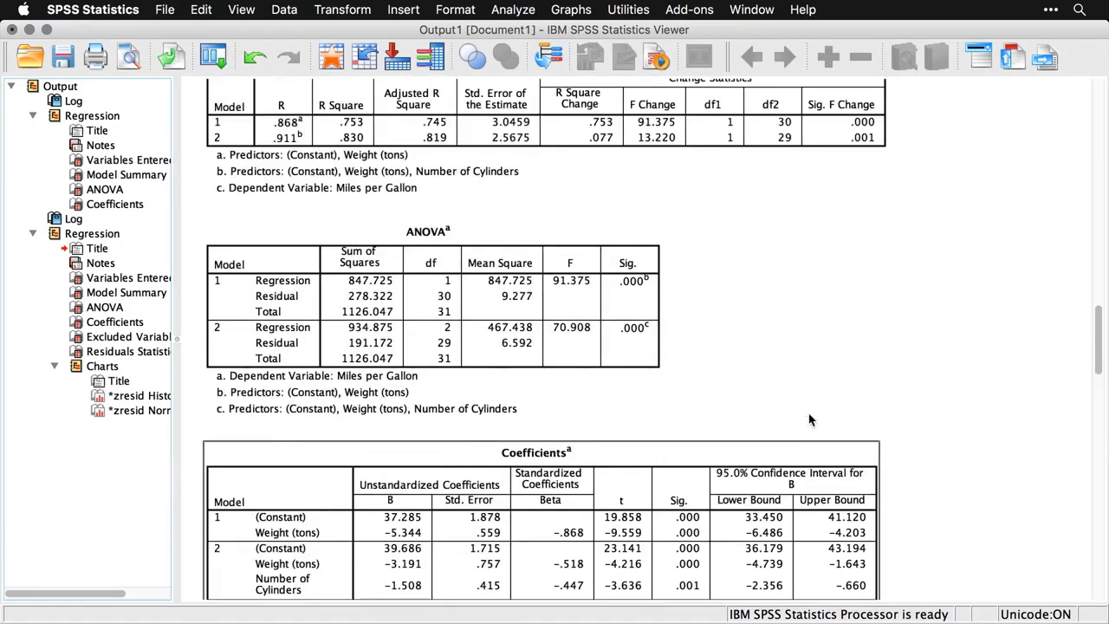
pyautogui.scroll(4, 809, 420)
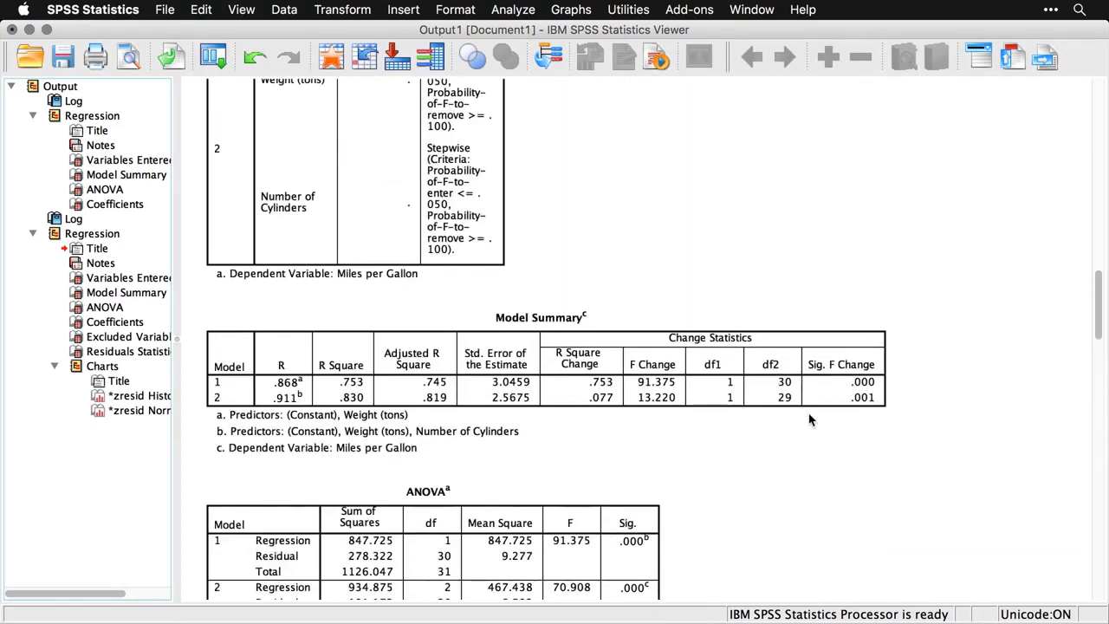
pyautogui.click(809, 420)
pyautogui.scroll(3, 809, 420)
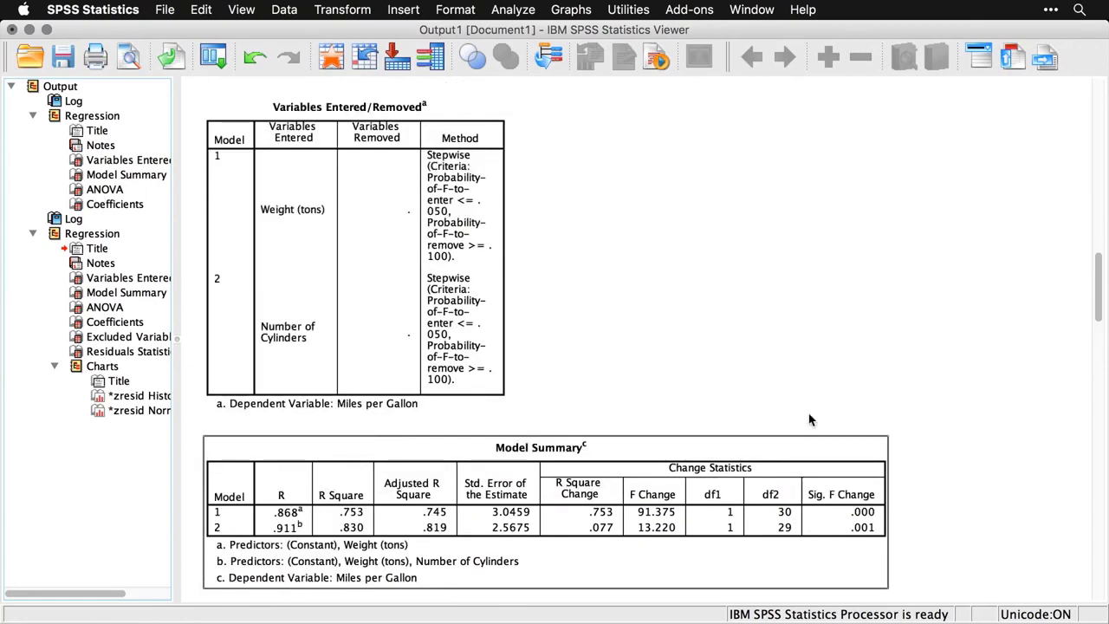